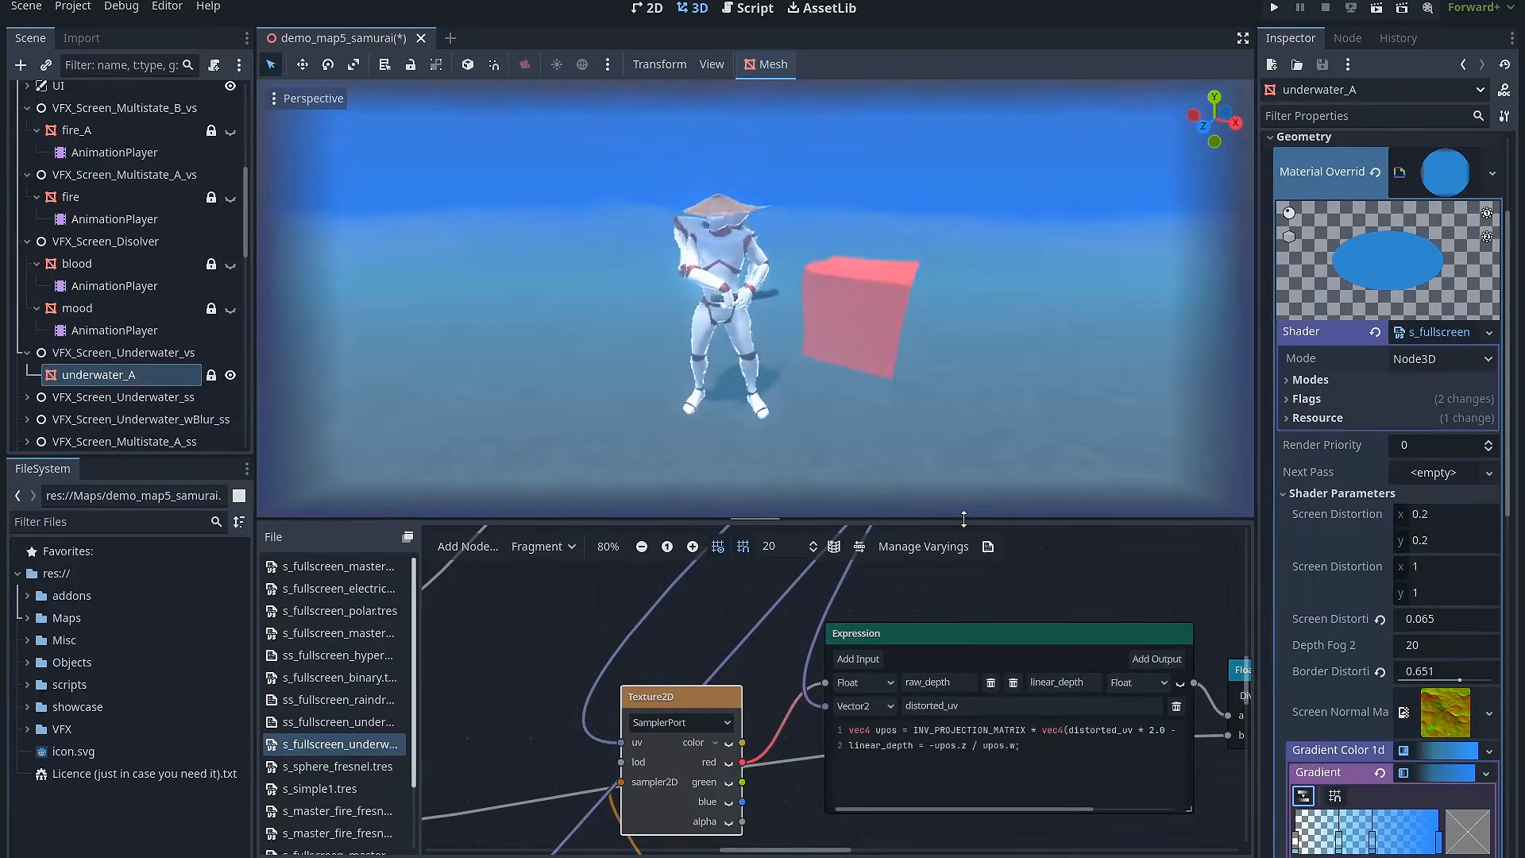
Step: Preview the Burning A, Burning B, Bloody Damage and Underwater screen effects in the running demo scene
{"action": "left_click_drag", "start_coordinate": [964, 519], "coordinate": [937, 609]}
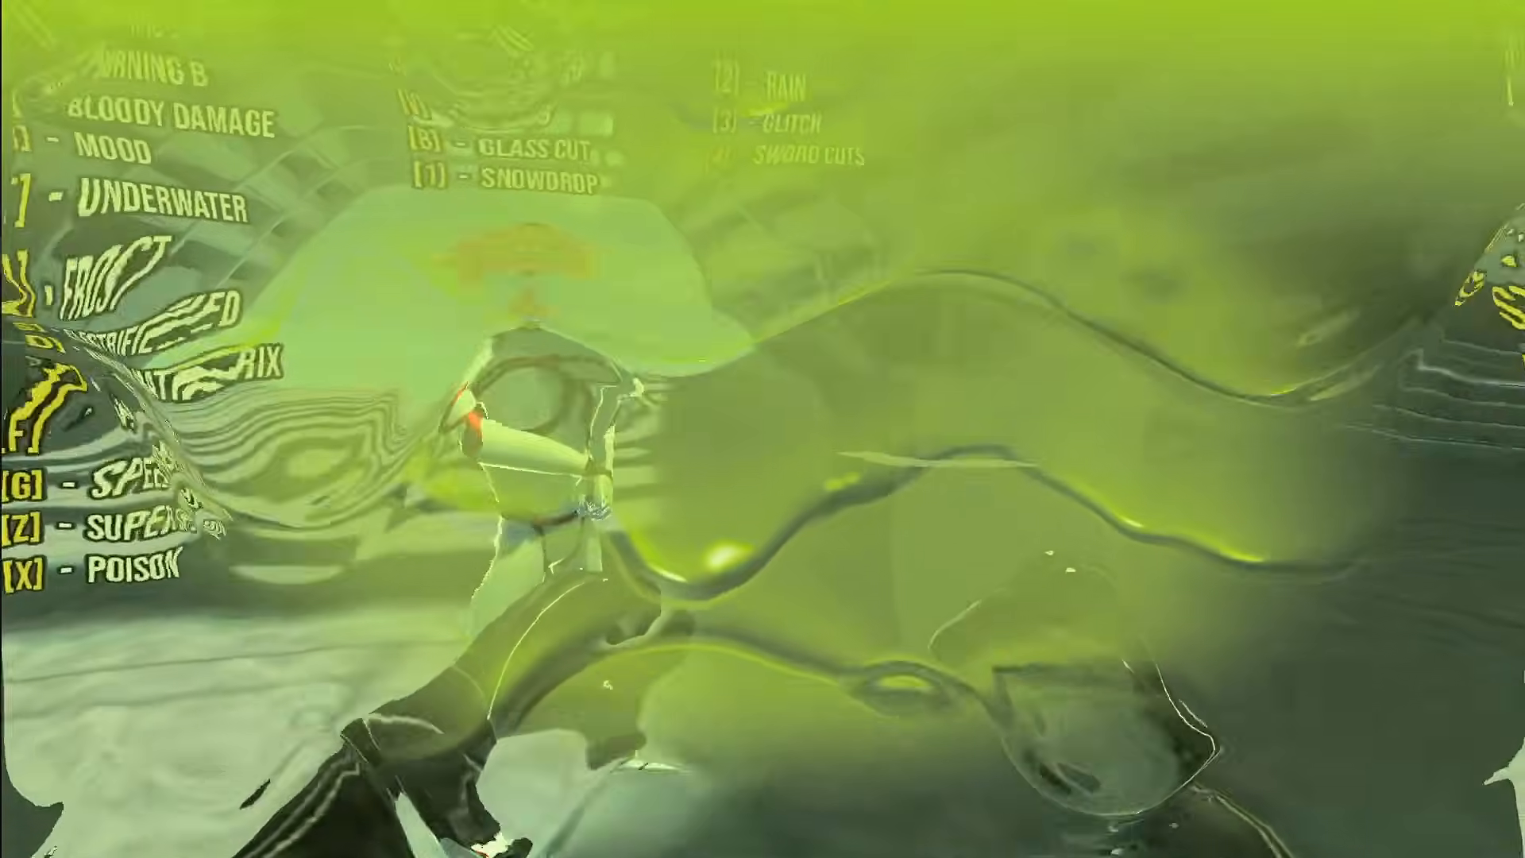
{"action": "key", "text": "q"}
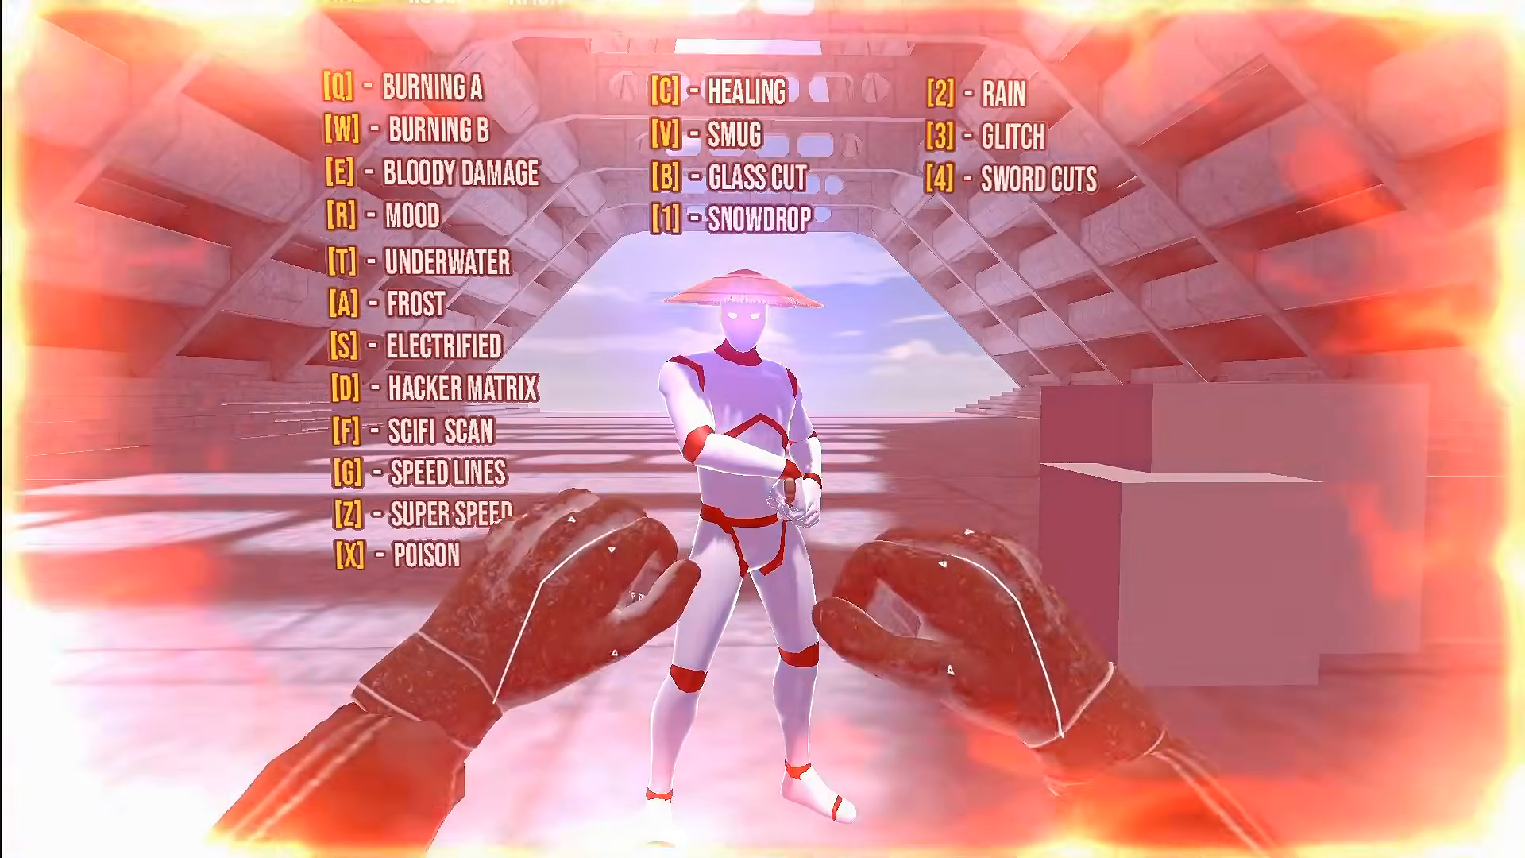
{"action": "key", "text": "w"}
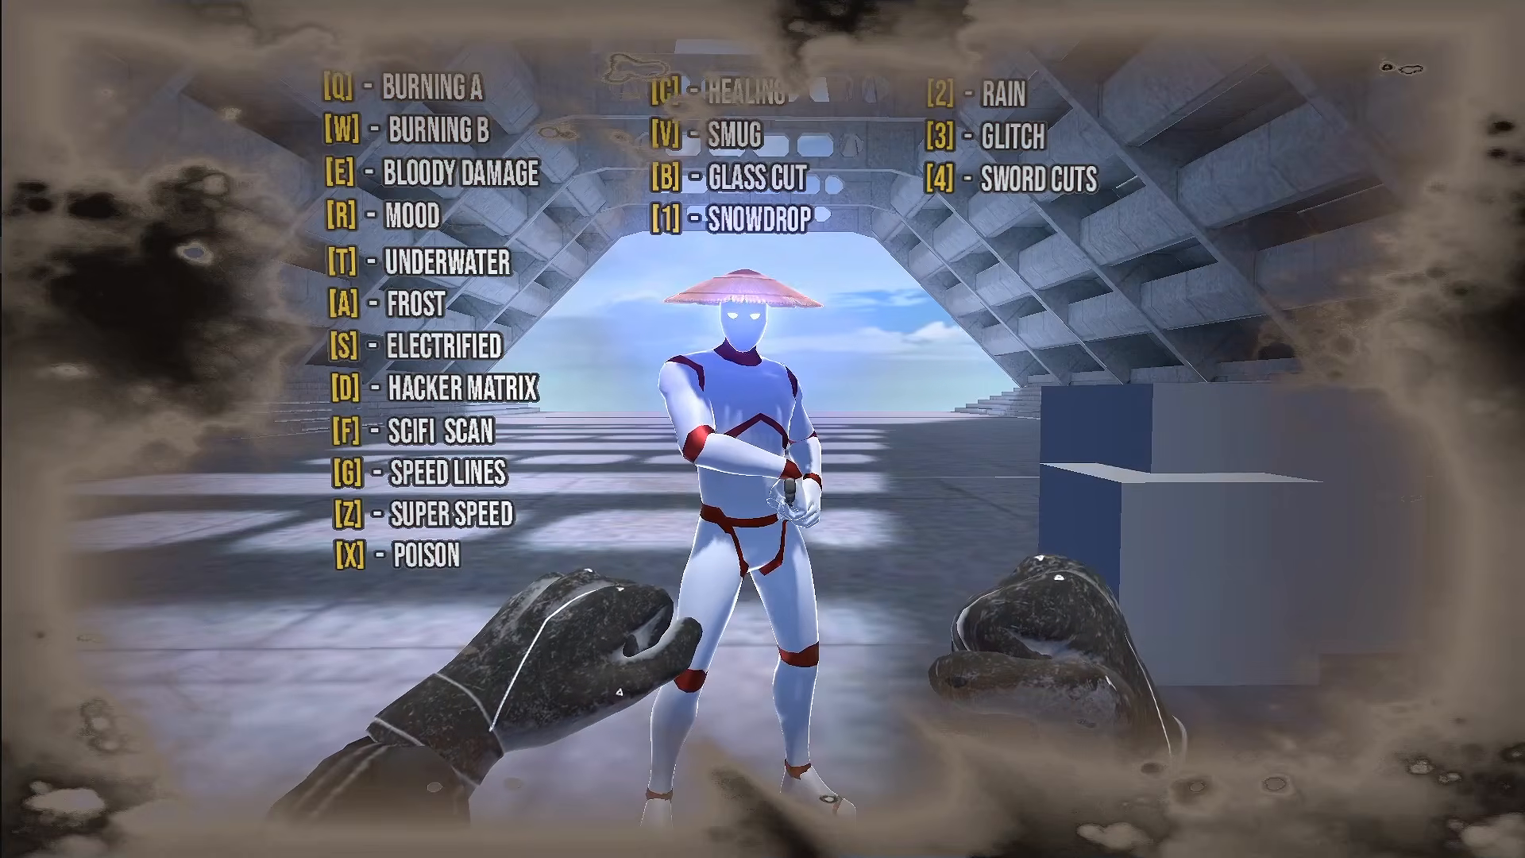
{"action": "key", "text": "e"}
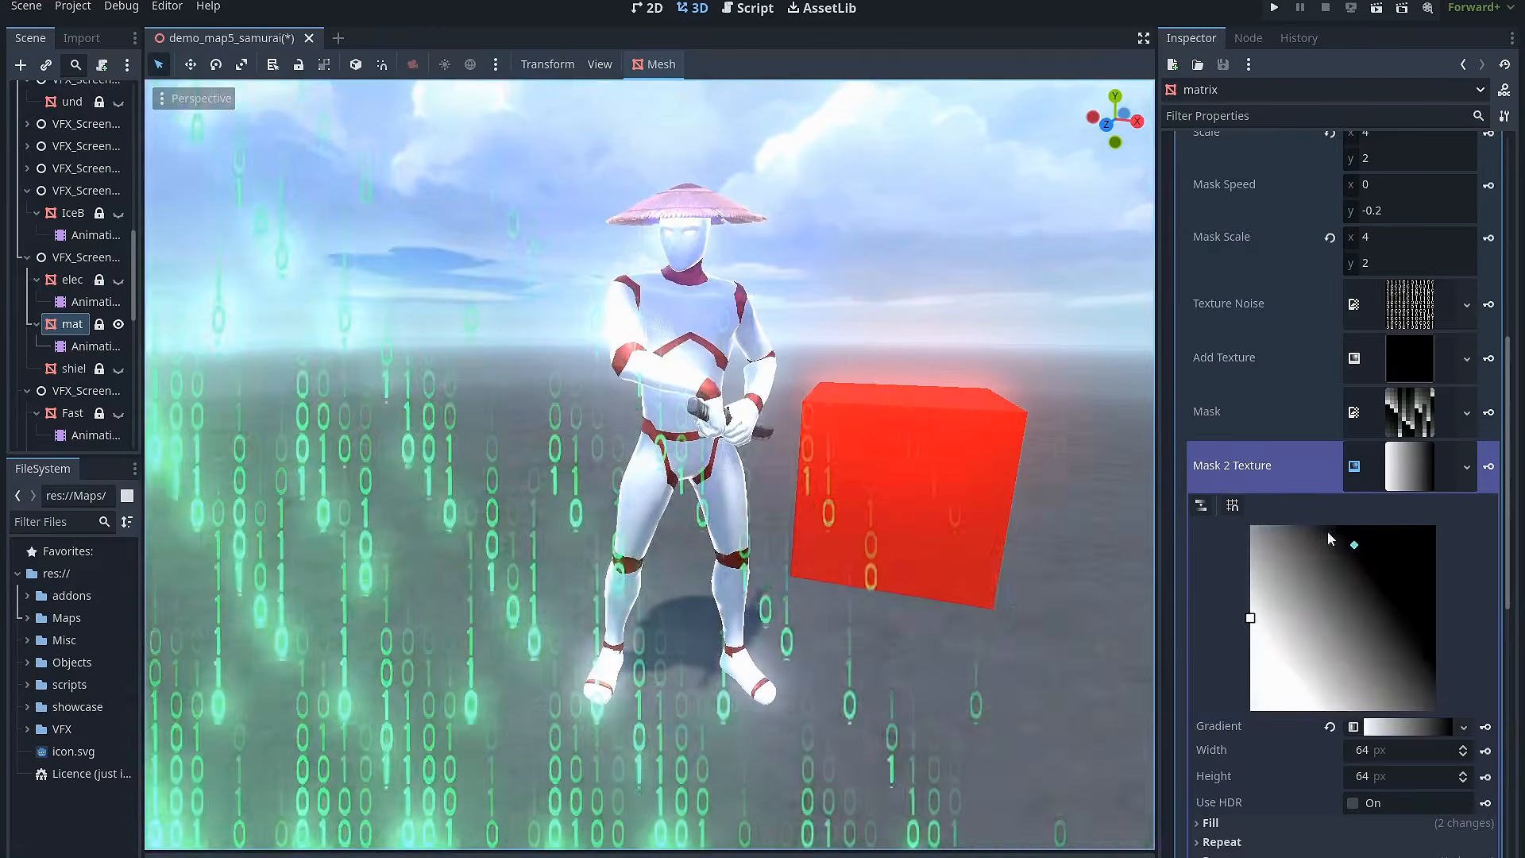
{"action": "left_click_drag", "start_coordinate": [1338, 545], "coordinate": [1260, 635]}
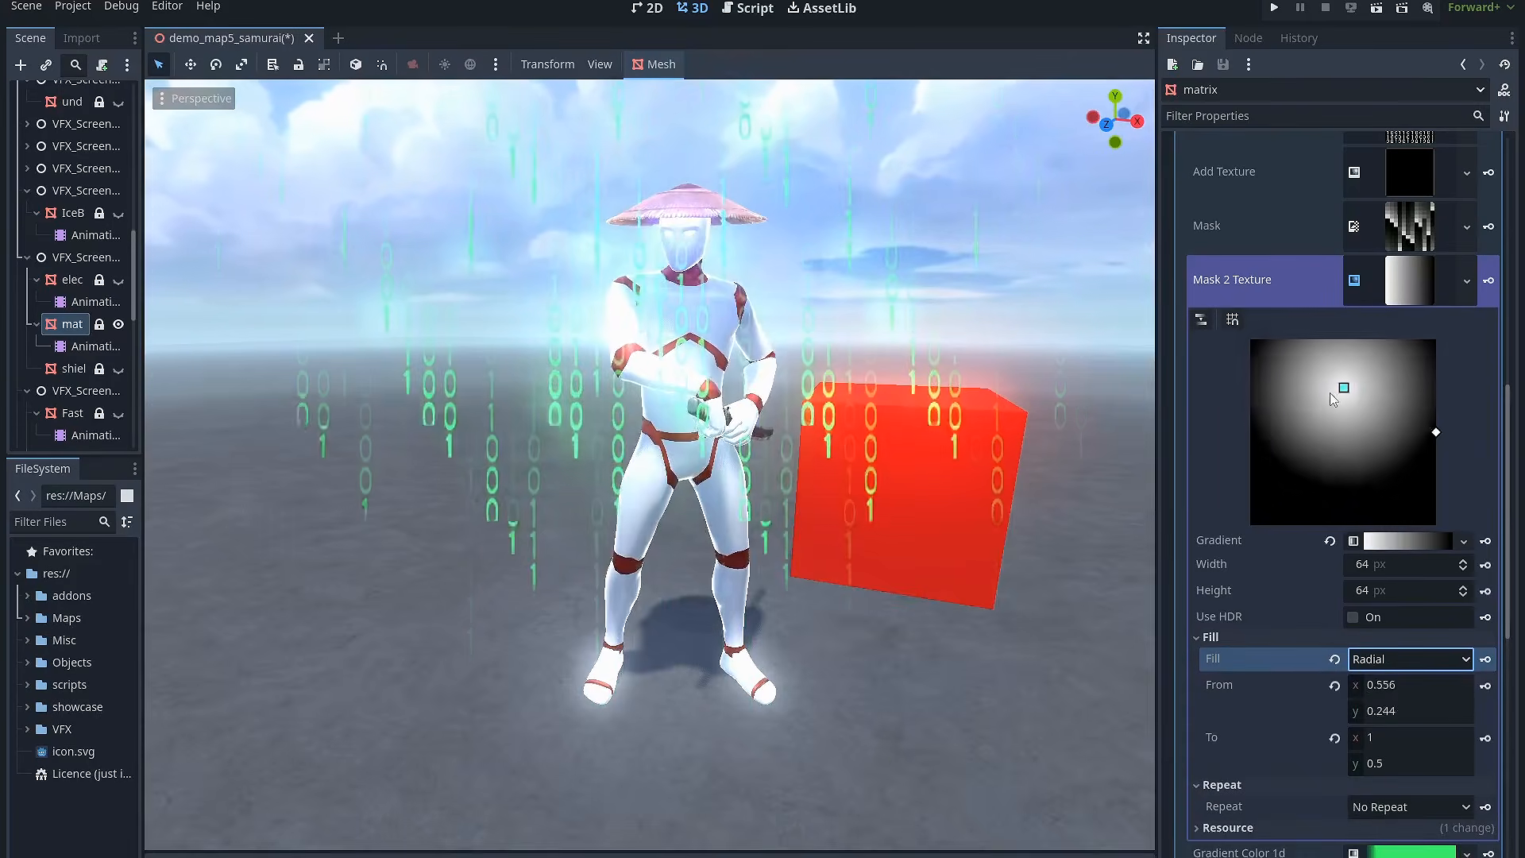
{"action": "left_click_drag", "start_coordinate": [1342, 385], "coordinate": [1345, 417]}
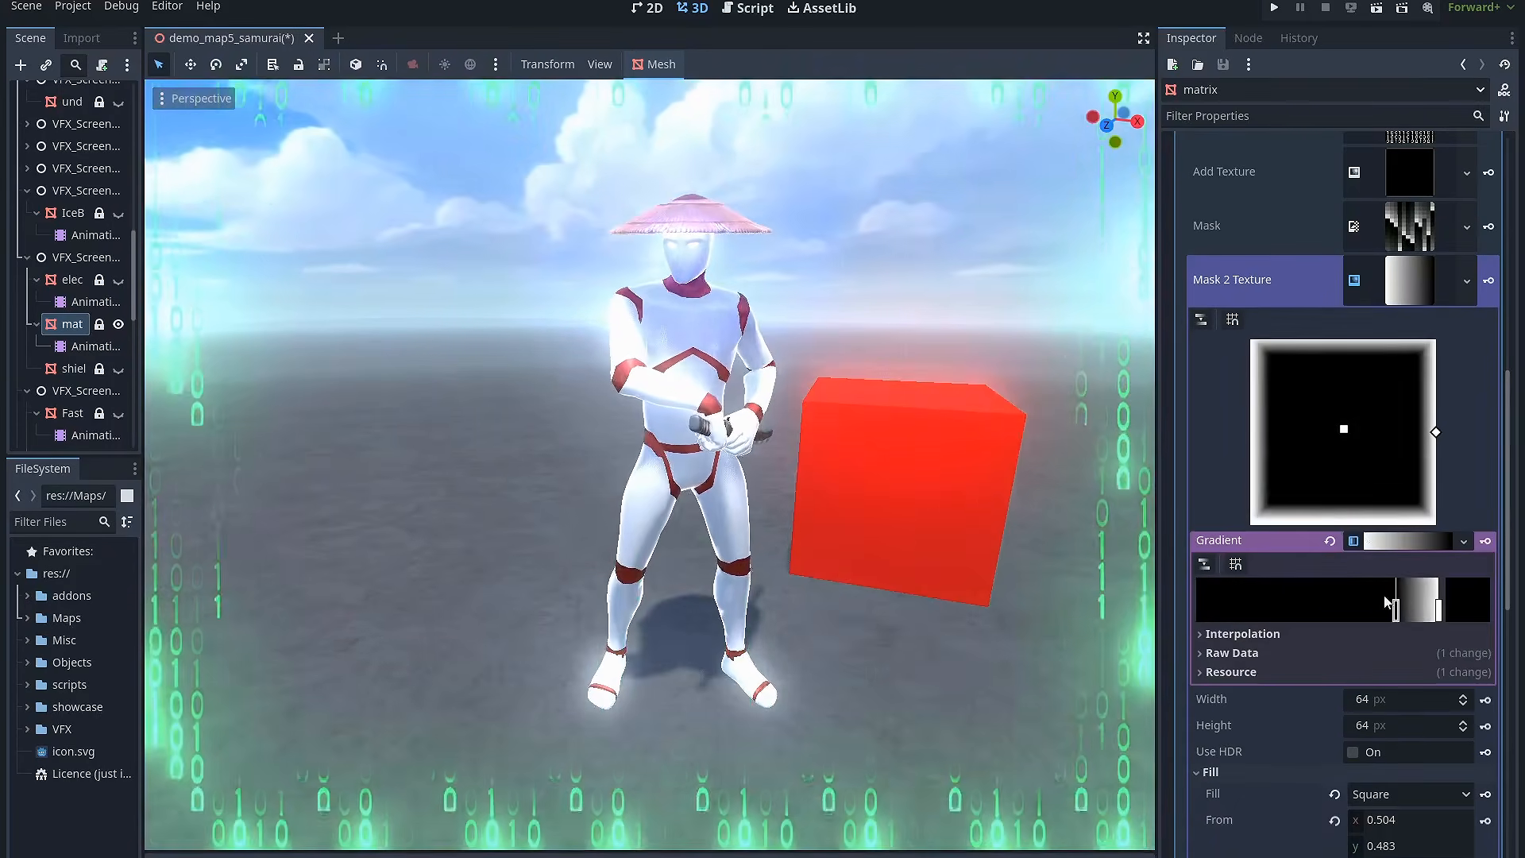
{"action": "left_click_drag", "start_coordinate": [1287, 608], "coordinate": [1327, 596]}
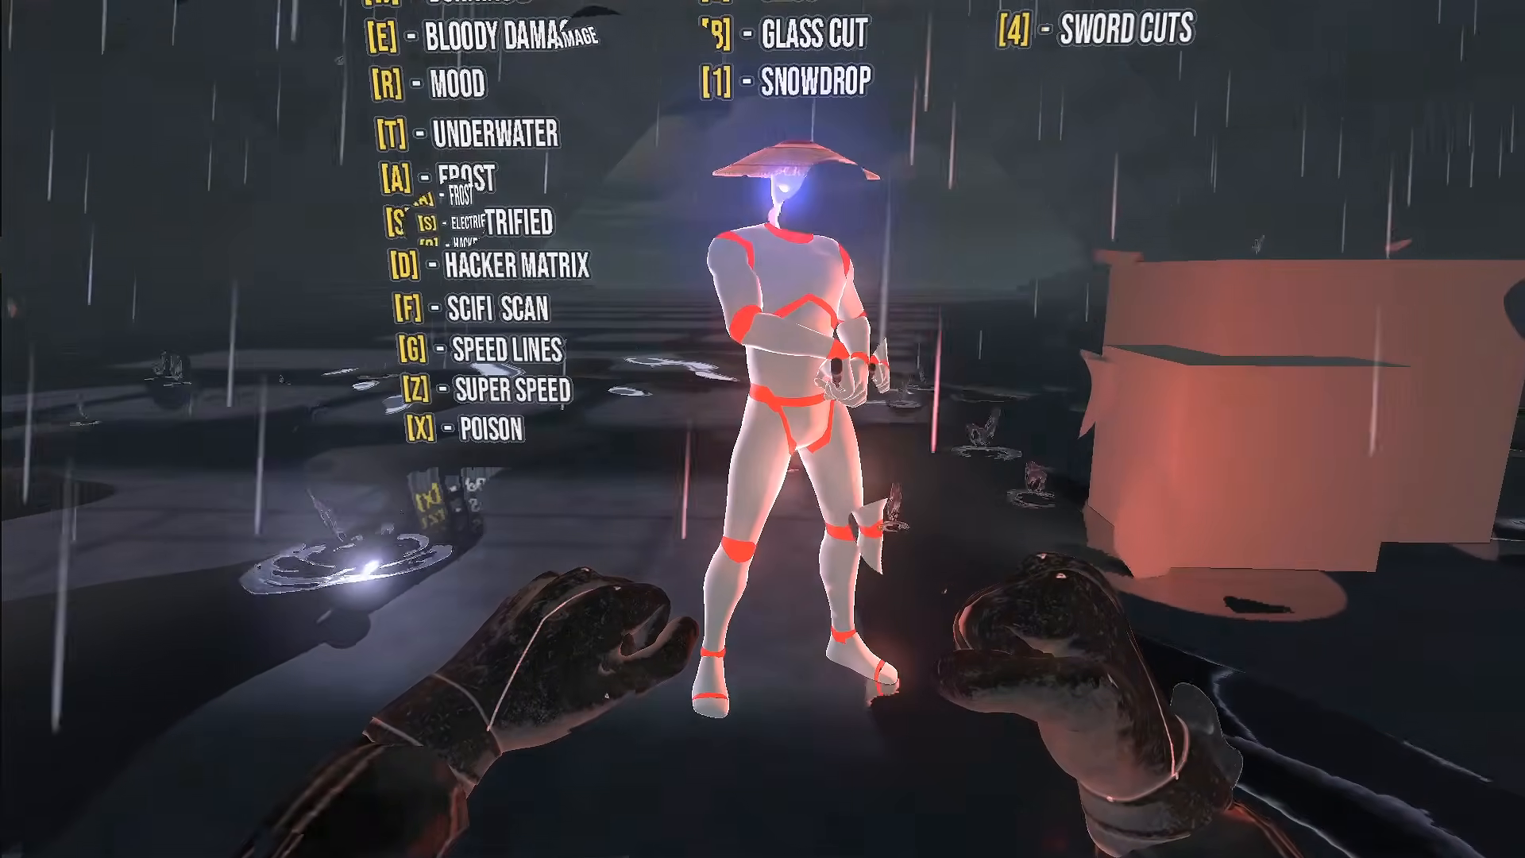
{"action": "key", "text": "t"}
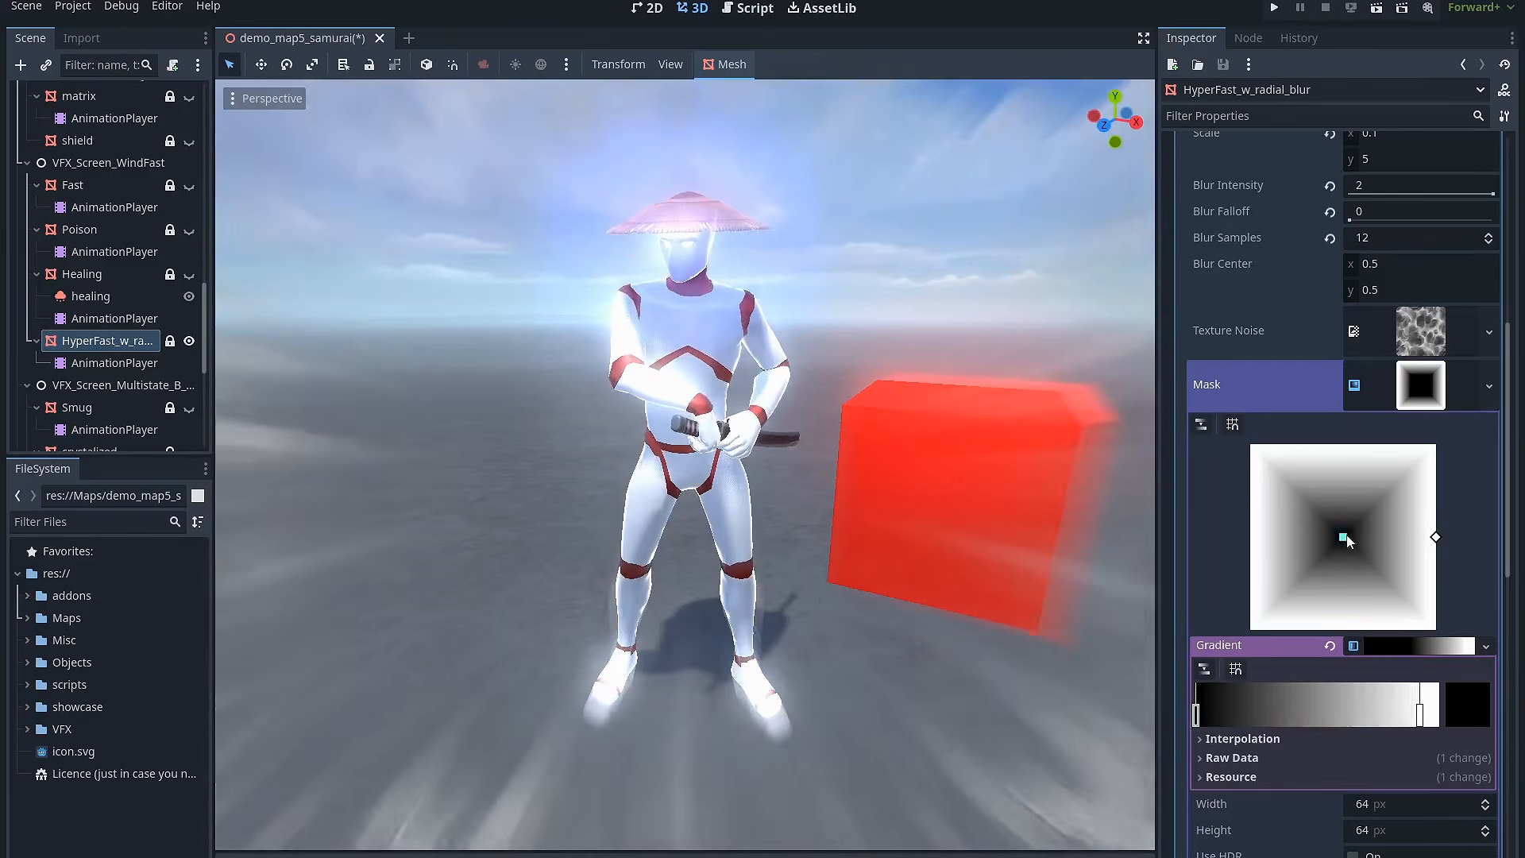
Step: Preview different parameter settings on the crystalized, HyperFast radial blur and snowdrop screen-effect materials
{"action": "left_click_drag", "start_coordinate": [1344, 539], "coordinate": [1419, 554]}
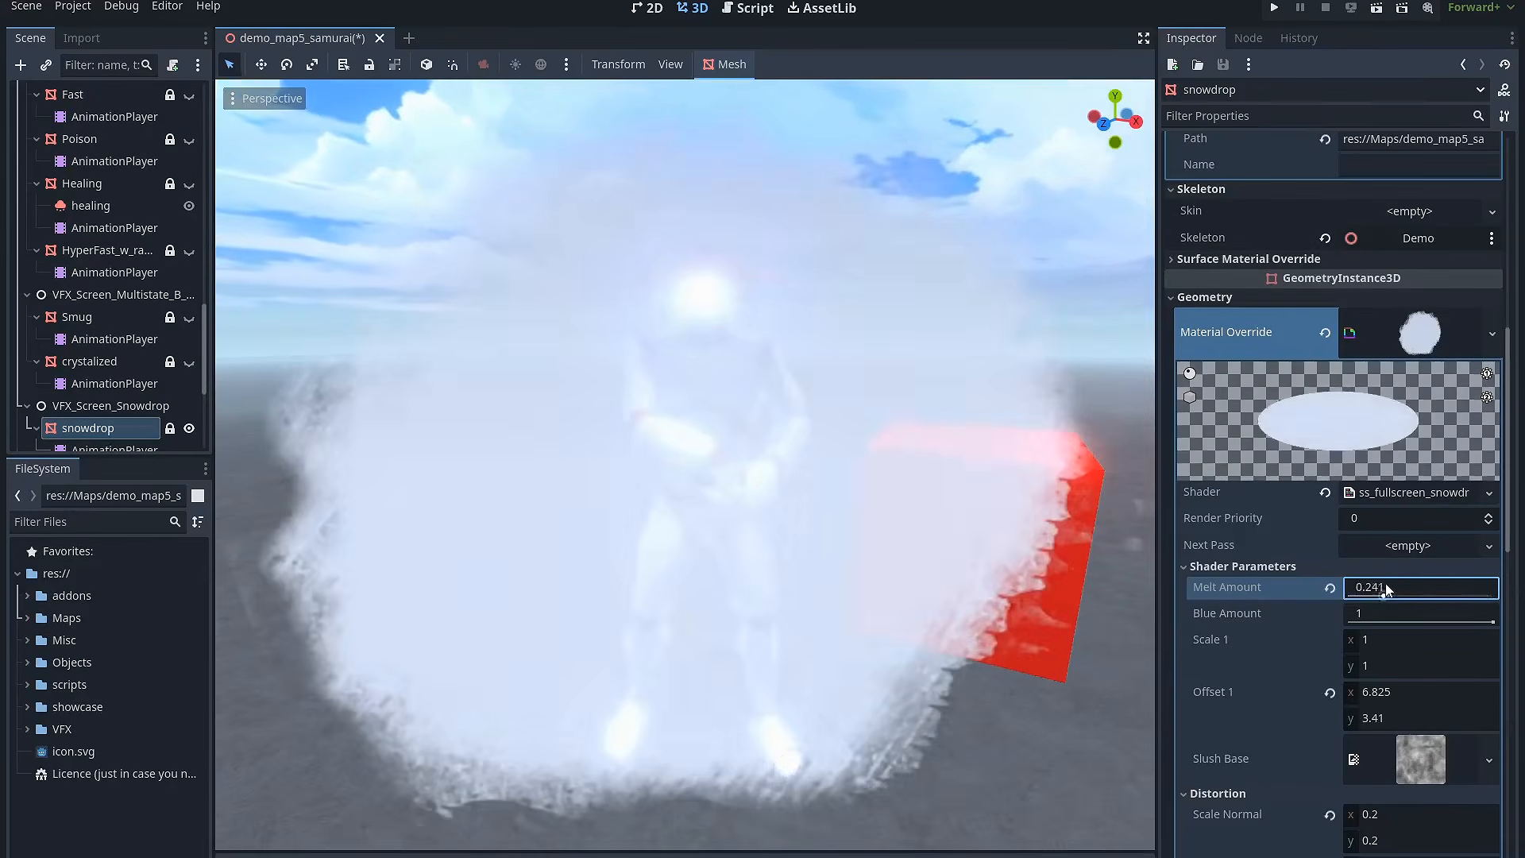
{"action": "mouse_move", "coordinate": [1386, 588]}
{"action": "left_mouse_down"}
{"action": "mouse_move", "coordinate": [1439, 588]}
{"action": "mouse_move", "coordinate": [1411, 588]}
{"action": "left_mouse_up"}
{"action": "scroll", "coordinate": [914, 471], "scroll_direction": "up", "scroll_amount": 10}
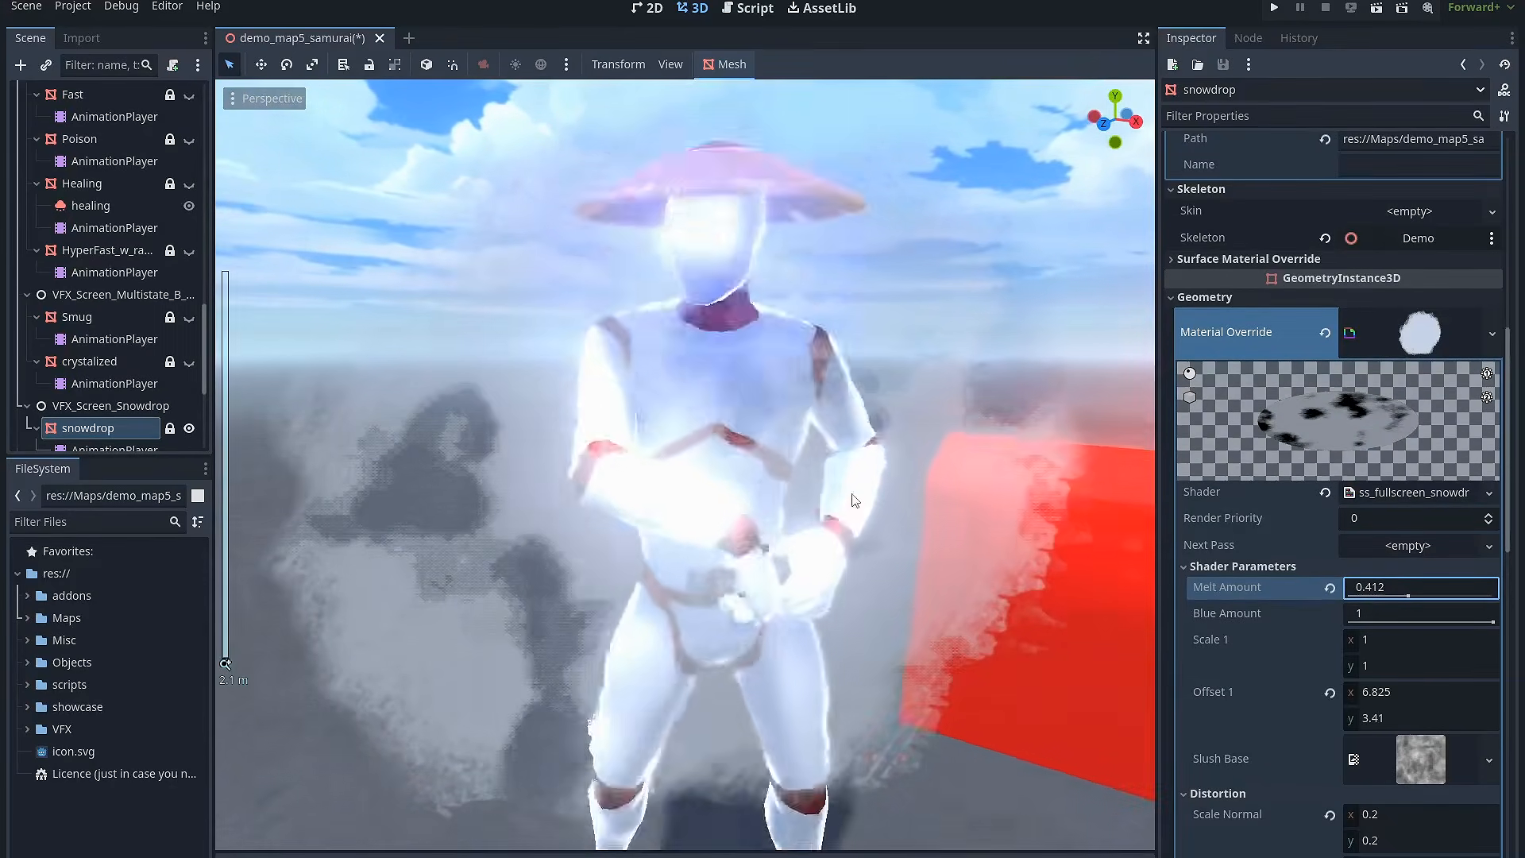
{"action": "left_click_drag", "start_coordinate": [1413, 597], "coordinate": [1398, 597]}
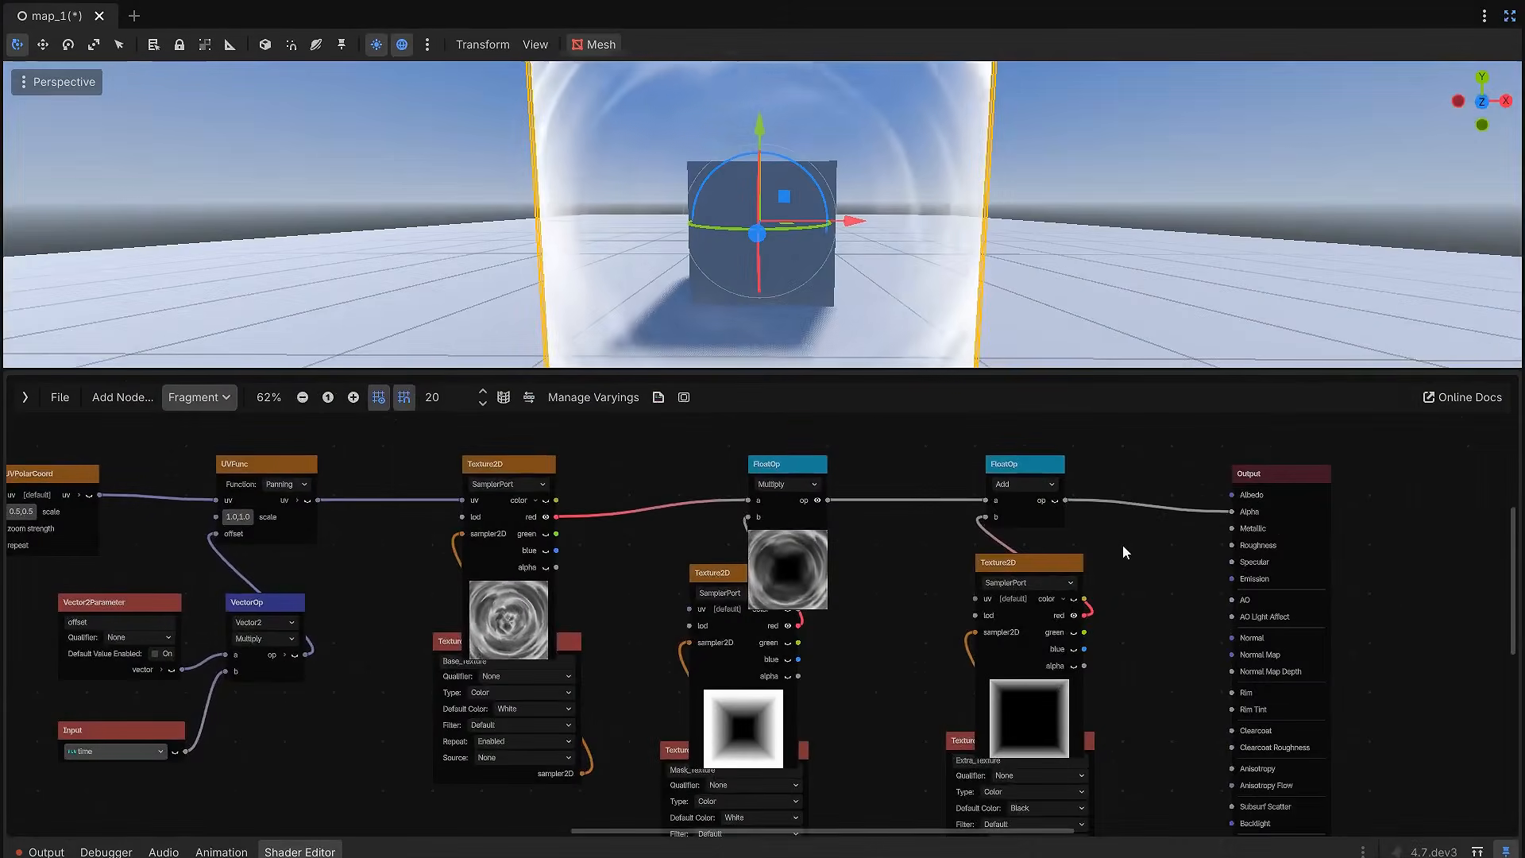
Step: Examine the fragment shader graphs of the polar-coordinate noise effect and the matrix effect, plus the effects demo
{"action": "middle_click_drag", "start_coordinate": [1122, 545], "coordinate": [1156, 494]}
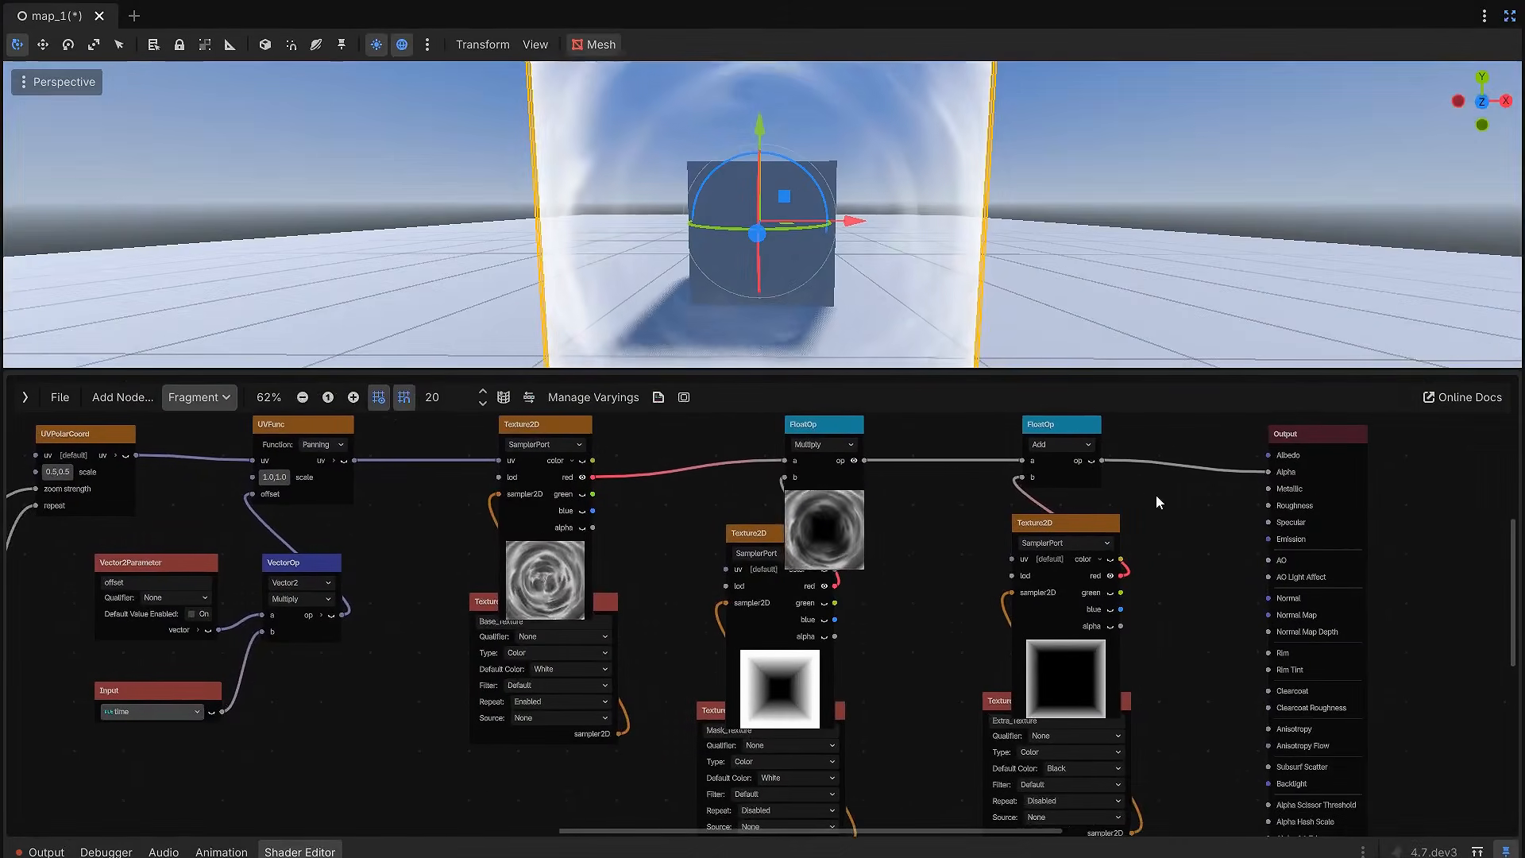
{"action": "left_click", "coordinate": [1091, 461]}
{"action": "scroll", "coordinate": [1167, 524], "scroll_direction": "down", "scroll_amount": 2}
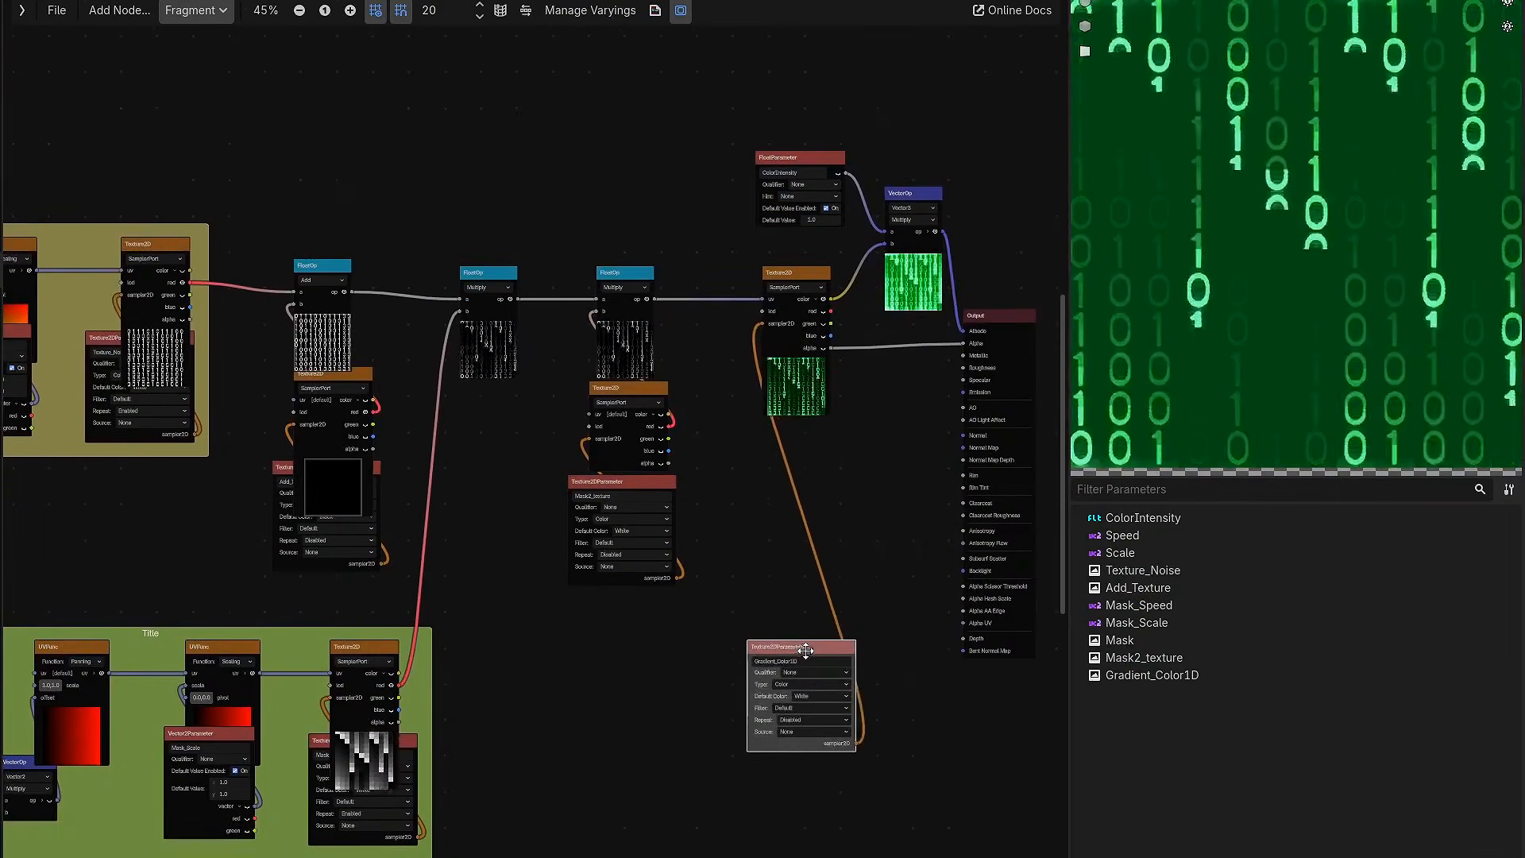
{"action": "left_click_drag", "start_coordinate": [788, 636], "coordinate": [797, 422]}
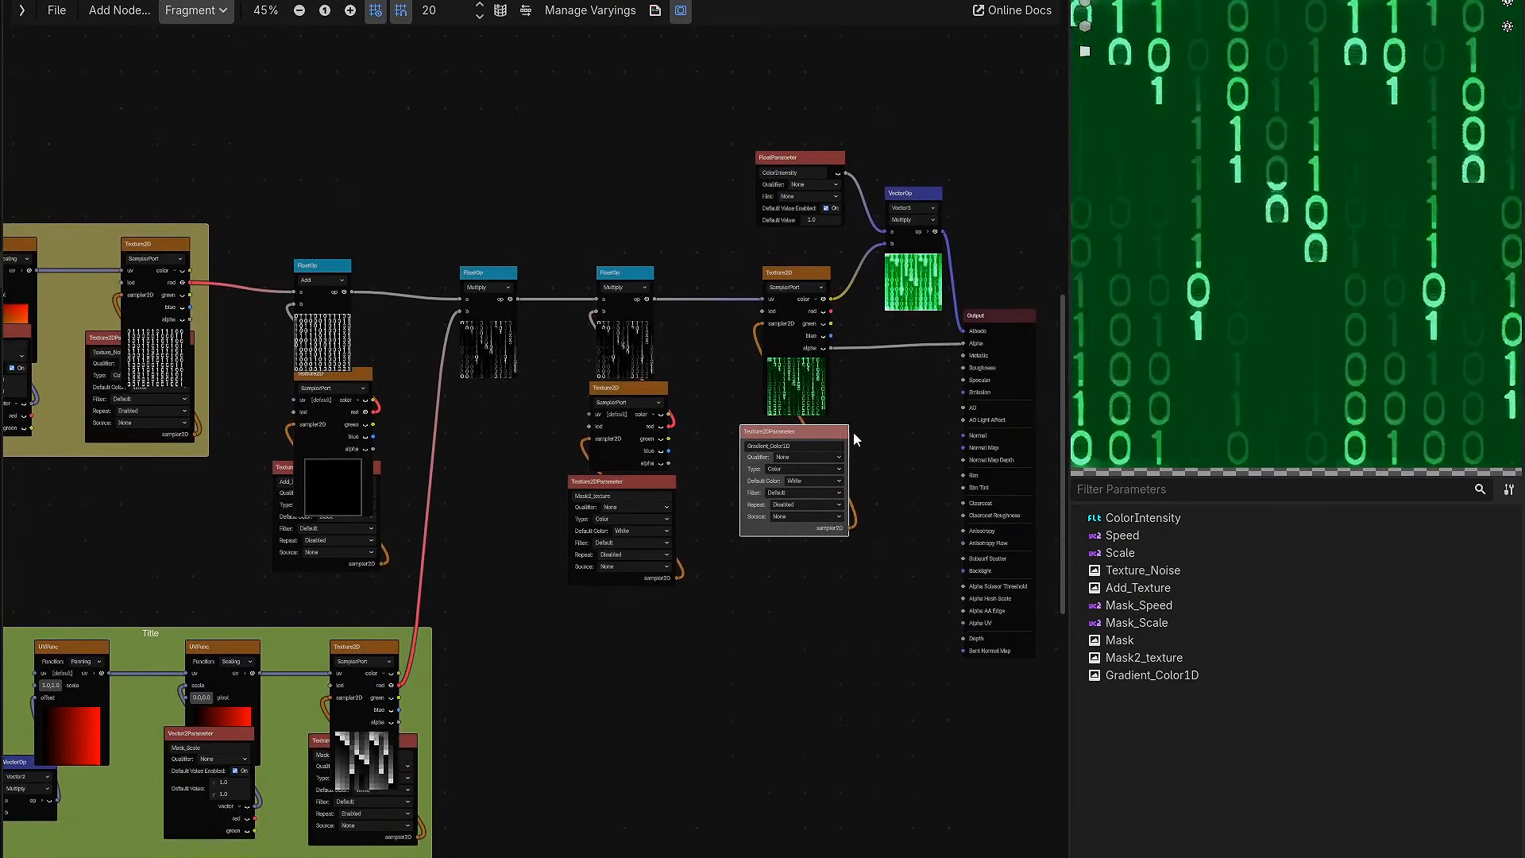
{"action": "left_click_drag", "start_coordinate": [915, 193], "coordinate": [915, 205]}
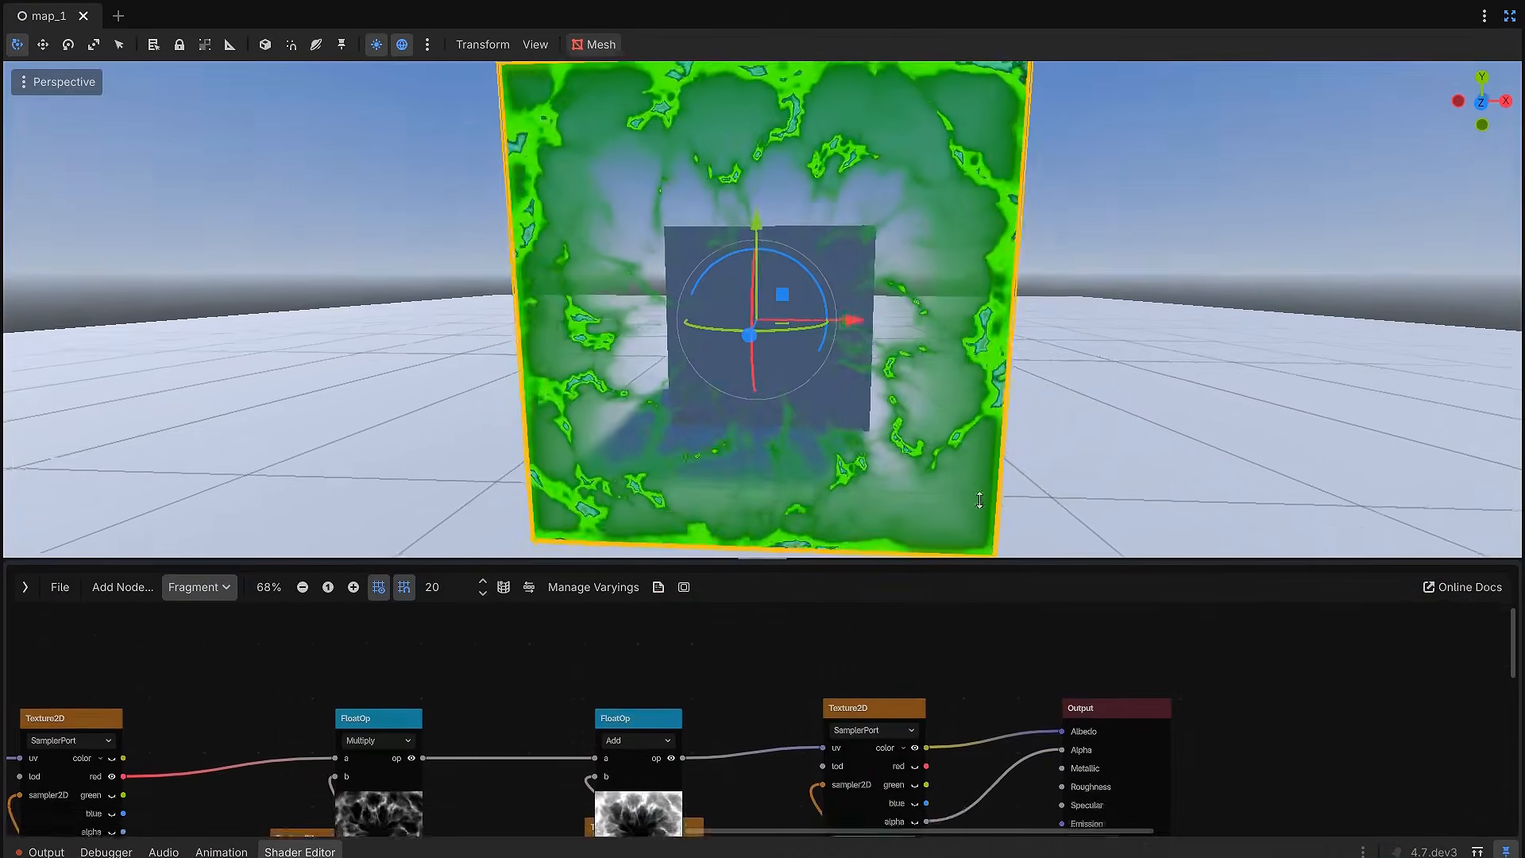
{"action": "left_click_drag", "start_coordinate": [893, 561], "coordinate": [893, 368]}
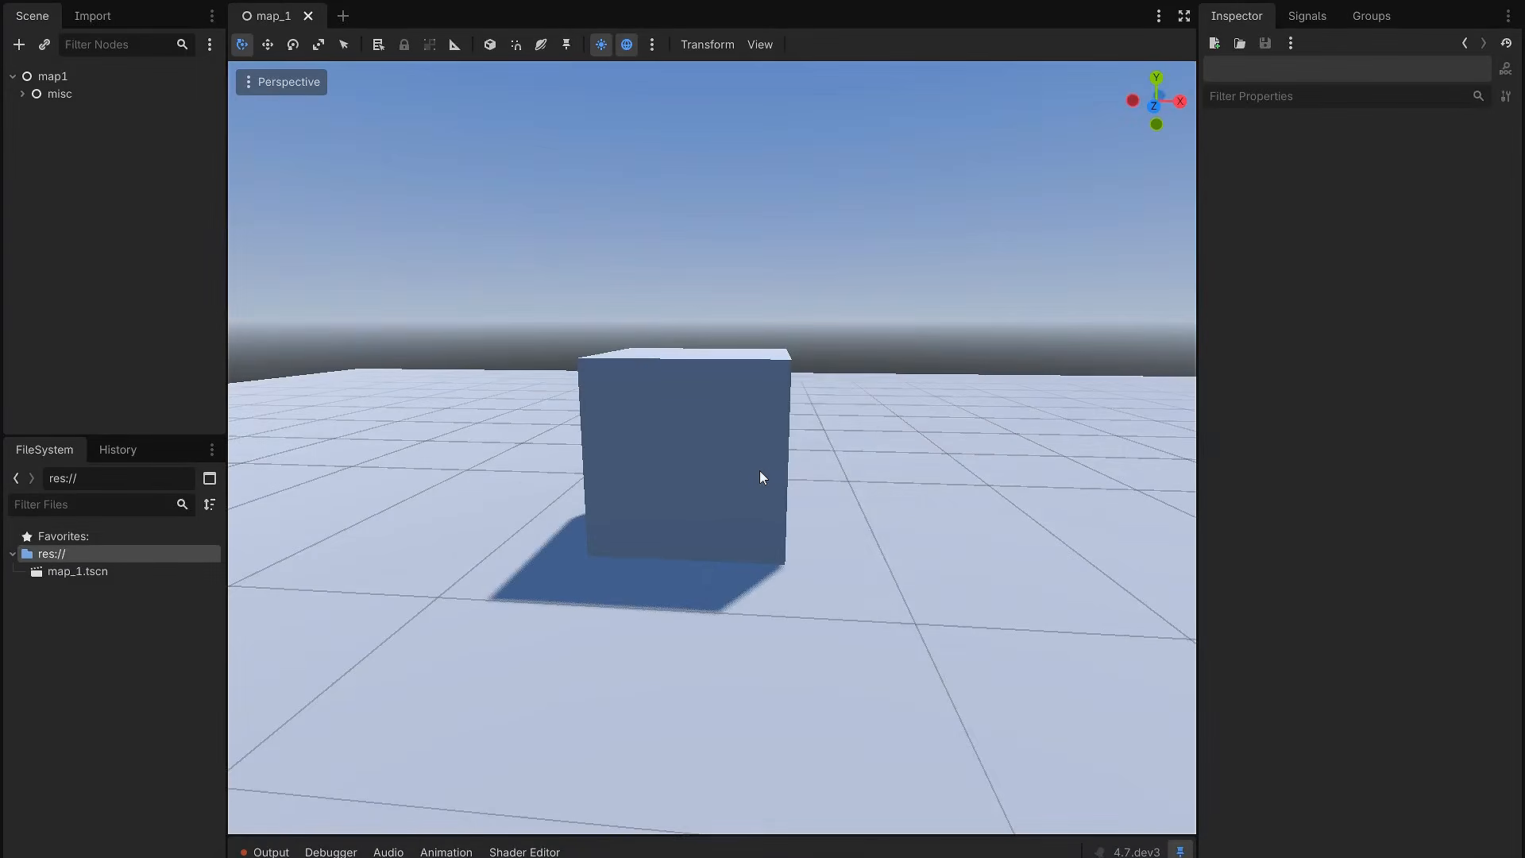
Step: Check the contents of the textures folder in Desktop > tutorial and import that folder into the project's res:// root
{"action": "scroll", "coordinate": [758, 470], "scroll_direction": "down", "scroll_amount": 5}
{"action": "middle_click_drag", "start_coordinate": [759, 470], "coordinate": [733, 537], "text": "shift"}
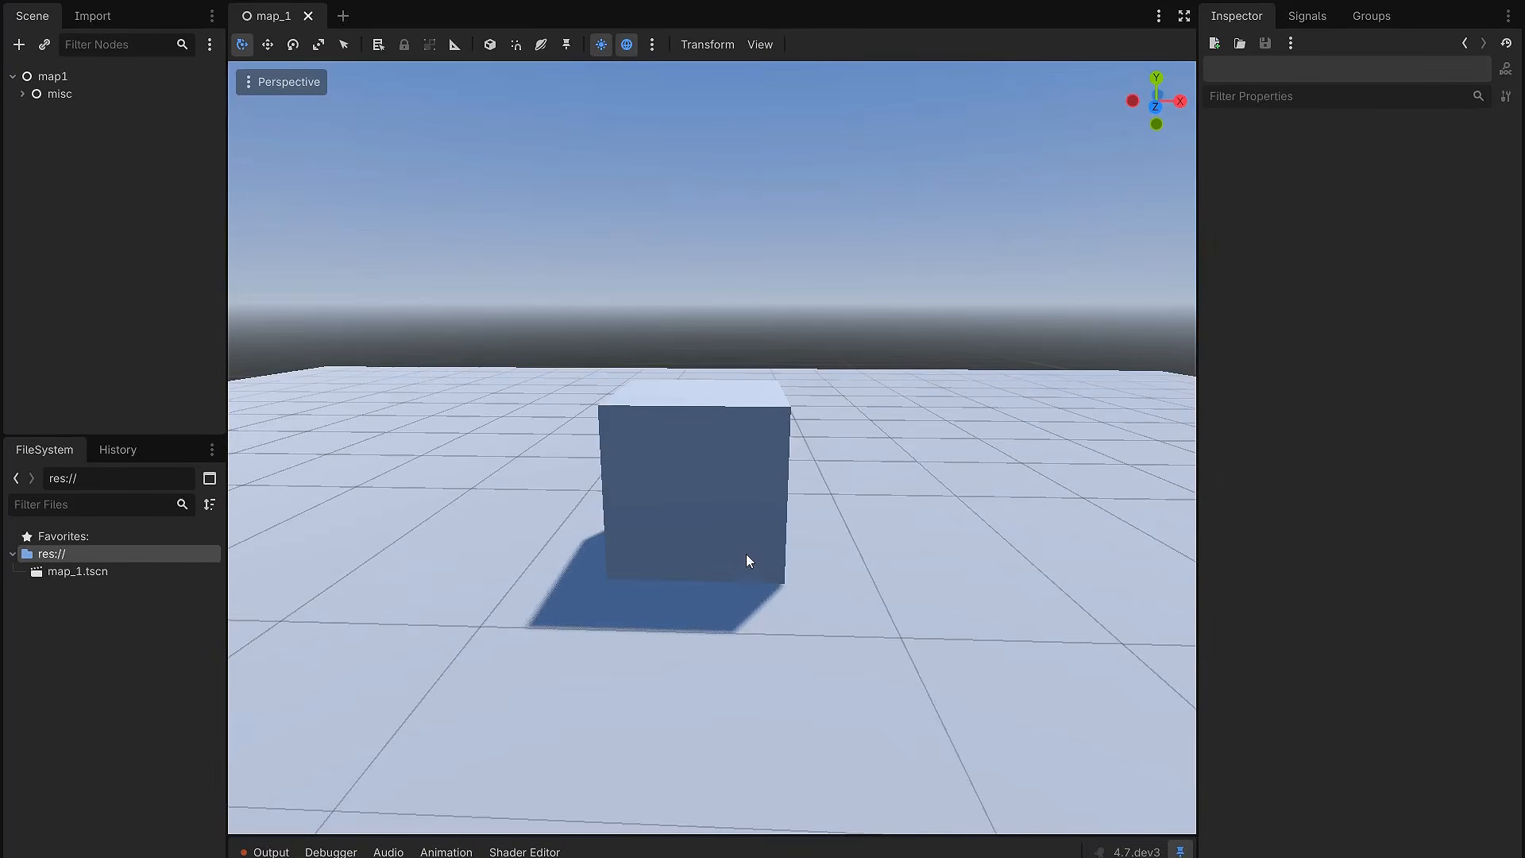
{"action": "key", "text": "alt+Tab"}
{"action": "left_click_drag", "start_coordinate": [892, 850], "coordinate": [848, 295]}
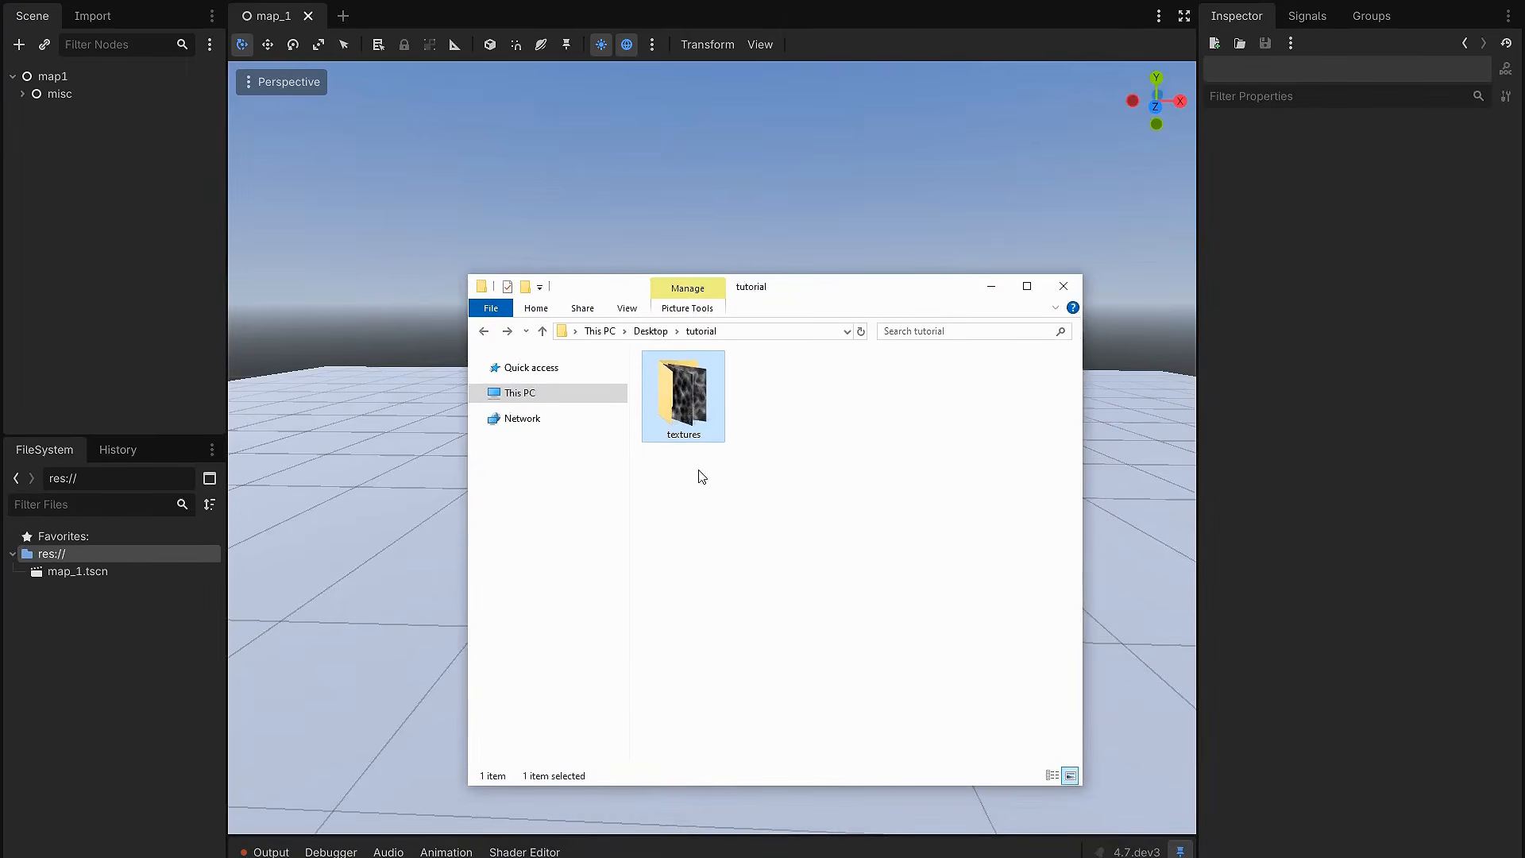
{"action": "double_click", "coordinate": [691, 409]}
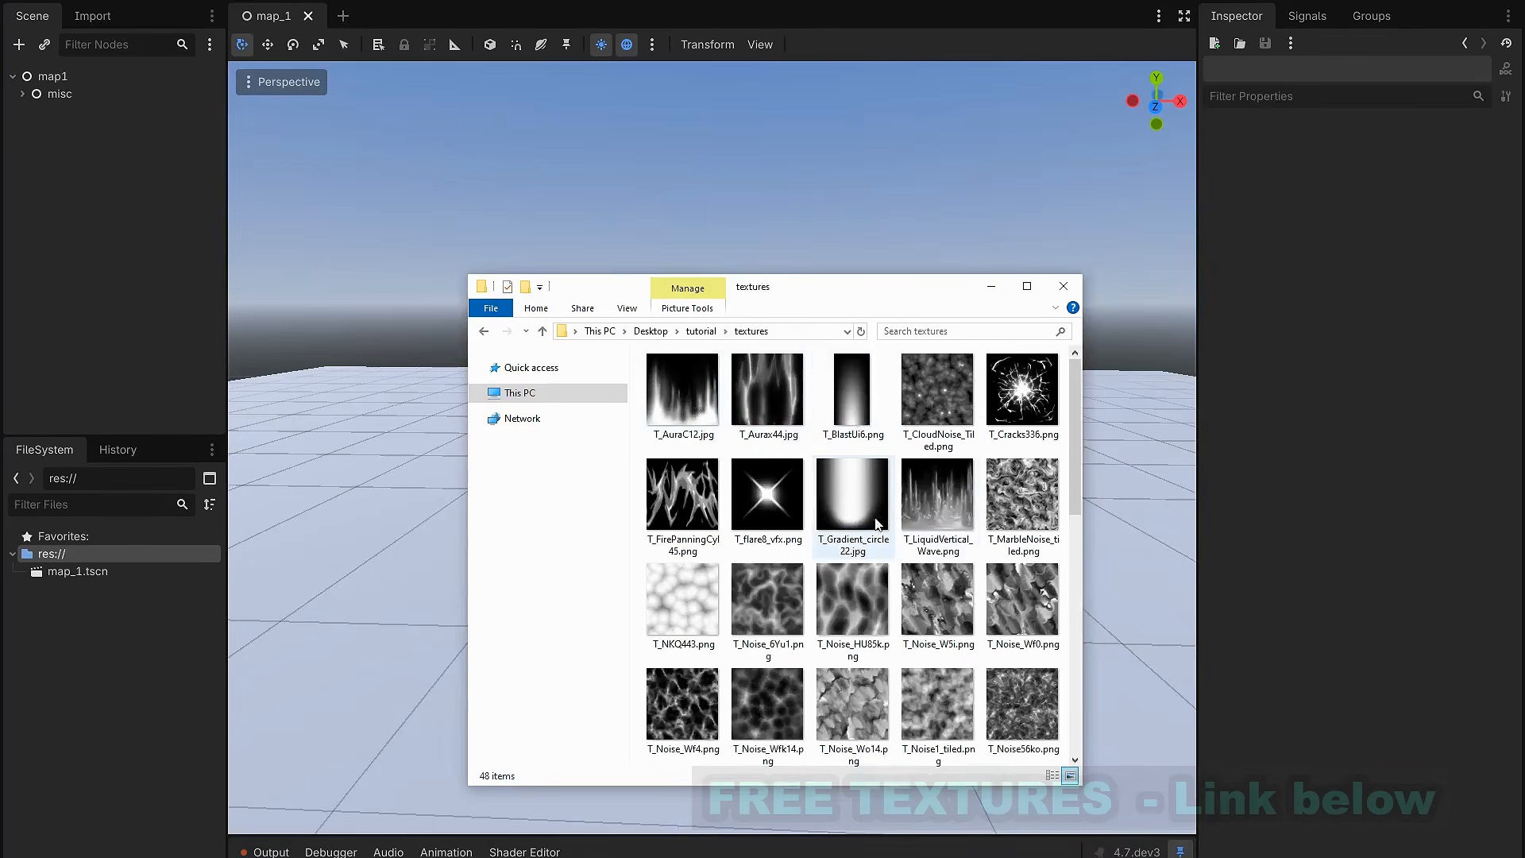
{"action": "key", "text": "alt+Left"}
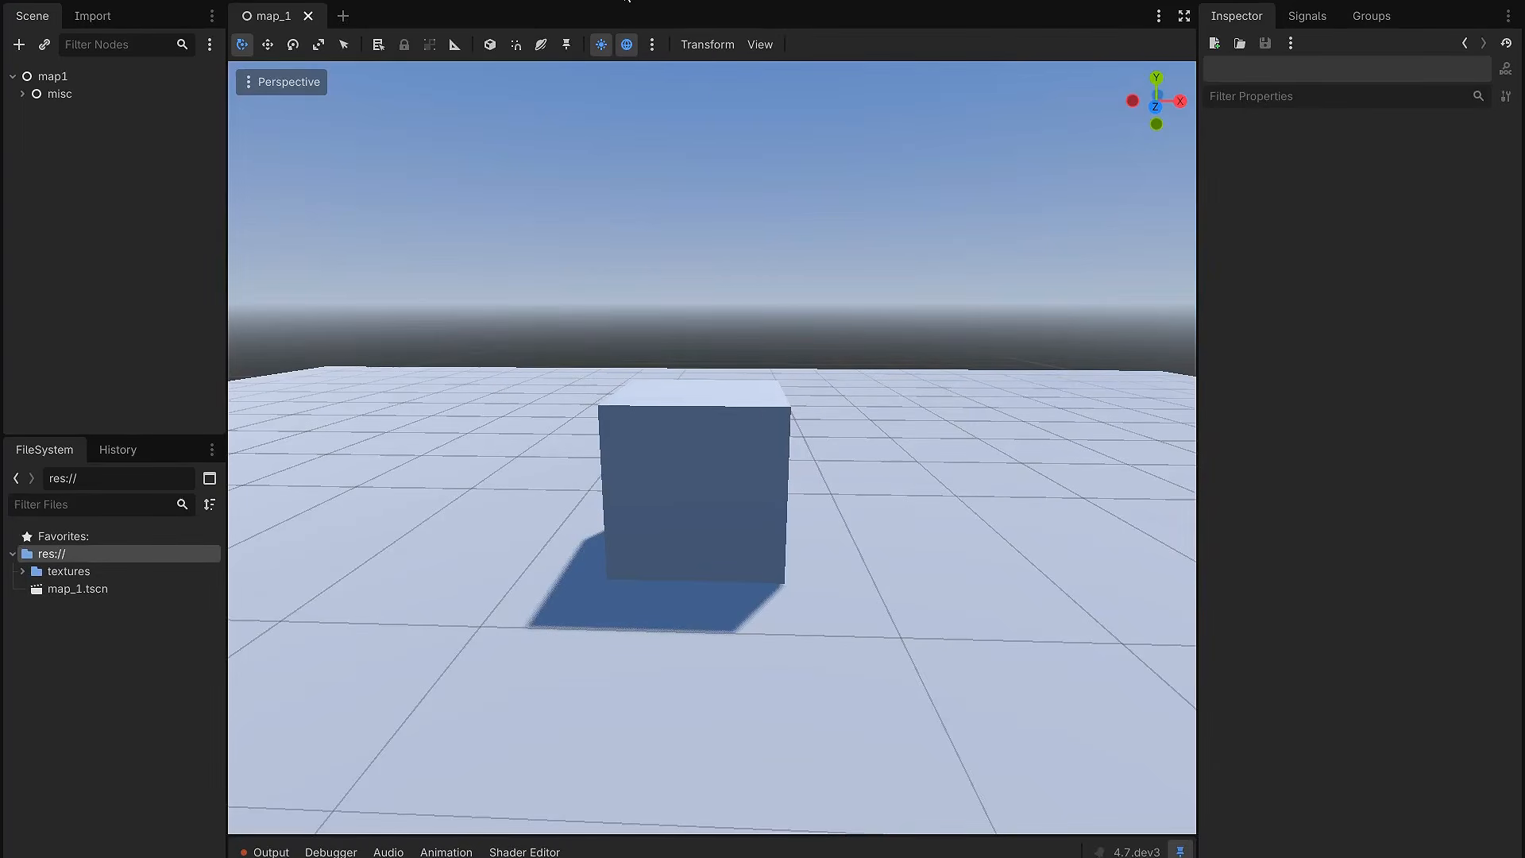
Step: Add a ColorRect node under map1 in the 2D workspace and stretch it to about the size of the screen frame
{"action": "left_click", "coordinate": [627, 2]}
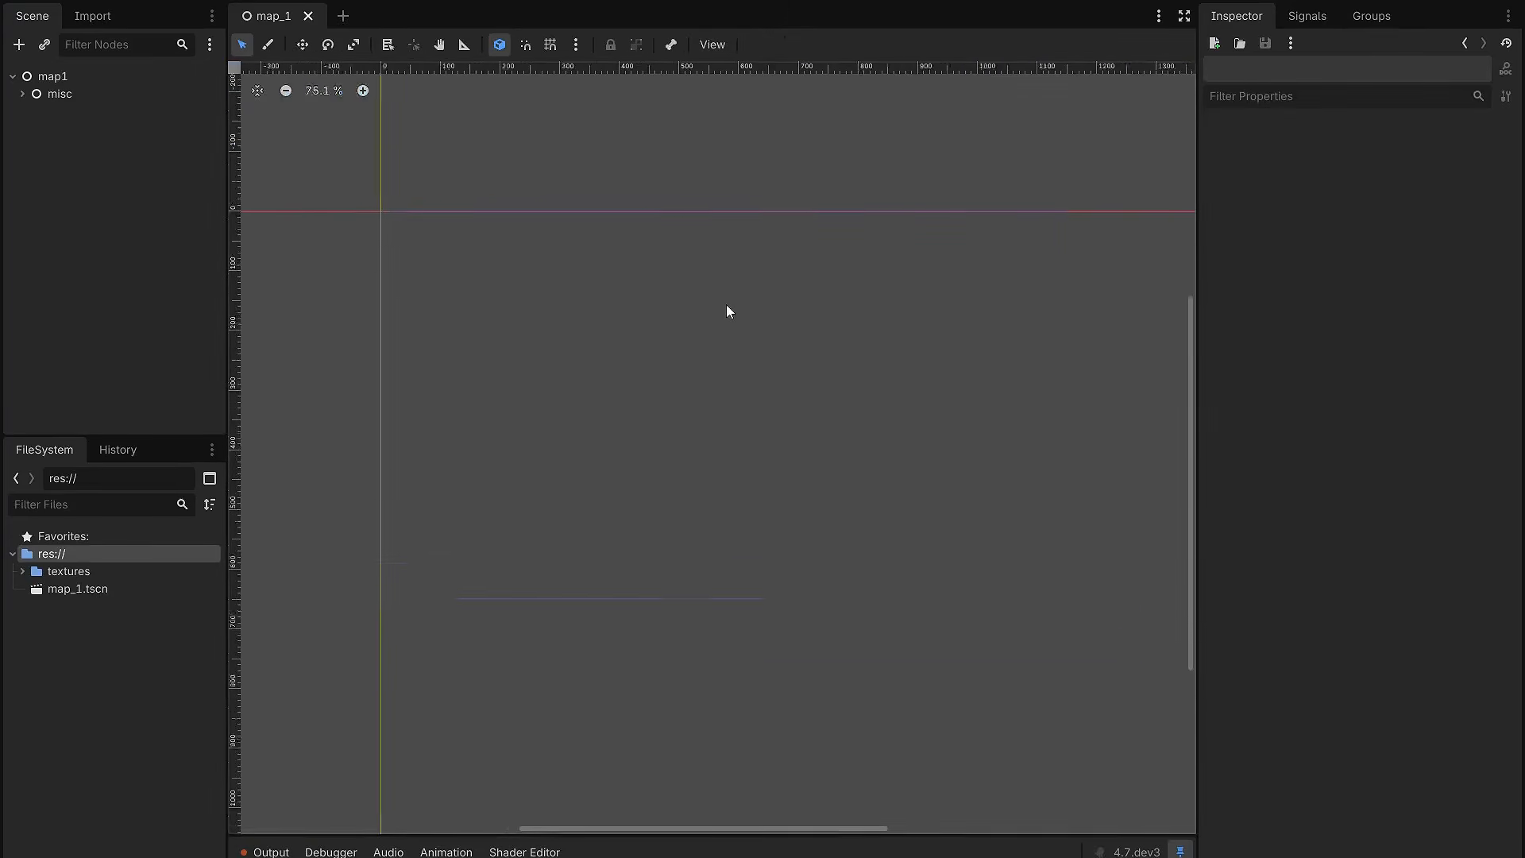
{"action": "key", "text": "ctrl+a"}
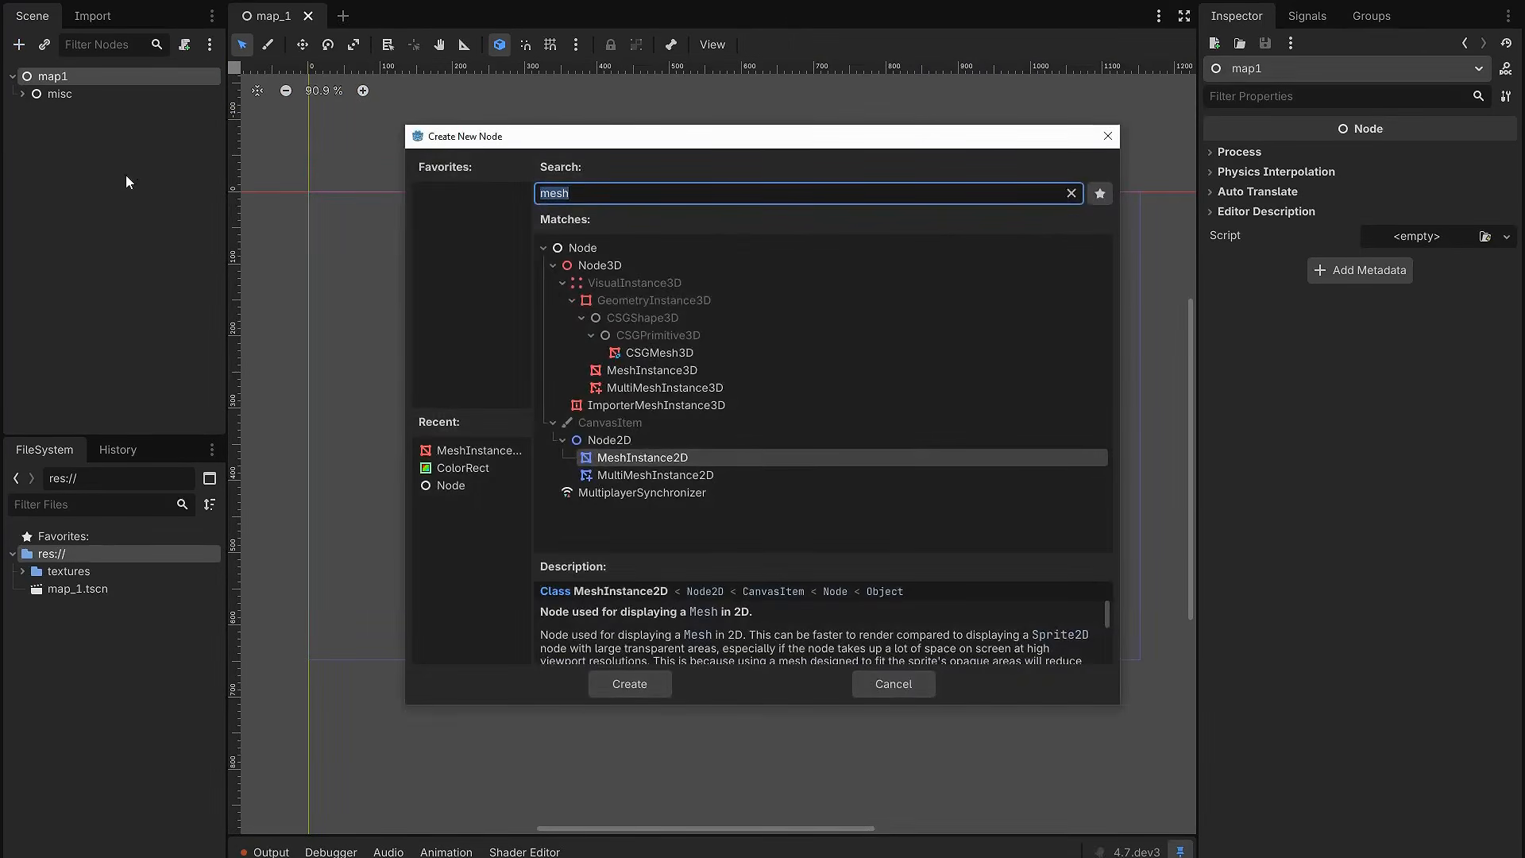
{"action": "type", "text": "rec"}
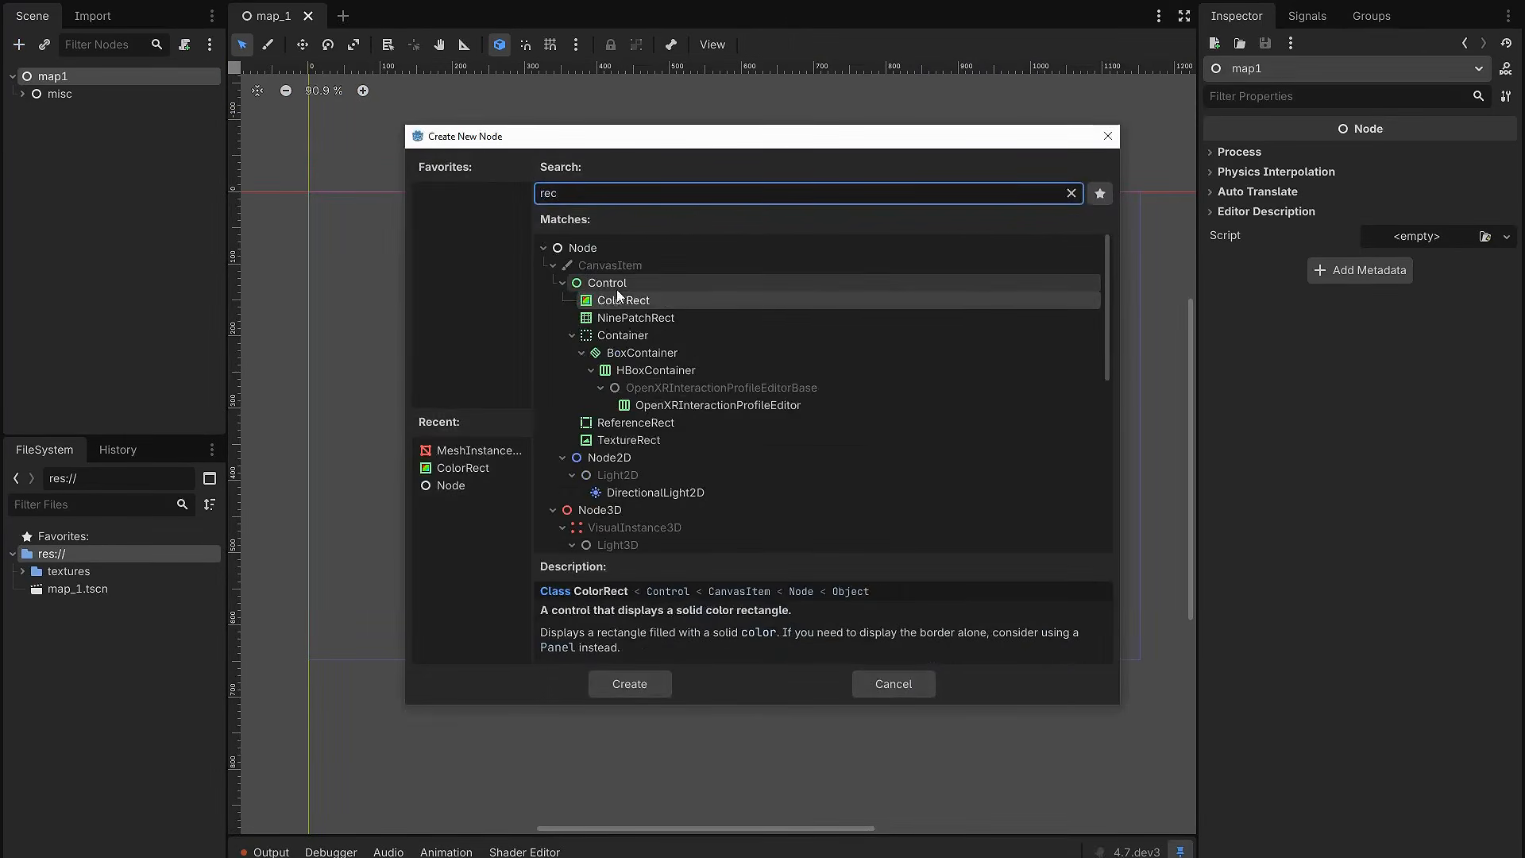
{"action": "double_click", "coordinate": [628, 300]}
{"action": "left_click_drag", "start_coordinate": [508, 326], "coordinate": [1123, 629]}
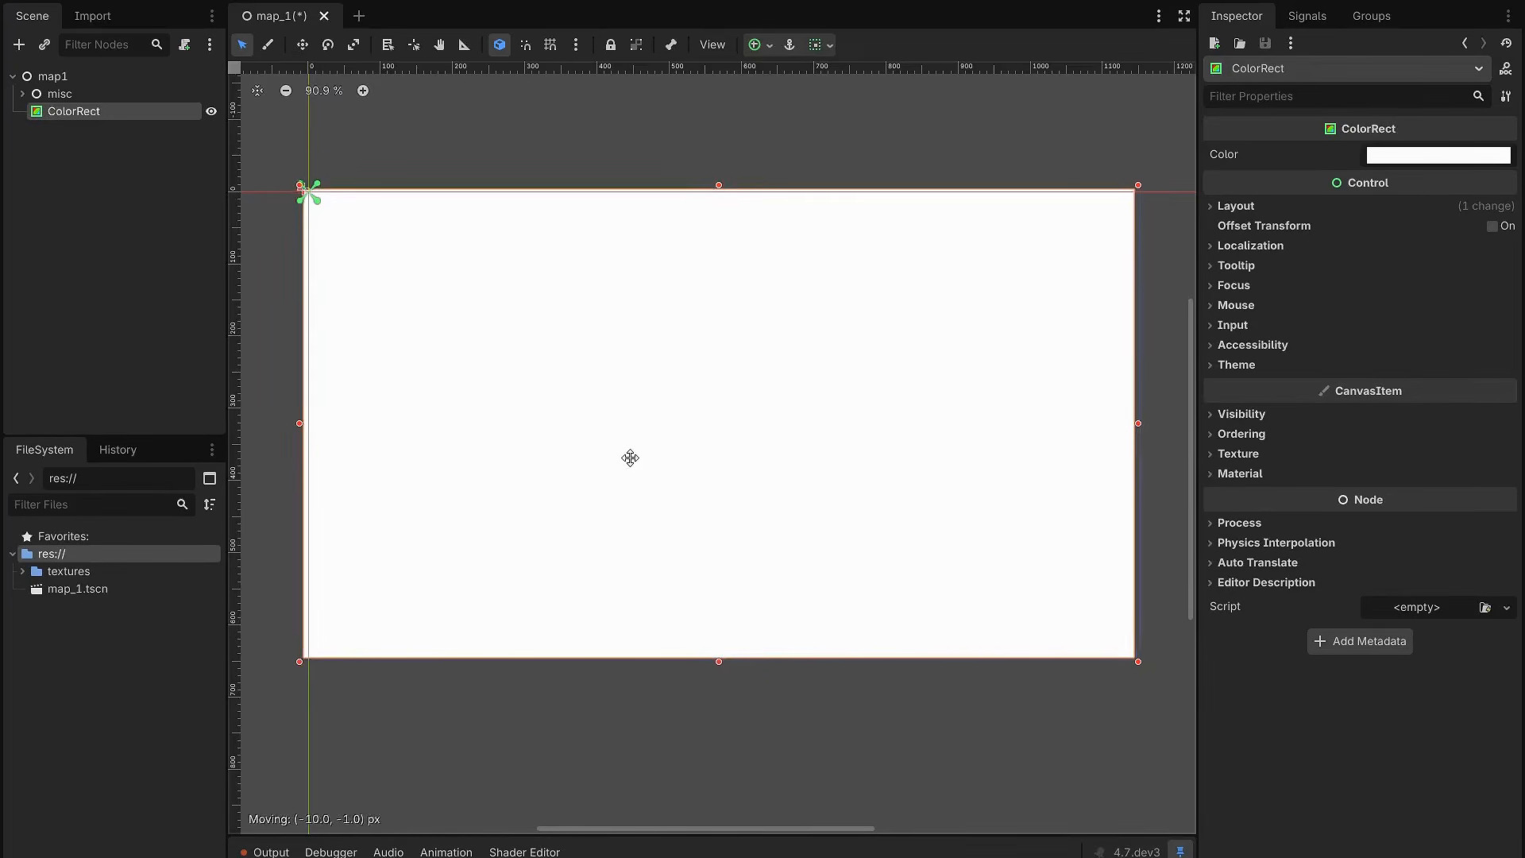
Step: Reposition the ColorRect over the screen frame, and remove it from the scene
{"action": "mouse_move", "coordinate": [633, 455]}
{"action": "left_mouse_down"}
{"action": "mouse_move", "coordinate": [677, 473]}
{"action": "mouse_move", "coordinate": [634, 452]}
{"action": "left_mouse_up"}
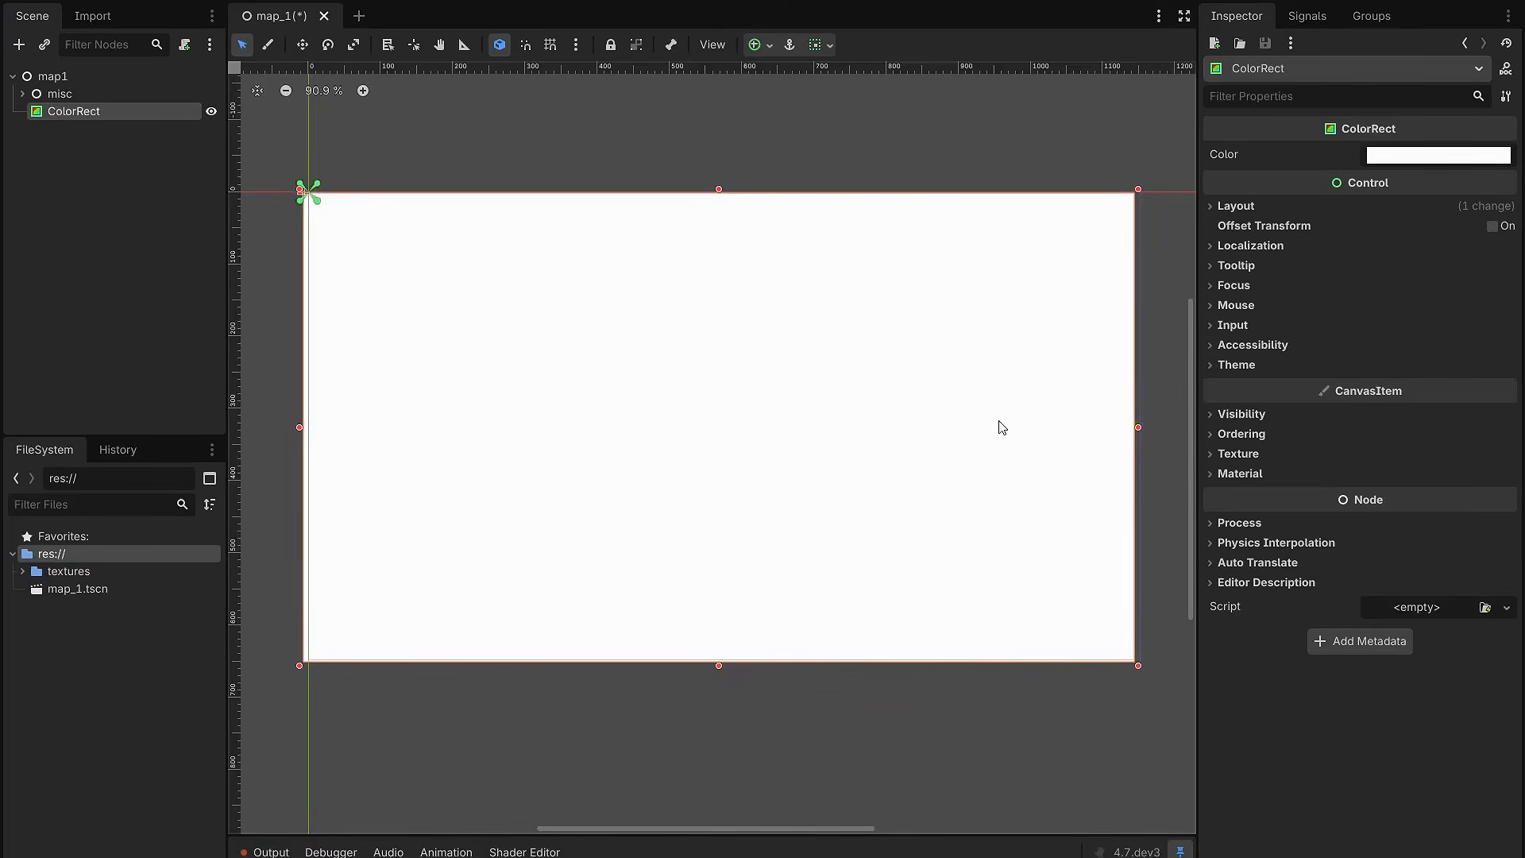
{"action": "left_click_drag", "start_coordinate": [806, 431], "coordinate": [724, 398]}
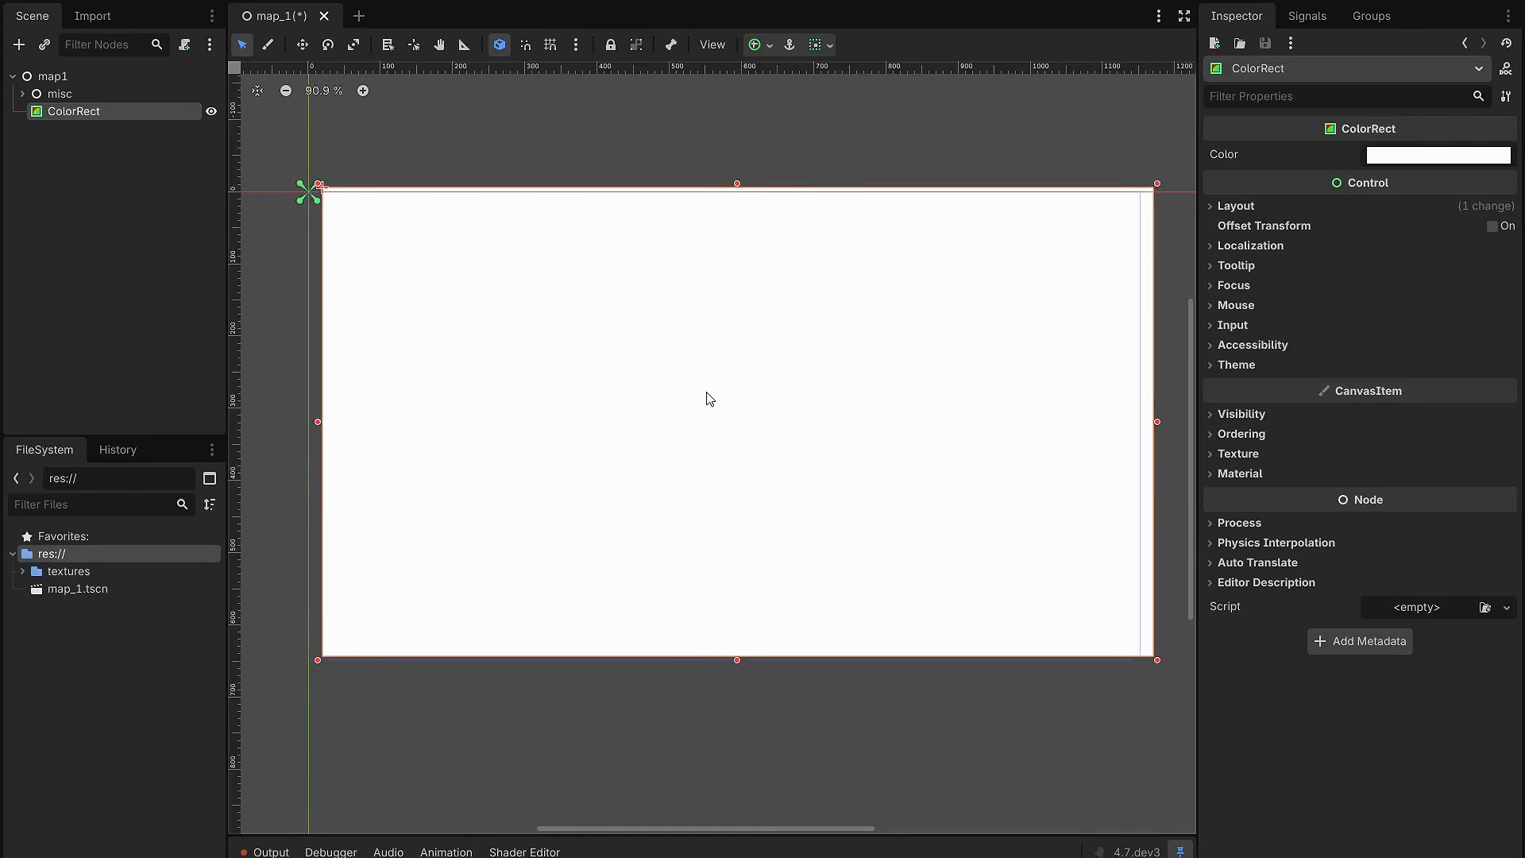
{"action": "left_click", "coordinate": [723, 442]}
Step: In the 3D workspace, add a MeshInstance3D node under map1 and assign it a new quad mesh
{"action": "key", "text": "ctrl+F2"}
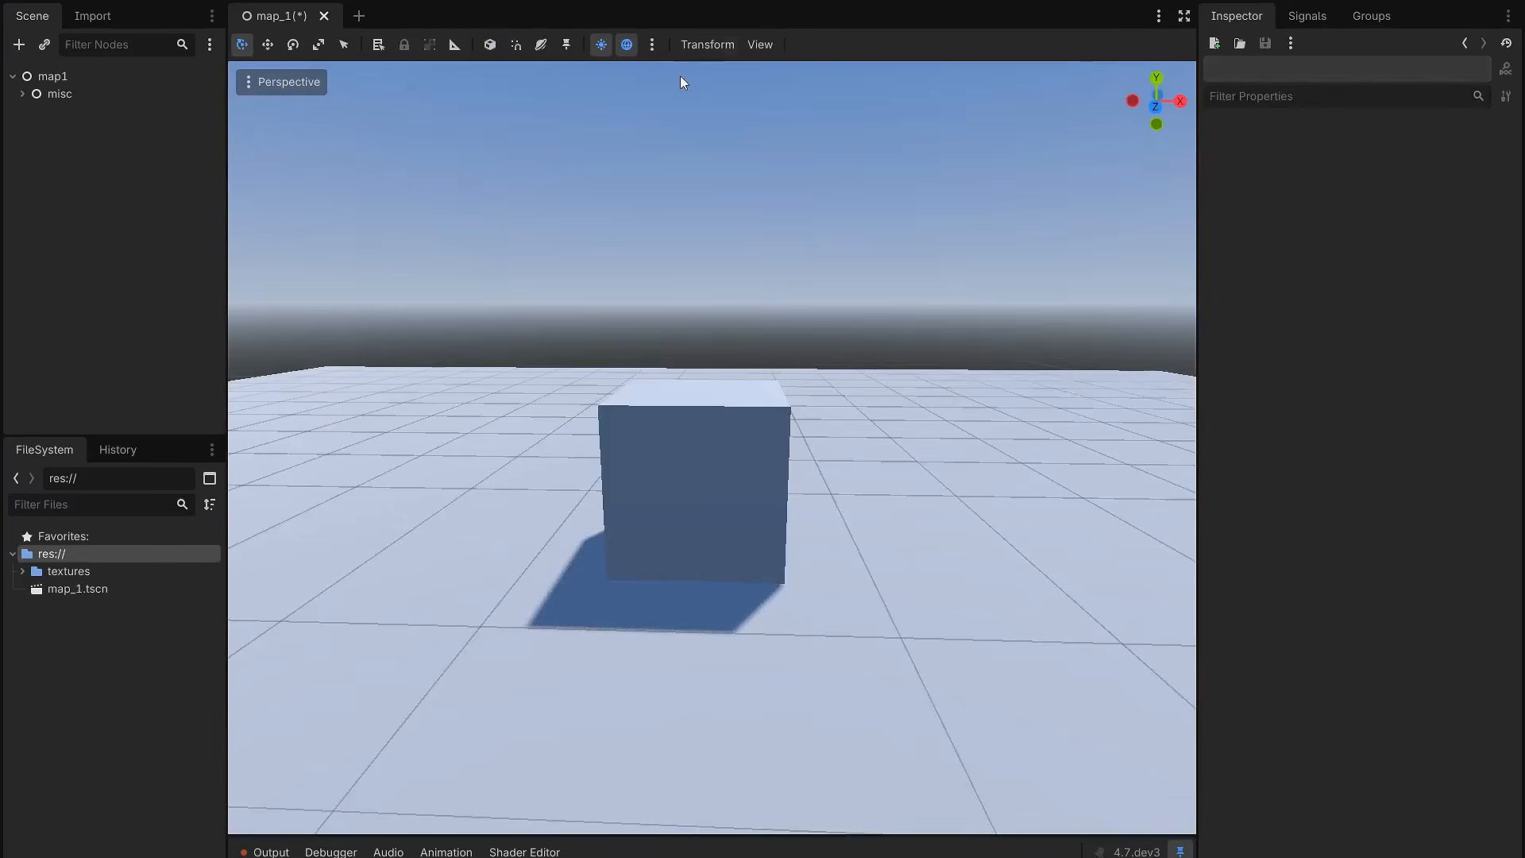
{"action": "left_click", "coordinate": [123, 74]}
{"action": "key", "text": "ctrl+a"}
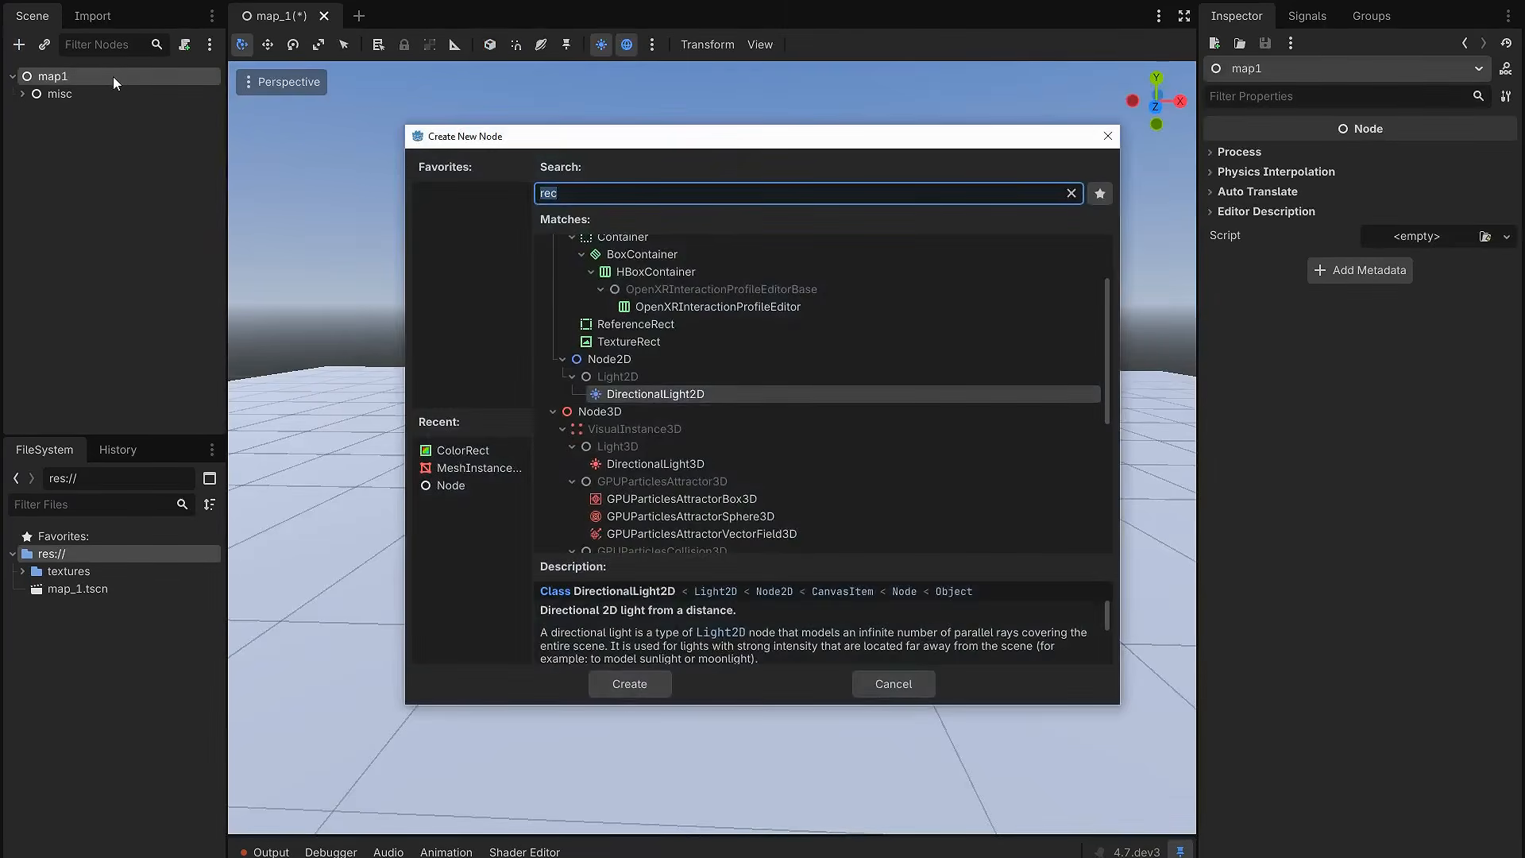
{"action": "type", "text": "mesh"}
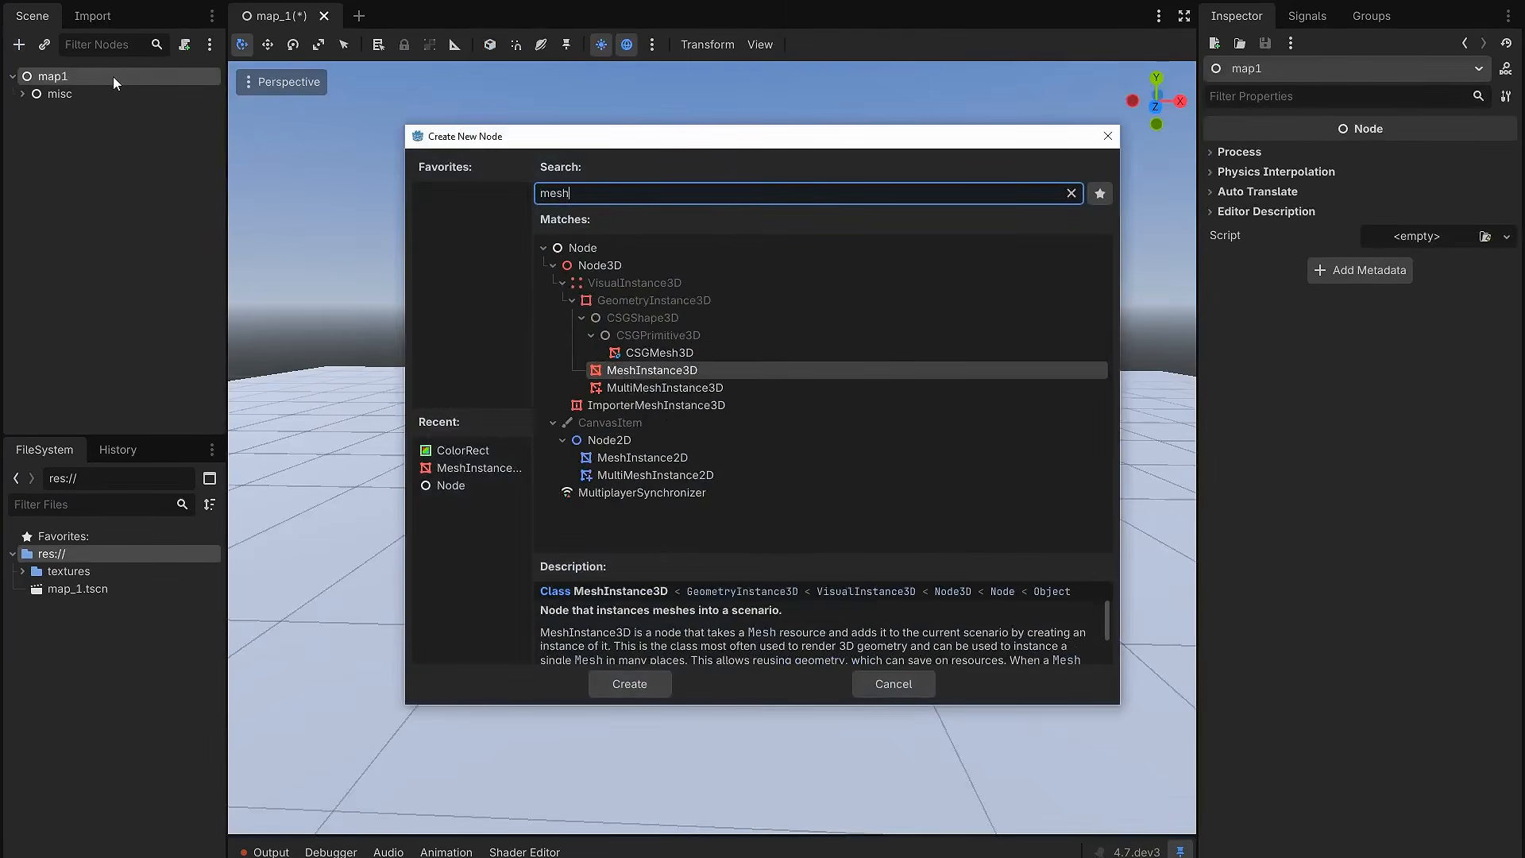
{"action": "double_click", "coordinate": [658, 373]}
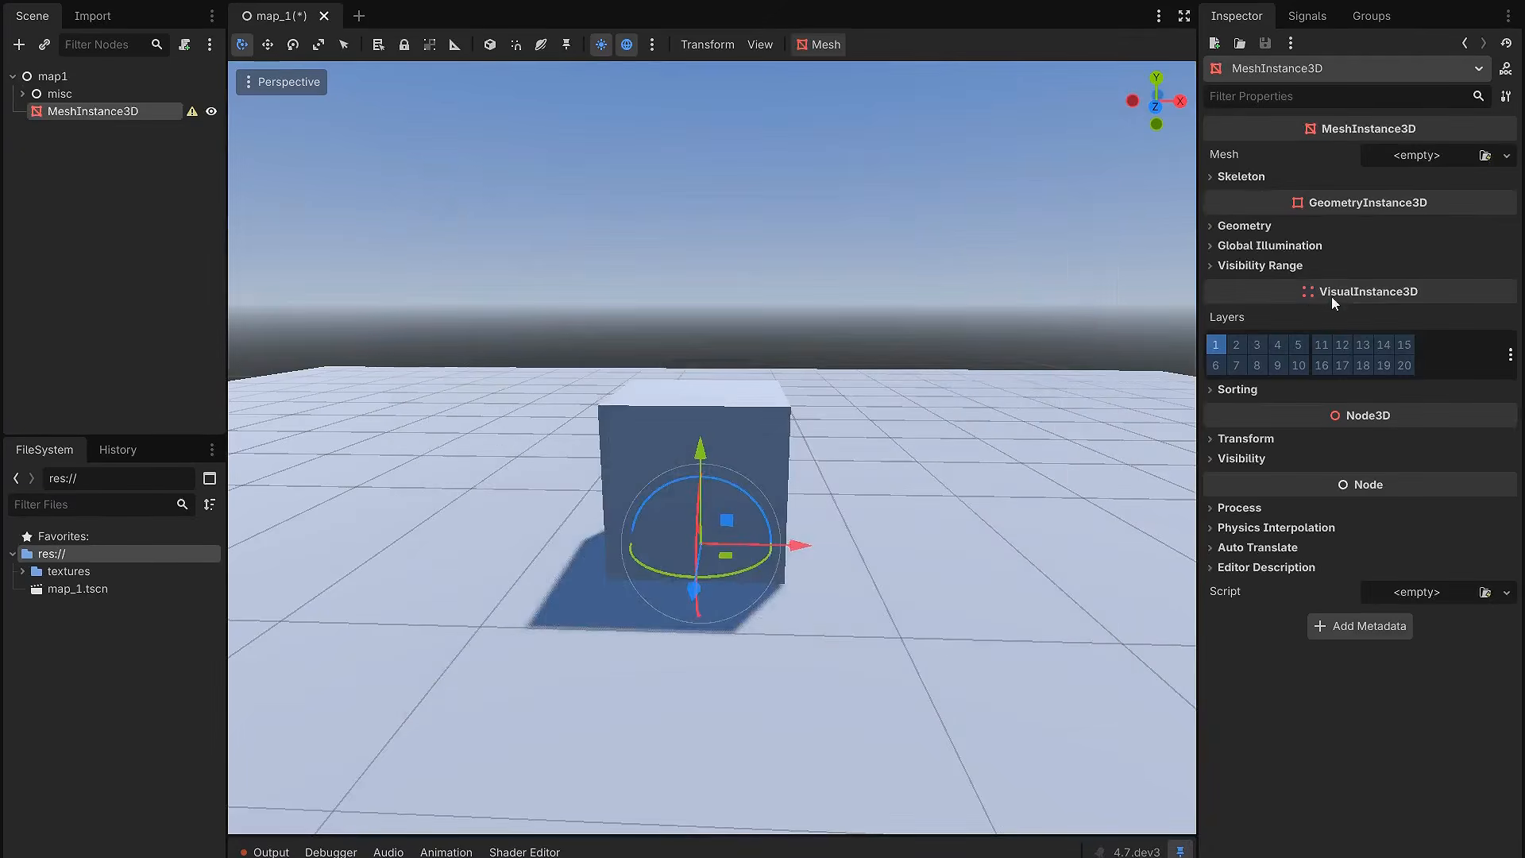
{"action": "left_click", "coordinate": [1436, 155]}
{"action": "left_click", "coordinate": [1428, 329]}
Step: Move the quad in front of the cube and raise it so it stands above the floor
{"action": "middle_click_drag", "start_coordinate": [707, 508], "coordinate": [721, 609]}
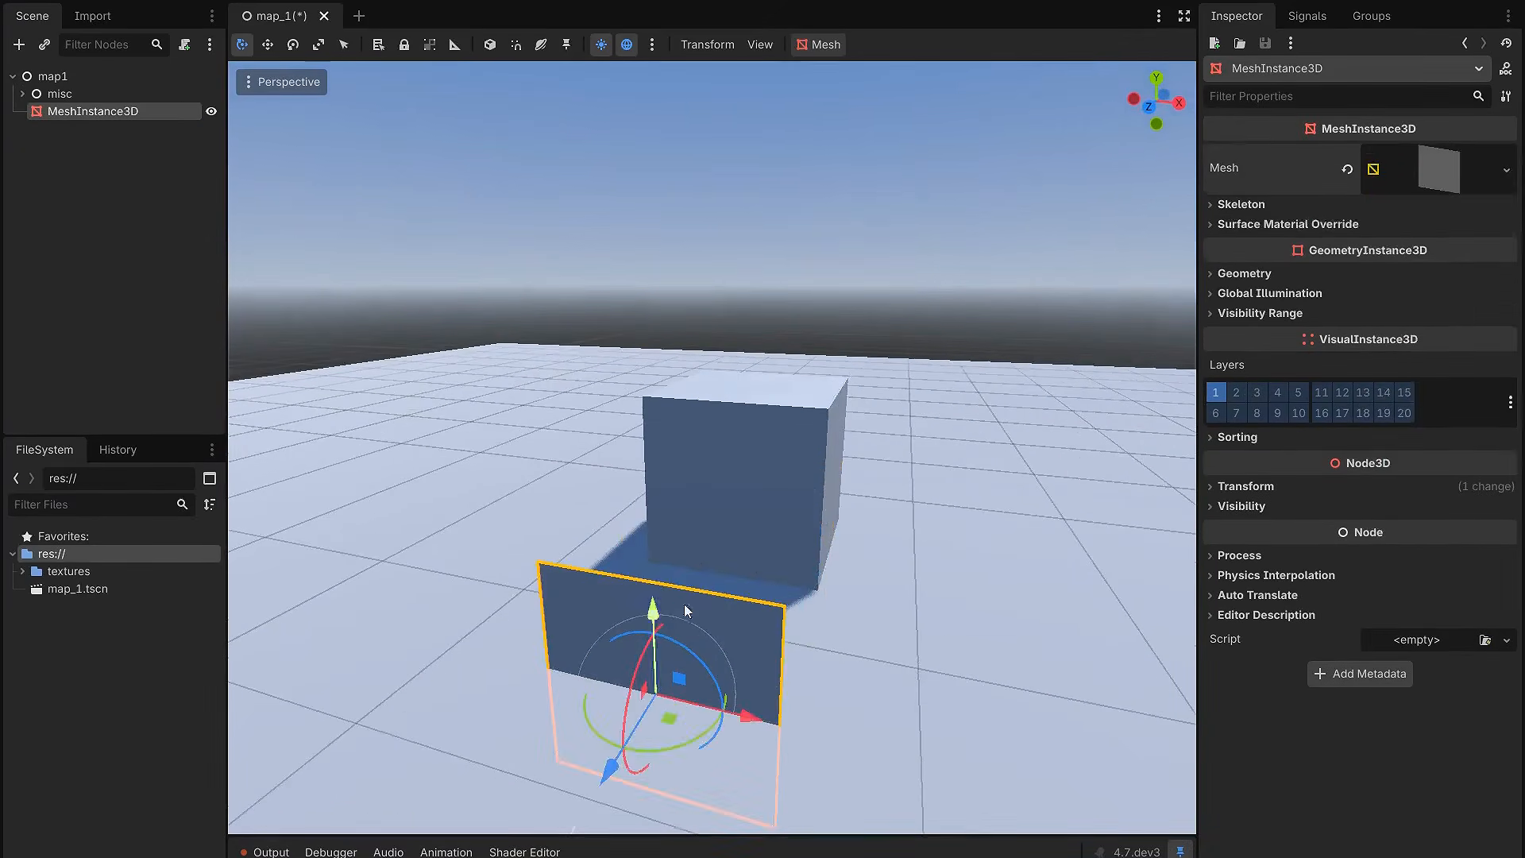
{"action": "middle_click_drag", "start_coordinate": [723, 560], "coordinate": [718, 515]}
{"action": "left_click_drag", "start_coordinate": [683, 441], "coordinate": [684, 415]}
{"action": "middle_click_drag", "start_coordinate": [795, 482], "coordinate": [819, 505]}
Step: Examine how the quad covers the camera view from close up, from the front and from an angle
{"action": "scroll", "coordinate": [813, 504], "scroll_direction": "up", "scroll_amount": 5}
{"action": "scroll", "coordinate": [814, 498], "scroll_direction": "up", "scroll_amount": 5}
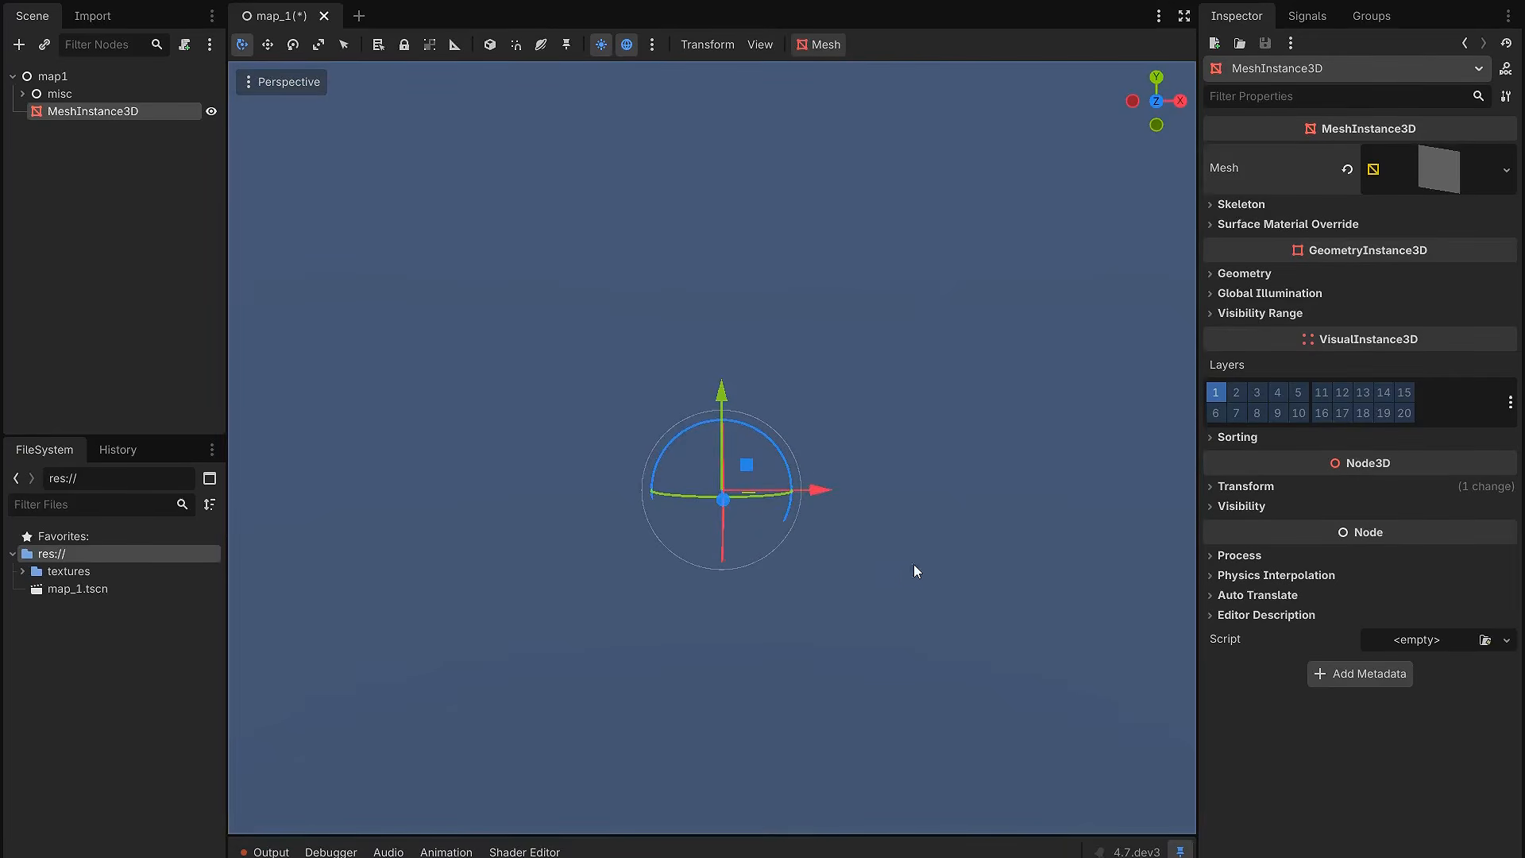
{"action": "scroll", "coordinate": [981, 456], "scroll_direction": "down", "scroll_amount": 5}
{"action": "middle_click_drag", "start_coordinate": [905, 504], "coordinate": [593, 530]}
{"action": "key", "text": "KP_1"}
{"action": "scroll", "coordinate": [846, 480], "scroll_direction": "up", "scroll_amount": 3}
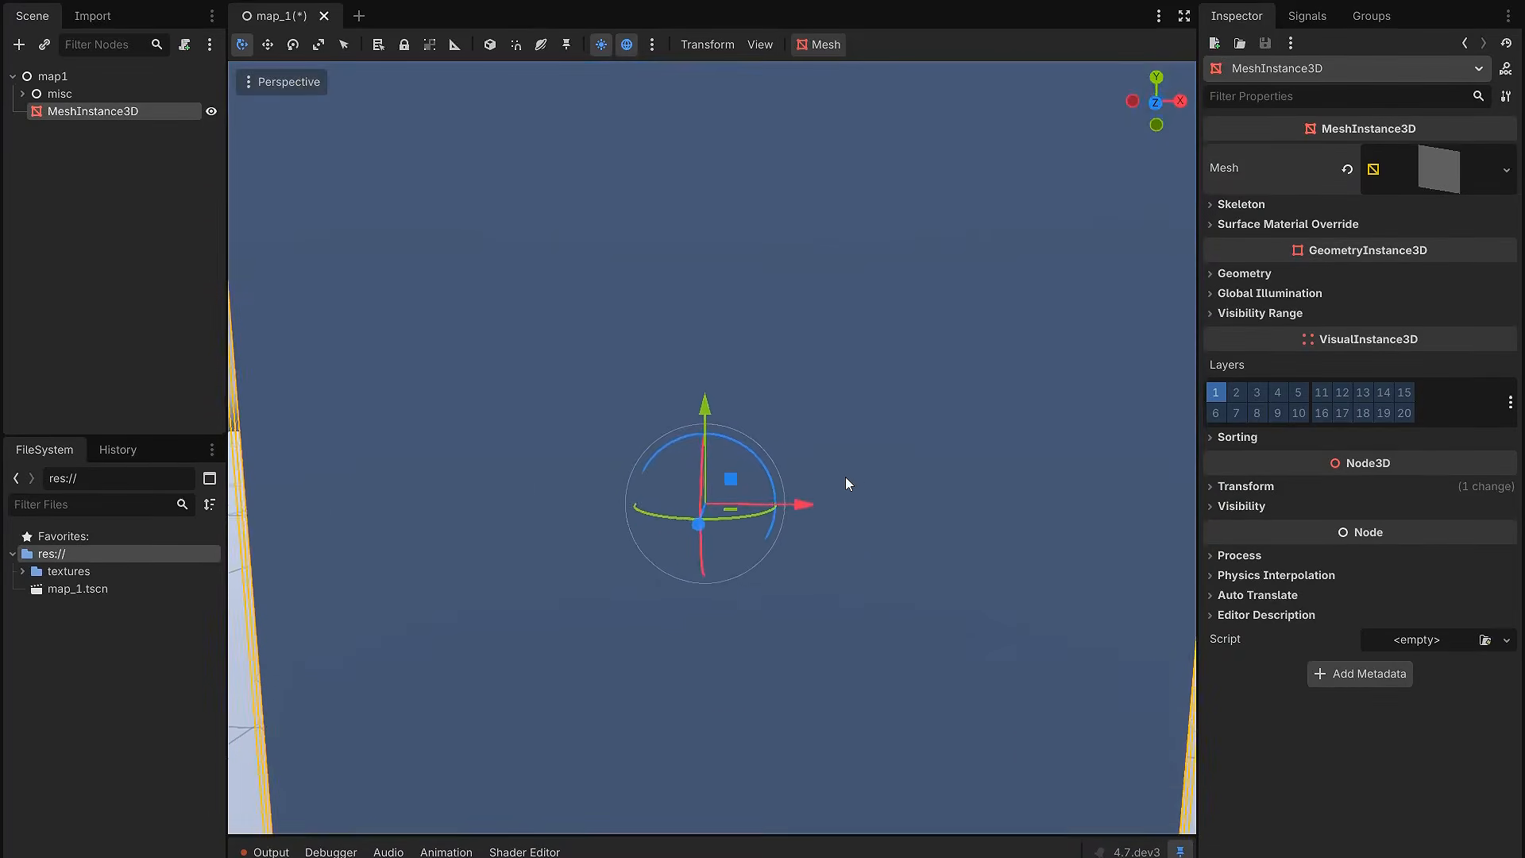
{"action": "scroll", "coordinate": [850, 498], "scroll_direction": "down", "scroll_amount": 4}
{"action": "middle_click_drag", "start_coordinate": [850, 487], "coordinate": [779, 548]}
{"action": "middle_click_drag", "start_coordinate": [755, 543], "coordinate": [742, 551]}
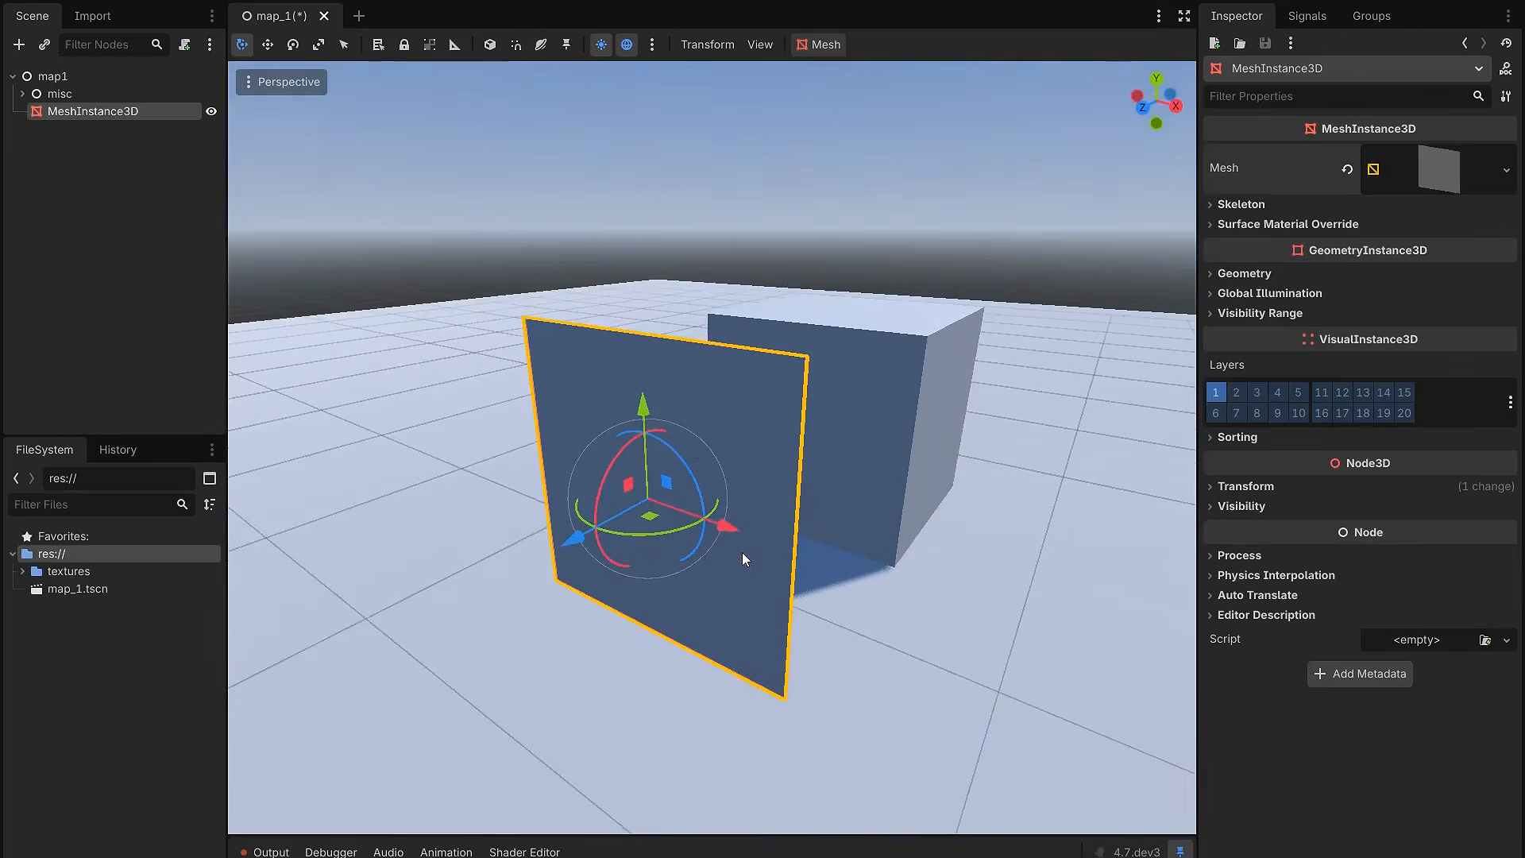
{"action": "middle_click_drag", "start_coordinate": [684, 502], "coordinate": [801, 564]}
{"action": "scroll", "coordinate": [755, 488], "scroll_direction": "up", "scroll_amount": 3}
{"action": "scroll", "coordinate": [742, 541], "scroll_direction": "down", "scroll_amount": 8}
{"action": "scroll", "coordinate": [798, 559], "scroll_direction": "up", "scroll_amount": 5}
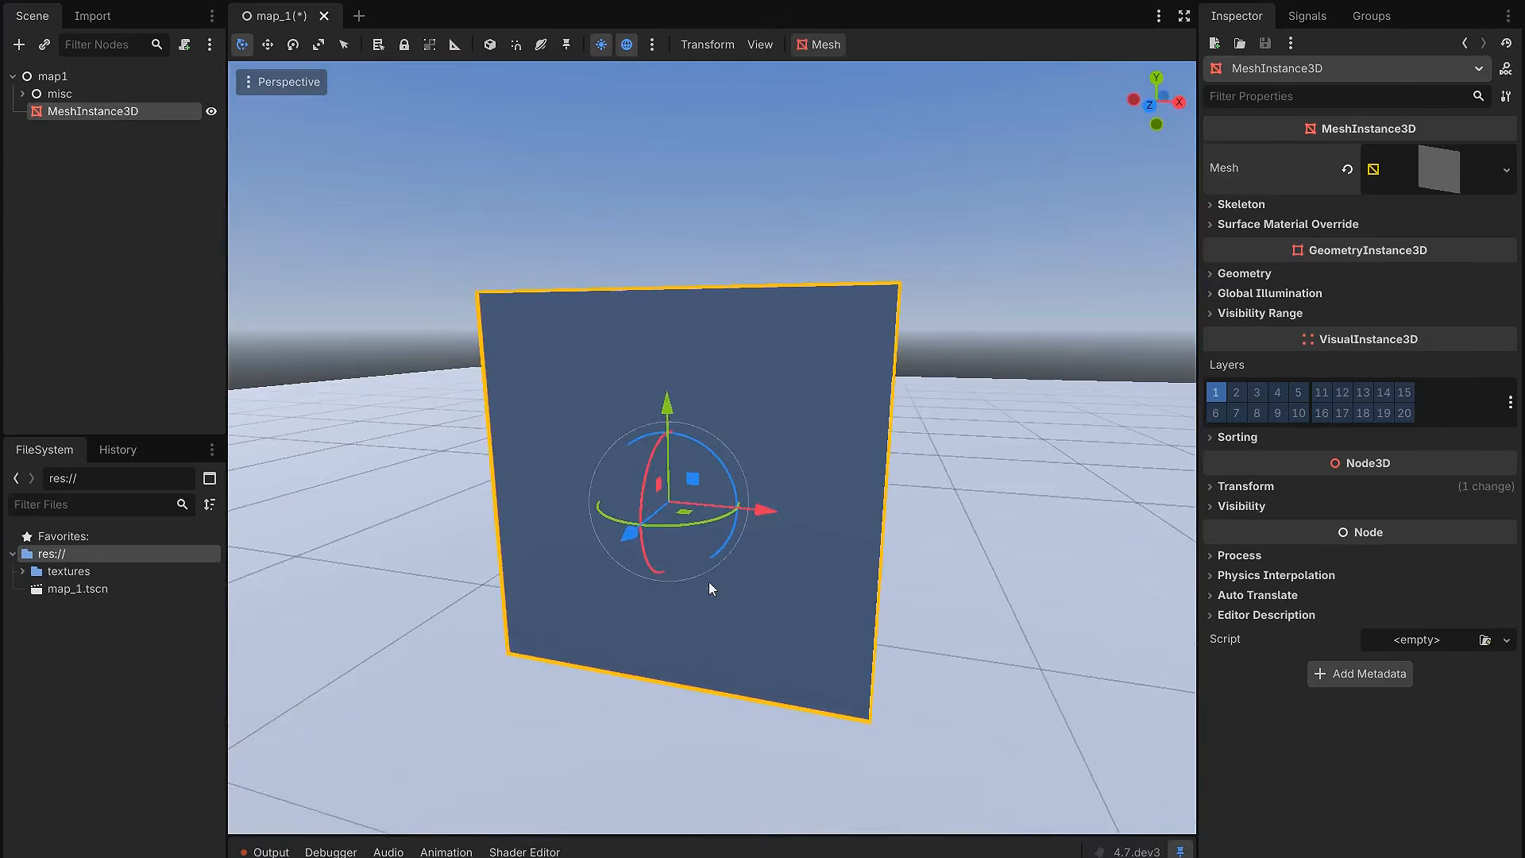
Step: Turn off shadow casting in the quad's geometry settings
{"action": "left_click", "coordinate": [1312, 273]}
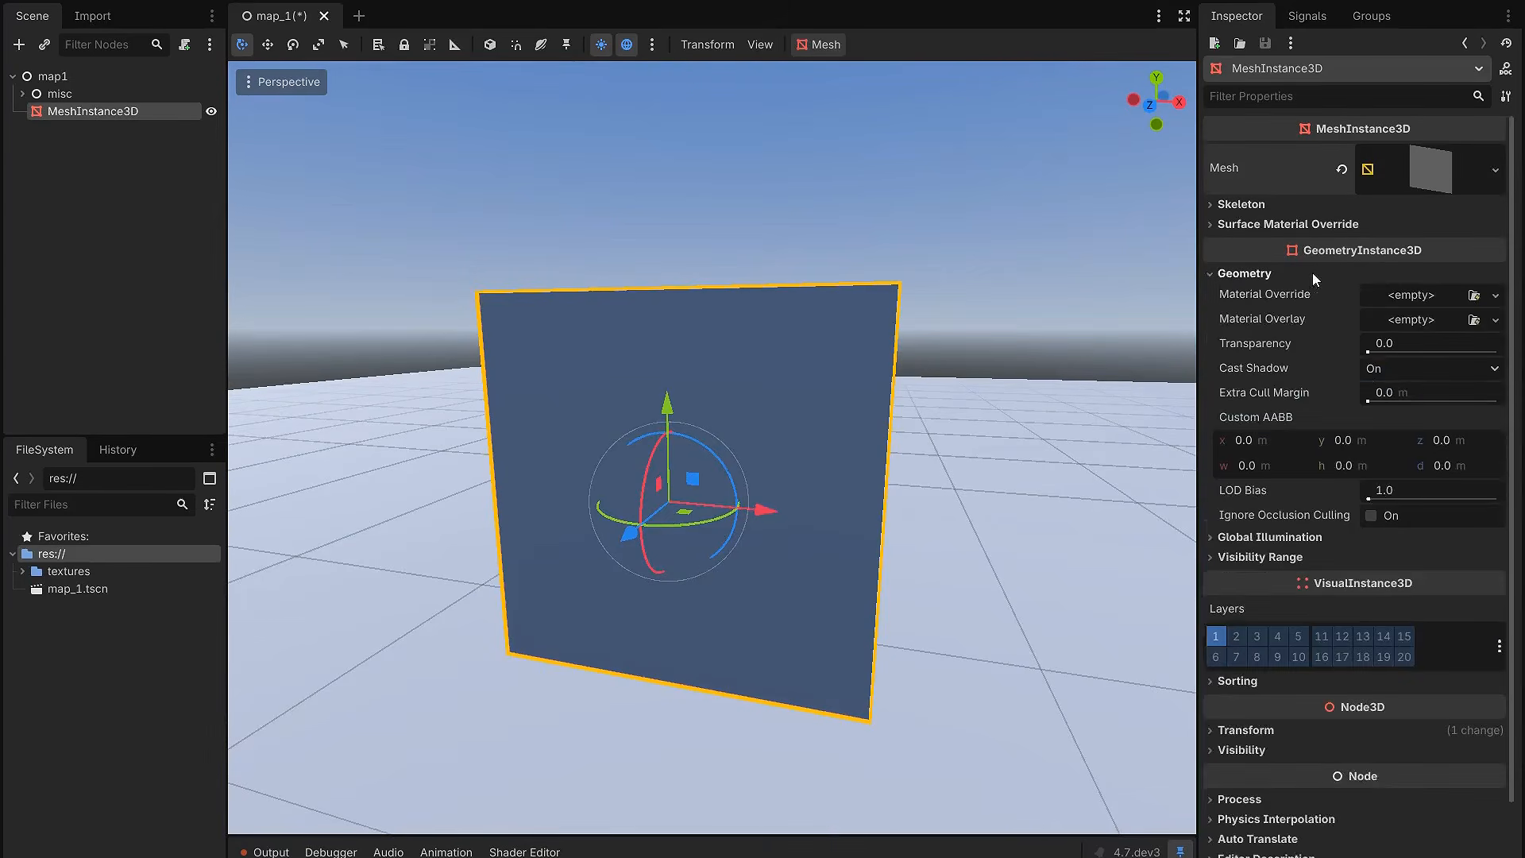
{"action": "left_click", "coordinate": [1390, 370]}
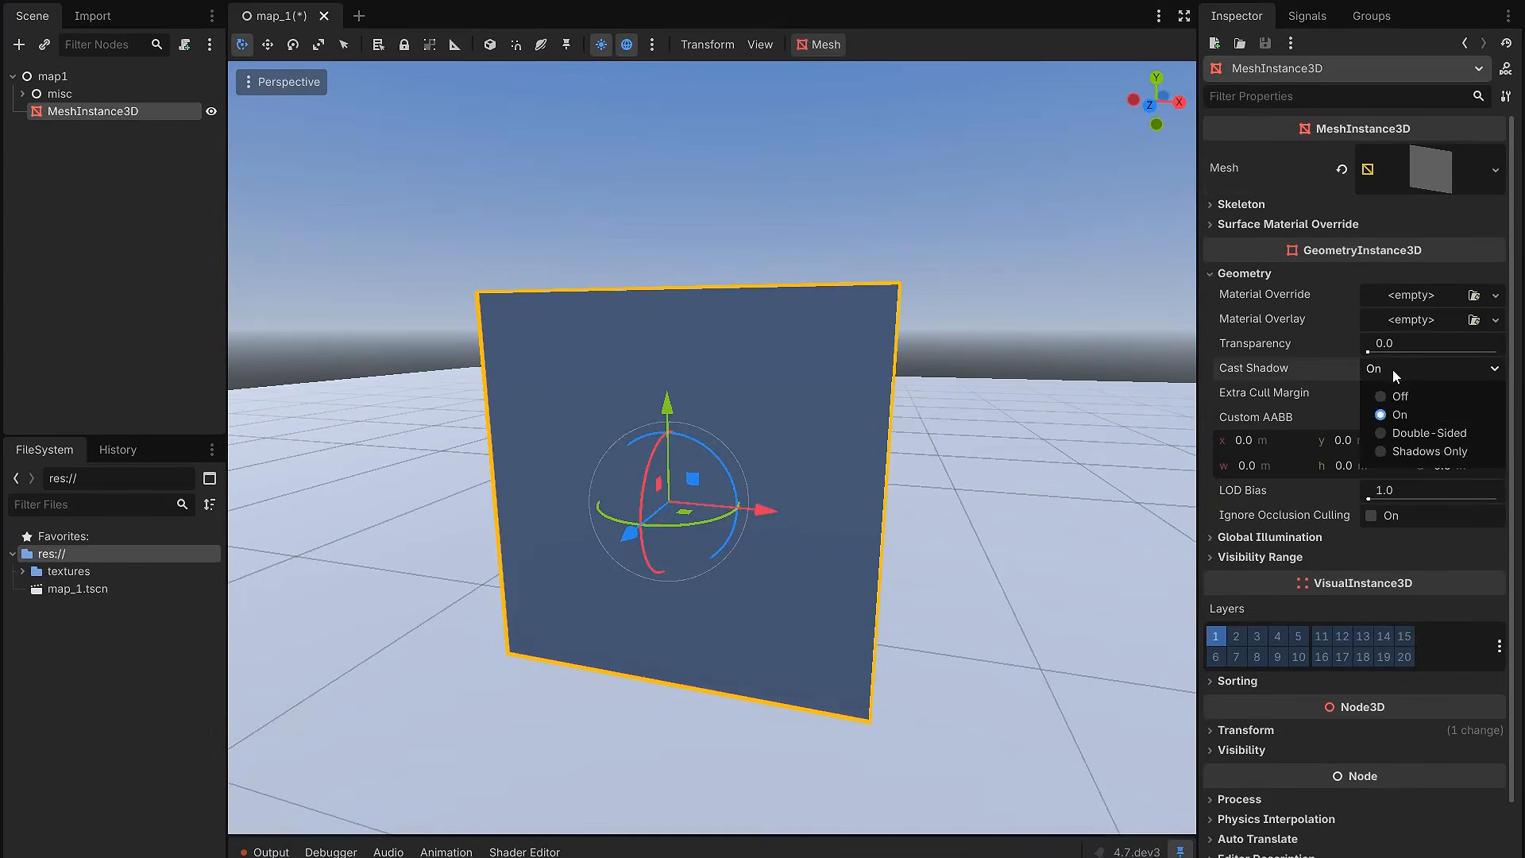
{"action": "left_click", "coordinate": [1399, 397]}
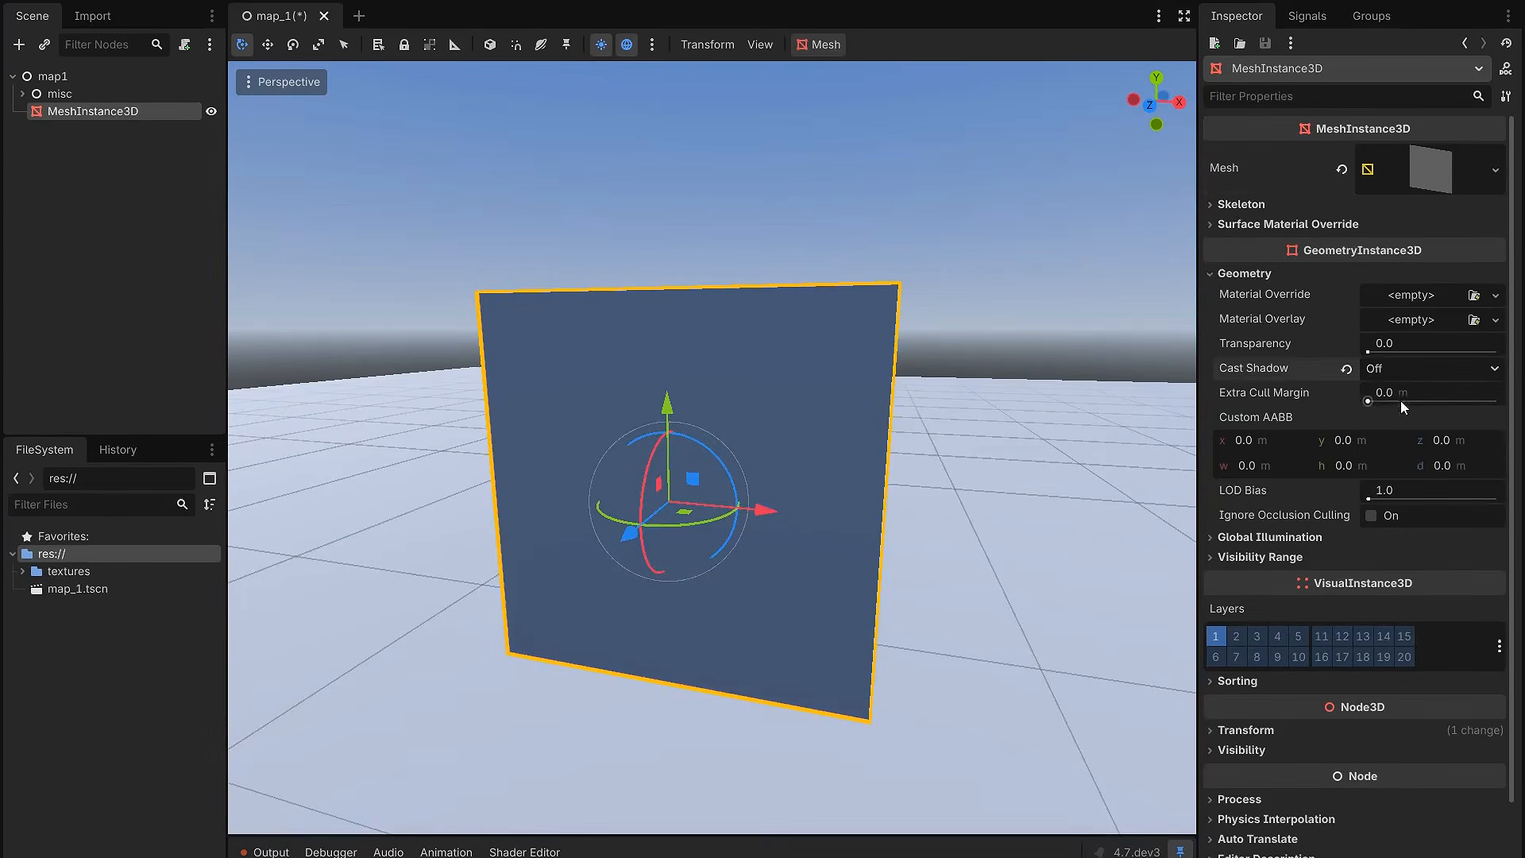
Step: Assign a new ShaderMaterial as the quad's material override and expand its properties
{"action": "left_click", "coordinate": [1402, 299]}
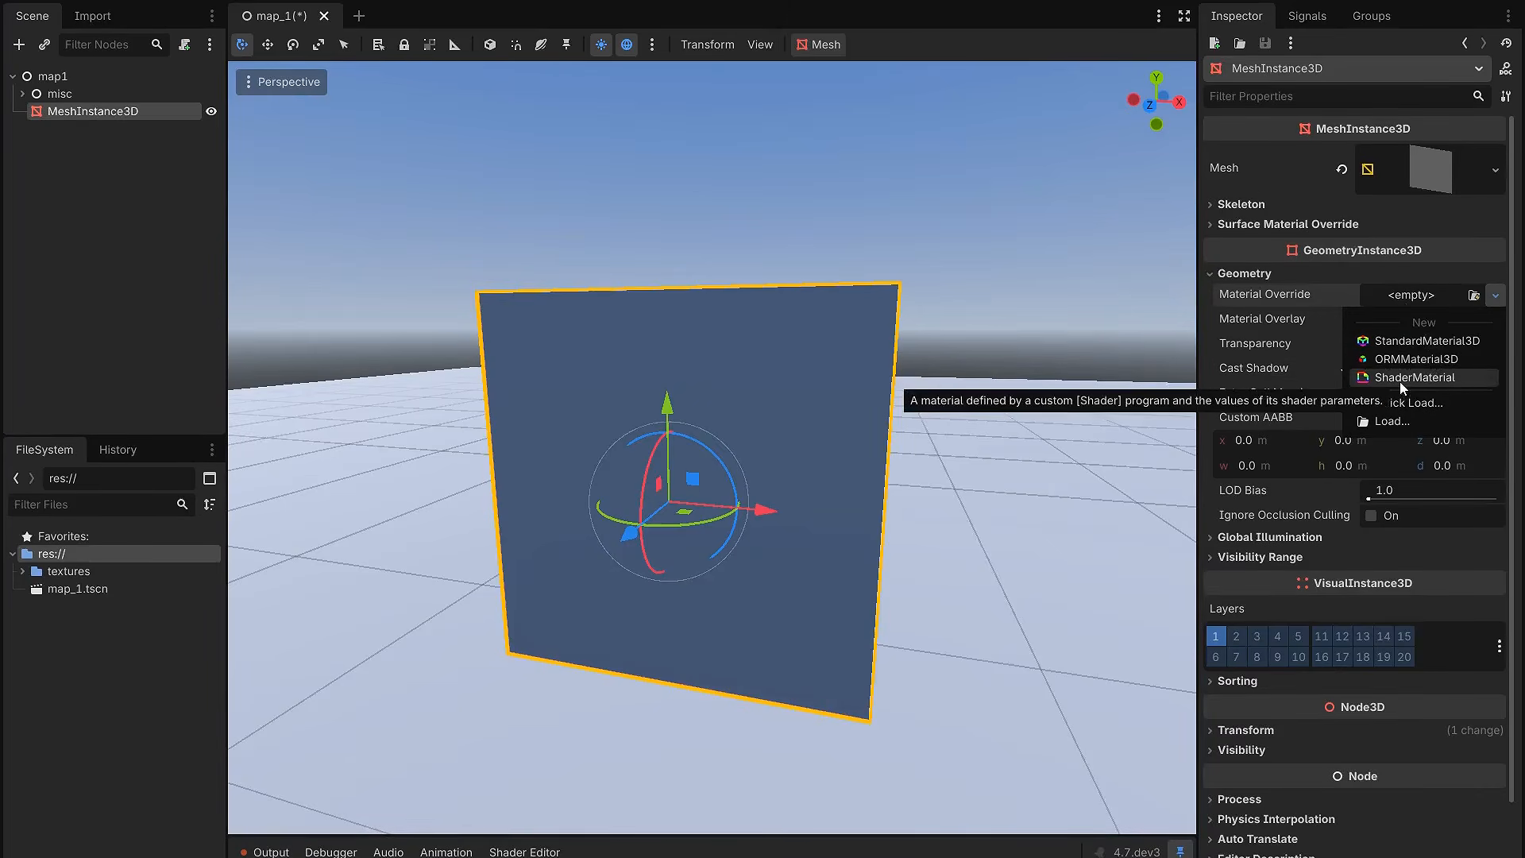
{"action": "left_click", "coordinate": [1400, 382]}
{"action": "left_click", "coordinate": [1409, 322]}
Step: Create a new VisualShader in Spatial mode for the material, saved as s_fullscreen_basic.tres
{"action": "left_click", "coordinate": [1421, 475]}
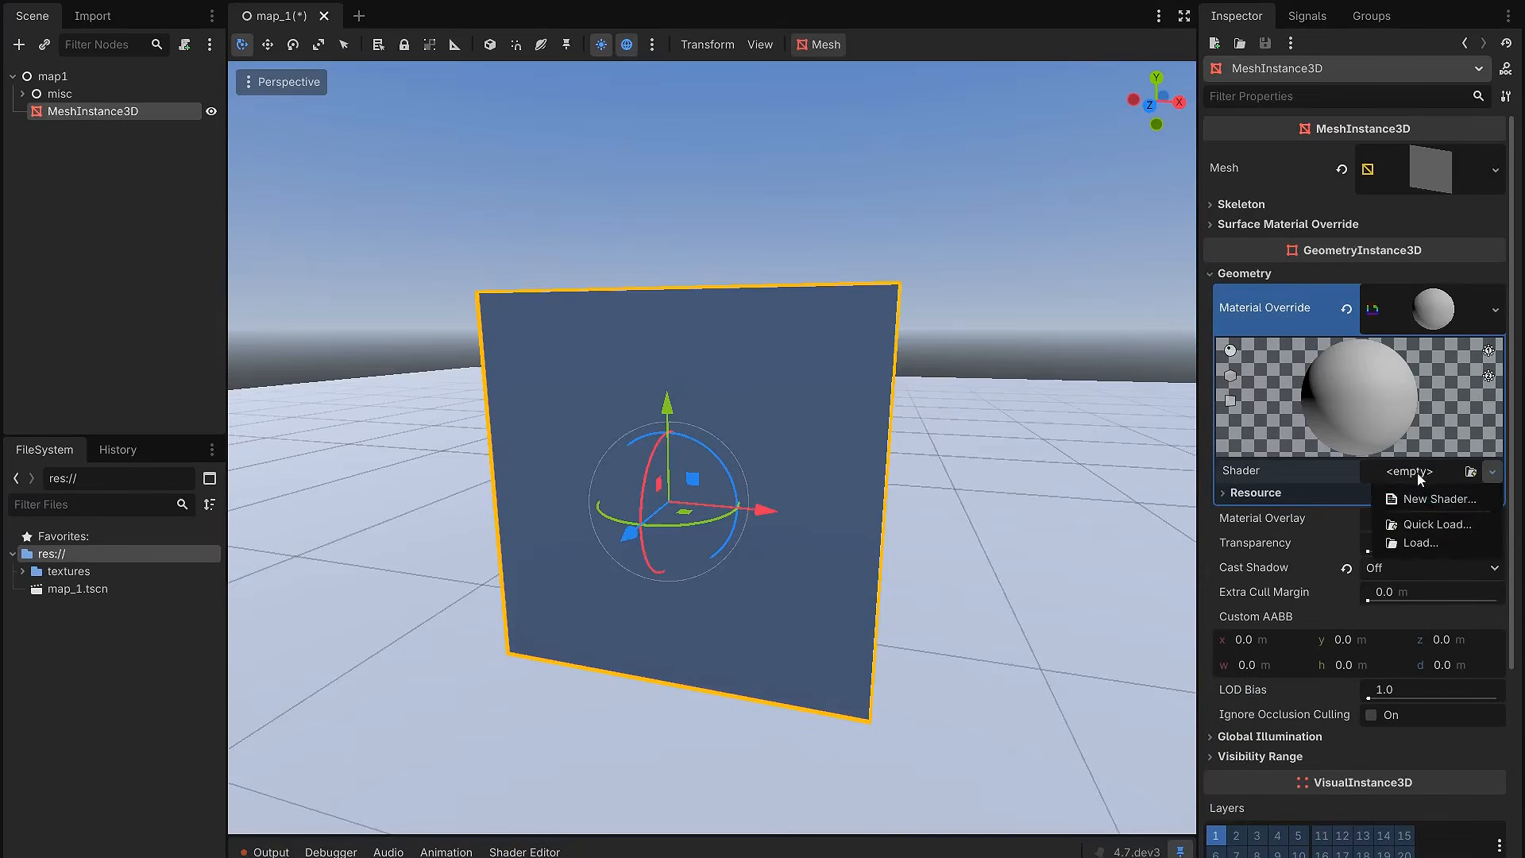
{"action": "left_click", "coordinate": [1422, 499]}
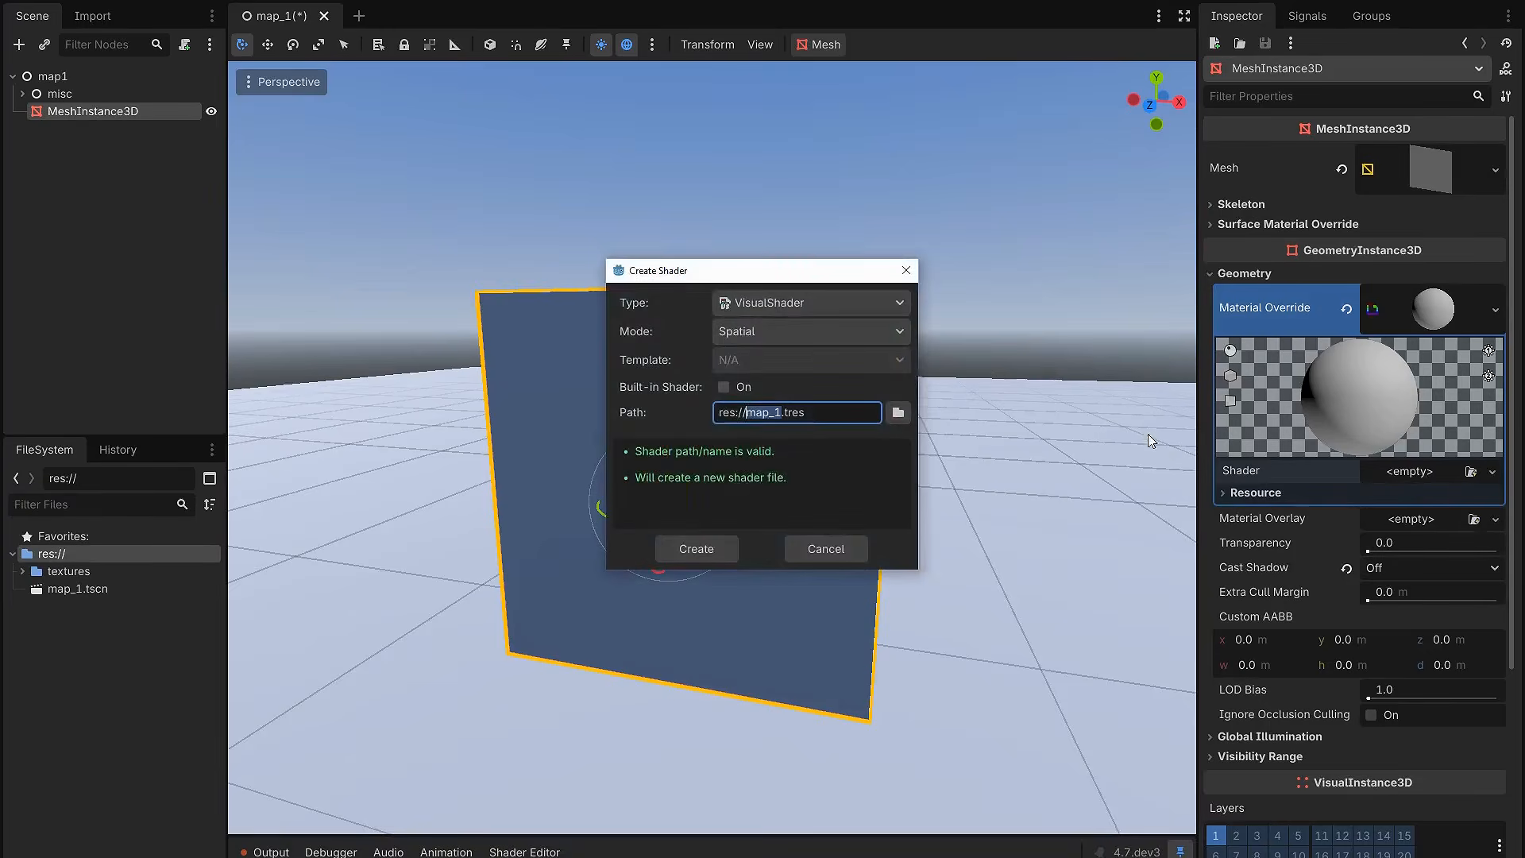
{"action": "left_click", "coordinate": [802, 297]}
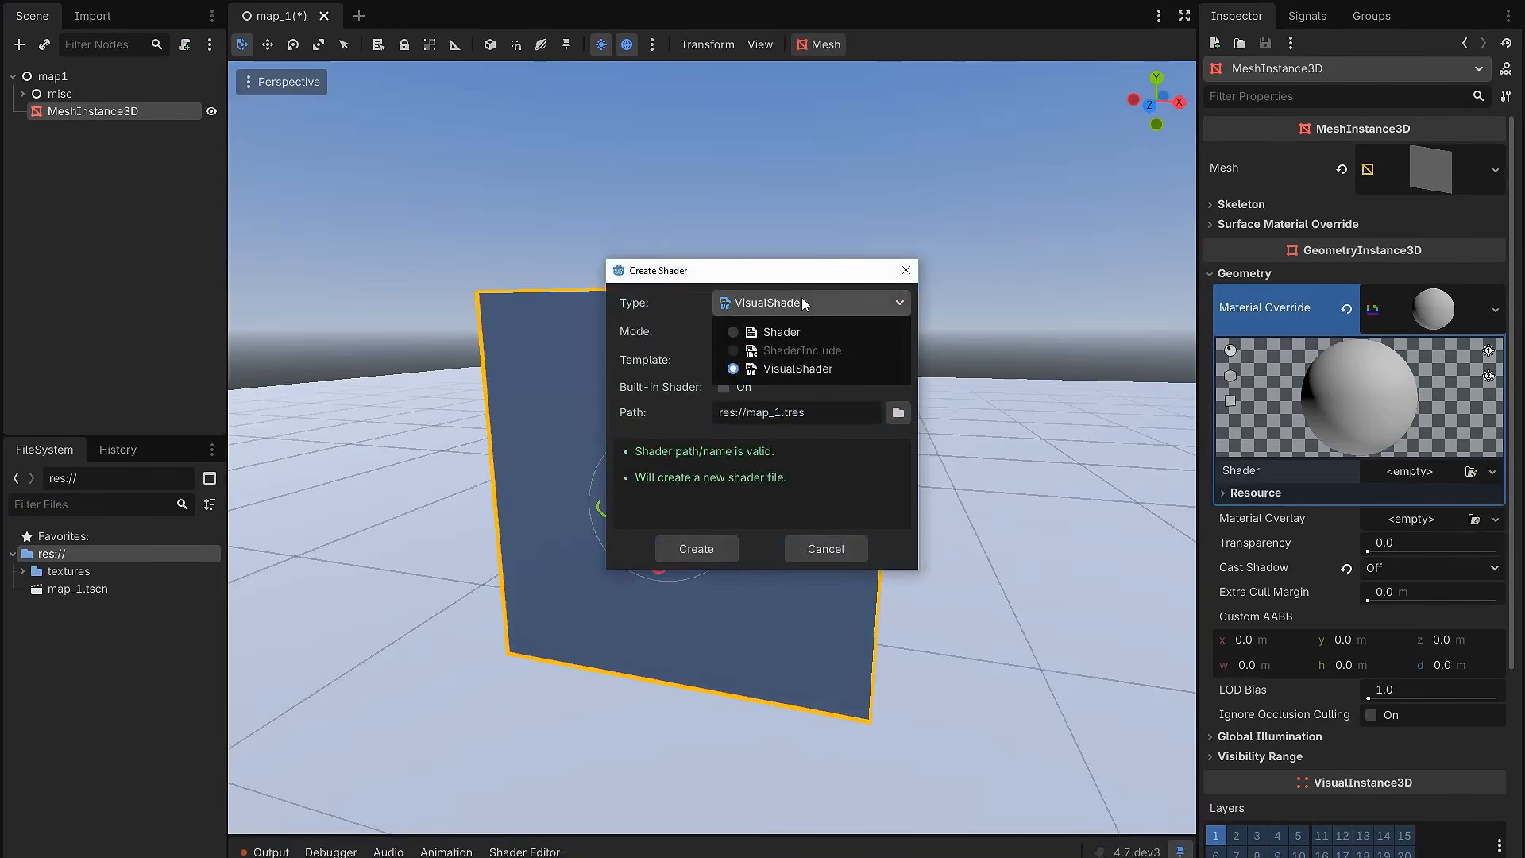
{"action": "left_click", "coordinate": [789, 369]}
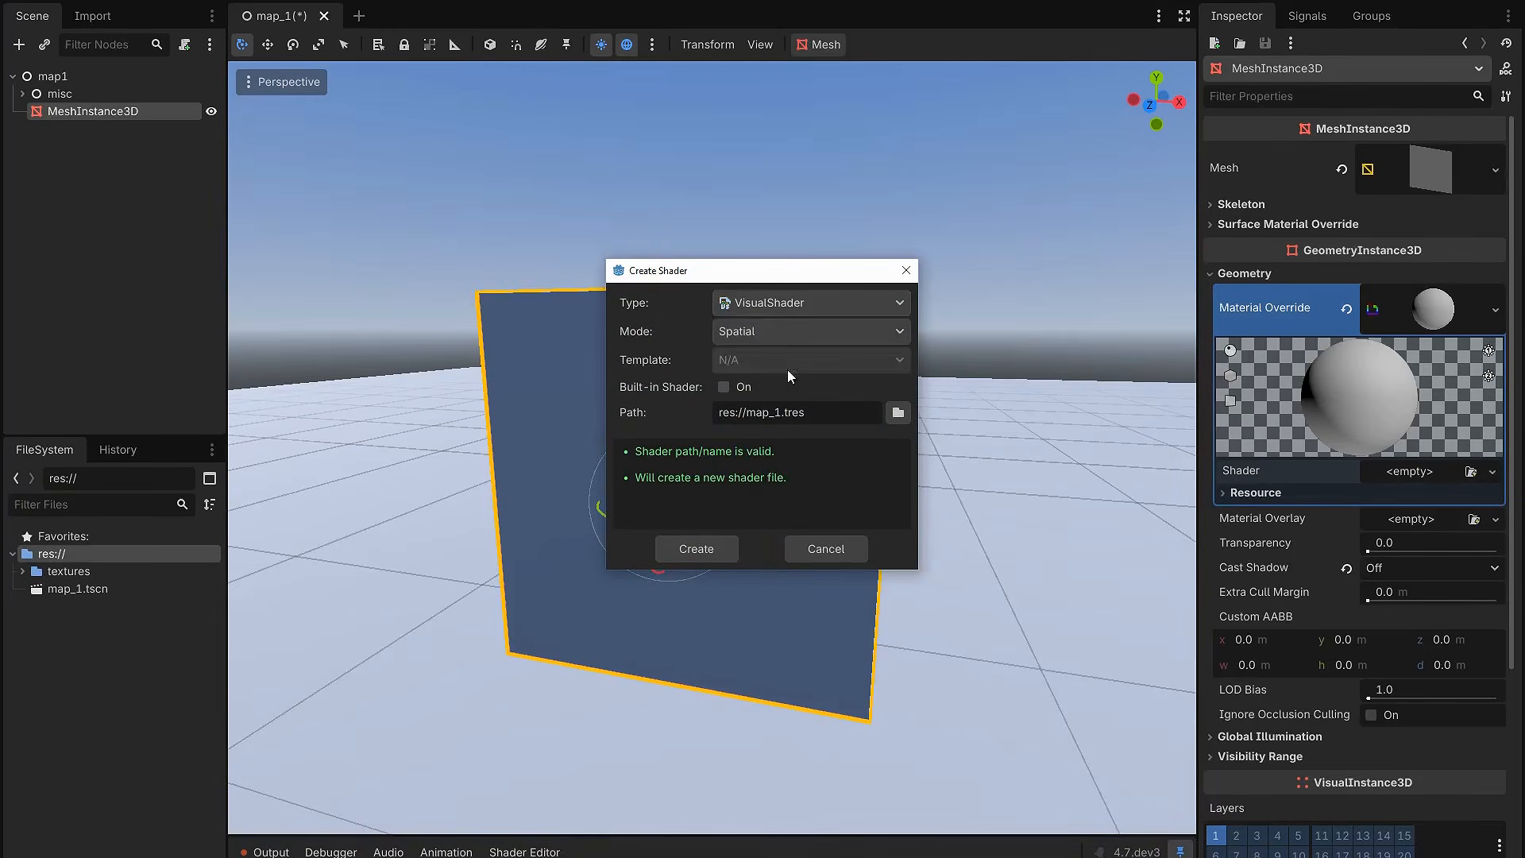
{"action": "left_click", "coordinate": [771, 338]}
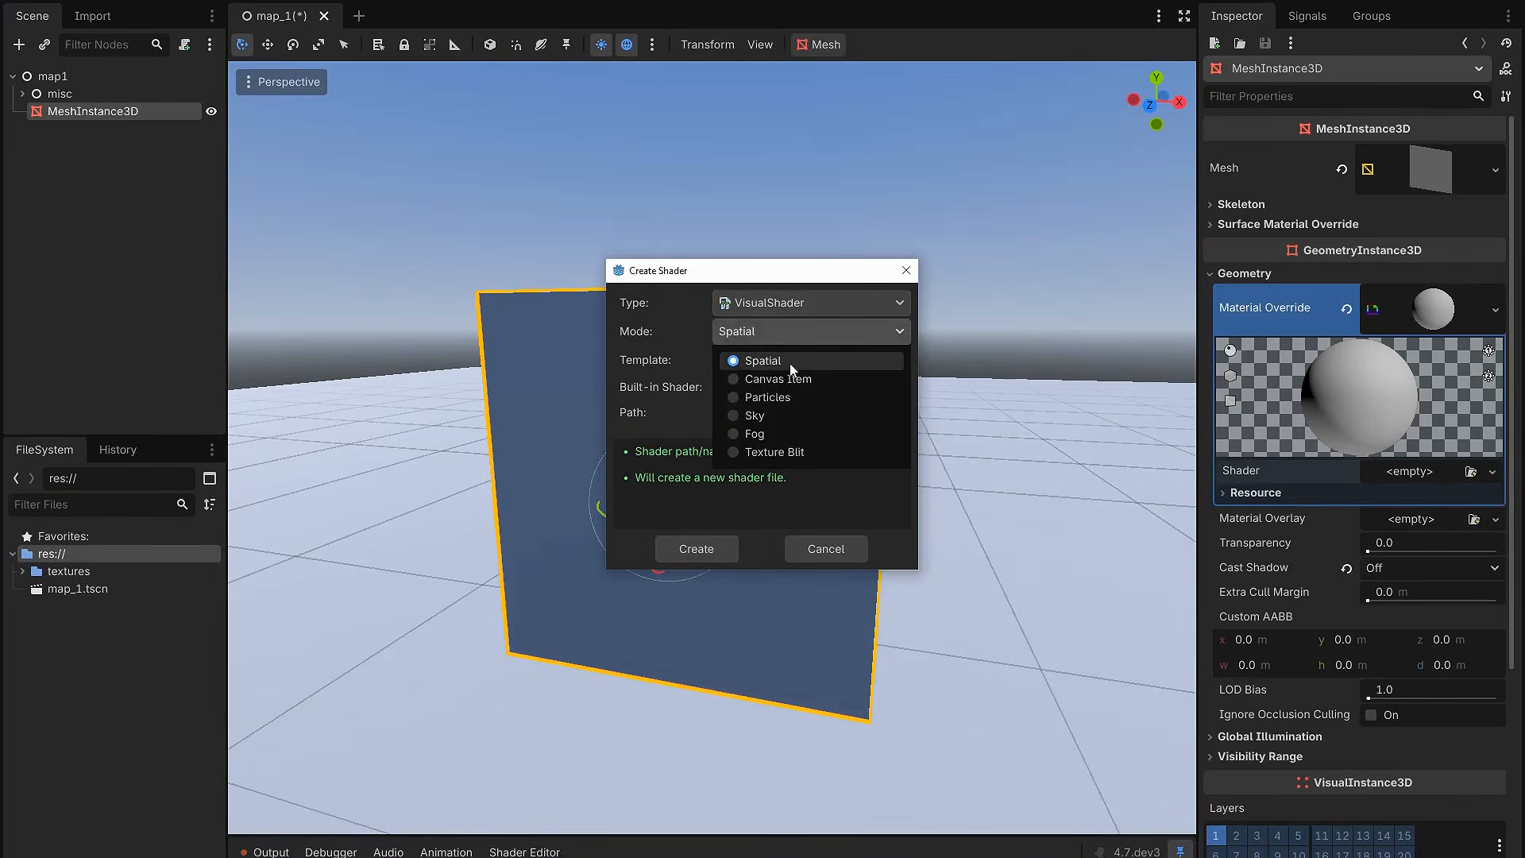
{"action": "left_click", "coordinate": [780, 362]}
{"action": "left_click", "coordinate": [725, 338]}
{"action": "left_click", "coordinate": [762, 359]}
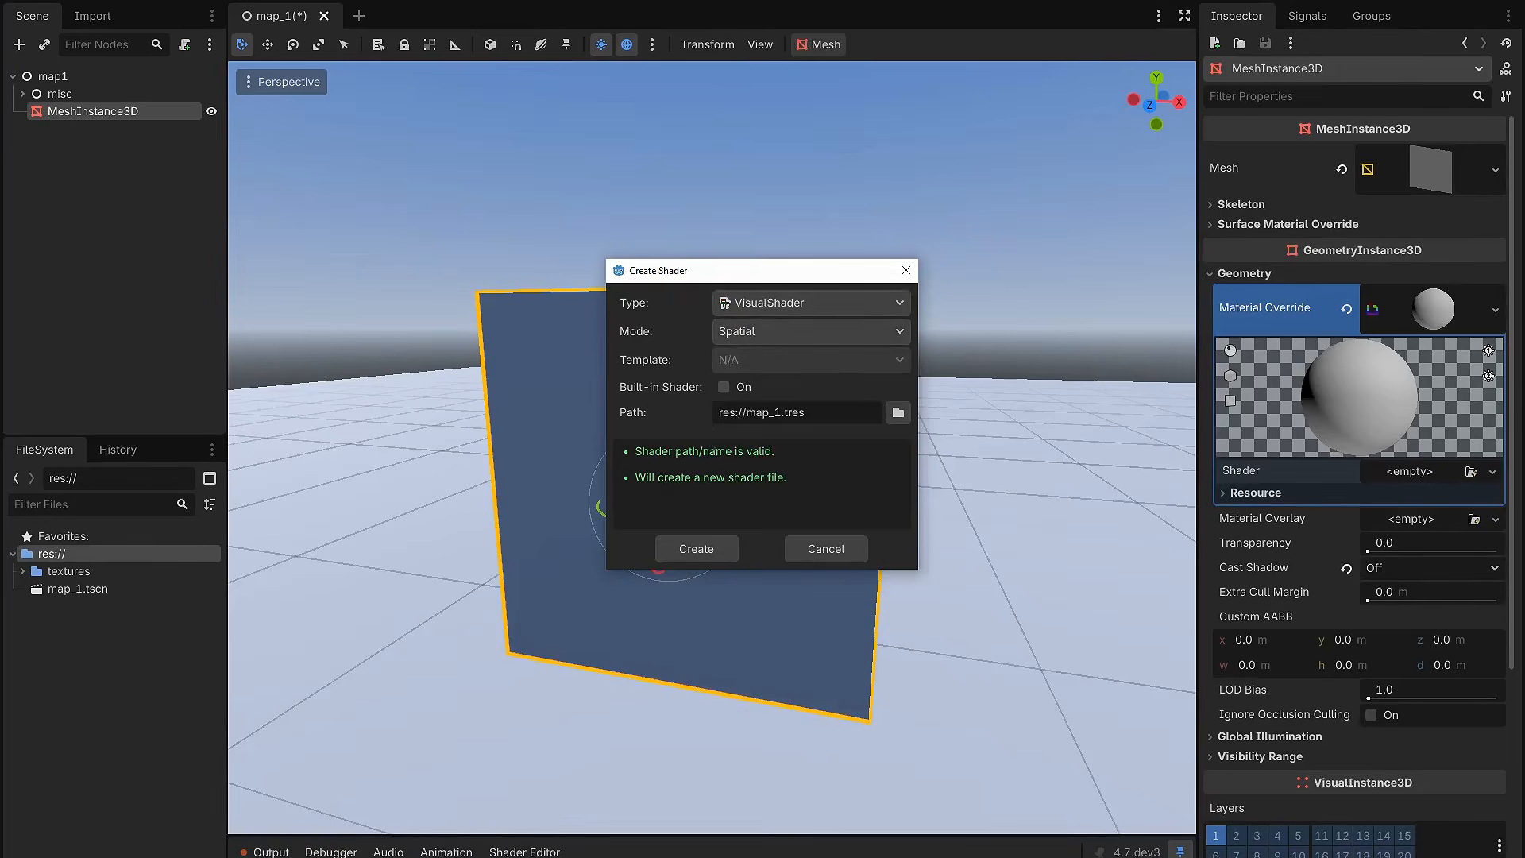
{"action": "double_click", "coordinate": [758, 419]}
{"action": "type", "text": "s_fullscreen_basic"}
{"action": "left_click", "coordinate": [699, 550]}
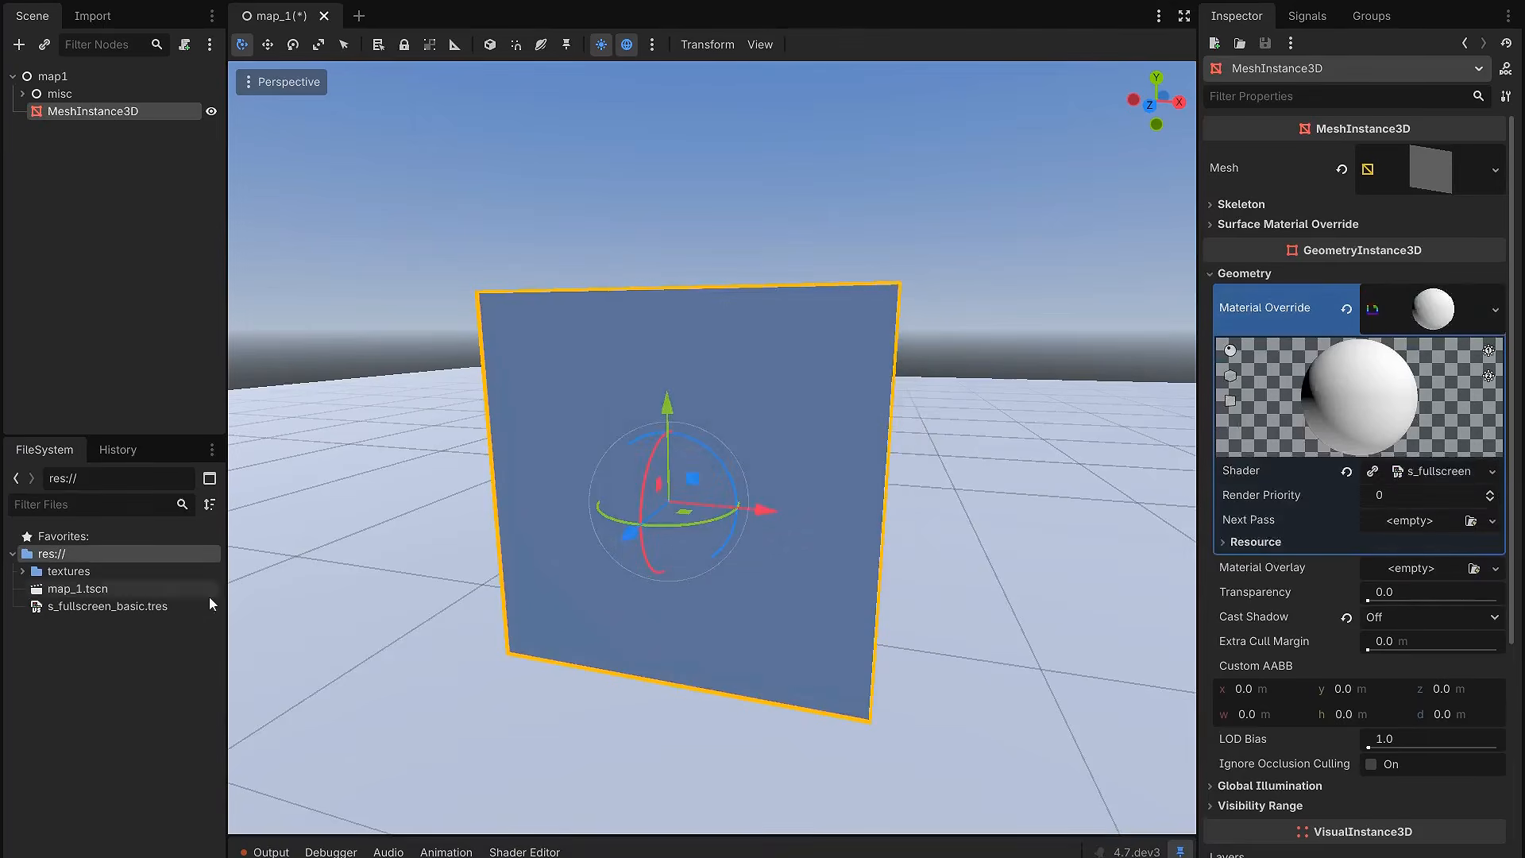
Step: Open s_fullscreen_basic.tres in an enlarged shader editor, and hide its minimap, material preview and file list
{"action": "double_click", "coordinate": [119, 608]}
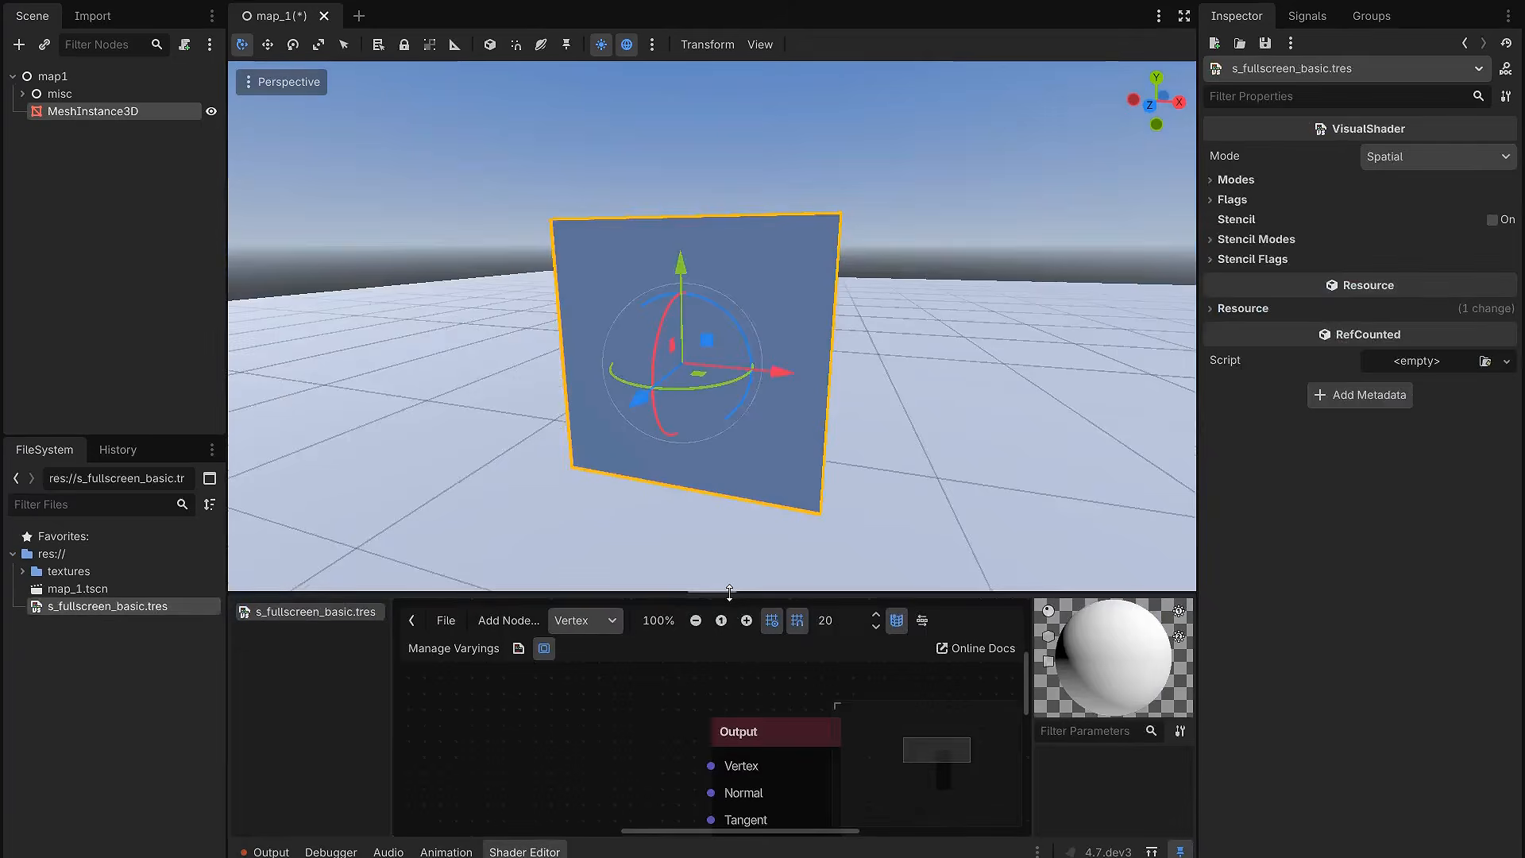
{"action": "left_click_drag", "start_coordinate": [720, 600], "coordinate": [720, 310]}
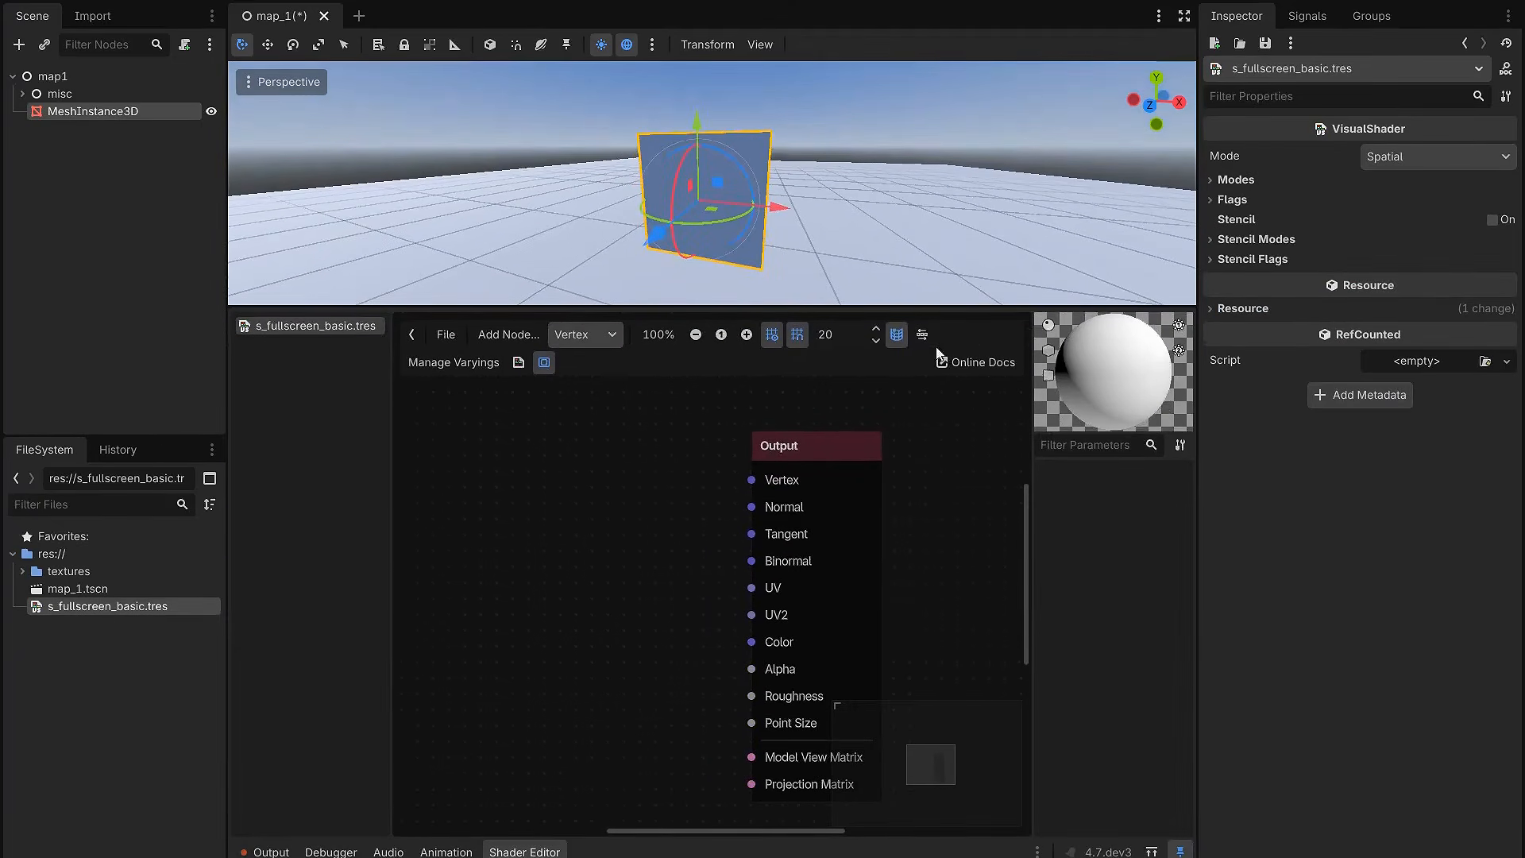
{"action": "left_click", "coordinate": [897, 335]}
{"action": "left_click", "coordinate": [544, 362]}
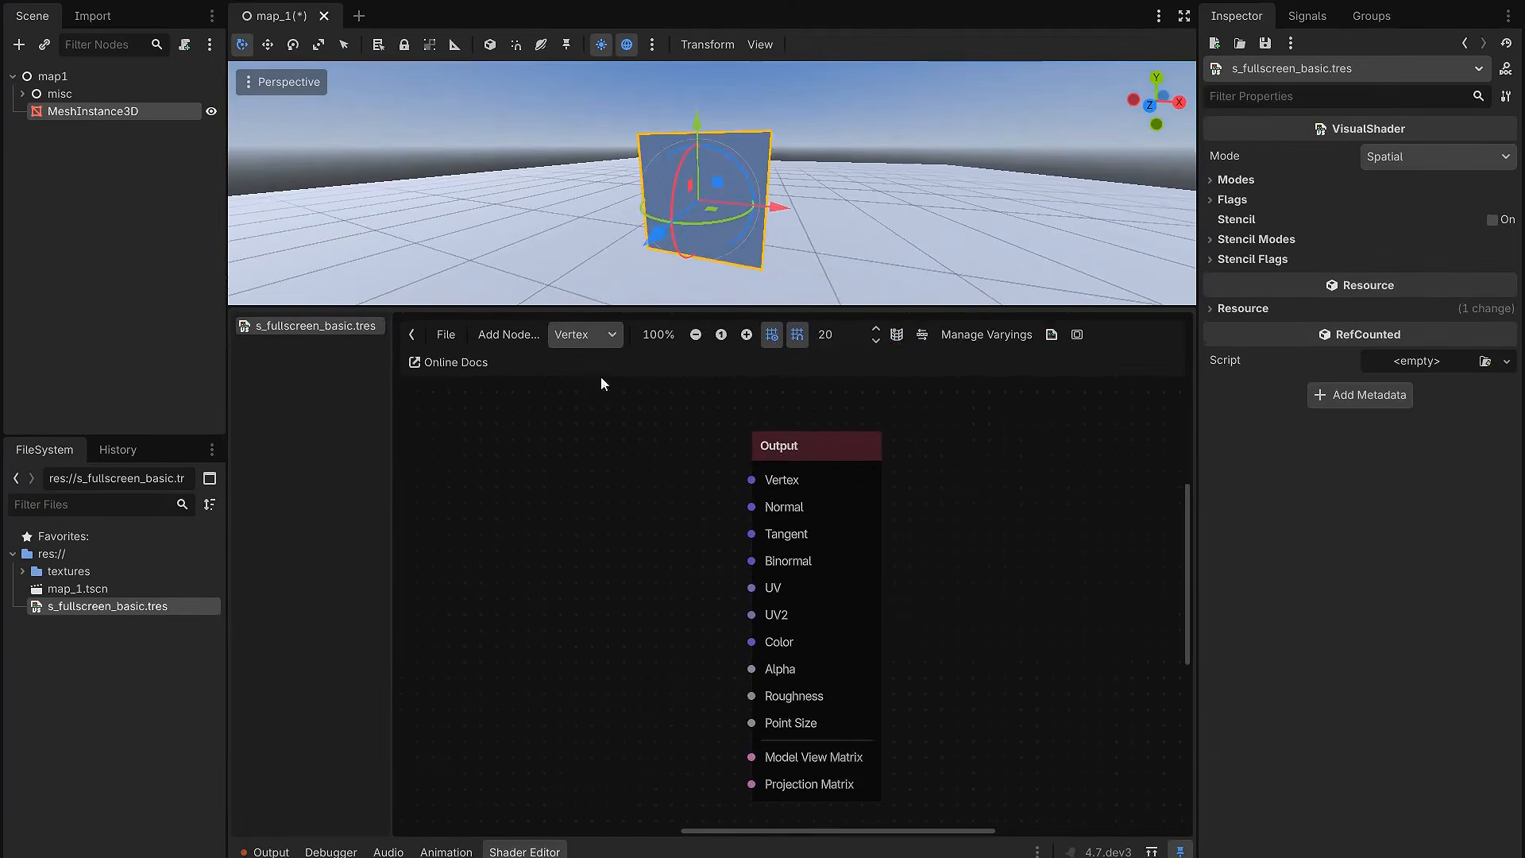
{"action": "left_click", "coordinate": [411, 335]}
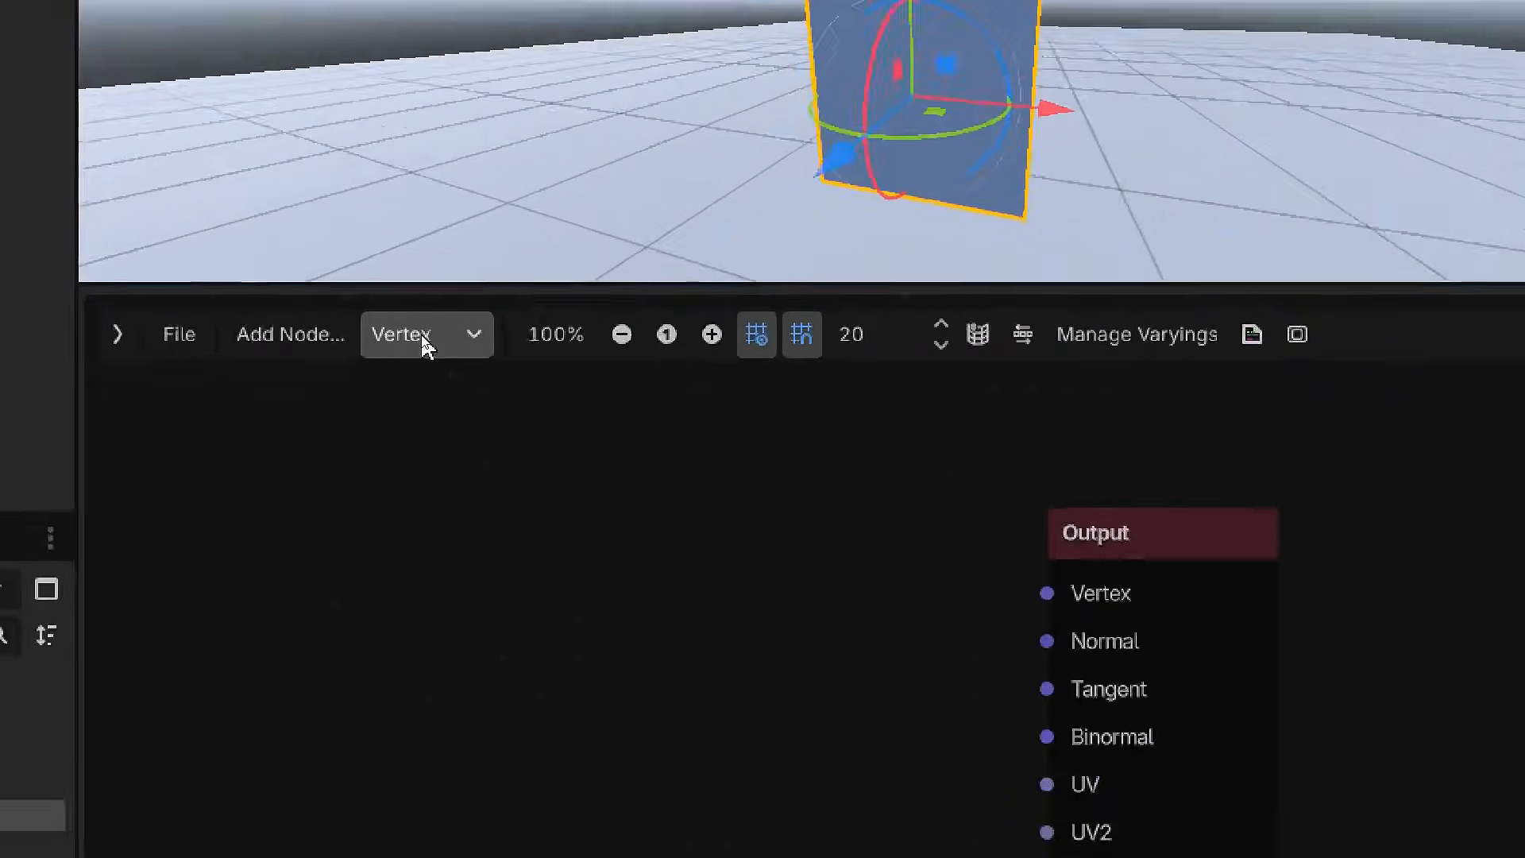
Step: Switch the visual shader graph to the Fragment stage
{"action": "left_click", "coordinate": [423, 335]}
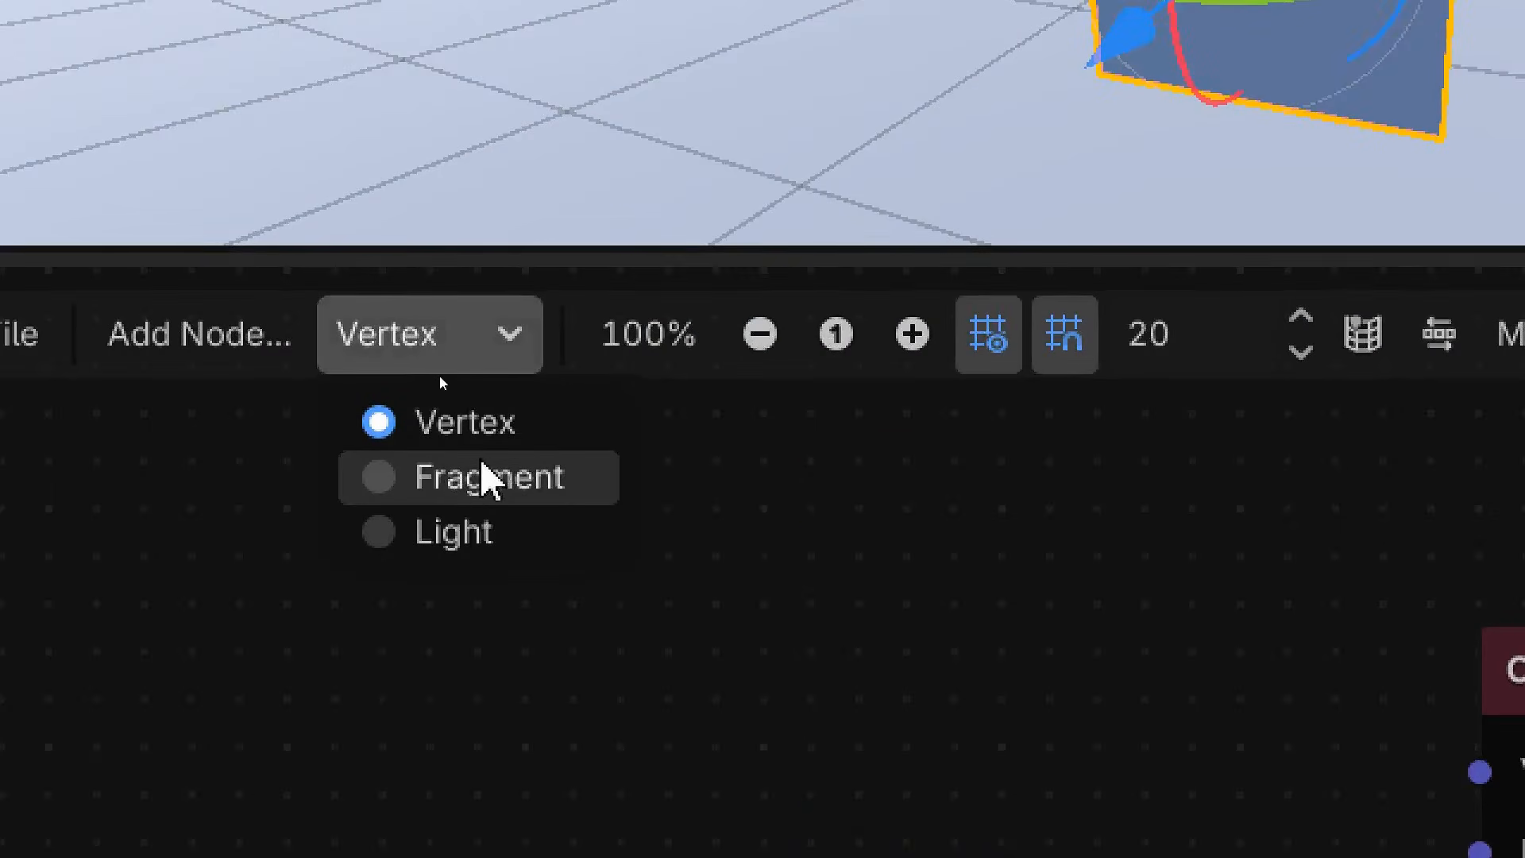
{"action": "left_click", "coordinate": [487, 490]}
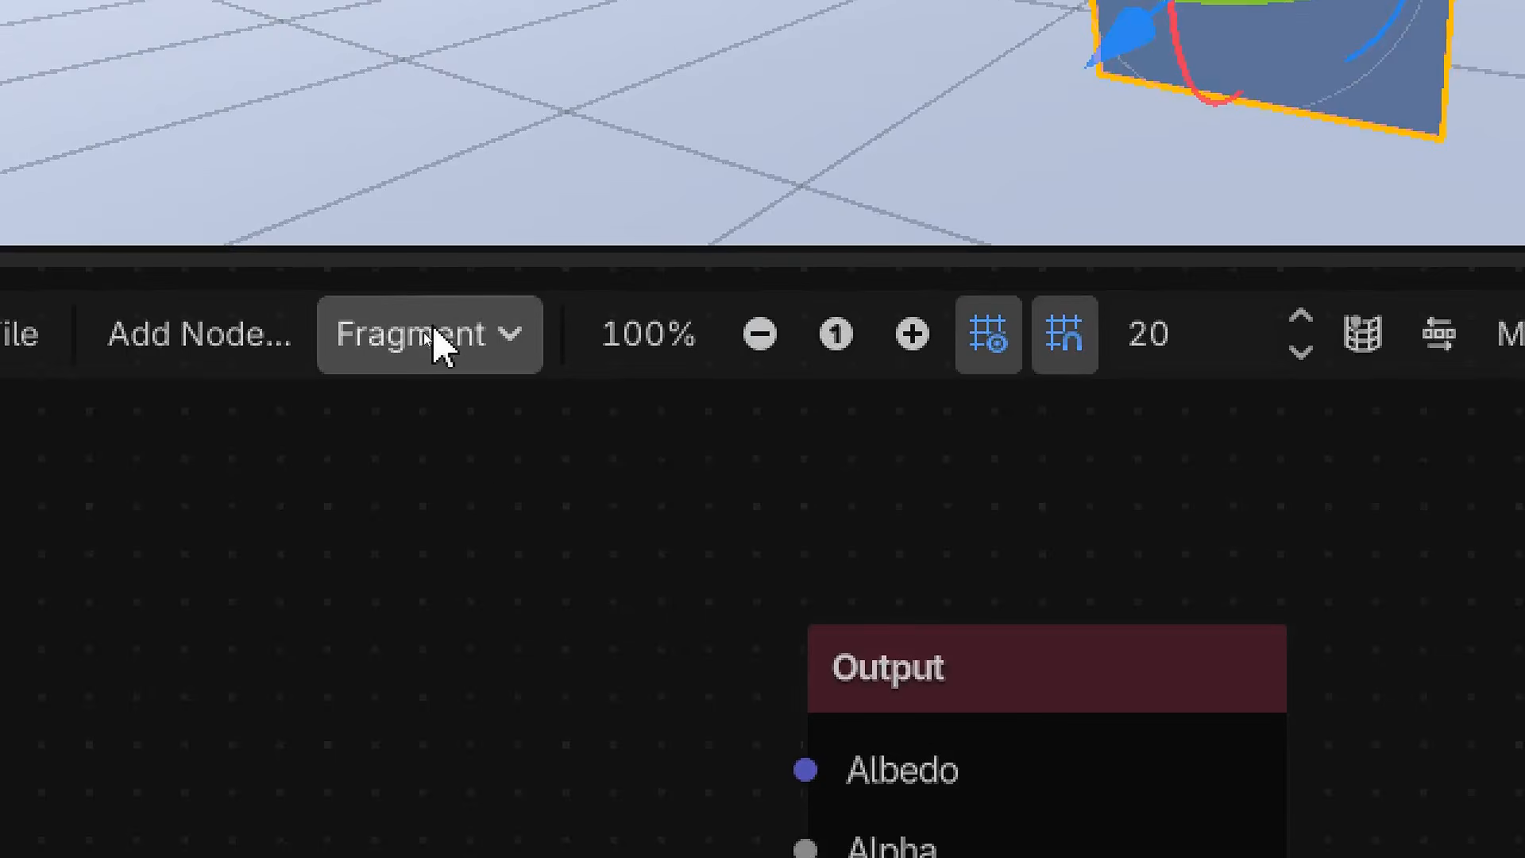
{"action": "scroll", "coordinate": [614, 474], "scroll_direction": "down", "scroll_amount": 5}
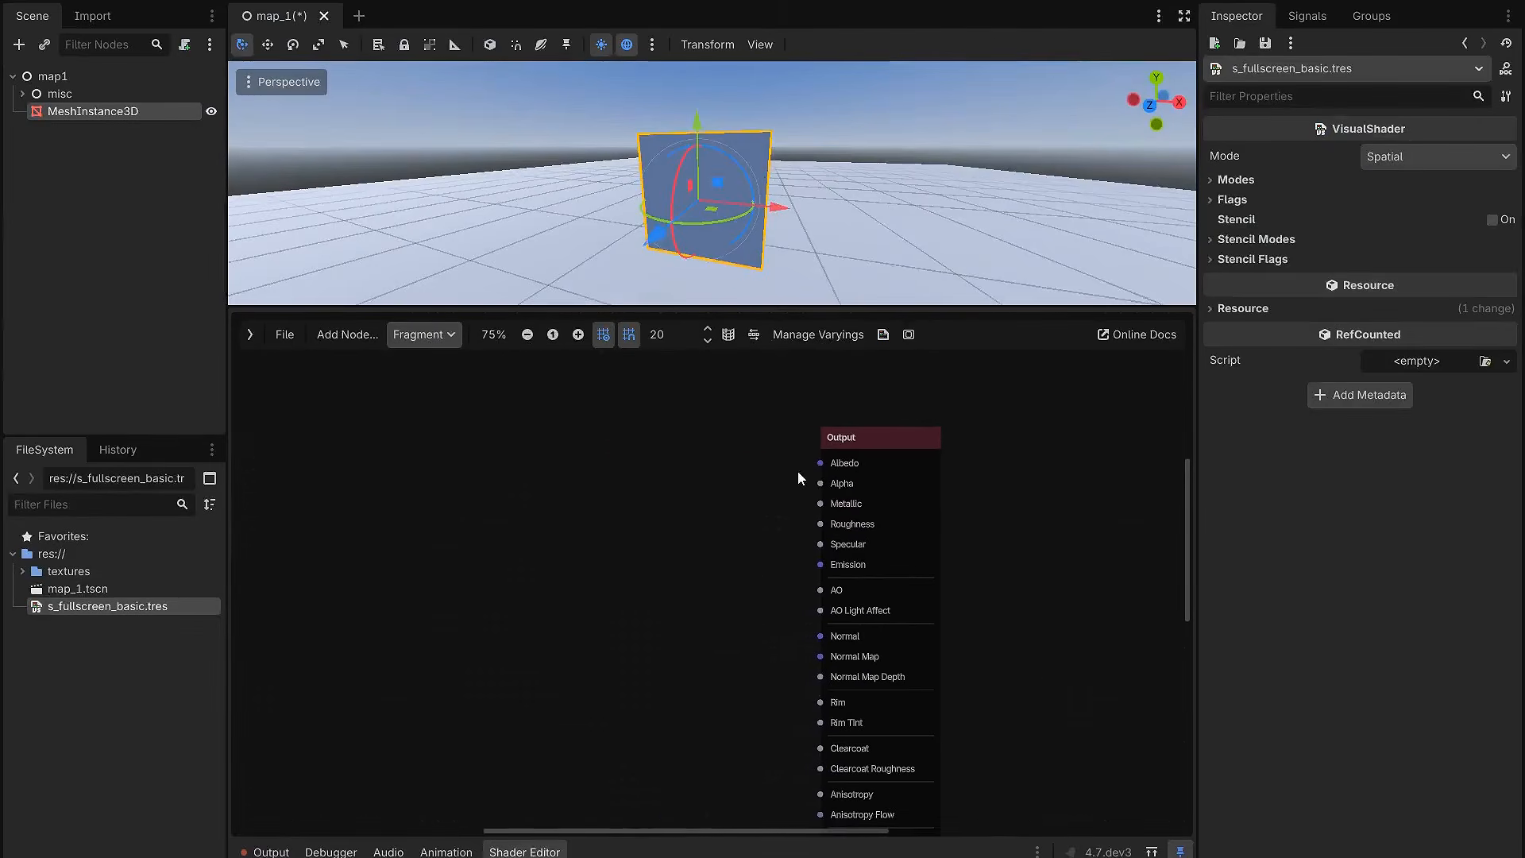
{"action": "left_click_drag", "start_coordinate": [834, 405], "coordinate": [432, 731]}
{"action": "scroll", "coordinate": [795, 546], "scroll_direction": "up", "scroll_amount": 1}
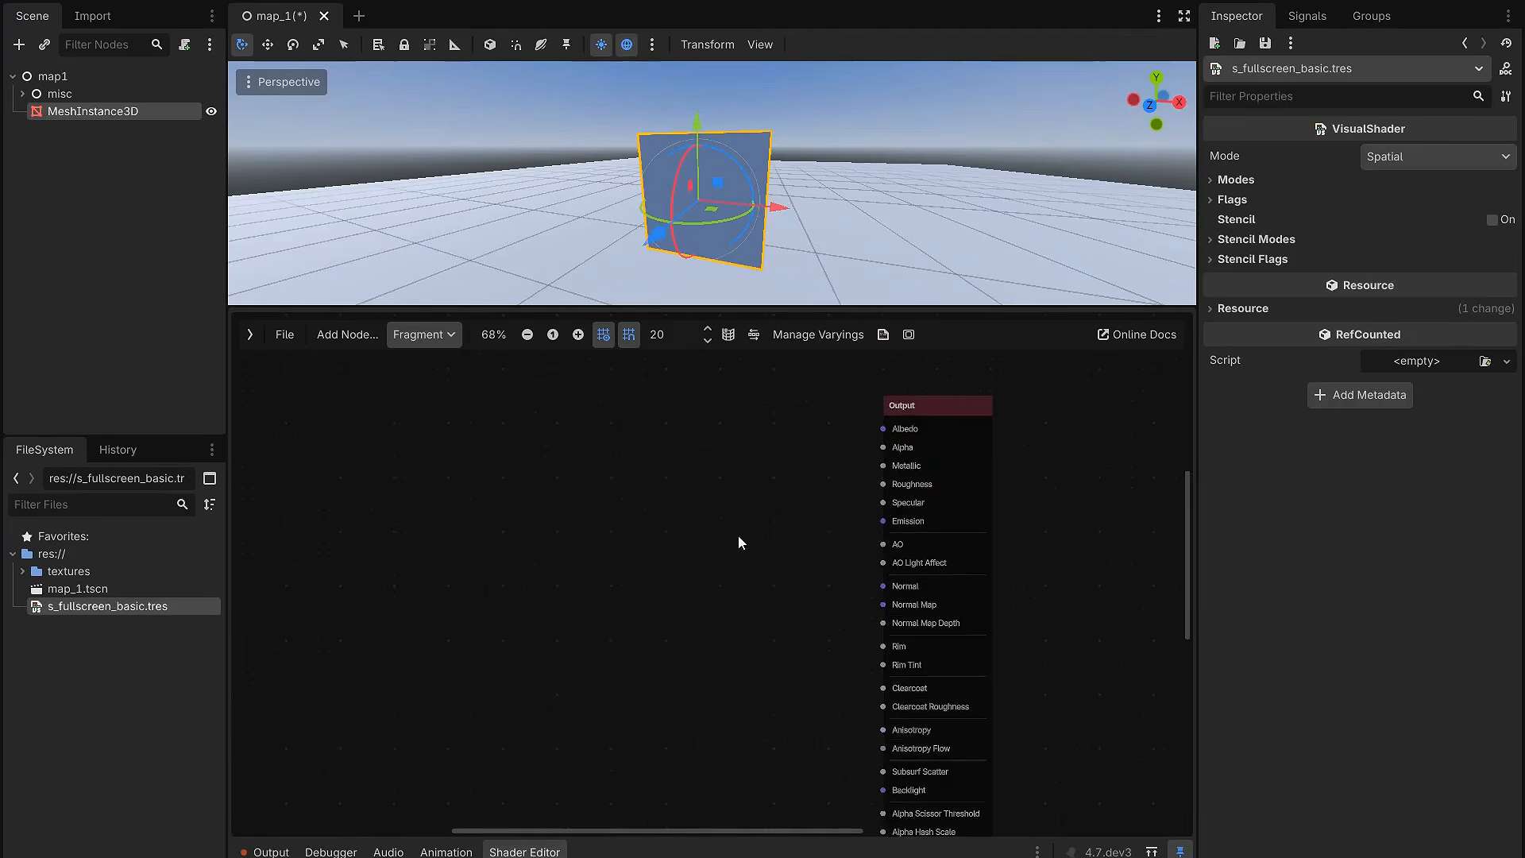
Step: Enable the Unshaded and Depth Test Disabled flags of the visual shader
{"action": "left_click_drag", "start_coordinate": [1066, 309], "coordinate": [1061, 469]}
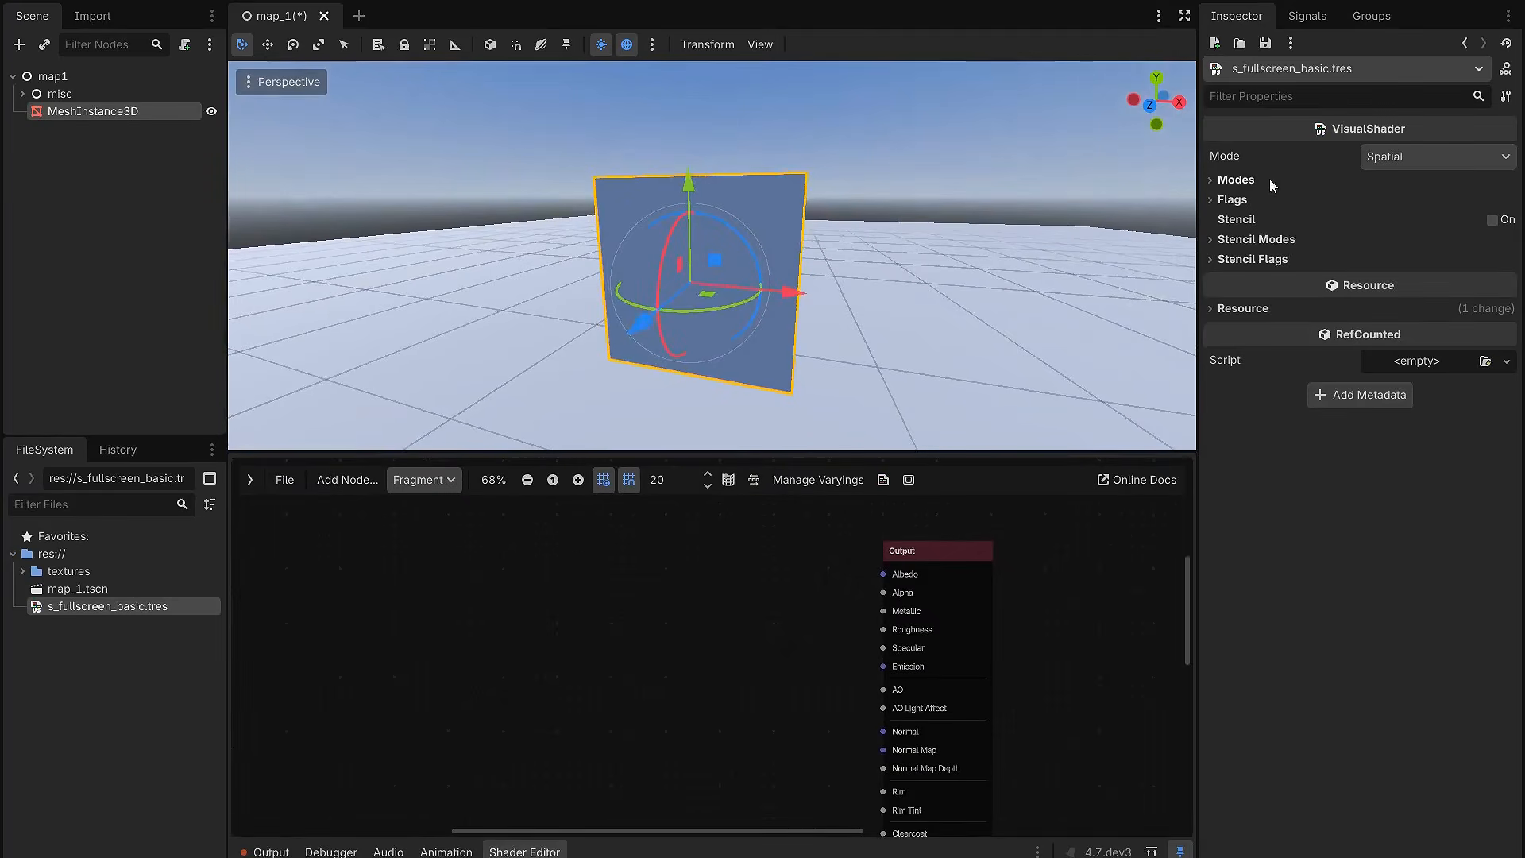
{"action": "left_click", "coordinate": [1268, 179]}
{"action": "left_click", "coordinate": [1235, 346]}
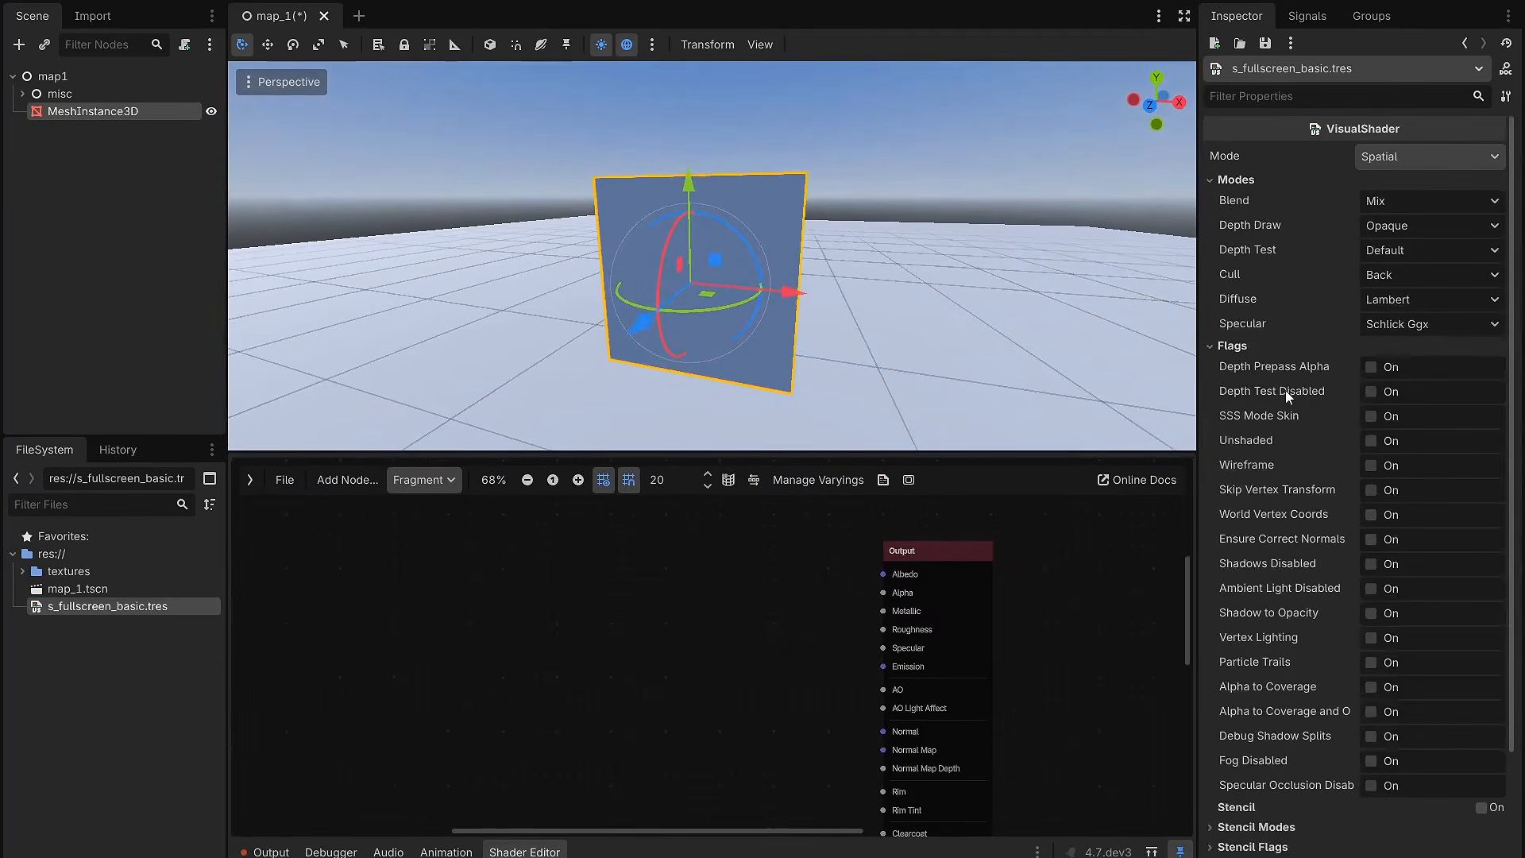
{"action": "left_click", "coordinate": [1371, 442]}
{"action": "middle_click_drag", "start_coordinate": [936, 322], "coordinate": [723, 278]}
{"action": "middle_click_drag", "start_coordinate": [931, 297], "coordinate": [1032, 283]}
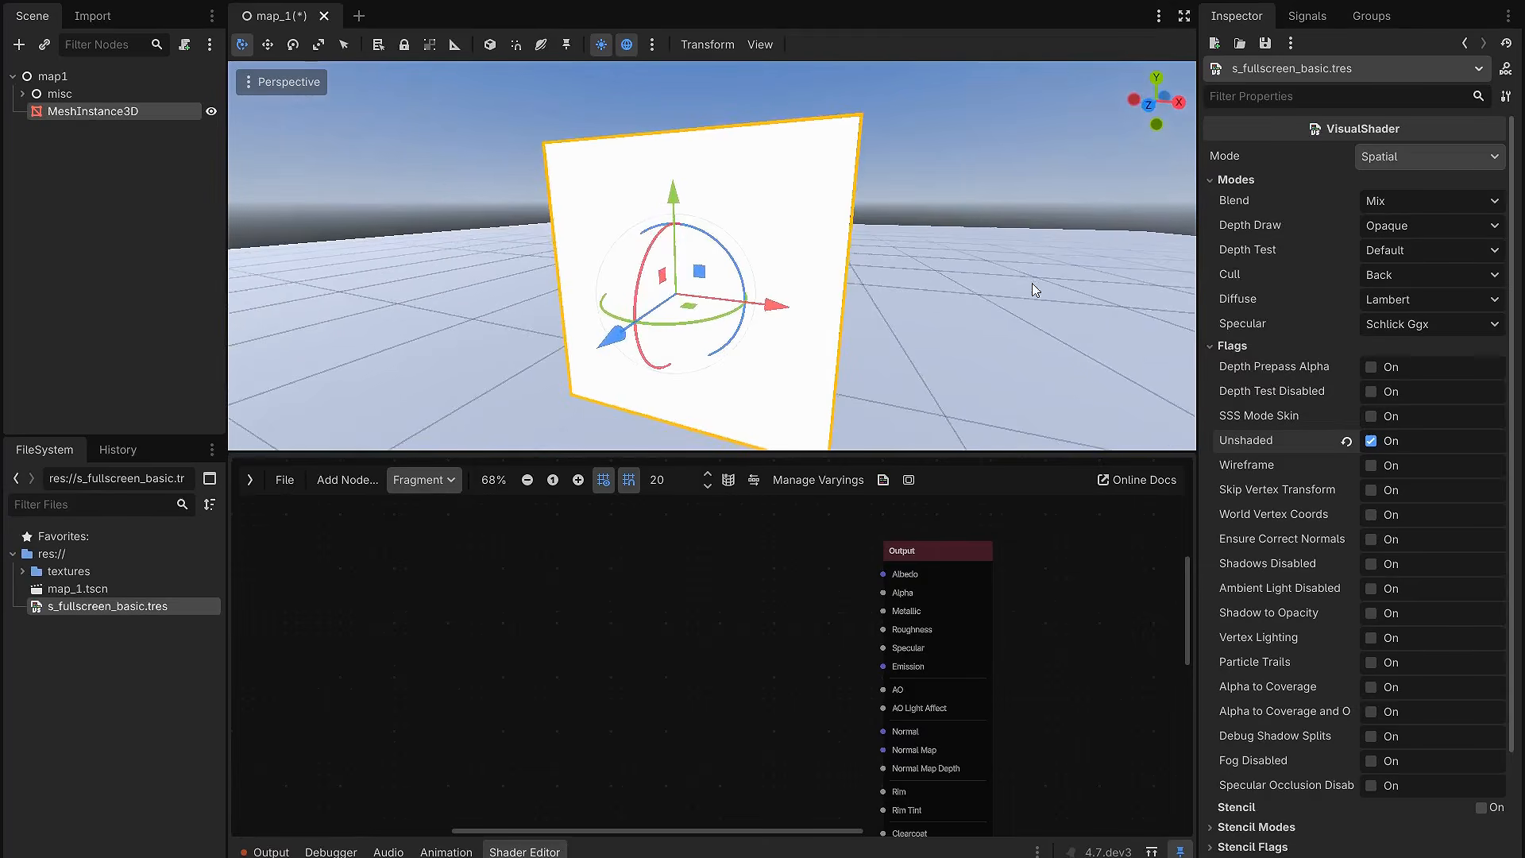
{"action": "left_click", "coordinate": [1374, 394]}
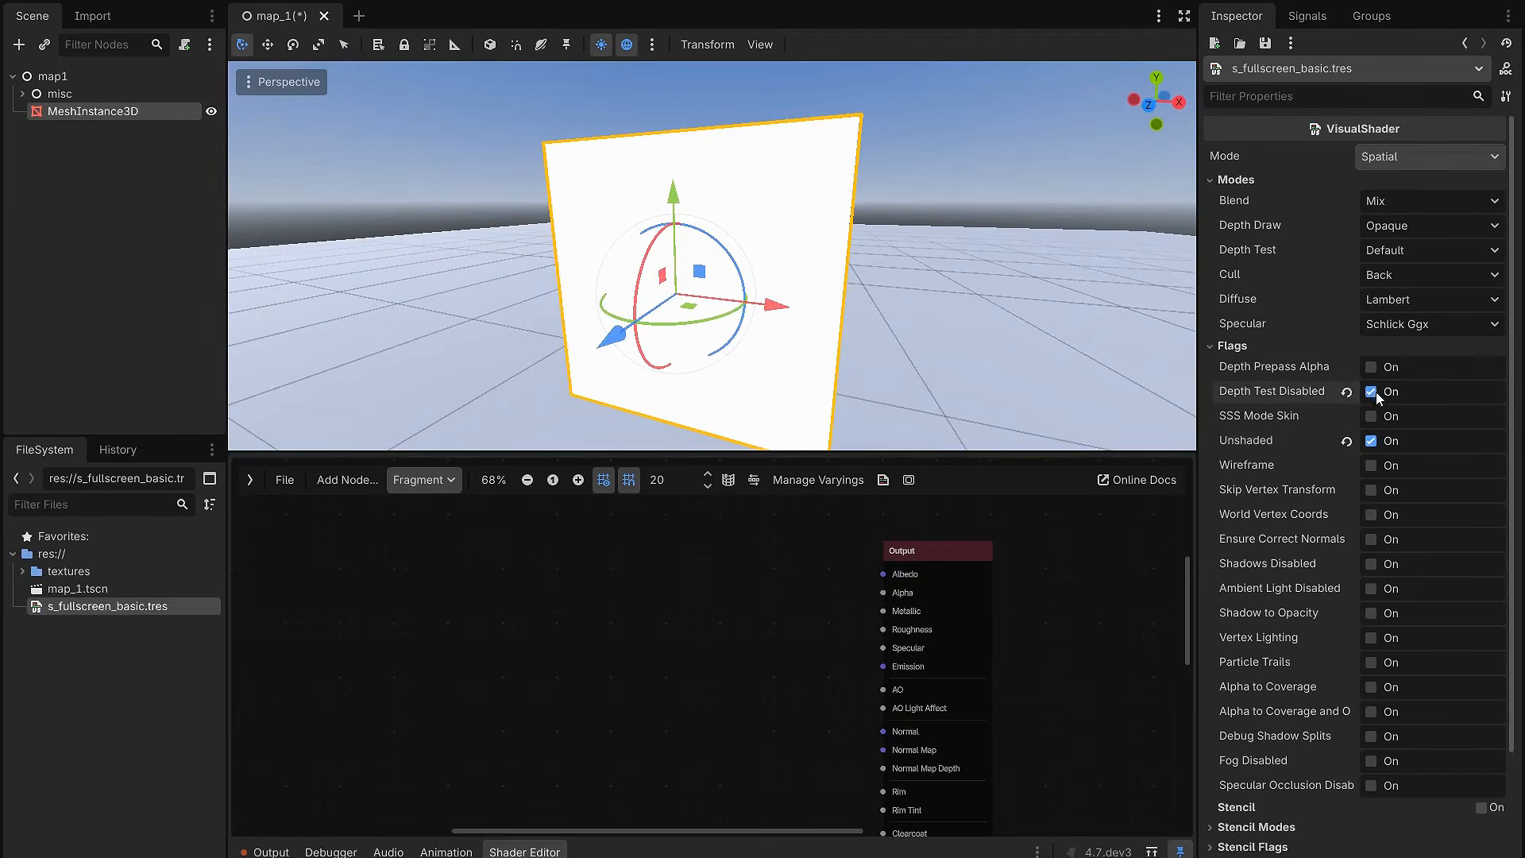
{"action": "middle_click_drag", "start_coordinate": [747, 314], "coordinate": [844, 296]}
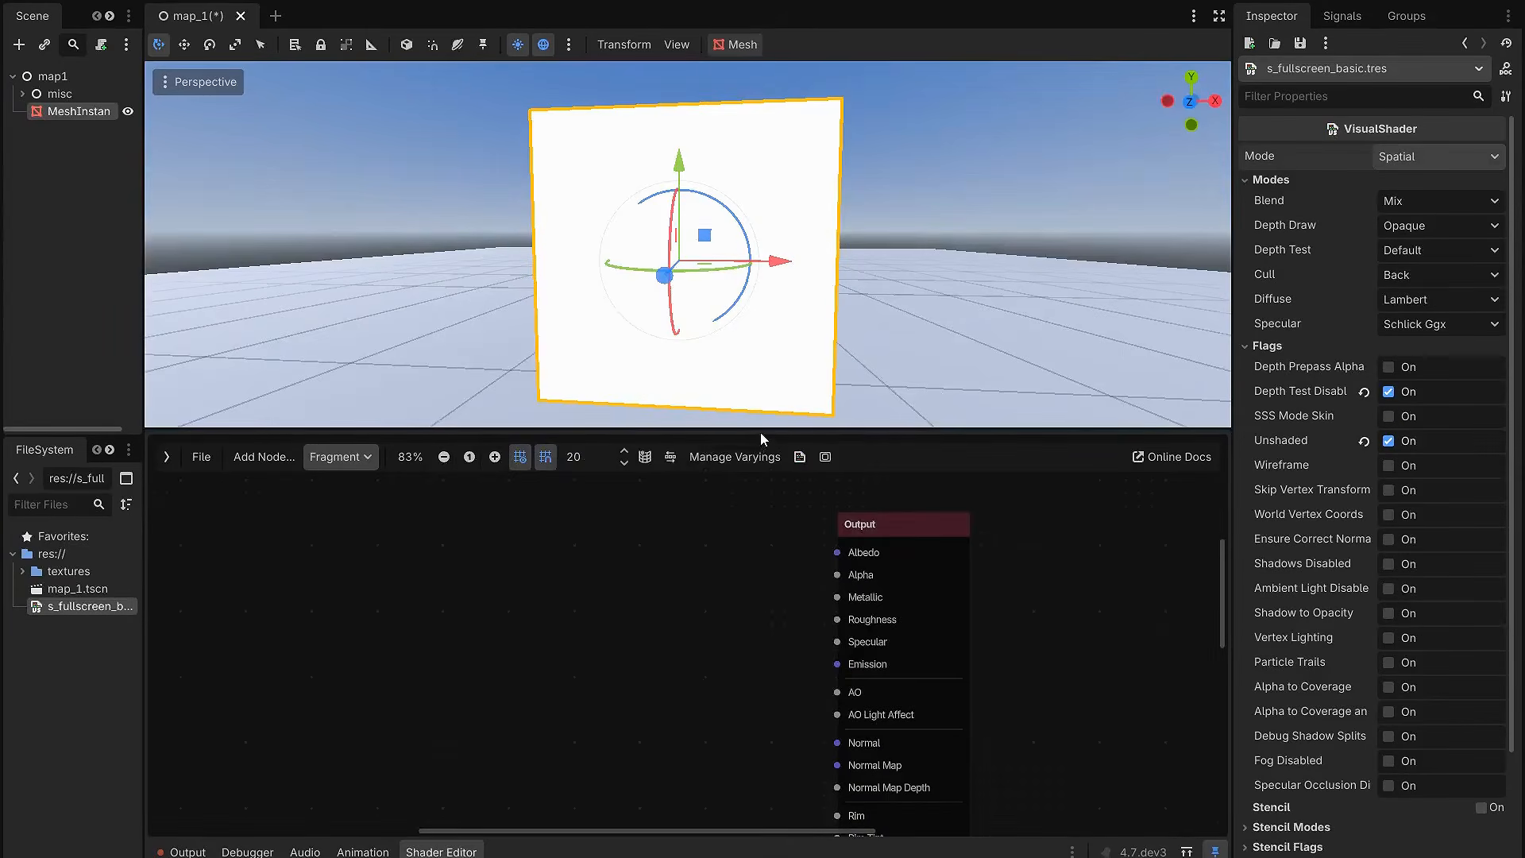
Step: Add a Texture2DParameter node to the fragment graph and name it Base_Texture
{"action": "left_click_drag", "start_coordinate": [760, 432], "coordinate": [761, 364]}
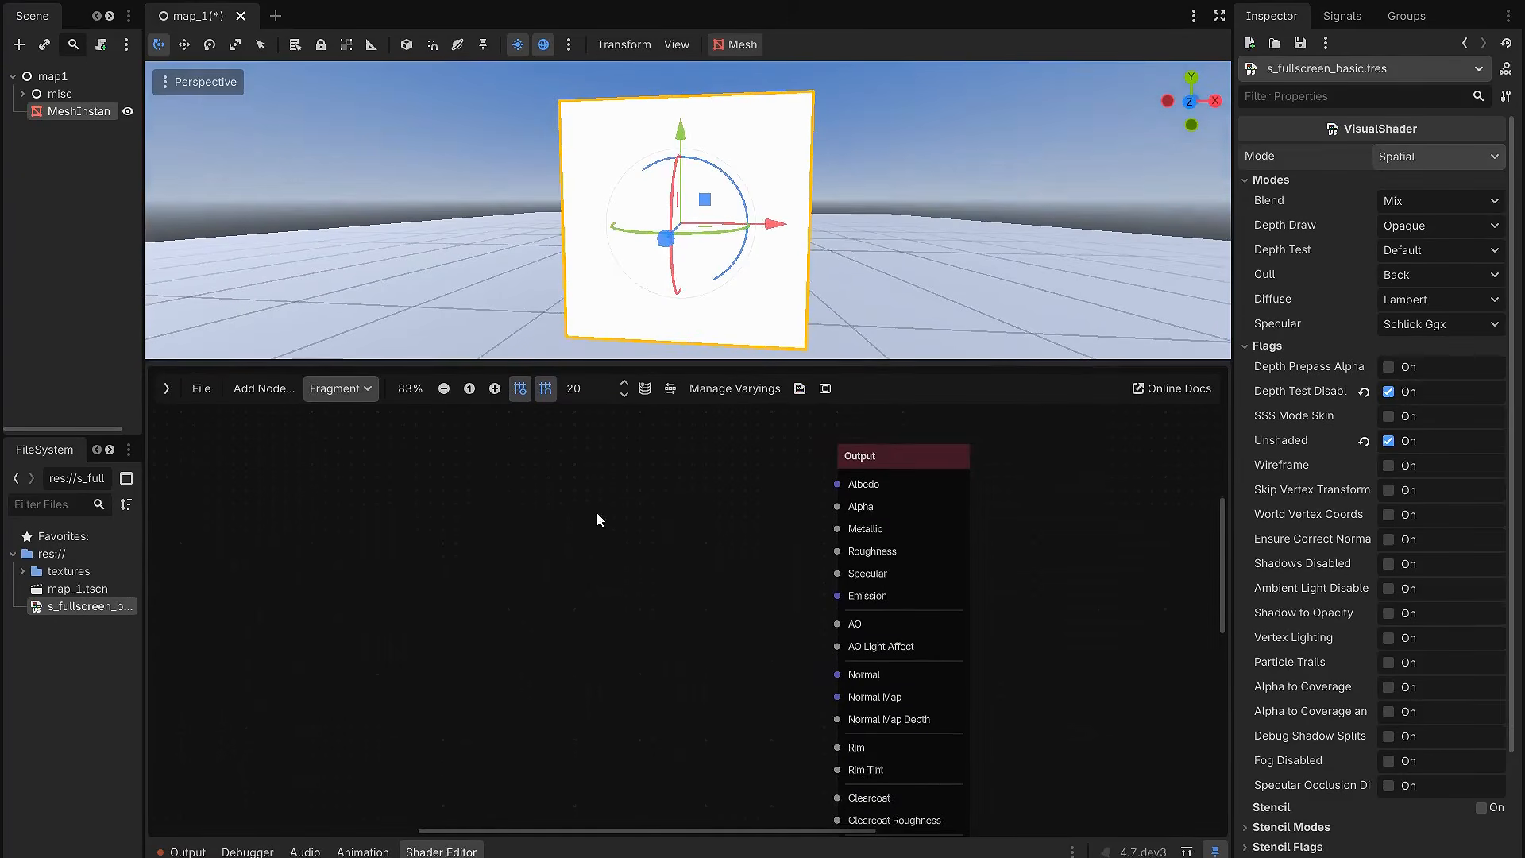
{"action": "middle_click_drag", "start_coordinate": [648, 556], "coordinate": [667, 553]}
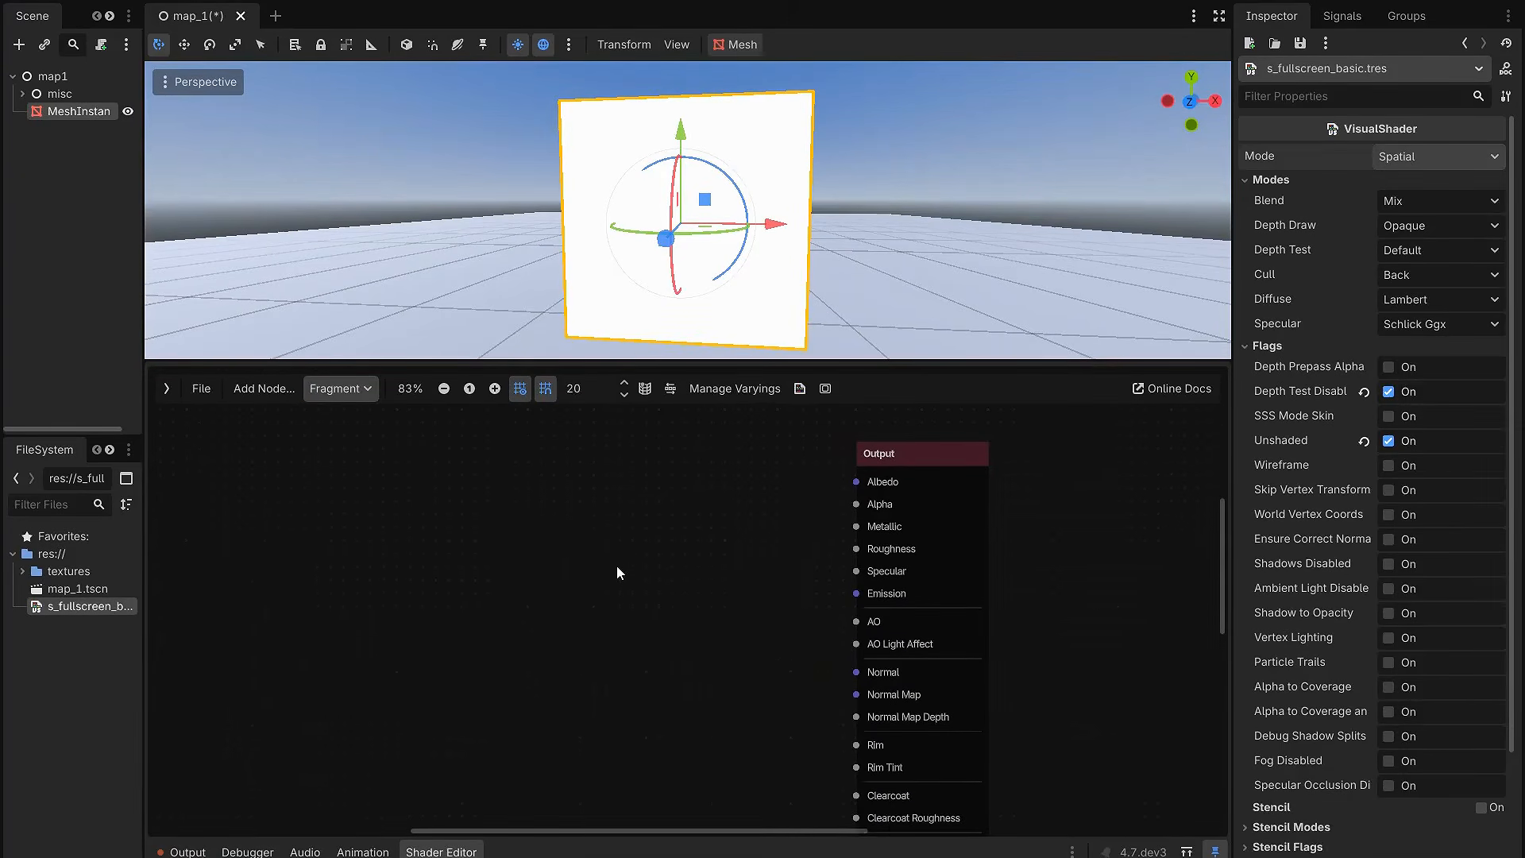
{"action": "scroll", "coordinate": [603, 551], "scroll_direction": "up", "scroll_amount": 1}
{"action": "right_click", "coordinate": [566, 572]}
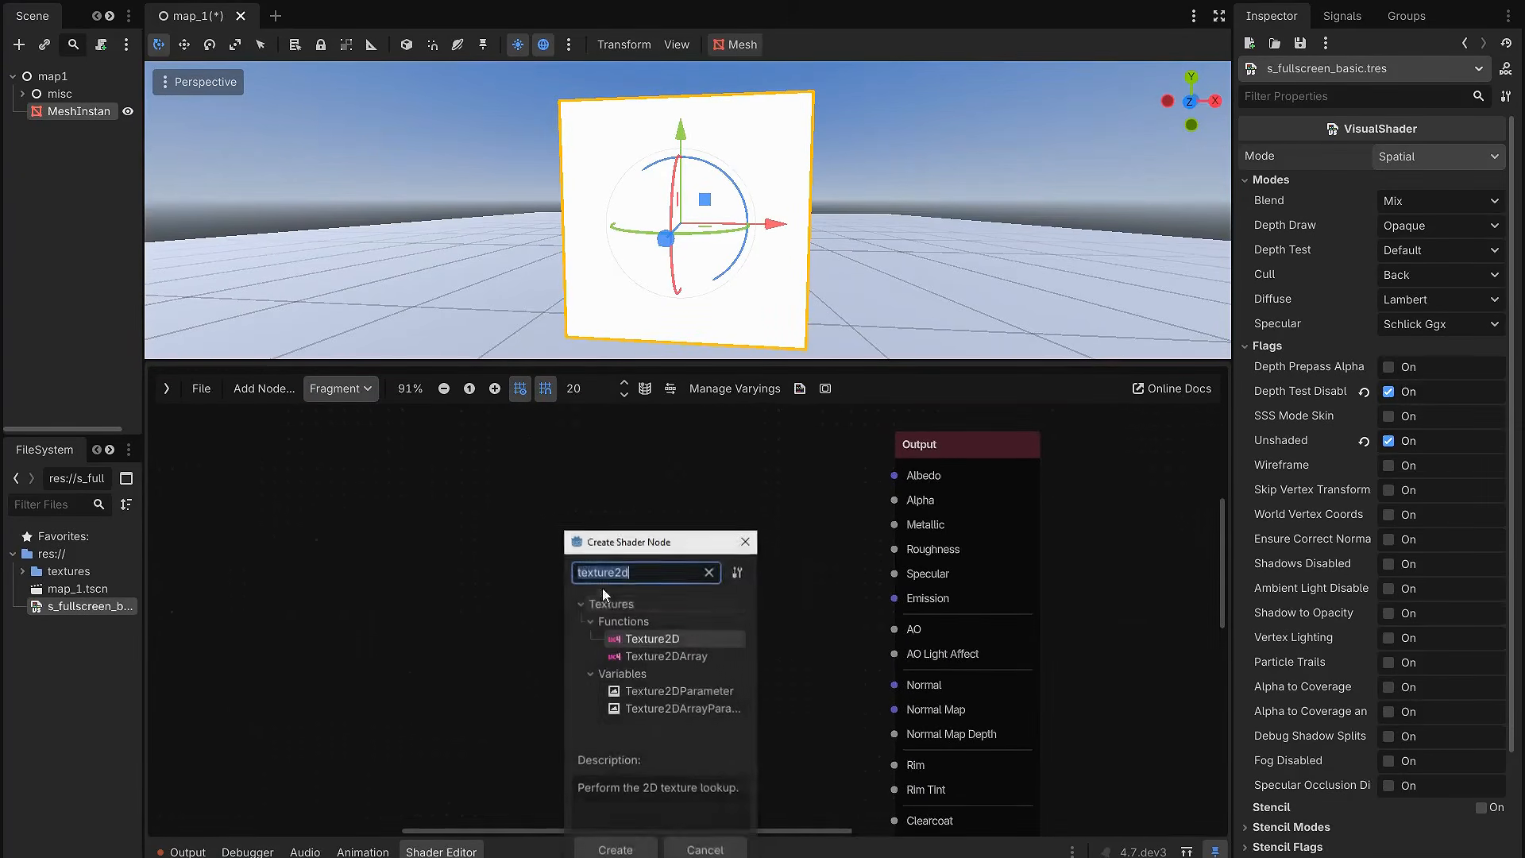
{"action": "type", "text": "texture2d"}
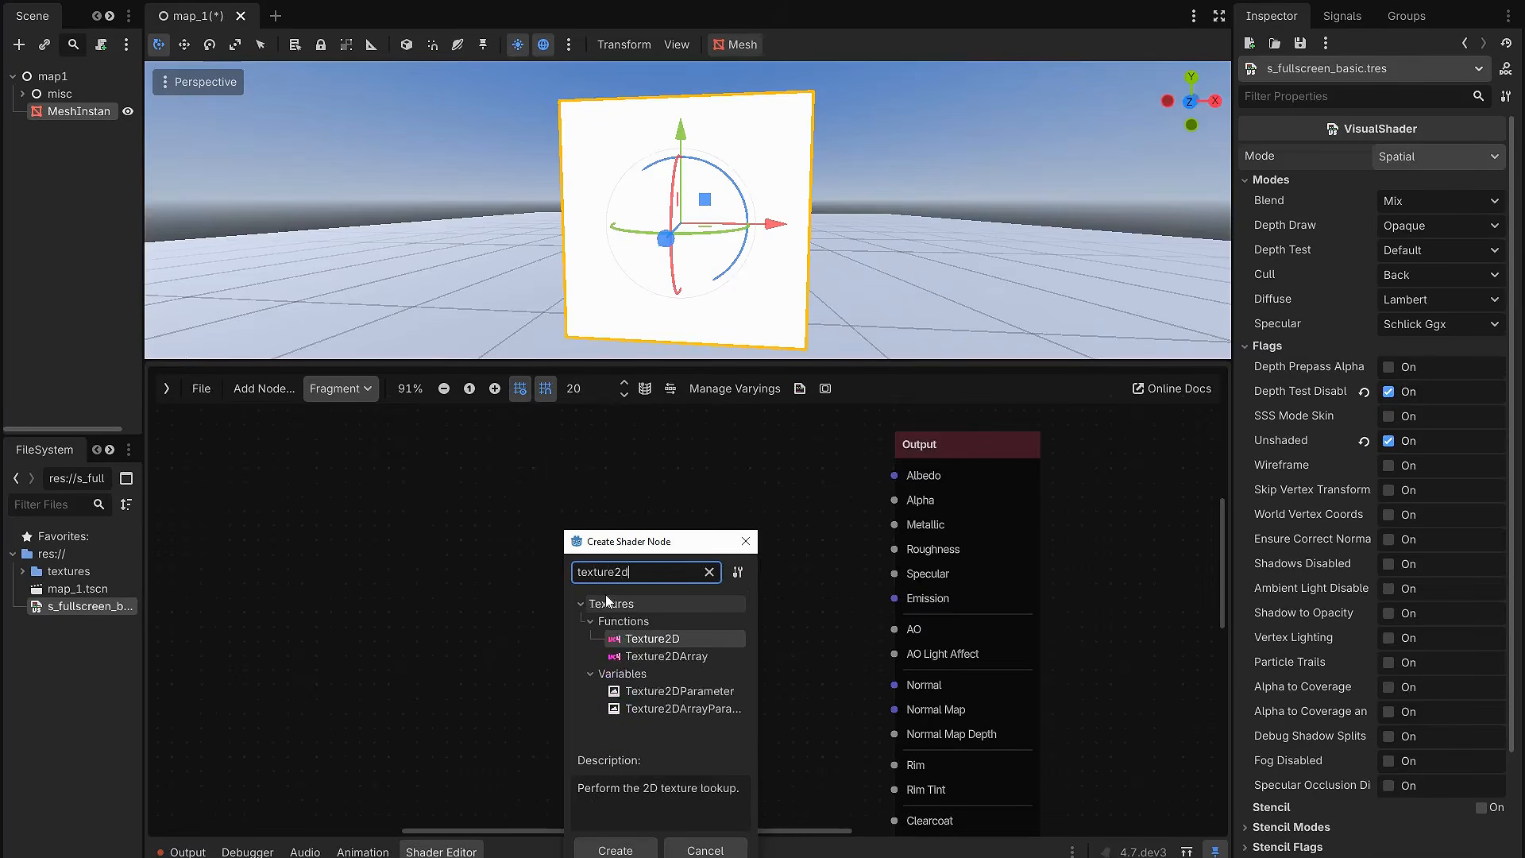
{"action": "double_click", "coordinate": [679, 691]}
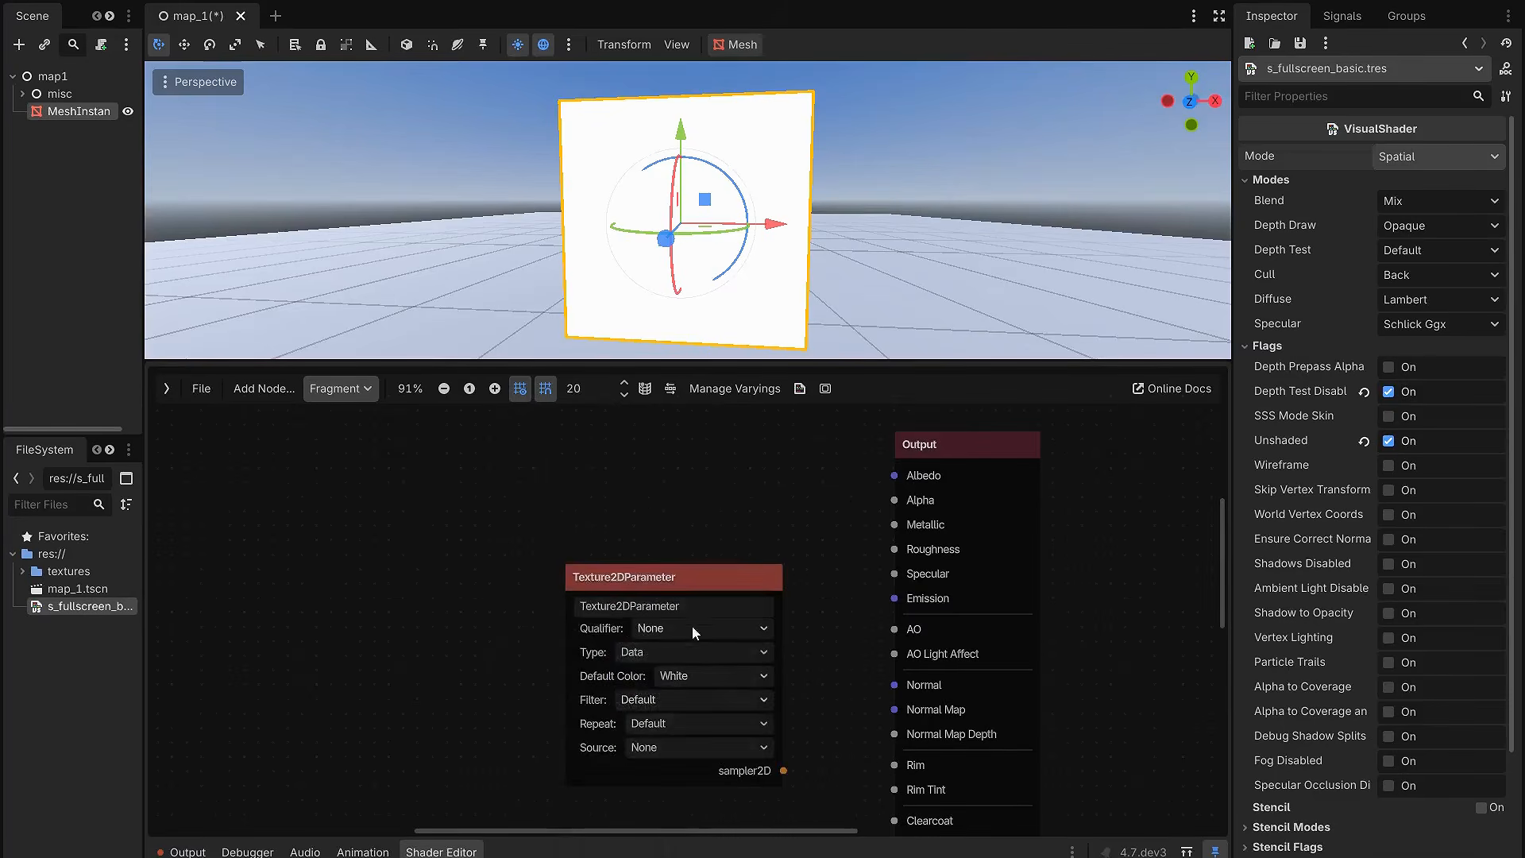
{"action": "type", "text": "Base_Texture"}
Step: Set the Base_Texture parameter's type to Color and its repeat to Enabled
{"action": "left_click", "coordinate": [705, 653]}
{"action": "left_click", "coordinate": [665, 696]}
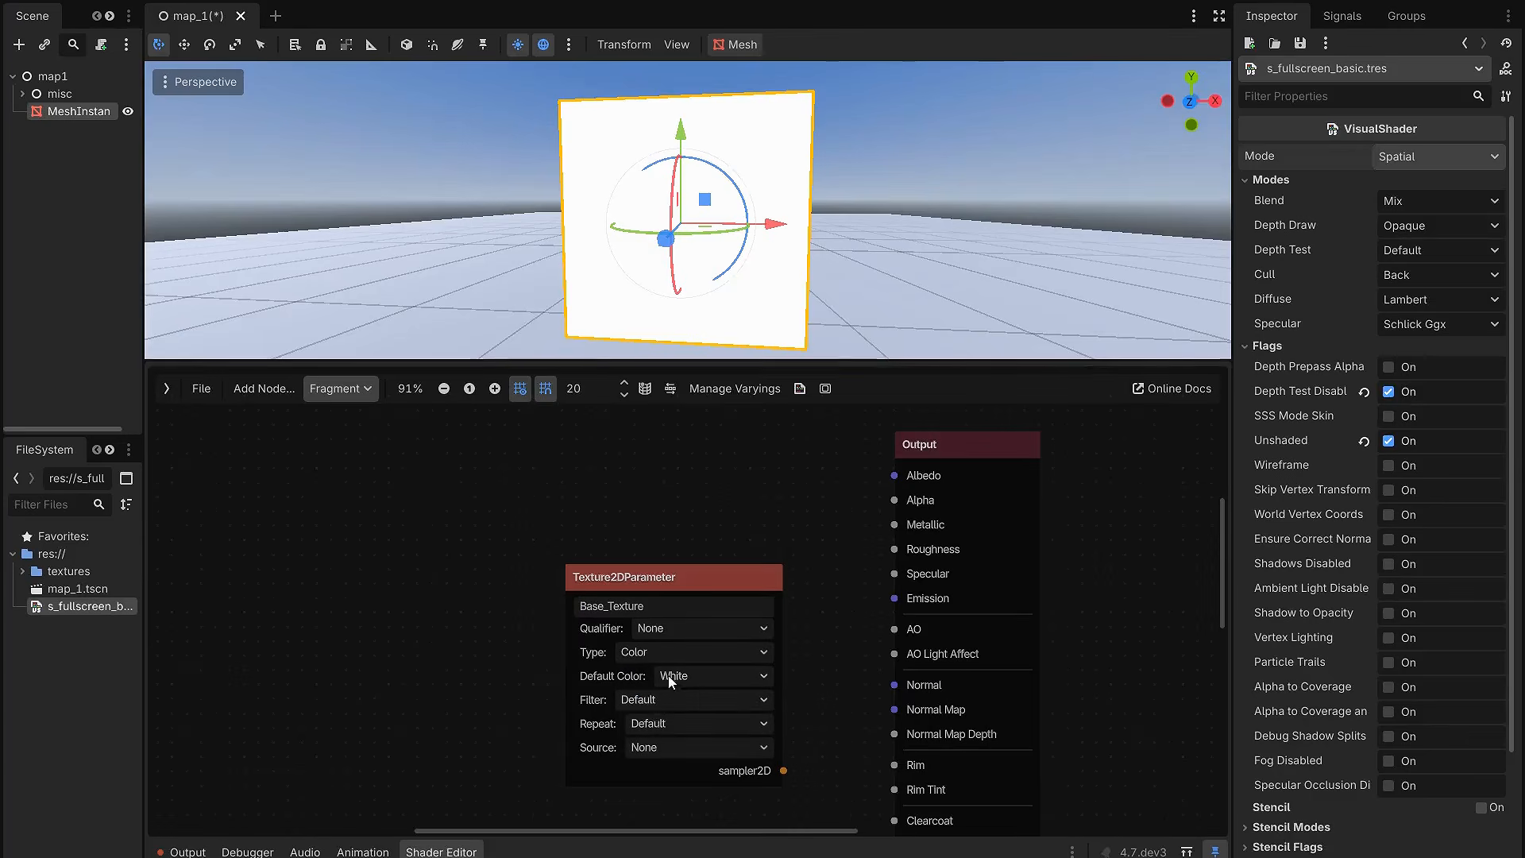
{"action": "left_click", "coordinate": [677, 723]}
{"action": "left_click", "coordinate": [680, 769]}
Step: Move Base_Texture away from the Output node, feed its sampler into a new Texture2D node, and connect that node's color to Albedo
{"action": "left_click_drag", "start_coordinate": [705, 572], "coordinate": [558, 589]}
{"action": "left_click", "coordinate": [715, 589]}
{"action": "scroll", "coordinate": [719, 589], "scroll_direction": "down", "scroll_amount": 4}
{"action": "scroll", "coordinate": [711, 607], "scroll_direction": "up", "scroll_amount": 2}
{"action": "left_click_drag", "start_coordinate": [649, 751], "coordinate": [669, 505]}
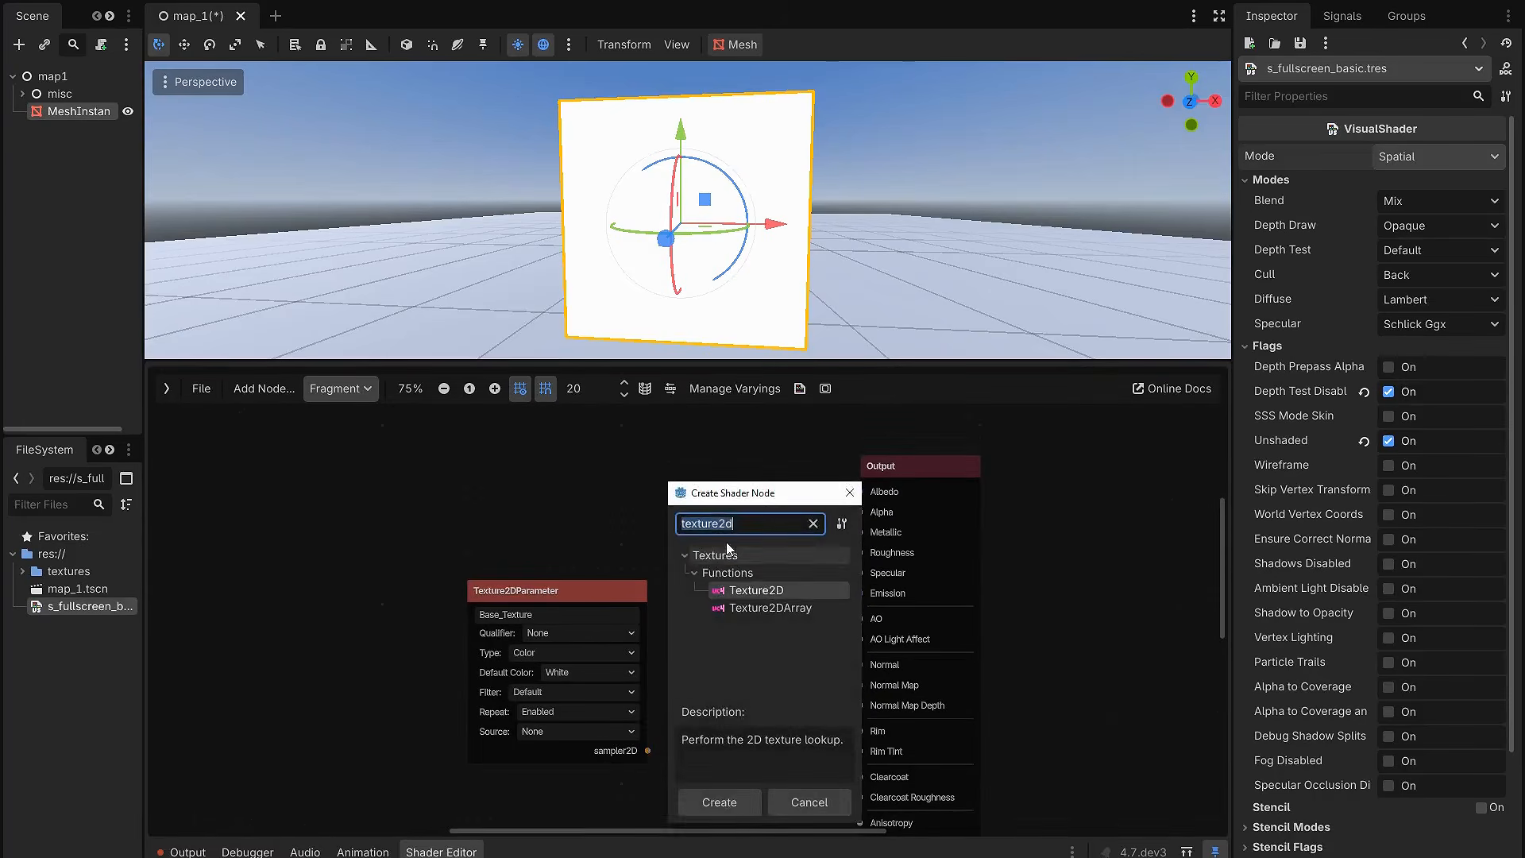
{"action": "double_click", "coordinate": [755, 589]}
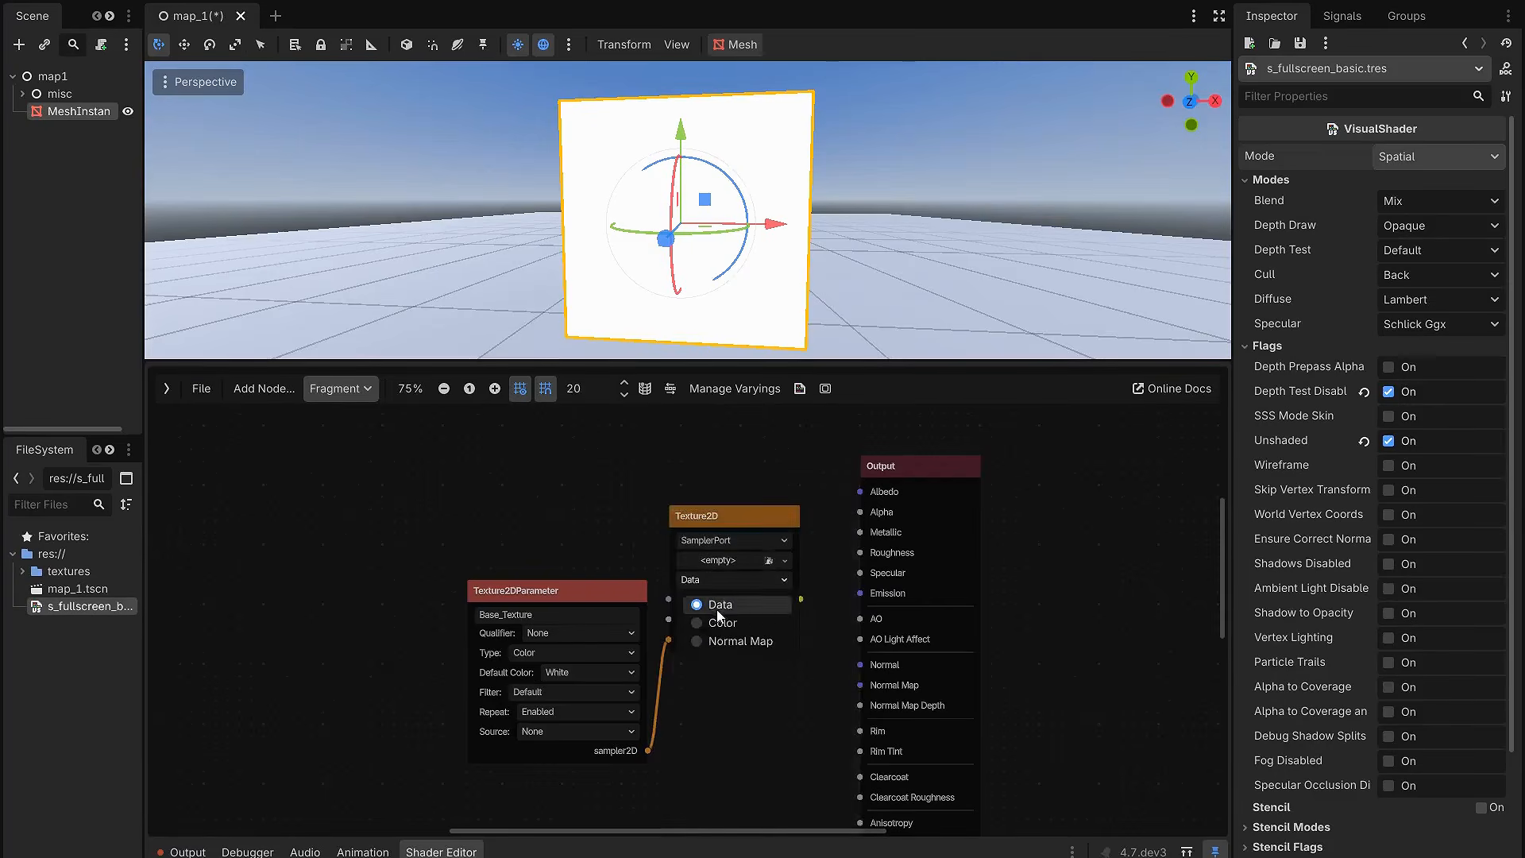
{"action": "left_click_drag", "start_coordinate": [725, 548], "coordinate": [860, 491]}
Step: Assign T_VFX_WindNoise1.png as the Base Texture in the quad's shader parameters and inspect it in the viewport
{"action": "left_click_drag", "start_coordinate": [831, 368], "coordinate": [843, 614]}
{"action": "left_click", "coordinate": [59, 112]}
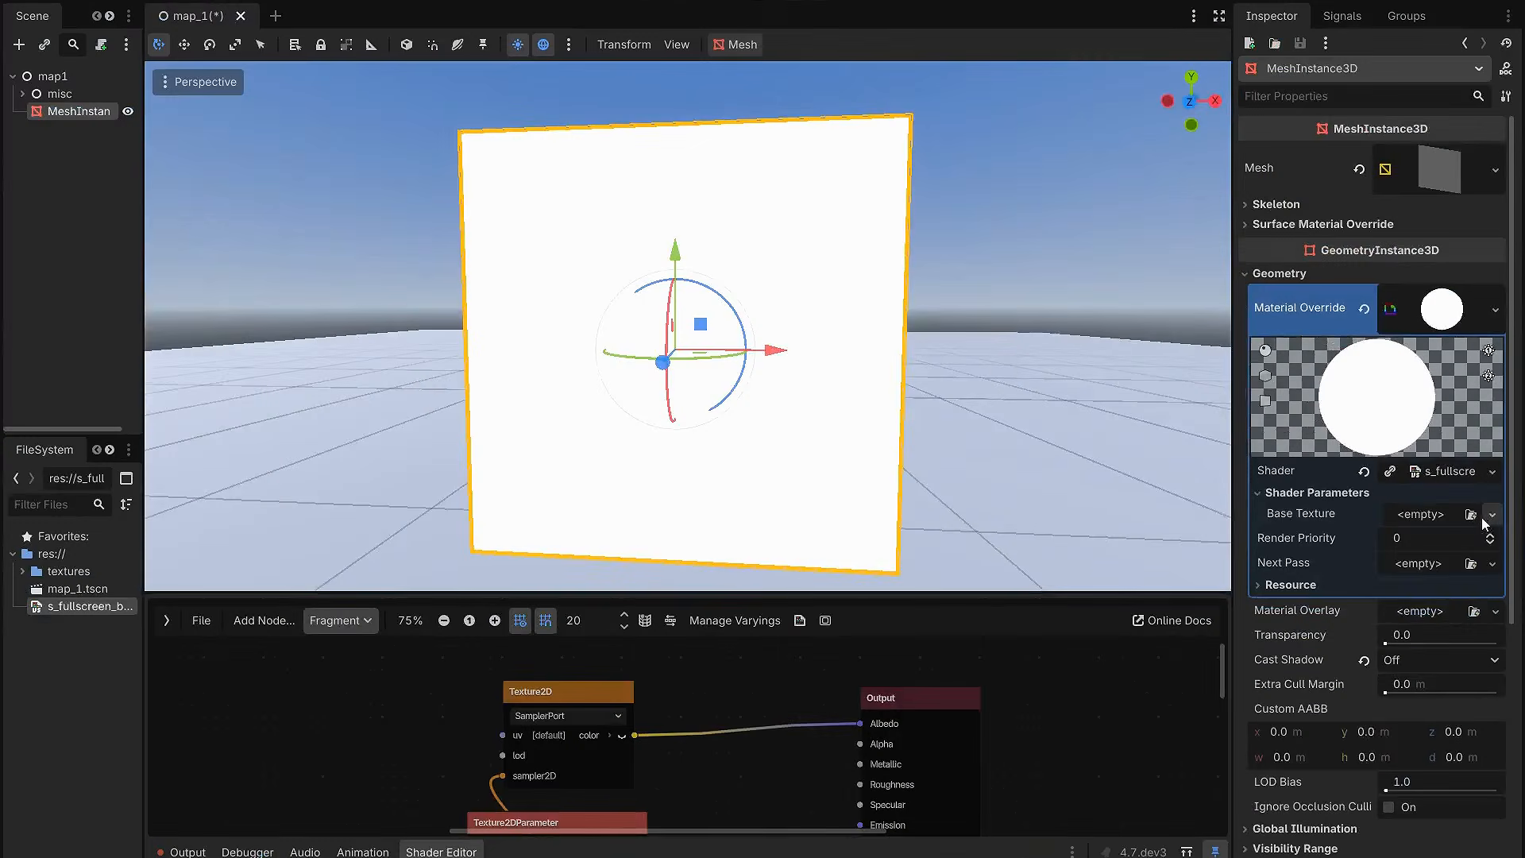
{"action": "left_click", "coordinate": [1471, 515]}
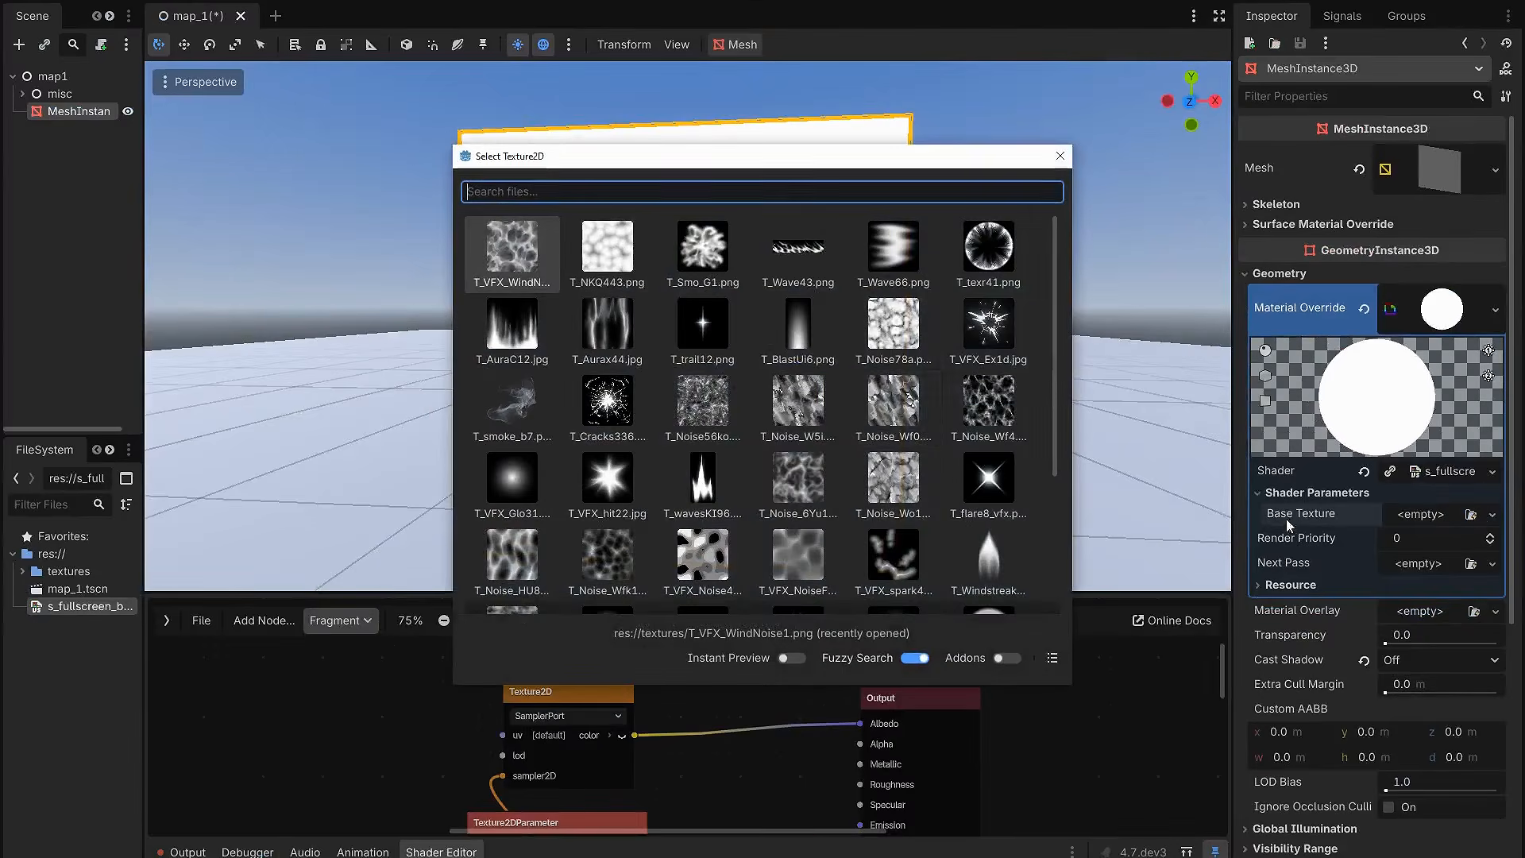
{"action": "mouse_move", "coordinate": [1055, 342]}
{"action": "left_mouse_down"}
{"action": "mouse_move", "coordinate": [1055, 489]}
{"action": "mouse_move", "coordinate": [1042, 317]}
{"action": "left_mouse_up"}
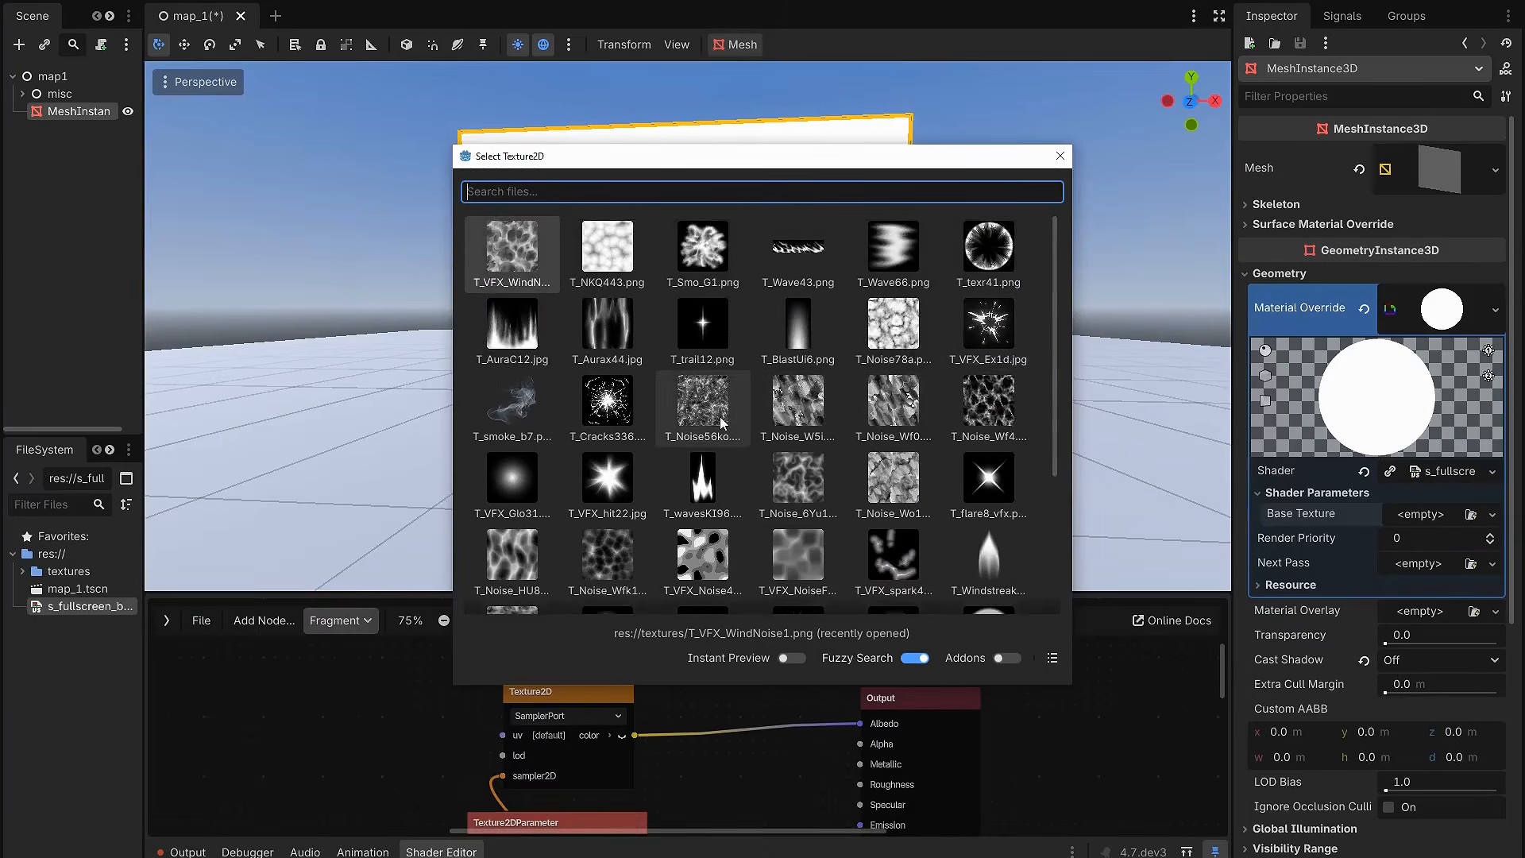
{"action": "double_click", "coordinate": [526, 259]}
{"action": "scroll", "coordinate": [913, 496], "scroll_direction": "down", "scroll_amount": 5}
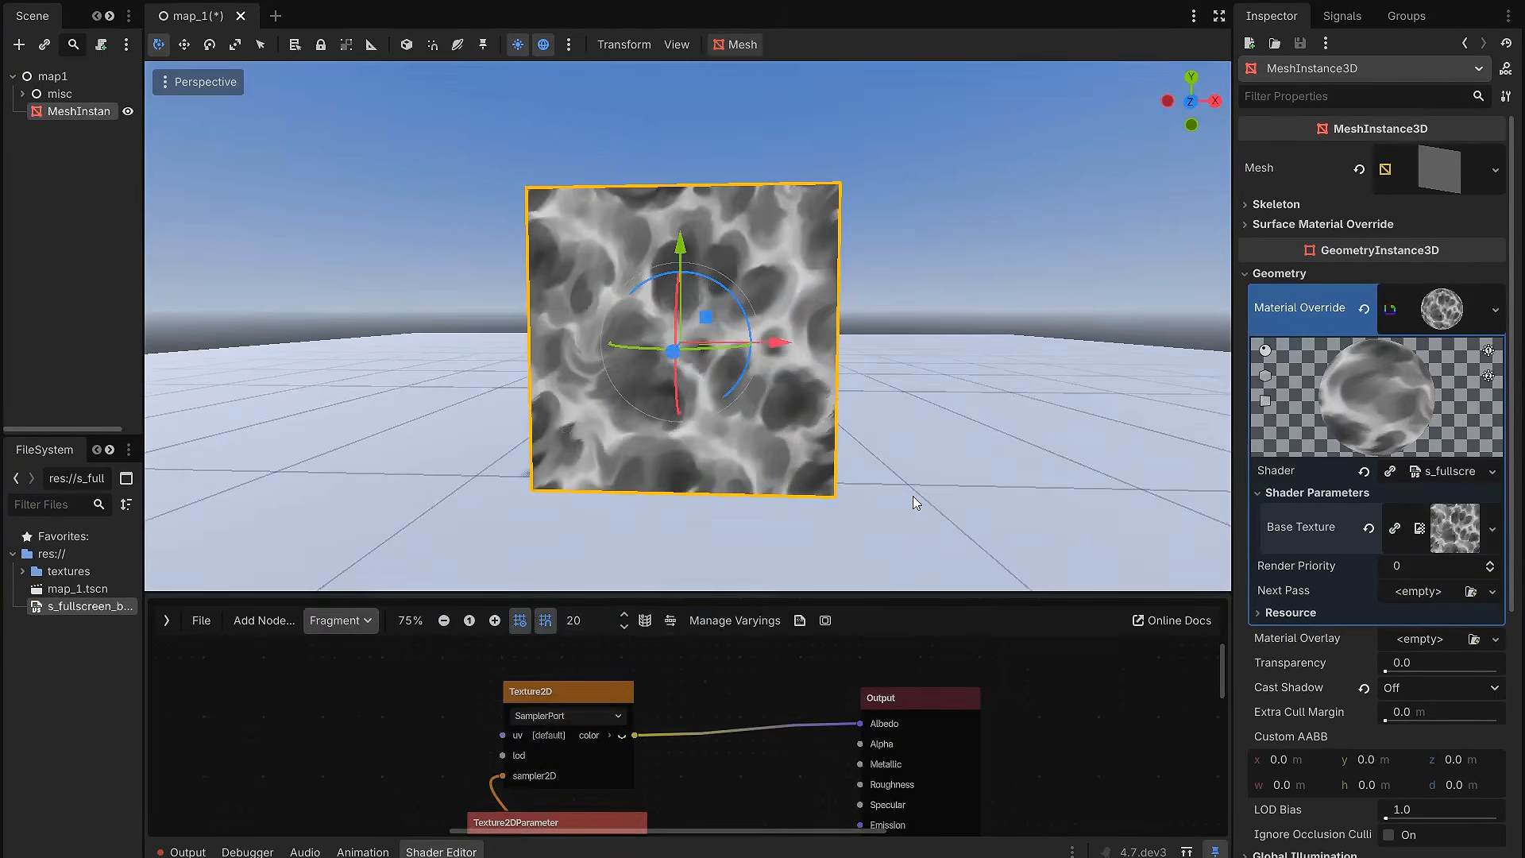
{"action": "middle_click_drag", "start_coordinate": [889, 417], "coordinate": [806, 480]}
{"action": "scroll", "coordinate": [795, 486], "scroll_direction": "up", "scroll_amount": 2}
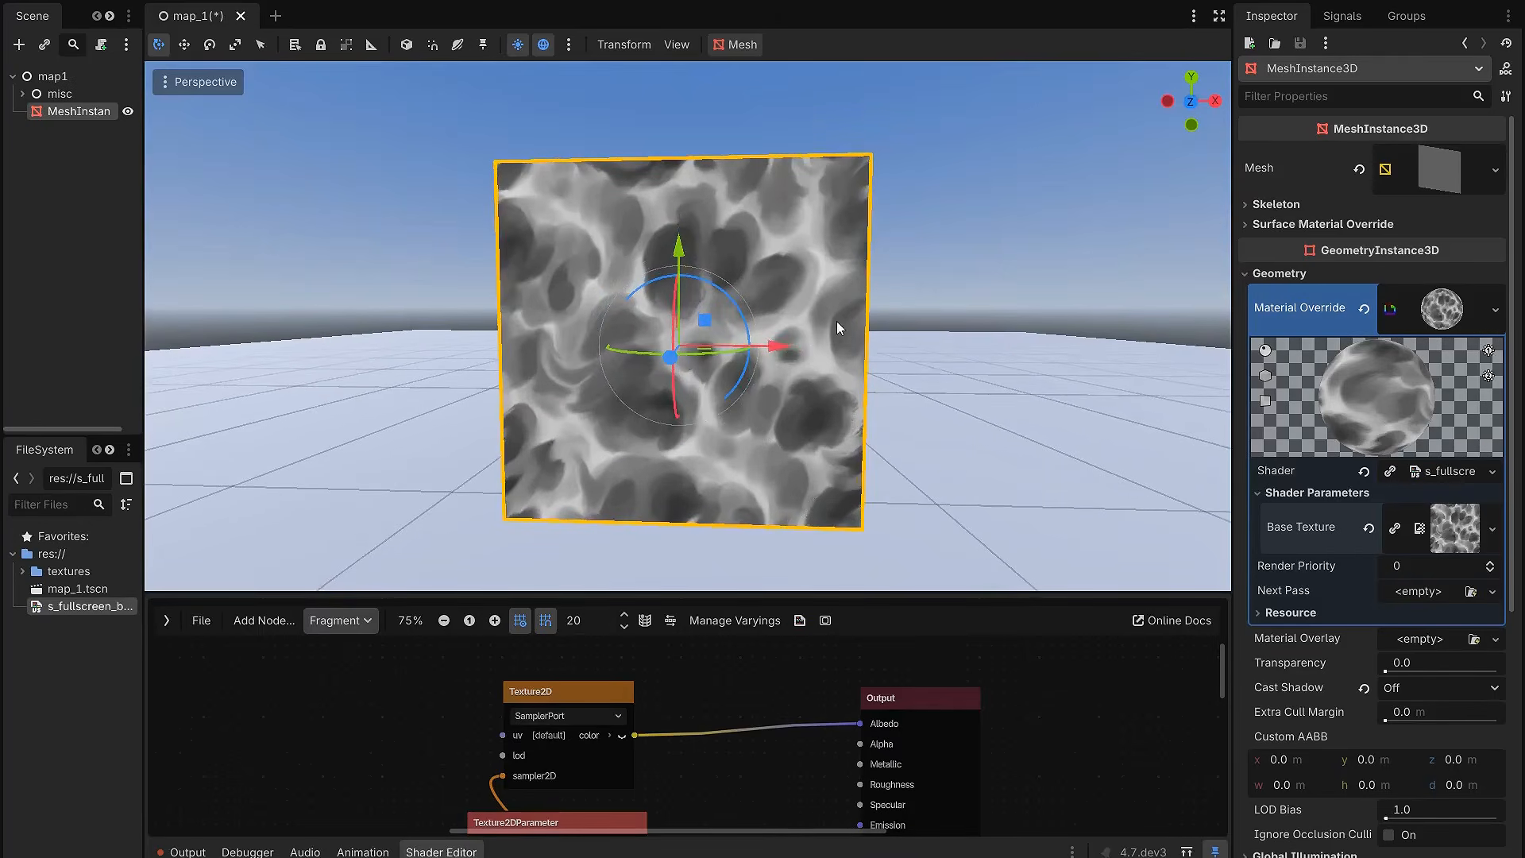
Step: Examine the Base Texture on the quad up close and from a distance, checking how it scales with the camera
{"action": "middle_click_drag", "start_coordinate": [892, 397], "coordinate": [906, 388]}
{"action": "scroll", "coordinate": [904, 388], "scroll_direction": "up", "scroll_amount": 2}
{"action": "scroll", "coordinate": [904, 387], "scroll_direction": "up", "scroll_amount": 8}
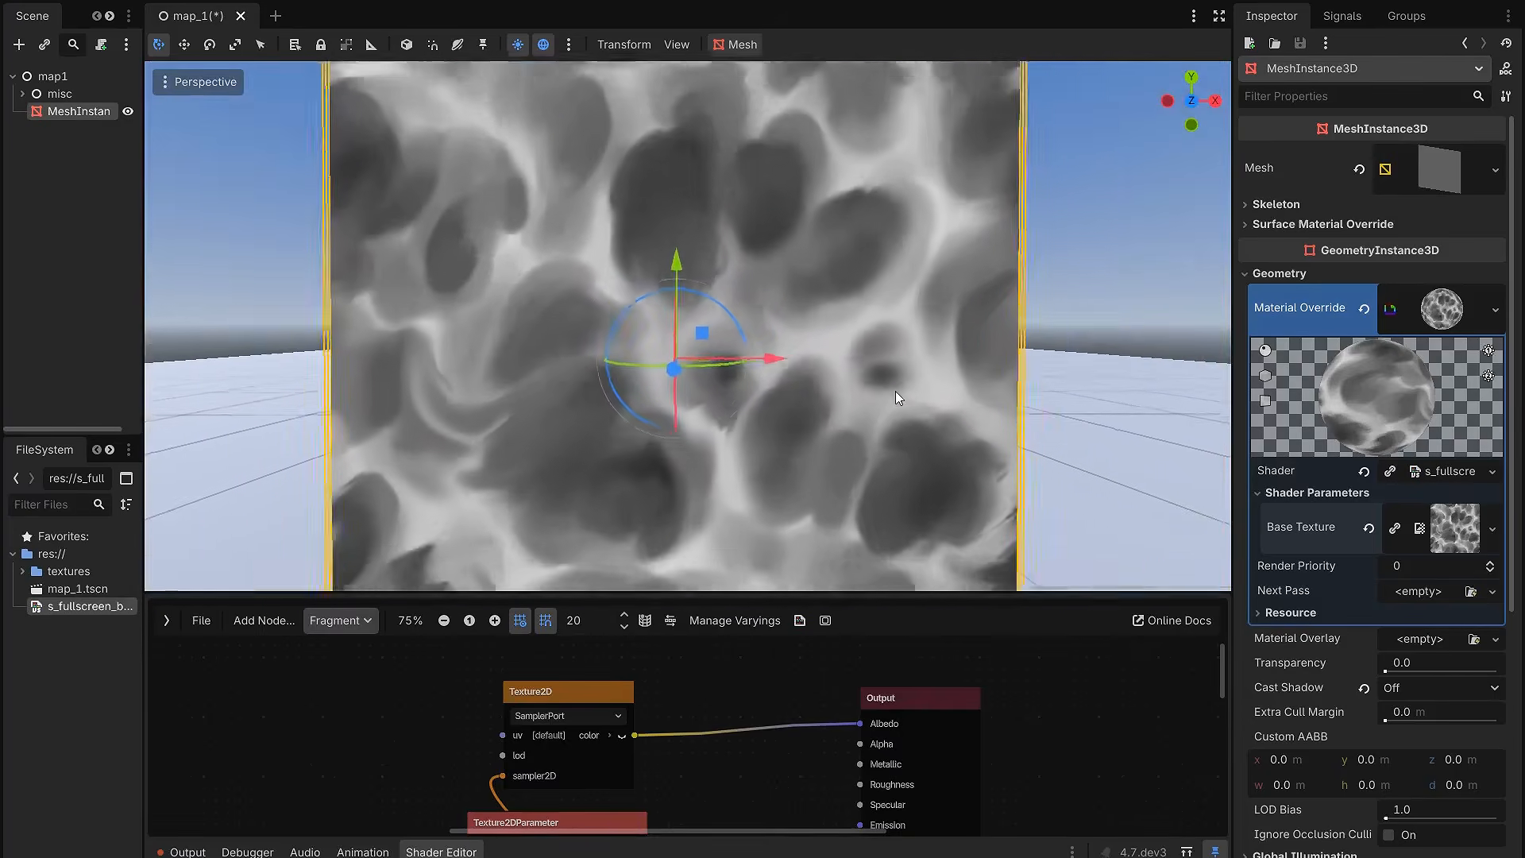
{"action": "scroll", "coordinate": [895, 393], "scroll_direction": "down", "scroll_amount": 10}
{"action": "scroll", "coordinate": [893, 384], "scroll_direction": "up", "scroll_amount": 6}
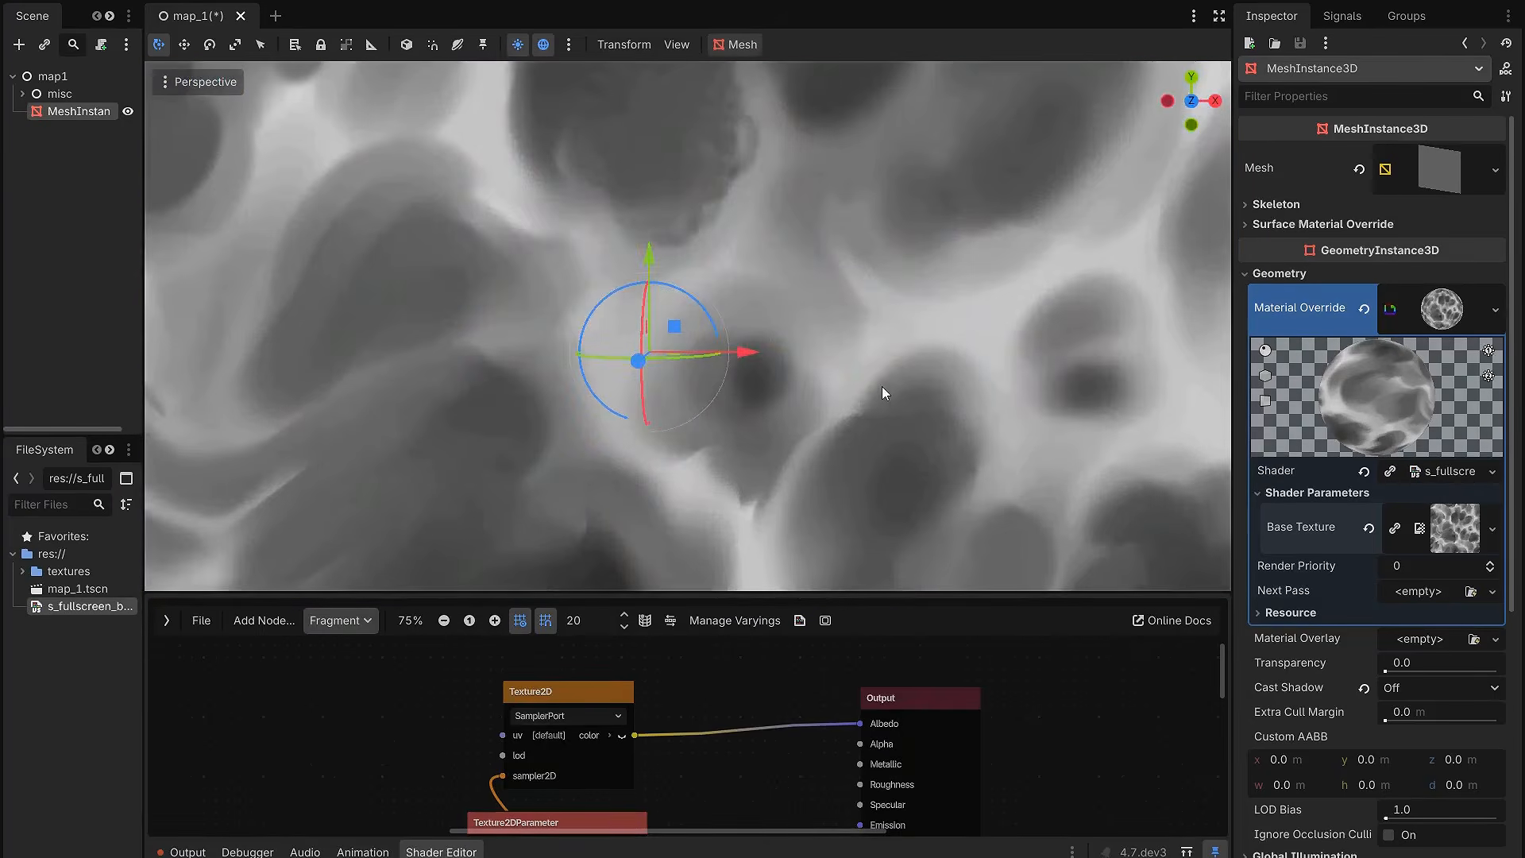
{"action": "mouse_move", "coordinate": [847, 594]}
{"action": "left_mouse_down"}
{"action": "mouse_move", "coordinate": [831, 375]}
{"action": "mouse_move", "coordinate": [819, 612]}
{"action": "mouse_move", "coordinate": [822, 441]}
{"action": "mouse_move", "coordinate": [823, 594]}
{"action": "left_mouse_up"}
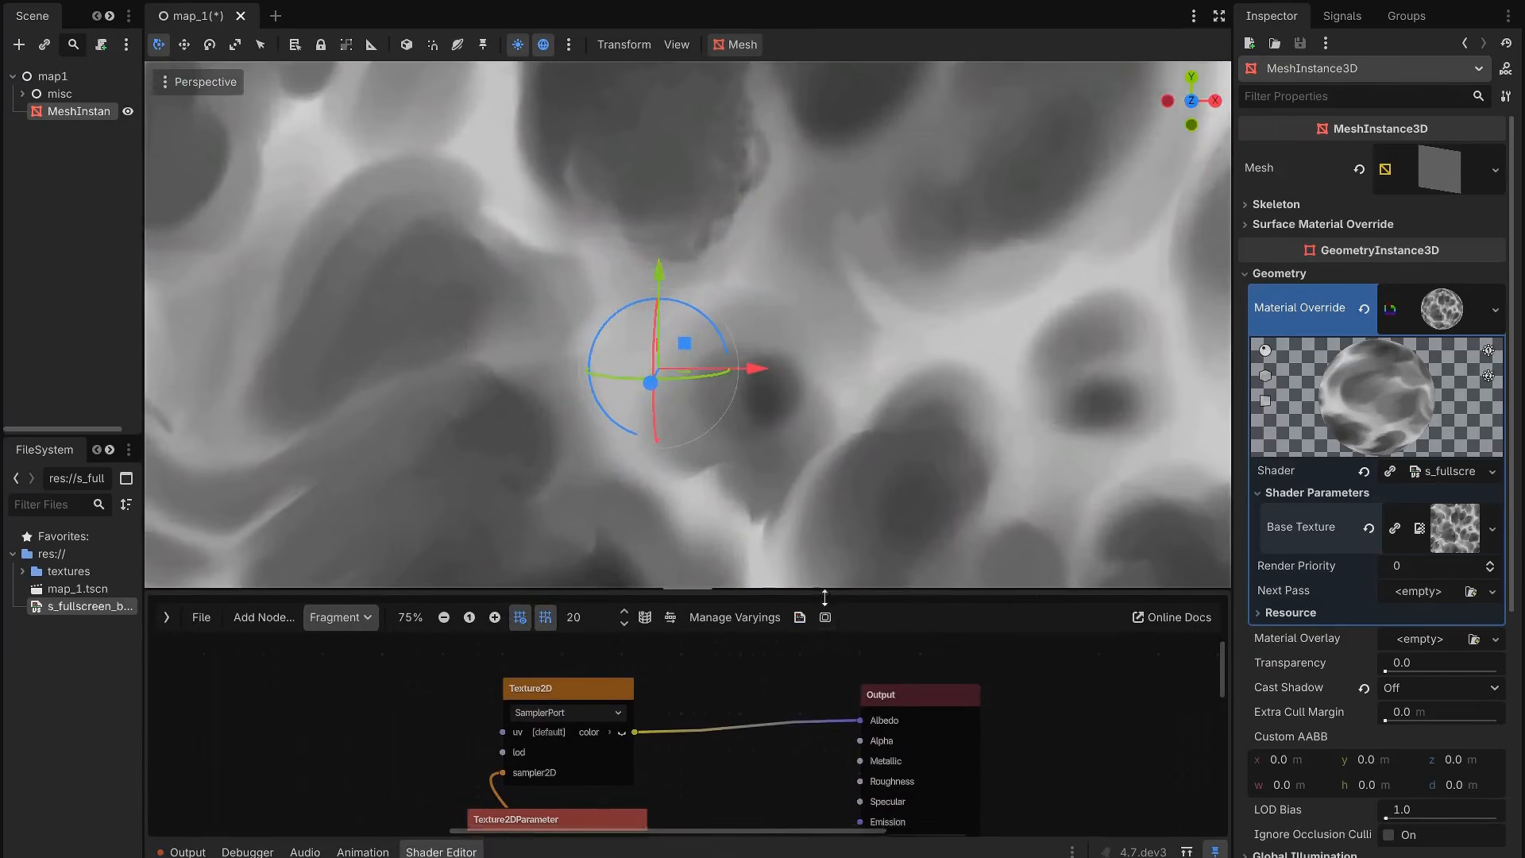
{"action": "scroll", "coordinate": [866, 356], "scroll_direction": "down", "scroll_amount": 5}
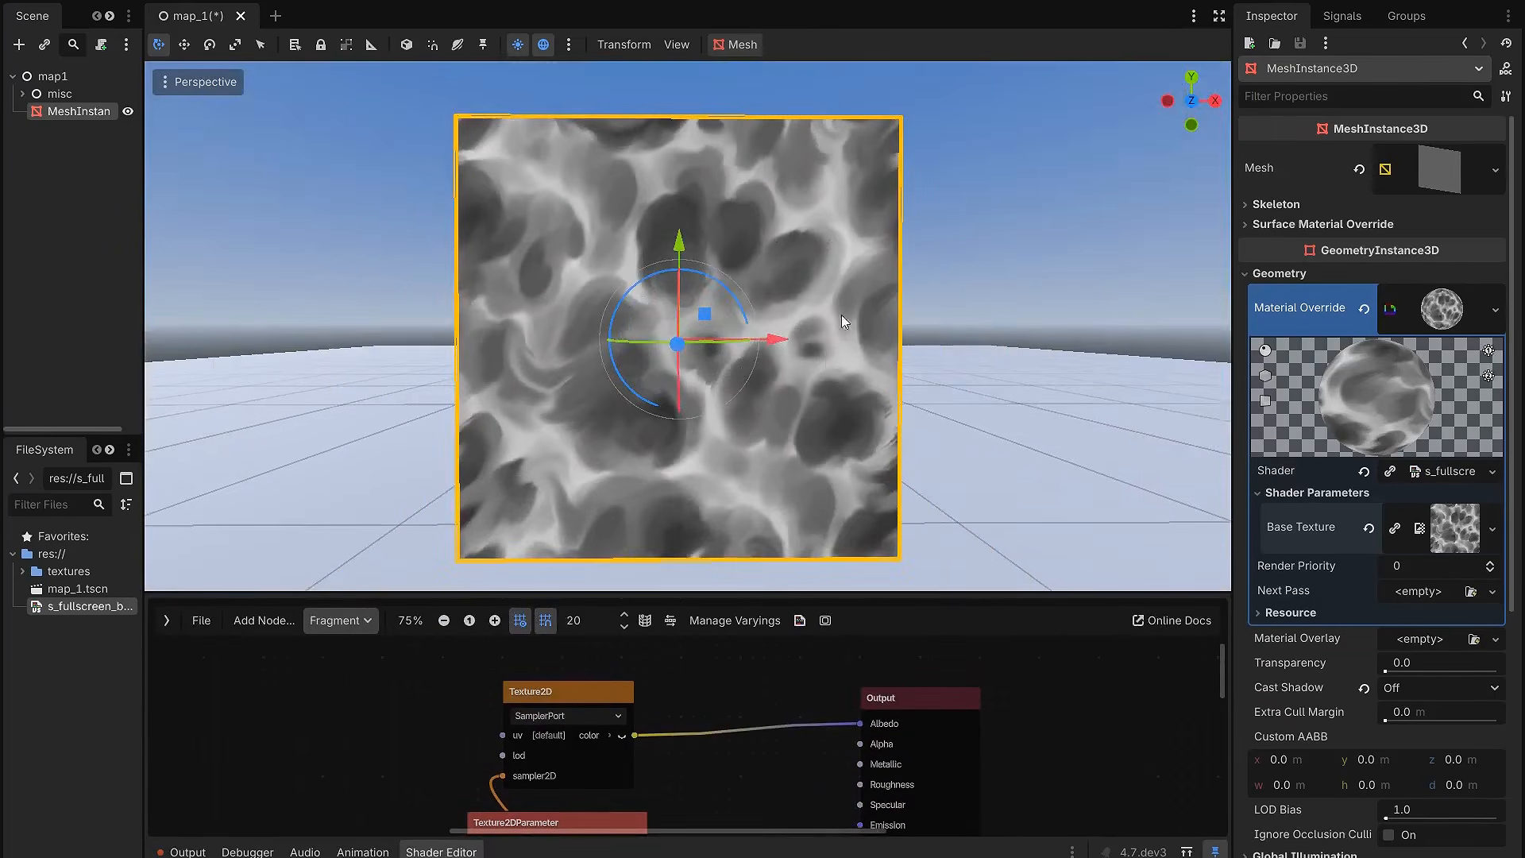
{"action": "scroll", "coordinate": [810, 289], "scroll_direction": "up", "scroll_amount": 3}
{"action": "scroll", "coordinate": [810, 290], "scroll_direction": "up", "scroll_amount": 3}
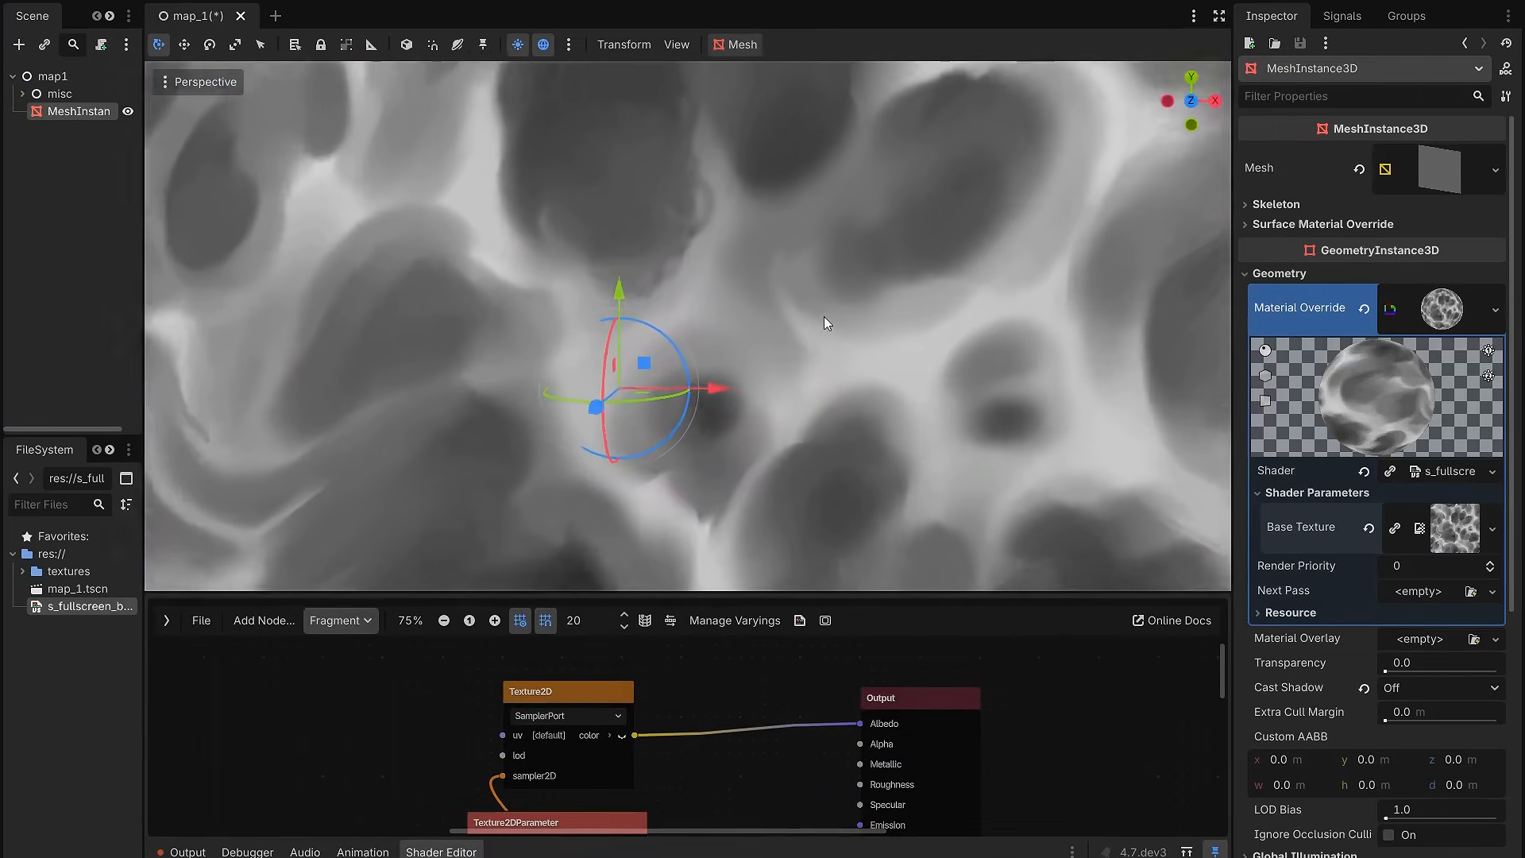
{"action": "scroll", "coordinate": [826, 318], "scroll_direction": "down", "scroll_amount": 2}
{"action": "scroll", "coordinate": [796, 279], "scroll_direction": "down", "scroll_amount": 5}
{"action": "middle_click_drag", "start_coordinate": [775, 231], "coordinate": [846, 243]}
{"action": "scroll", "coordinate": [845, 243], "scroll_direction": "up", "scroll_amount": 3}
{"action": "scroll", "coordinate": [845, 242], "scroll_direction": "up", "scroll_amount": 2}
{"action": "scroll", "coordinate": [823, 269], "scroll_direction": "down", "scroll_amount": 6}
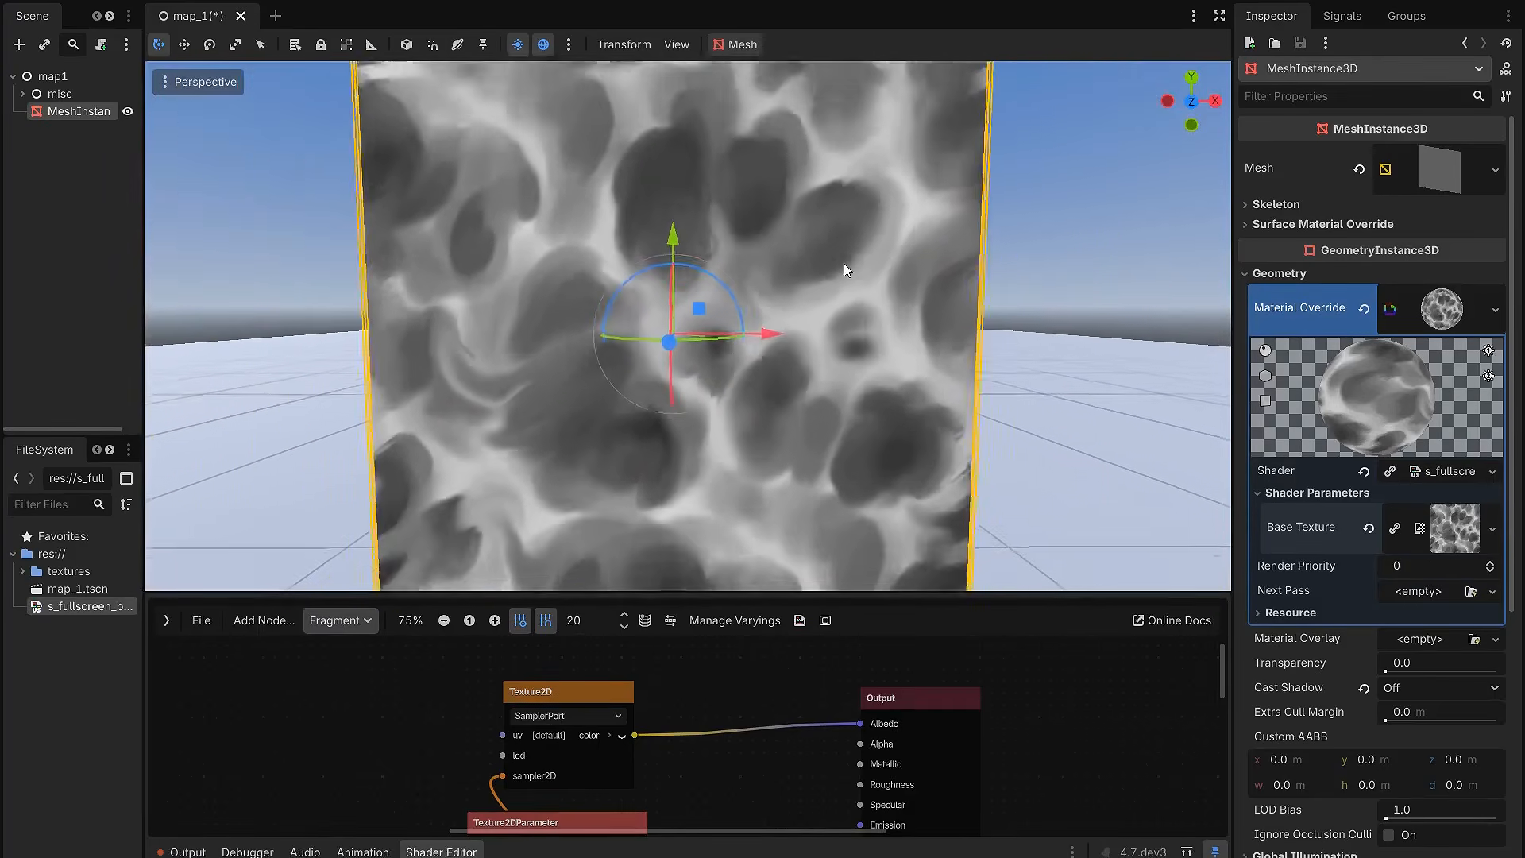
Step: Add a ScreenUV input node to the fragment graph and place it ahead of the Texture2D node with space between them
{"action": "left_click_drag", "start_coordinate": [800, 598], "coordinate": [776, 449]}
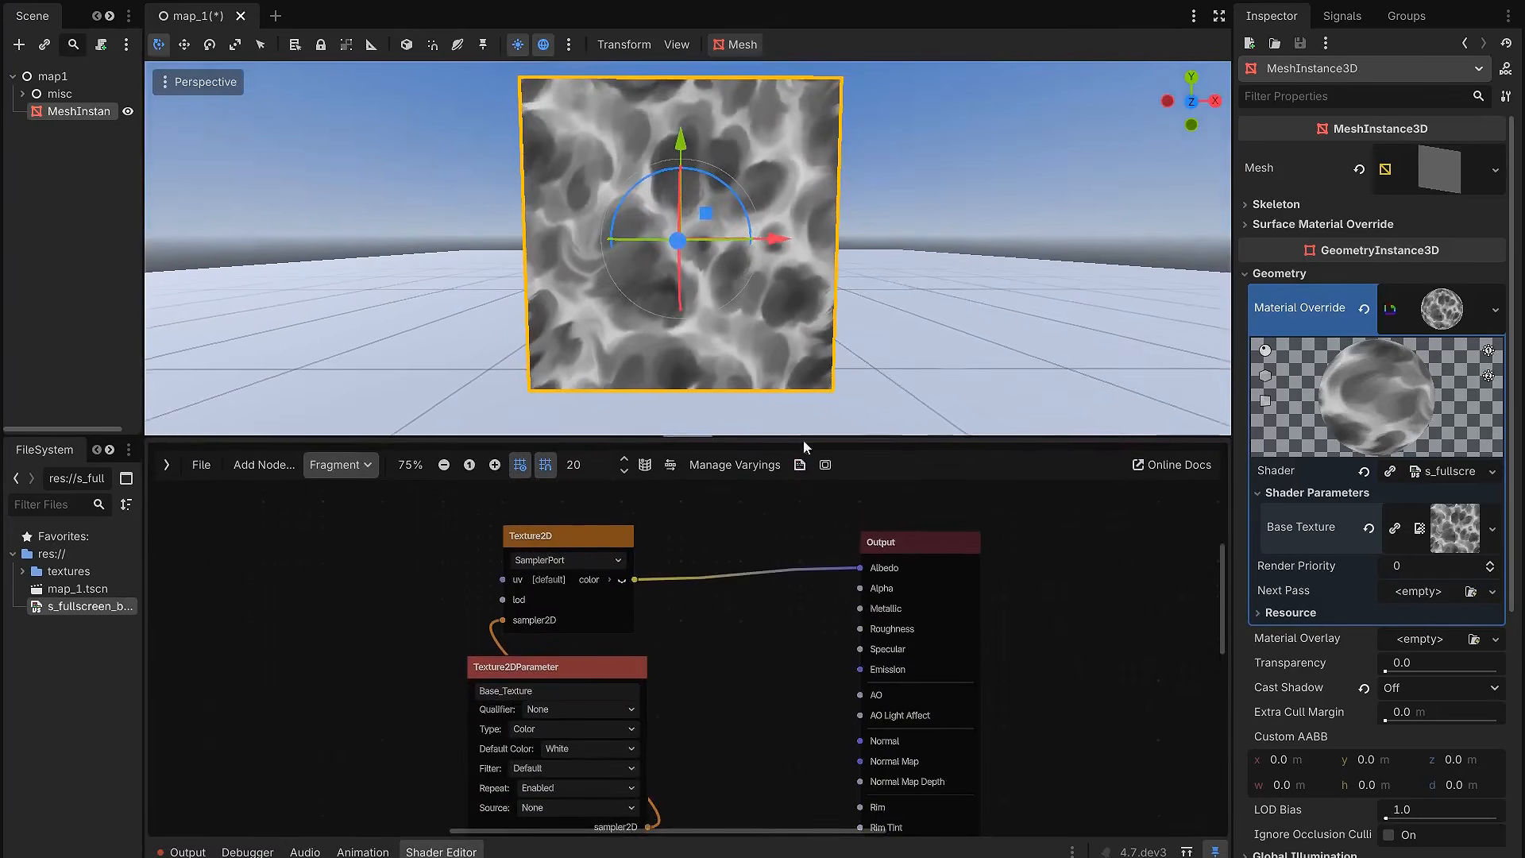
{"action": "middle_click_drag", "start_coordinate": [771, 534], "coordinate": [977, 549]}
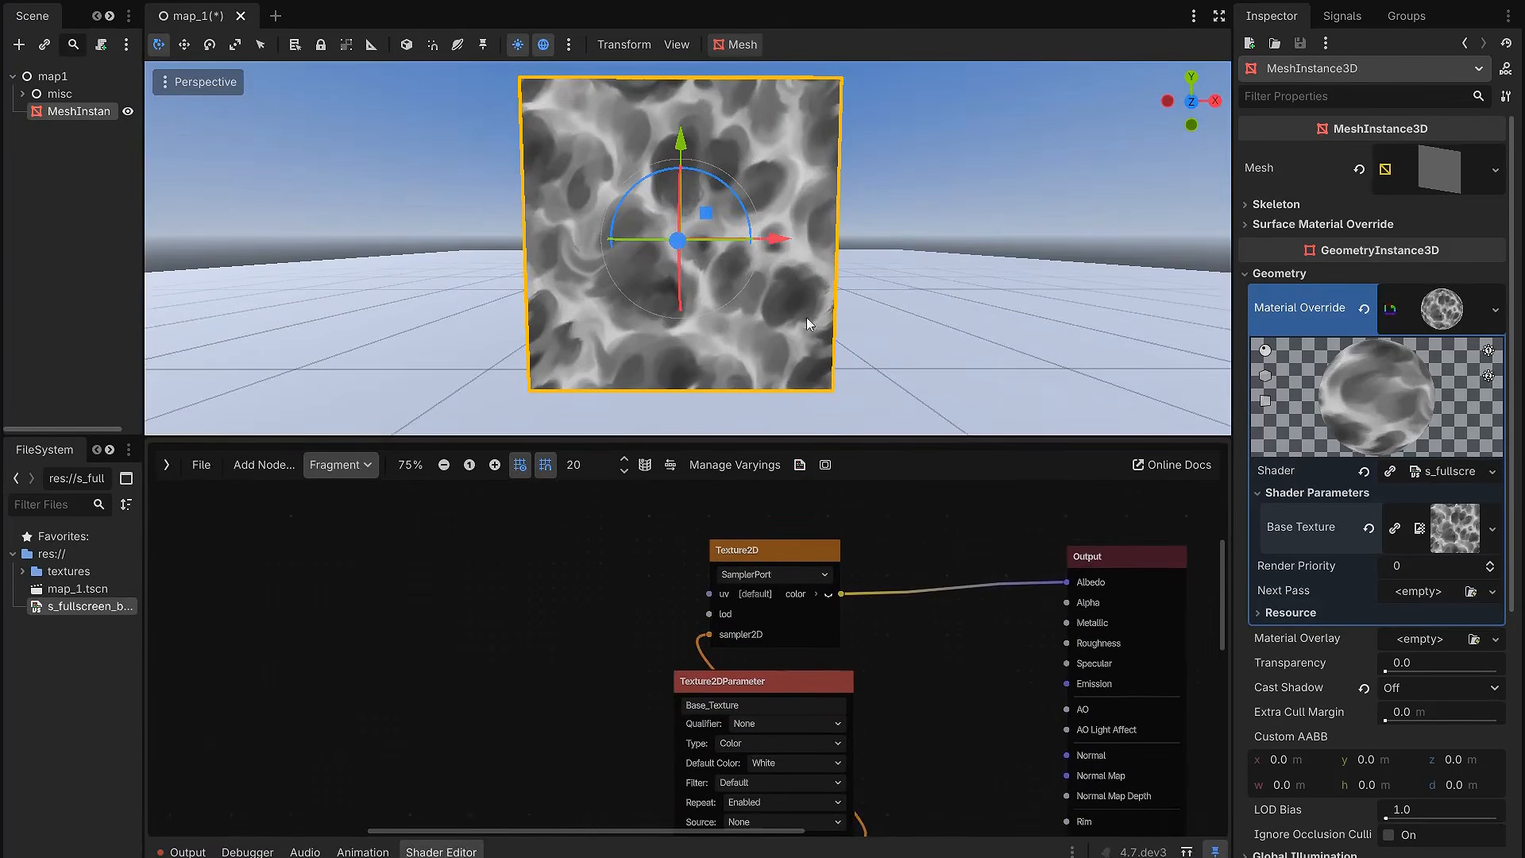
{"action": "scroll", "coordinate": [606, 579], "scroll_direction": "up", "scroll_amount": 1}
{"action": "right_click", "coordinate": [537, 582]}
{"action": "key", "text": "Escape"}
{"action": "right_click", "coordinate": [472, 577]}
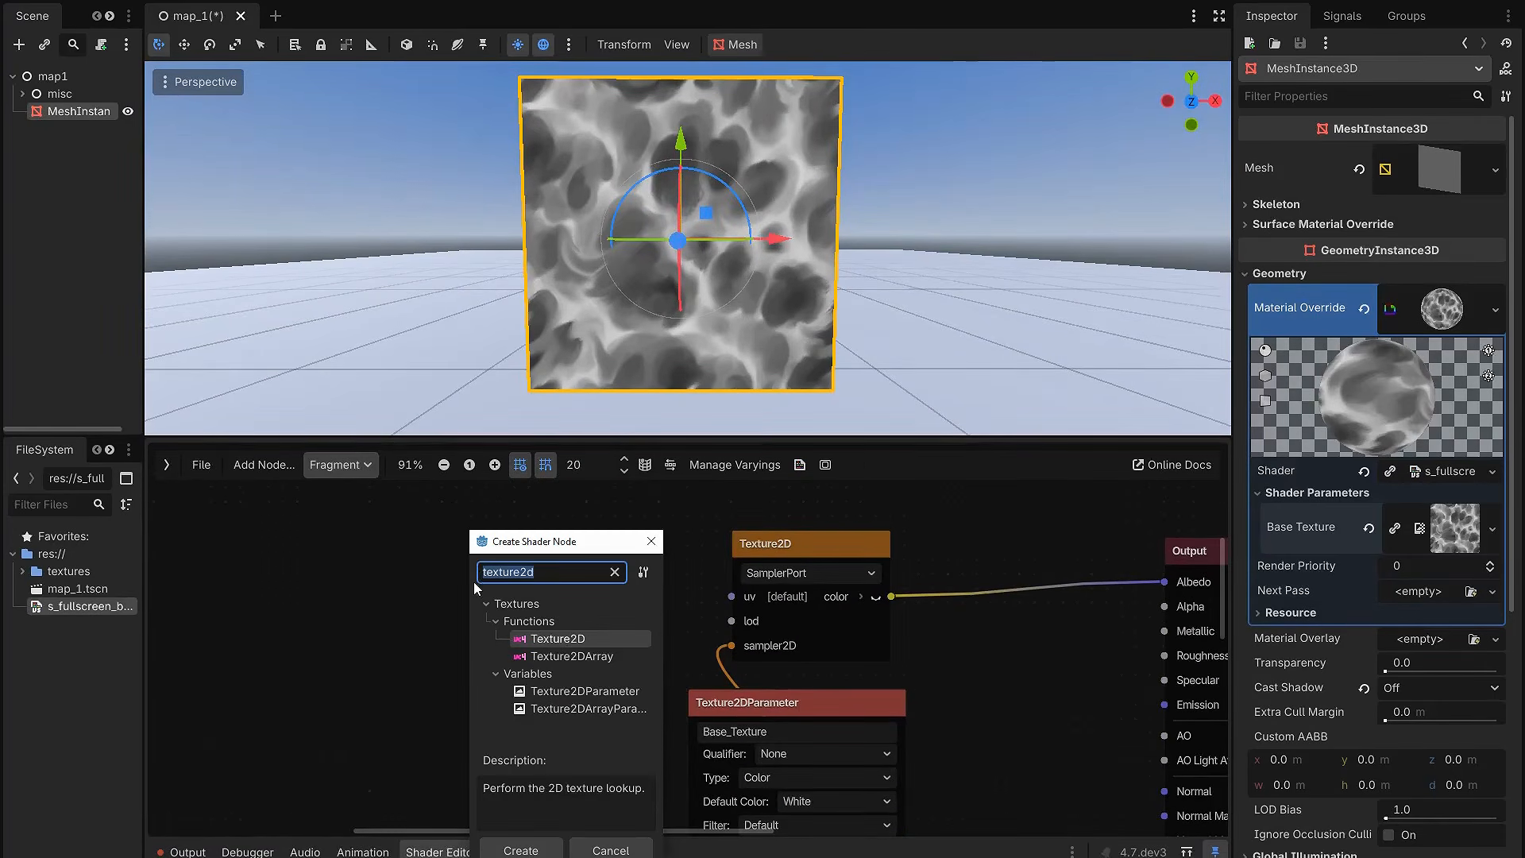
{"action": "type", "text": "screen"}
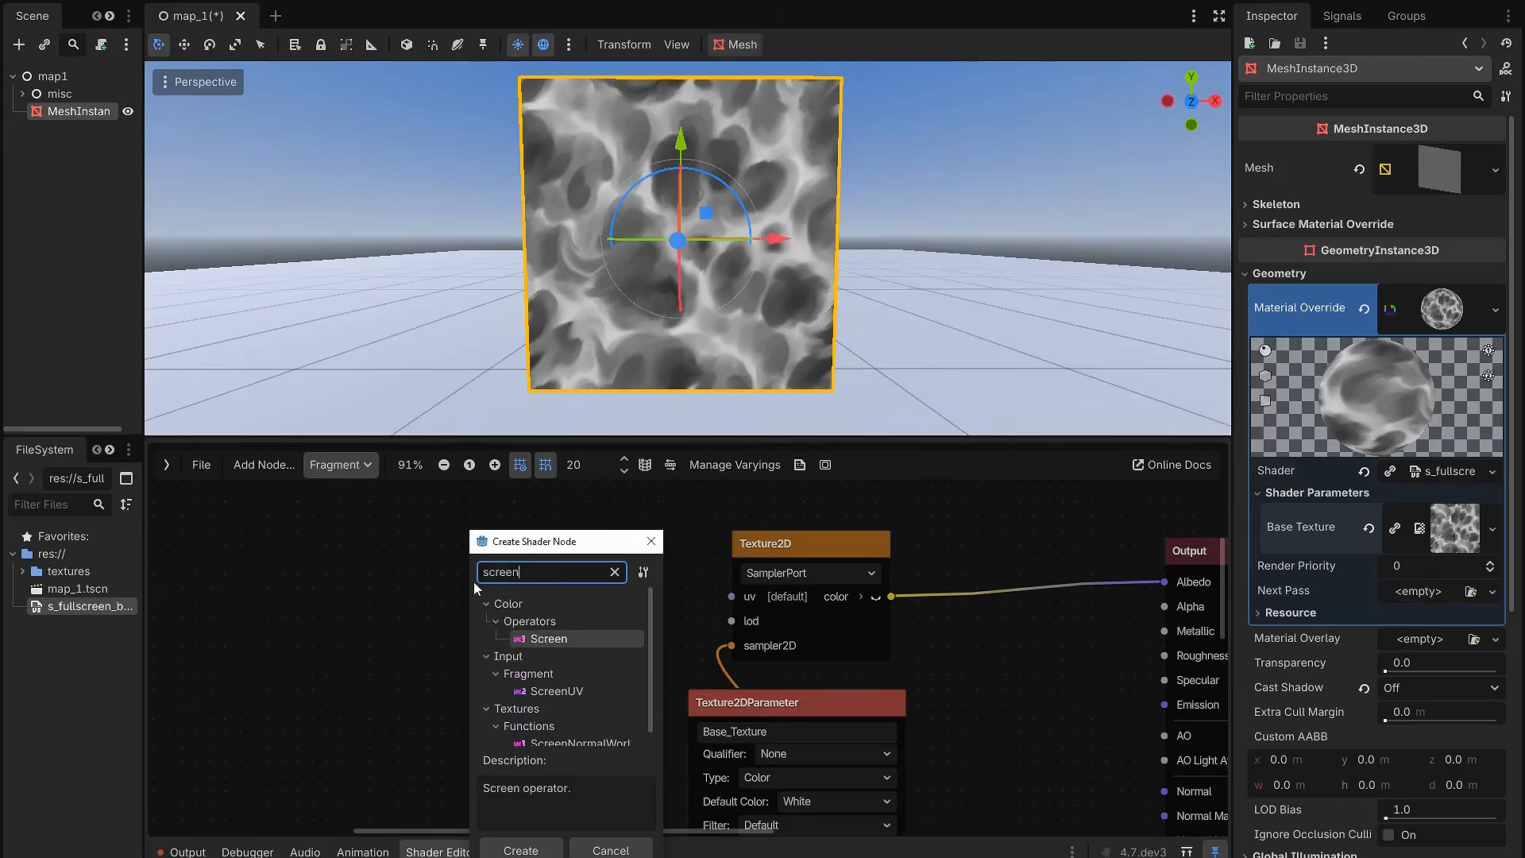
{"action": "left_click", "coordinate": [565, 691]}
{"action": "double_click", "coordinate": [567, 694]}
{"action": "left_click_drag", "start_coordinate": [580, 598], "coordinate": [470, 572]}
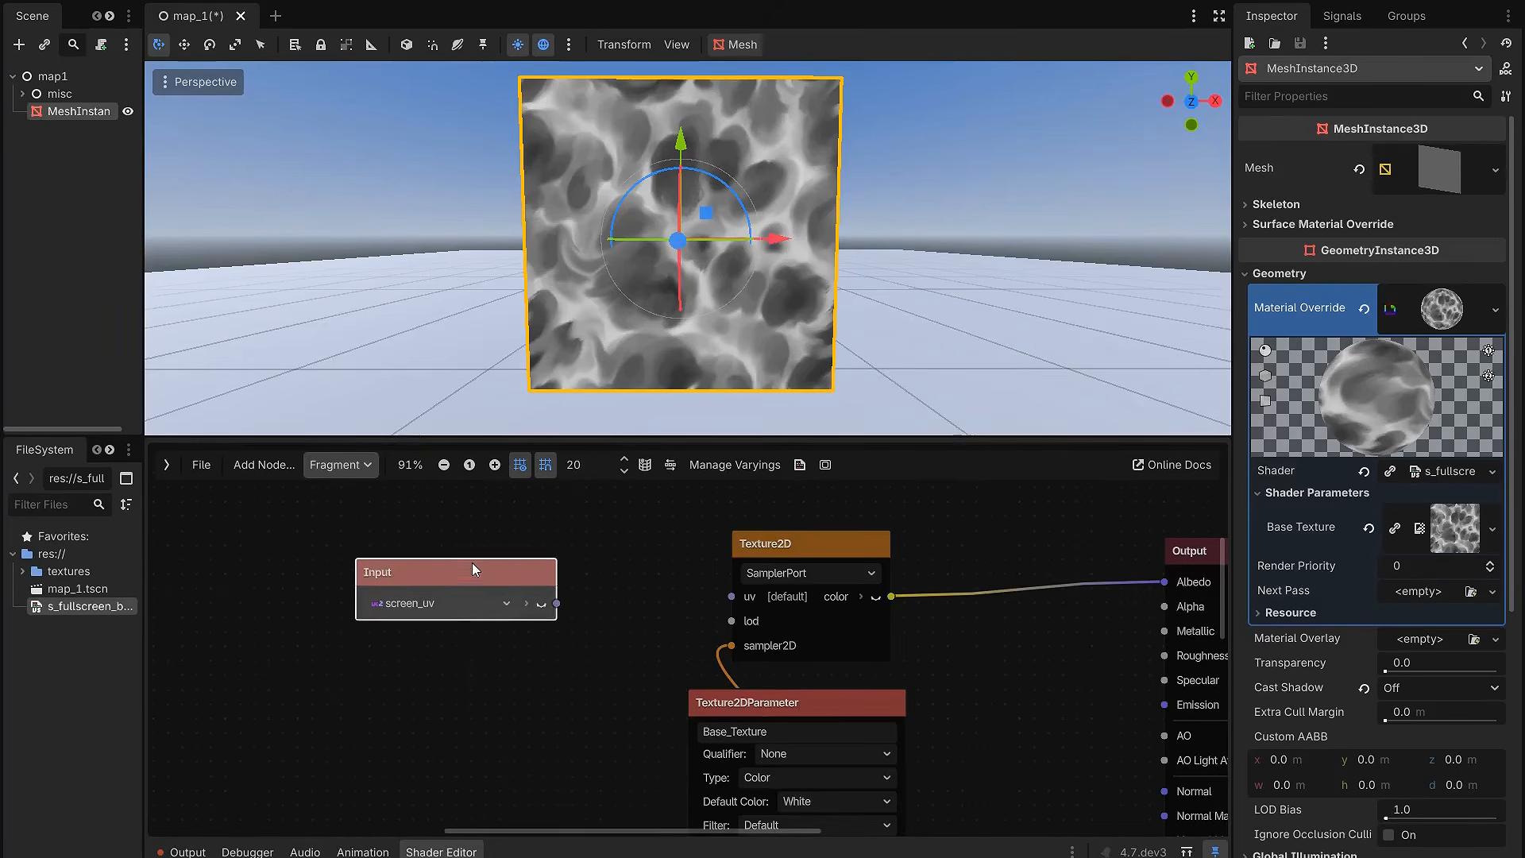
Step: Connect the screen_uv input to the Texture2D node's uv
{"action": "left_click_drag", "start_coordinate": [593, 439], "coordinate": [596, 595]}
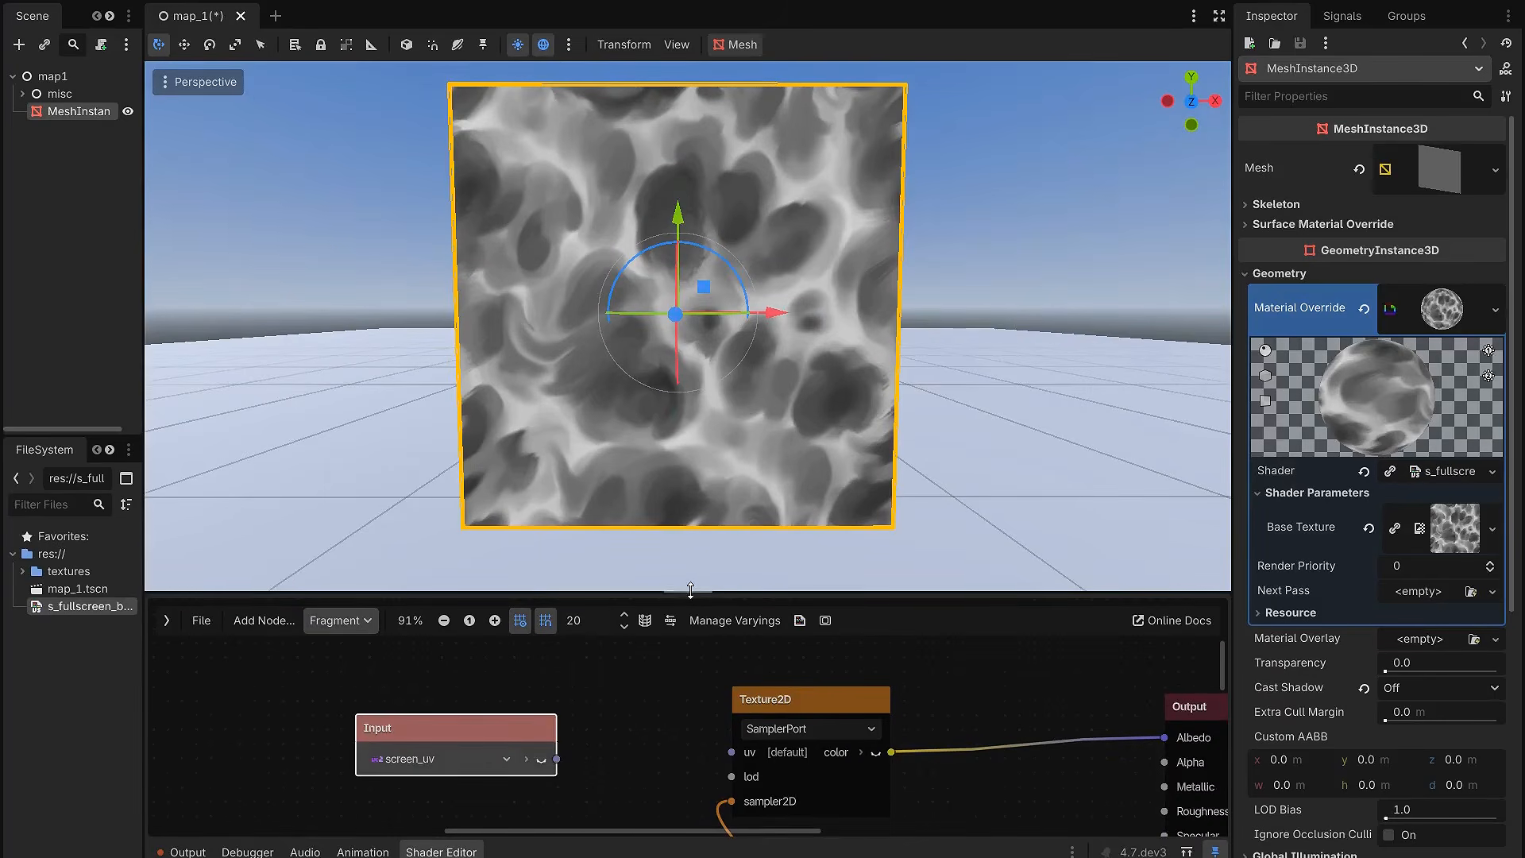
{"action": "left_click_drag", "start_coordinate": [690, 595], "coordinate": [683, 399]}
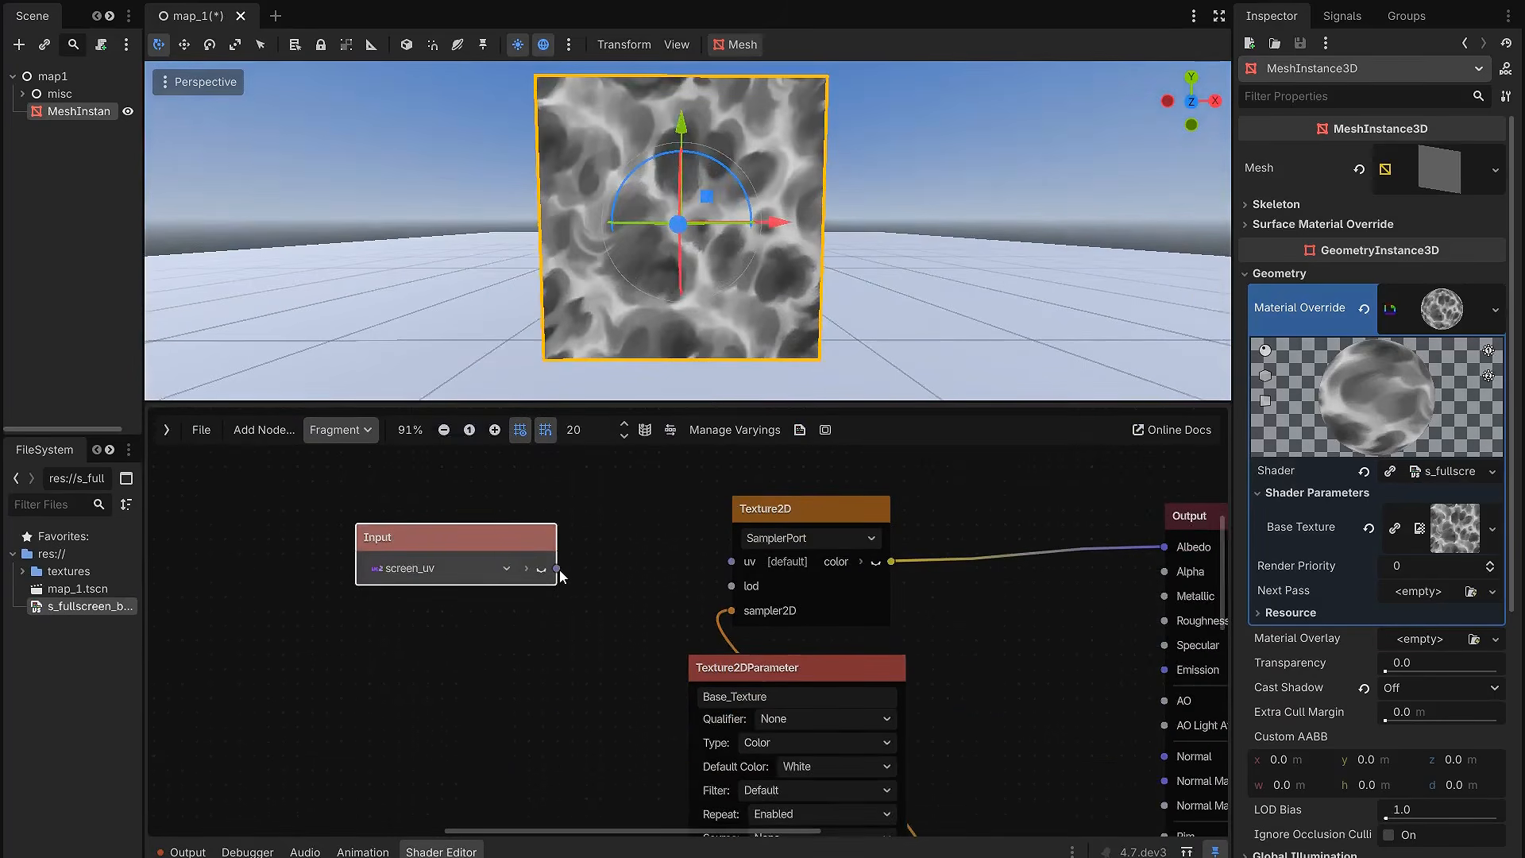
{"action": "left_click_drag", "start_coordinate": [558, 569], "coordinate": [731, 562]}
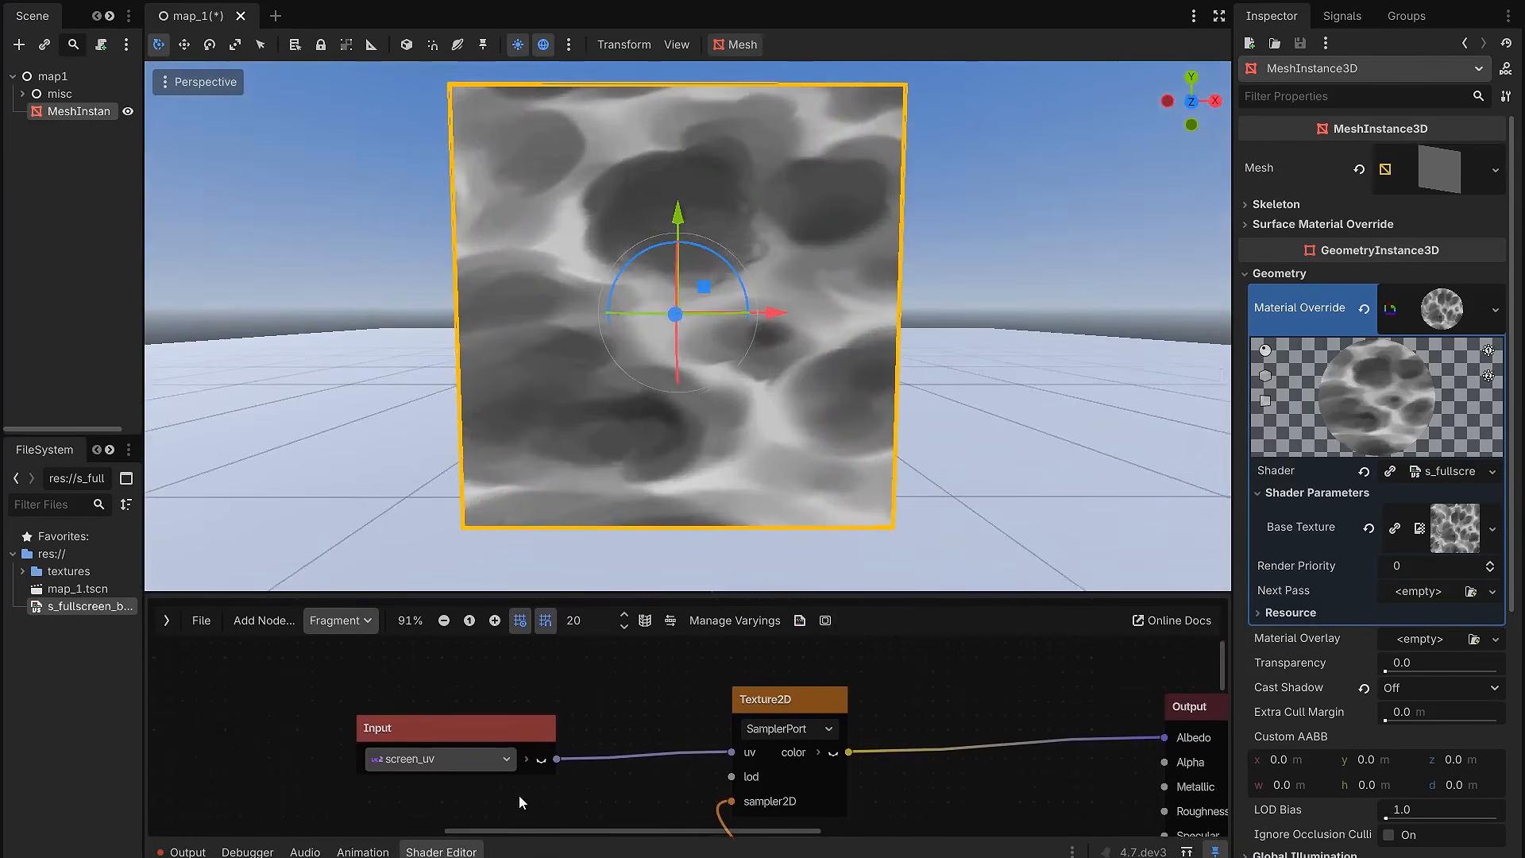
Step: Examine how the screen-space texture on the quad behaves as the camera moves nearer and farther
{"action": "scroll", "coordinate": [855, 431], "scroll_direction": "down", "scroll_amount": 3}
{"action": "mouse_move", "coordinate": [855, 430]}
{"action": "middle_mouse_down"}
{"action": "mouse_move", "coordinate": [640, 460]}
{"action": "mouse_move", "coordinate": [909, 426]}
{"action": "mouse_move", "coordinate": [780, 433]}
{"action": "mouse_move", "coordinate": [860, 441]}
{"action": "middle_mouse_up"}
{"action": "scroll", "coordinate": [865, 431], "scroll_direction": "up", "scroll_amount": 6}
{"action": "scroll", "coordinate": [894, 421], "scroll_direction": "up", "scroll_amount": 7}
{"action": "scroll", "coordinate": [891, 421], "scroll_direction": "down", "scroll_amount": 8}
{"action": "scroll", "coordinate": [826, 428], "scroll_direction": "up", "scroll_amount": 10}
{"action": "scroll", "coordinate": [858, 437], "scroll_direction": "down", "scroll_amount": 3}
{"action": "scroll", "coordinate": [856, 437], "scroll_direction": "up", "scroll_amount": 3}
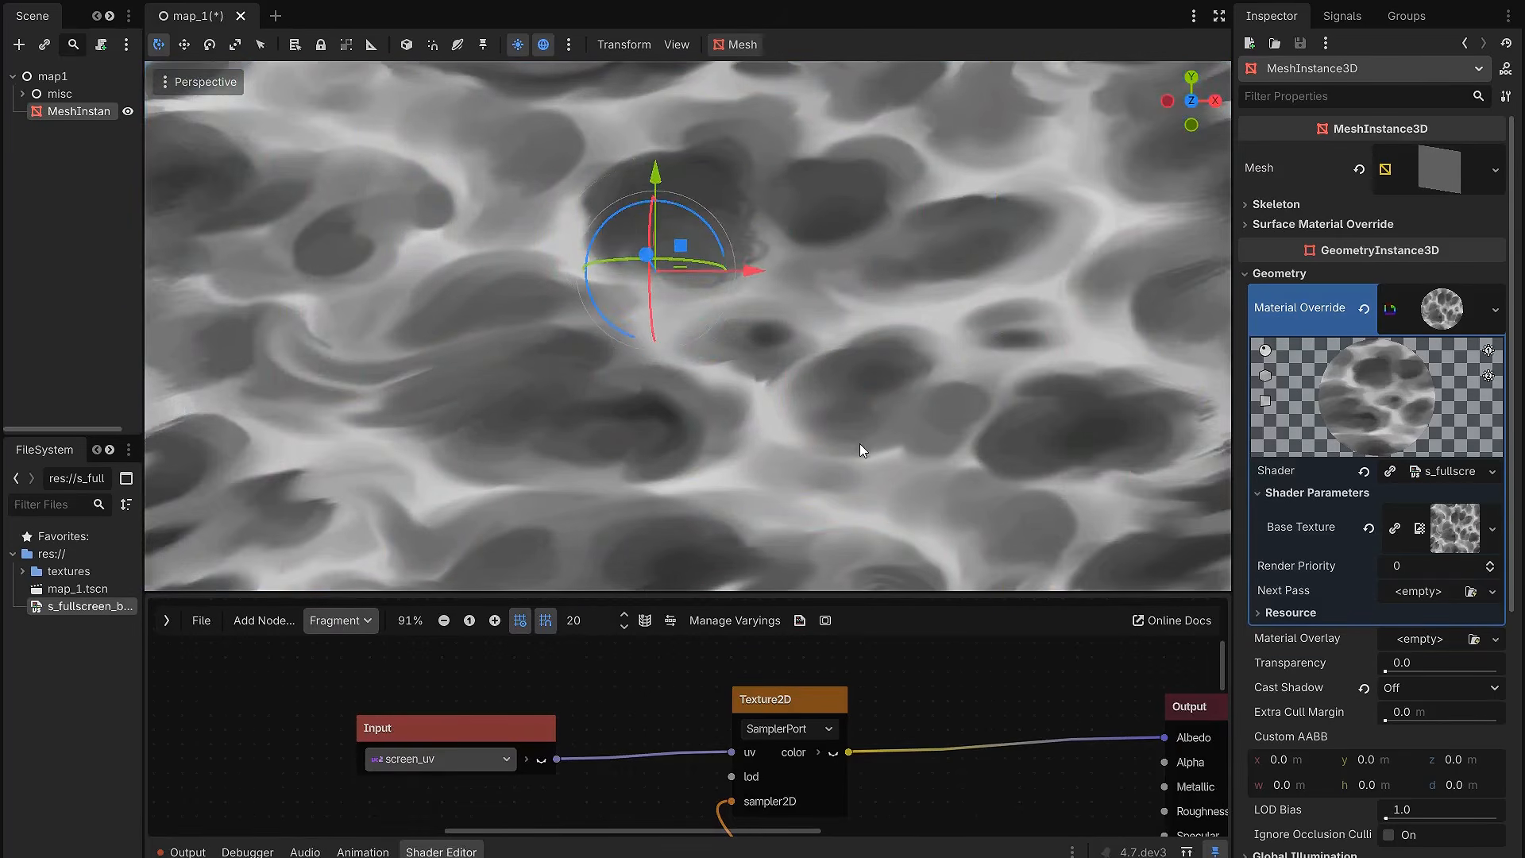
Step: Show the color output preview on the Texture2D node
{"action": "left_click_drag", "start_coordinate": [856, 592], "coordinate": [898, 387]}
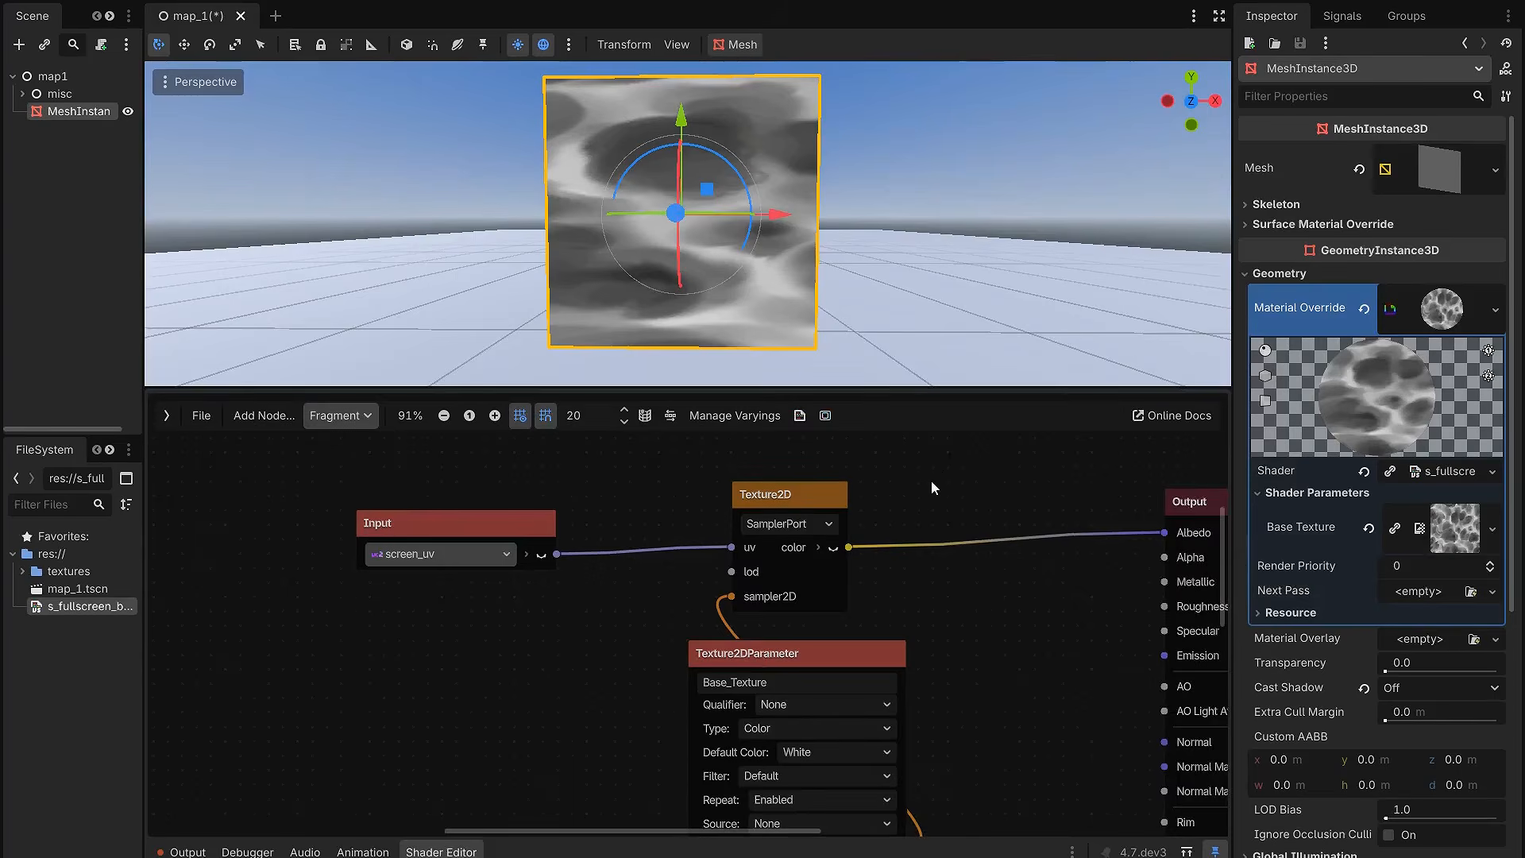
{"action": "left_click", "coordinate": [833, 548]}
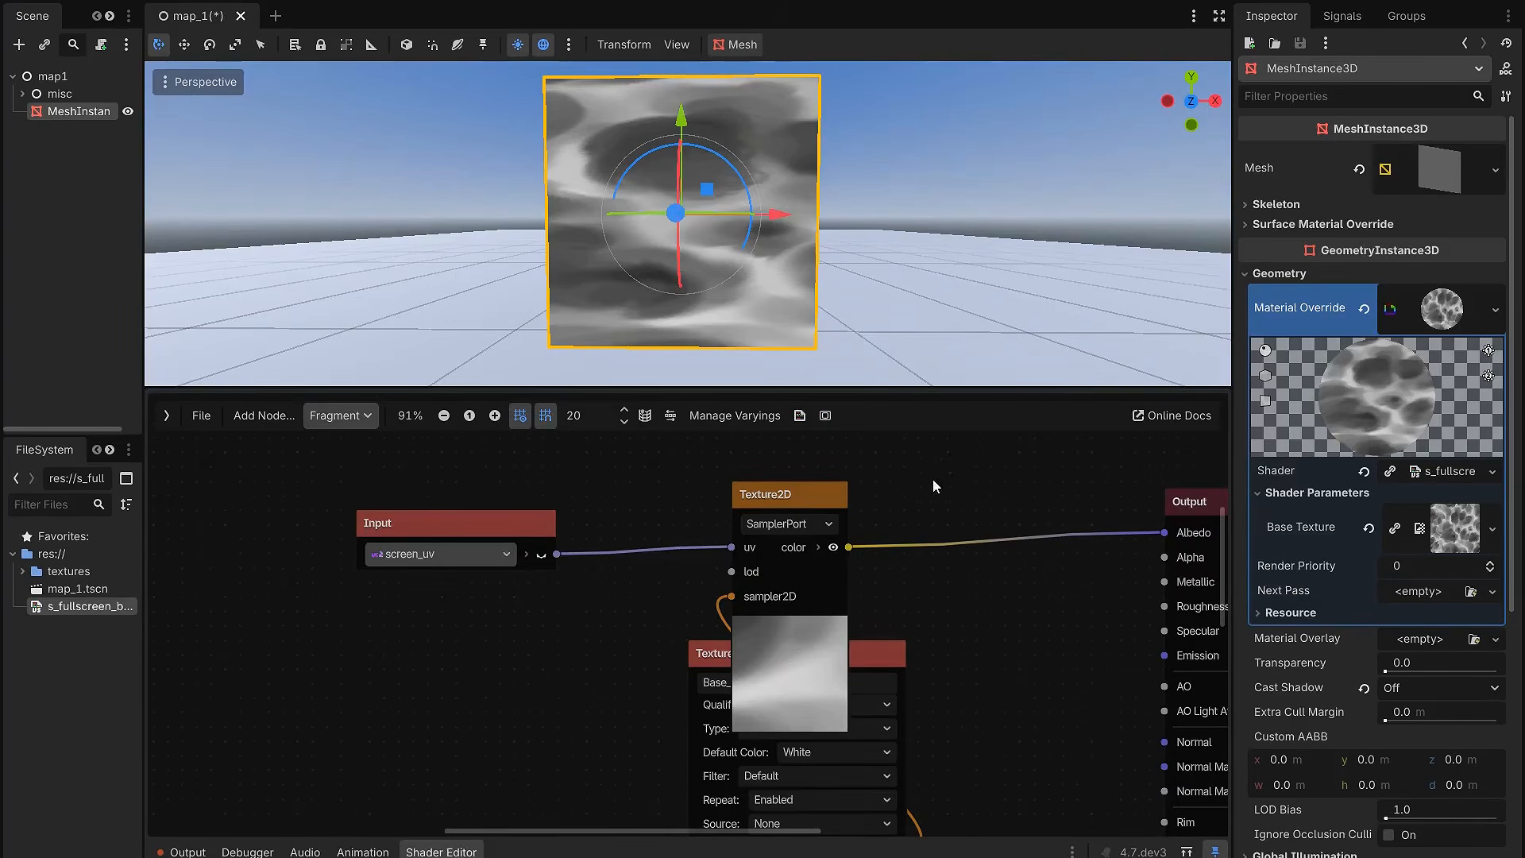
{"action": "middle_click_drag", "start_coordinate": [961, 300], "coordinate": [900, 309]}
Step: Disconnect screen_uv from the Texture2D node and spread the graph nodes apart, with Base_Texture below the preview
{"action": "scroll", "coordinate": [938, 613], "scroll_direction": "down", "scroll_amount": 5}
{"action": "middle_click_drag", "start_coordinate": [937, 613], "coordinate": [815, 603]}
{"action": "scroll", "coordinate": [815, 603], "scroll_direction": "up", "scroll_amount": 3}
{"action": "left_click_drag", "start_coordinate": [607, 522], "coordinate": [585, 568]}
{"action": "scroll", "coordinate": [584, 567], "scroll_direction": "down", "scroll_amount": 3}
{"action": "middle_click_drag", "start_coordinate": [564, 586], "coordinate": [594, 584]}
{"action": "scroll", "coordinate": [595, 585], "scroll_direction": "up", "scroll_amount": 1}
{"action": "left_click_drag", "start_coordinate": [453, 516], "coordinate": [300, 501]}
{"action": "left_click_drag", "start_coordinate": [848, 731], "coordinate": [546, 513]}
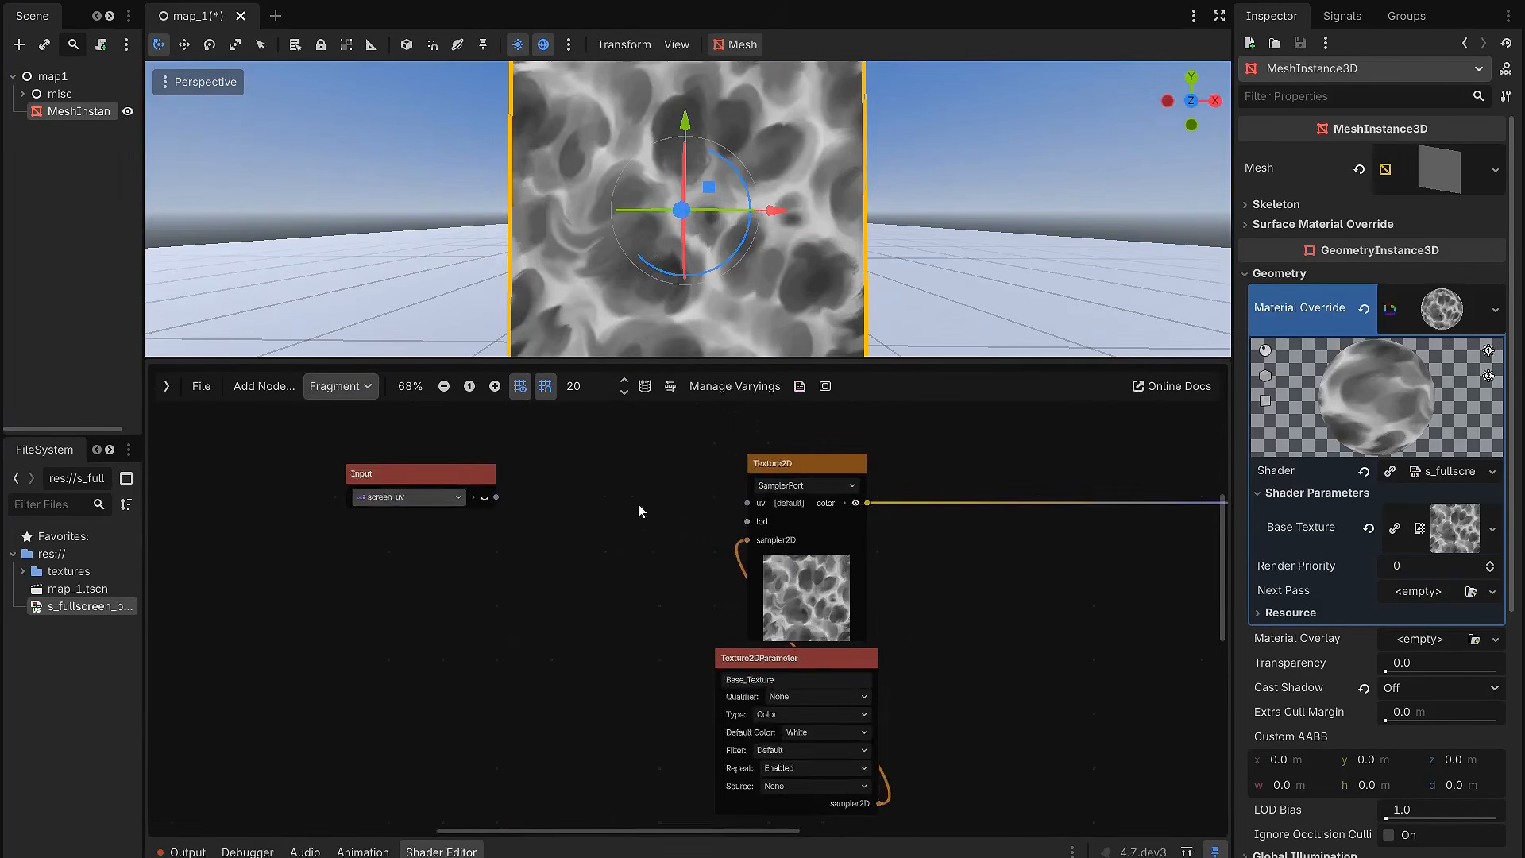
Step: Add a UVPolarCoord node between the screen_uv and Texture2D nodes and connect its output to the Texture2D uv
{"action": "scroll", "coordinate": [604, 507], "scroll_direction": "up", "scroll_amount": 1}
{"action": "key", "text": "space"}
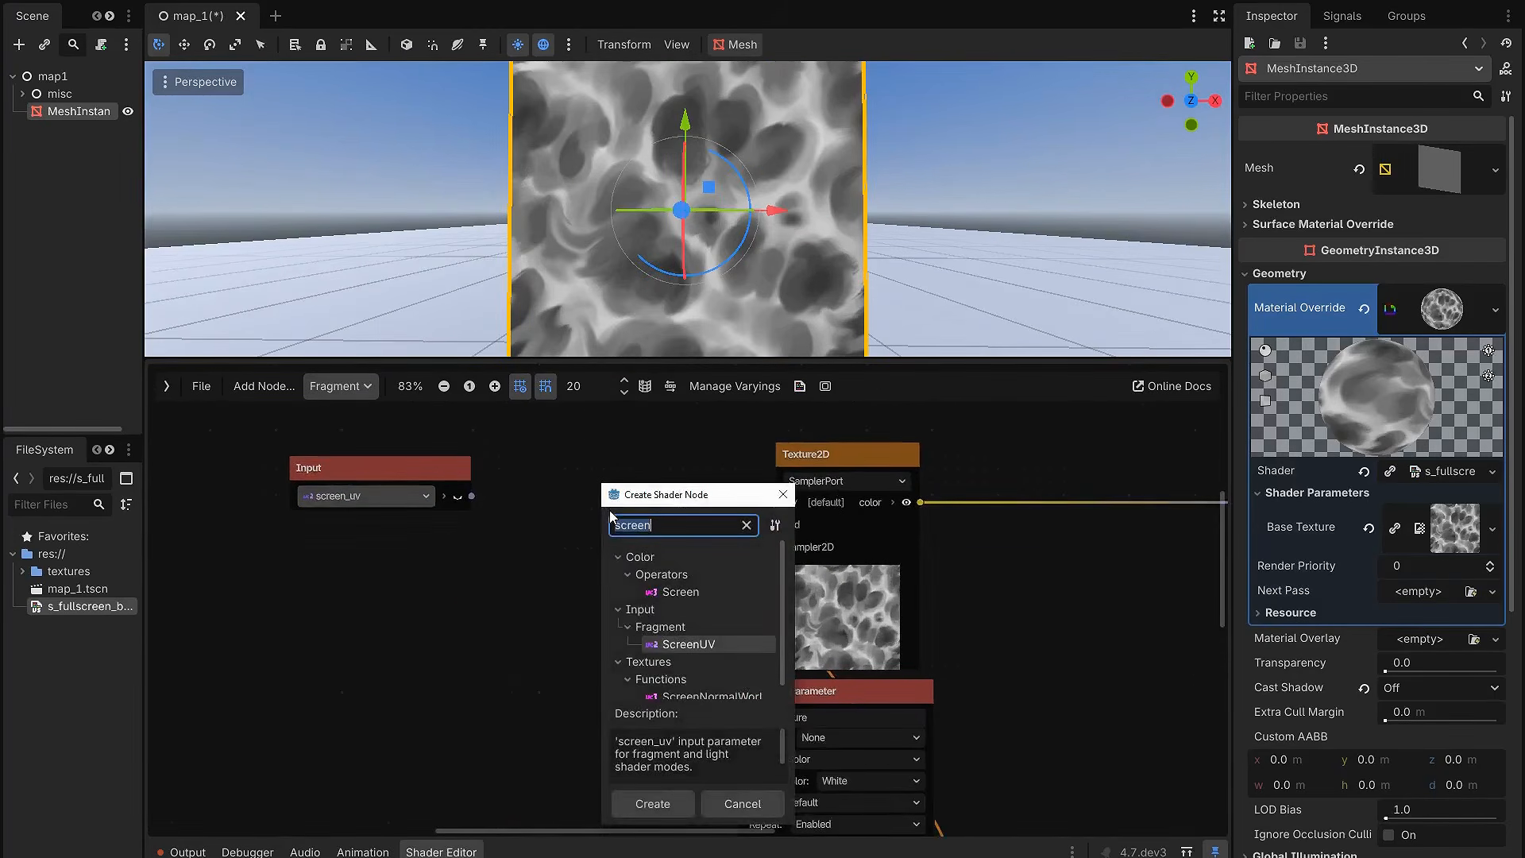
{"action": "type", "text": "uvp"}
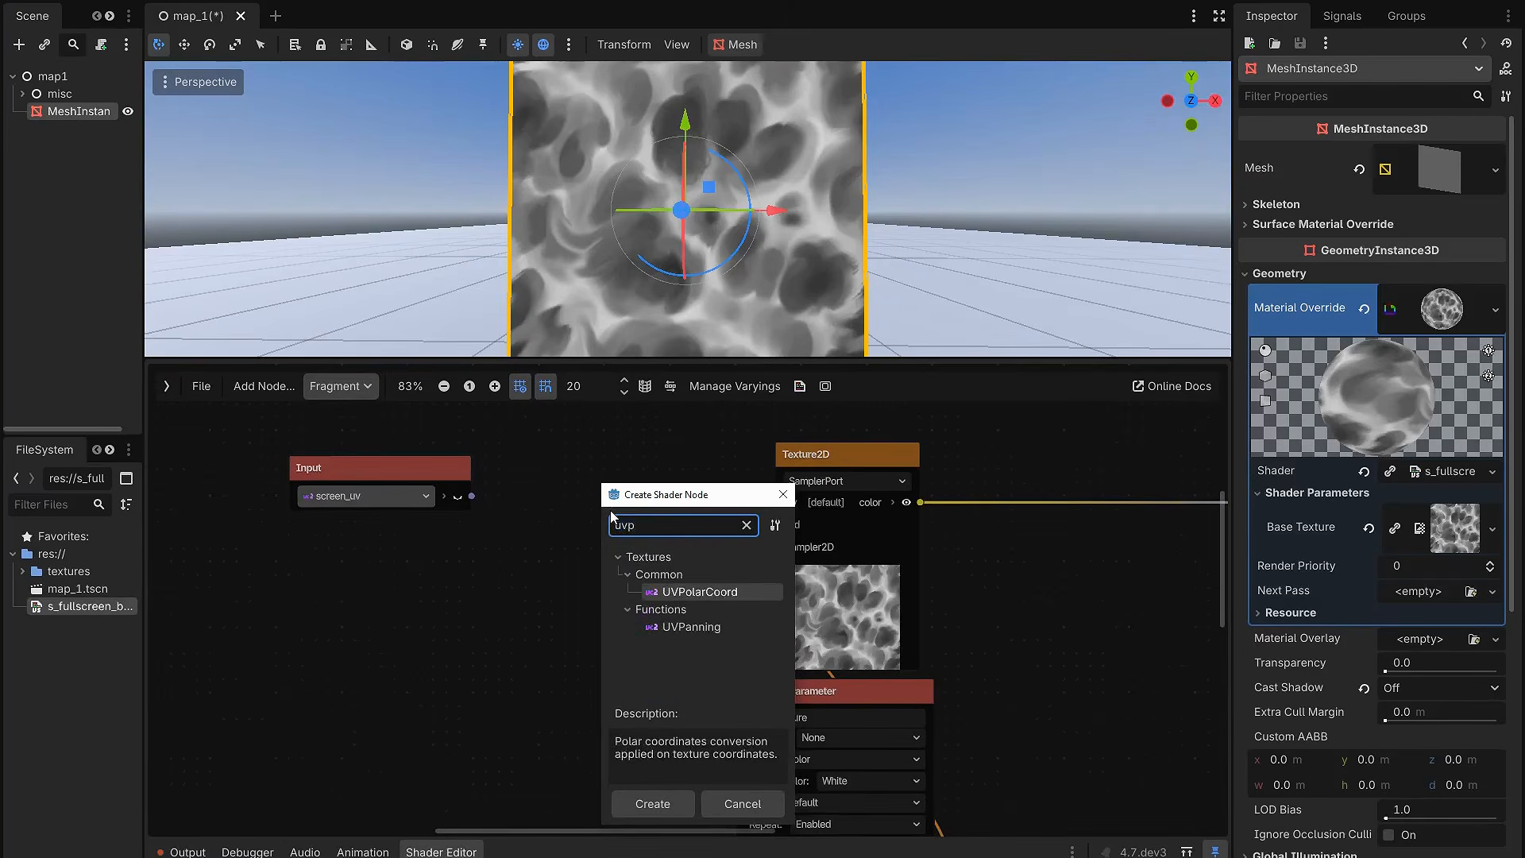
{"action": "double_click", "coordinate": [699, 592]}
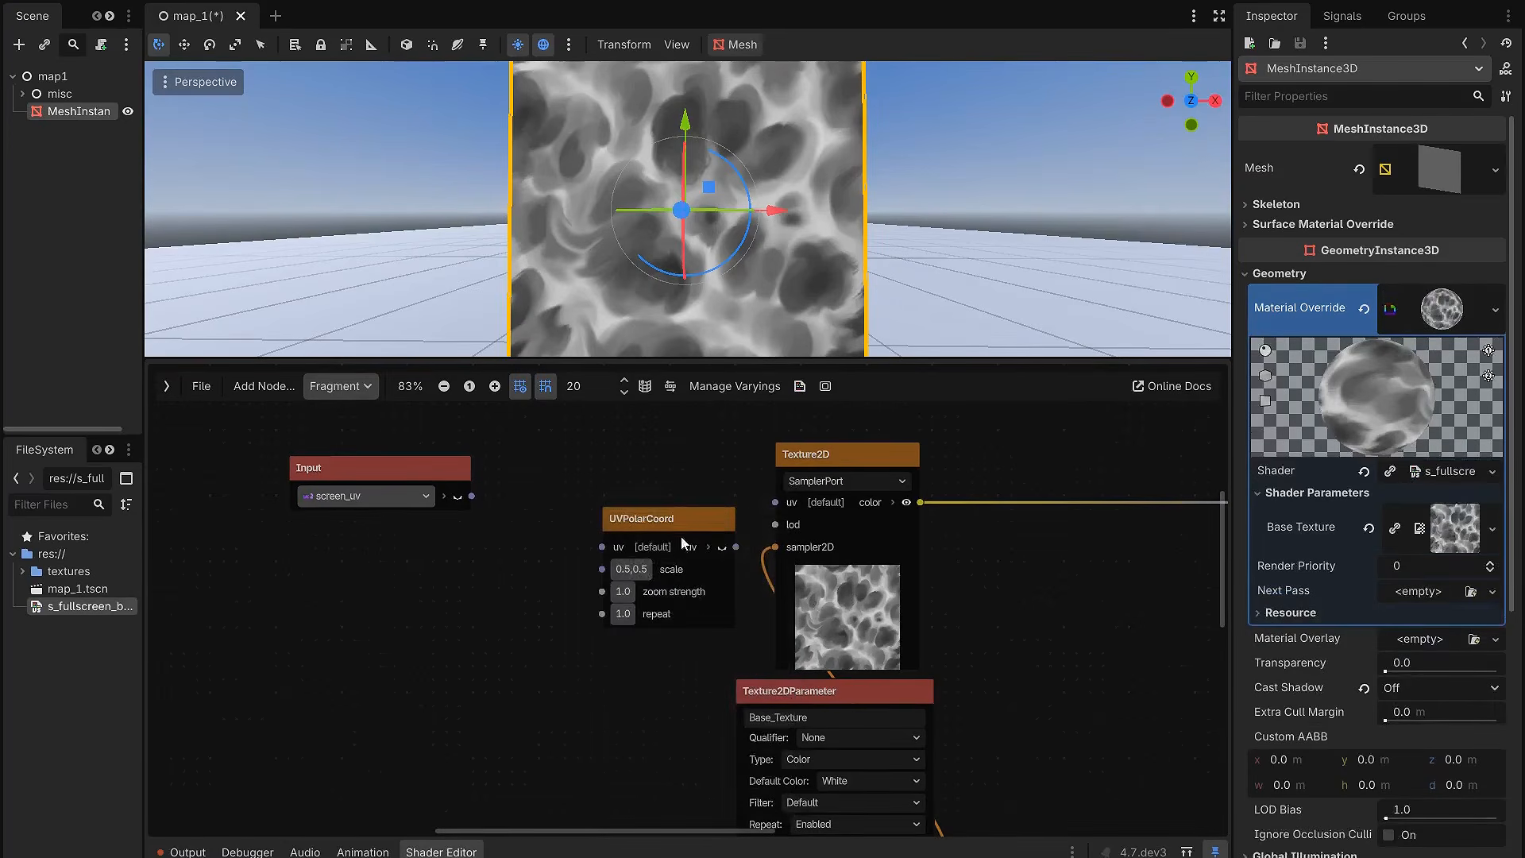
{"action": "left_click_drag", "start_coordinate": [672, 517], "coordinate": [636, 478]}
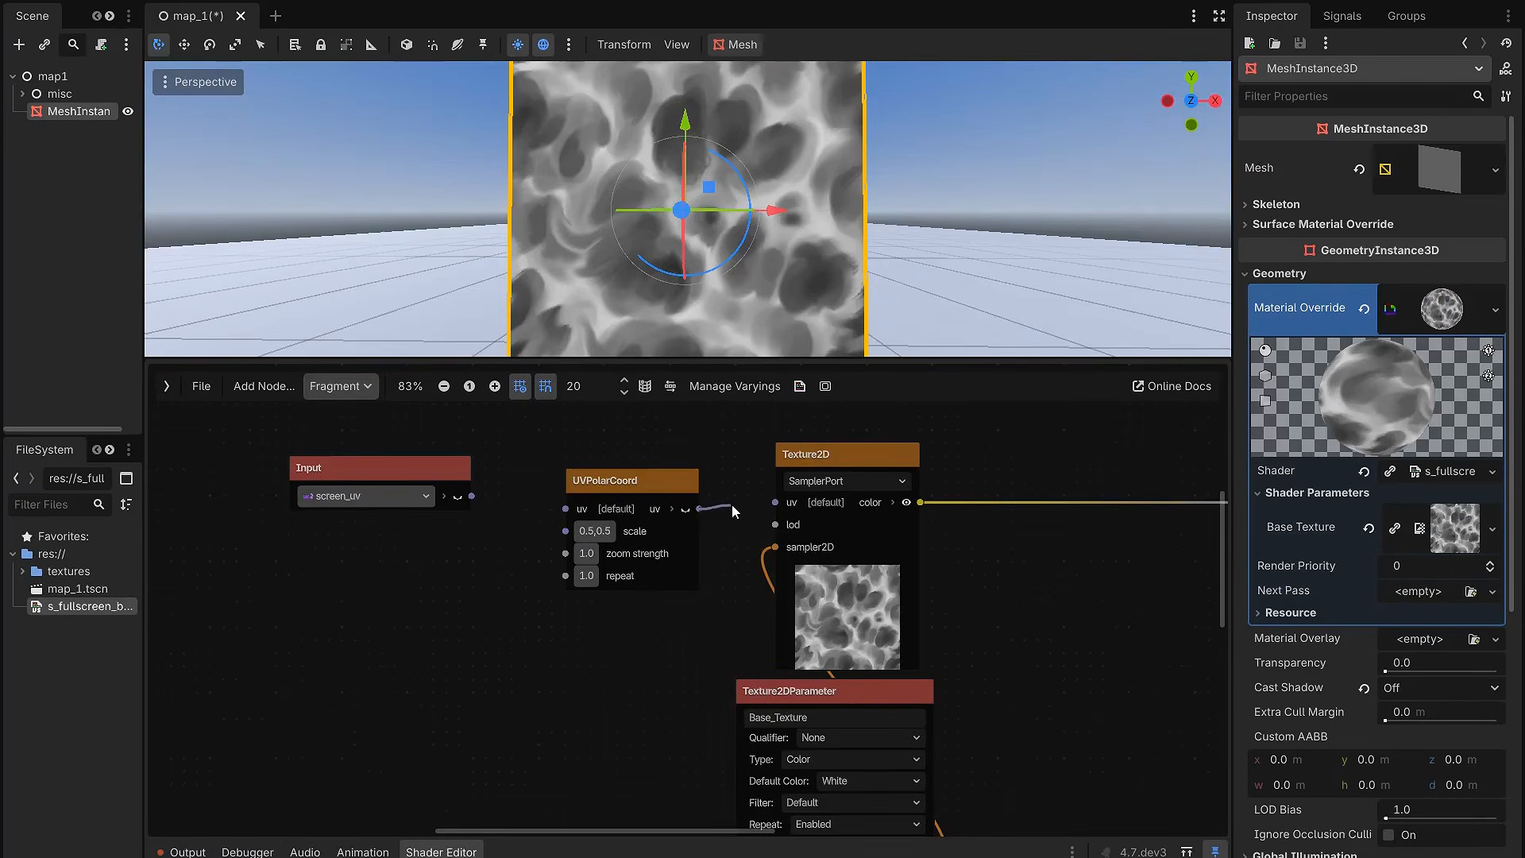
{"action": "left_click_drag", "start_coordinate": [769, 504], "coordinate": [770, 502]}
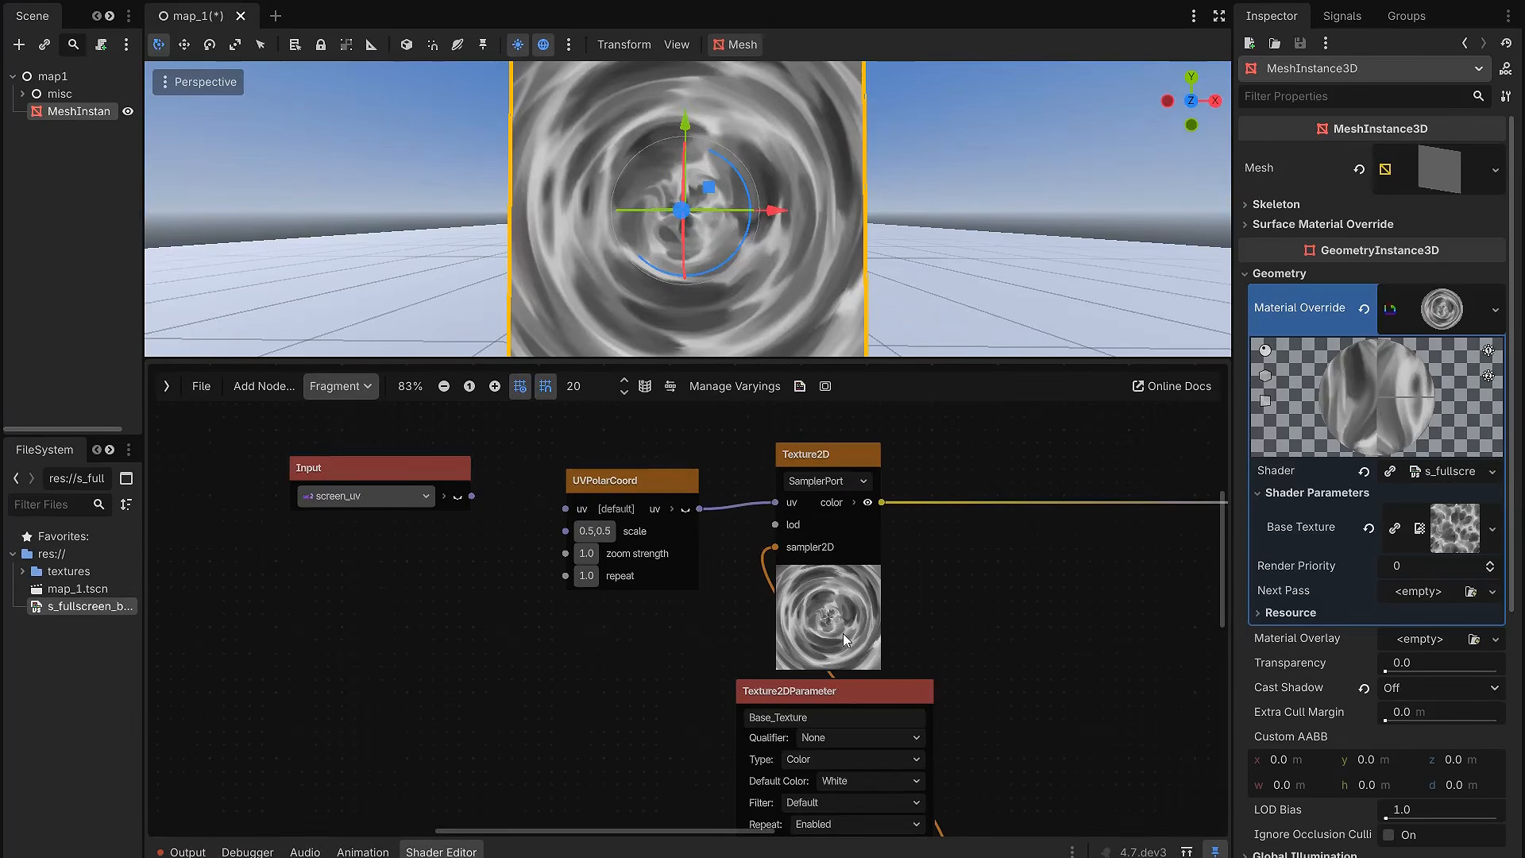
{"action": "left_click_drag", "start_coordinate": [675, 481], "coordinate": [661, 467]}
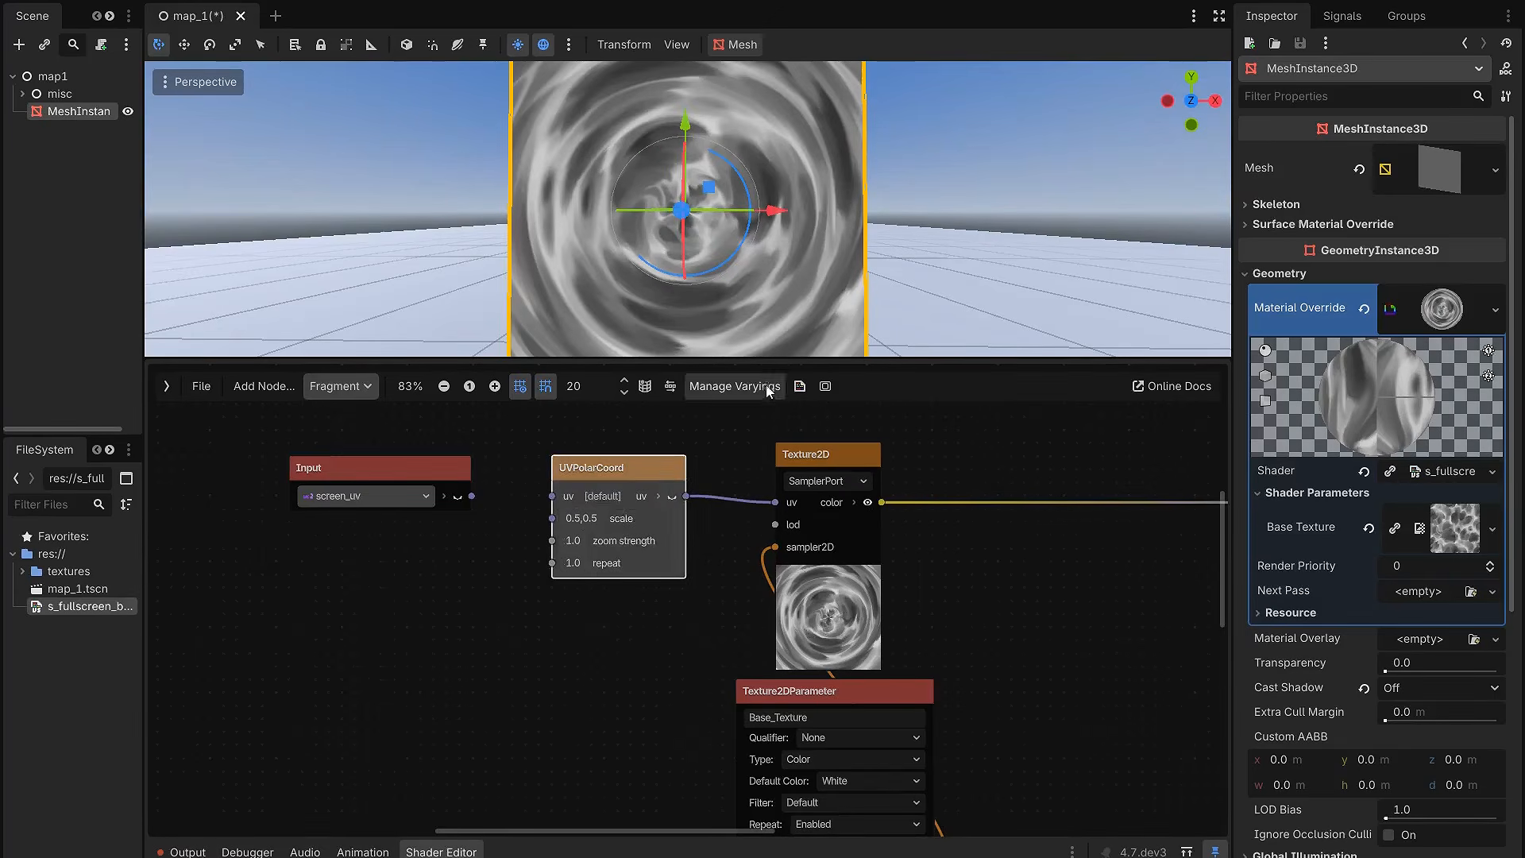
{"action": "left_click_drag", "start_coordinate": [765, 362], "coordinate": [768, 423]}
{"action": "scroll", "coordinate": [688, 625], "scroll_direction": "up", "scroll_amount": 1}
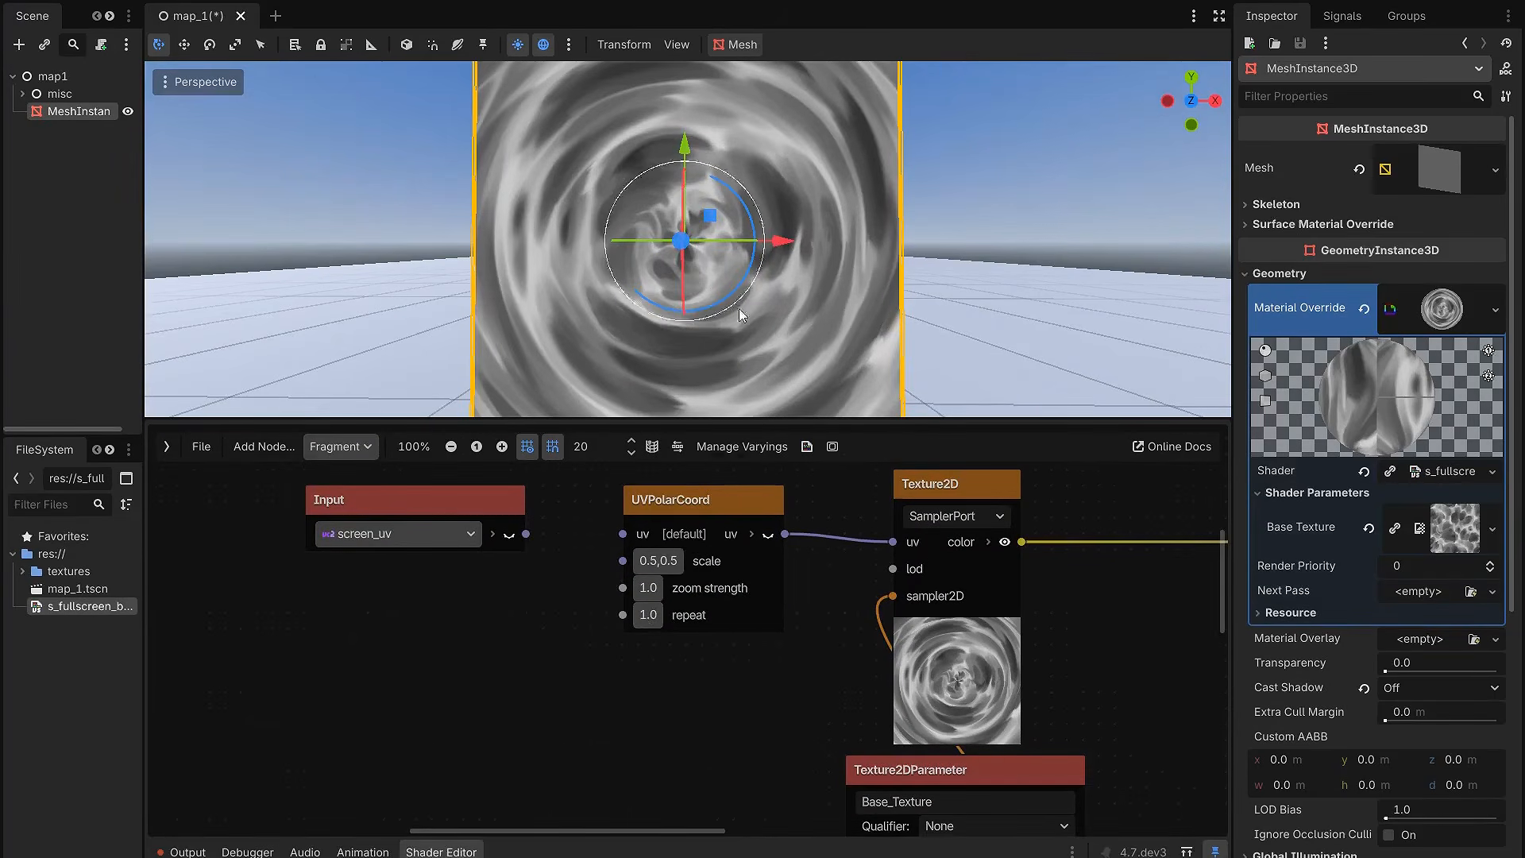
{"action": "left_click", "coordinate": [656, 605]}
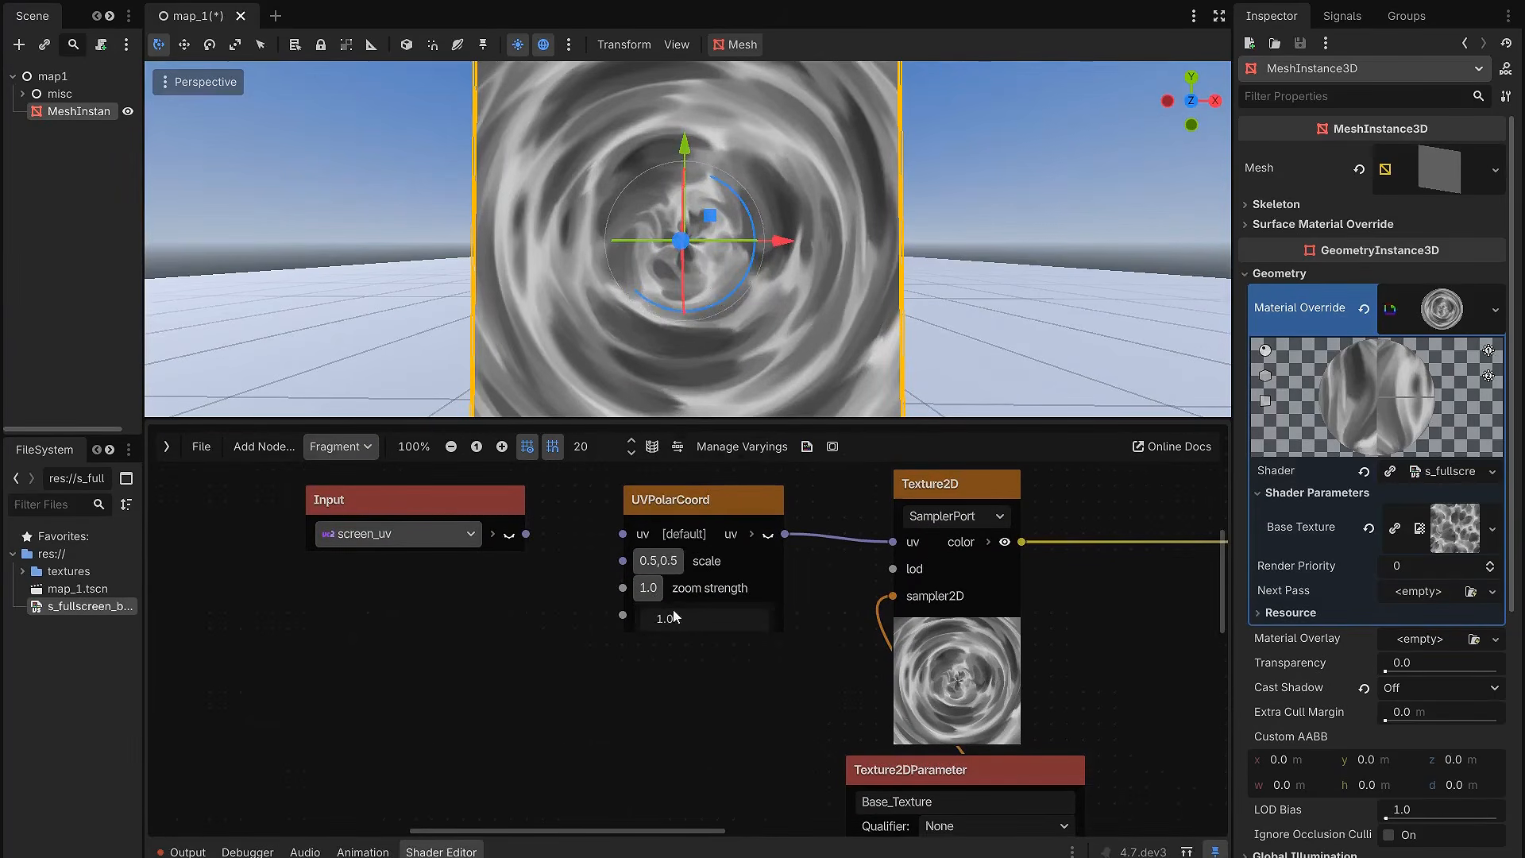
{"action": "left_click", "coordinate": [589, 650]}
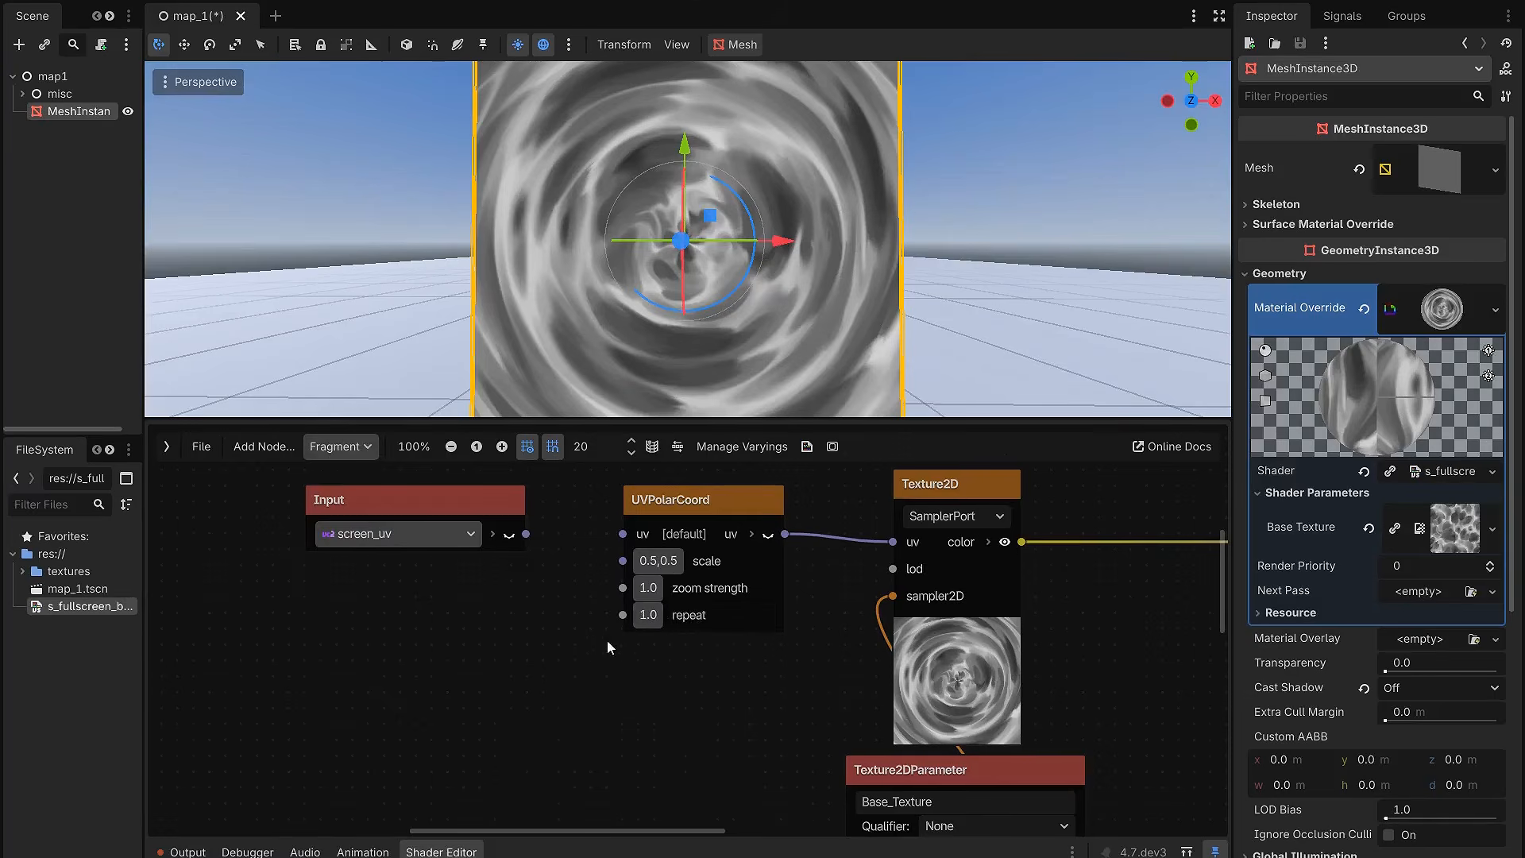
Step: Add a FloatParameter named ZoomStrenght below the screen_uv input and enable its default value at 1.0
{"action": "middle_click_drag", "start_coordinate": [678, 614], "coordinate": [755, 620]}
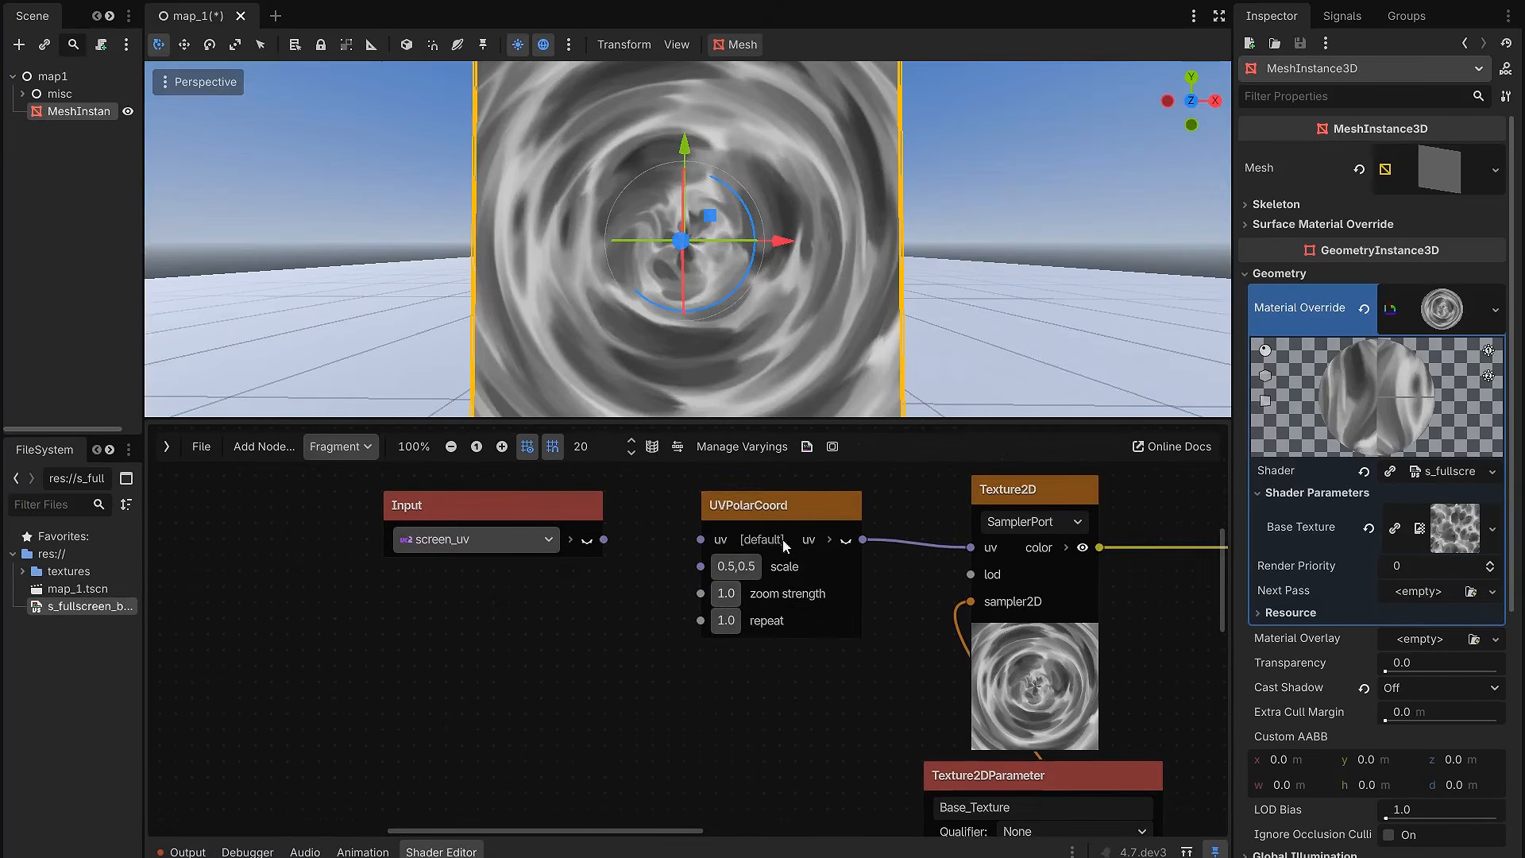
{"action": "right_click", "coordinate": [469, 669]}
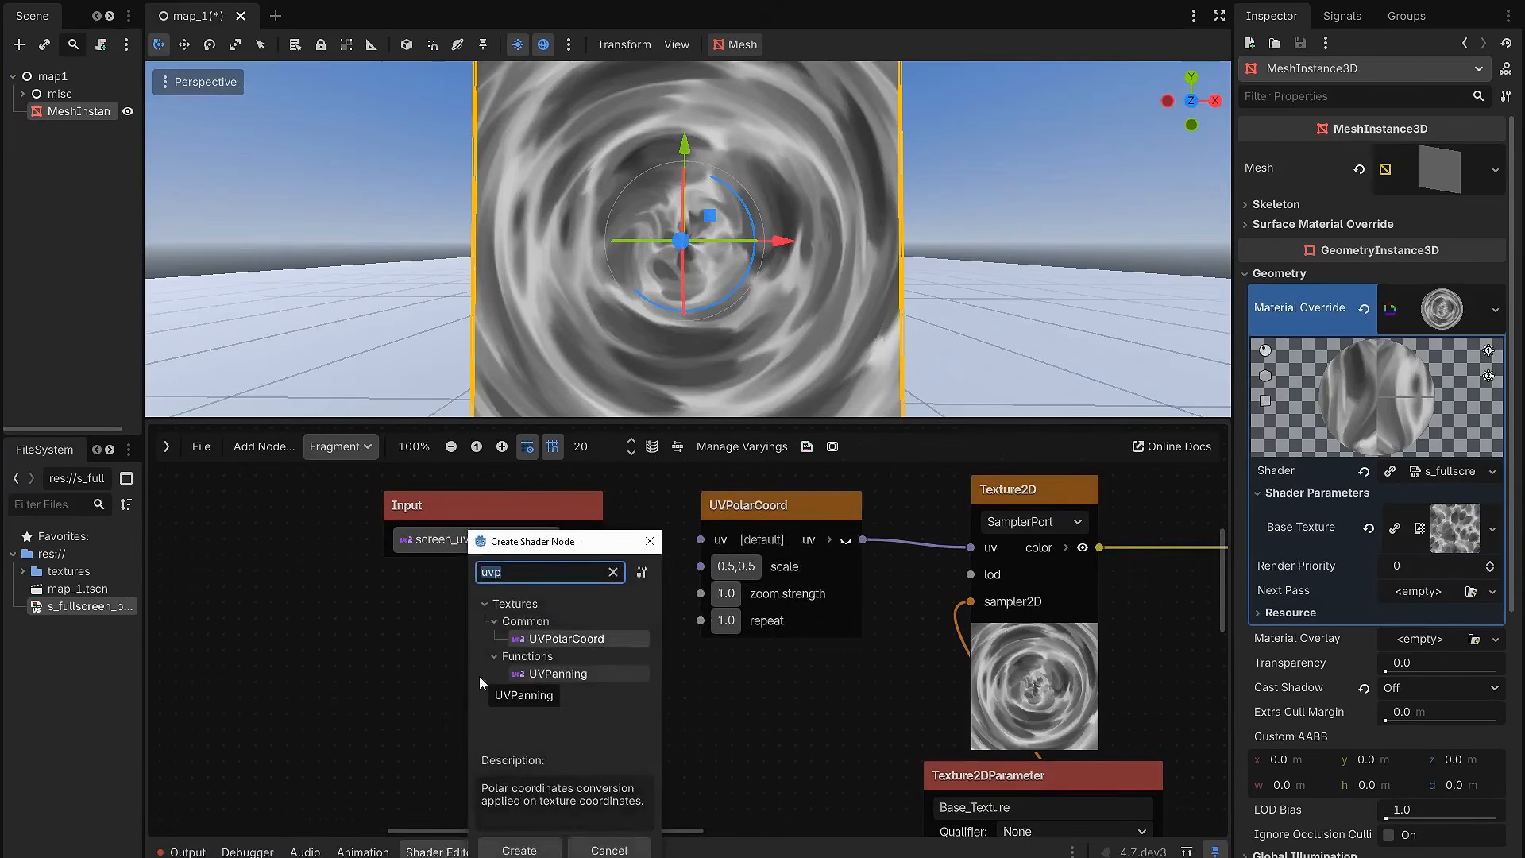
{"action": "type", "text": "floatpa"}
{"action": "key", "text": "Return"}
{"action": "left_click_drag", "start_coordinate": [545, 683], "coordinate": [385, 651]}
{"action": "type", "text": "ZoomS"}
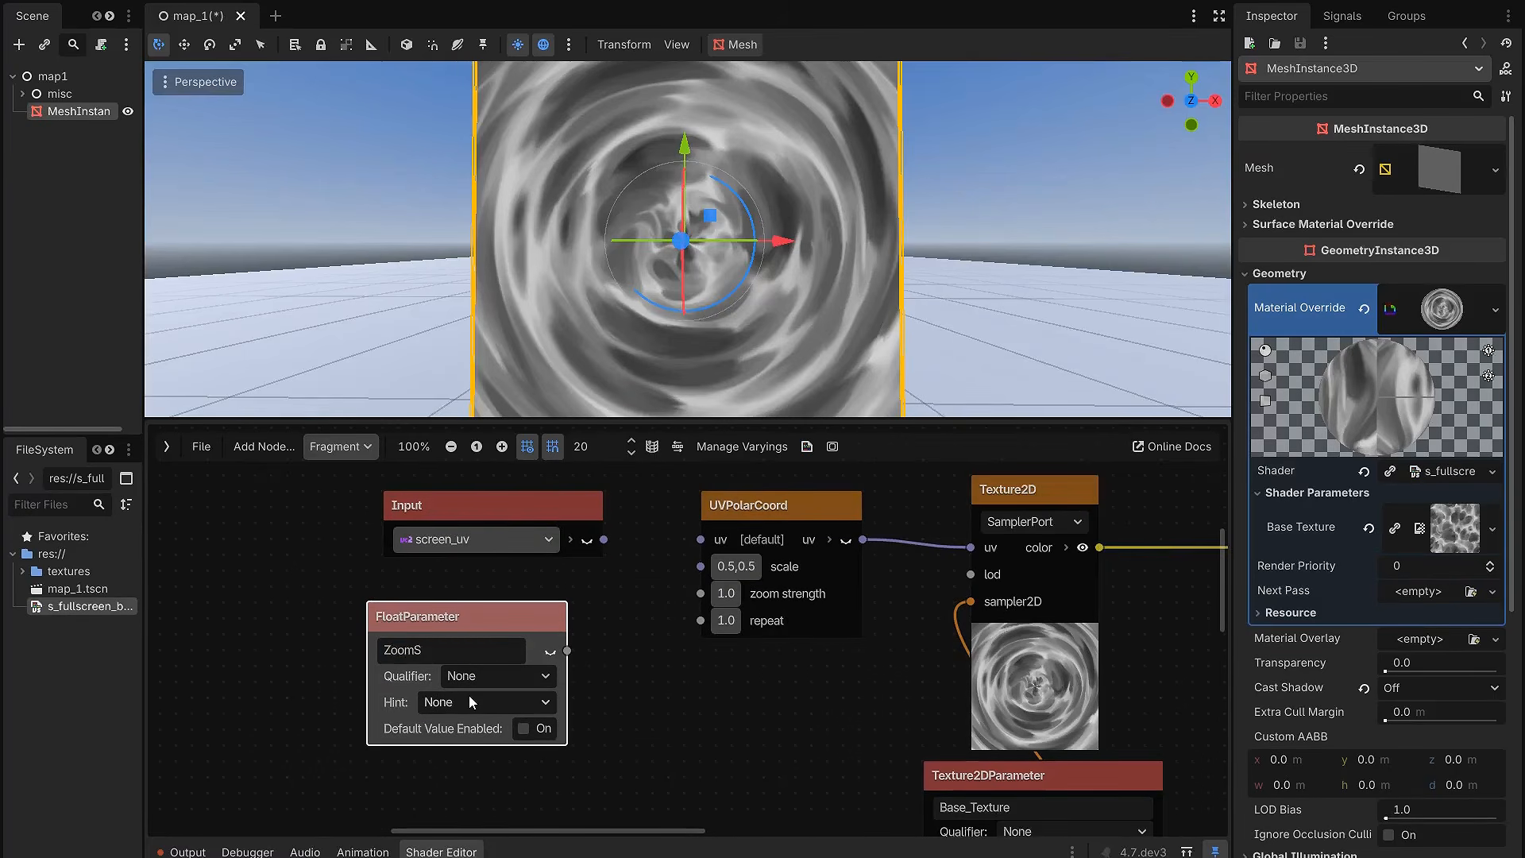
{"action": "type", "text": "trenght"}
{"action": "left_click", "coordinate": [523, 728]}
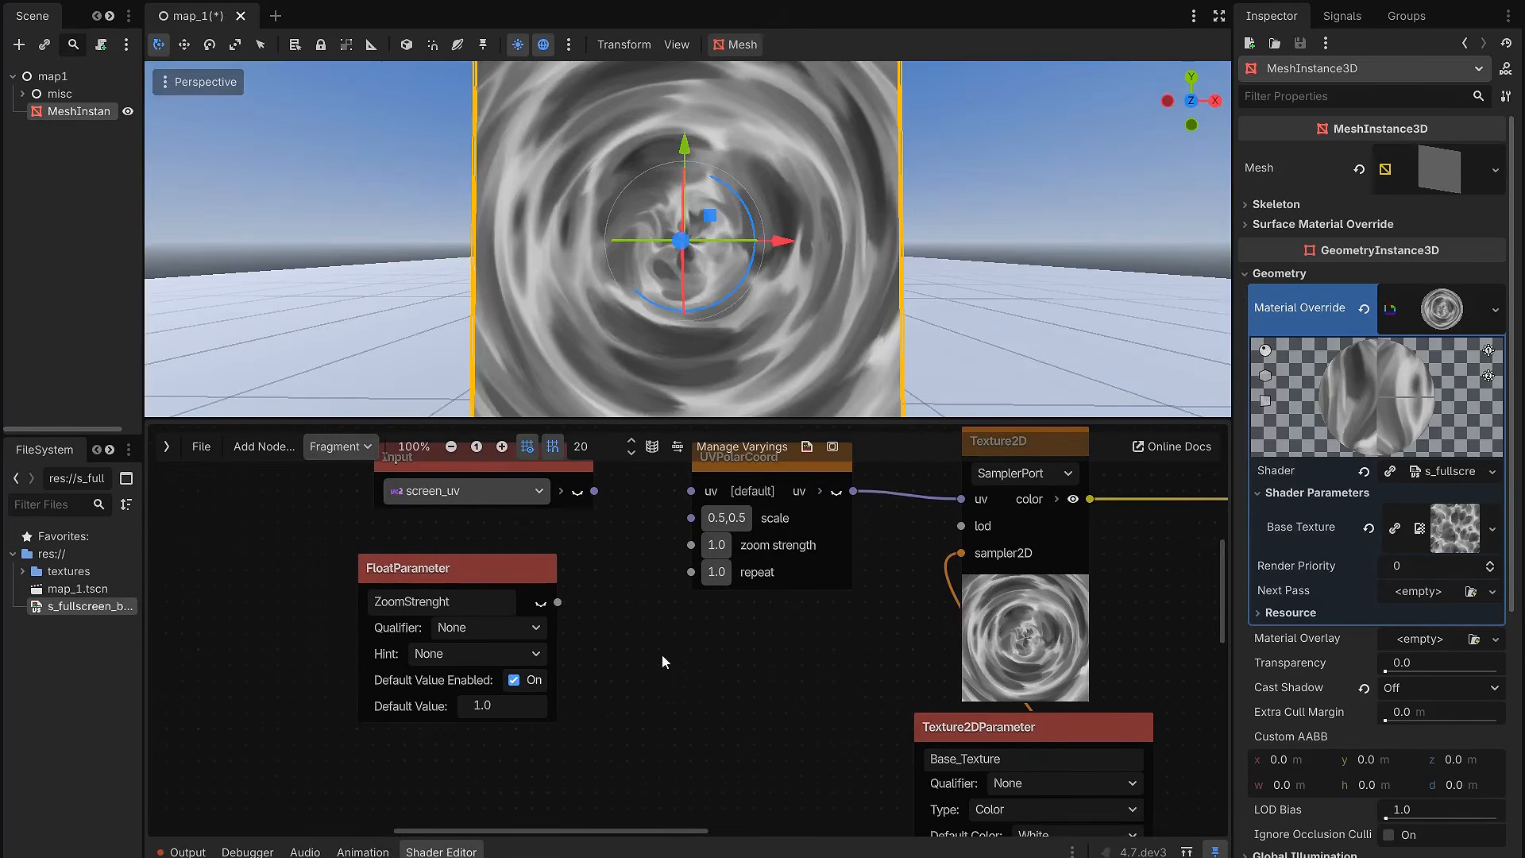
Step: Connect the ZoomStrenght parameter to the UVPolarCoord node's zoom strength
{"action": "scroll", "coordinate": [516, 548], "scroll_direction": "down", "scroll_amount": 1}
{"action": "left_click", "coordinate": [517, 550]}
{"action": "left_click_drag", "start_coordinate": [550, 577], "coordinate": [649, 538]}
{"action": "middle_click_drag", "start_coordinate": [633, 618], "coordinate": [628, 584]}
Step: Duplicate the ZoomStrenght parameter, place the copy below it, and name the copy RepeatCircle
{"action": "left_click", "coordinate": [500, 518]}
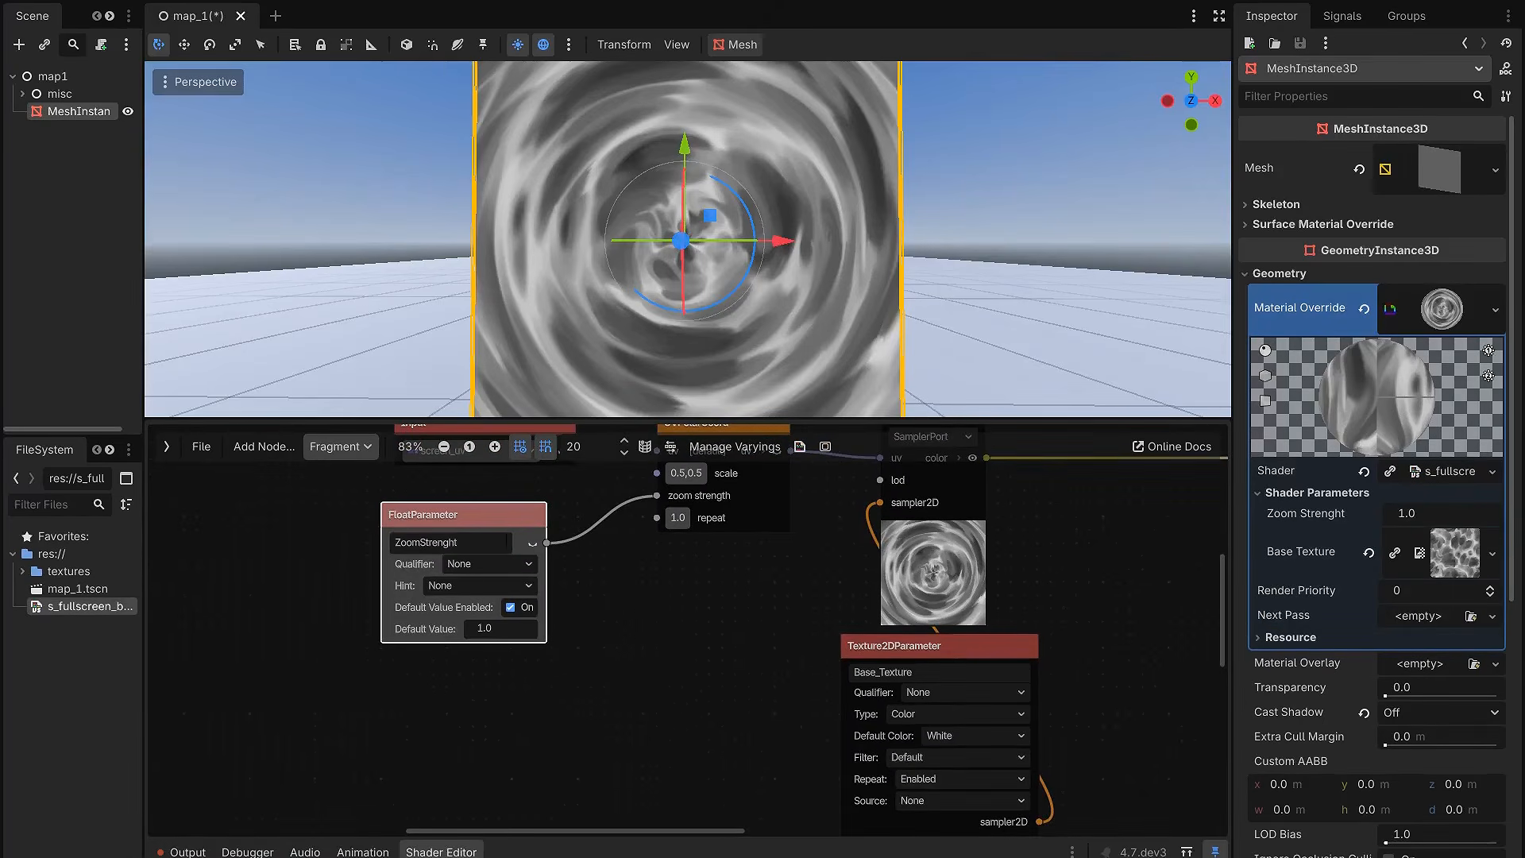
{"action": "key", "text": "ctrl+d"}
{"action": "left_click_drag", "start_coordinate": [493, 516], "coordinate": [502, 671]}
{"action": "double_click", "coordinate": [500, 699]}
{"action": "type", "text": "Repe"}
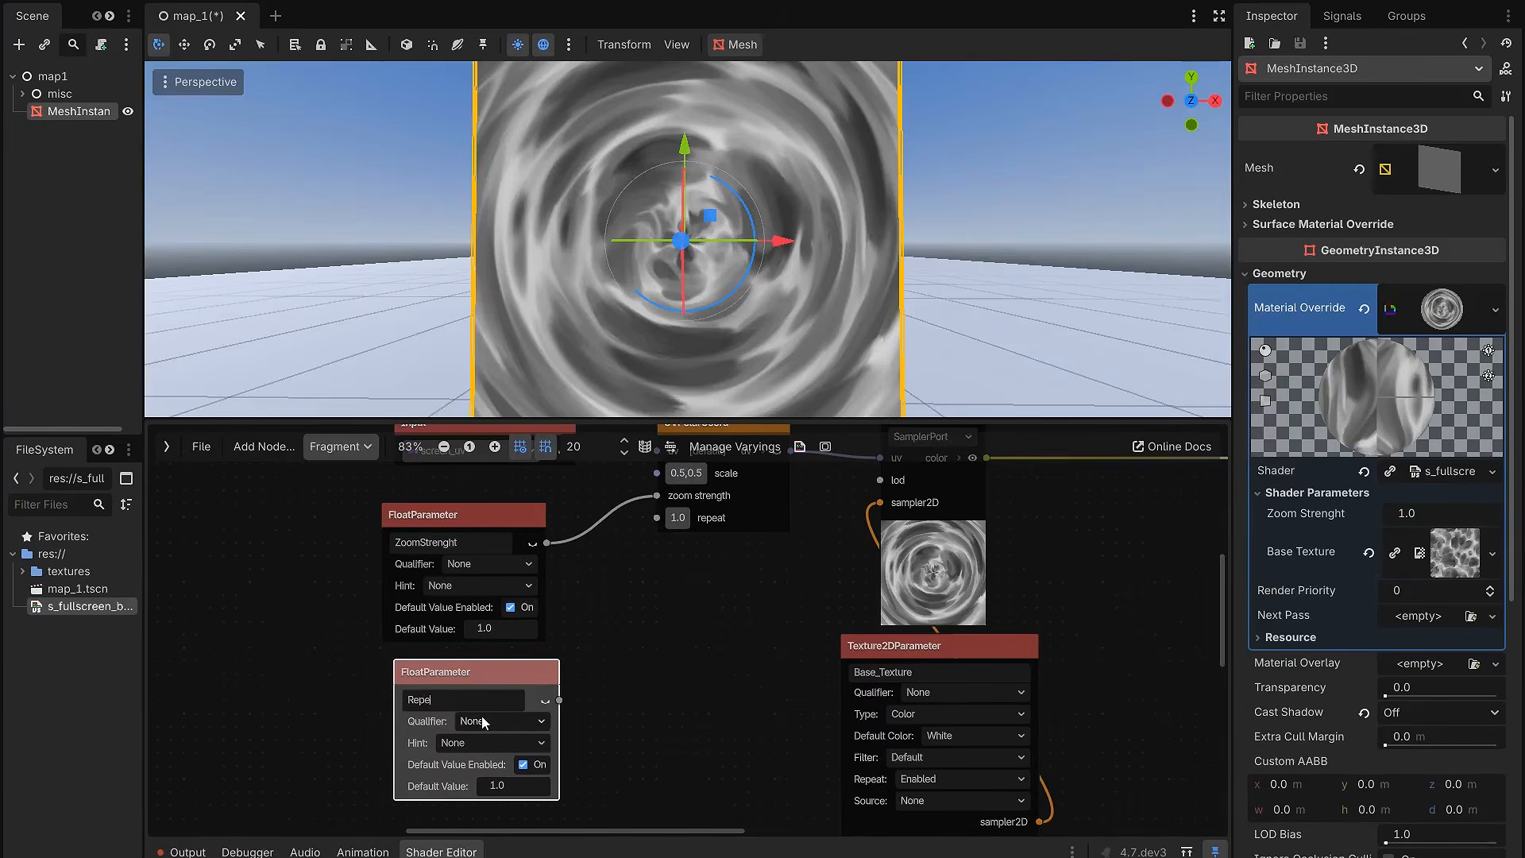
{"action": "type", "text": "atCircle"}
{"action": "key", "text": "Return"}
Step: Connect the RepeatCircle parameter to the UVPolarCoord node's repeat
{"action": "left_click_drag", "start_coordinate": [560, 700], "coordinate": [656, 518]}
{"action": "scroll", "coordinate": [800, 556], "scroll_direction": "down", "scroll_amount": 2}
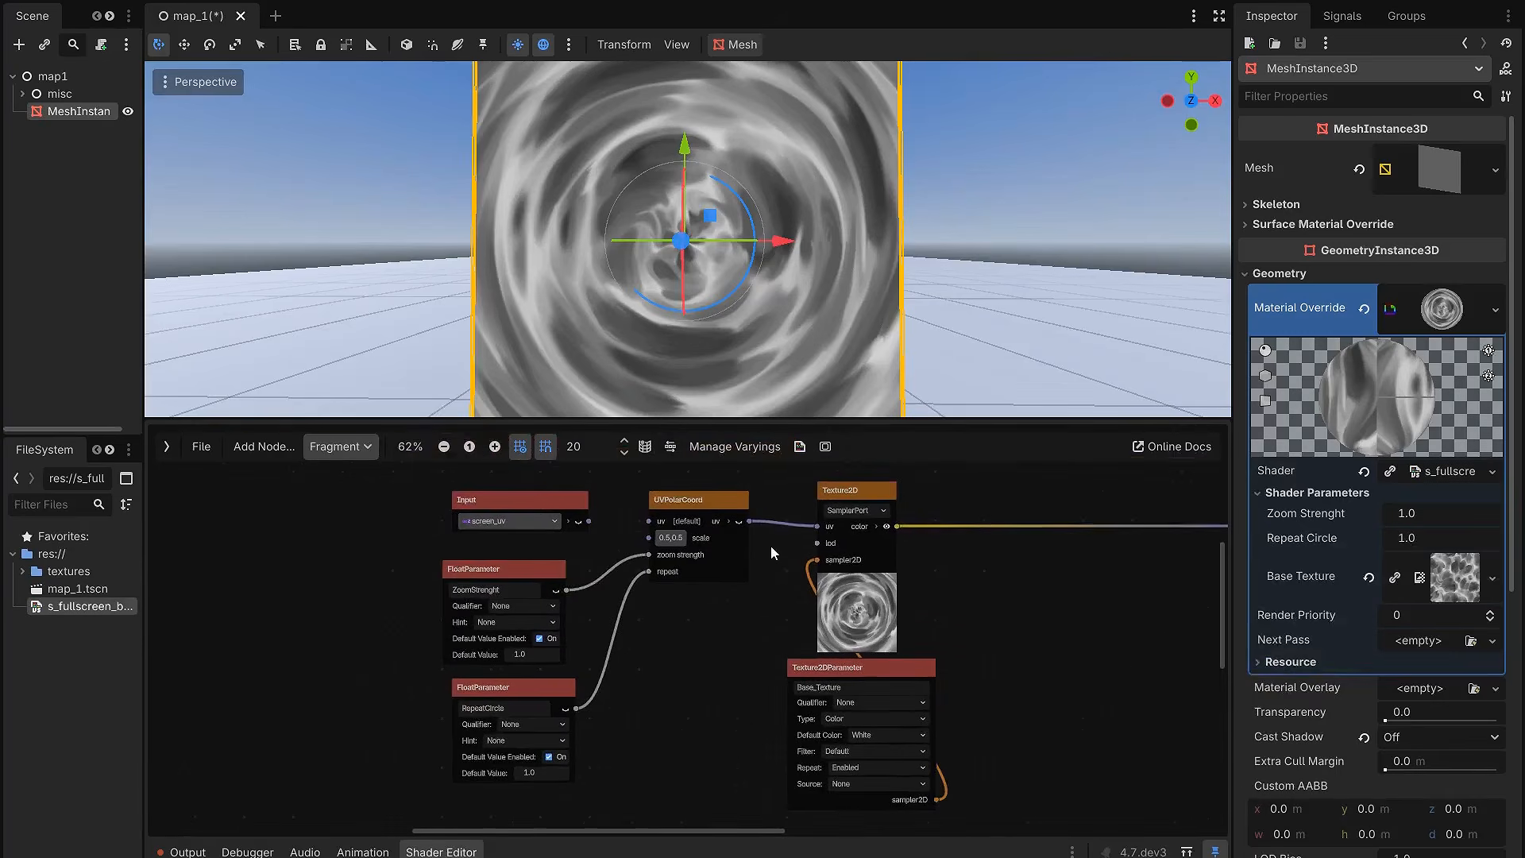
{"action": "middle_click_drag", "start_coordinate": [736, 614], "coordinate": [656, 638]}
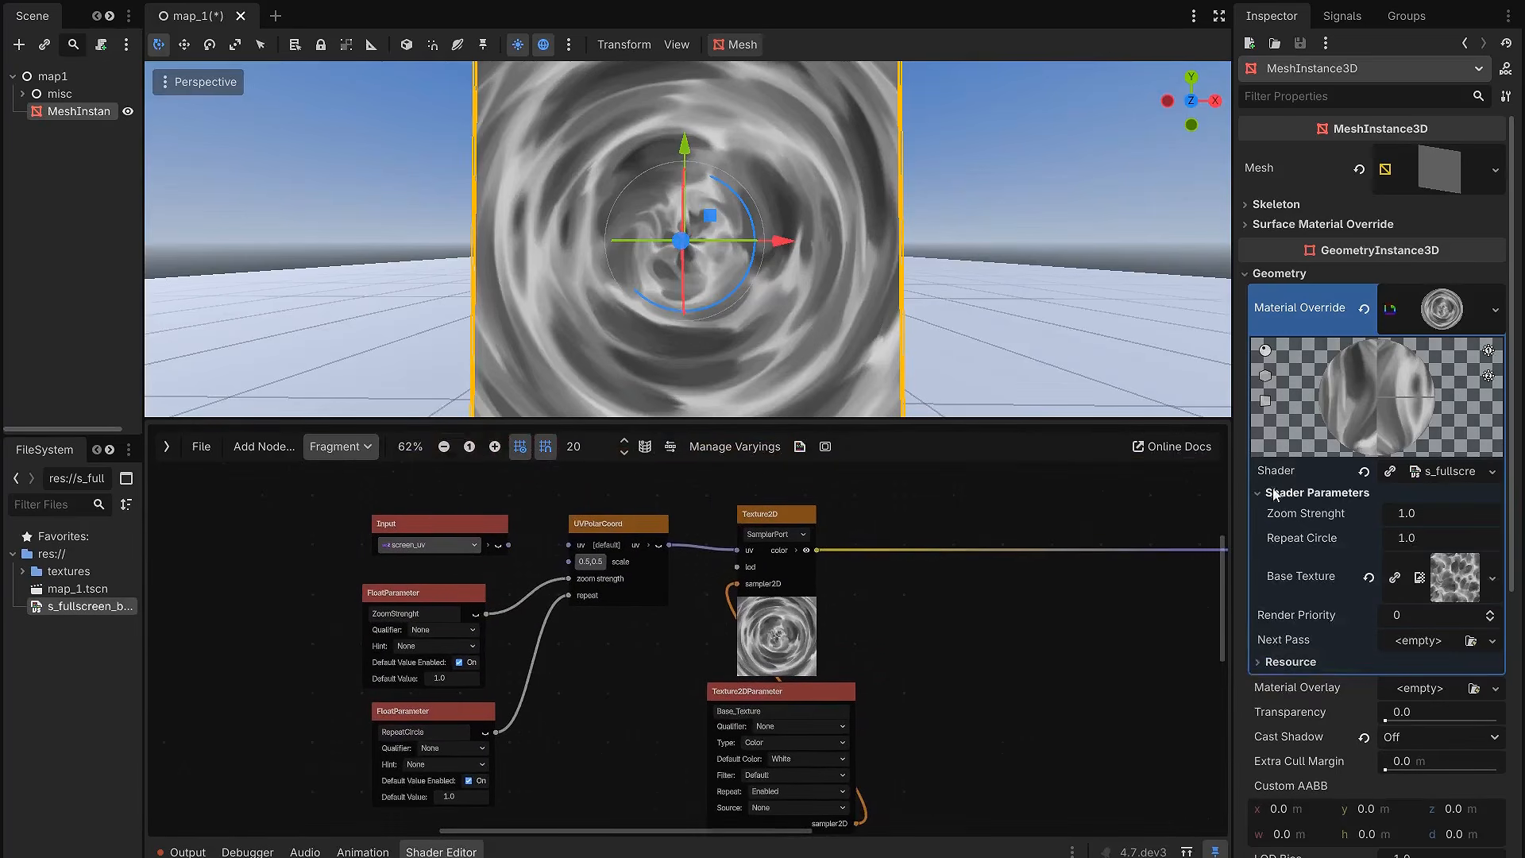
Step: Try a Zoom Strenght of about 1.285 and a Repeat Circle of about 1.785 on the material, and reset both to 1.0
{"action": "left_click_drag", "start_coordinate": [1014, 431], "coordinate": [1014, 596]}
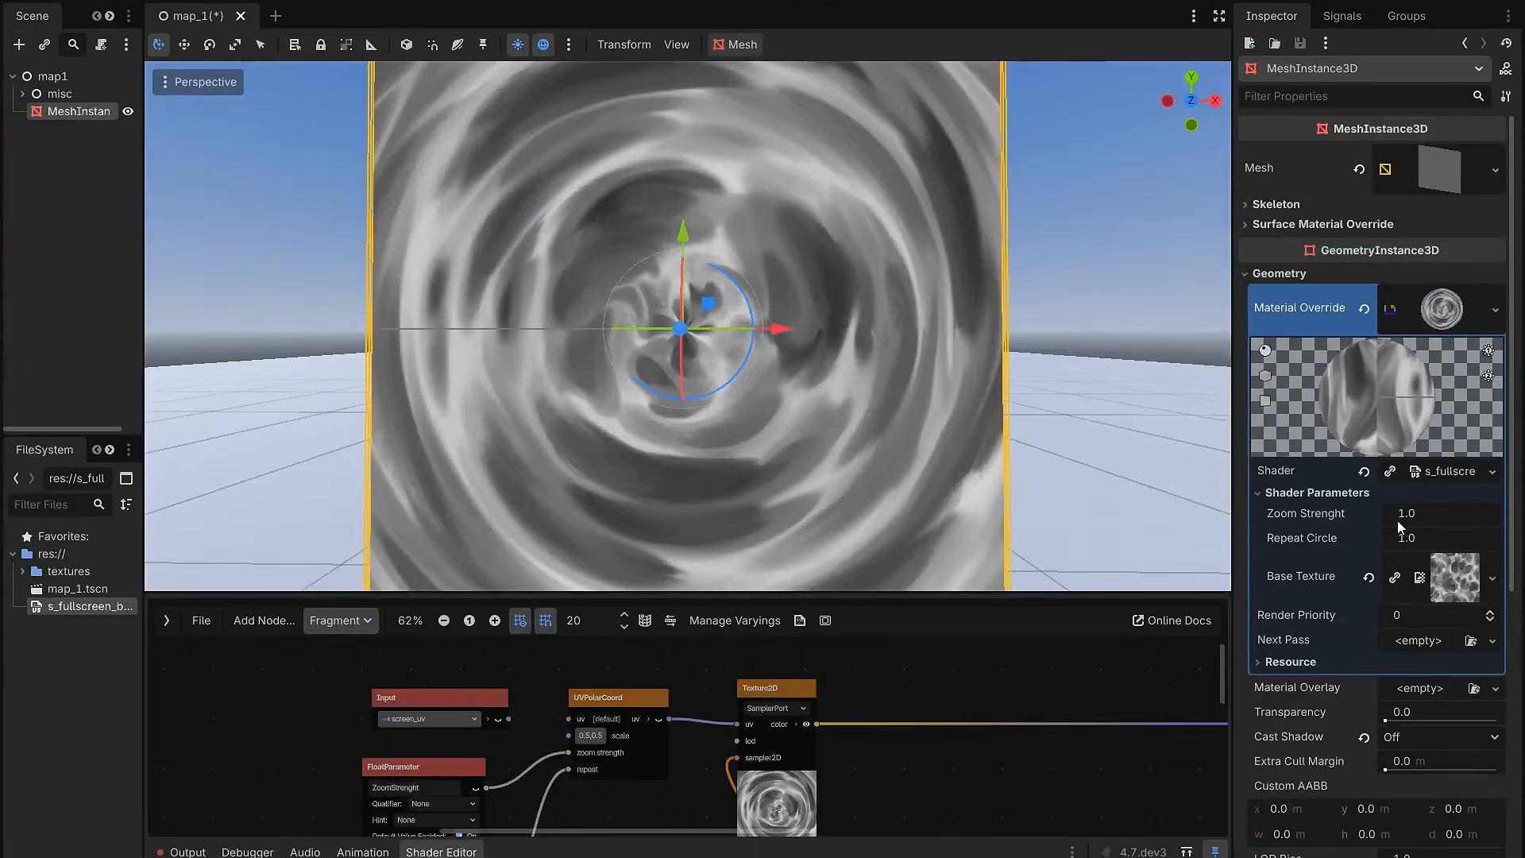
{"action": "left_click_drag", "start_coordinate": [1398, 521], "coordinate": [1438, 540]}
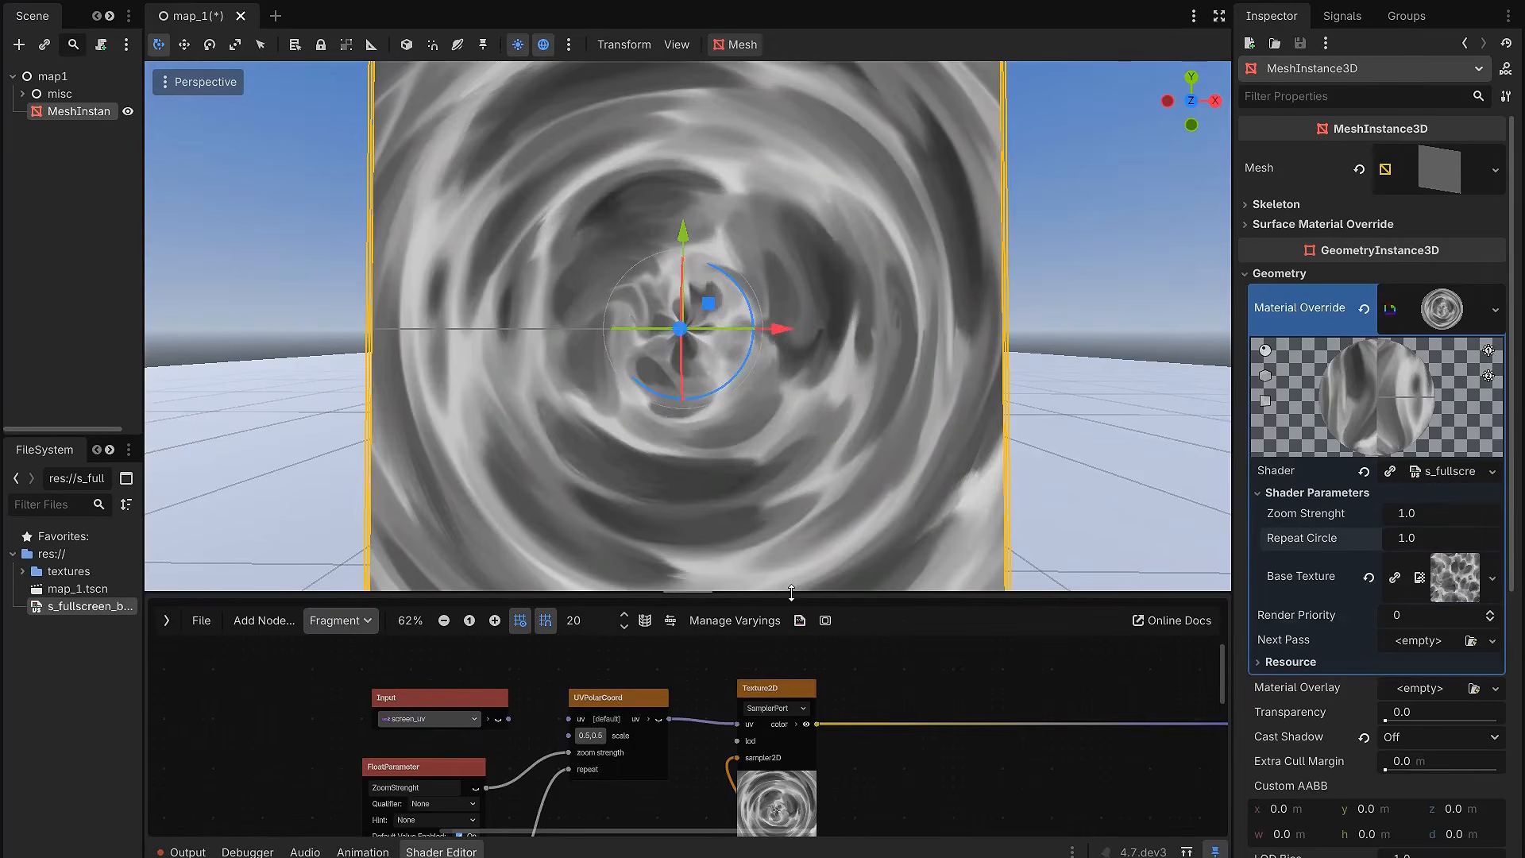
{"action": "left_click_drag", "start_coordinate": [763, 593], "coordinate": [729, 402]}
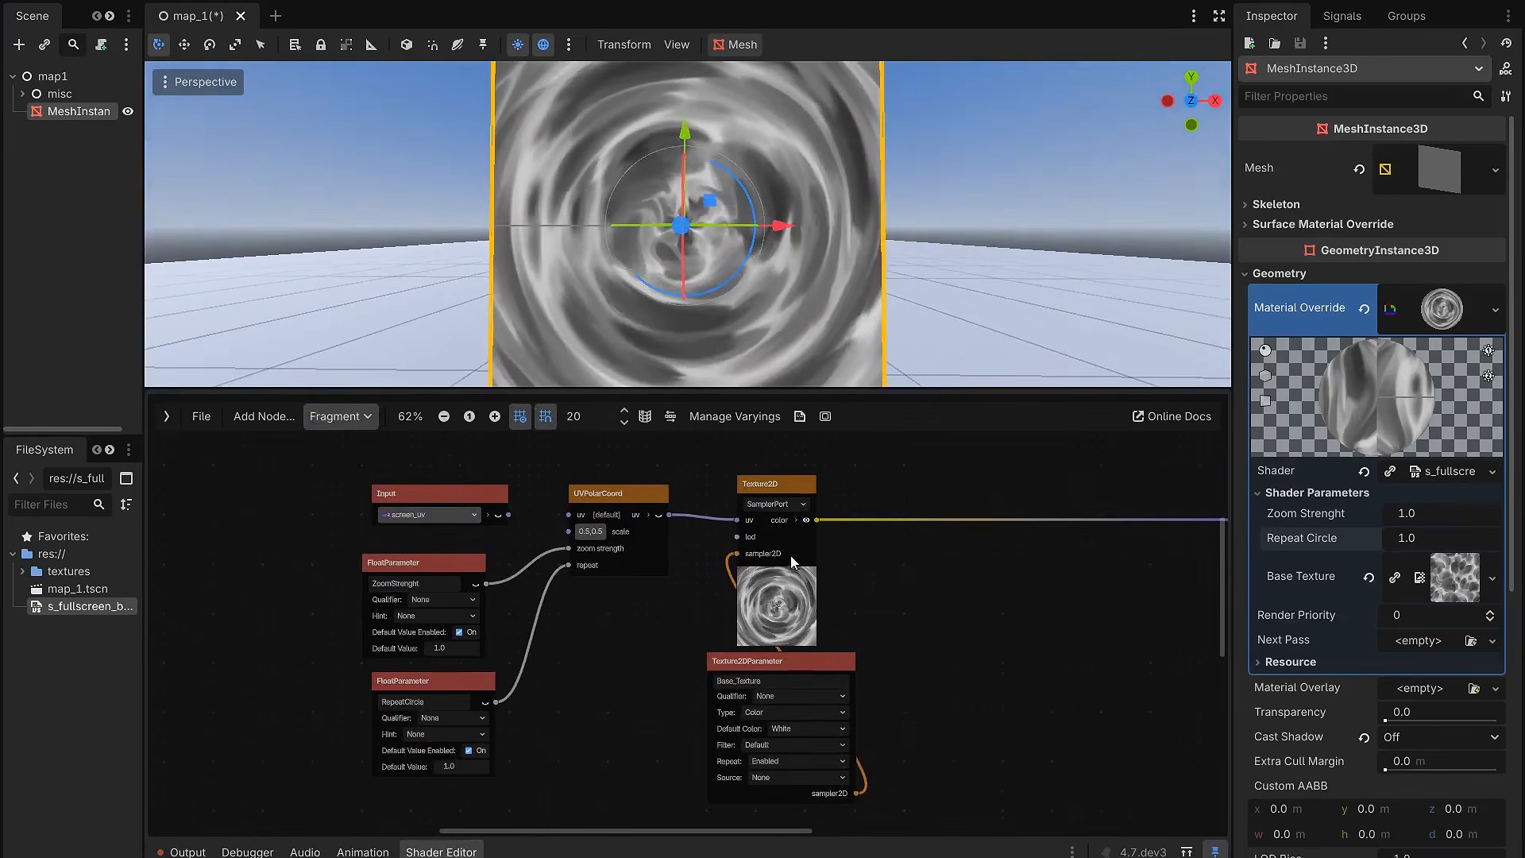
Step: Expand the Texture2D color output and connect its red channel to the Output's Alpha, removing the Albedo connection
{"action": "scroll", "coordinate": [796, 564], "scroll_direction": "down", "scroll_amount": 2}
{"action": "middle_click_drag", "start_coordinate": [841, 574], "coordinate": [751, 574]}
{"action": "scroll", "coordinate": [752, 575], "scroll_direction": "up", "scroll_amount": 1}
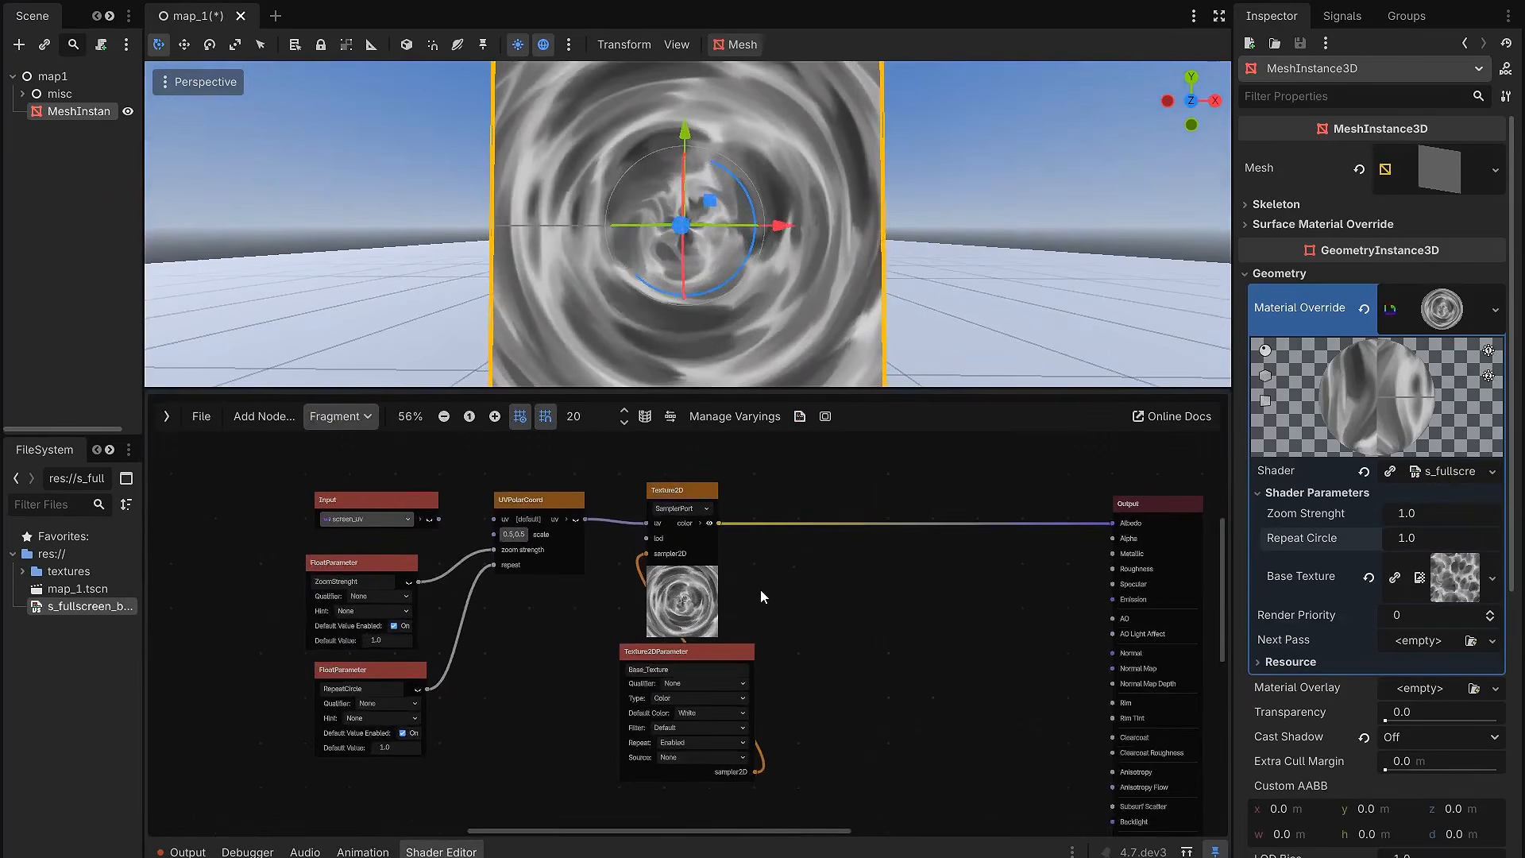
{"action": "scroll", "coordinate": [761, 588], "scroll_direction": "up", "scroll_amount": 2}
{"action": "scroll", "coordinate": [739, 548], "scroll_direction": "up", "scroll_amount": 1}
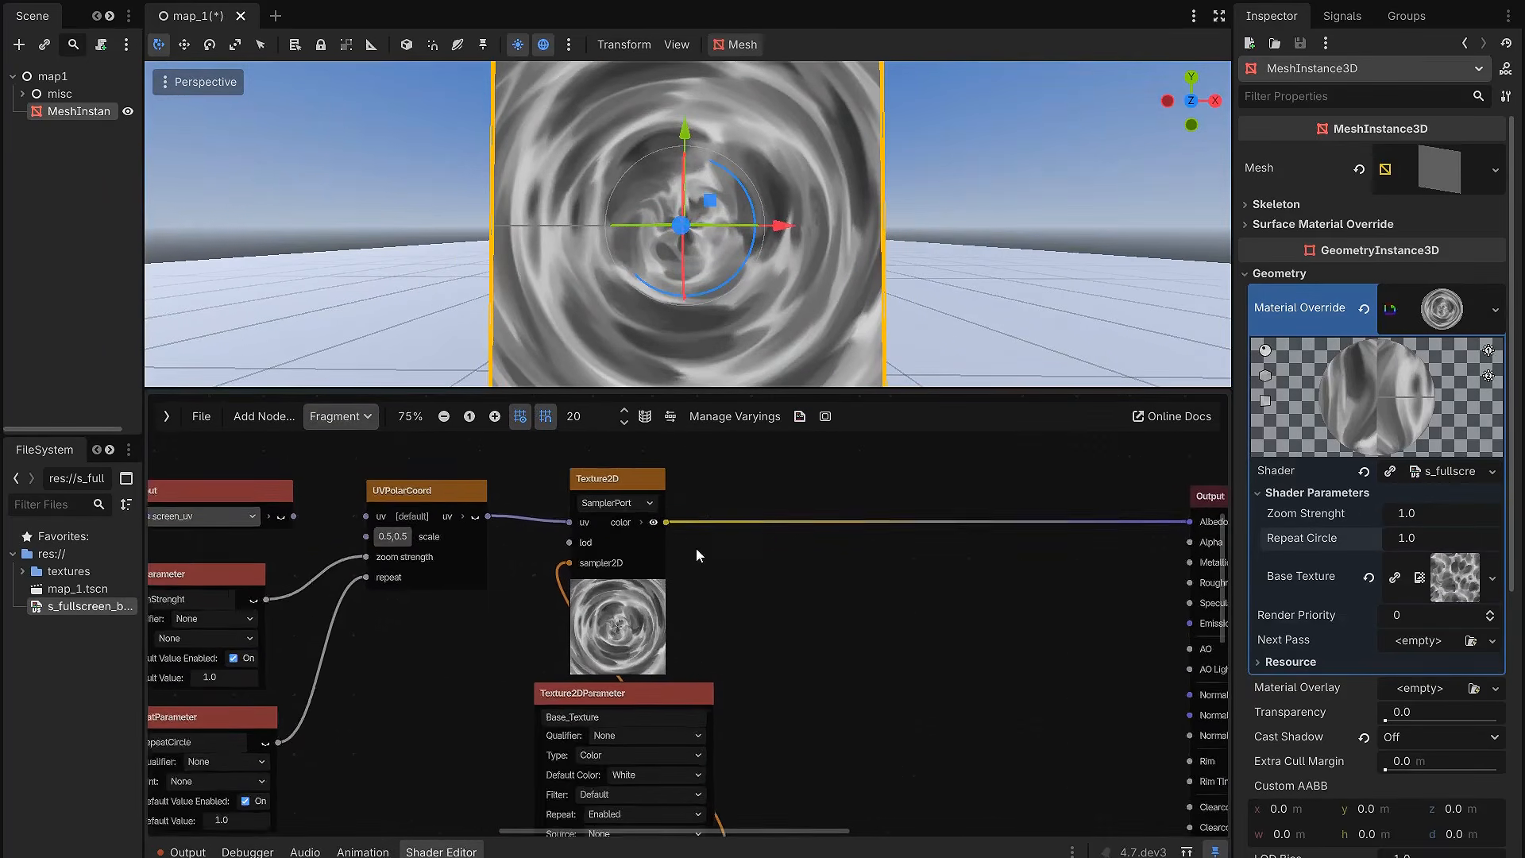
{"action": "left_click", "coordinate": [642, 523]}
{"action": "middle_click_drag", "start_coordinate": [836, 572], "coordinate": [765, 558]}
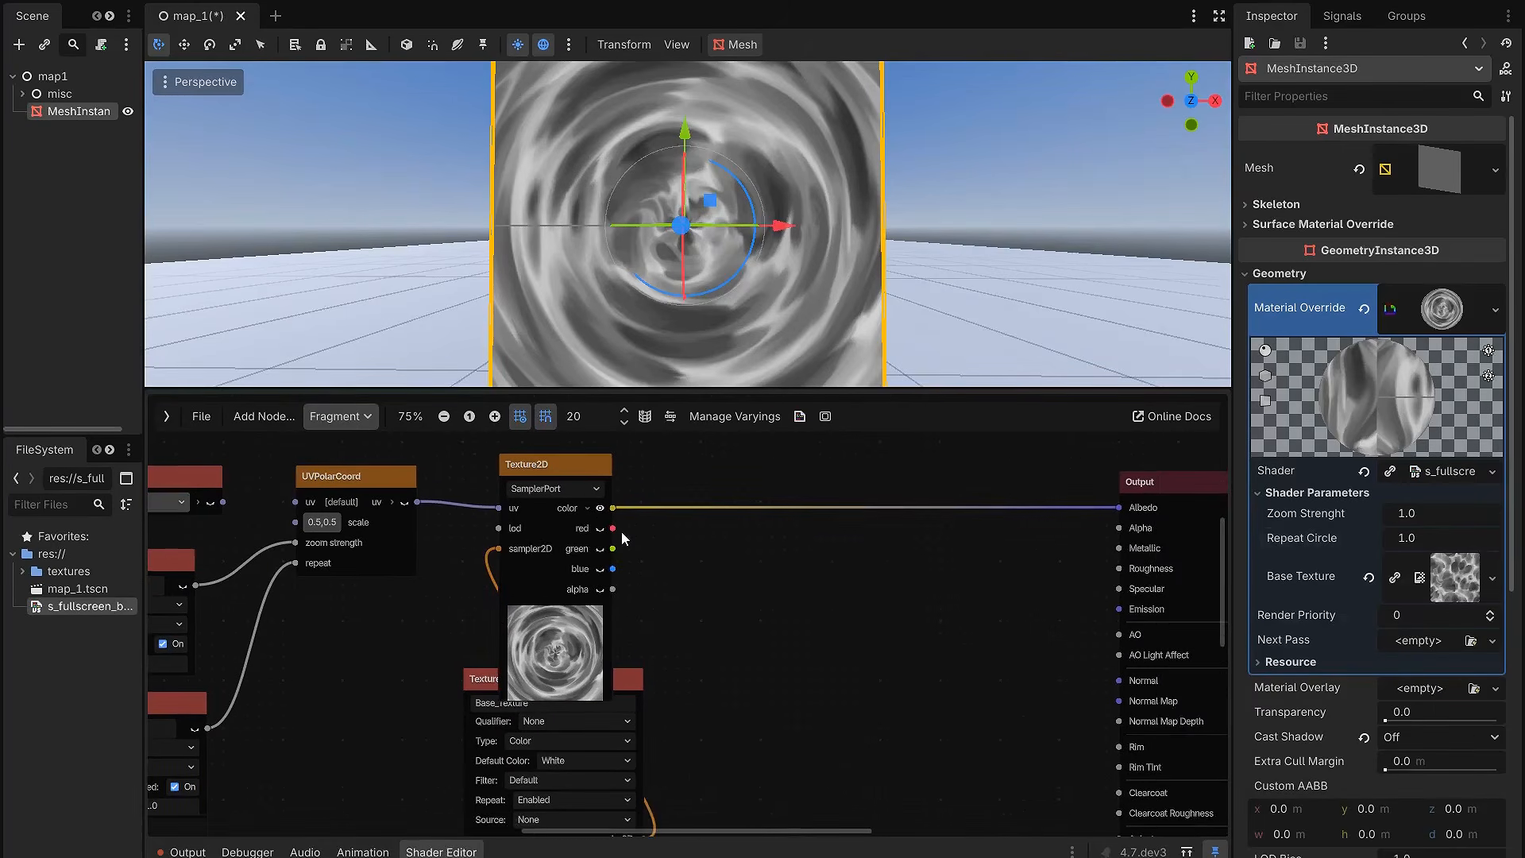
{"action": "left_click", "coordinate": [575, 653]}
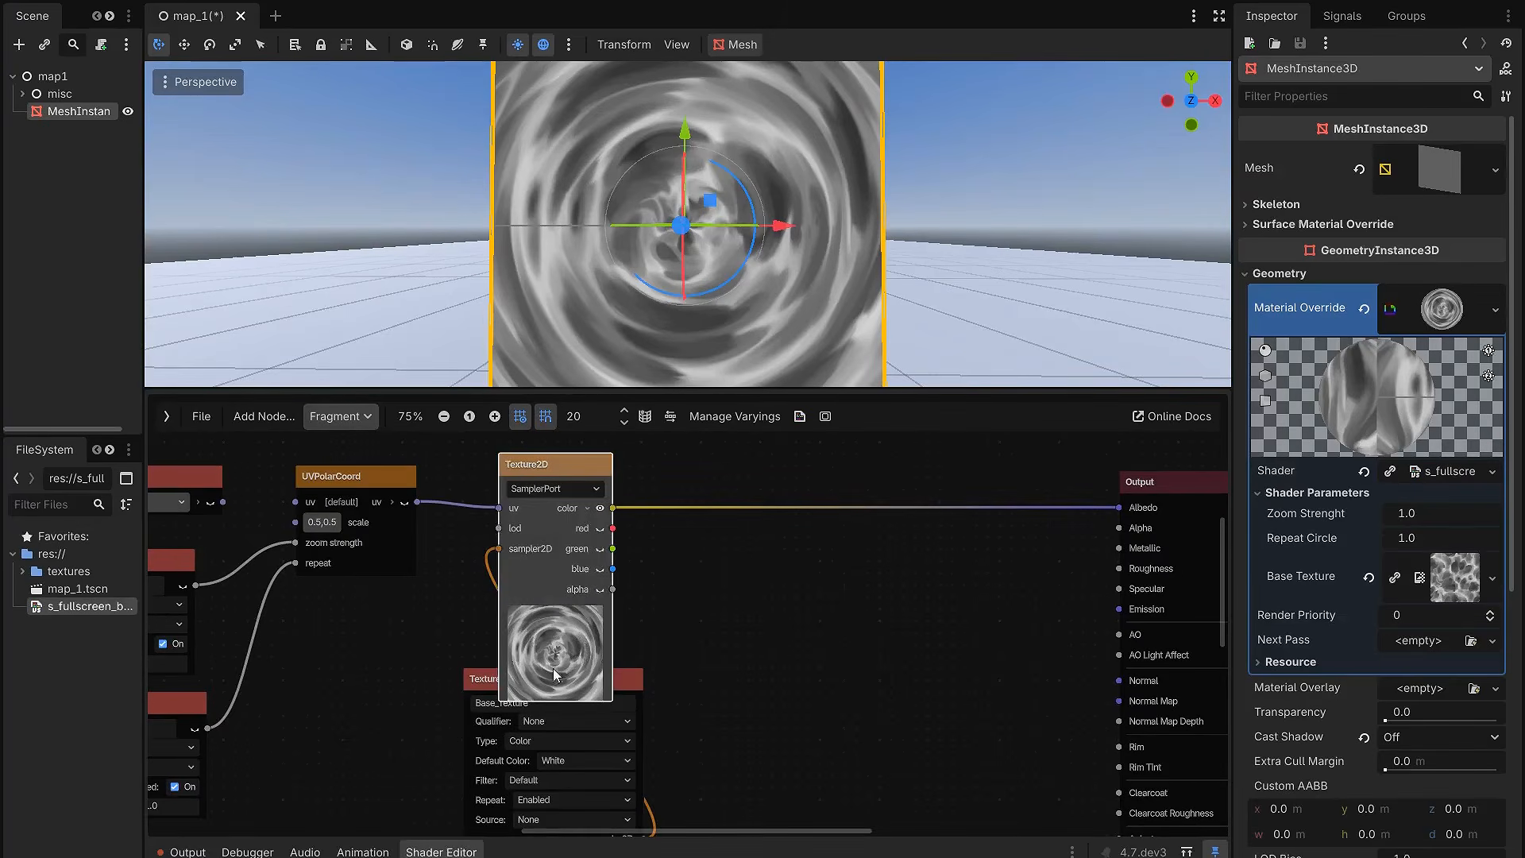
{"action": "left_click_drag", "start_coordinate": [1119, 507], "coordinate": [986, 529]}
Step: Examine the transparency of the quad in the enlarged viewport and review the shader graph
{"action": "middle_click_drag", "start_coordinate": [834, 316], "coordinate": [802, 320]}
{"action": "scroll", "coordinate": [794, 319], "scroll_direction": "up", "scroll_amount": 5}
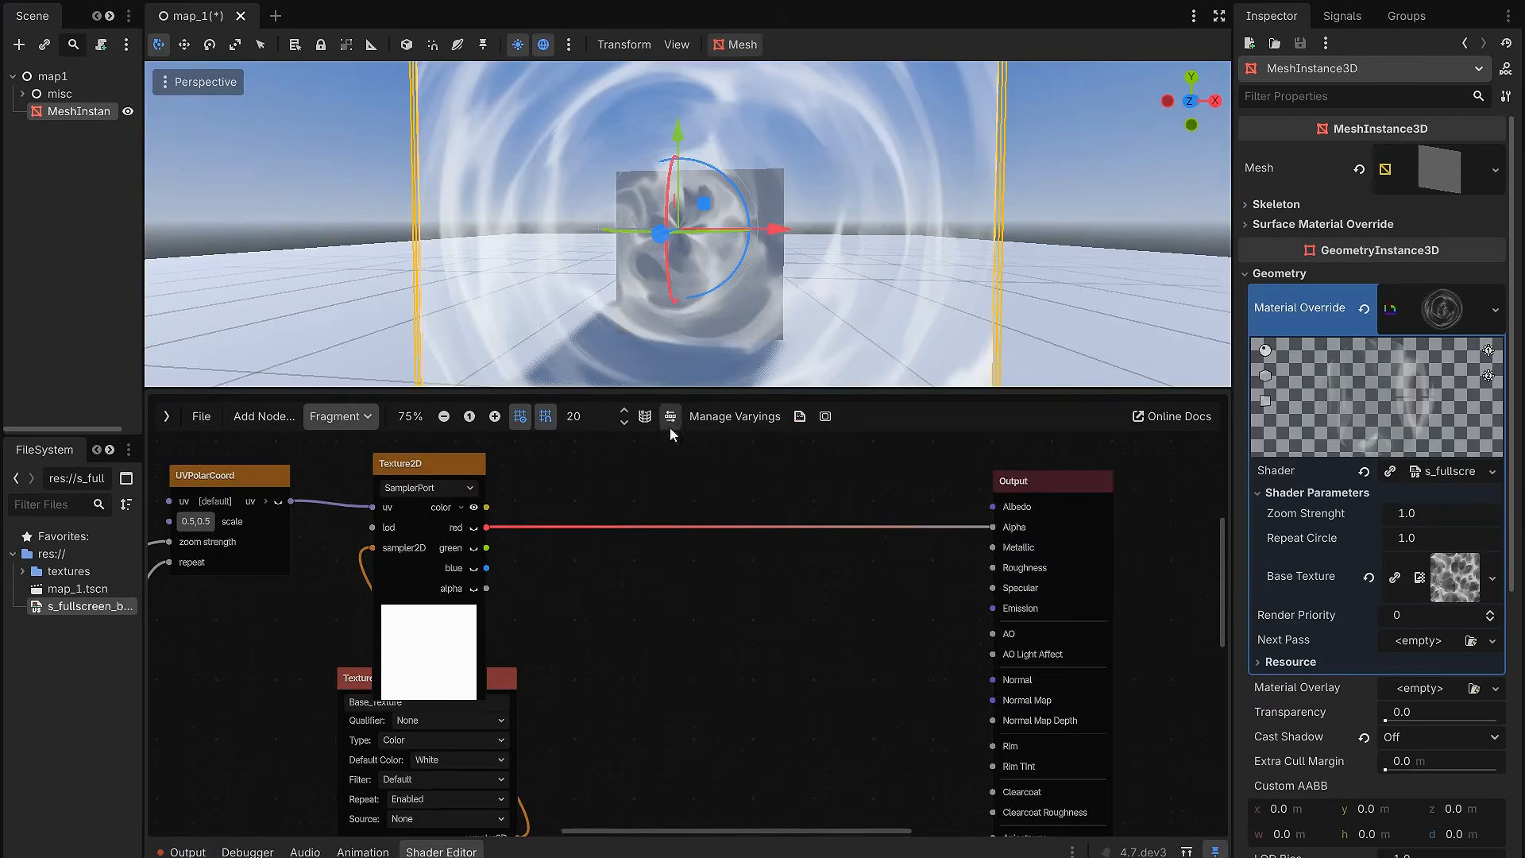
{"action": "scroll", "coordinate": [637, 582], "scroll_direction": "down", "scroll_amount": 4}
{"action": "middle_click_drag", "start_coordinate": [651, 628], "coordinate": [818, 627]}
{"action": "scroll", "coordinate": [820, 626], "scroll_direction": "up", "scroll_amount": 1}
{"action": "left_click_drag", "start_coordinate": [812, 391], "coordinate": [800, 595]}
{"action": "scroll", "coordinate": [815, 444], "scroll_direction": "down", "scroll_amount": 7}
{"action": "middle_click_drag", "start_coordinate": [816, 450], "coordinate": [743, 445]}
{"action": "scroll", "coordinate": [797, 433], "scroll_direction": "up", "scroll_amount": 4}
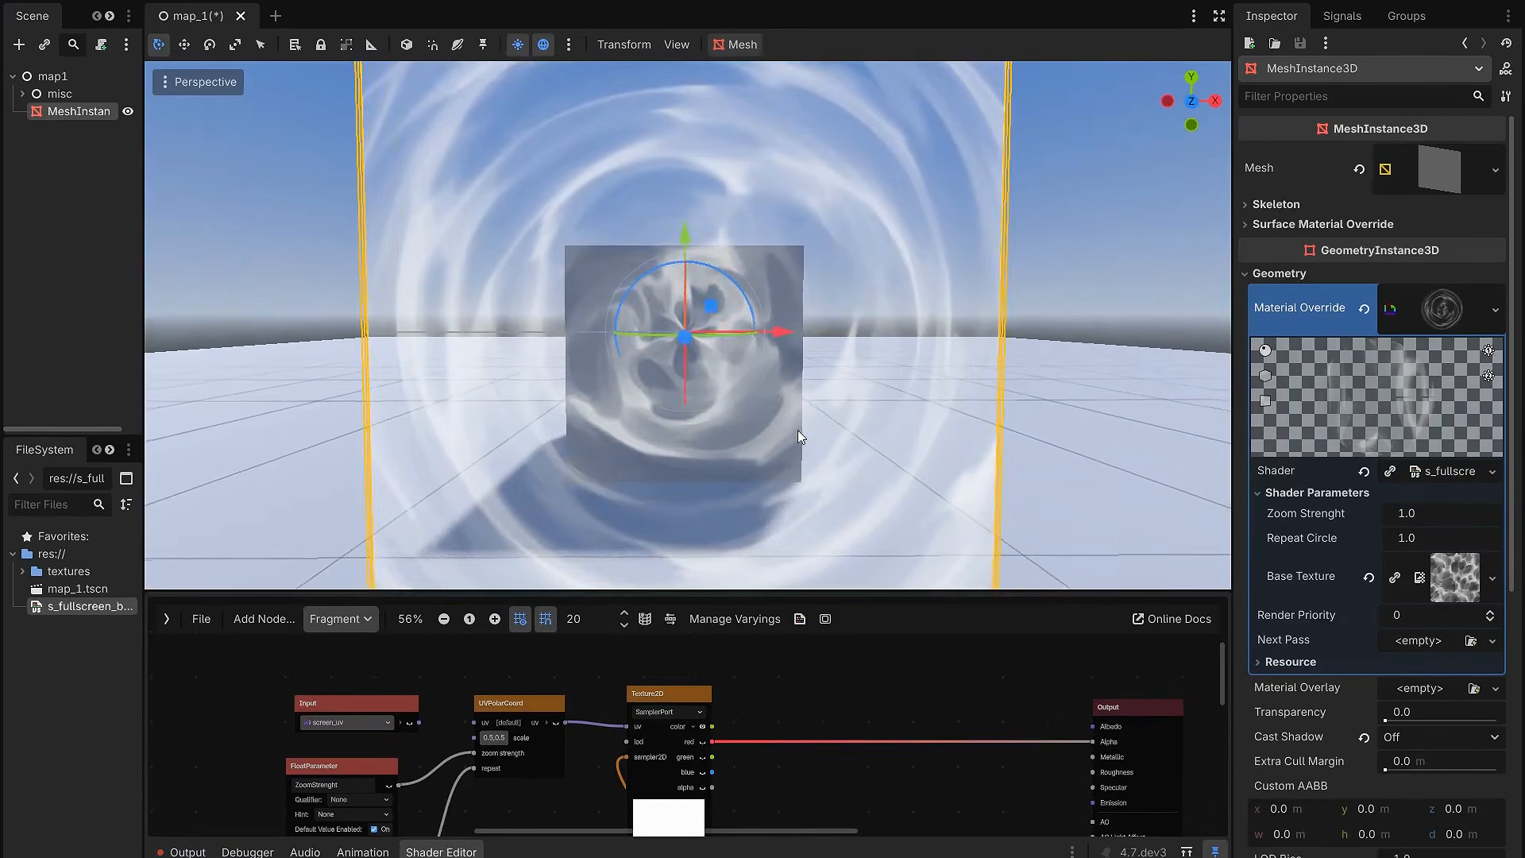
Step: Make room between the UVPolarCoord and Texture2D nodes and add a UVPanning node there
{"action": "left_click_drag", "start_coordinate": [804, 594], "coordinate": [802, 418]}
{"action": "scroll", "coordinate": [615, 649], "scroll_direction": "down", "scroll_amount": 3}
{"action": "middle_click_drag", "start_coordinate": [615, 649], "coordinate": [713, 626]}
{"action": "scroll", "coordinate": [644, 645], "scroll_direction": "up", "scroll_amount": 2}
{"action": "left_click_drag", "start_coordinate": [646, 664], "coordinate": [461, 505]}
{"action": "left_click_drag", "start_coordinate": [635, 512], "coordinate": [526, 548]}
{"action": "left_click", "coordinate": [542, 578]}
{"action": "scroll", "coordinate": [543, 579], "scroll_direction": "up", "scroll_amount": 1}
{"action": "type", "text": "uv"}
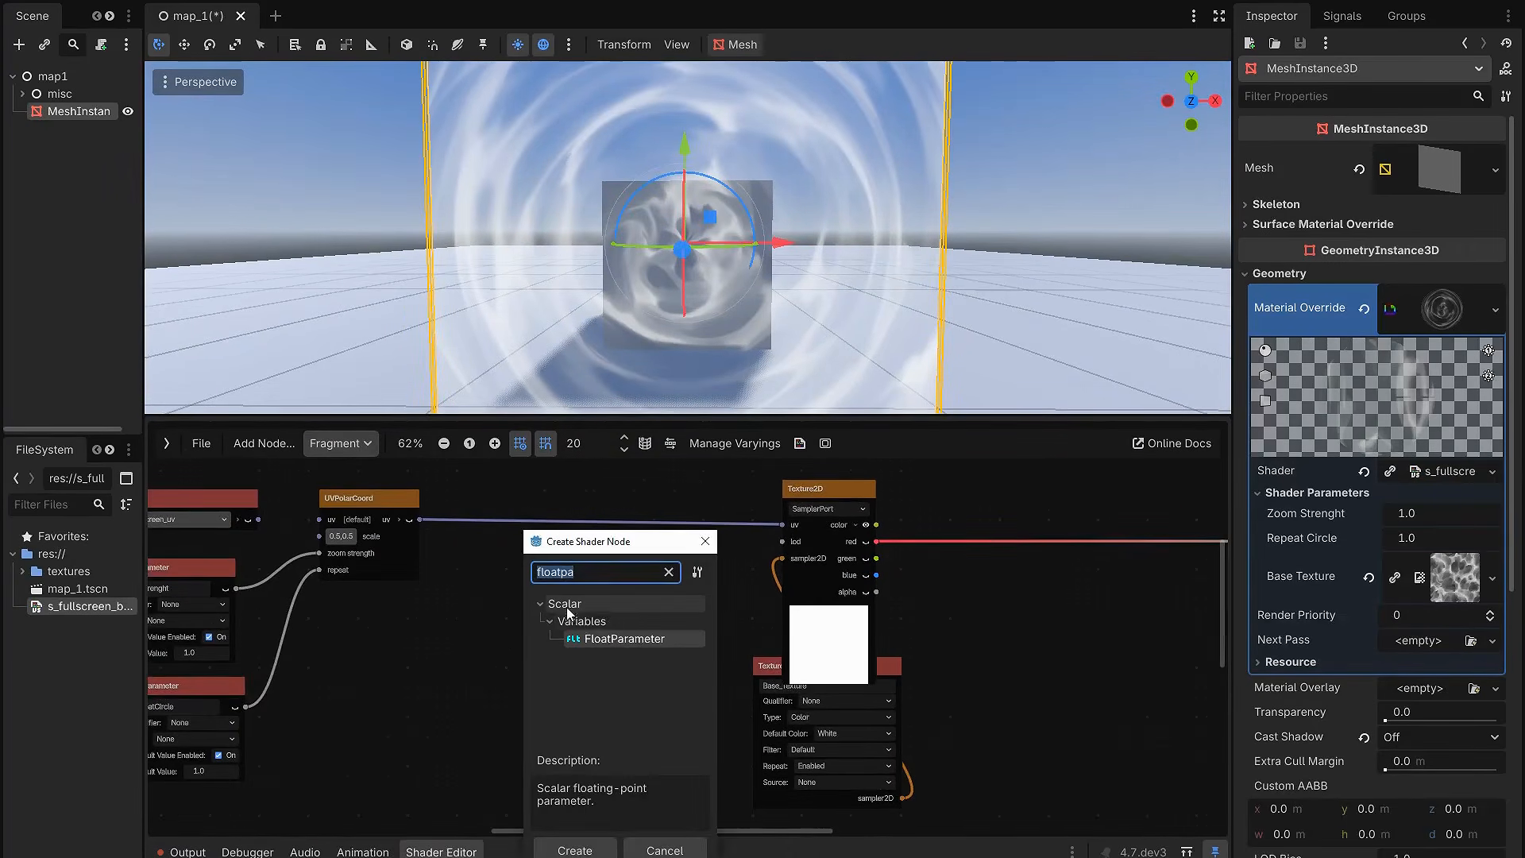
{"action": "type", "text": "pan"}
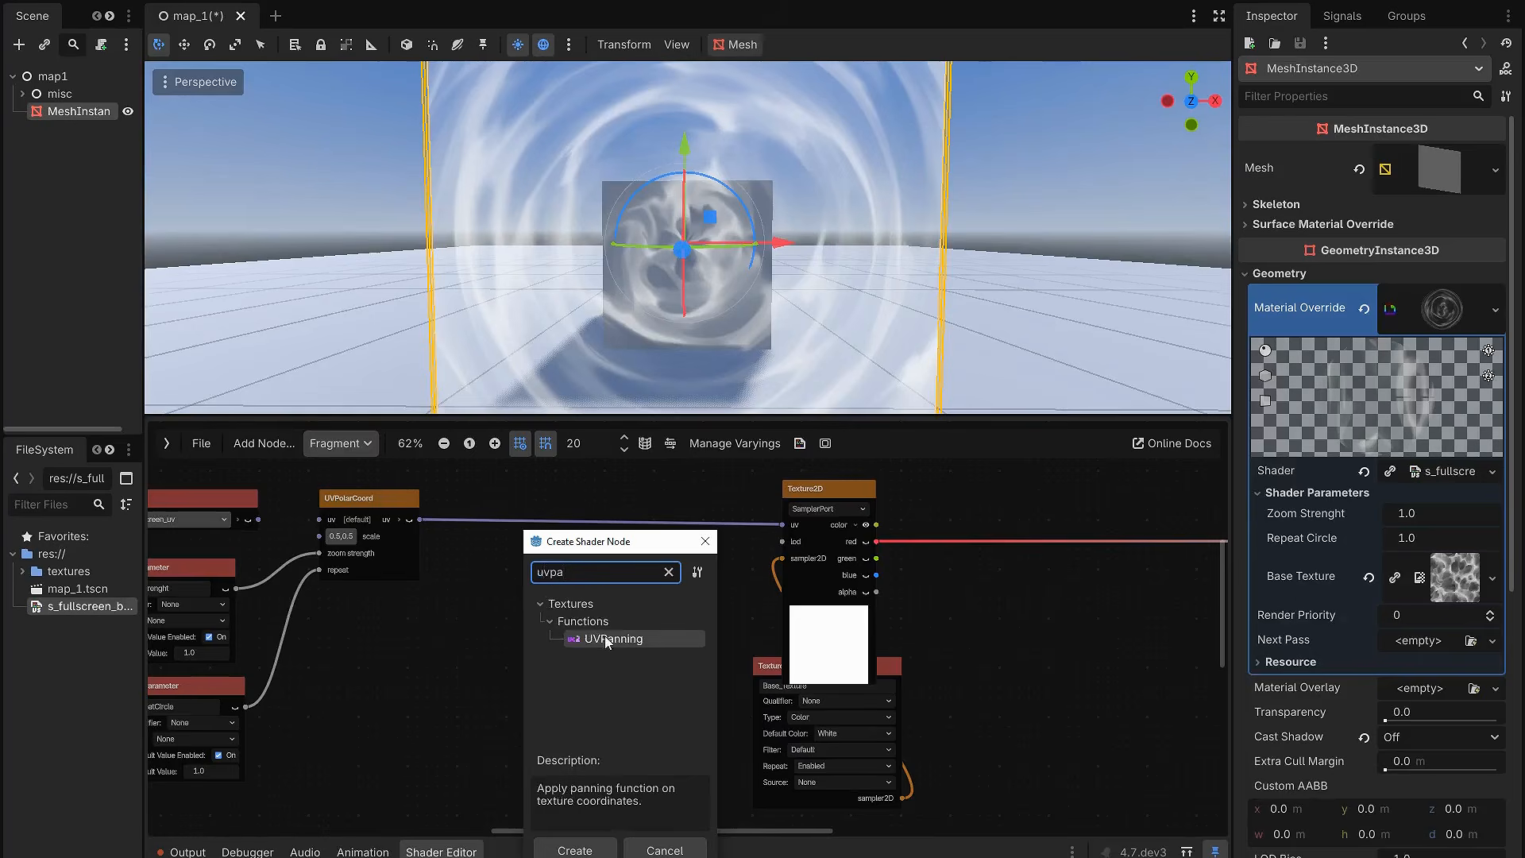
{"action": "double_click", "coordinate": [607, 637]}
Step: Route the UVPolarCoord output through the panning node into Texture2D's uv and align the panning node between them
{"action": "left_click_drag", "start_coordinate": [575, 605], "coordinate": [566, 566]}
{"action": "left_click_drag", "start_coordinate": [420, 520], "coordinate": [517, 602]}
{"action": "left_click_drag", "start_coordinate": [618, 603], "coordinate": [784, 525]}
{"action": "left_click_drag", "start_coordinate": [584, 570], "coordinate": [604, 491]}
{"action": "middle_click_drag", "start_coordinate": [521, 578], "coordinate": [569, 564]}
{"action": "left_click", "coordinate": [416, 481]}
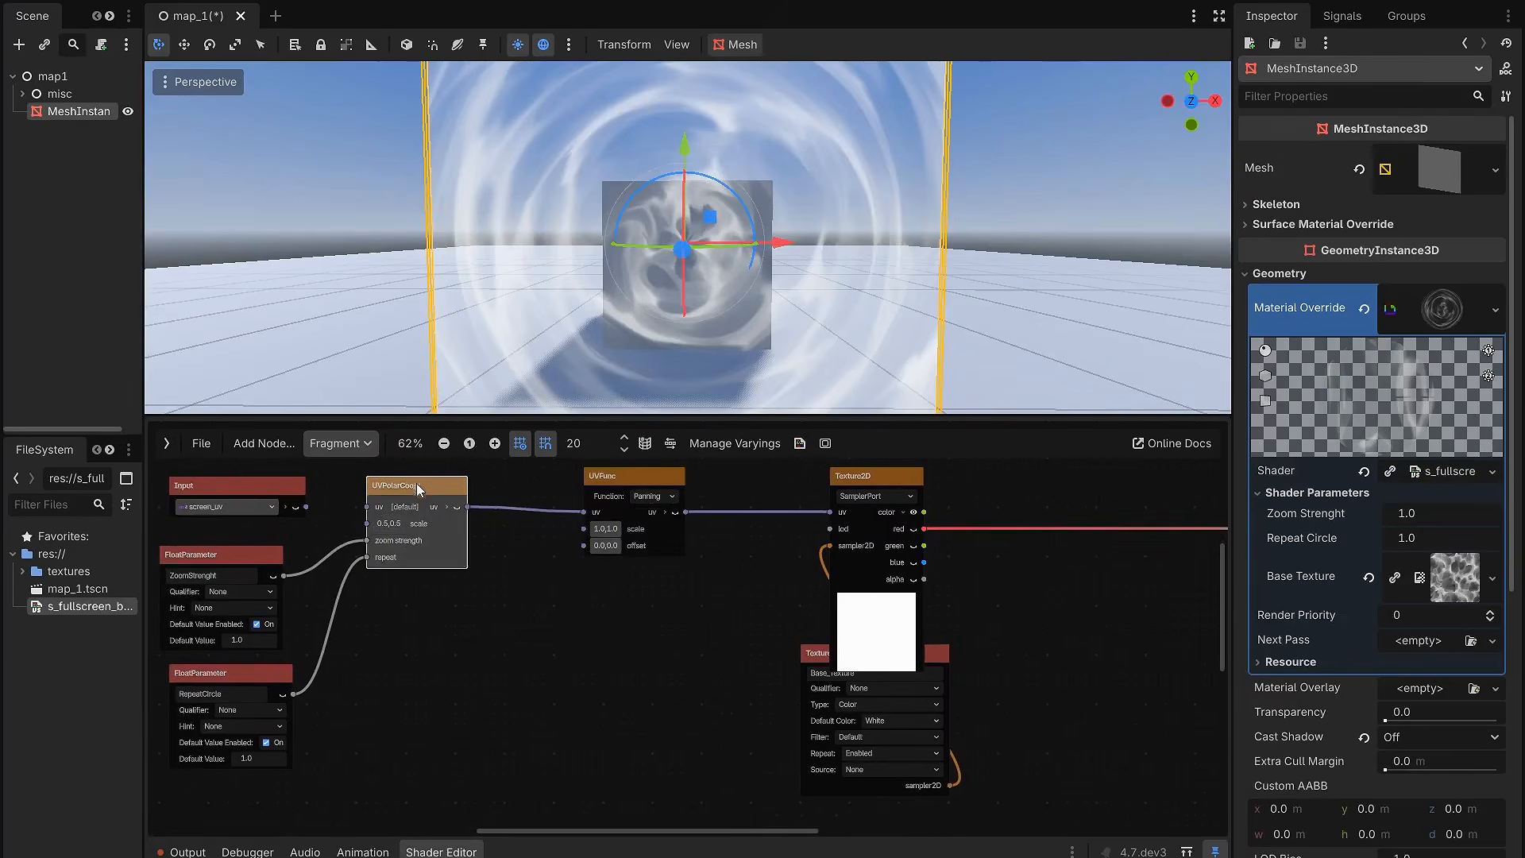
Step: Add a Vector2Parameter node below the panning node
{"action": "left_click", "coordinate": [602, 571]}
{"action": "scroll", "coordinate": [602, 570], "scroll_direction": "up", "scroll_amount": 1}
{"action": "scroll", "coordinate": [602, 570], "scroll_direction": "up", "scroll_amount": 1}
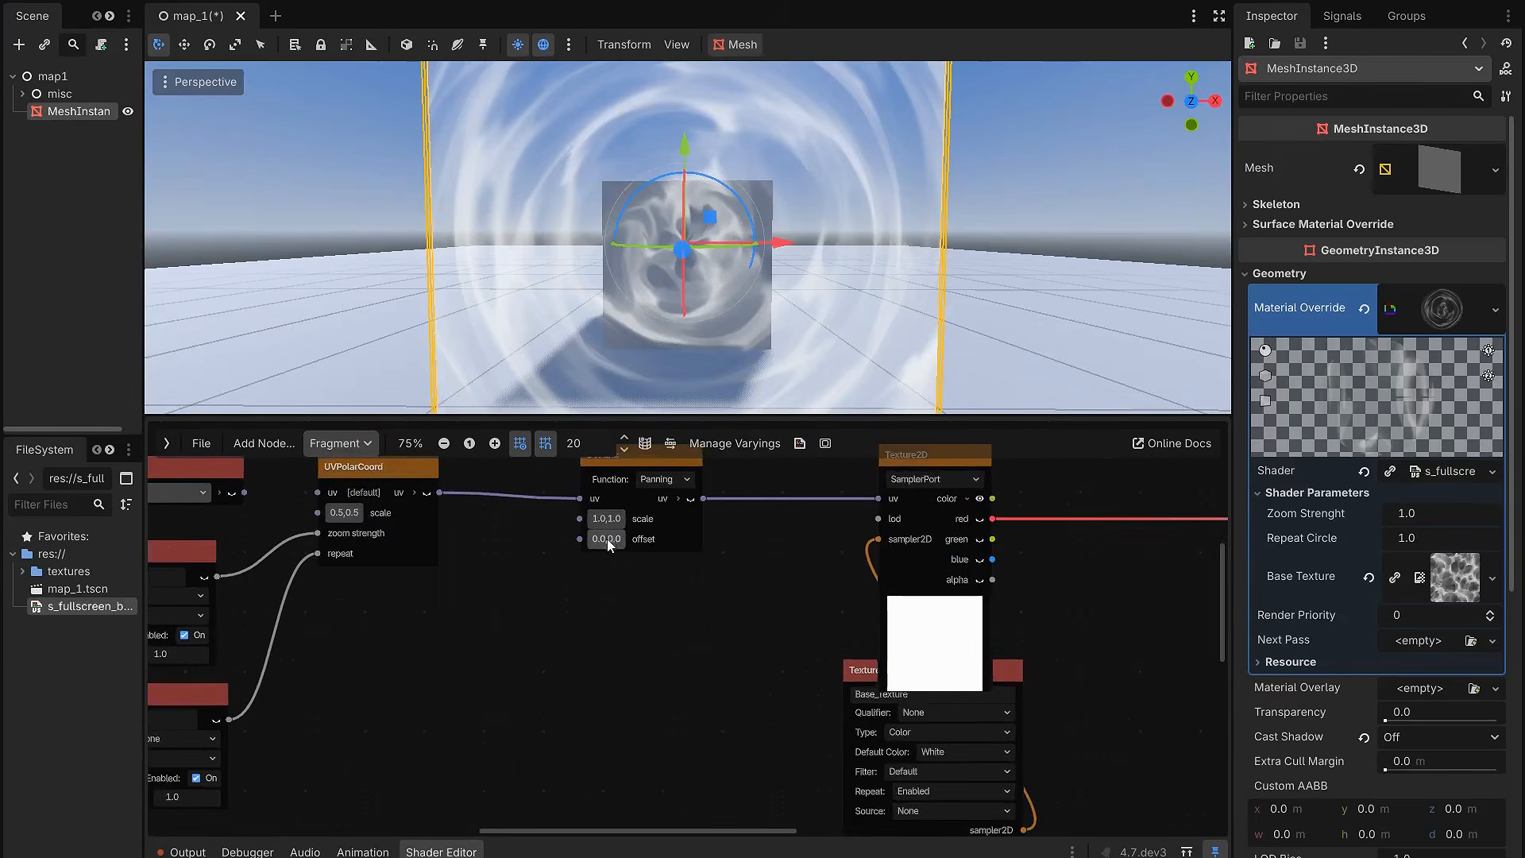
{"action": "left_click", "coordinate": [603, 540]}
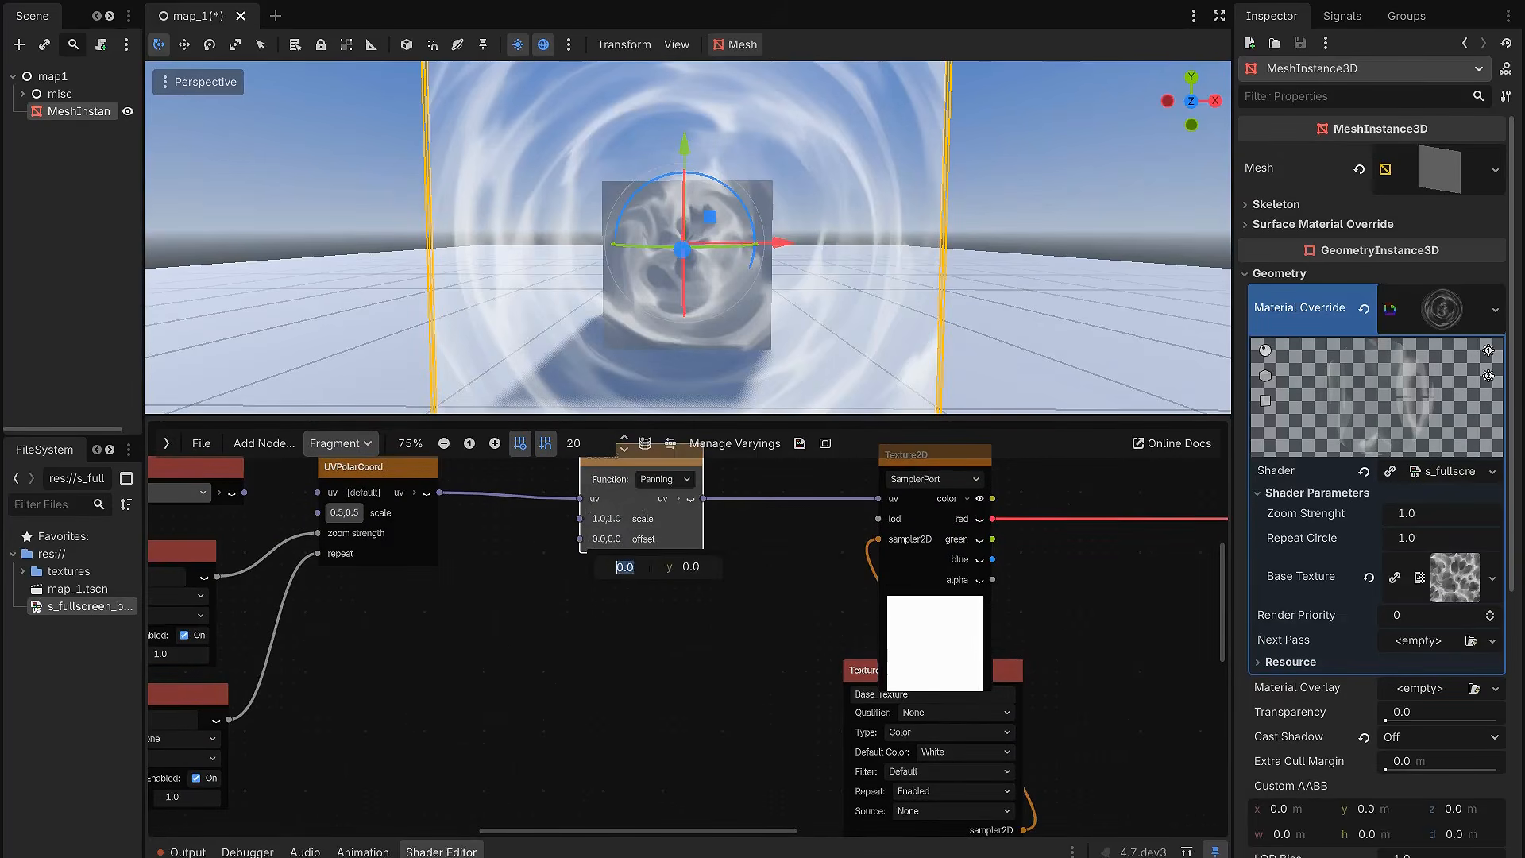
{"action": "right_click", "coordinate": [546, 655]}
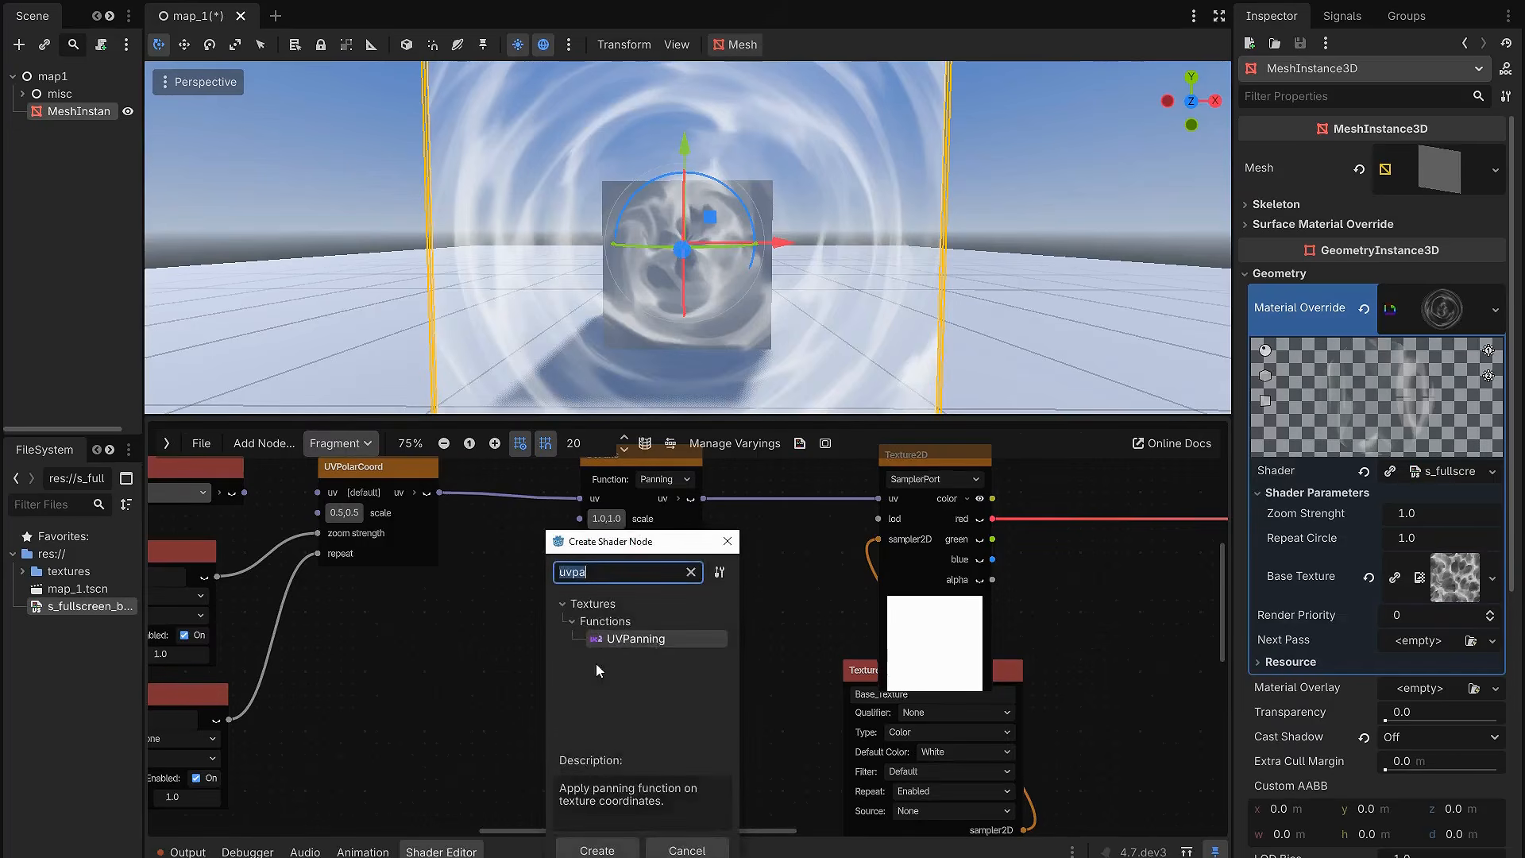
{"action": "type", "text": "vector2"}
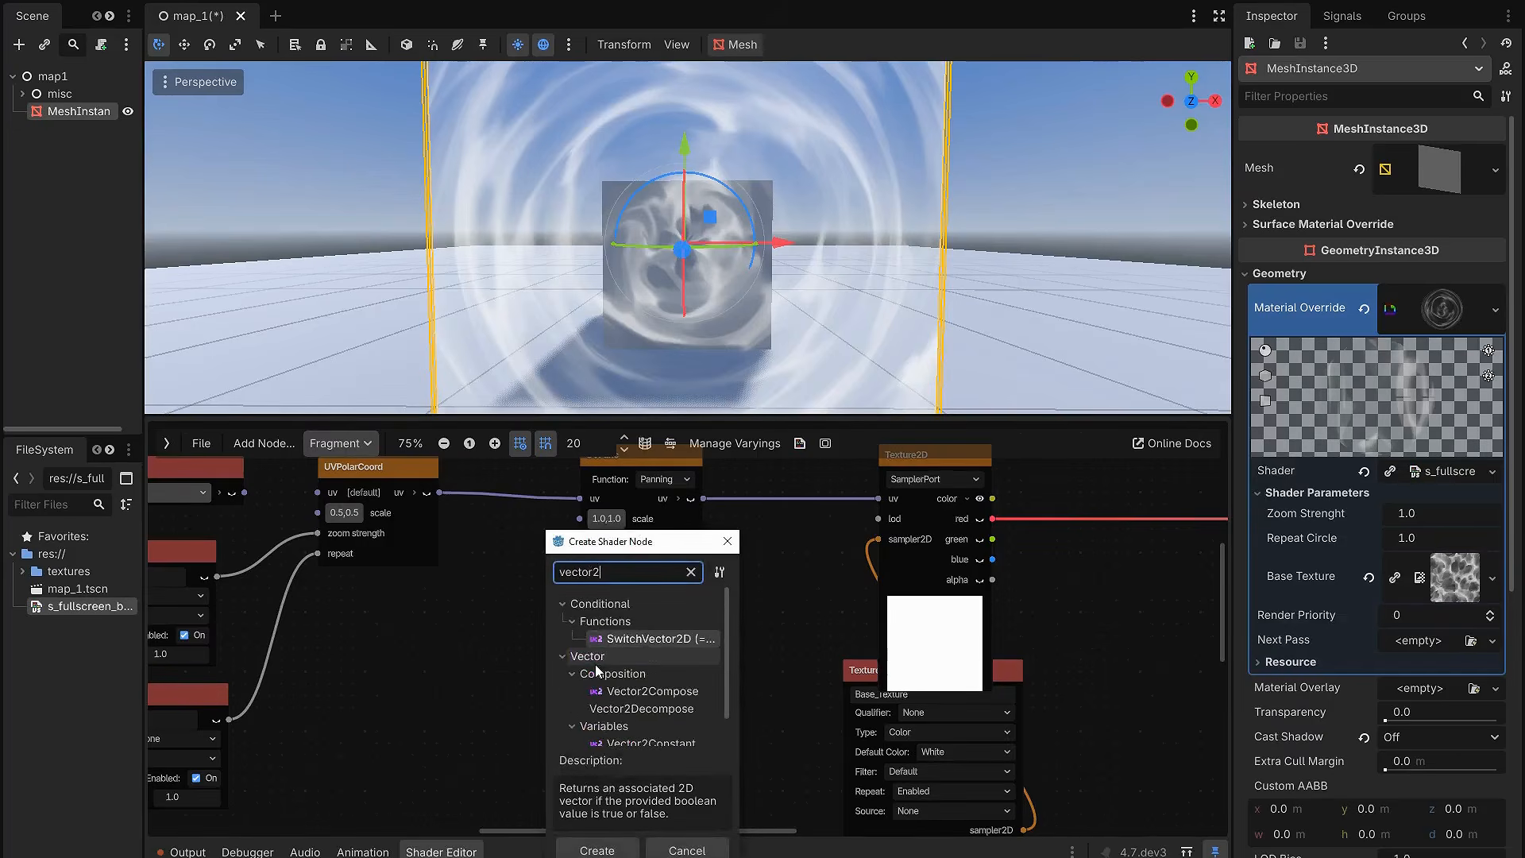
{"action": "type", "text": "p"}
{"action": "double_click", "coordinate": [645, 641]}
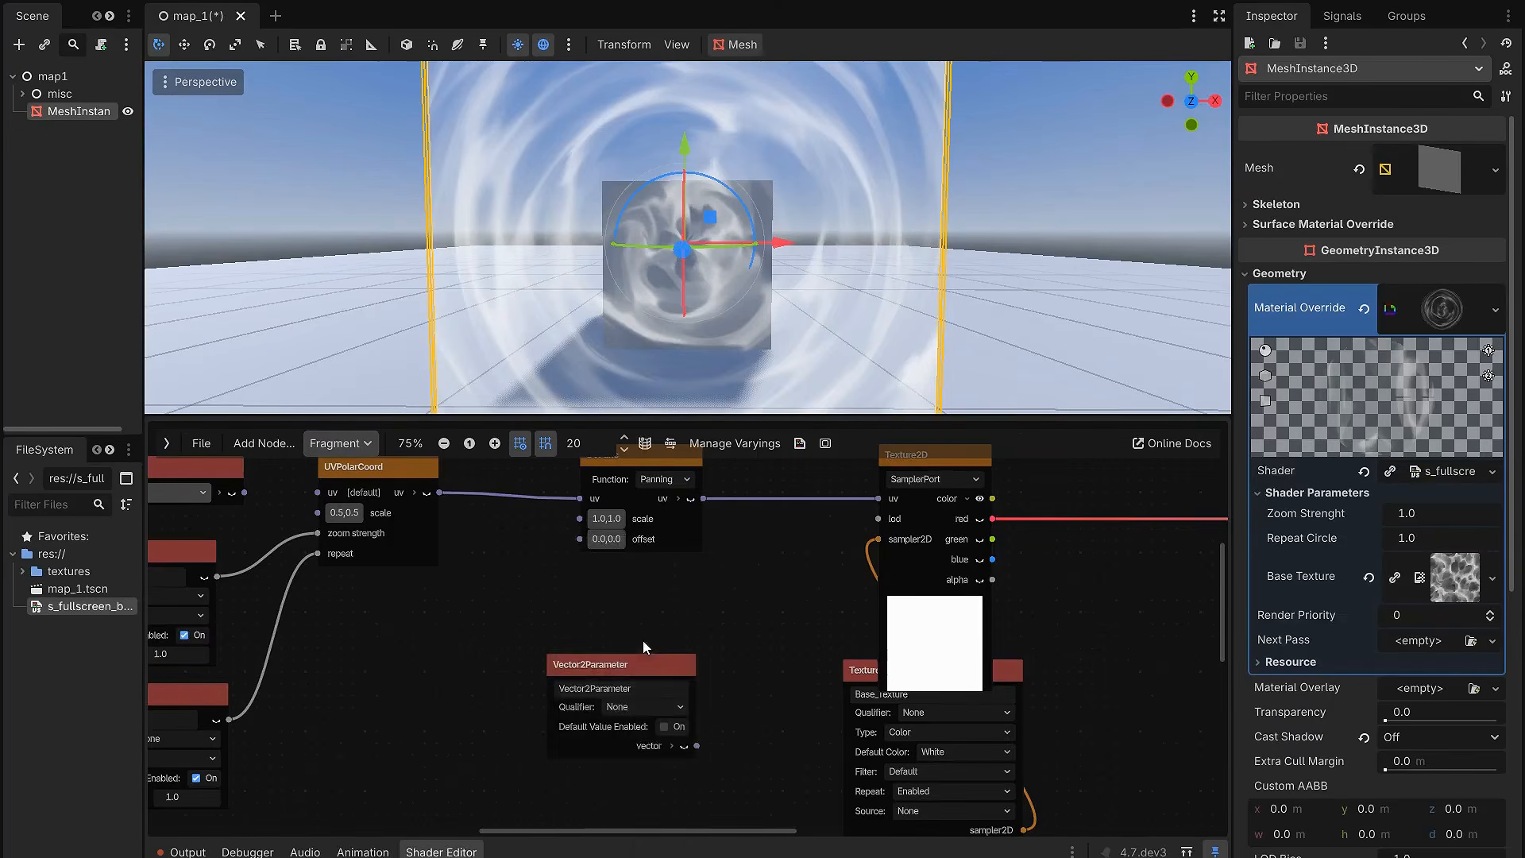
Step: Name the Vector2Parameter offset and connect it to the panning node's offset
{"action": "left_click_drag", "start_coordinate": [658, 642], "coordinate": [596, 589]}
{"action": "double_click", "coordinate": [577, 612]}
{"action": "type", "text": "of"}
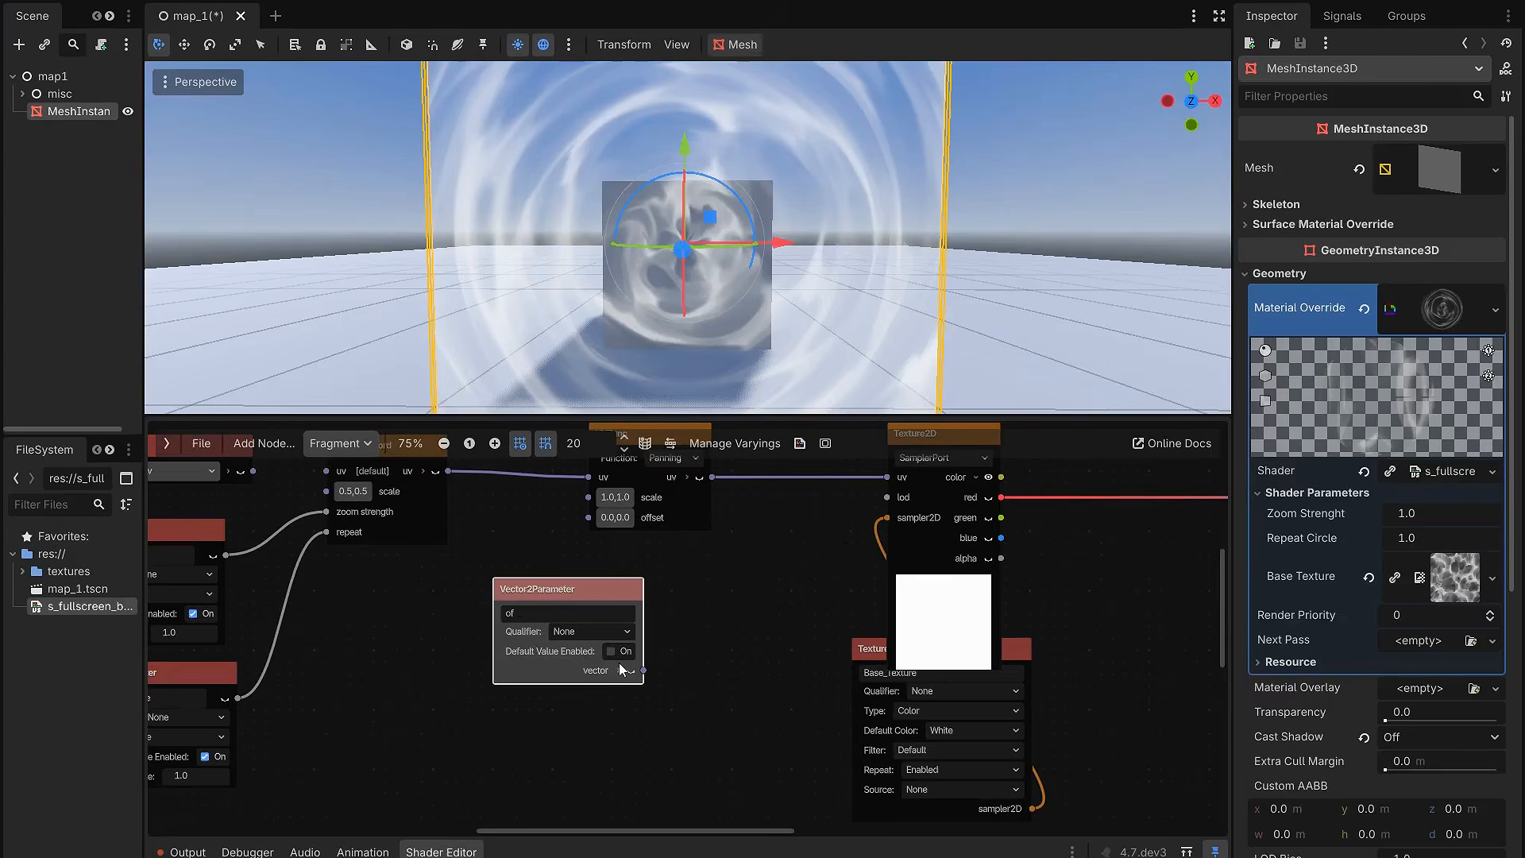
{"action": "type", "text": "fset"}
{"action": "key", "text": "Return"}
{"action": "left_click_drag", "start_coordinate": [650, 668], "coordinate": [589, 517]}
Step: Try an Offset of about 0.415 in x and 0.2 in y on the material, and reset it to zero
{"action": "left_click_drag", "start_coordinate": [759, 416], "coordinate": [834, 594]}
{"action": "mouse_move", "coordinate": [1424, 564]}
{"action": "left_mouse_down"}
{"action": "mouse_move", "coordinate": [1393, 563]}
{"action": "mouse_move", "coordinate": [1445, 563]}
{"action": "mouse_move", "coordinate": [1488, 588]}
{"action": "mouse_move", "coordinate": [1430, 589]}
{"action": "mouse_move", "coordinate": [1430, 564]}
{"action": "mouse_move", "coordinate": [1373, 563]}
{"action": "mouse_move", "coordinate": [1463, 563]}
{"action": "mouse_move", "coordinate": [1438, 590]}
{"action": "left_mouse_up"}
{"action": "left_click_drag", "start_coordinate": [1435, 563], "coordinate": [1419, 563]}
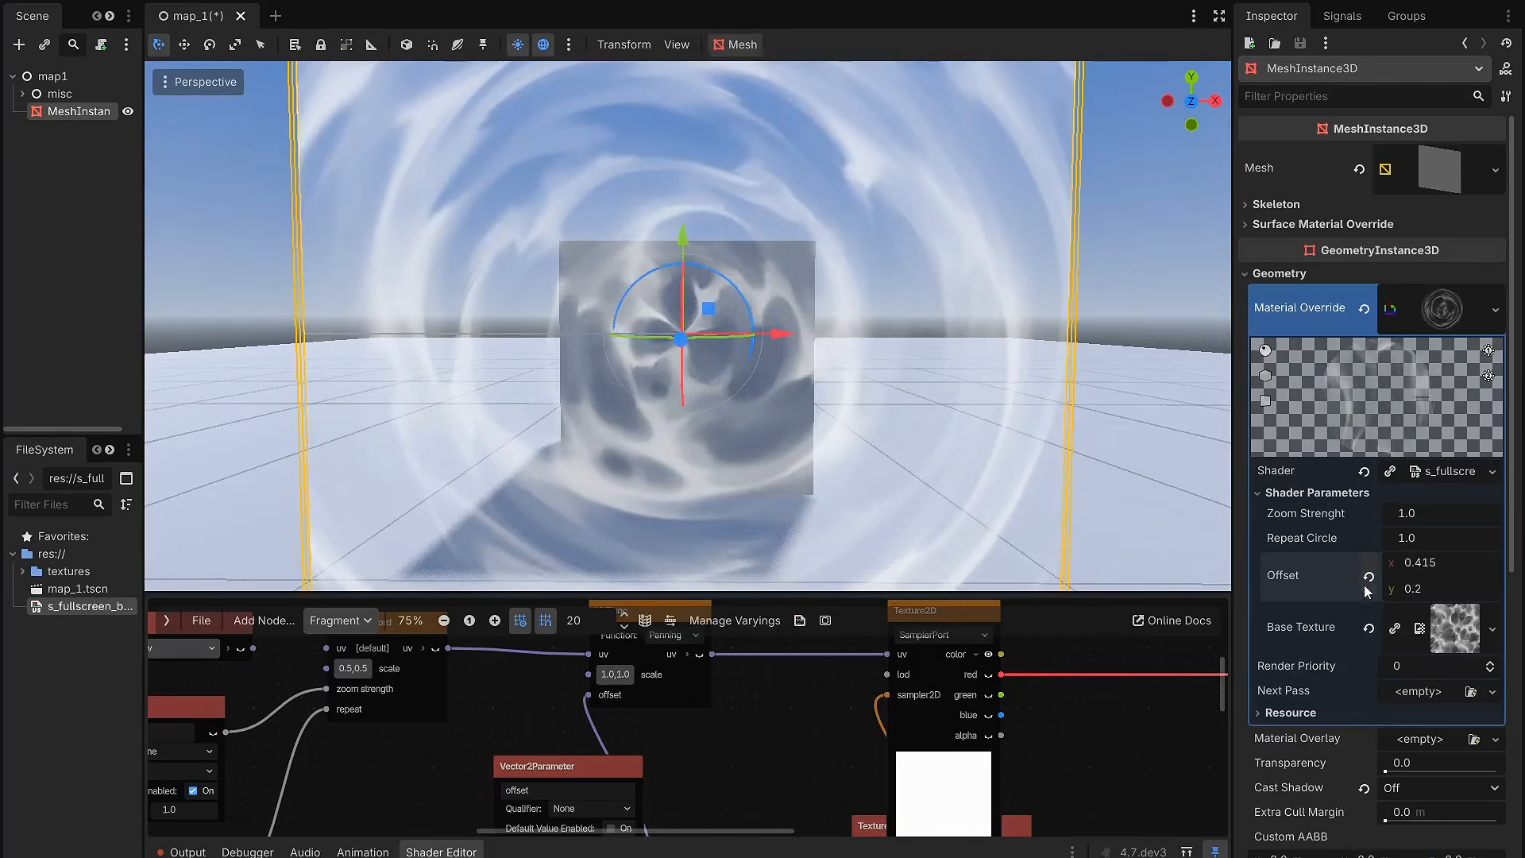
{"action": "left_click", "coordinate": [1369, 576]}
Step: Add a Time input node below the offset parameter
{"action": "left_click_drag", "start_coordinate": [729, 596], "coordinate": [714, 360]}
{"action": "scroll", "coordinate": [707, 548], "scroll_direction": "down", "scroll_amount": 3}
{"action": "middle_click_drag", "start_coordinate": [719, 560], "coordinate": [802, 616]}
{"action": "scroll", "coordinate": [799, 617], "scroll_direction": "up", "scroll_amount": 2}
{"action": "left_click_drag", "start_coordinate": [687, 599], "coordinate": [599, 609]}
{"action": "left_click", "coordinate": [723, 630]}
{"action": "scroll", "coordinate": [735, 626], "scroll_direction": "up", "scroll_amount": 2}
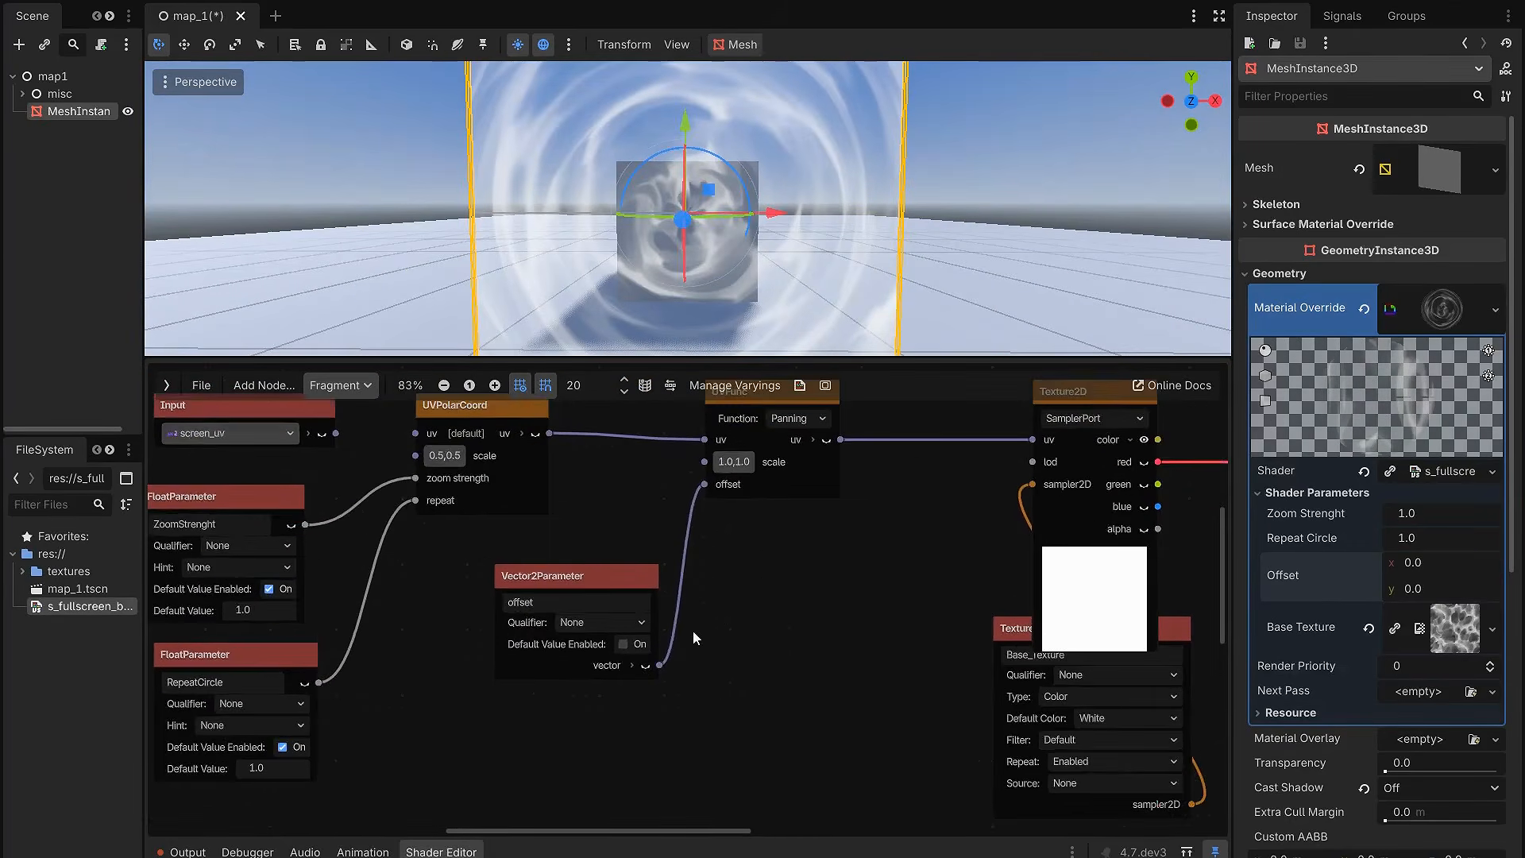
{"action": "right_click", "coordinate": [579, 751]}
{"action": "type", "text": "time"}
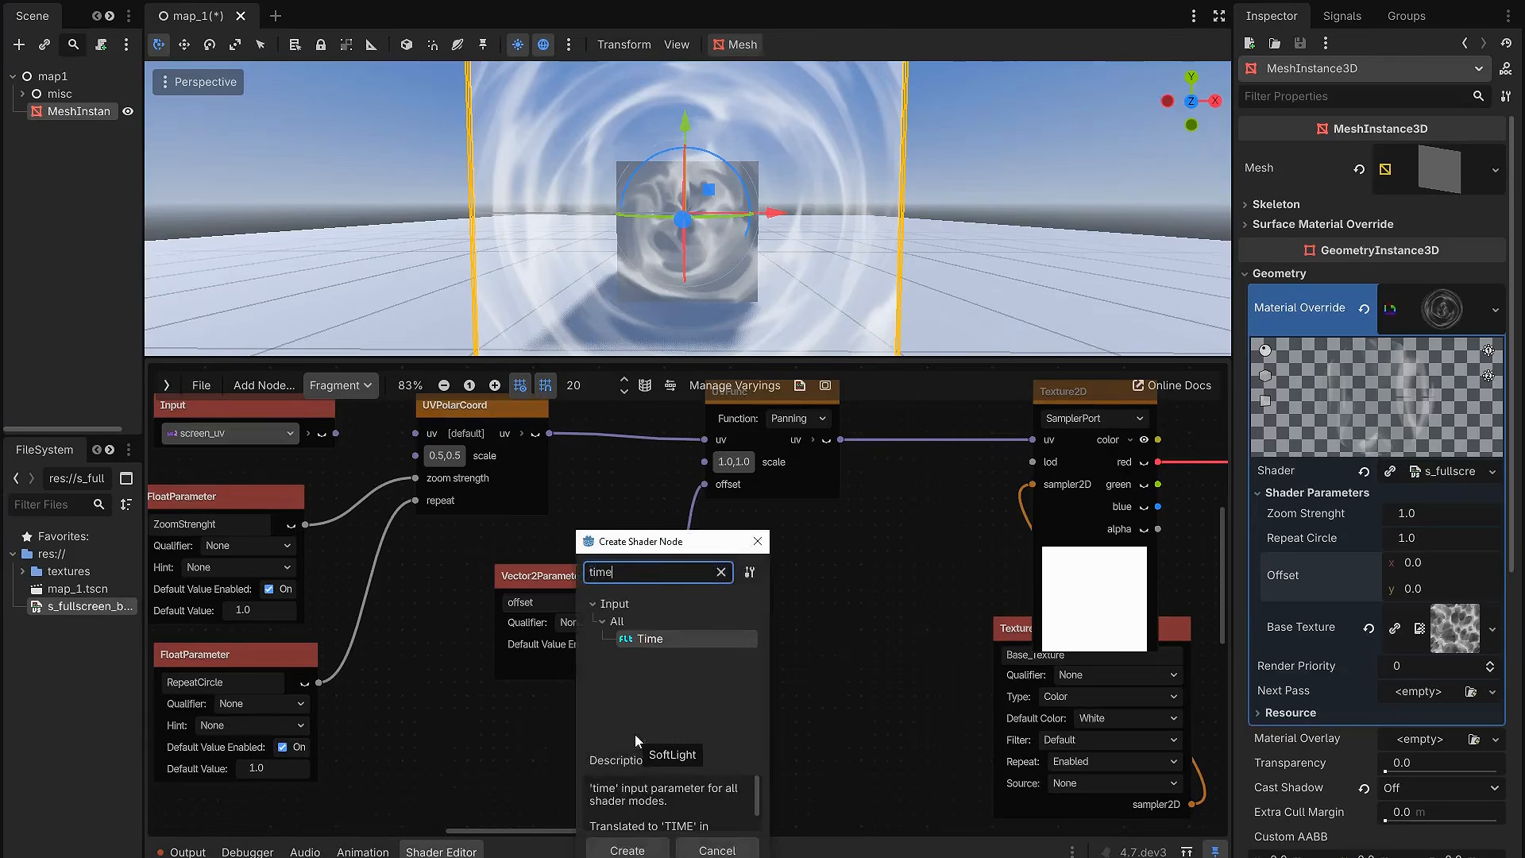
{"action": "double_click", "coordinate": [688, 639]}
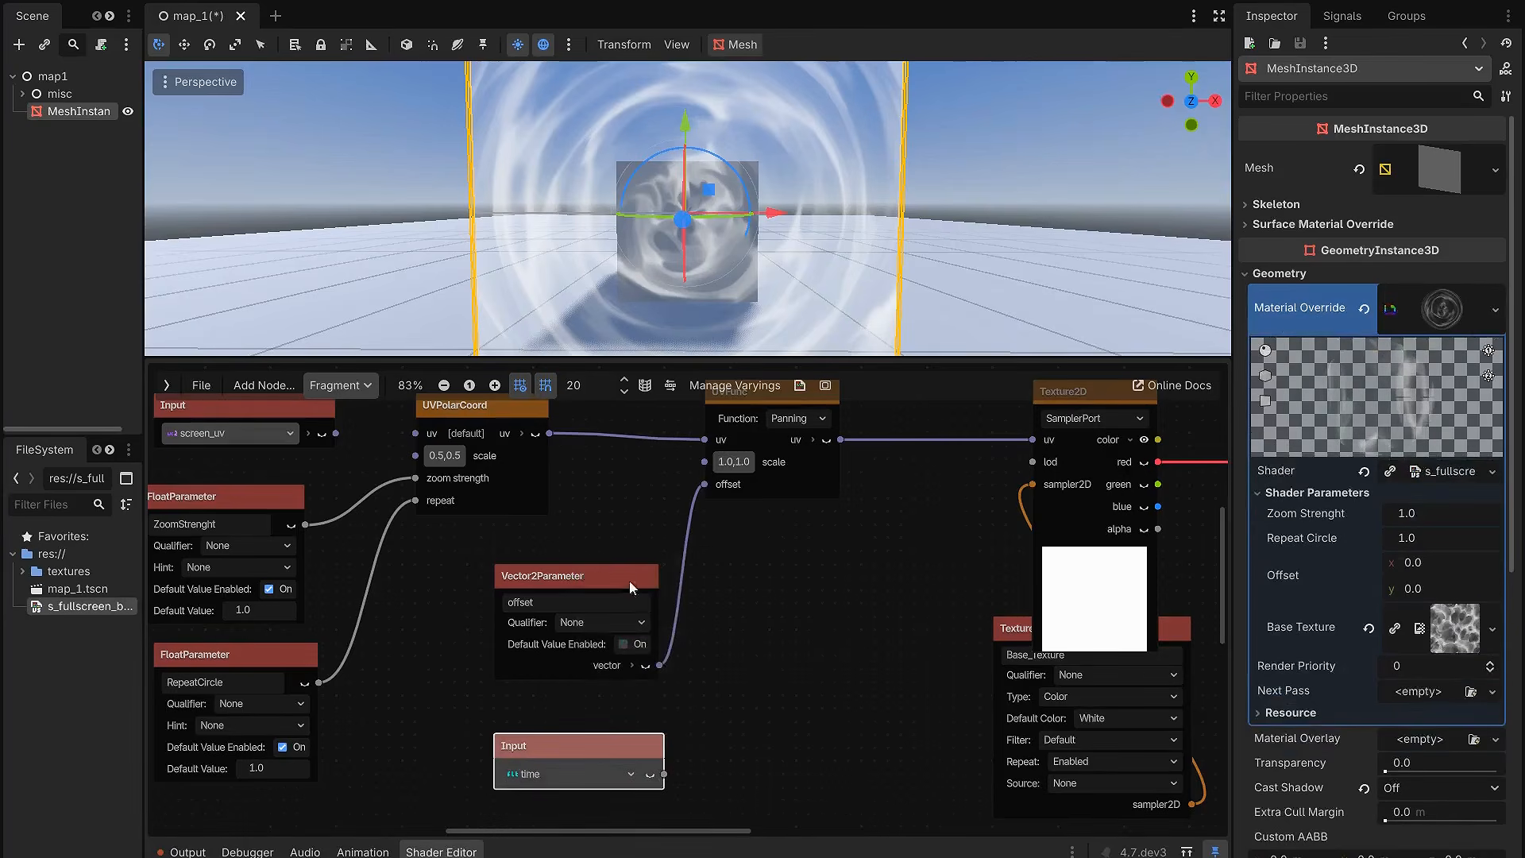
Step: Add a Vector2 Multiply node fed by the offset parameter as its first operand
{"action": "left_click_drag", "start_coordinate": [659, 665], "coordinate": [748, 664]}
{"action": "type", "text": "mu"}
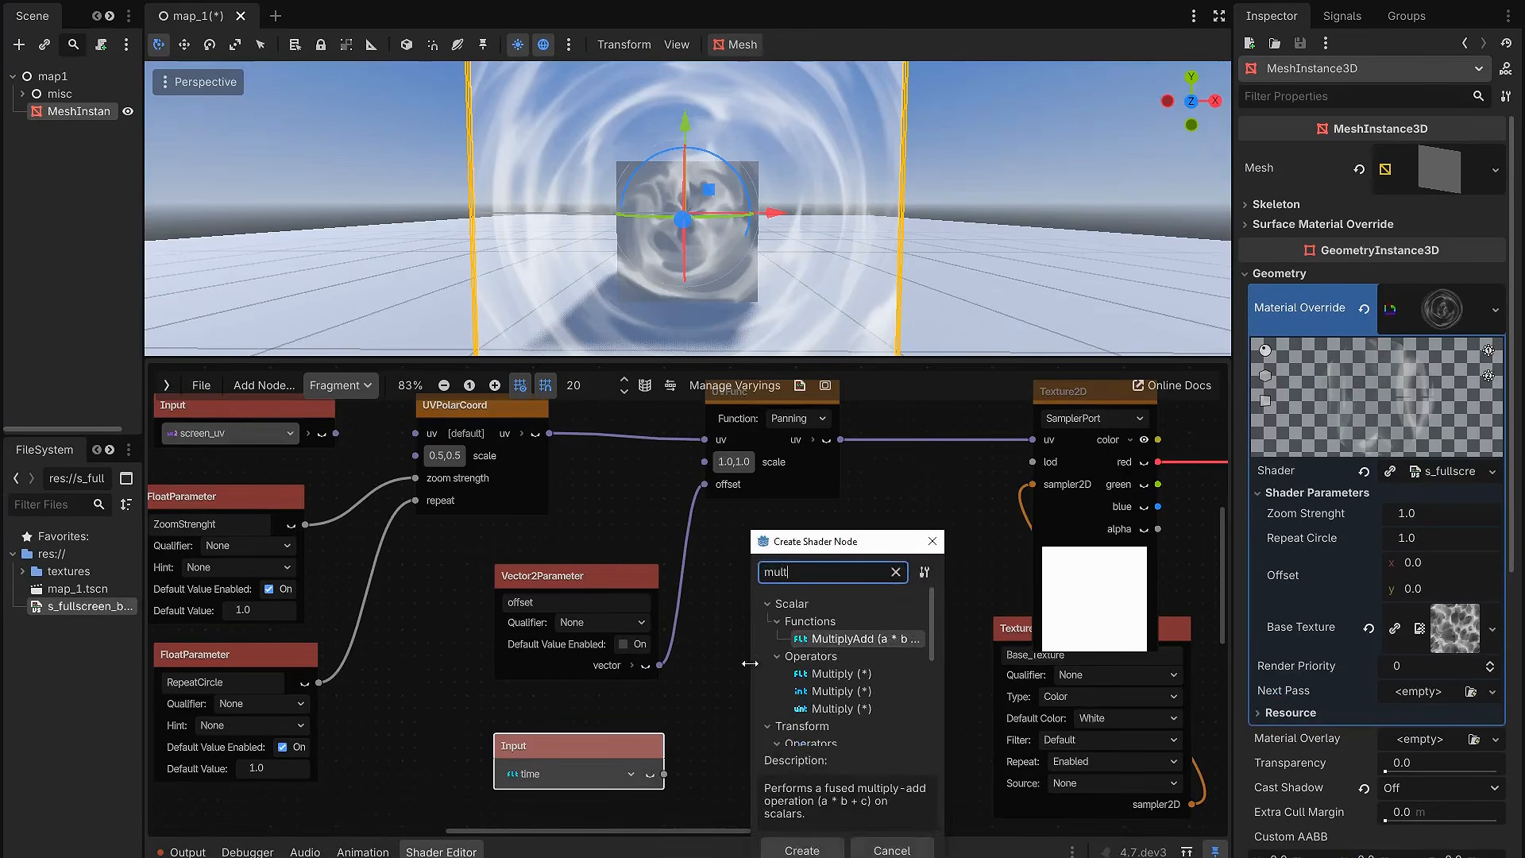
{"action": "type", "text": "lt"}
{"action": "scroll", "coordinate": [841, 687], "scroll_direction": "down", "scroll_amount": 5}
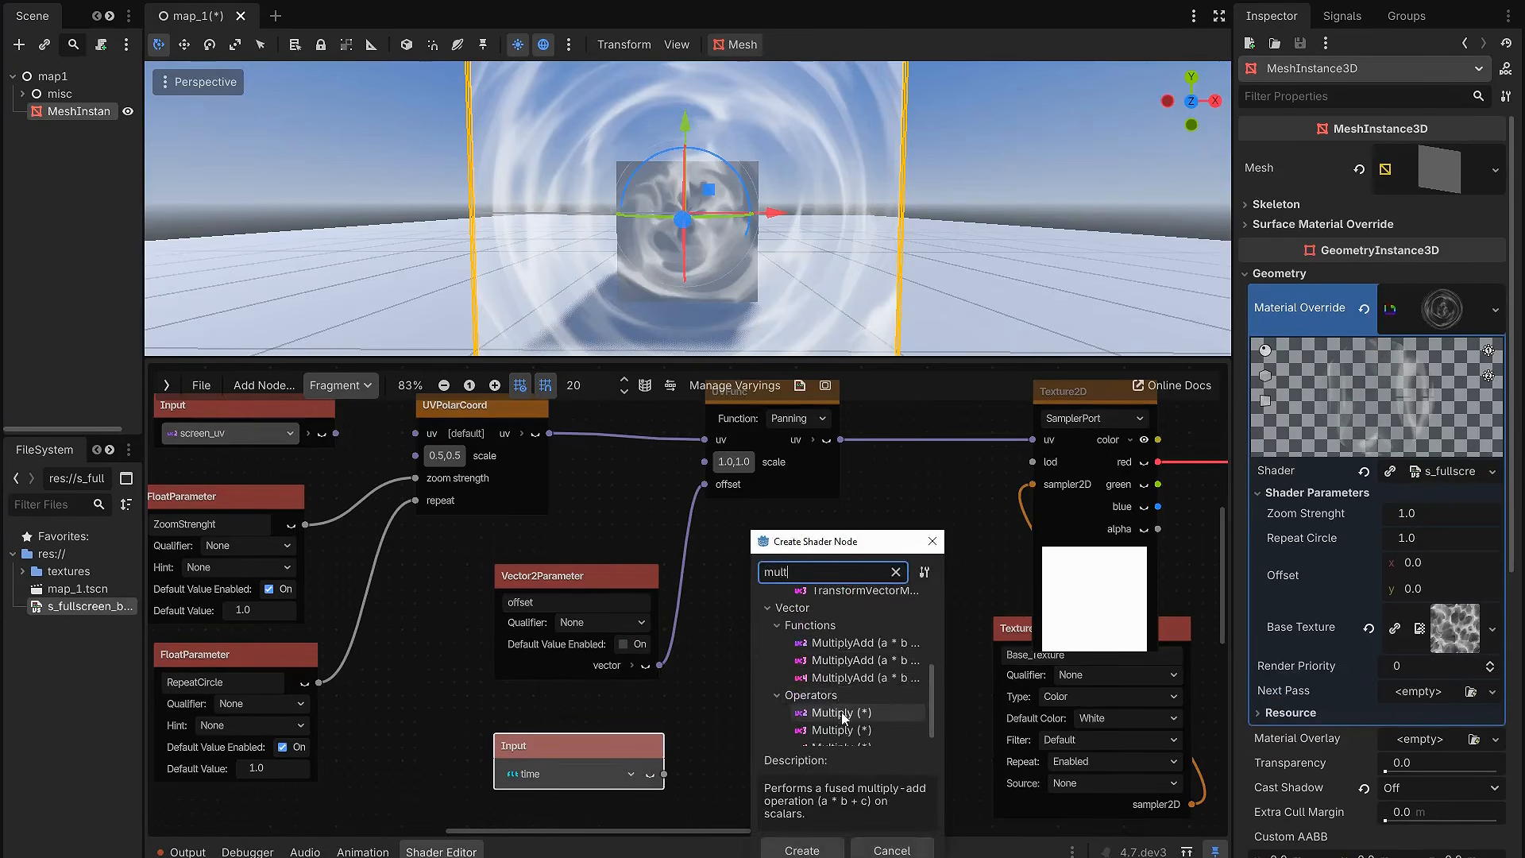
{"action": "double_click", "coordinate": [843, 713]}
Step: Connect the time input to the Multiply node's b and the Multiply result to the panning node's offset
{"action": "left_click_drag", "start_coordinate": [664, 774], "coordinate": [717, 667]}
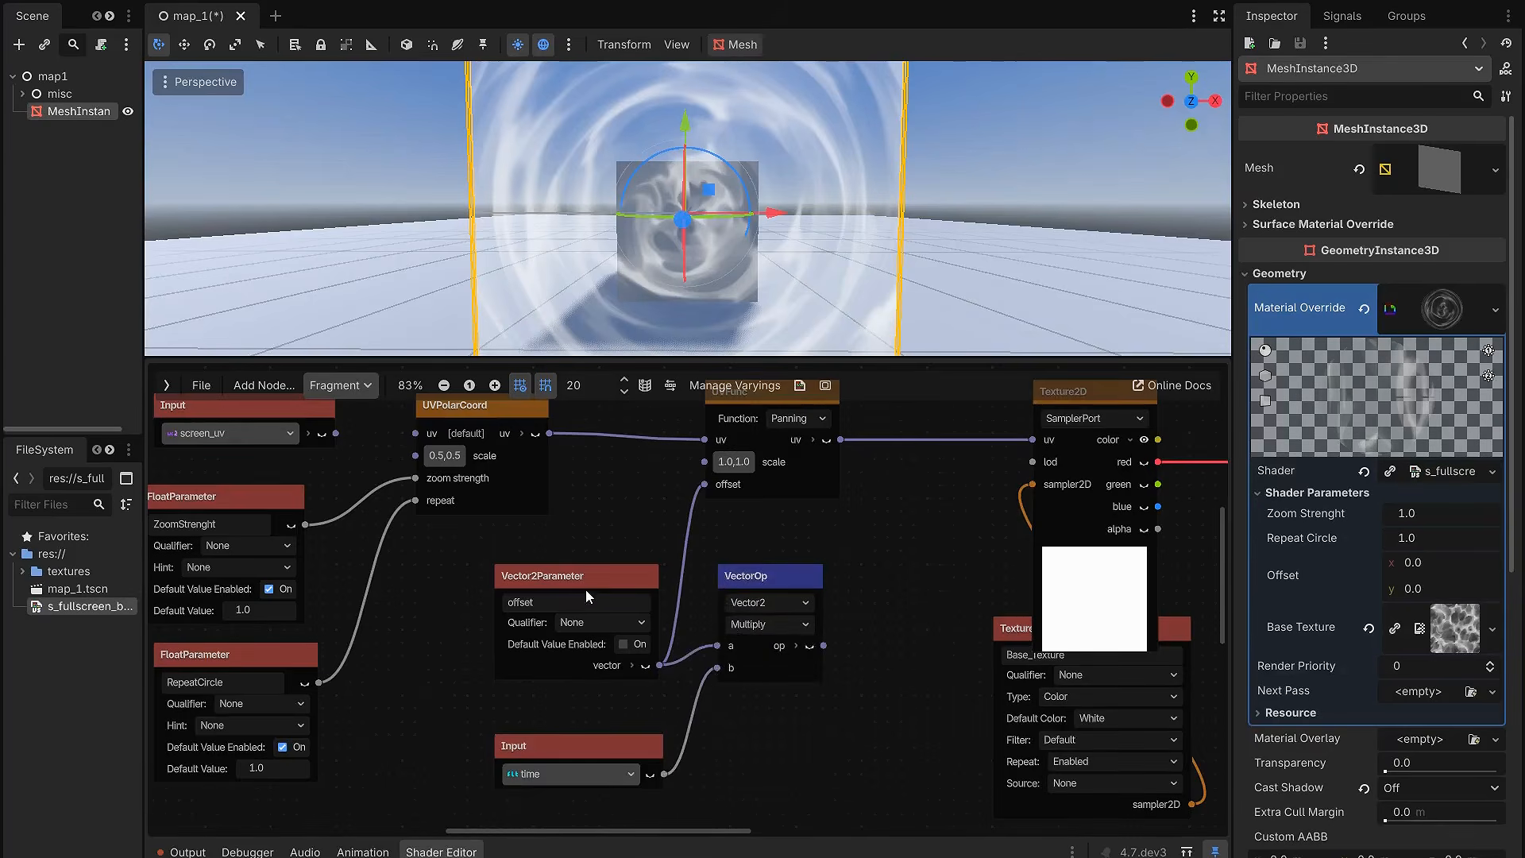
{"action": "scroll", "coordinate": [759, 575], "scroll_direction": "down", "scroll_amount": 1}
{"action": "left_click_drag", "start_coordinate": [835, 673], "coordinate": [736, 541]}
{"action": "middle_click_drag", "start_coordinate": [853, 589], "coordinate": [796, 633]}
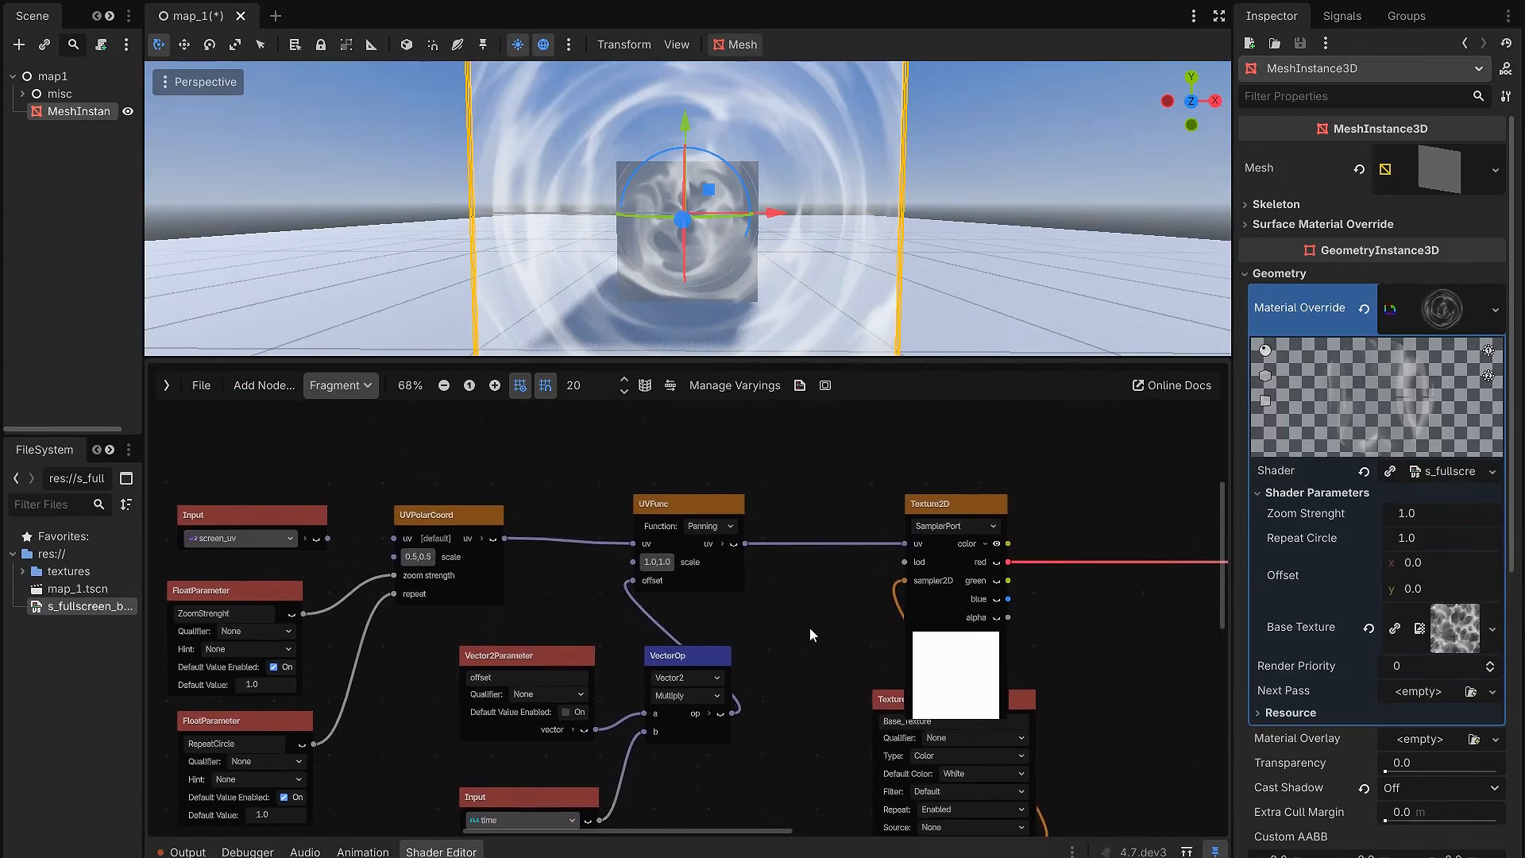
Step: Set the material's Offset to -1.0 in x and 0.3 in y
{"action": "left_click_drag", "start_coordinate": [762, 360], "coordinate": [762, 594]}
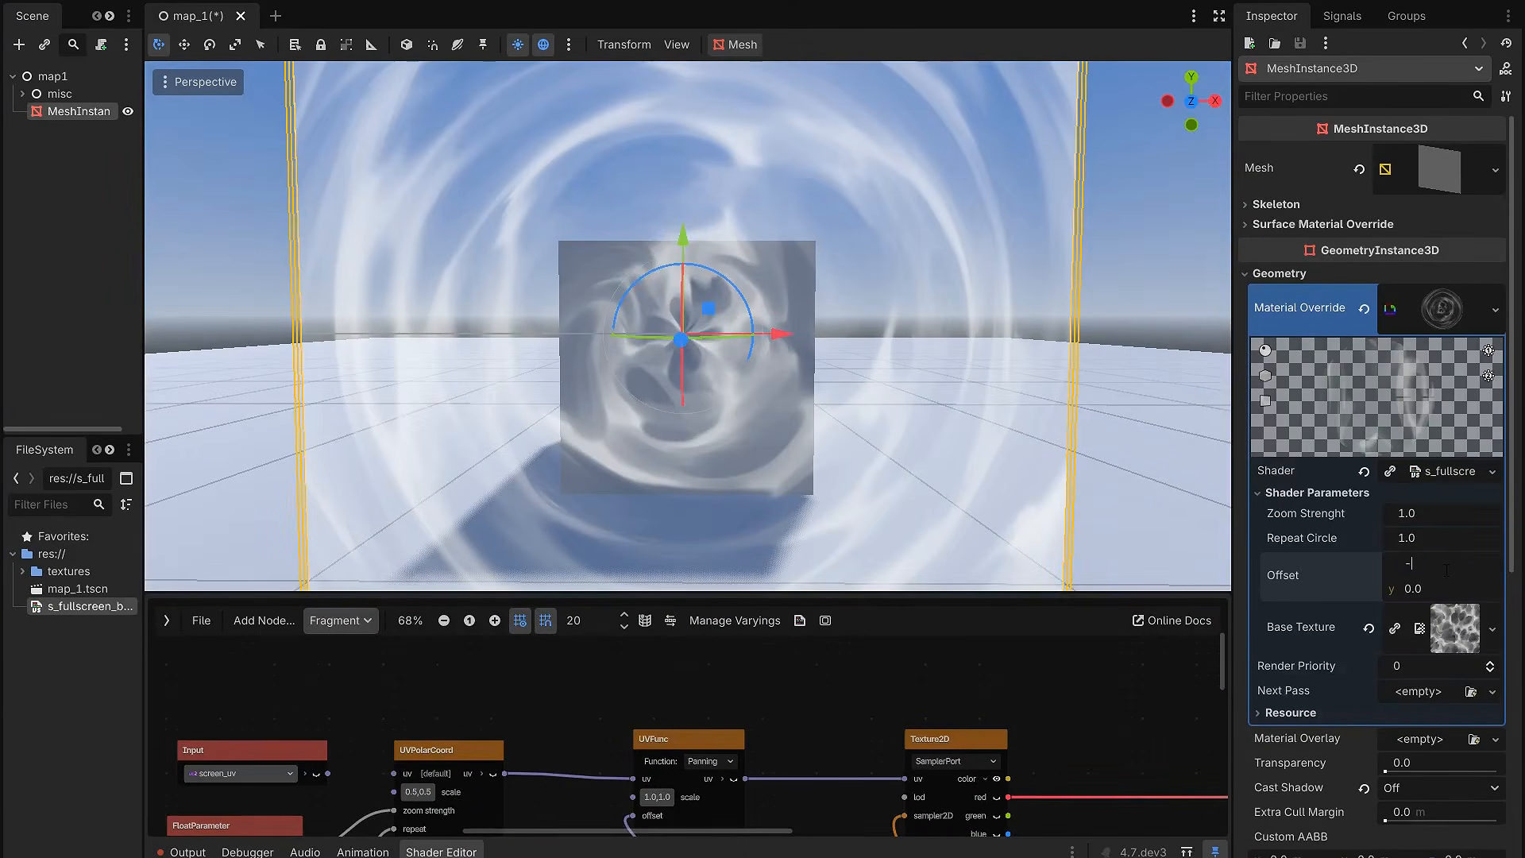
{"action": "key", "text": "Tab"}
{"action": "type", "text": "0.3"}
{"action": "key", "text": "Return"}
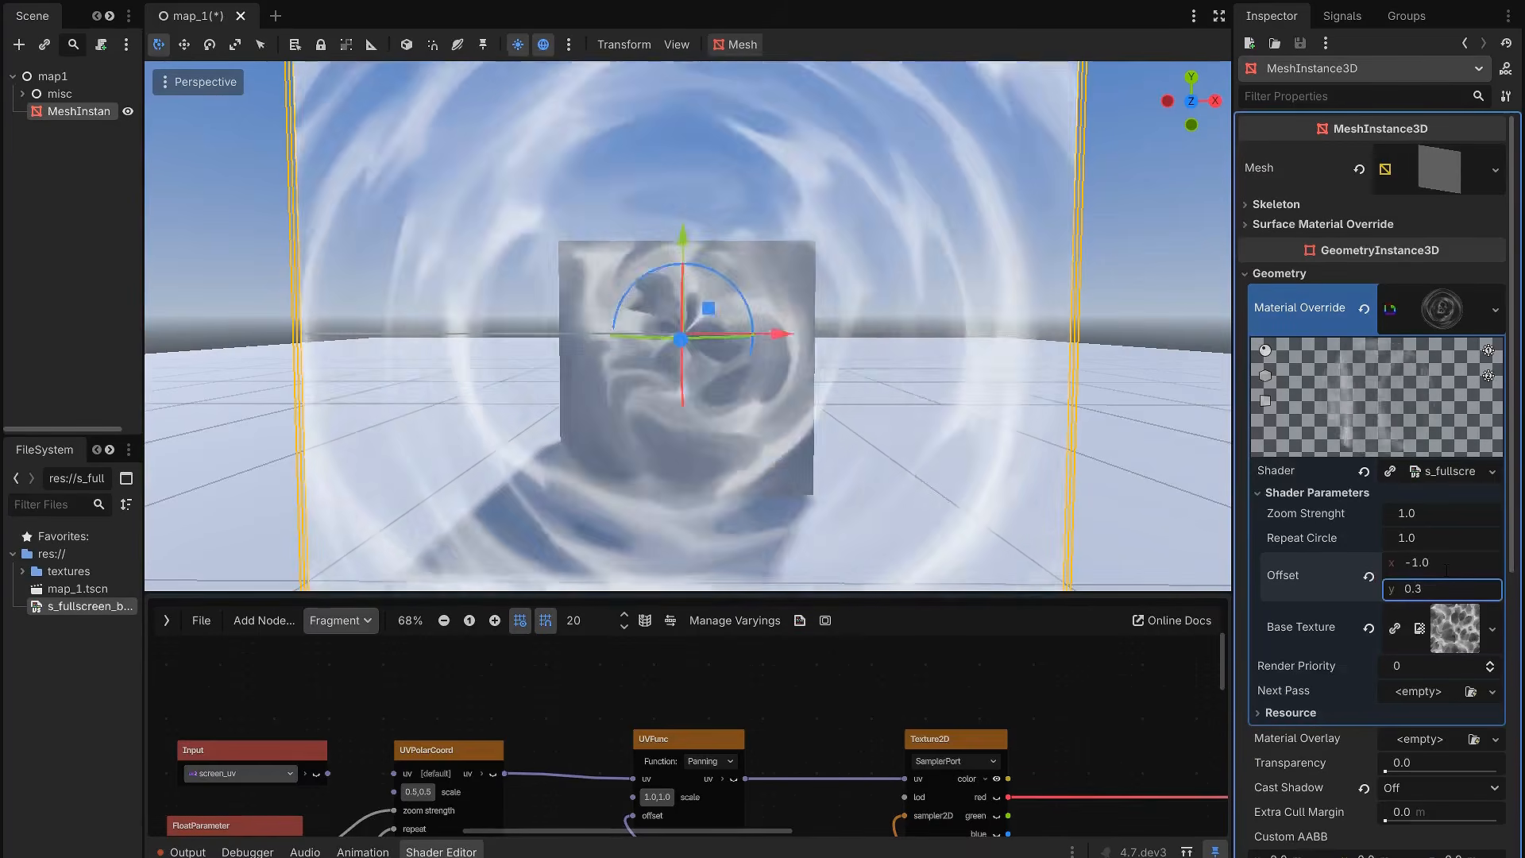
Step: Show the shader preview, copy the parameters from the material into it, and hide the preview again
{"action": "left_click_drag", "start_coordinate": [877, 590], "coordinate": [858, 306]}
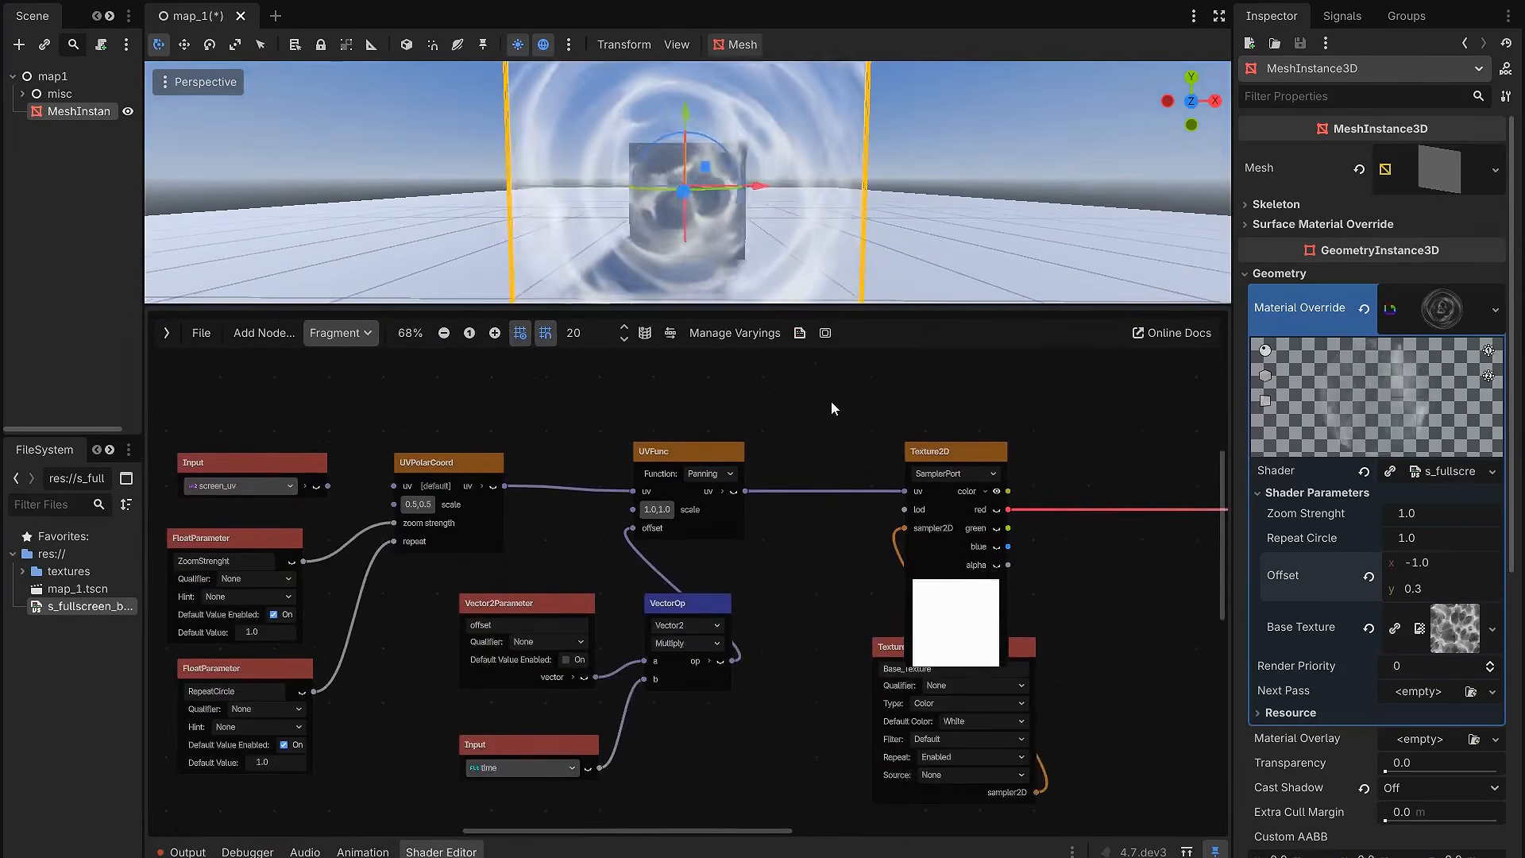
{"action": "scroll", "coordinate": [853, 449], "scroll_direction": "down", "scroll_amount": 3}
{"action": "middle_click_drag", "start_coordinate": [855, 443], "coordinate": [778, 461]}
{"action": "scroll", "coordinate": [905, 493], "scroll_direction": "up", "scroll_amount": 2}
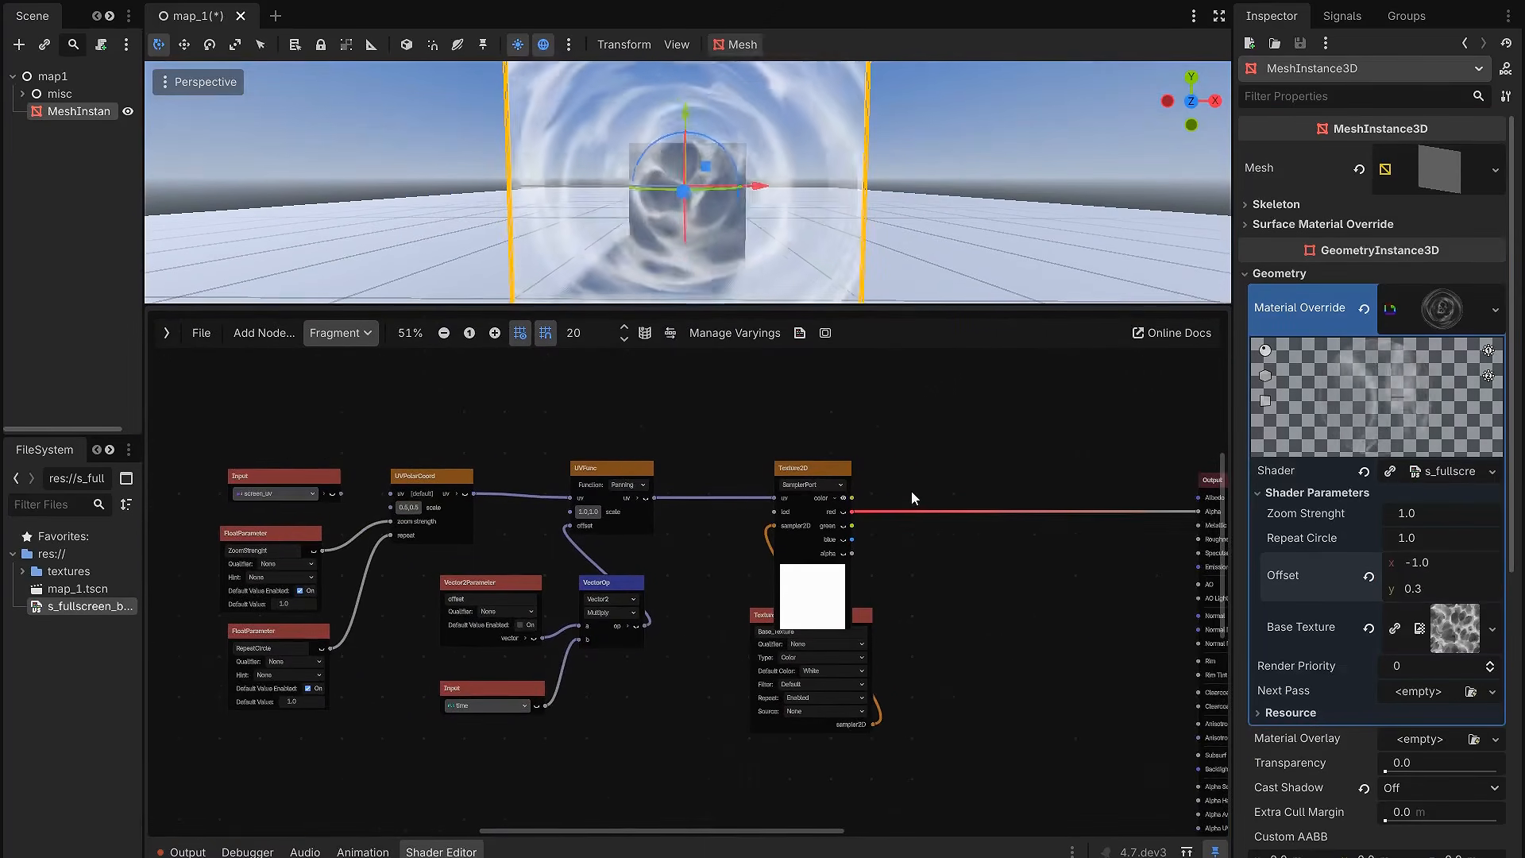
{"action": "middle_click_drag", "start_coordinate": [912, 491], "coordinate": [998, 457]}
{"action": "scroll", "coordinate": [998, 456], "scroll_direction": "up", "scroll_amount": 1}
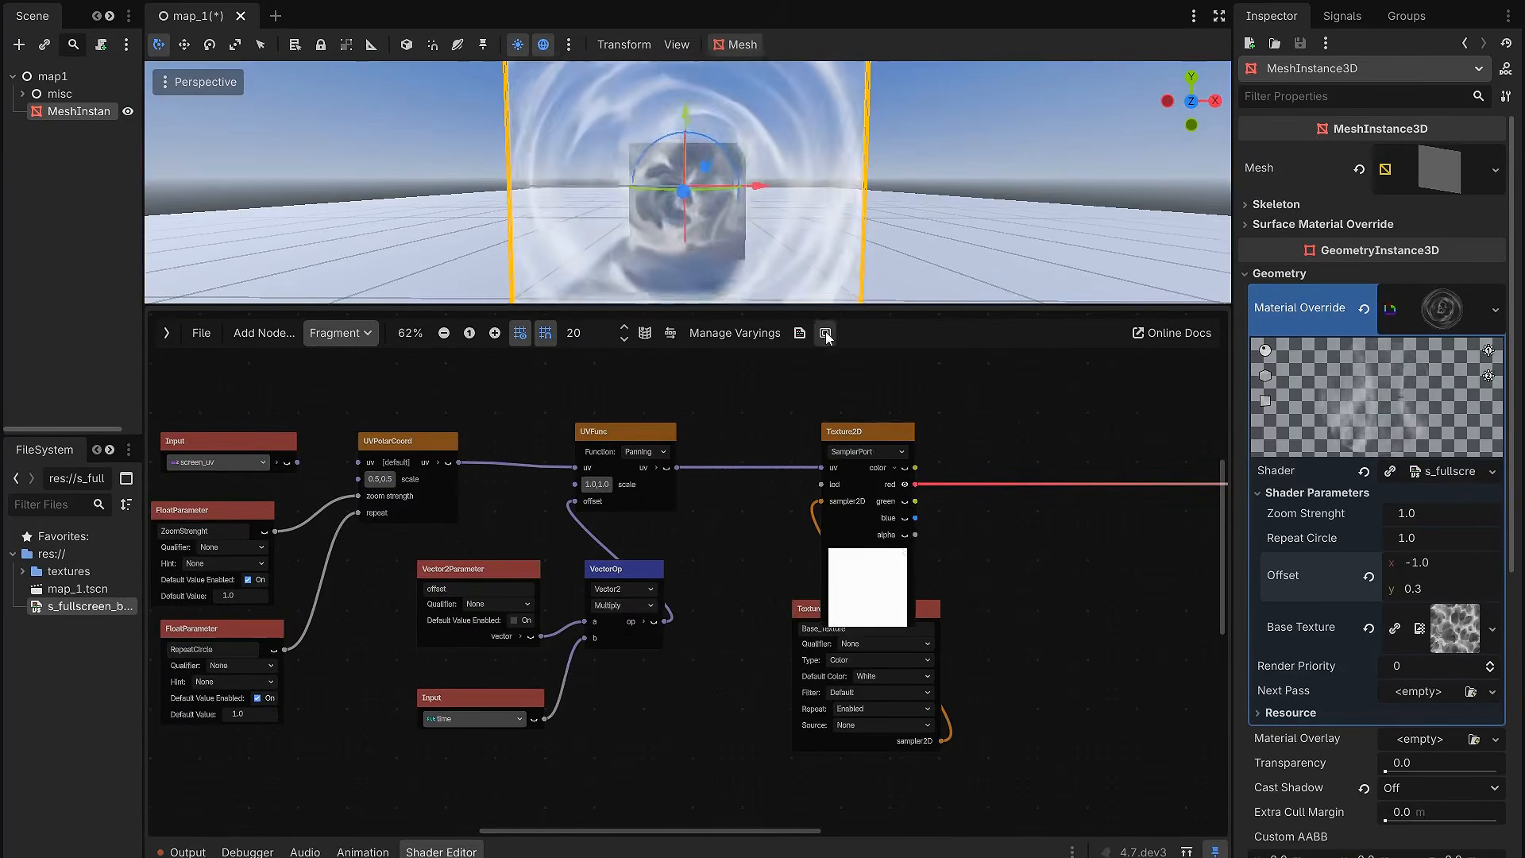
{"action": "left_click", "coordinate": [826, 334]}
{"action": "left_click", "coordinate": [1215, 444]}
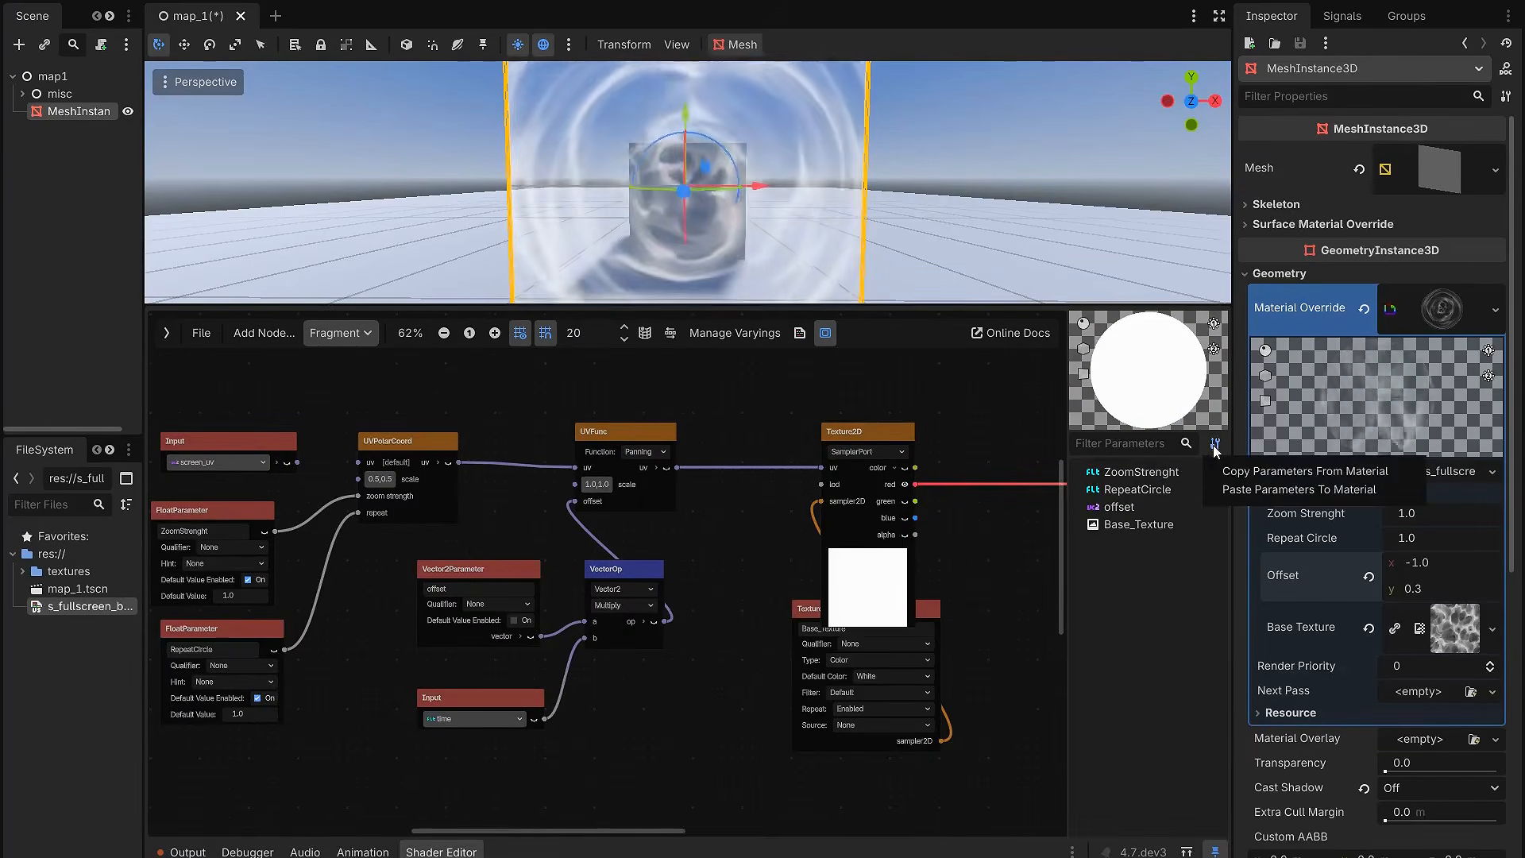
{"action": "left_click", "coordinate": [1283, 472]}
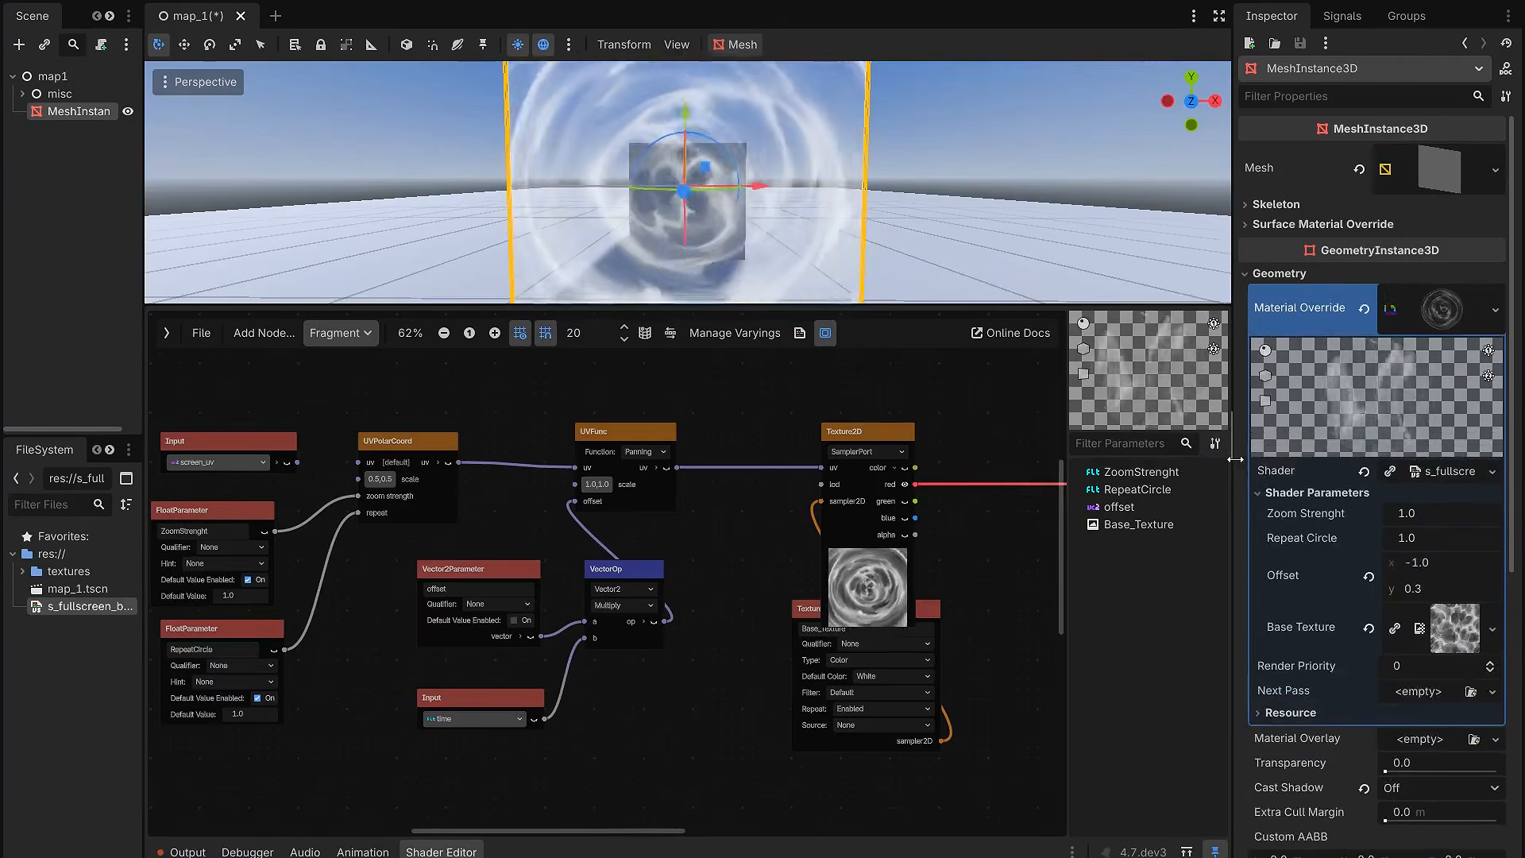
{"action": "left_click", "coordinate": [825, 332]}
Step: Examine the animated circular motion of the texture in the enlarged viewport
{"action": "scroll", "coordinate": [1068, 460], "scroll_direction": "down", "scroll_amount": 2}
{"action": "left_click_drag", "start_coordinate": [778, 313], "coordinate": [784, 629]}
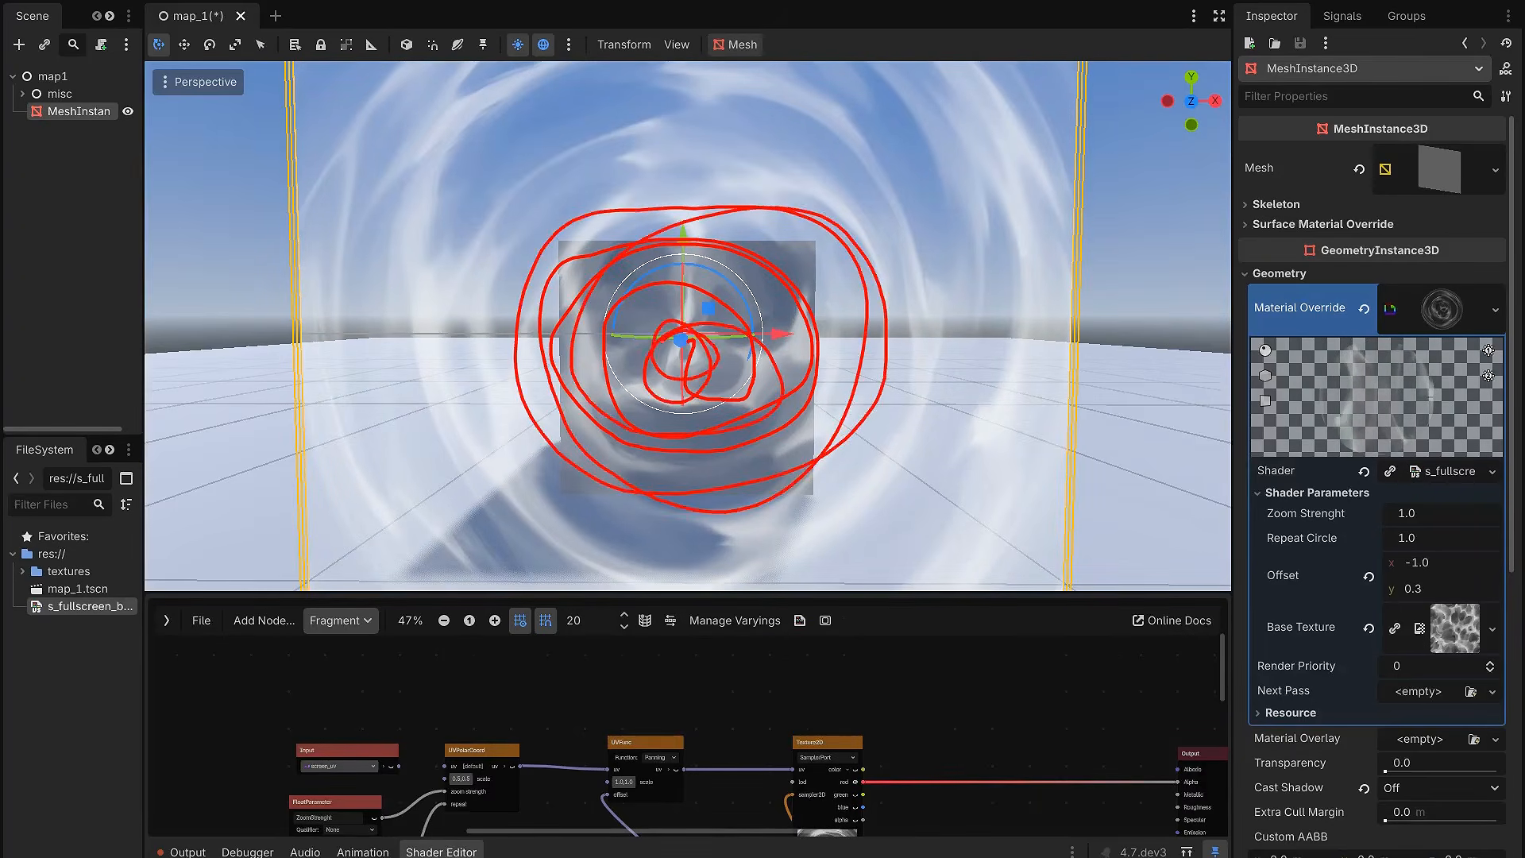
{"action": "key", "text": "Escape"}
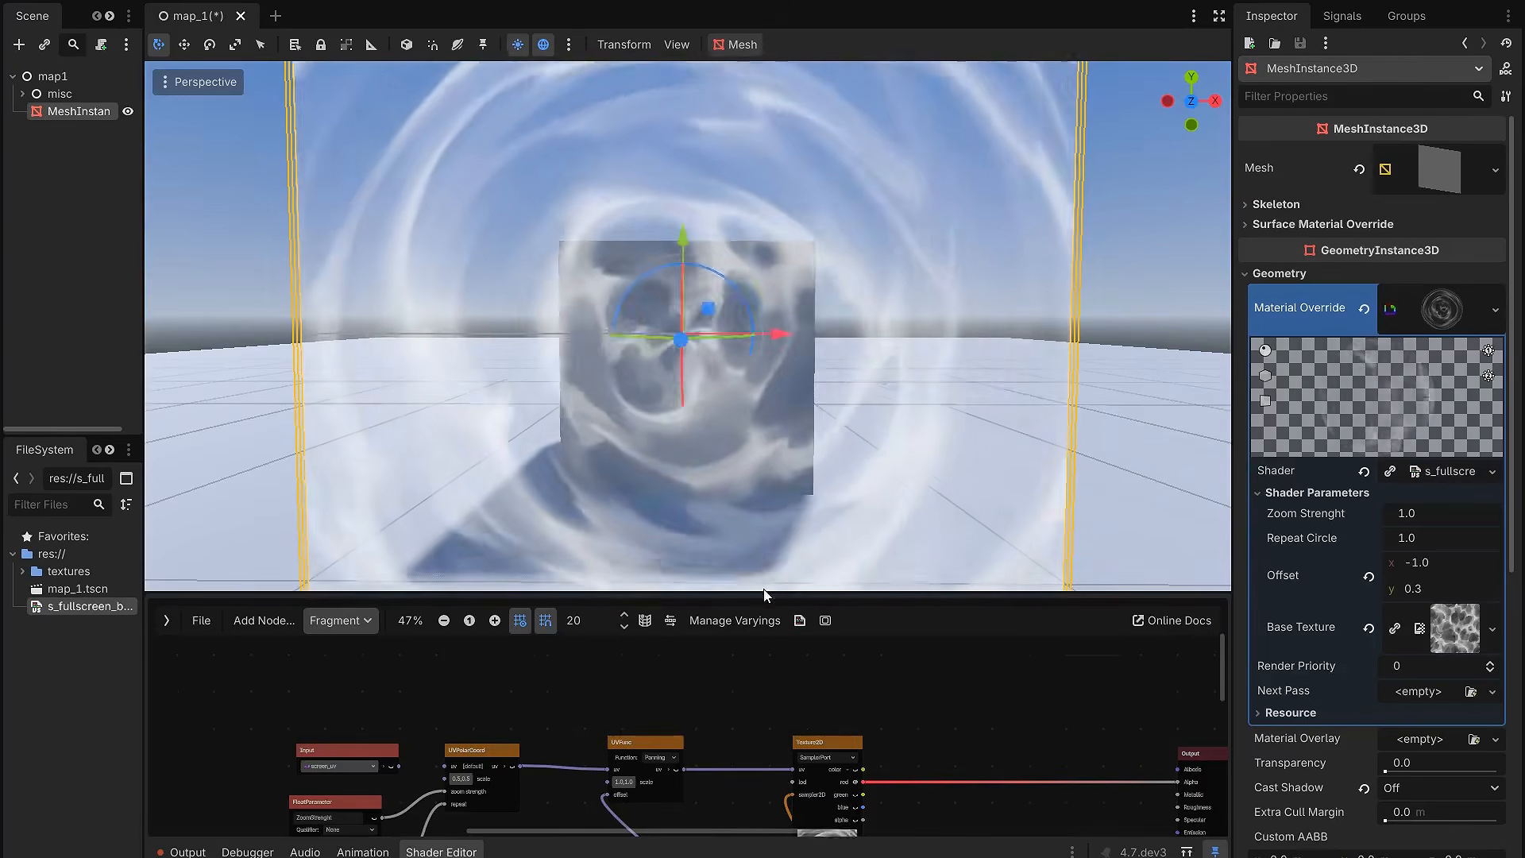
{"action": "mouse_move", "coordinate": [783, 393]}
{"action": "middle_mouse_down"}
{"action": "mouse_move", "coordinate": [784, 375]}
{"action": "mouse_move", "coordinate": [675, 414]}
{"action": "mouse_move", "coordinate": [927, 405]}
{"action": "mouse_move", "coordinate": [791, 402]}
{"action": "middle_mouse_up"}
{"action": "mouse_move", "coordinate": [535, 238]}
{"action": "left_mouse_down"}
{"action": "mouse_move", "coordinate": [699, 177]}
{"action": "mouse_move", "coordinate": [600, 337]}
{"action": "left_mouse_up"}
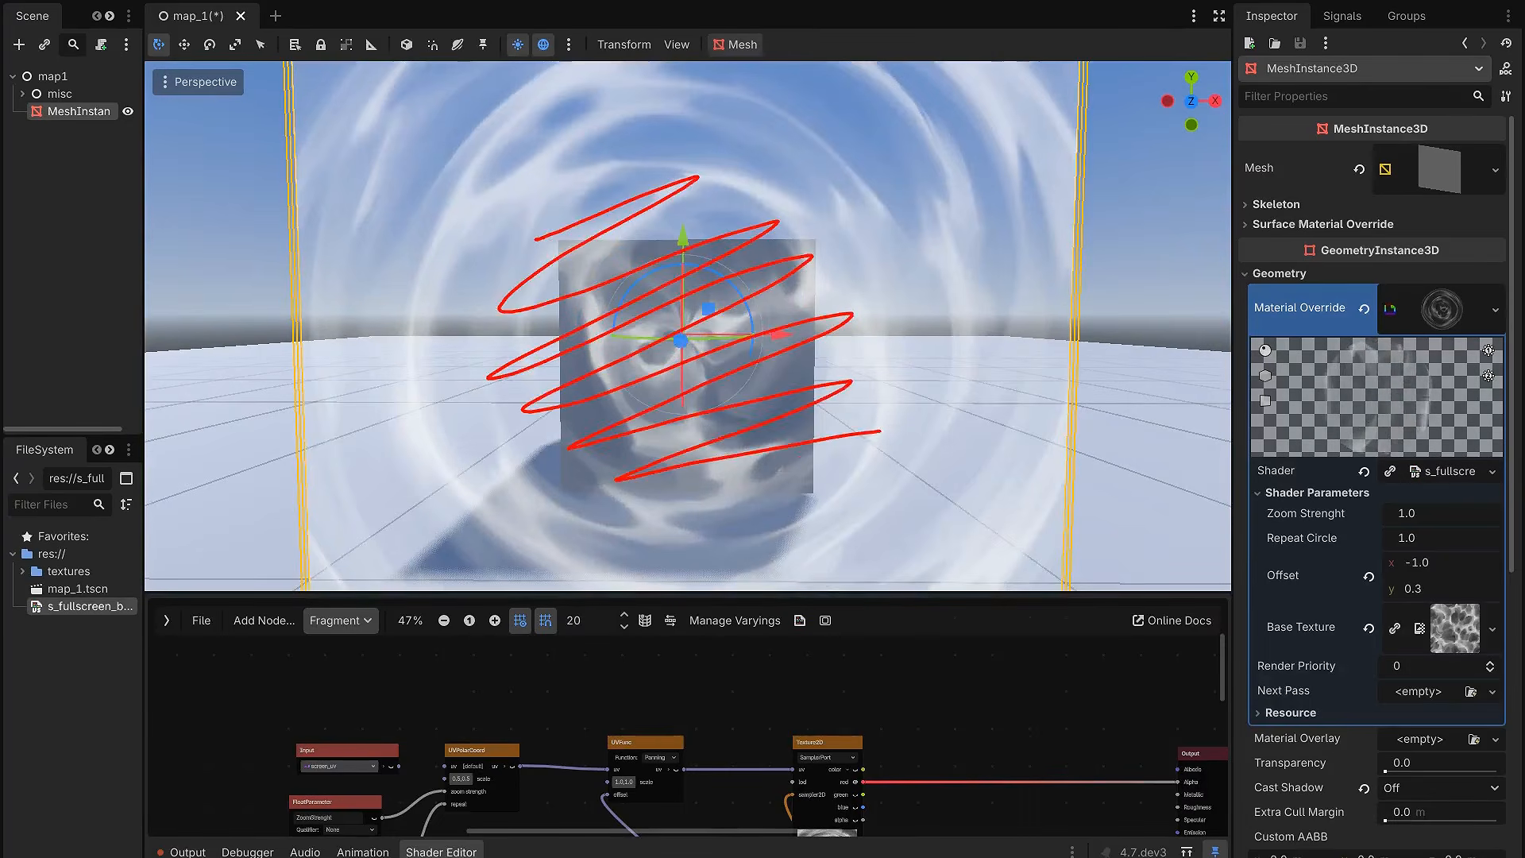
{"action": "key", "text": "Escape"}
Step: Enlarge the shader graph area and duplicate the base texture's Texture2D node together with its Texture2DParameter node
{"action": "left_click_drag", "start_coordinate": [739, 594], "coordinate": [702, 353]}
{"action": "mouse_move", "coordinate": [926, 624]}
{"action": "middle_mouse_down"}
{"action": "mouse_move", "coordinate": [804, 611]}
{"action": "mouse_move", "coordinate": [826, 589]}
{"action": "middle_mouse_up"}
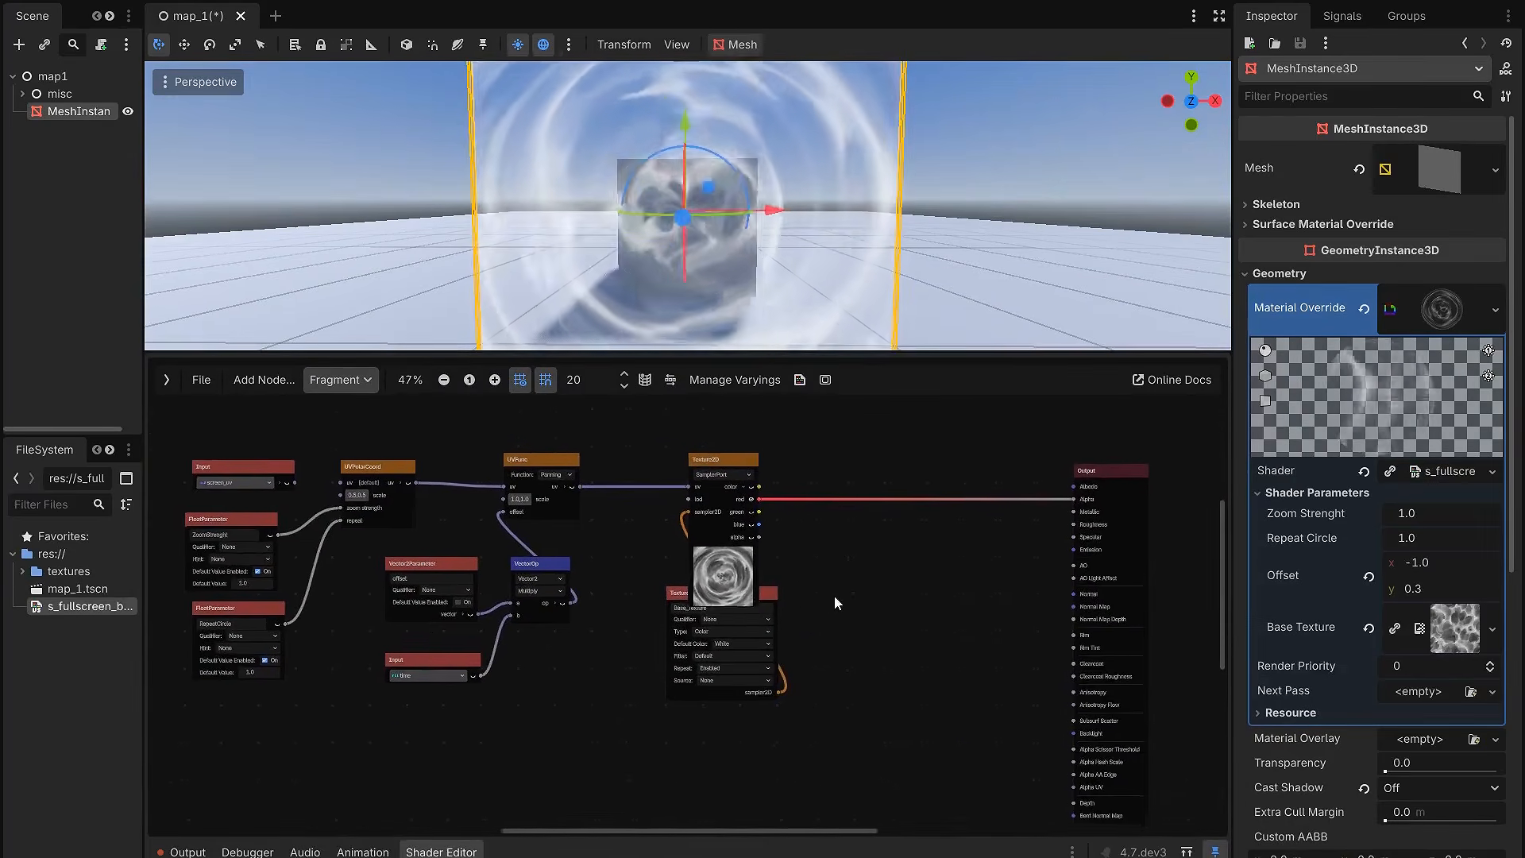
{"action": "left_click_drag", "start_coordinate": [832, 650], "coordinate": [900, 564]}
{"action": "key", "text": "ctrl+d"}
{"action": "scroll", "coordinate": [805, 613], "scroll_direction": "up", "scroll_amount": 3}
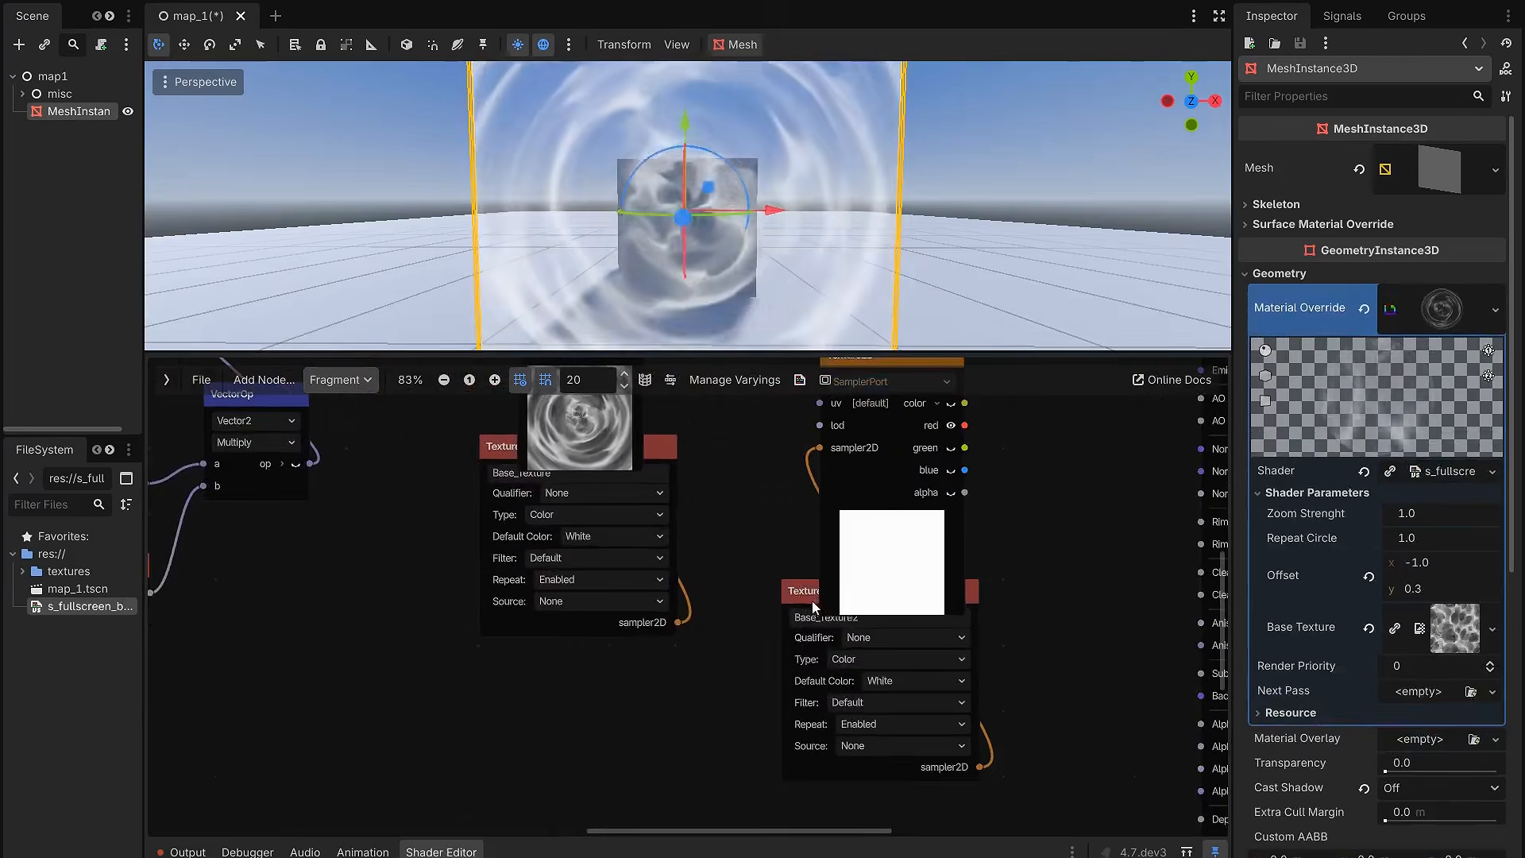
Step: Name the duplicated texture parameter Mask_Texture and set its Repeat option to Disabled
{"action": "scroll", "coordinate": [776, 626], "scroll_direction": "up", "scroll_amount": 1}
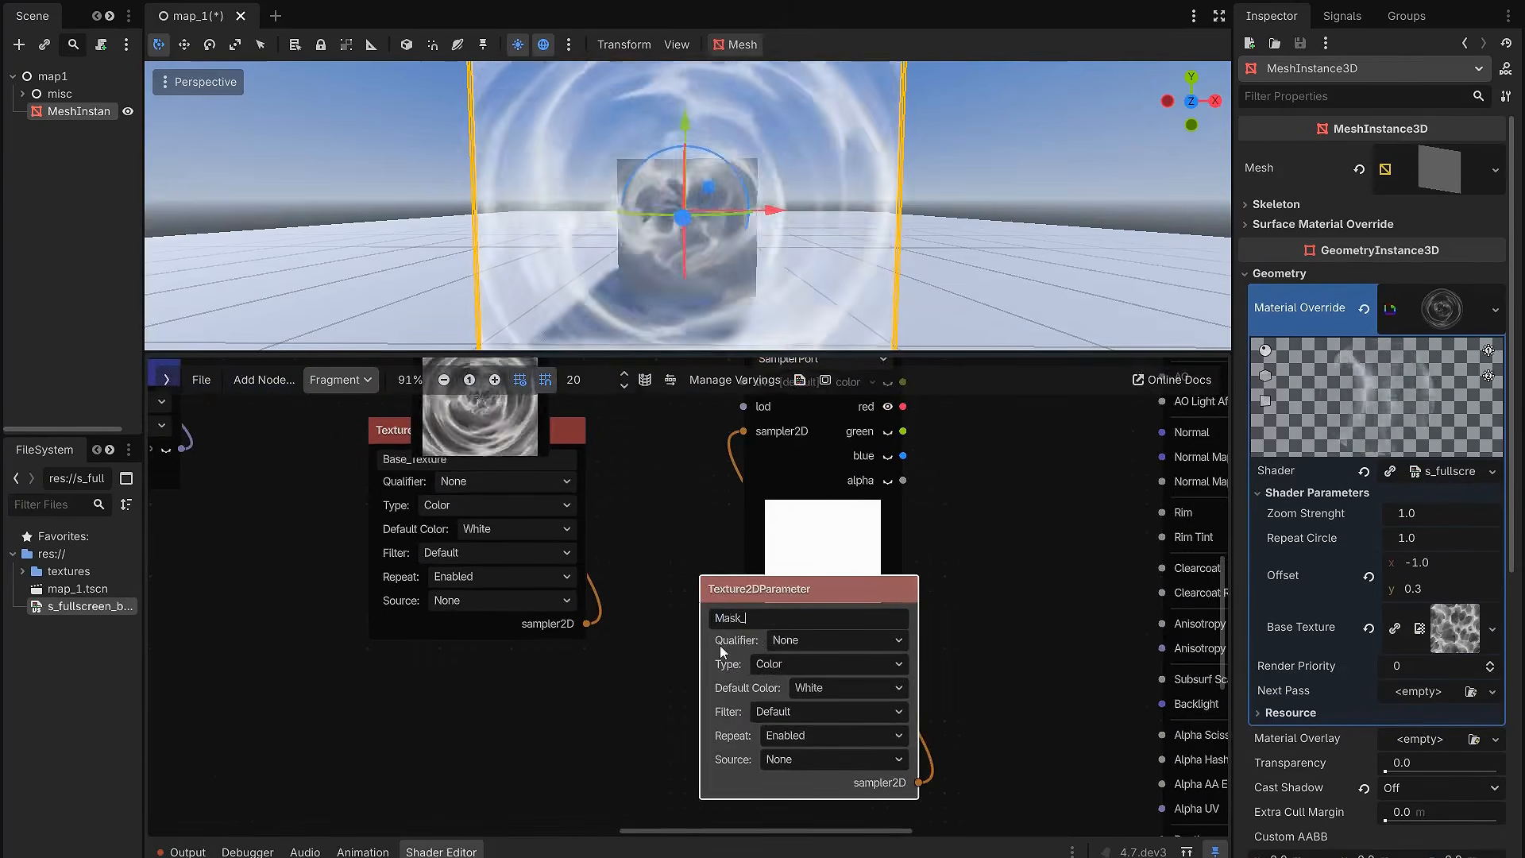
{"action": "type", "text": "extur"}
{"action": "key", "text": "Return"}
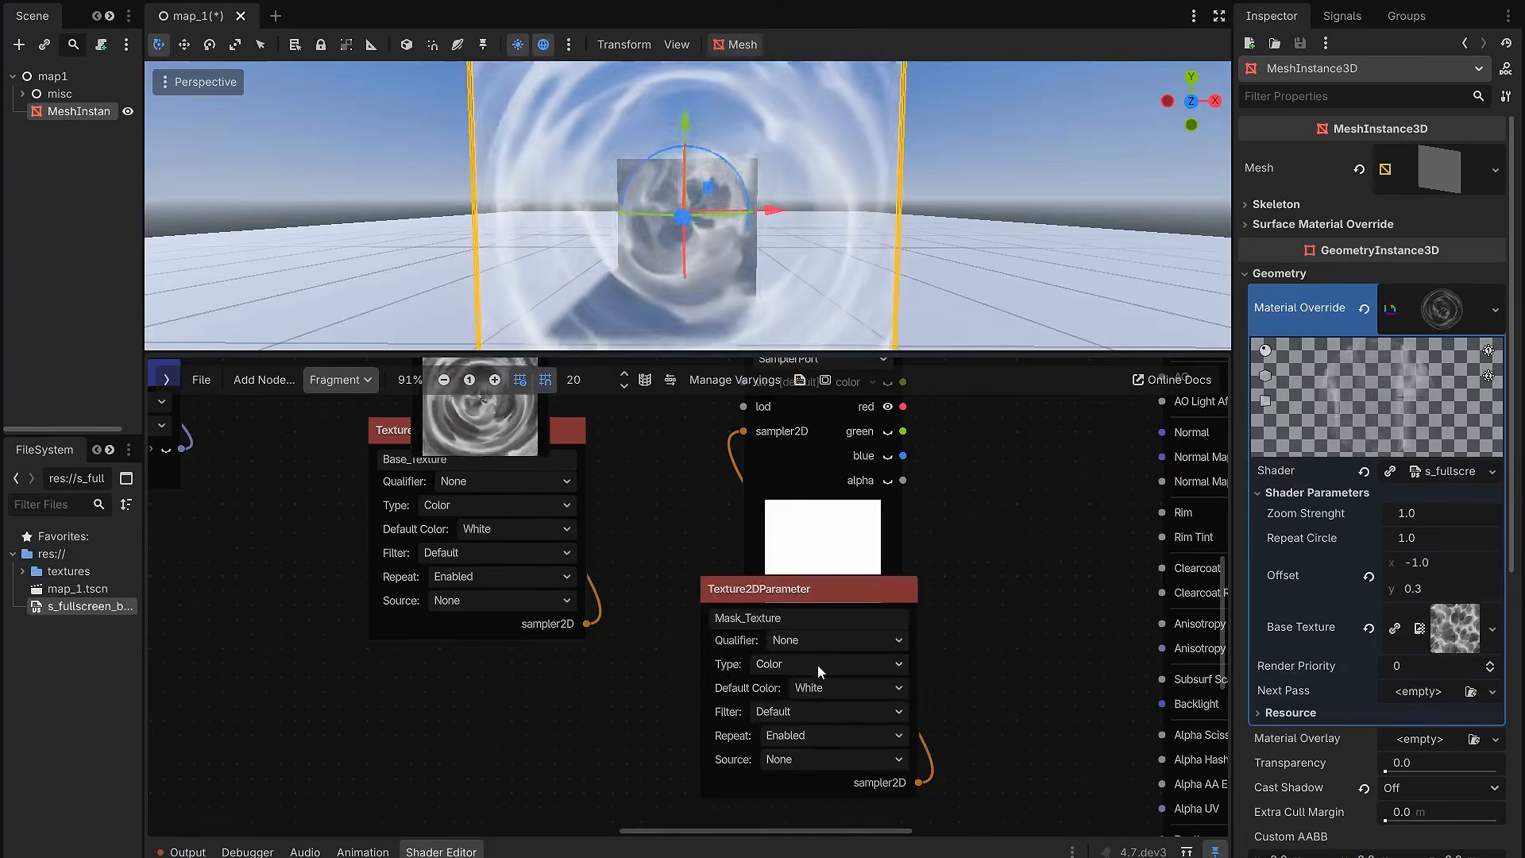
{"action": "left_click", "coordinate": [814, 736]}
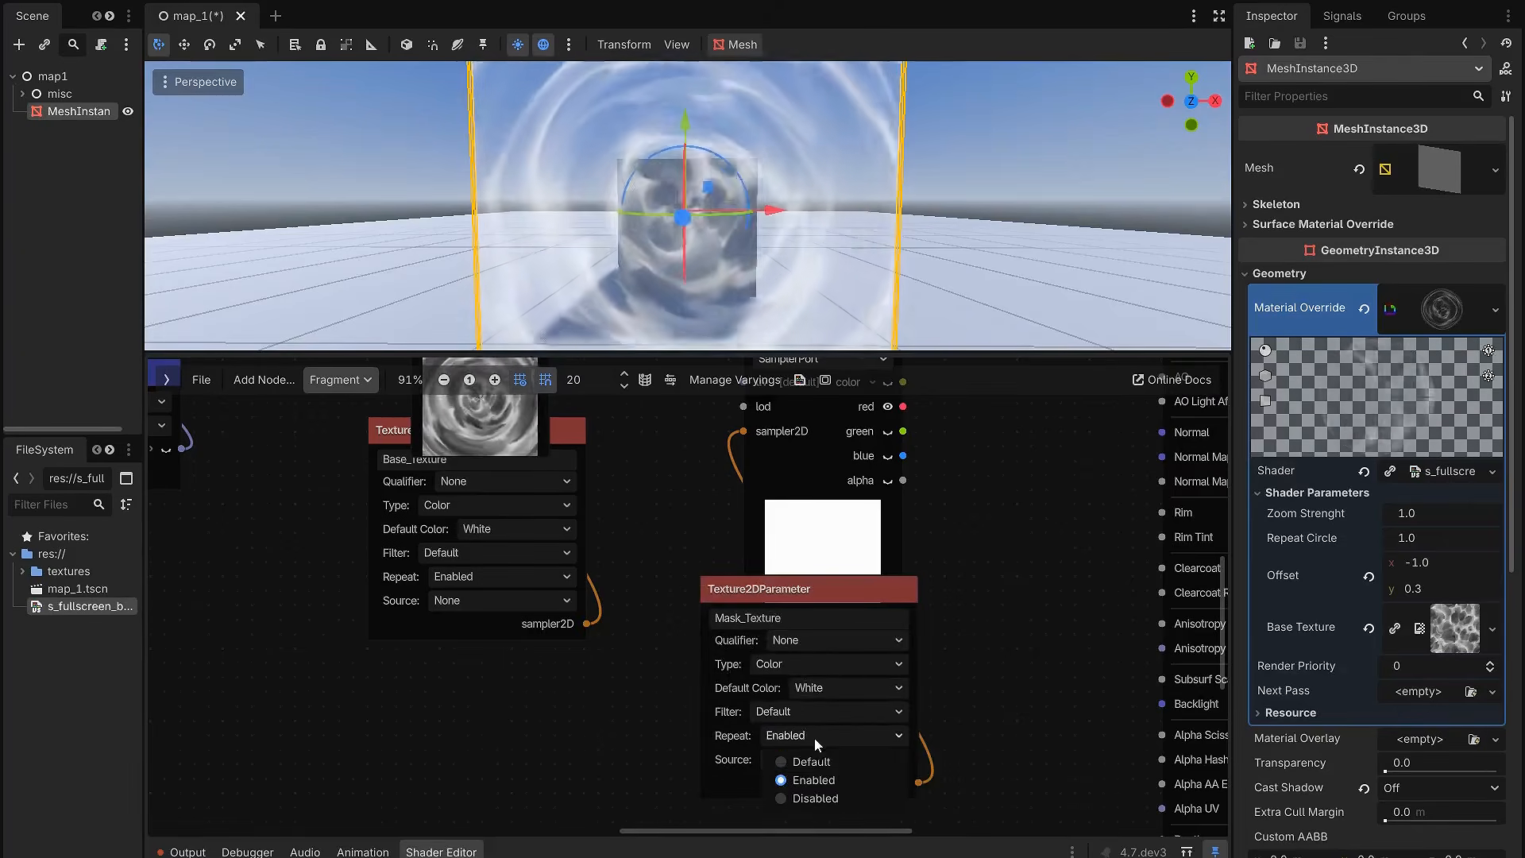
{"action": "left_click", "coordinate": [816, 799]}
{"action": "scroll", "coordinate": [971, 559], "scroll_direction": "down", "scroll_amount": 5}
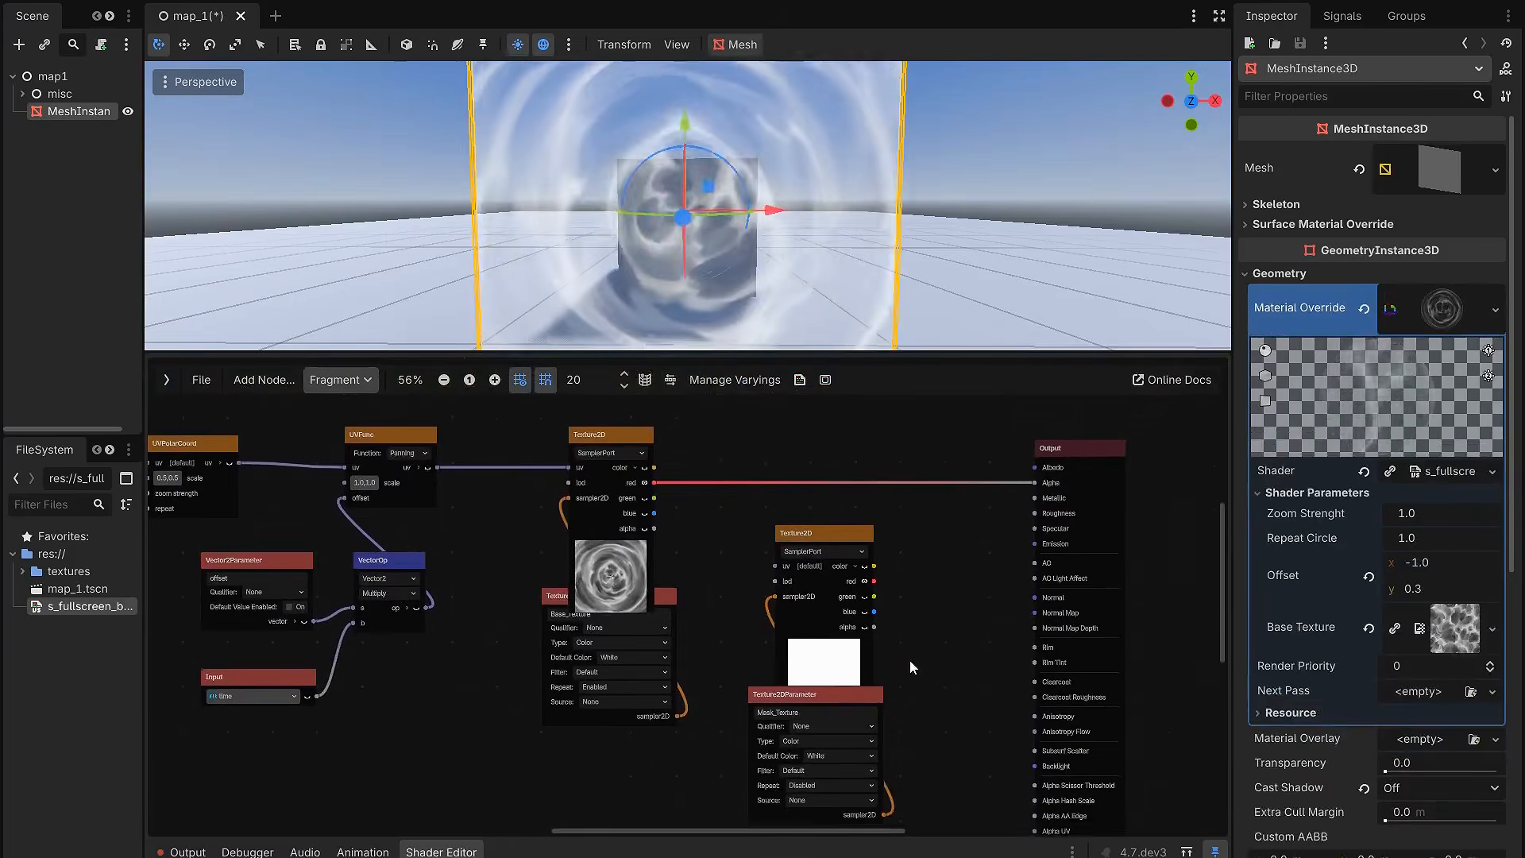
Step: Add a Multiply FloatOp node that combines the red channels of the base and mask textures and feeds the Output's Alpha
{"action": "scroll", "coordinate": [722, 512], "scroll_direction": "up", "scroll_amount": 2}
{"action": "left_click_drag", "start_coordinate": [616, 495], "coordinate": [846, 453]}
{"action": "type", "text": "mul"}
{"action": "key", "text": "Return"}
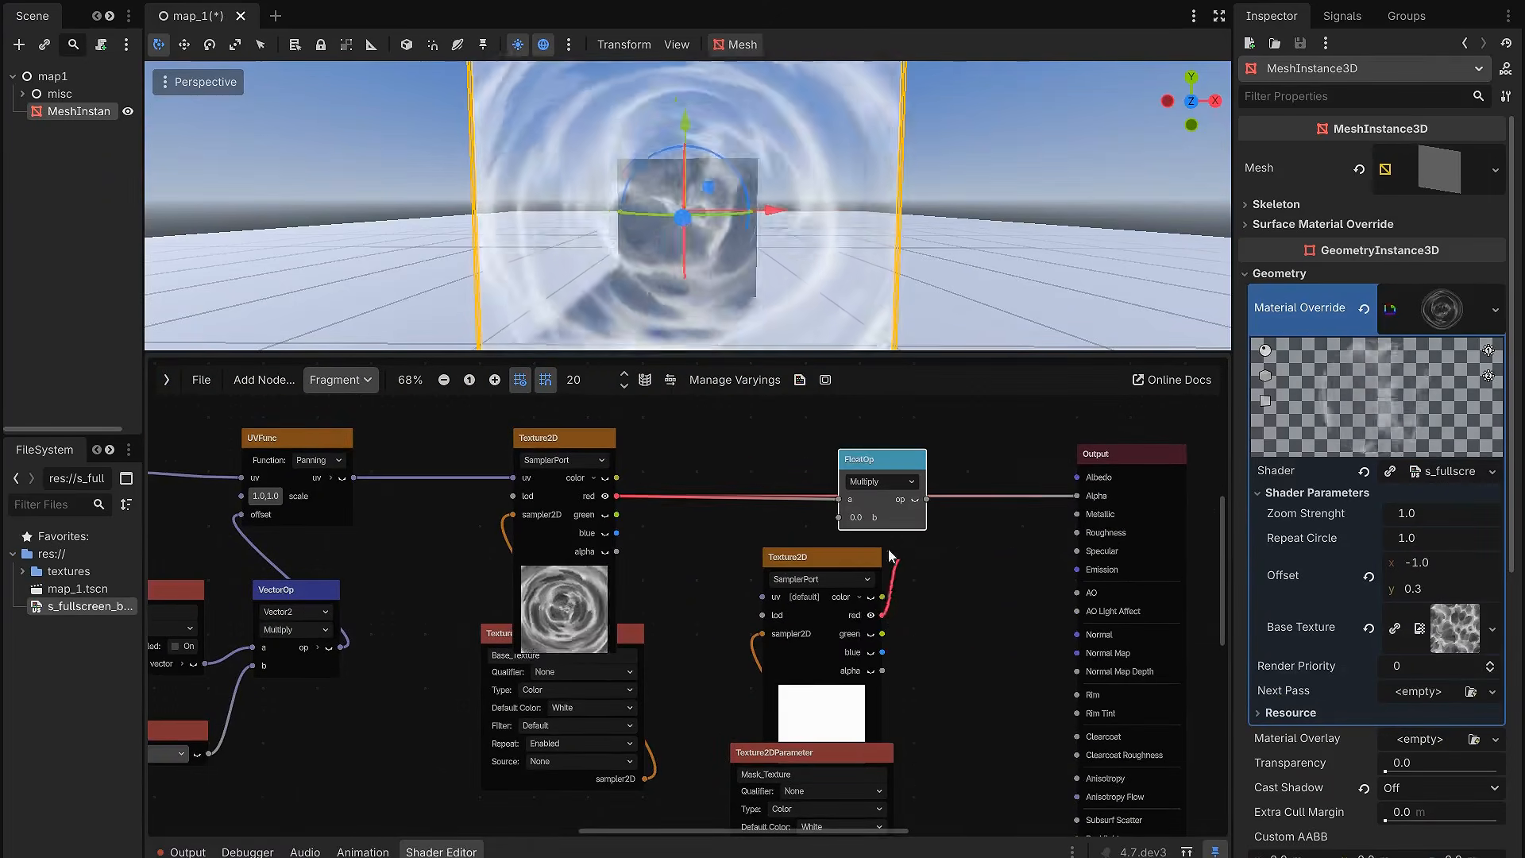
{"action": "left_click_drag", "start_coordinate": [927, 501], "coordinate": [1076, 496]}
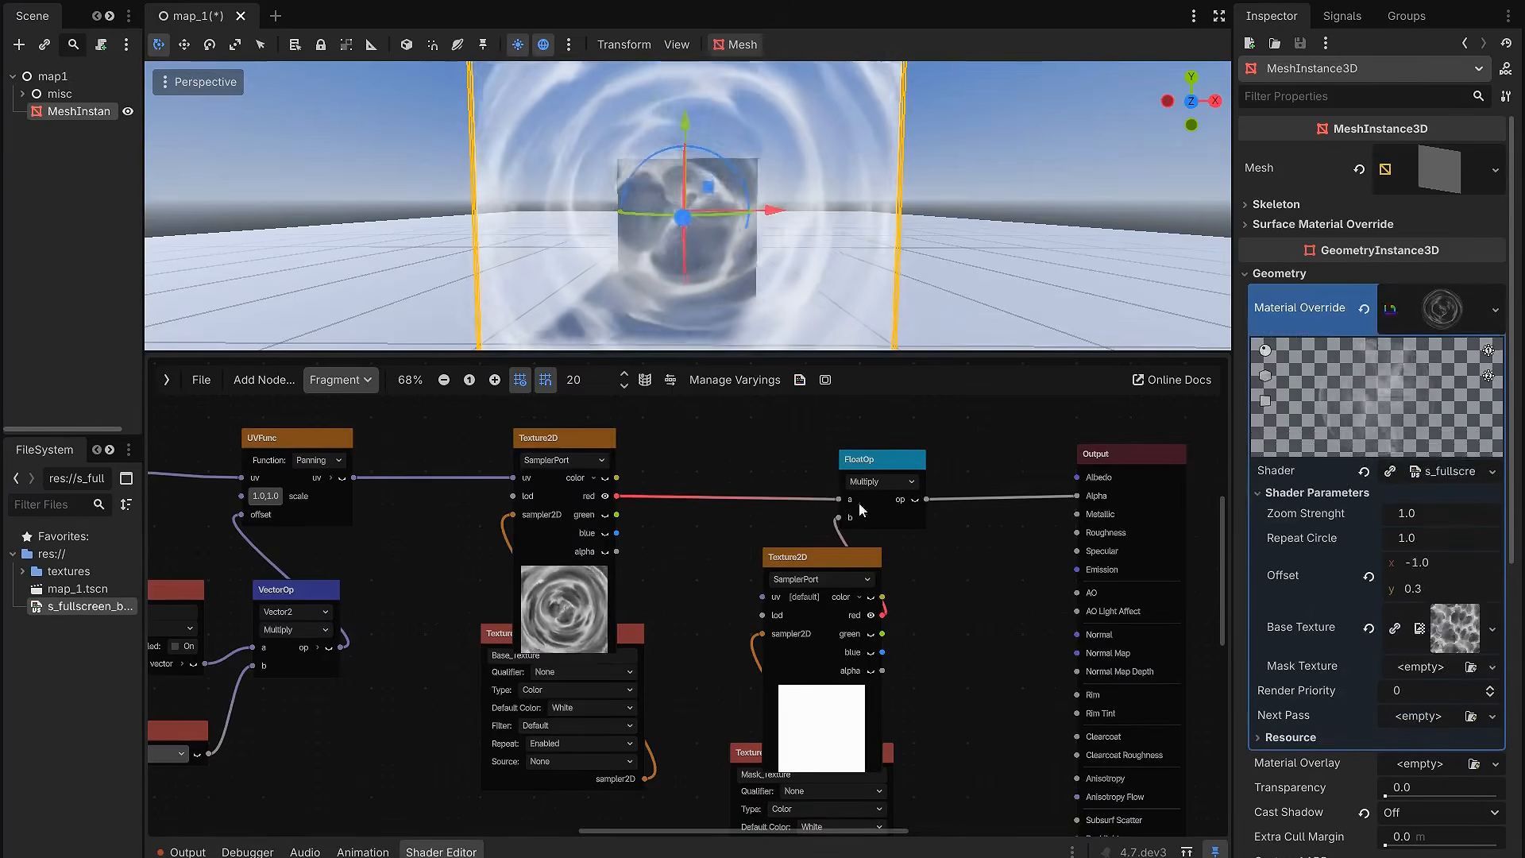
{"action": "scroll", "coordinate": [840, 487], "scroll_direction": "down", "scroll_amount": 5}
{"action": "middle_click_drag", "start_coordinate": [787, 451], "coordinate": [883, 464]}
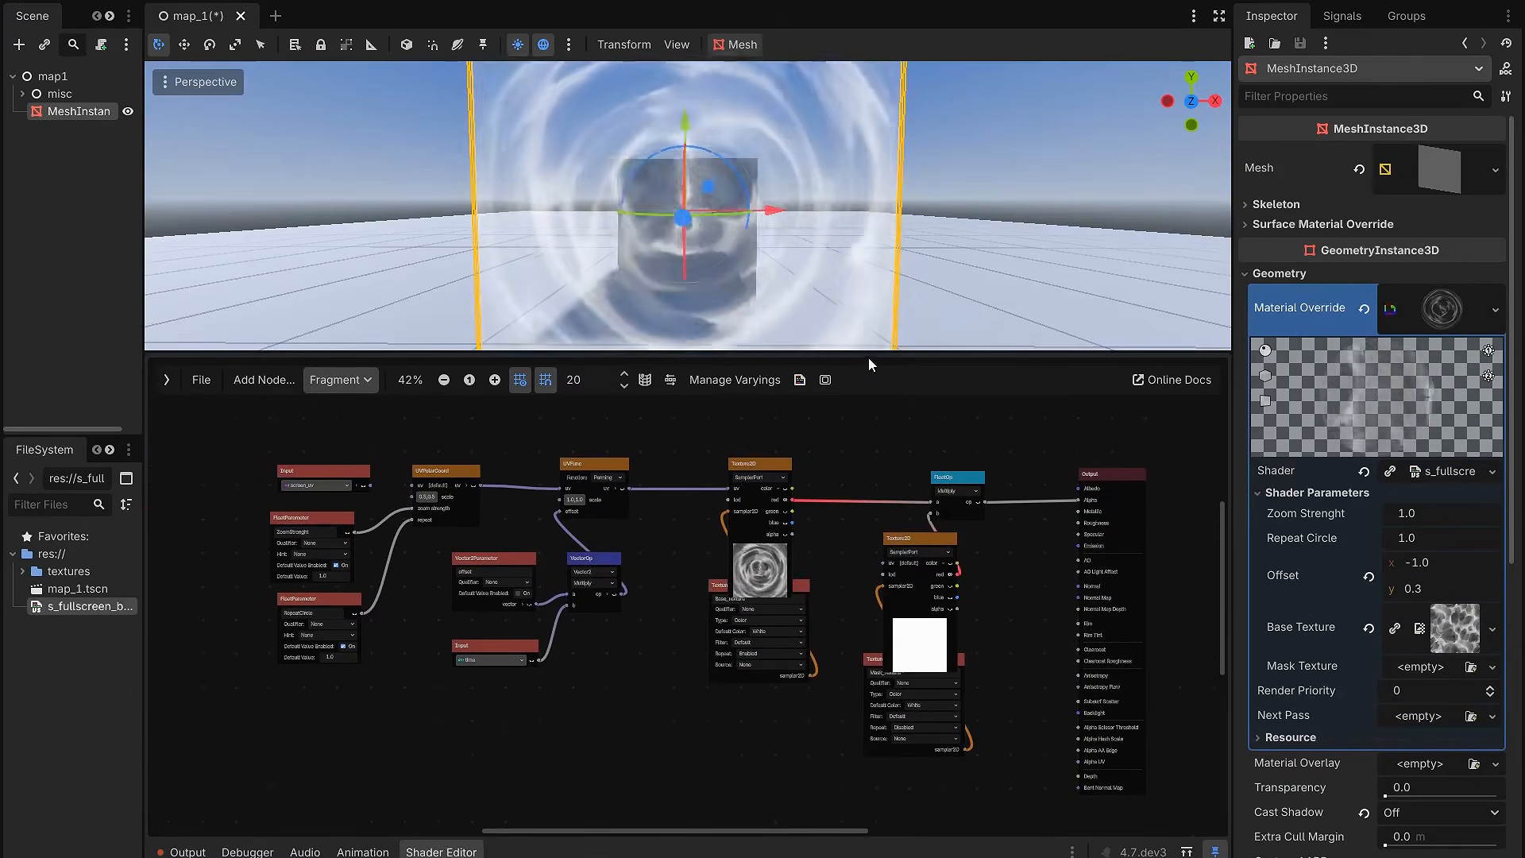
Step: Enlarge the 3D viewport, assign a new GradientTexture2D to the material's Mask Texture and expand its settings
{"action": "left_click_drag", "start_coordinate": [869, 358], "coordinate": [878, 597]}
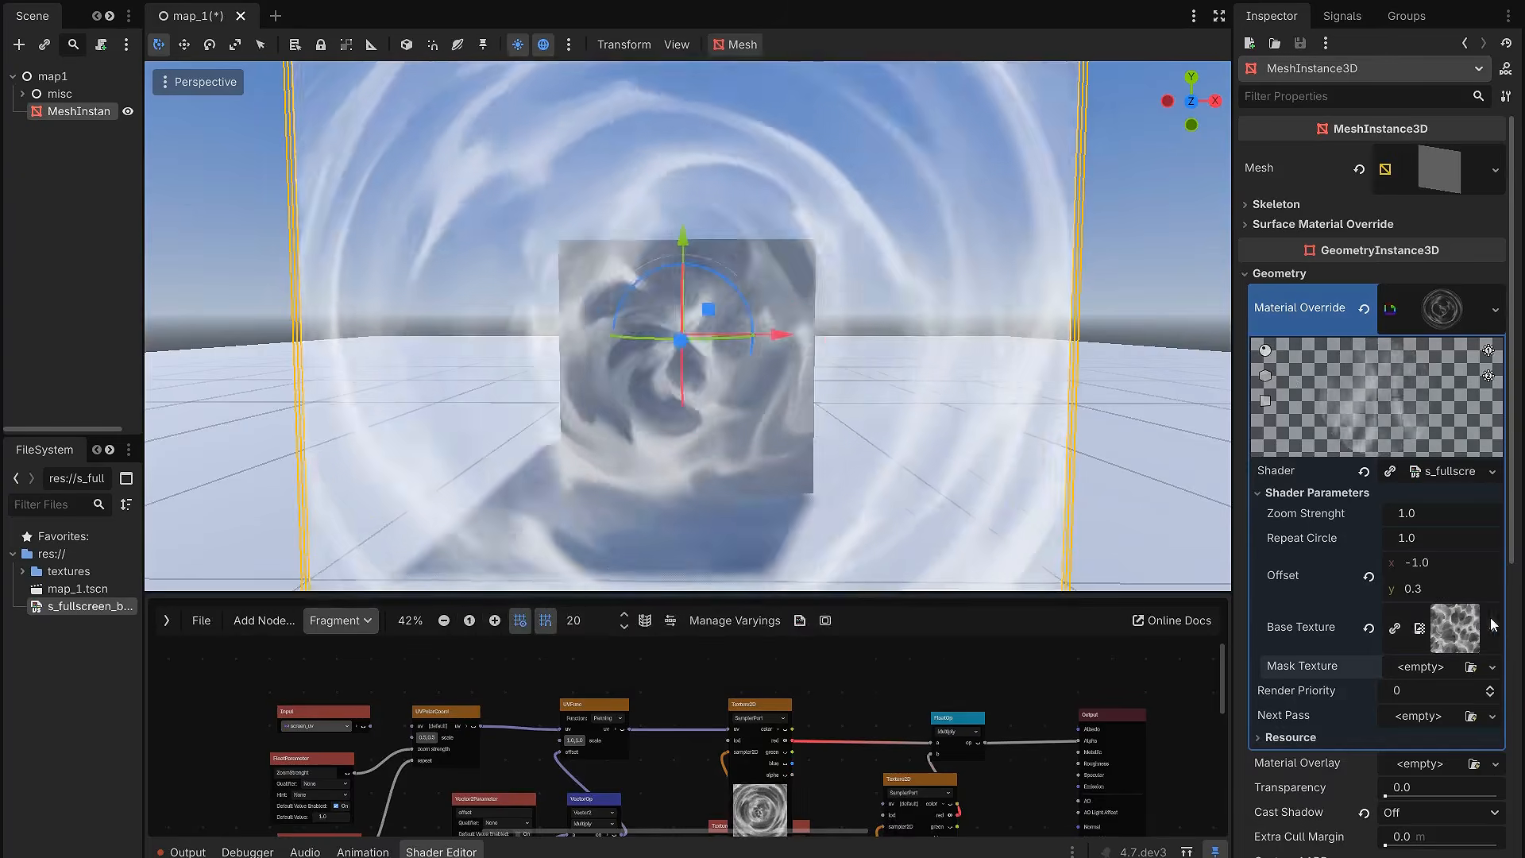
{"action": "left_click", "coordinate": [1493, 666]}
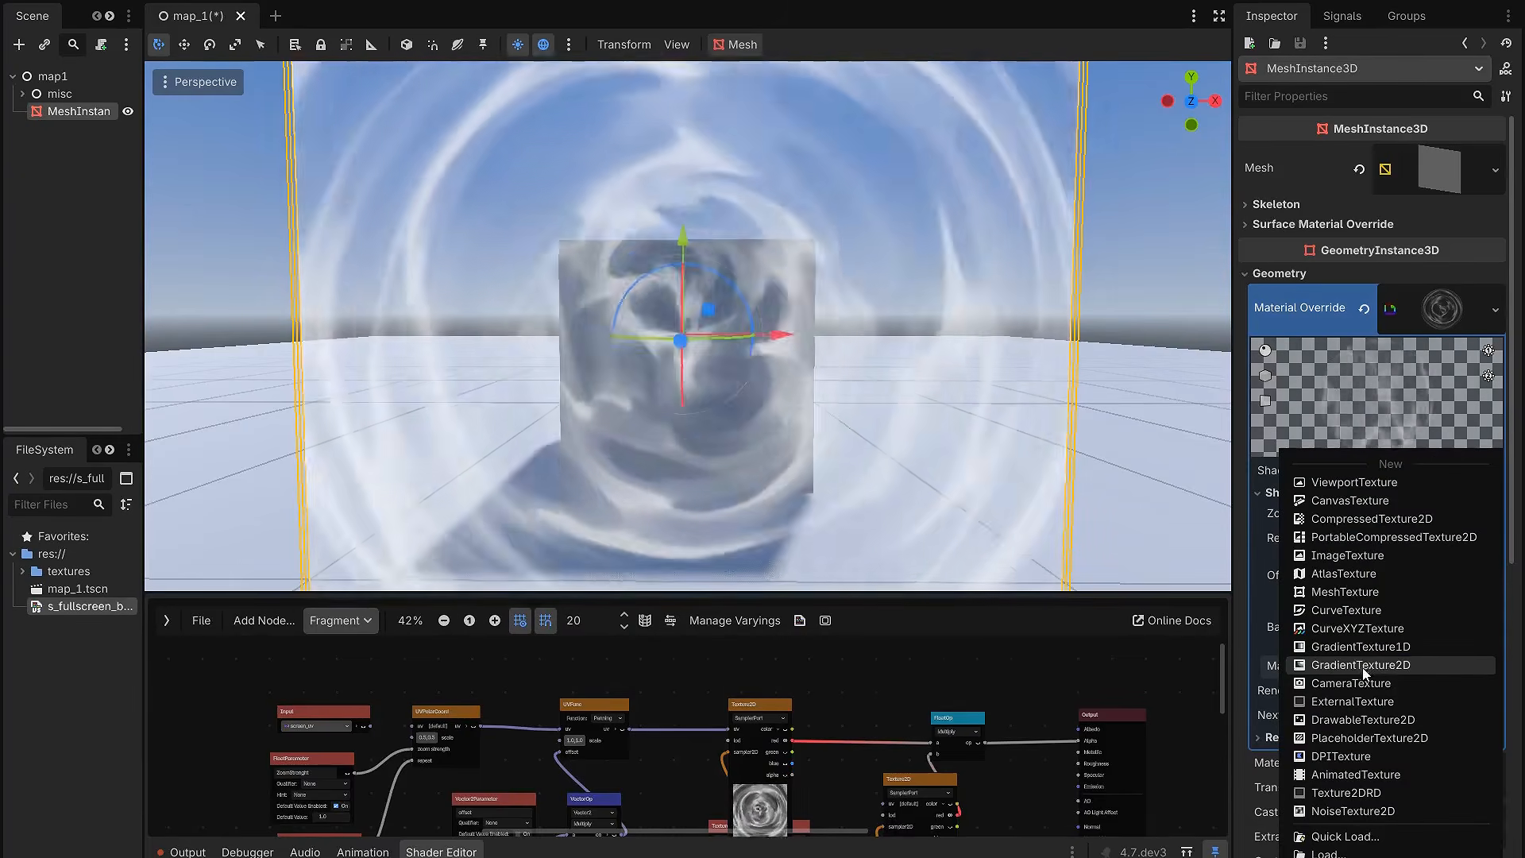
{"action": "left_click", "coordinate": [1377, 667]}
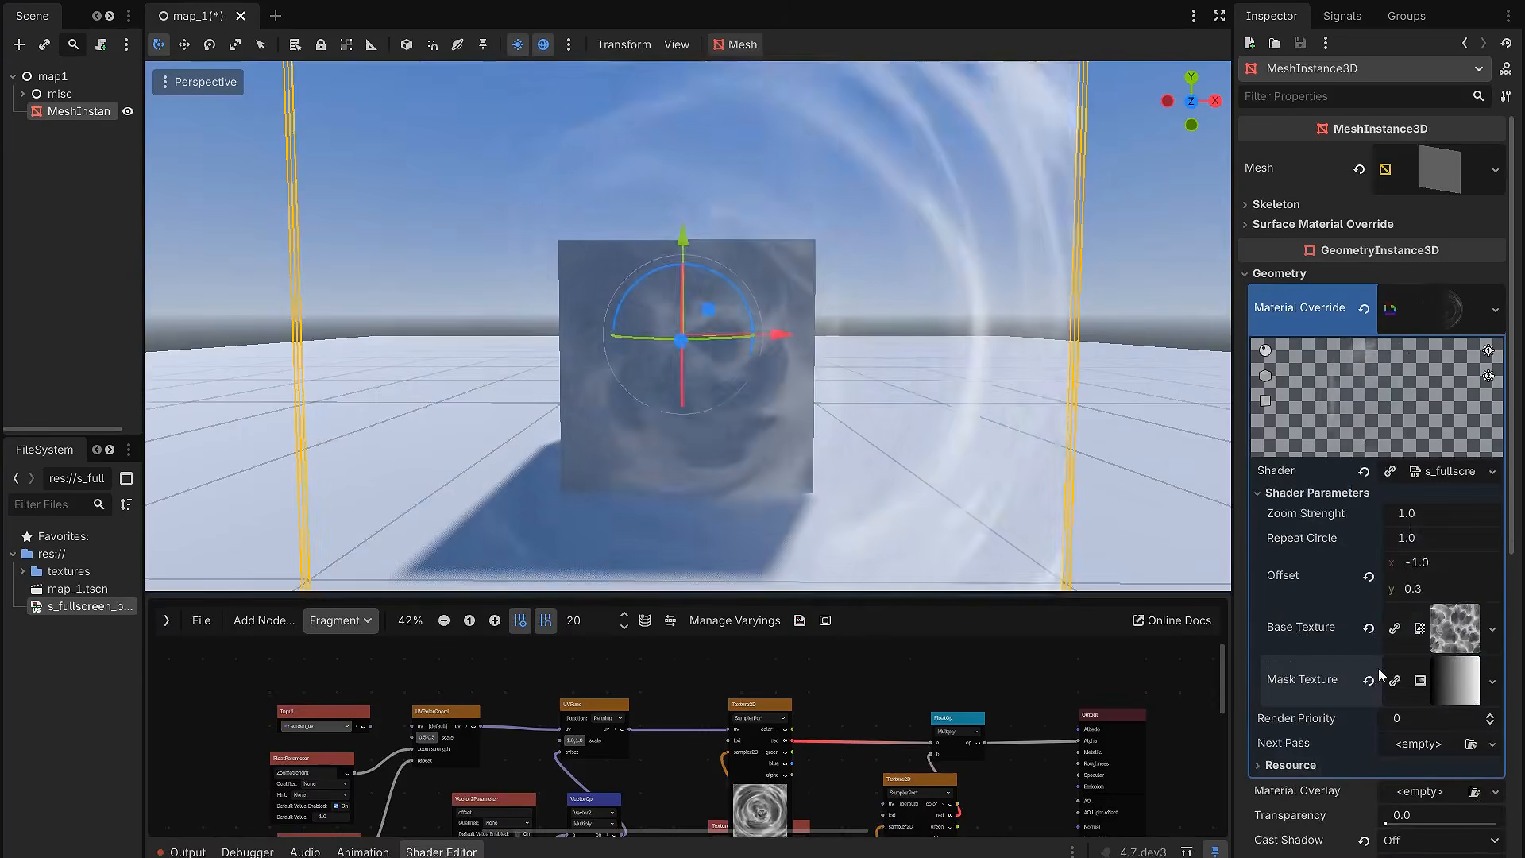
{"action": "left_click", "coordinate": [1460, 677]}
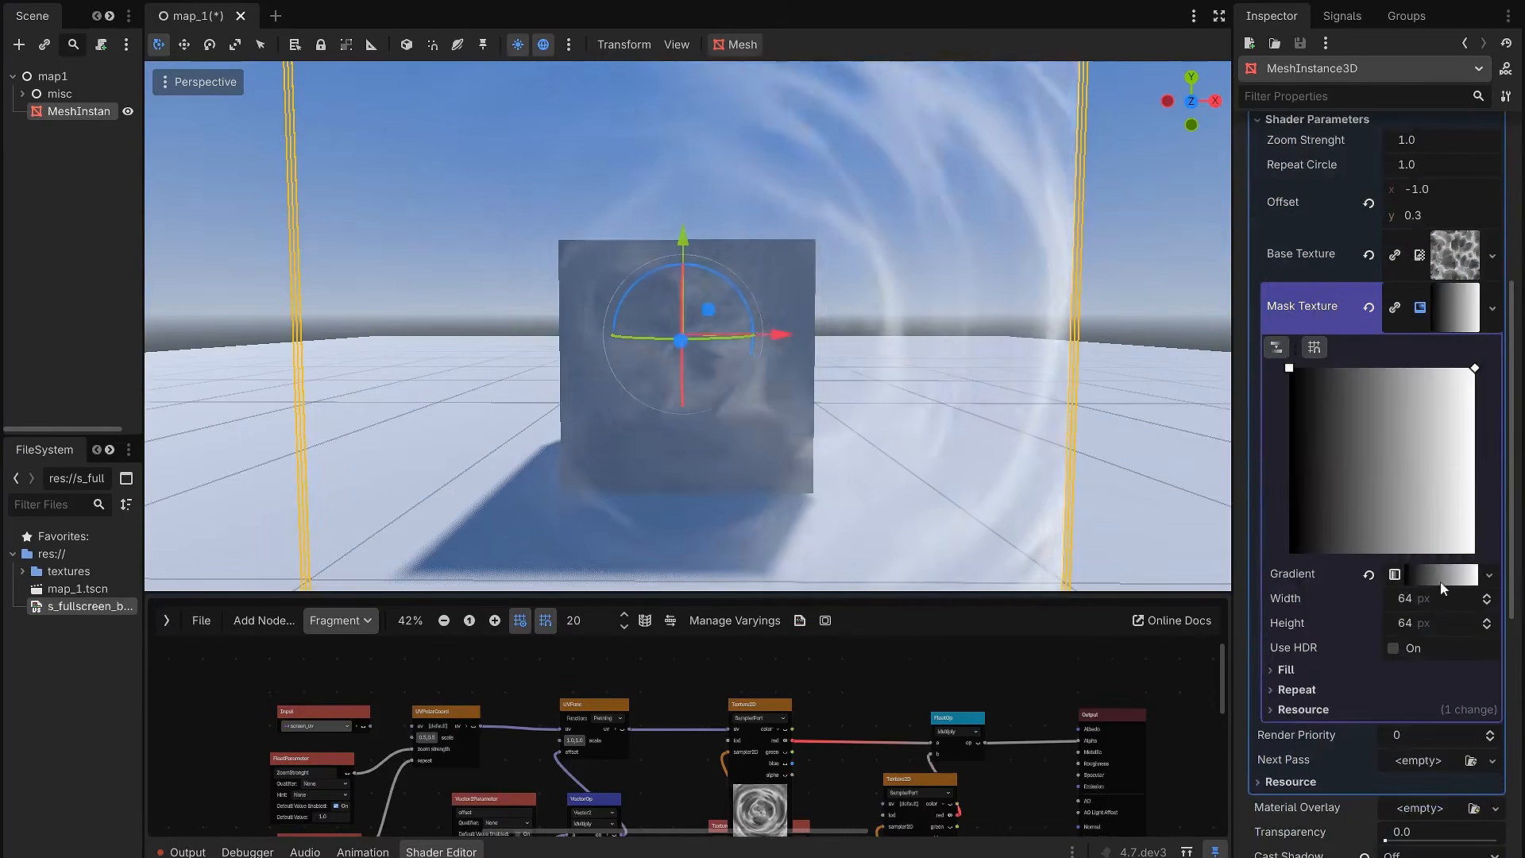
{"action": "mouse_move", "coordinate": [1475, 368]}
{"action": "left_mouse_down"}
{"action": "mouse_move", "coordinate": [1326, 359]}
{"action": "mouse_move", "coordinate": [1475, 367]}
{"action": "left_mouse_up"}
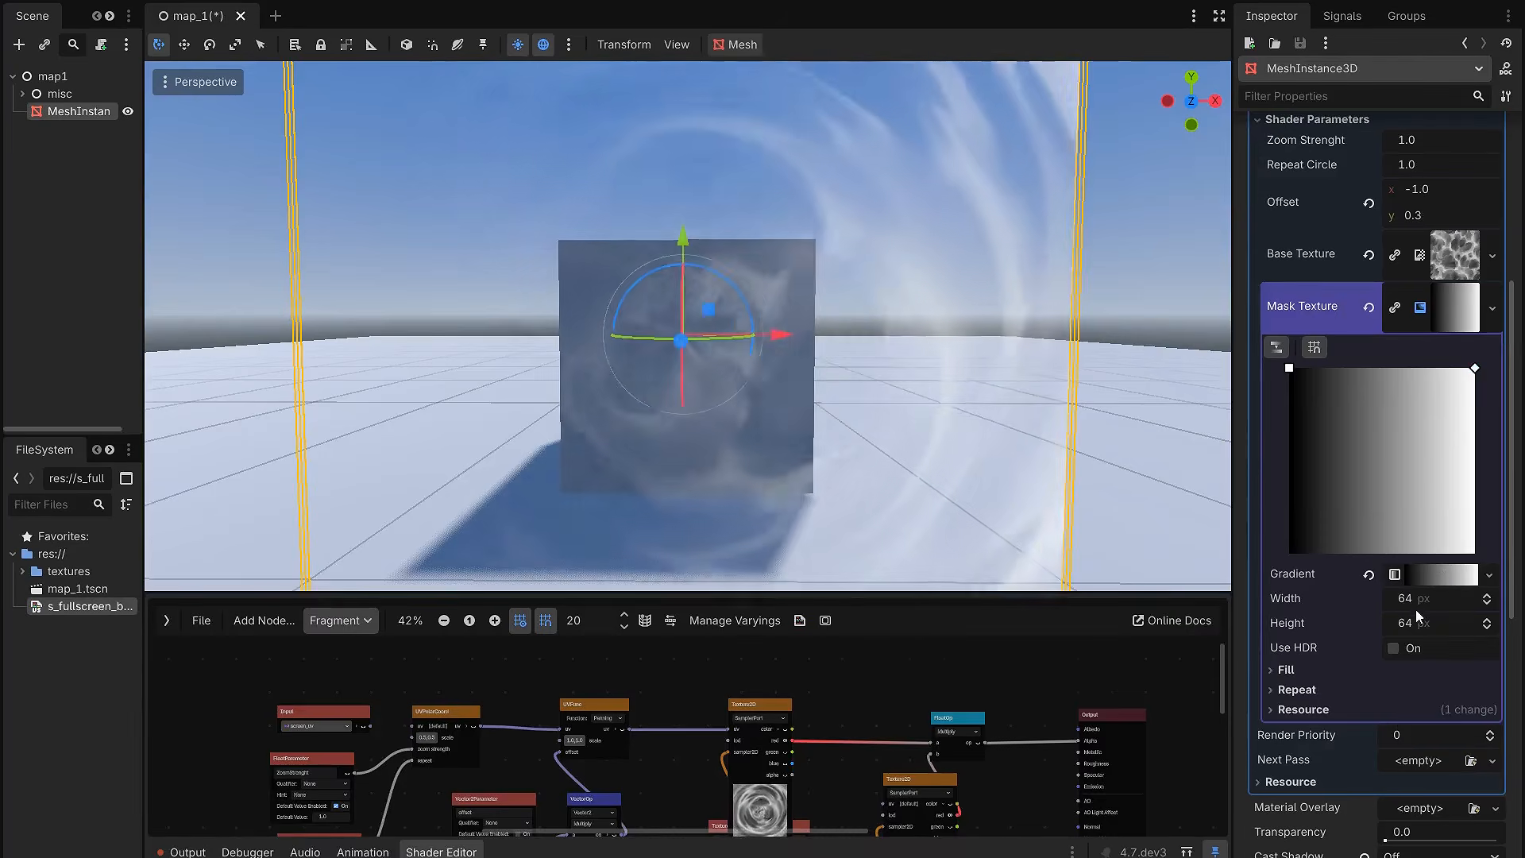
Step: Change the mask gradient texture's fill type to Square
{"action": "left_click", "coordinate": [1343, 672]}
{"action": "scroll", "coordinate": [1364, 626], "scroll_direction": "down", "scroll_amount": 3}
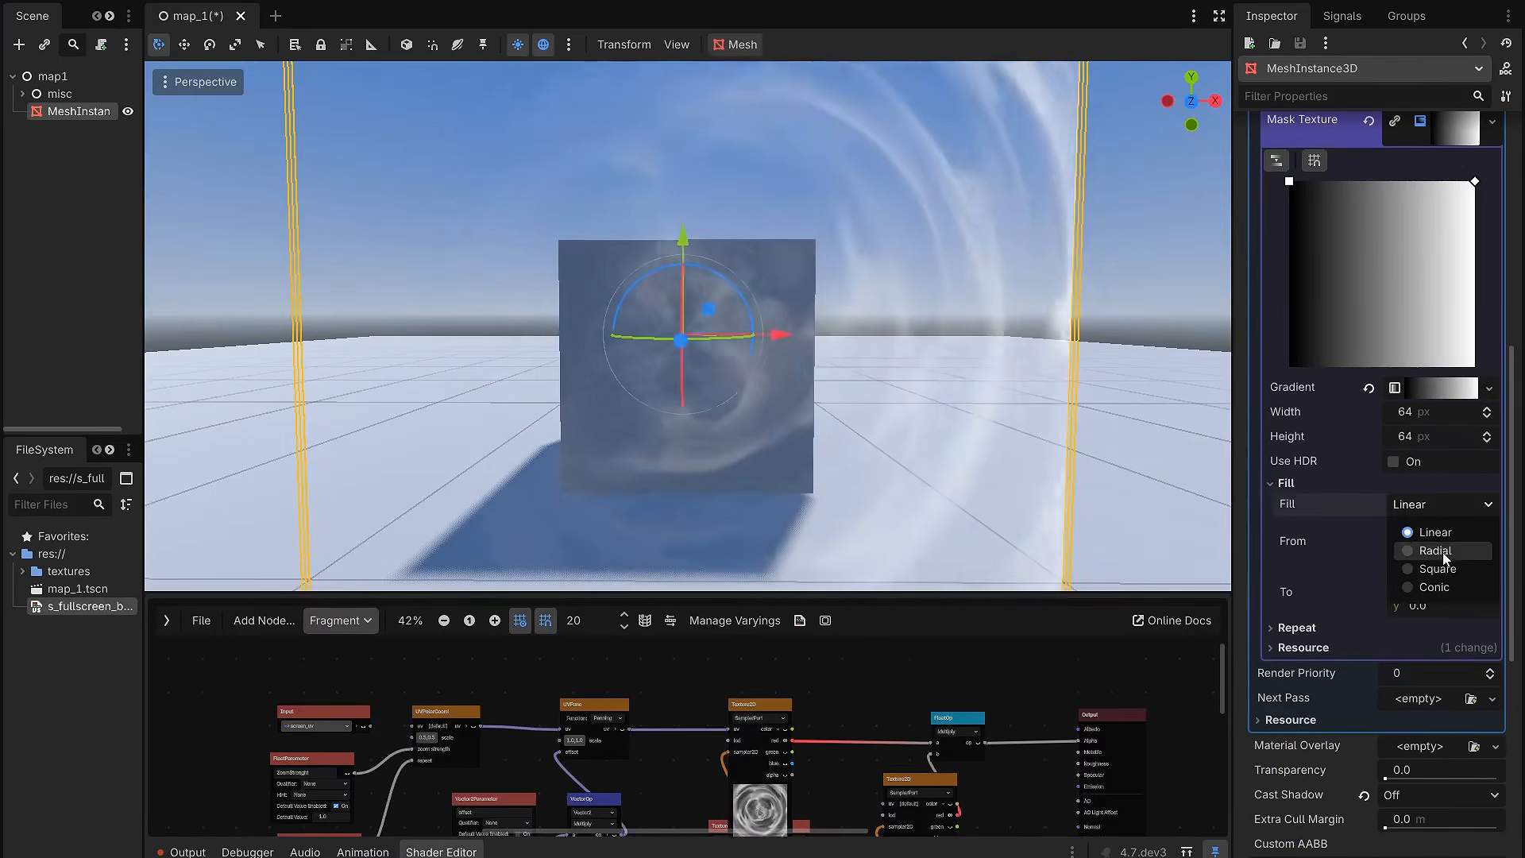
{"action": "left_click", "coordinate": [1439, 568]}
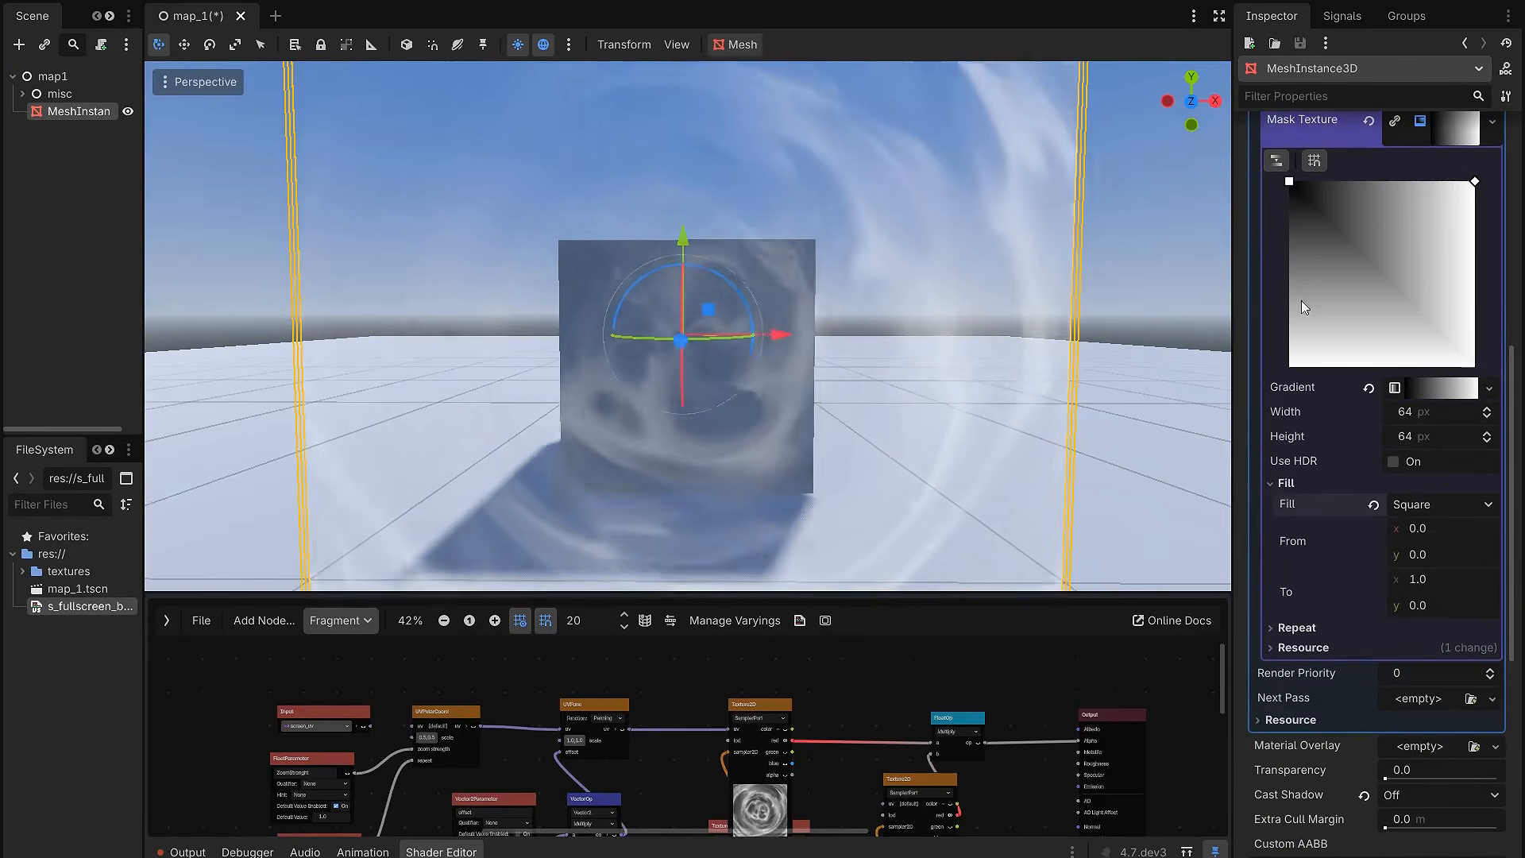
{"action": "scroll", "coordinate": [1313, 356], "scroll_direction": "up", "scroll_amount": 3}
Step: Centre the square mask gradient by setting its From point to 0.5, 0.5 and its To point to 1.0, 0.5
{"action": "left_click_drag", "start_coordinate": [1289, 372], "coordinate": [1381, 469]}
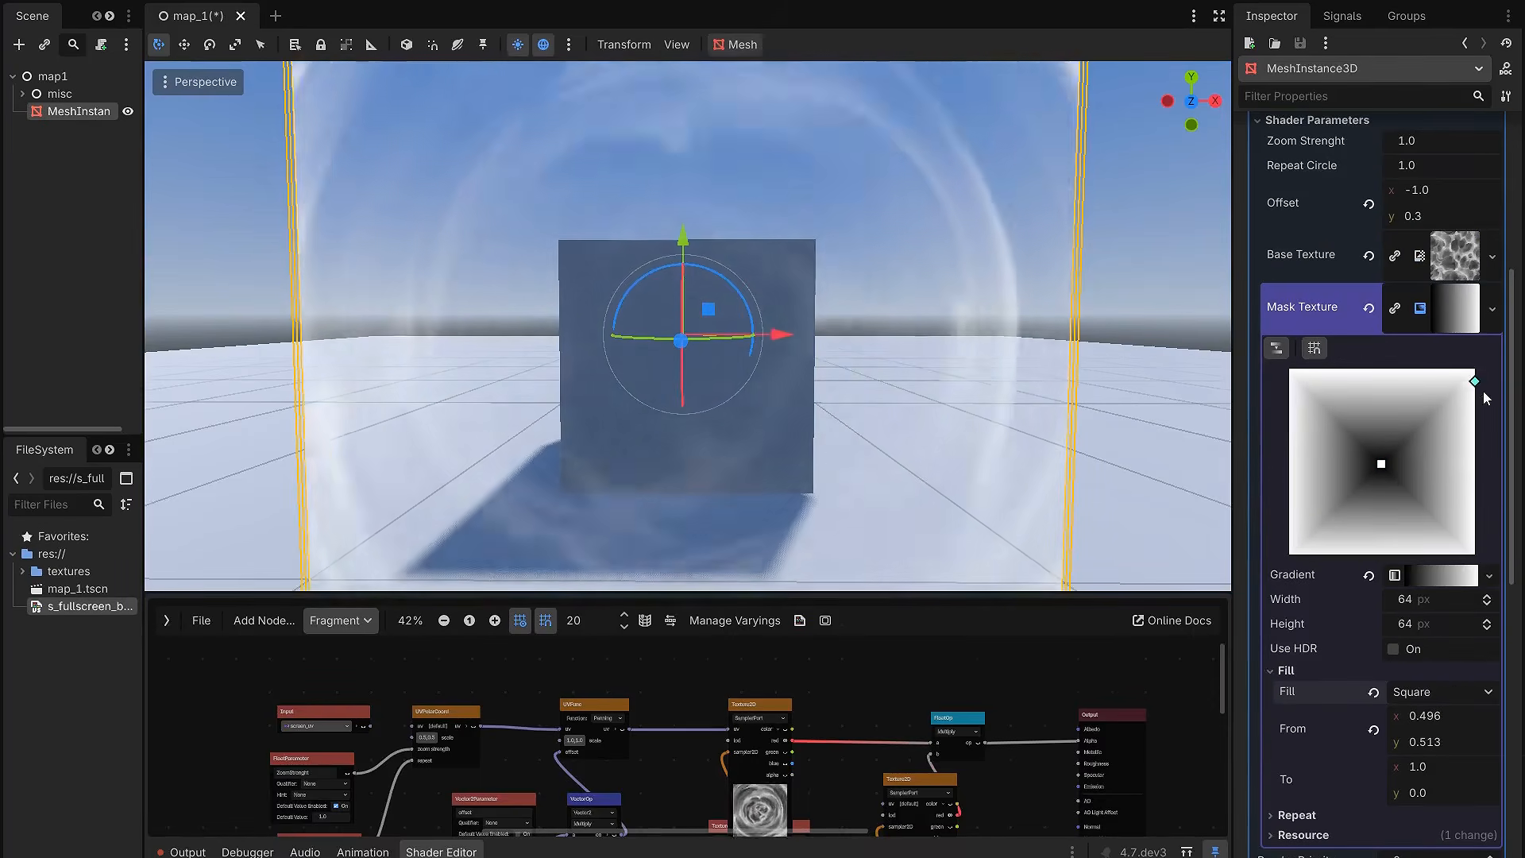
{"action": "left_click_drag", "start_coordinate": [1491, 459], "coordinate": [1491, 466]}
{"action": "scroll", "coordinate": [1446, 645], "scroll_direction": "down", "scroll_amount": 1}
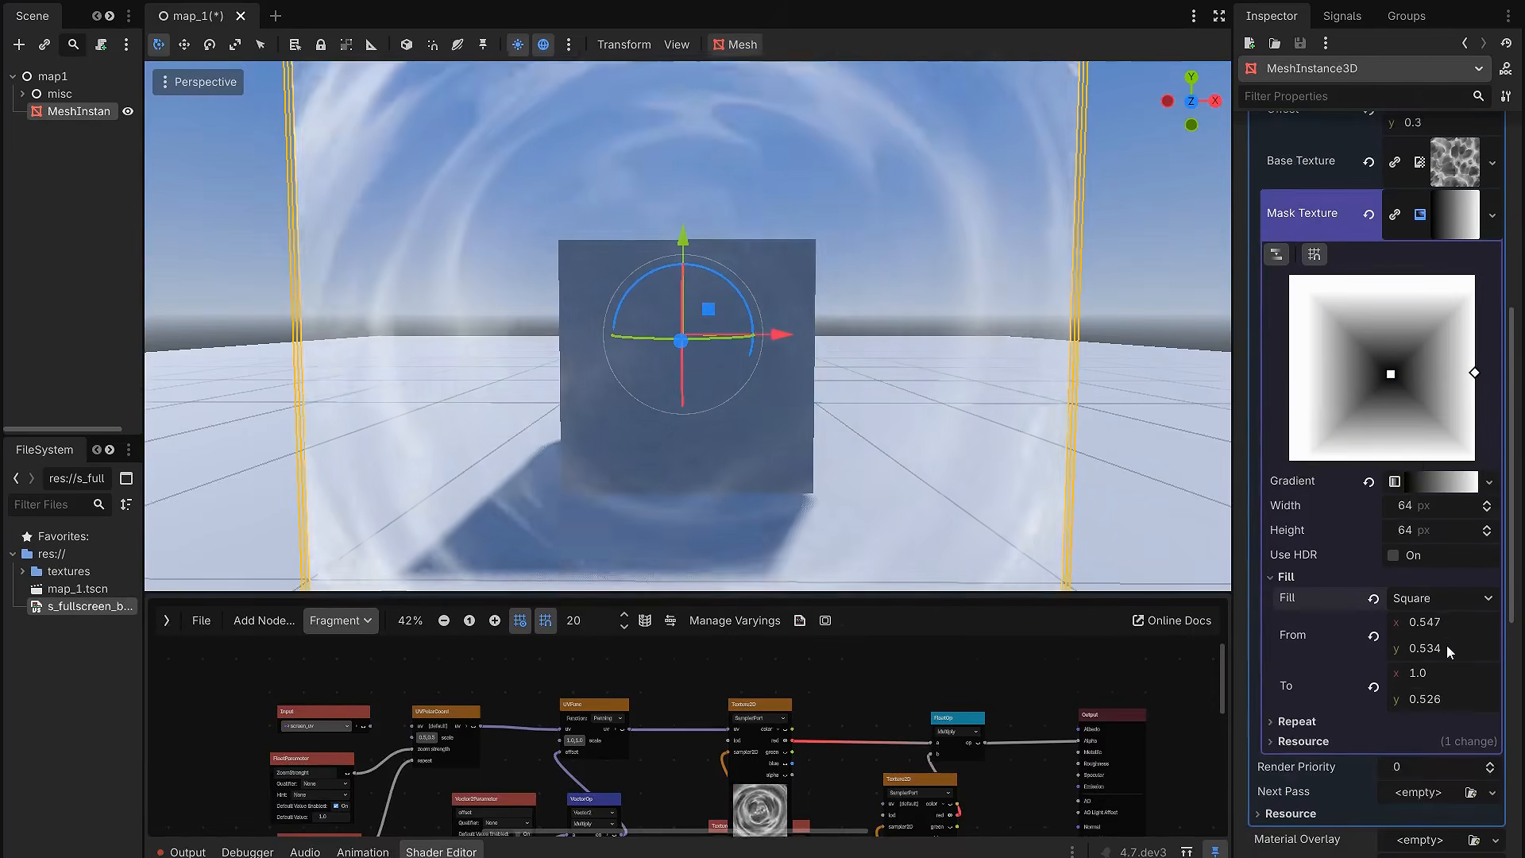
{"action": "left_click", "coordinate": [1445, 624]}
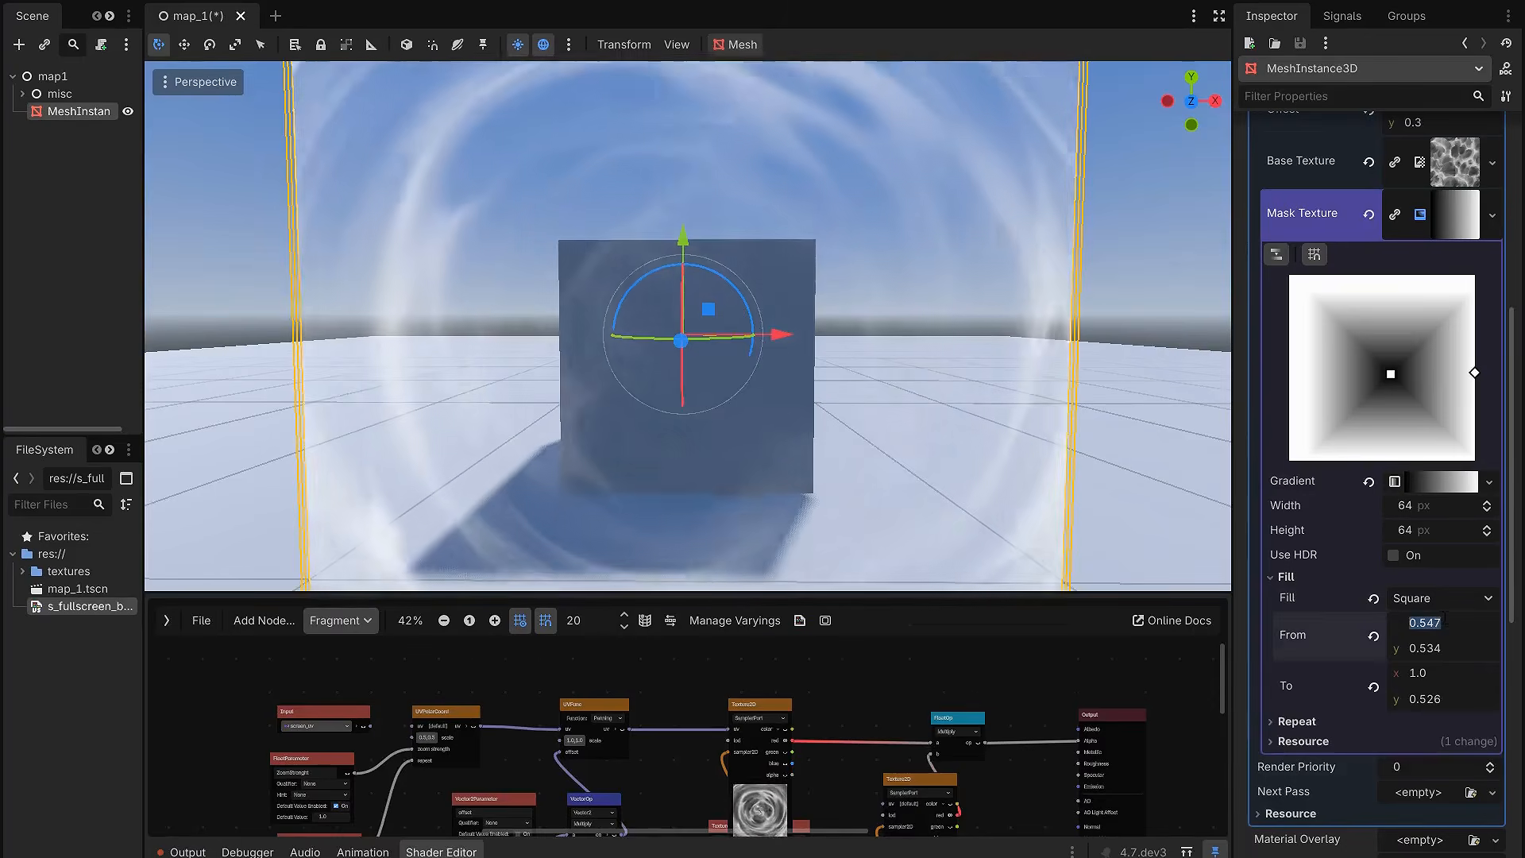
{"action": "type", "text": ".5"}
{"action": "key", "text": "Tab"}
{"action": "type", "text": ".5"}
{"action": "key", "text": "Tab"}
{"action": "key", "text": "Tab"}
{"action": "type", "text": ".5"}
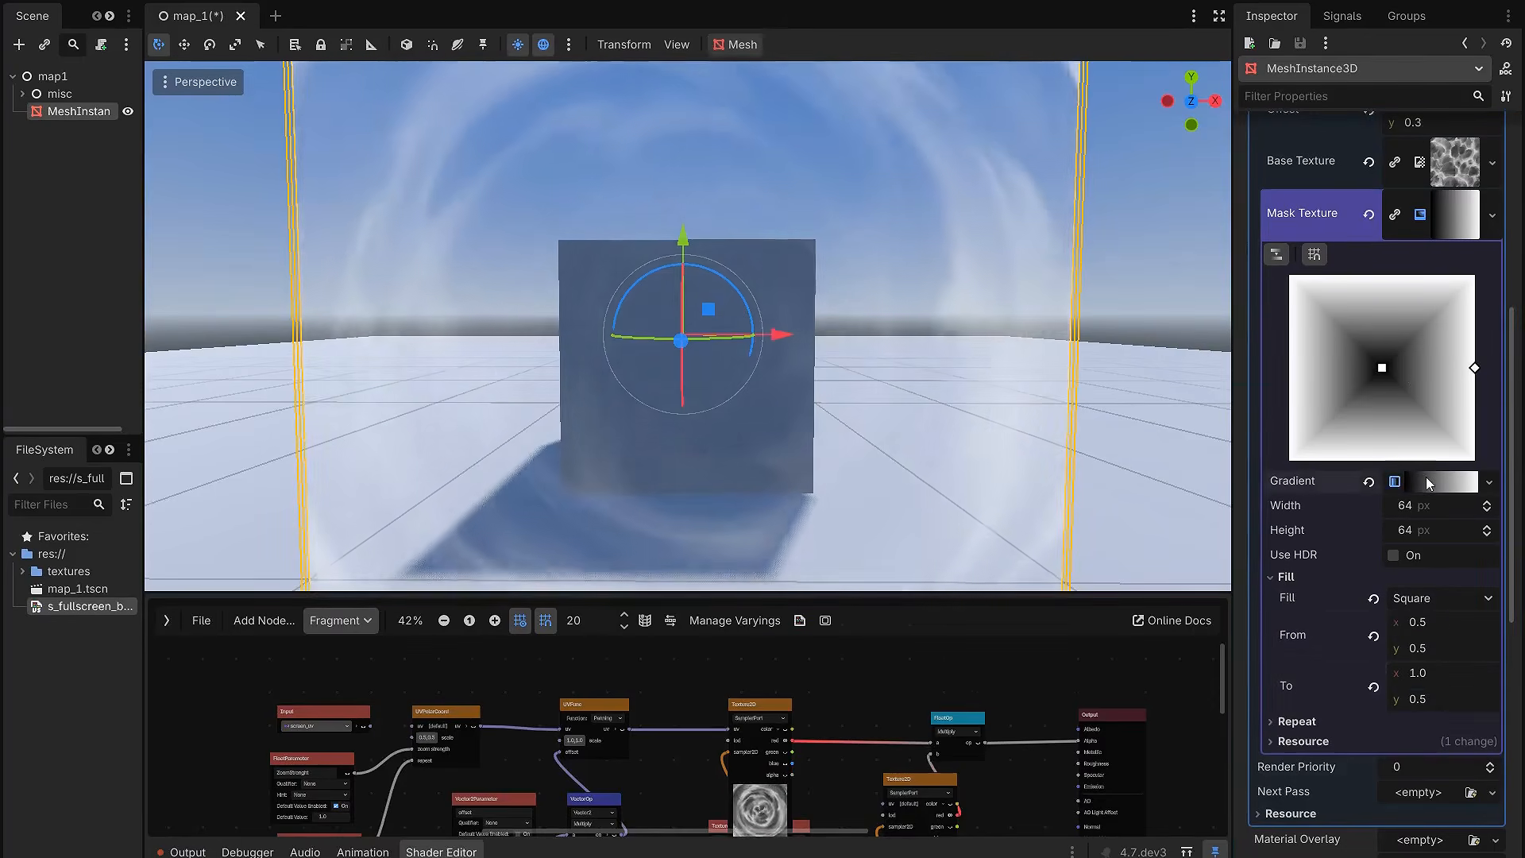
Step: Expand the mask texture's gradient and move its black and white stops inward to adjust the transparent centre
{"action": "left_click", "coordinate": [1427, 480]}
{"action": "mouse_move", "coordinate": [1268, 556]}
{"action": "left_mouse_down"}
{"action": "mouse_move", "coordinate": [1386, 555]}
{"action": "mouse_move", "coordinate": [1268, 555]}
{"action": "left_mouse_up"}
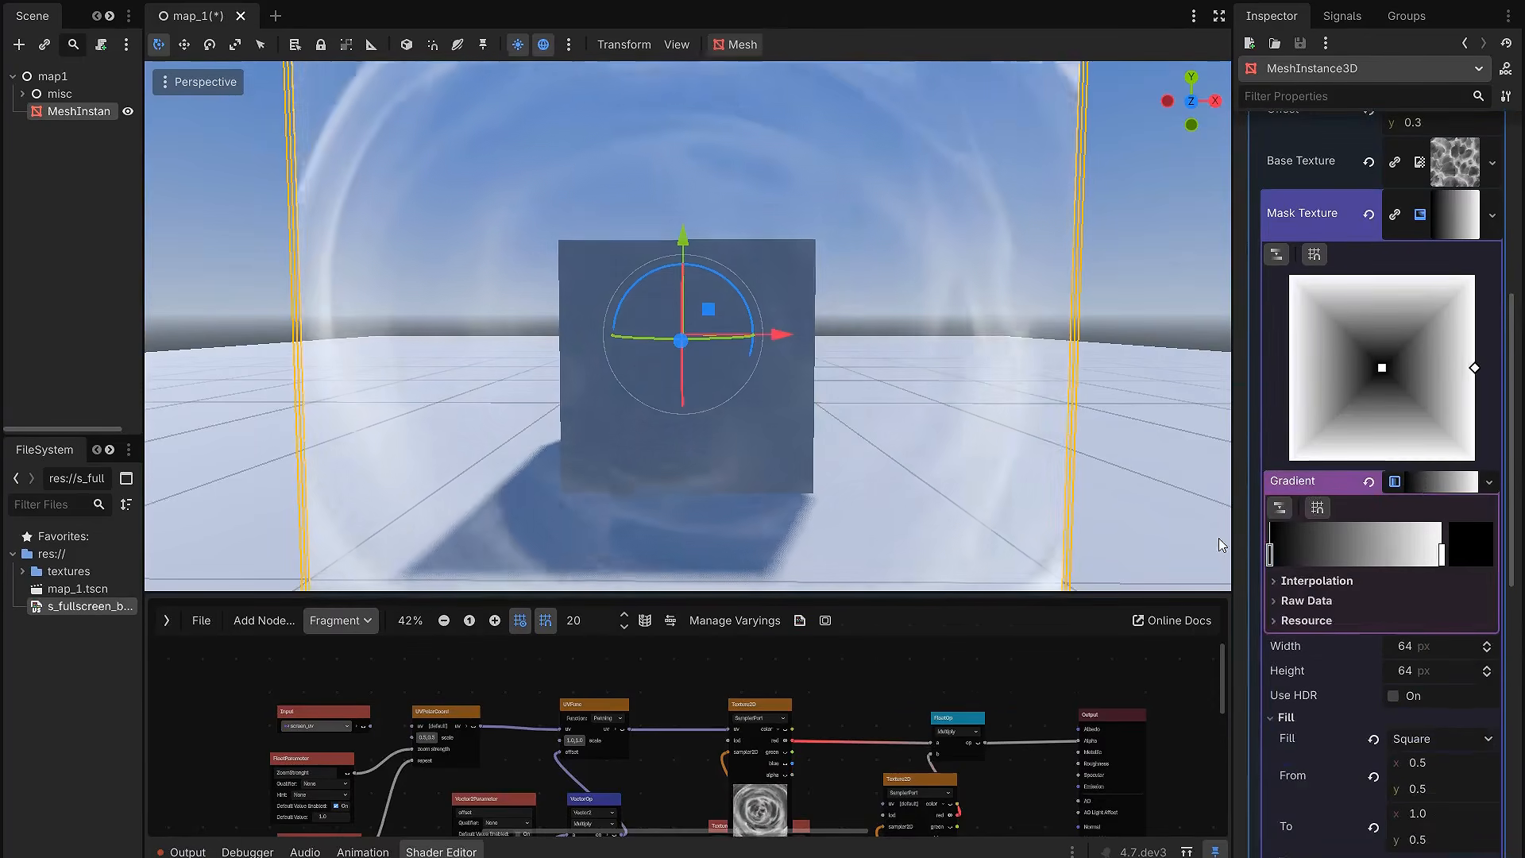
{"action": "left_click", "coordinate": [1444, 555]}
{"action": "left_click_drag", "start_coordinate": [1446, 554], "coordinate": [1329, 562]}
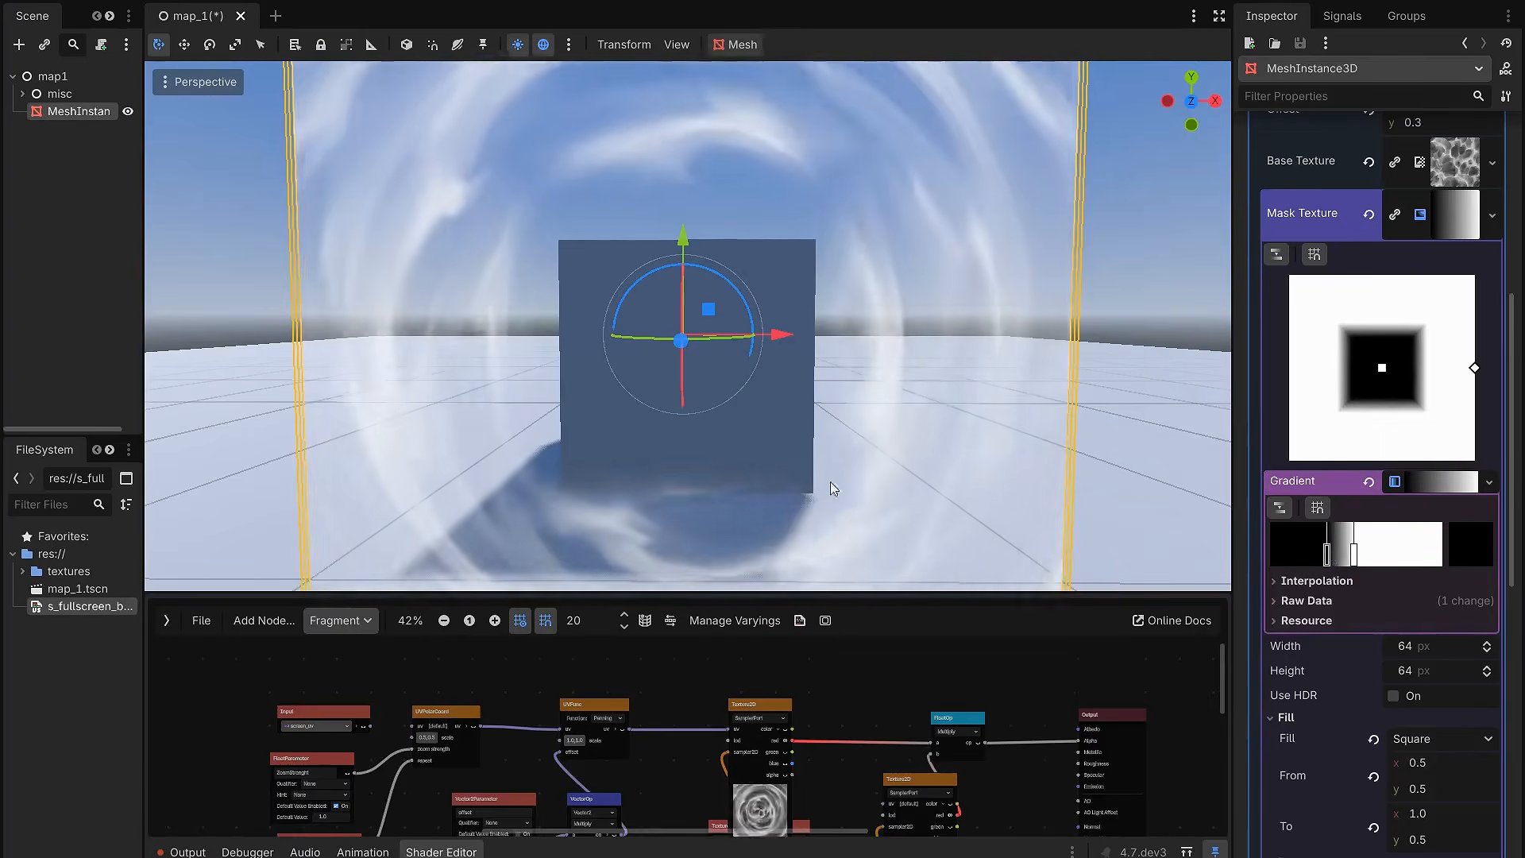
Step: Switch to distraction-free mode and show the Multiply node's preview in the shader graph to examine the masked noise
{"action": "left_click_drag", "start_coordinate": [898, 593], "coordinate": [895, 348]}
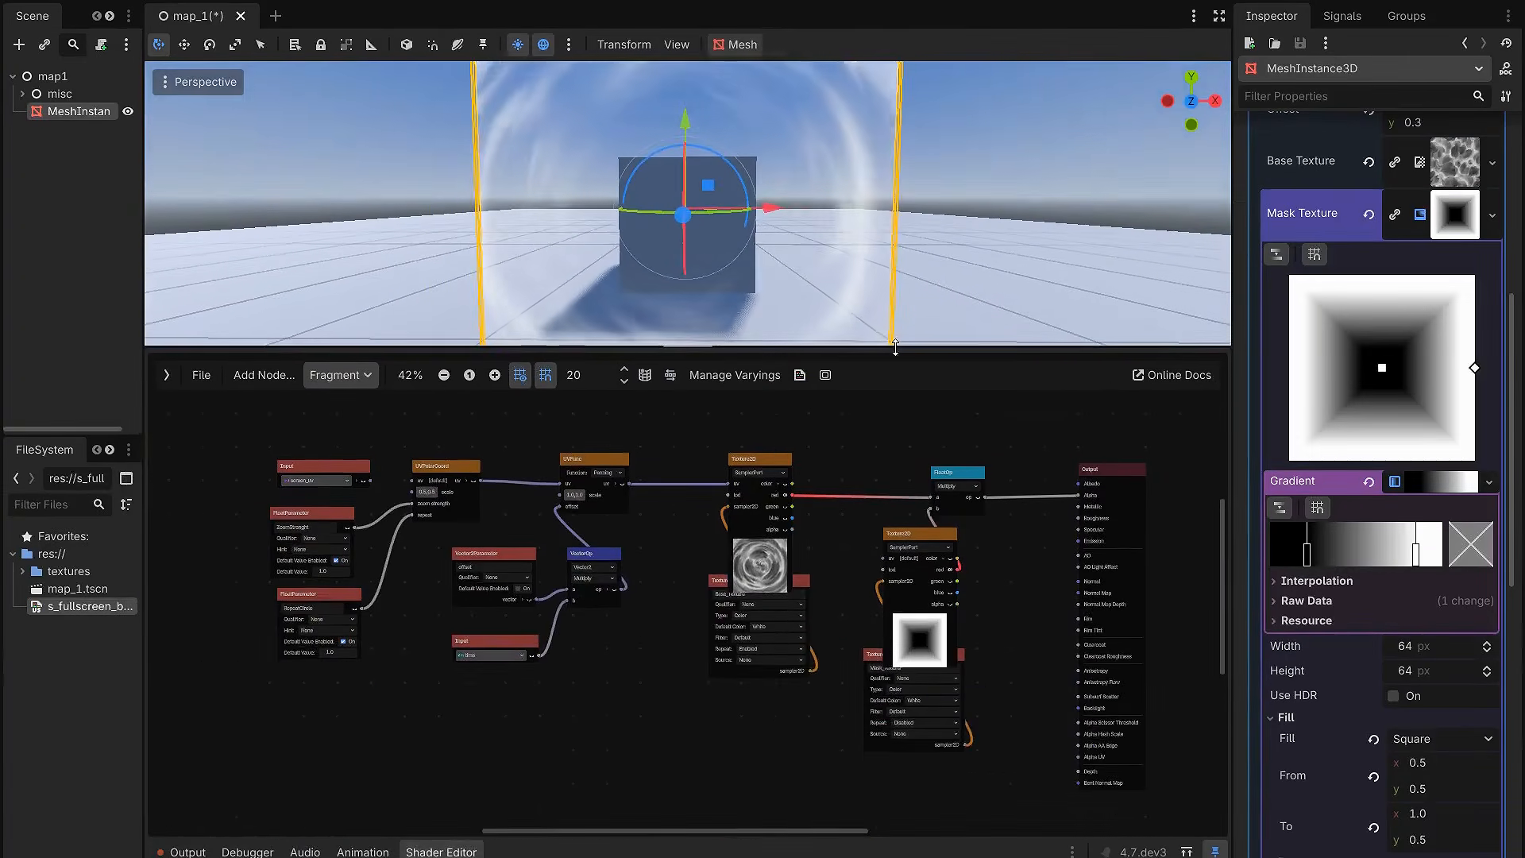
{"action": "left_click", "coordinate": [1219, 17]}
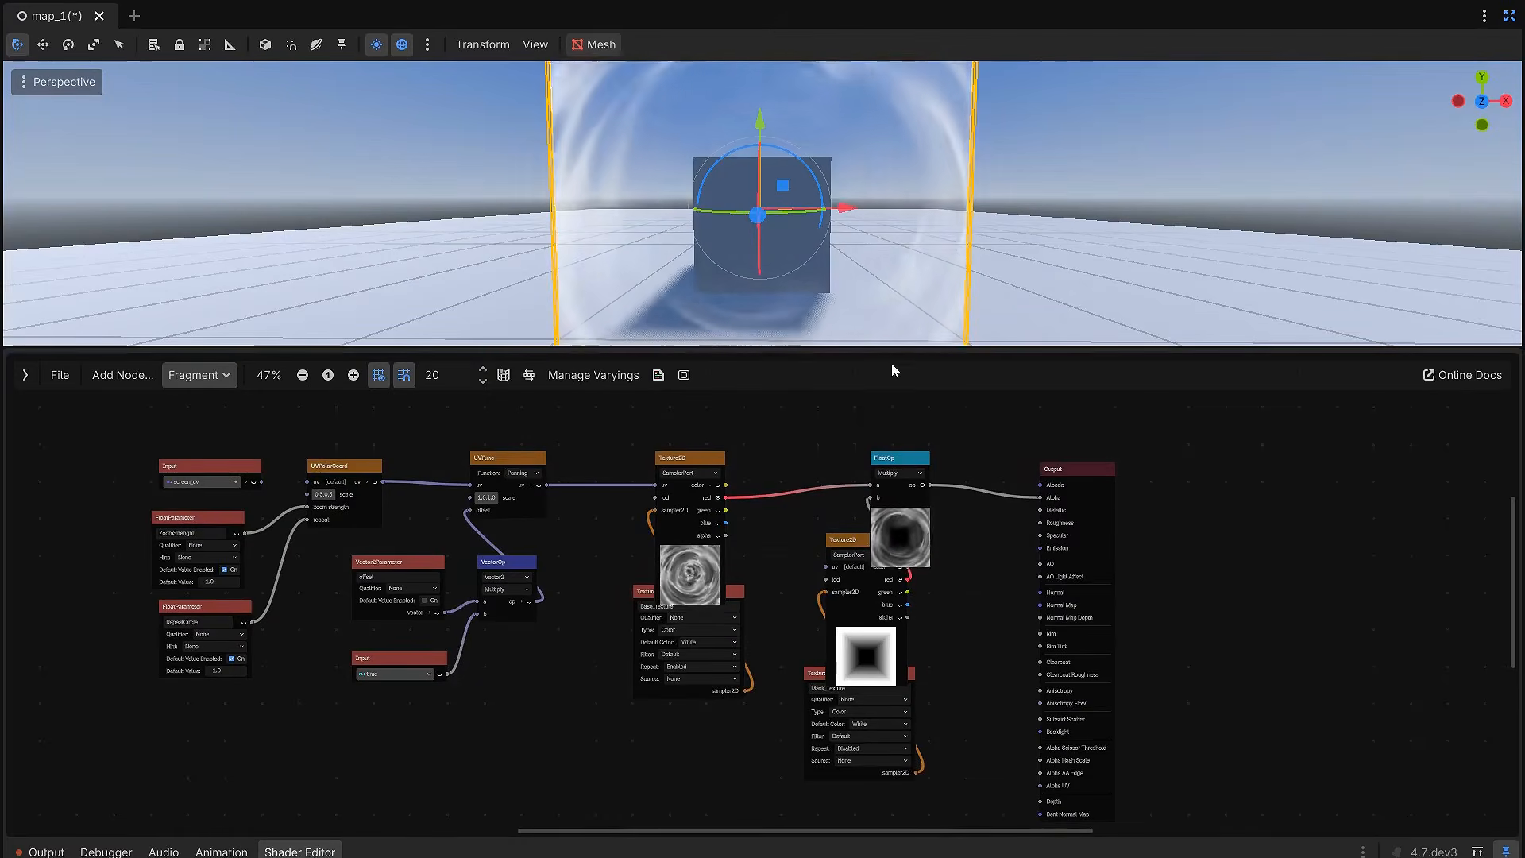
{"action": "left_click_drag", "start_coordinate": [888, 350], "coordinate": [896, 527]}
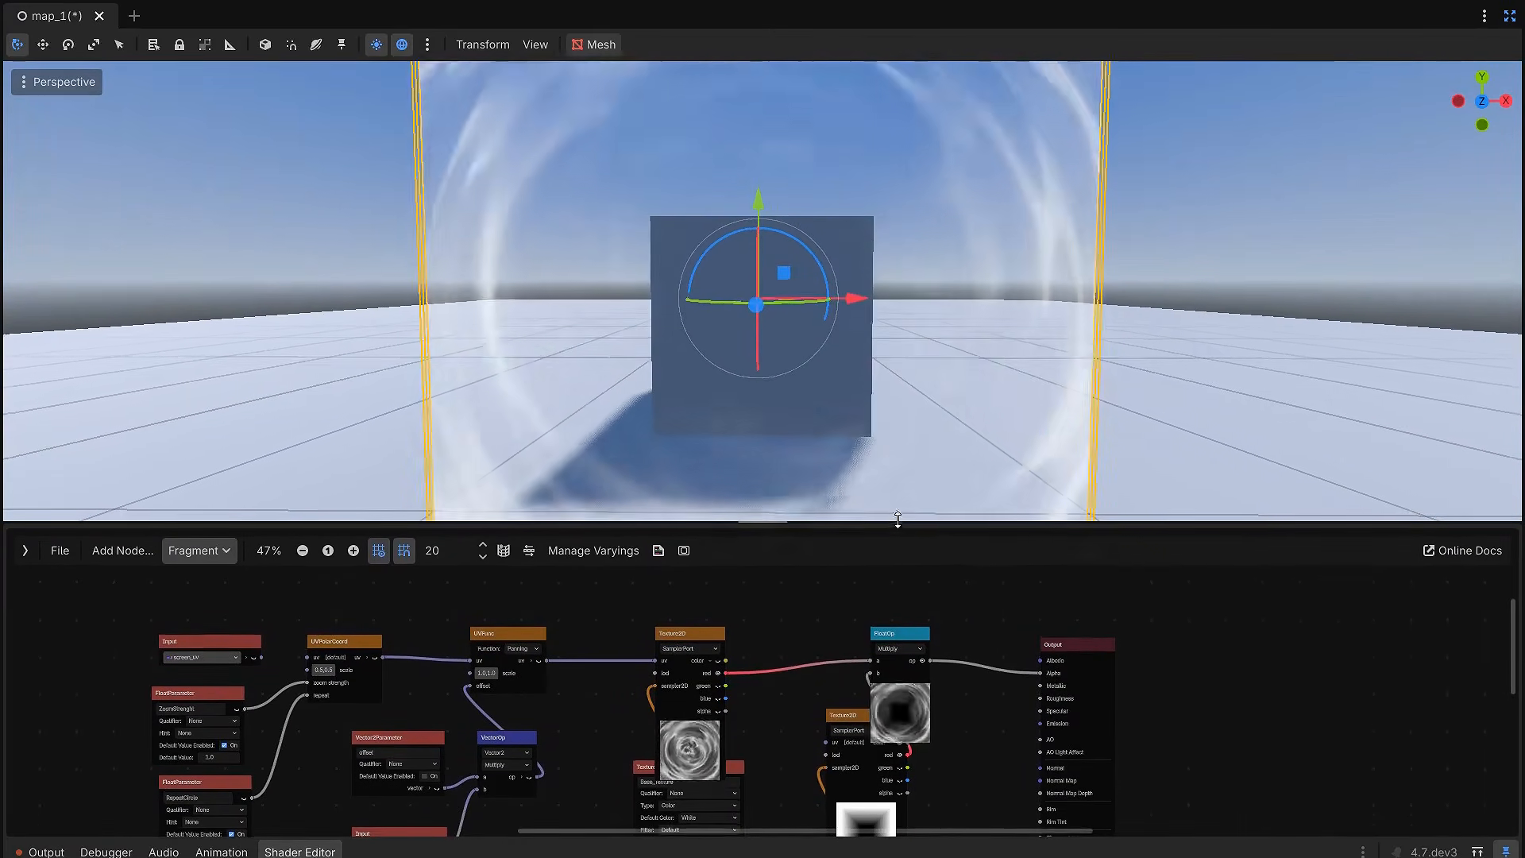
{"action": "left_click_drag", "start_coordinate": [1002, 528], "coordinate": [963, 330]}
{"action": "scroll", "coordinate": [908, 534], "scroll_direction": "up", "scroll_amount": 3}
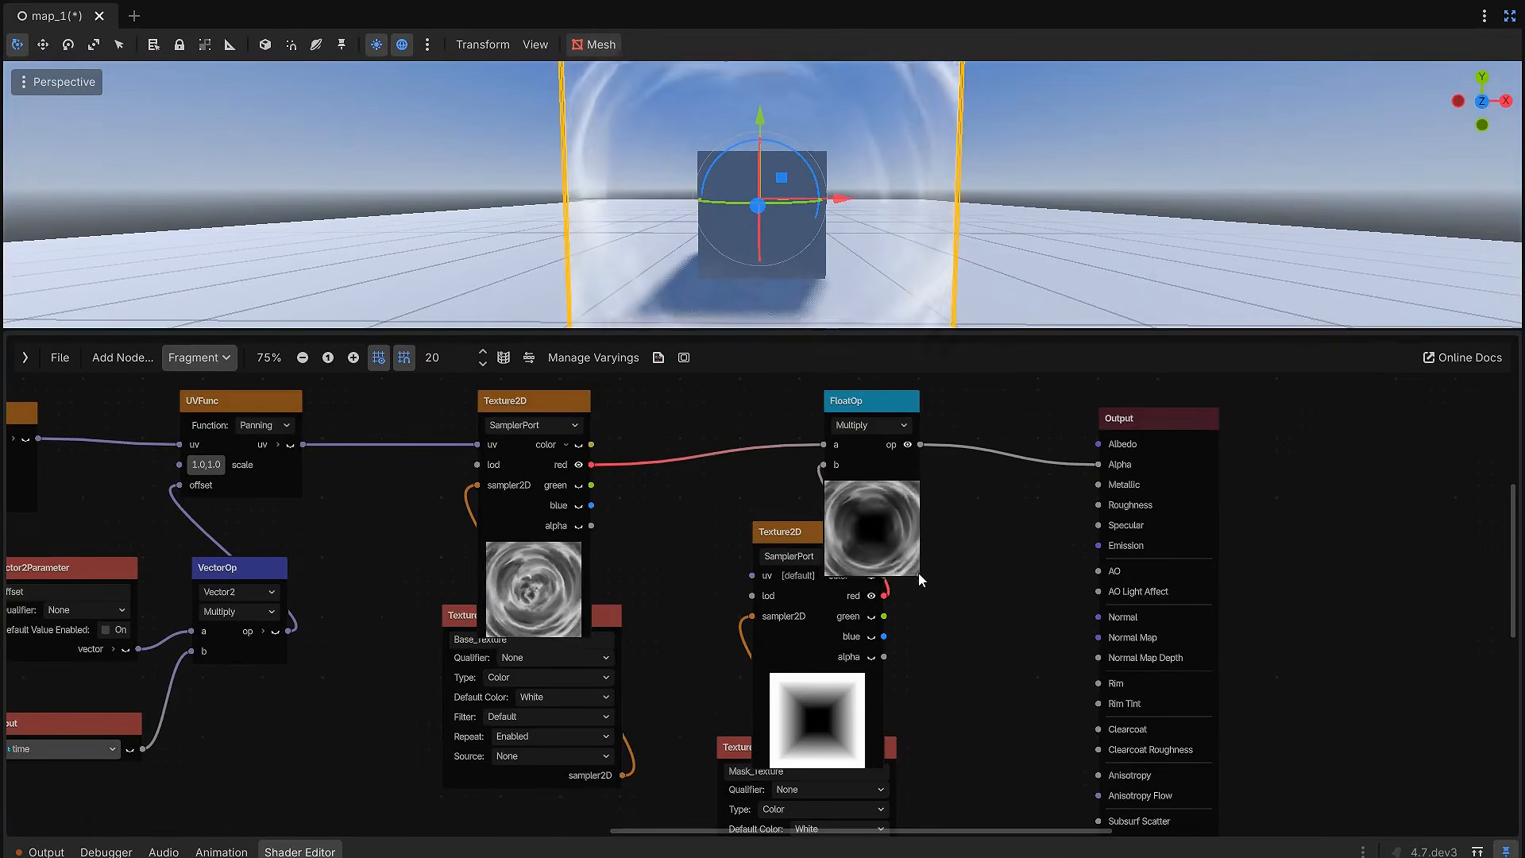
{"action": "left_click_drag", "start_coordinate": [918, 568], "coordinate": [905, 475]}
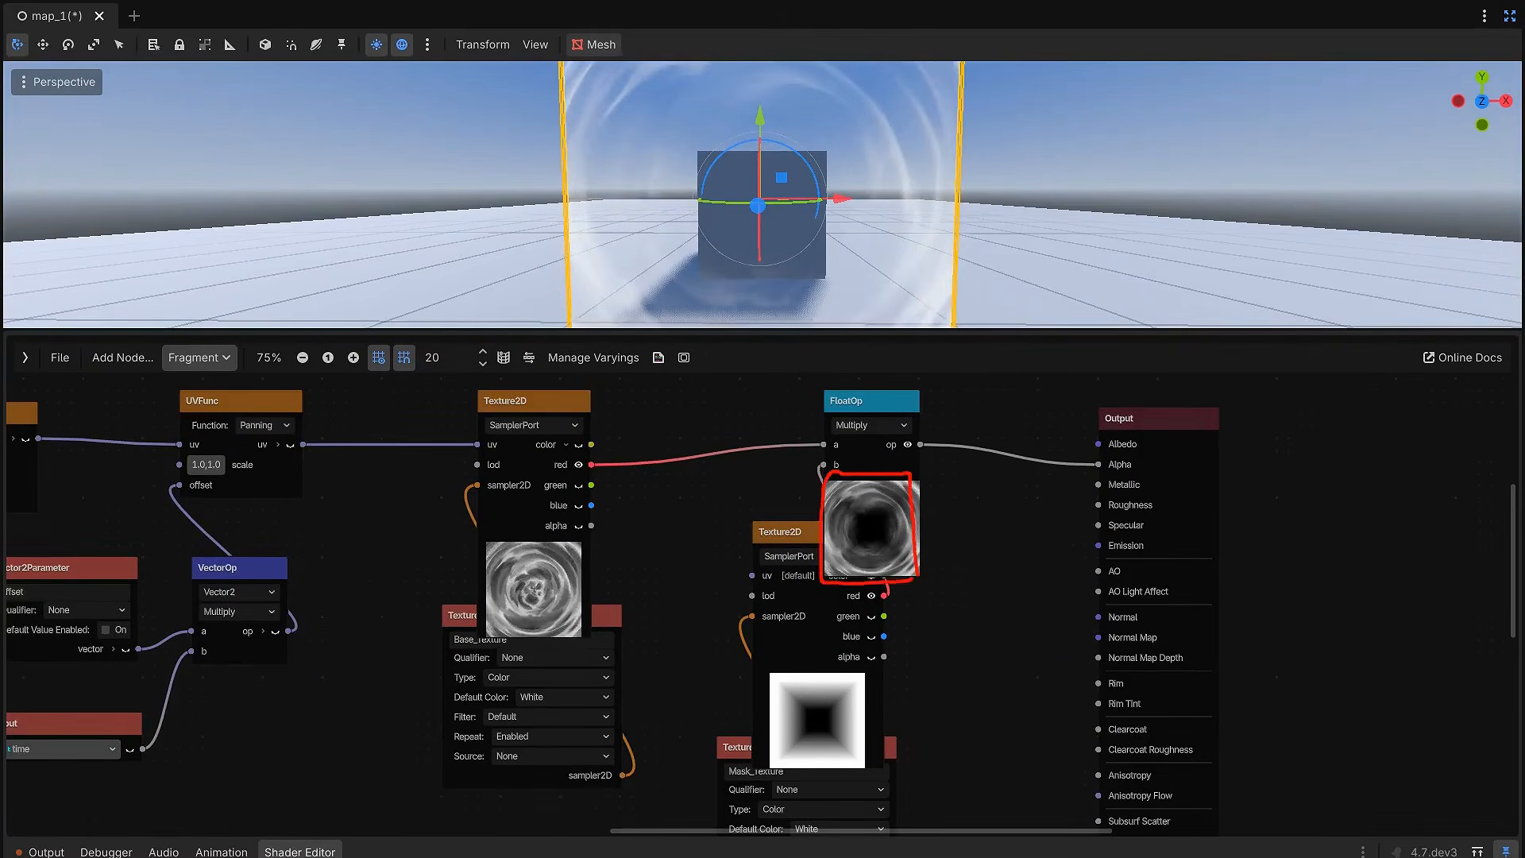
{"action": "scroll", "coordinate": [936, 537], "scroll_direction": "down", "scroll_amount": 1}
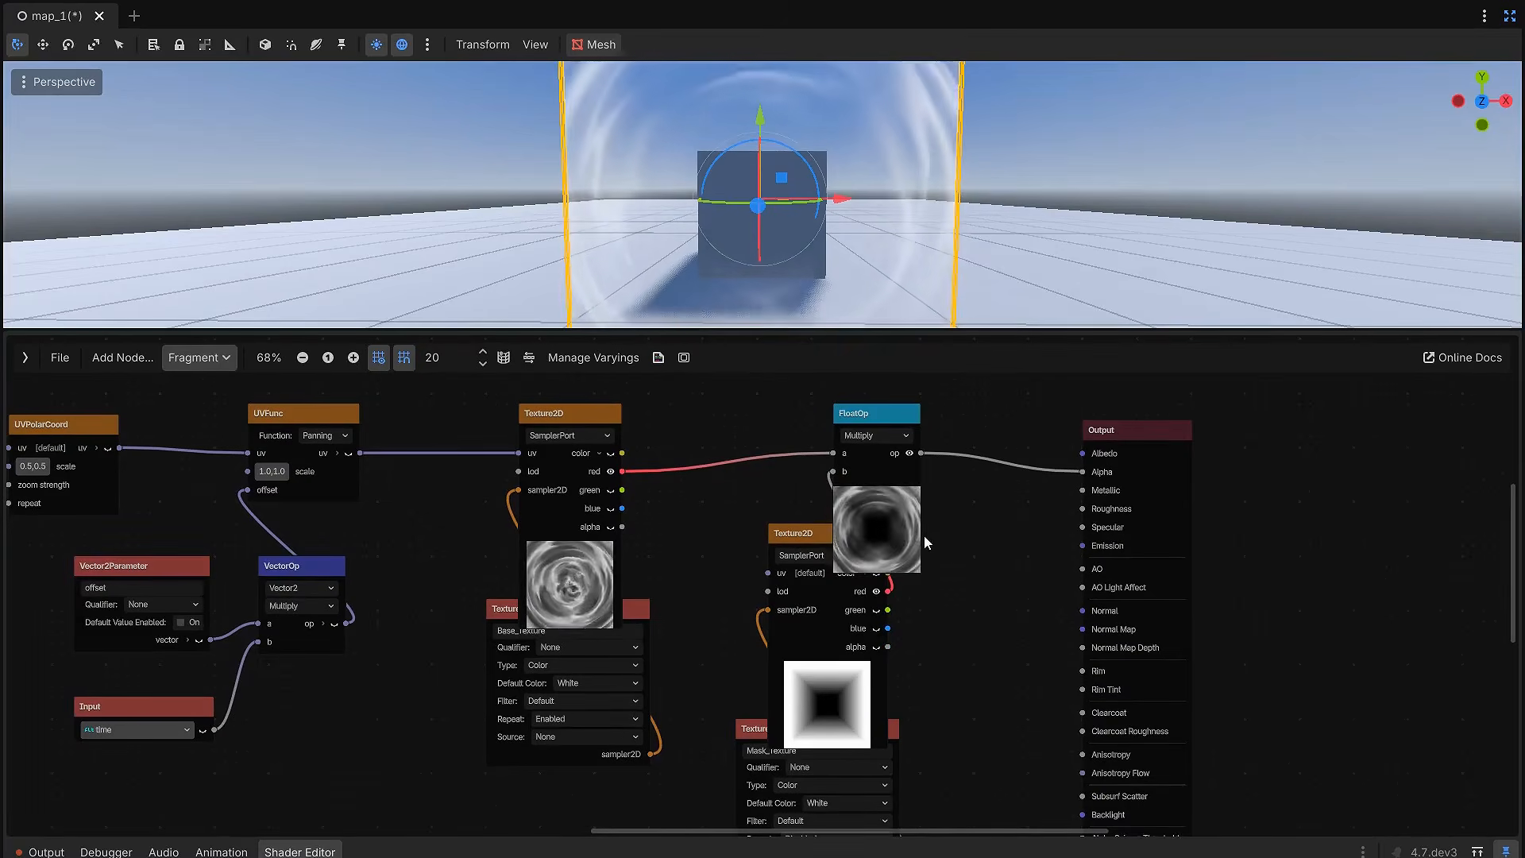
{"action": "scroll", "coordinate": [954, 539], "scroll_direction": "down", "scroll_amount": 3}
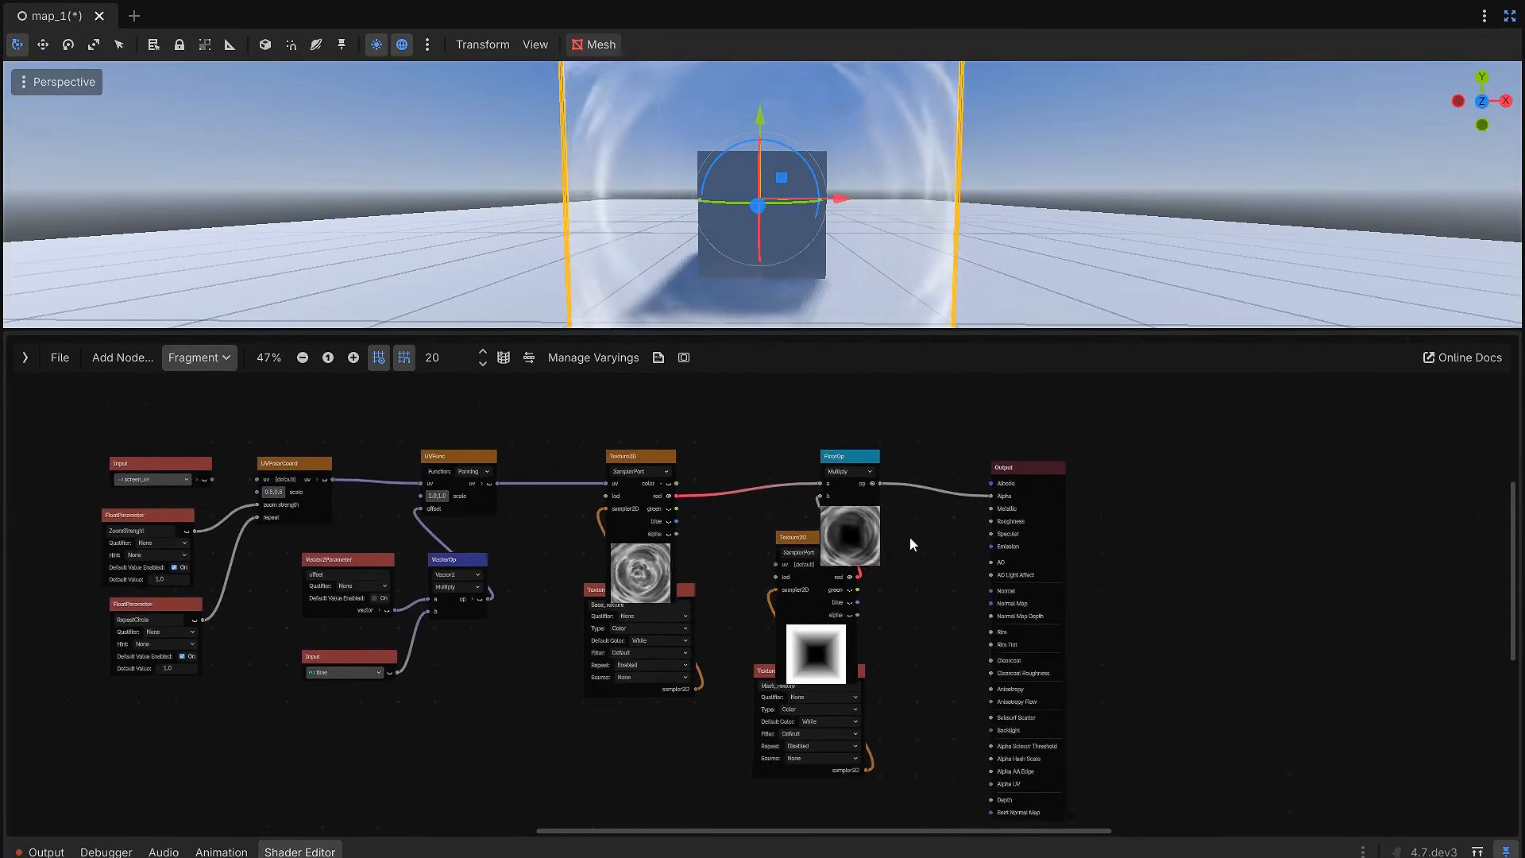
Step: Move the Output node farther from the Multiply node and place a duplicate of the mask texture node pair in the gap
{"action": "left_click_drag", "start_coordinate": [1003, 471], "coordinate": [1146, 458]}
{"action": "scroll", "coordinate": [912, 627], "scroll_direction": "up", "scroll_amount": 1}
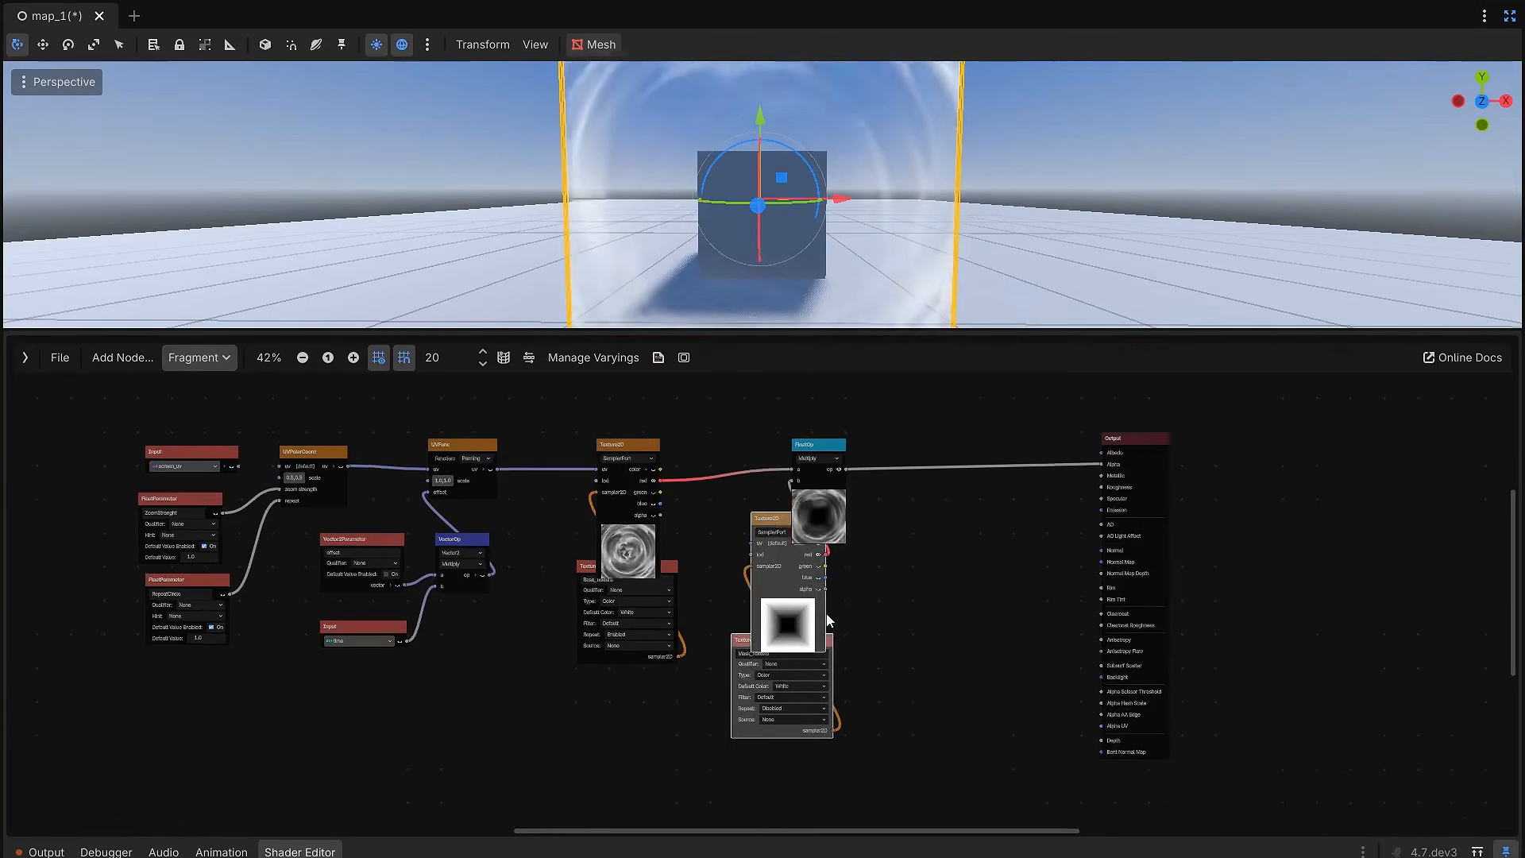
{"action": "left_click_drag", "start_coordinate": [771, 527], "coordinate": [969, 509]}
{"action": "left_click", "coordinate": [897, 607]}
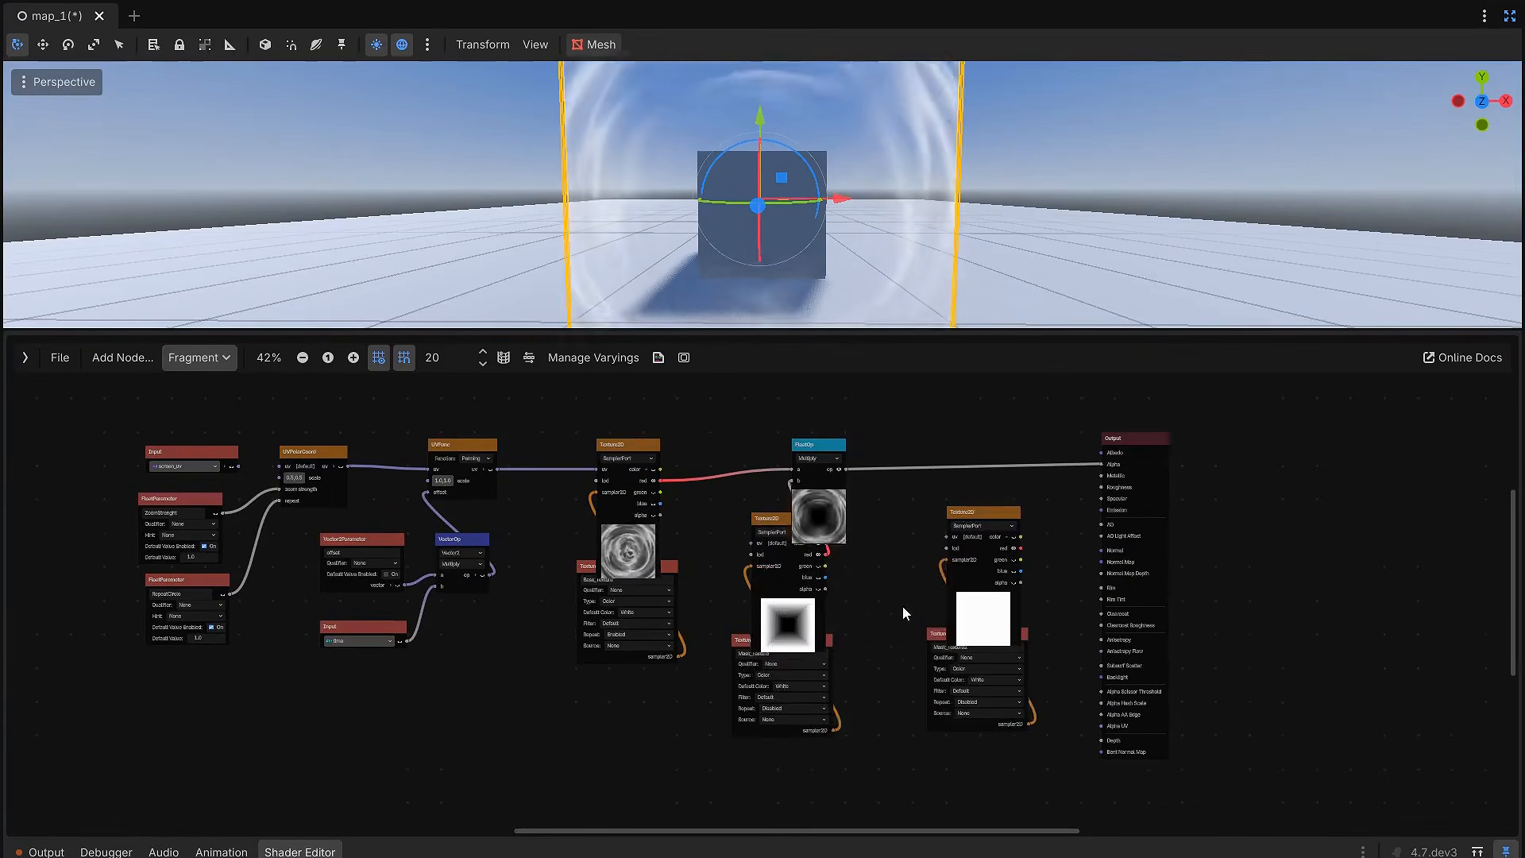
Step: Rename the duplicated texture parameter to Extra_Texture and set its default color to Black
{"action": "middle_click_drag", "start_coordinate": [892, 713], "coordinate": [764, 661]}
{"action": "scroll", "coordinate": [854, 631], "scroll_direction": "up", "scroll_amount": 4}
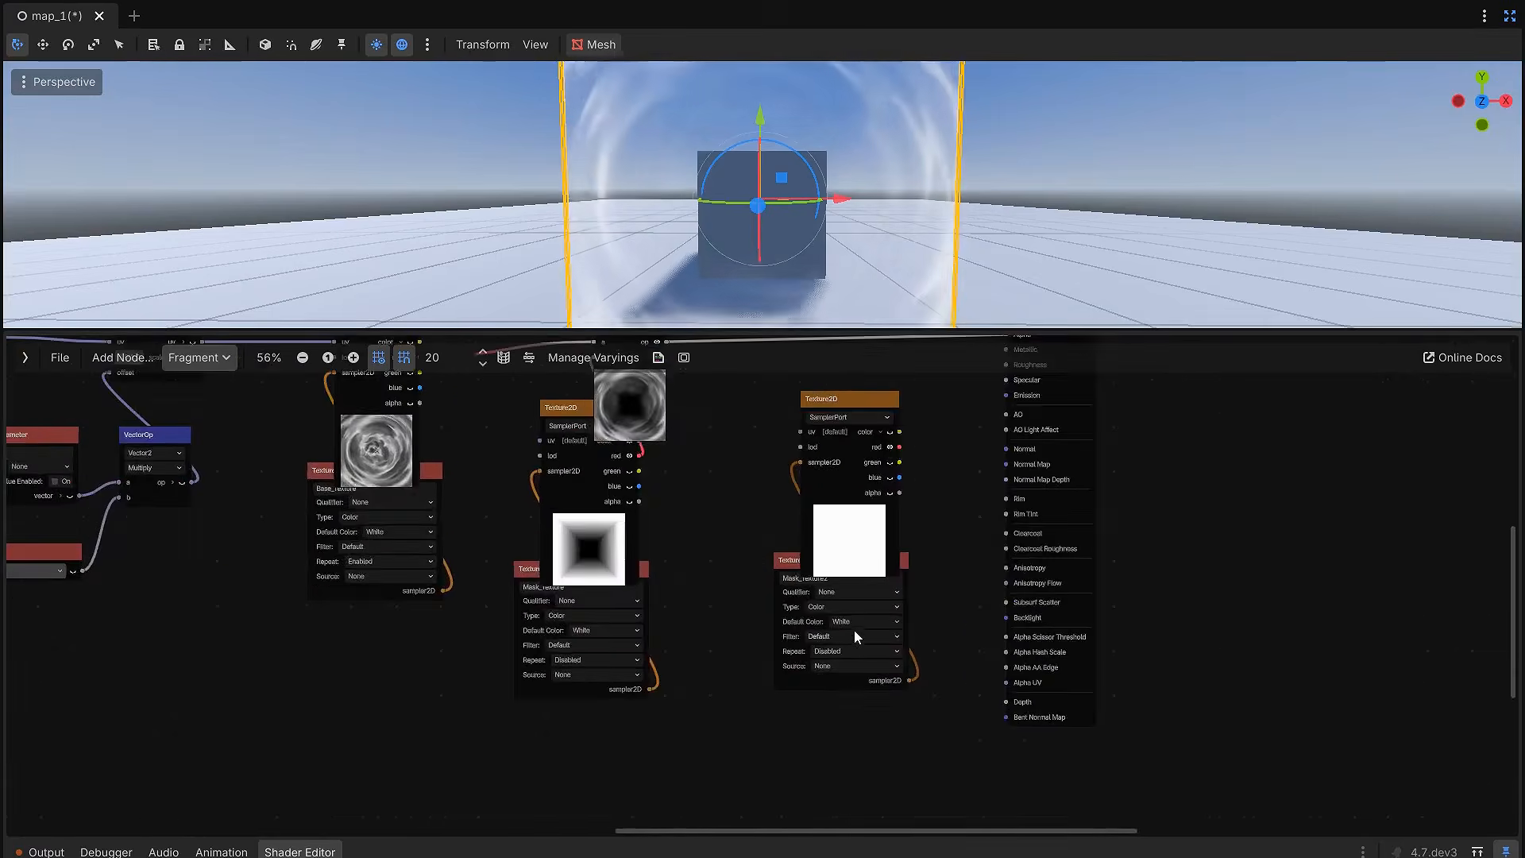
{"action": "left_click", "coordinate": [765, 548]}
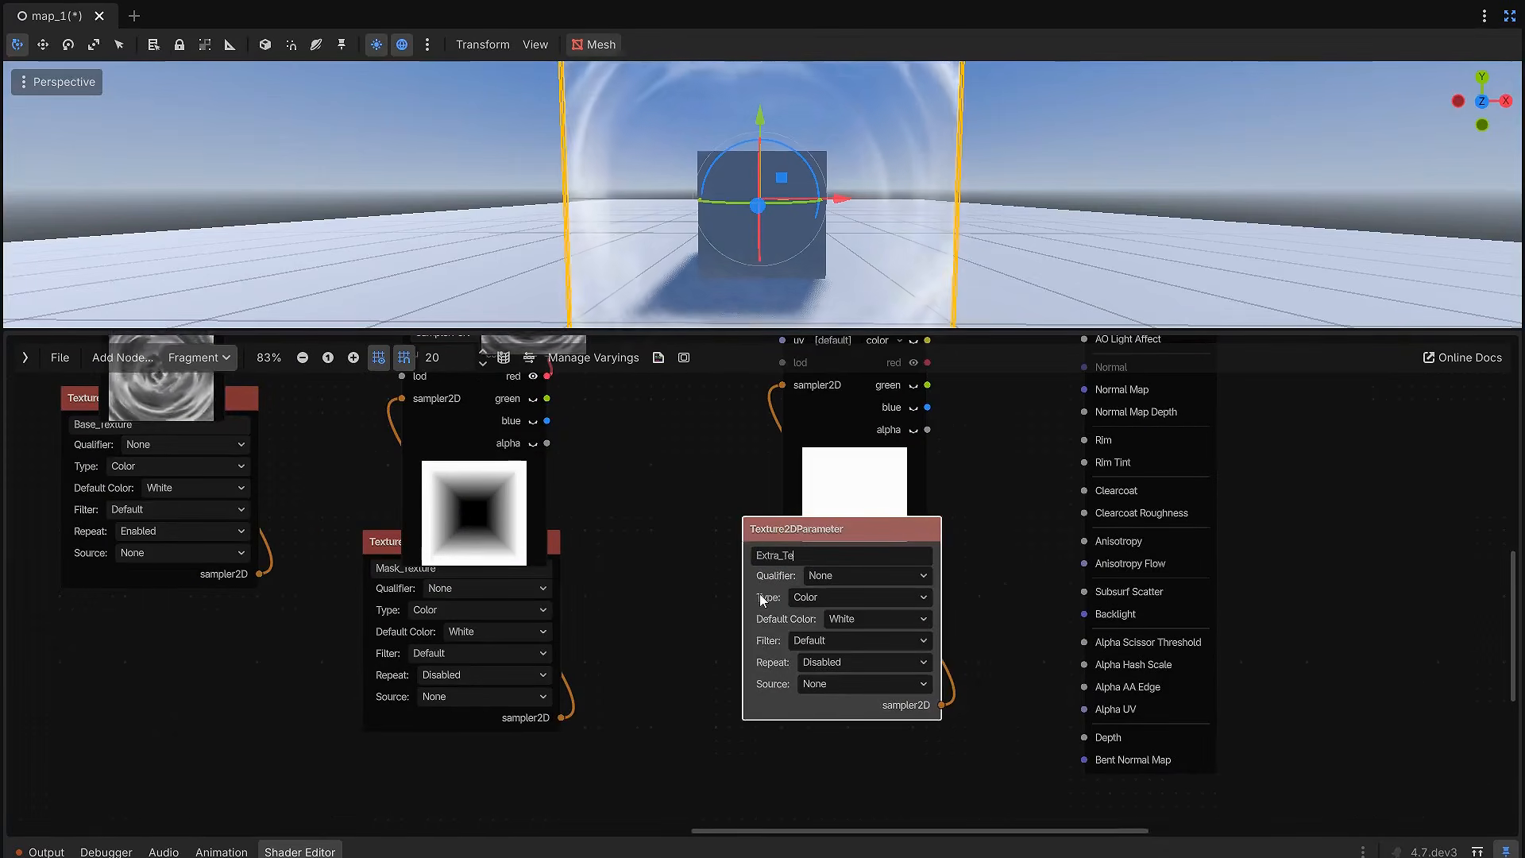
{"action": "type", "text": "e"}
{"action": "key", "text": "Return"}
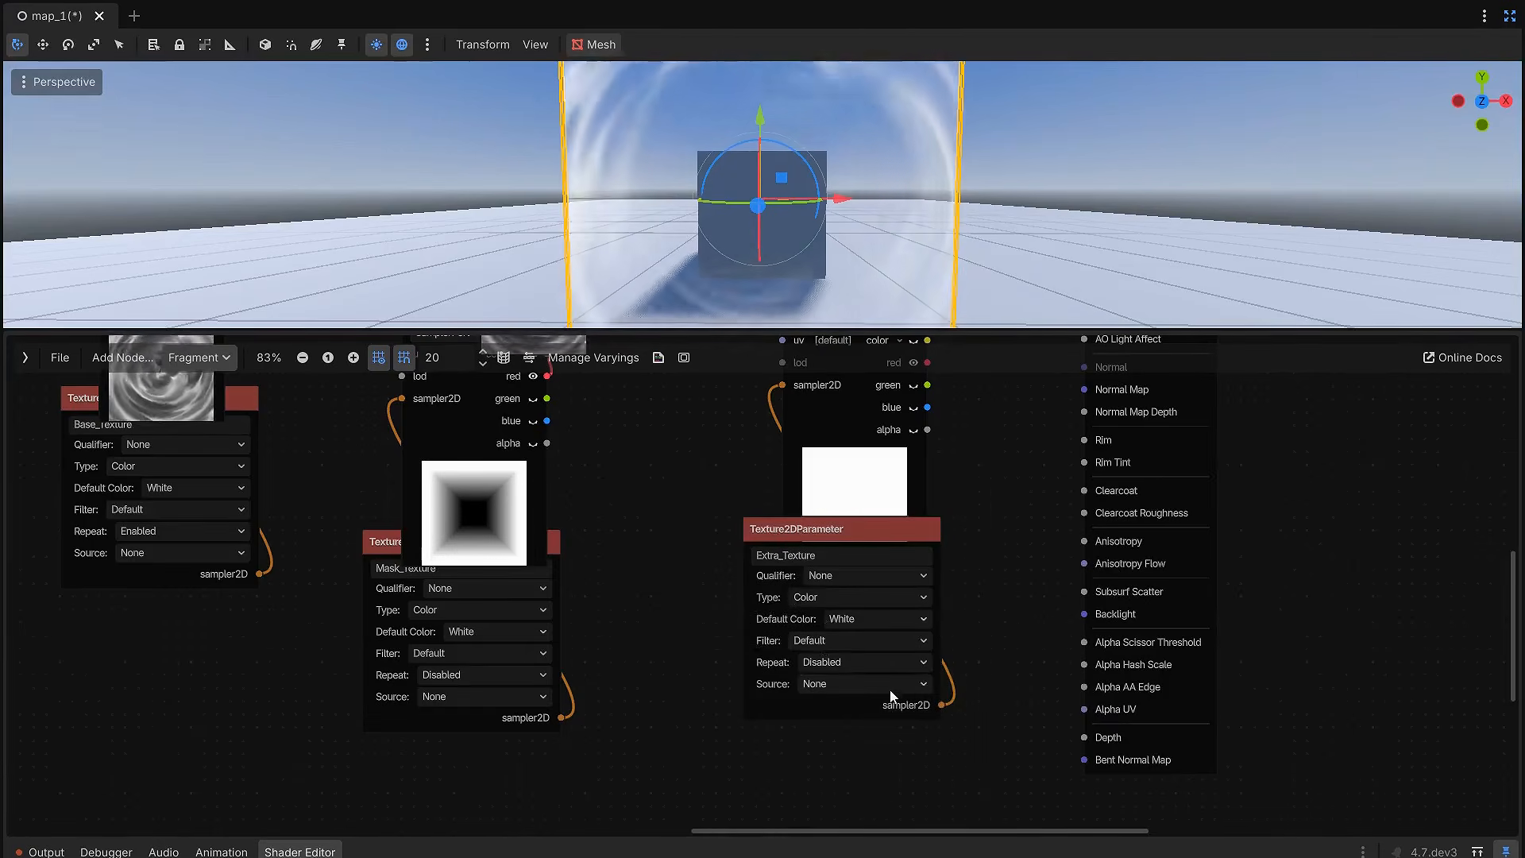
{"action": "left_click", "coordinate": [884, 619]}
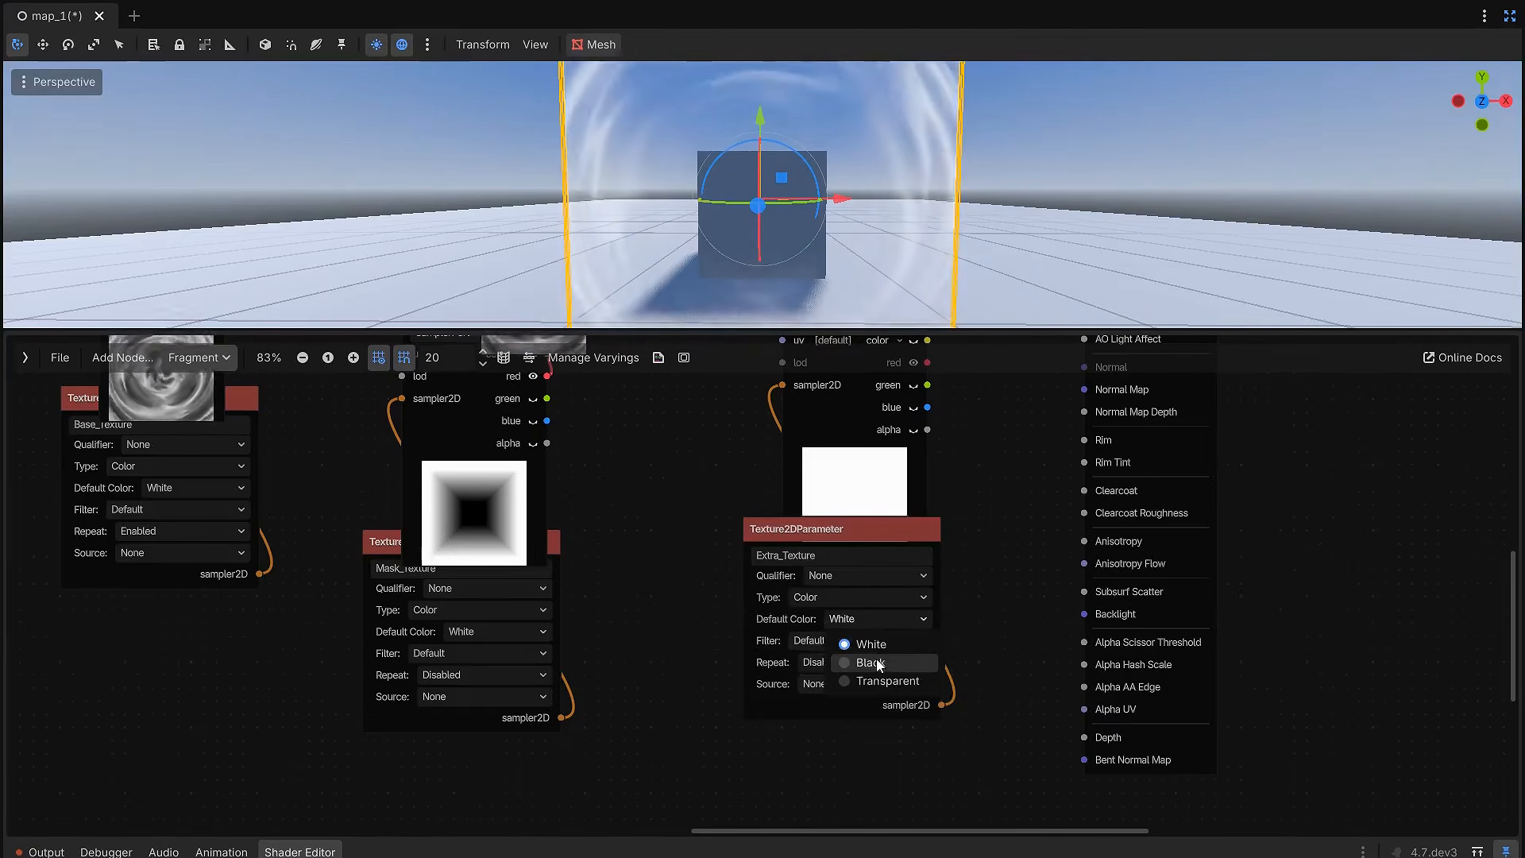
{"action": "left_click", "coordinate": [874, 663]}
Step: Insert a scalar Add node that combines the Multiply result with the extra texture's red channel, and connect it to the Output's Alpha
{"action": "scroll", "coordinate": [941, 489], "scroll_direction": "down", "scroll_amount": 3}
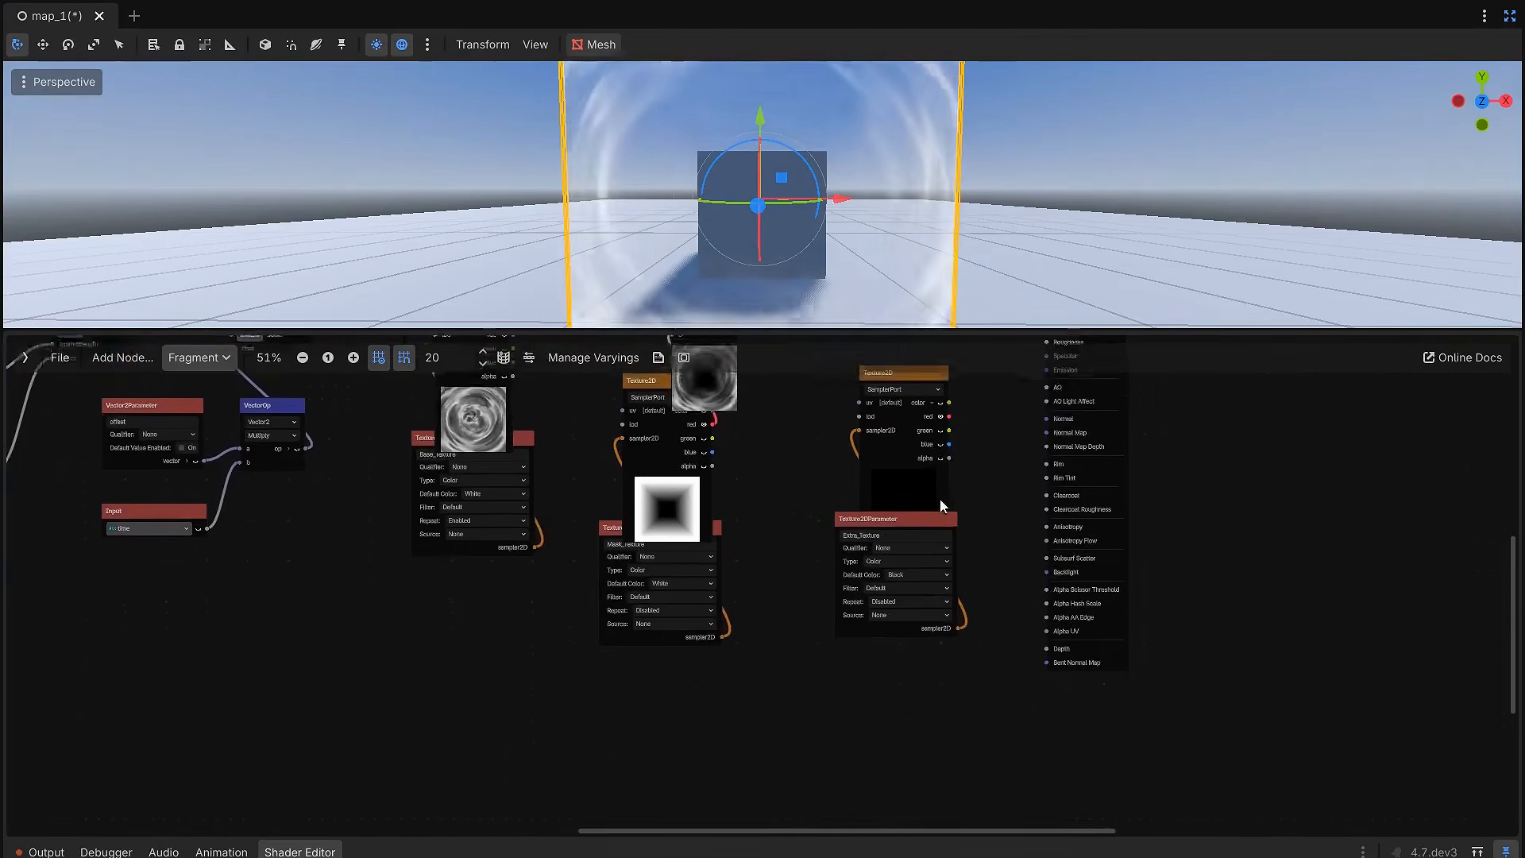
{"action": "middle_click_drag", "start_coordinate": [940, 488], "coordinate": [926, 651]}
{"action": "scroll", "coordinate": [801, 578], "scroll_direction": "up", "scroll_amount": 1}
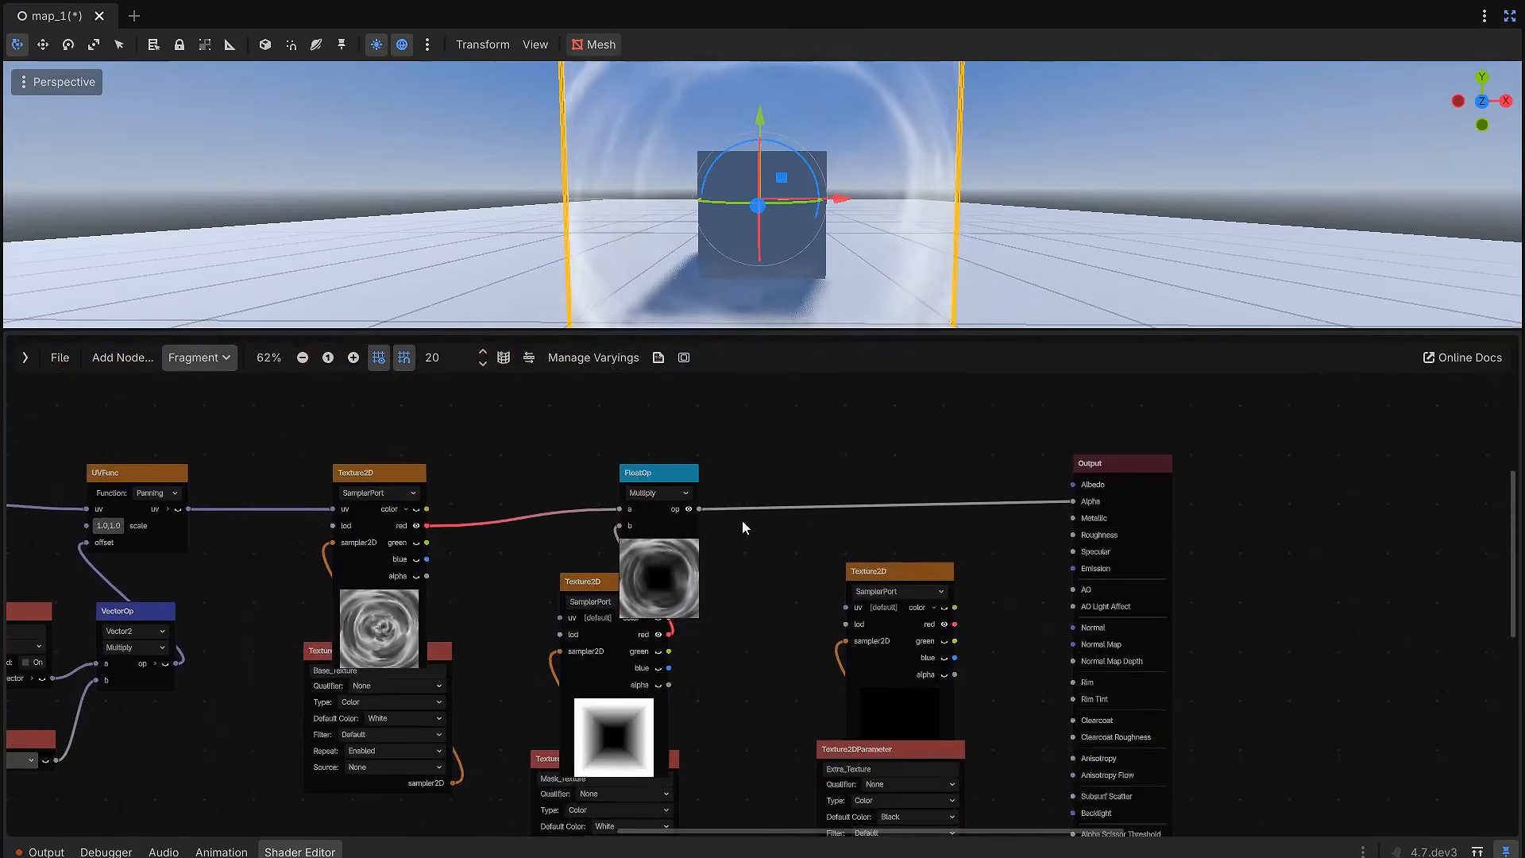
{"action": "left_click_drag", "start_coordinate": [701, 510], "coordinate": [912, 472]}
{"action": "type", "text": "add"}
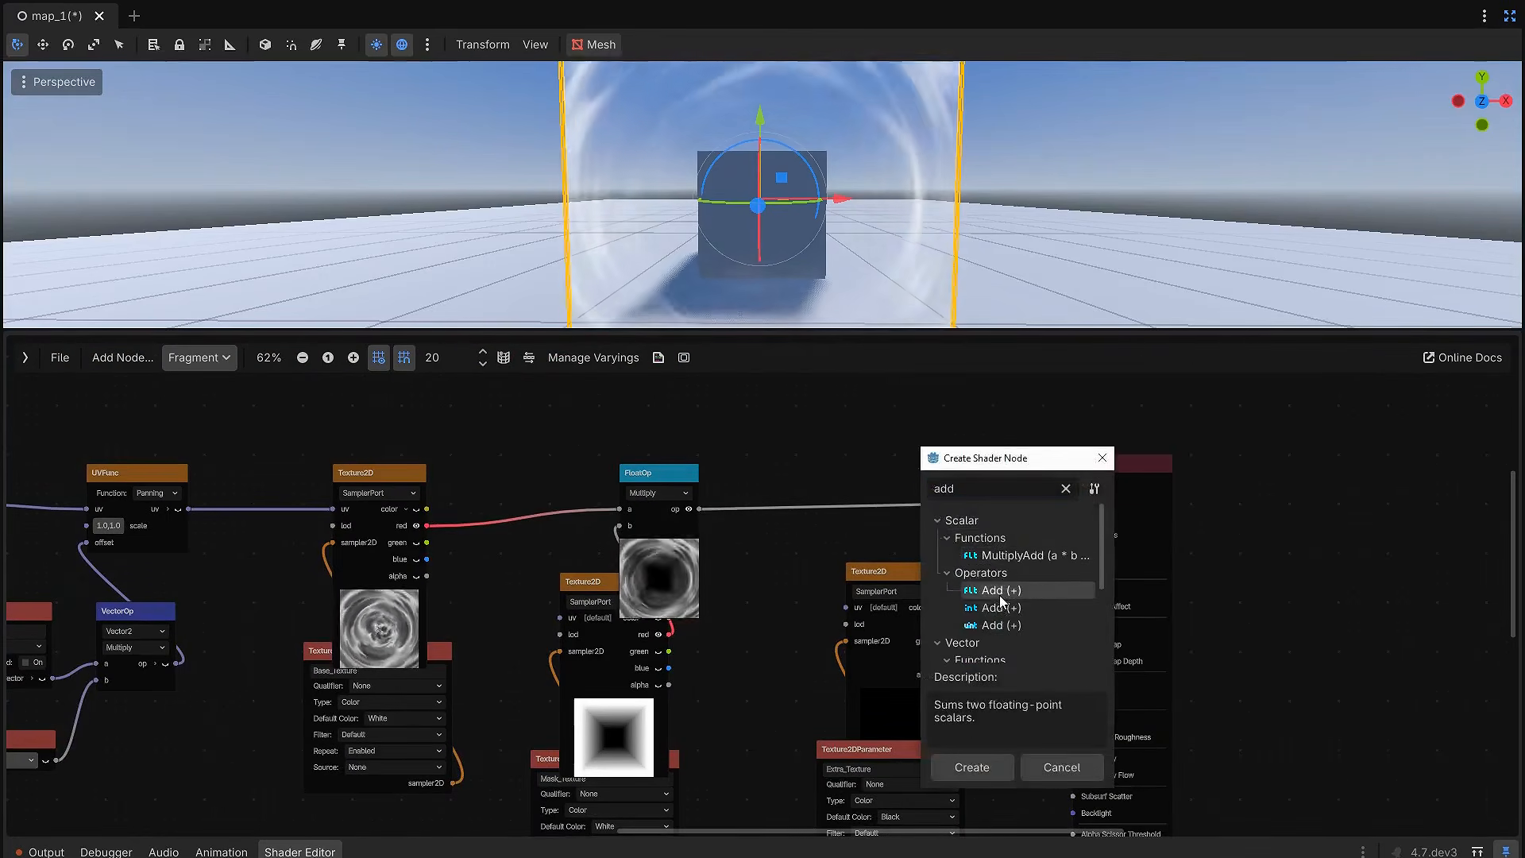
{"action": "double_click", "coordinate": [989, 590]}
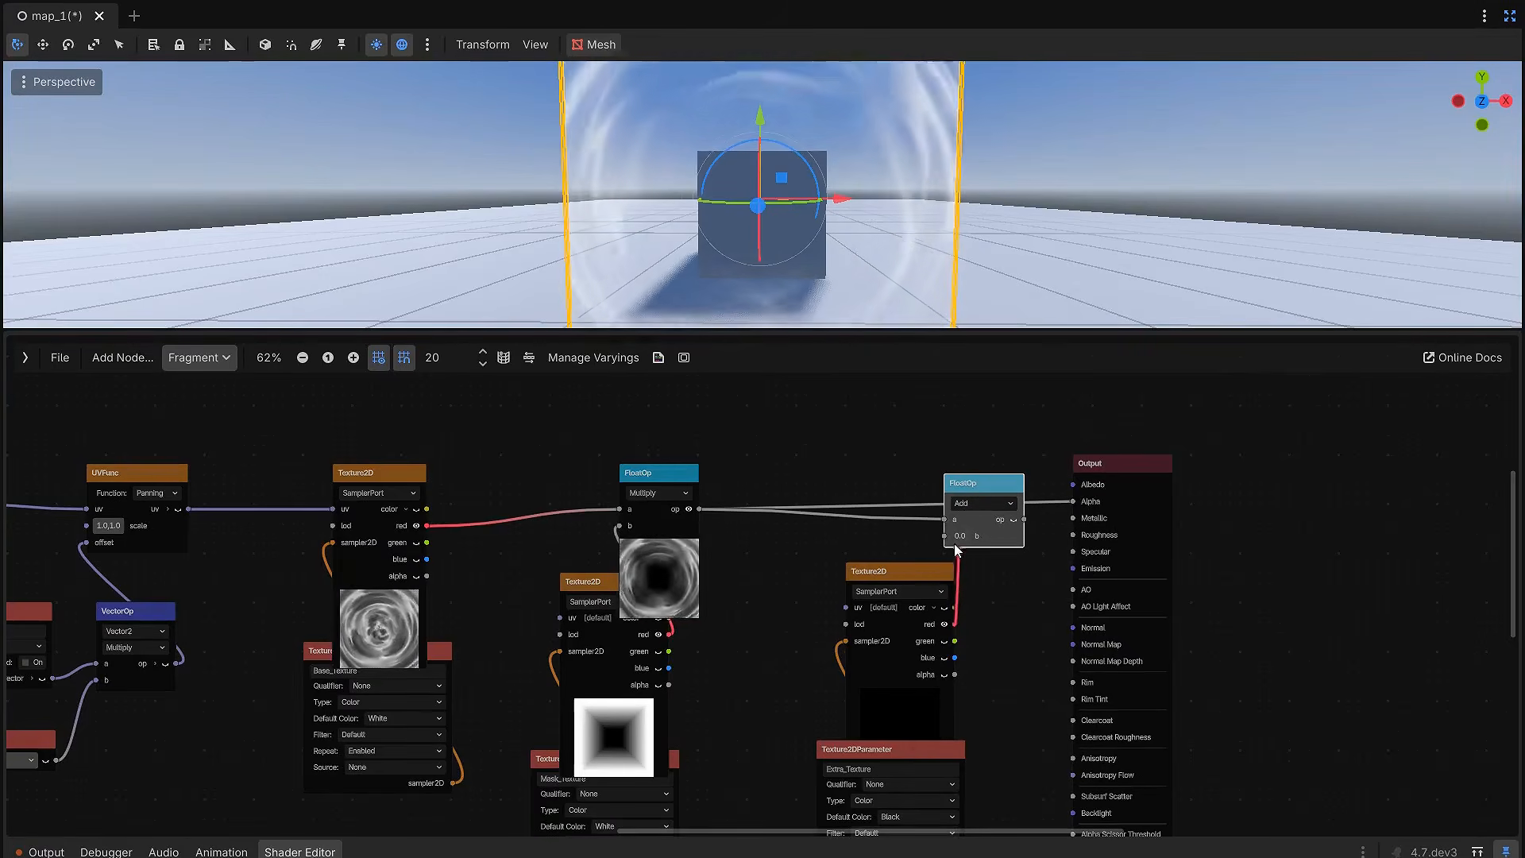
{"action": "left_click_drag", "start_coordinate": [1130, 463], "coordinate": [1208, 473]}
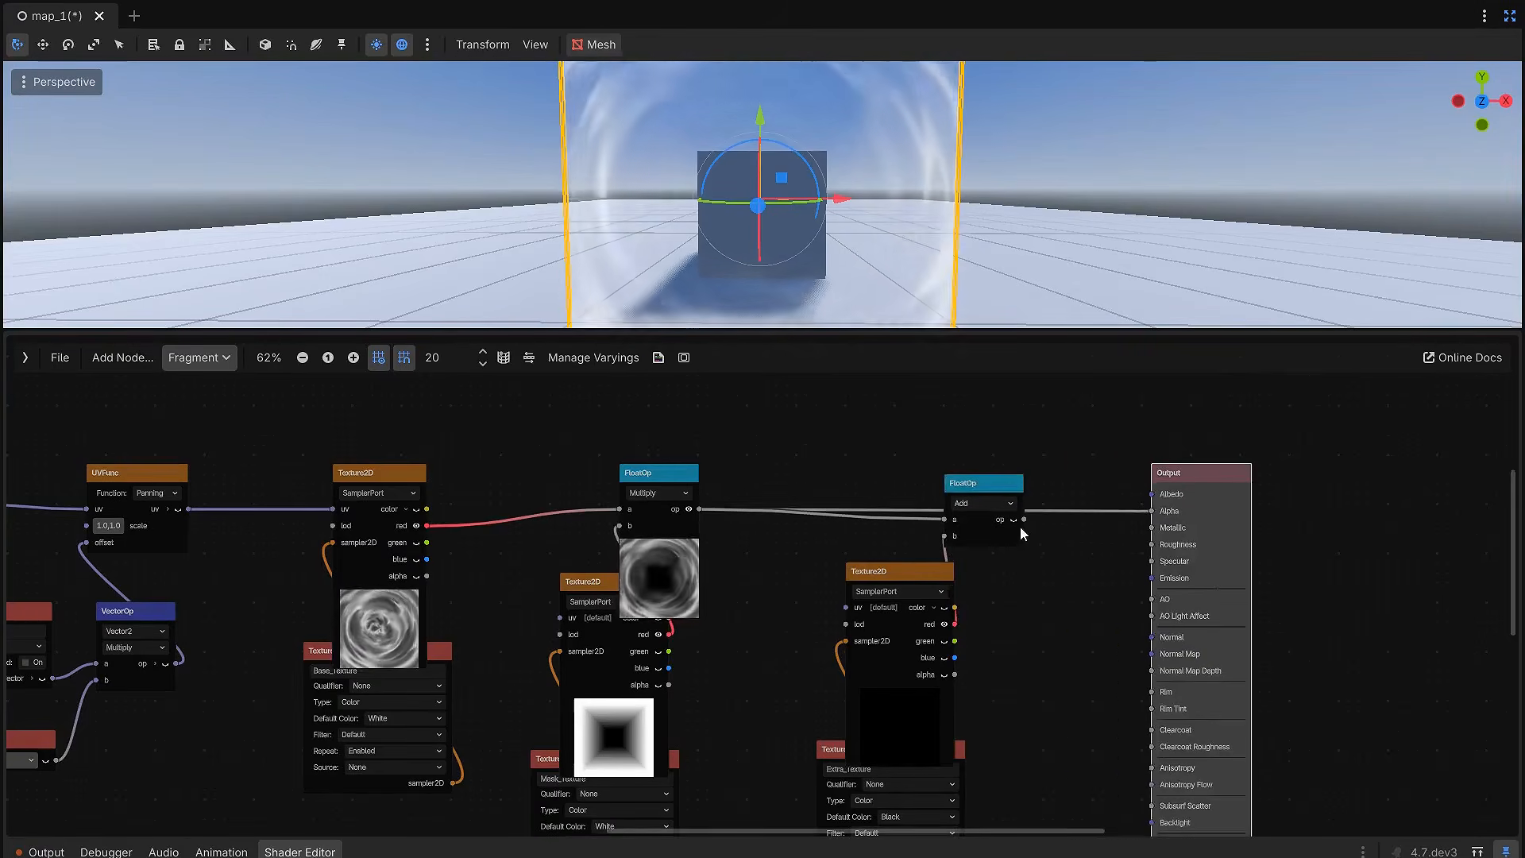
{"action": "left_click_drag", "start_coordinate": [1141, 512], "coordinate": [1145, 511]}
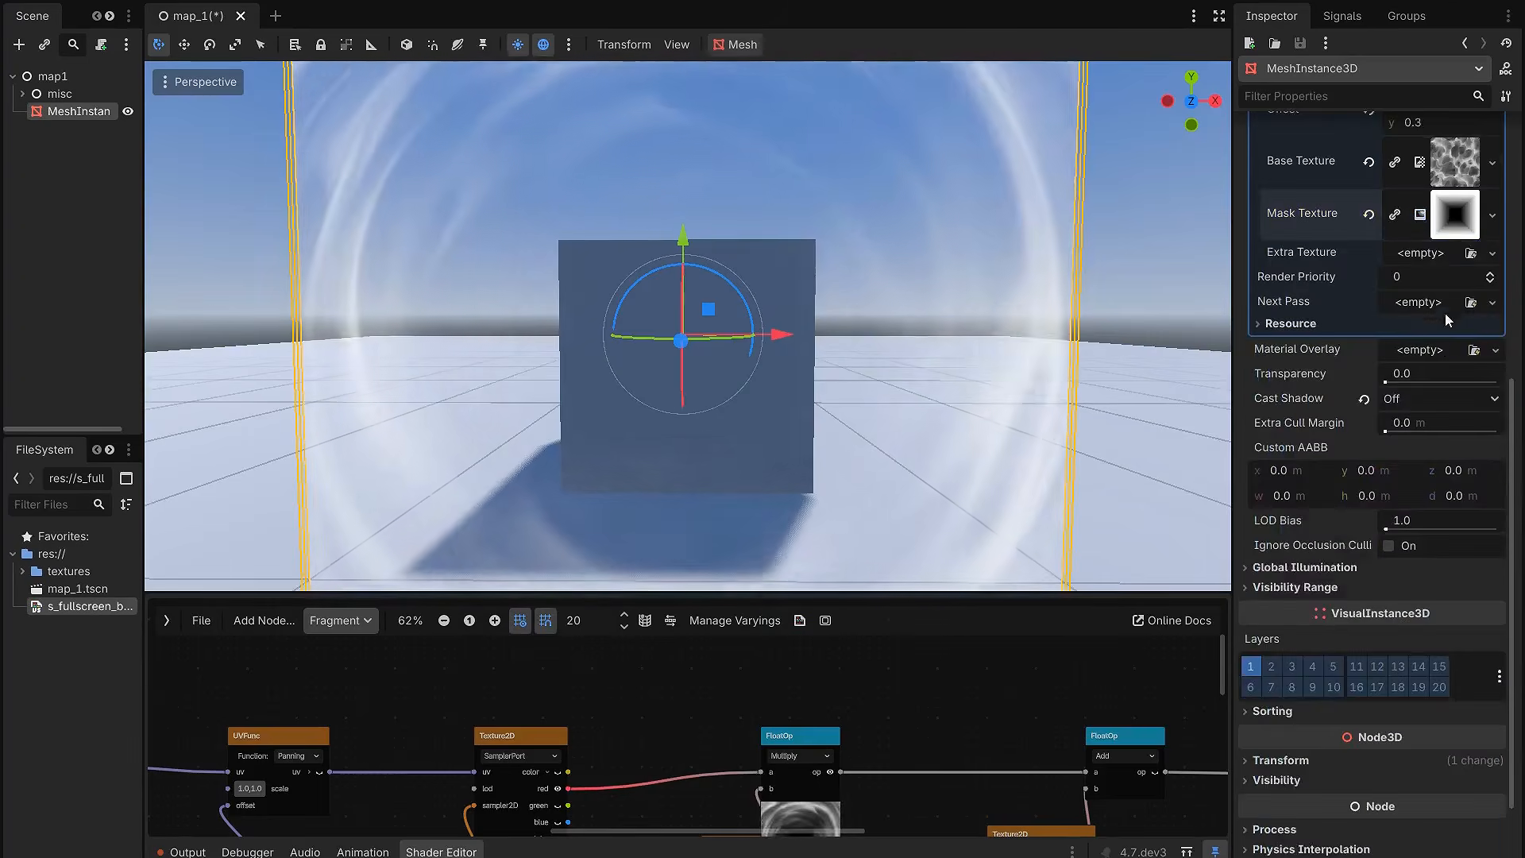
Step: Assign a new GradientTexture2D to the Extra Texture shader parameter and set its fill to Square
{"action": "scroll", "coordinate": [1447, 314], "scroll_direction": "up", "scroll_amount": 2}
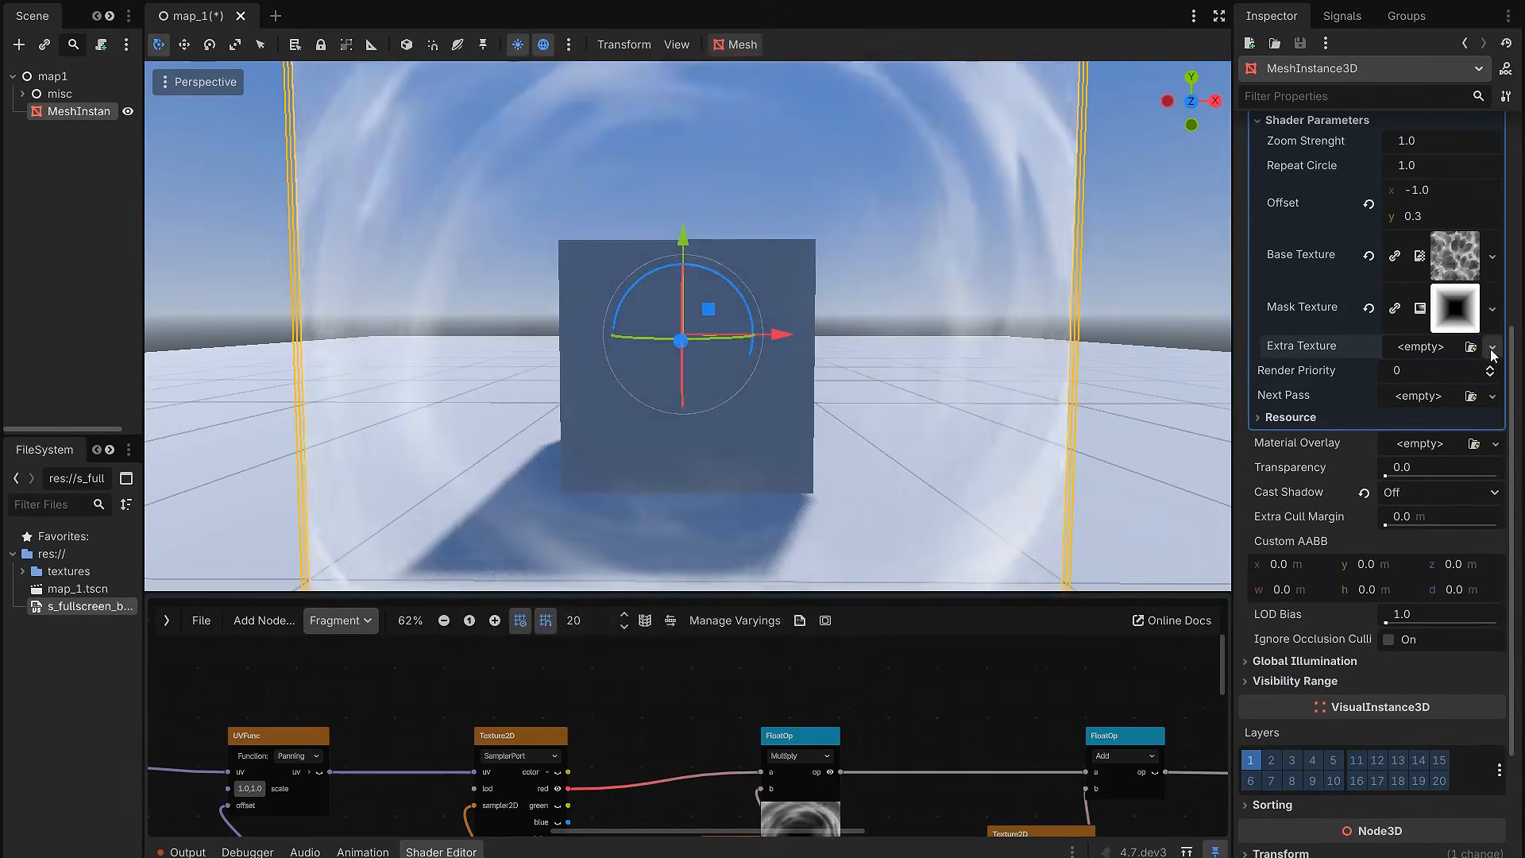
{"action": "left_click", "coordinate": [1492, 350]}
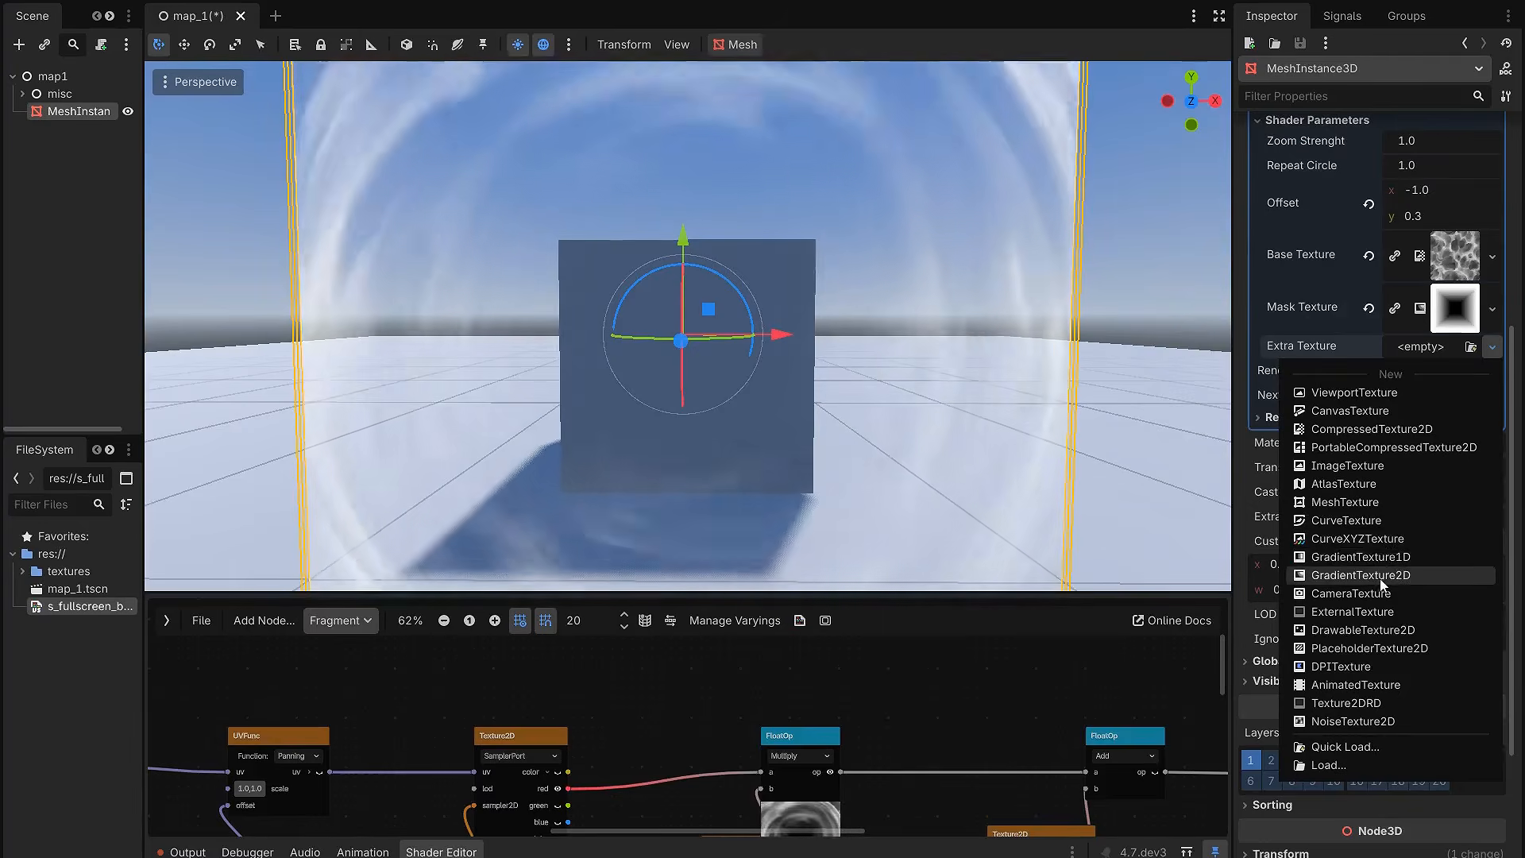
{"action": "left_click", "coordinate": [1379, 577]}
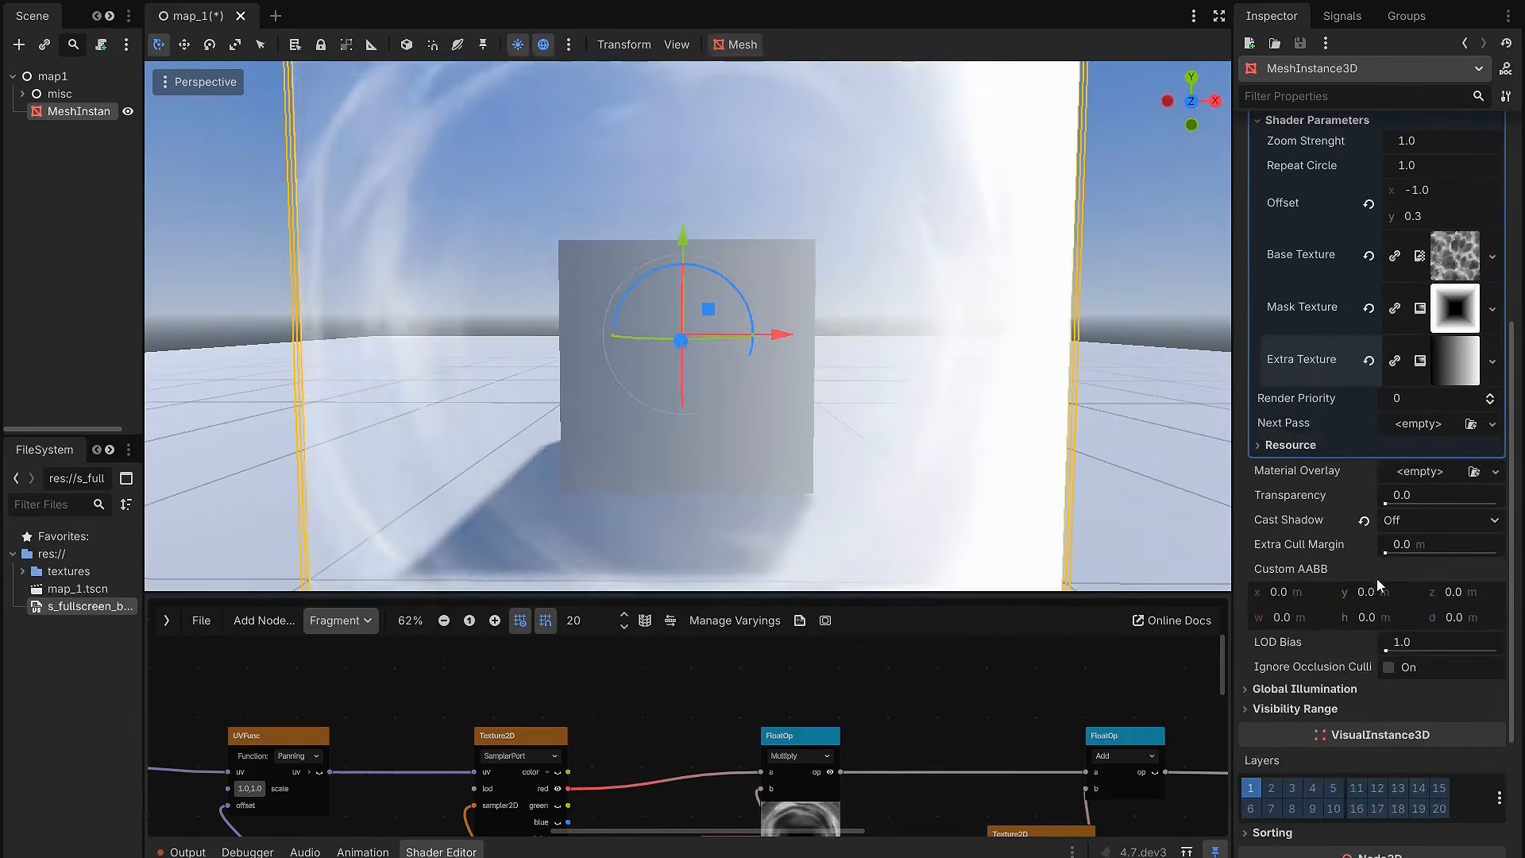
{"action": "left_click", "coordinate": [1458, 367]}
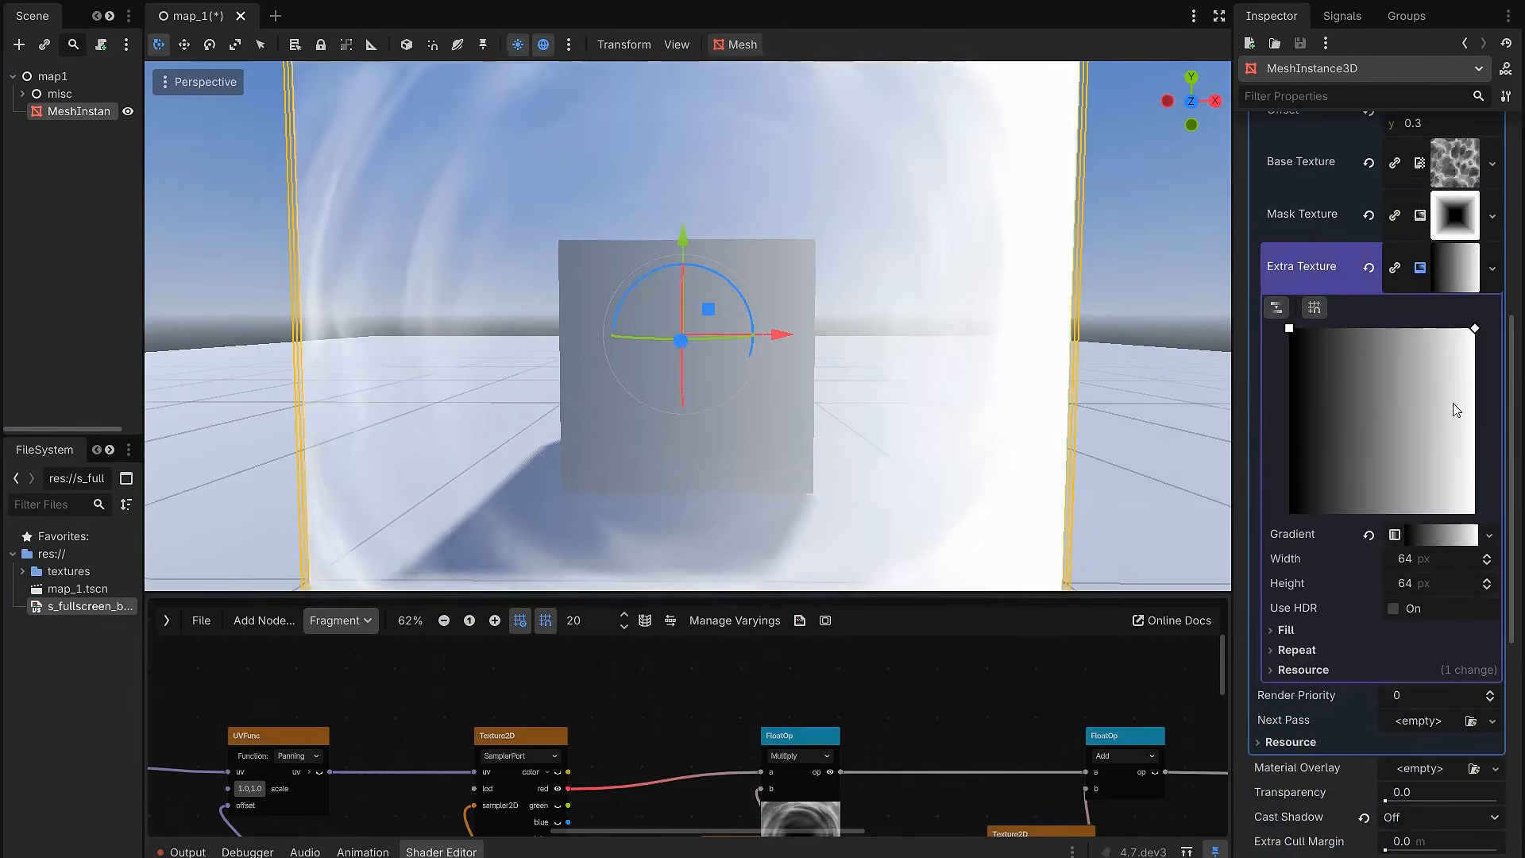
{"action": "left_click", "coordinate": [1451, 536]}
{"action": "scroll", "coordinate": [1356, 642], "scroll_direction": "down", "scroll_amount": 3}
{"action": "left_click", "coordinate": [1303, 601]}
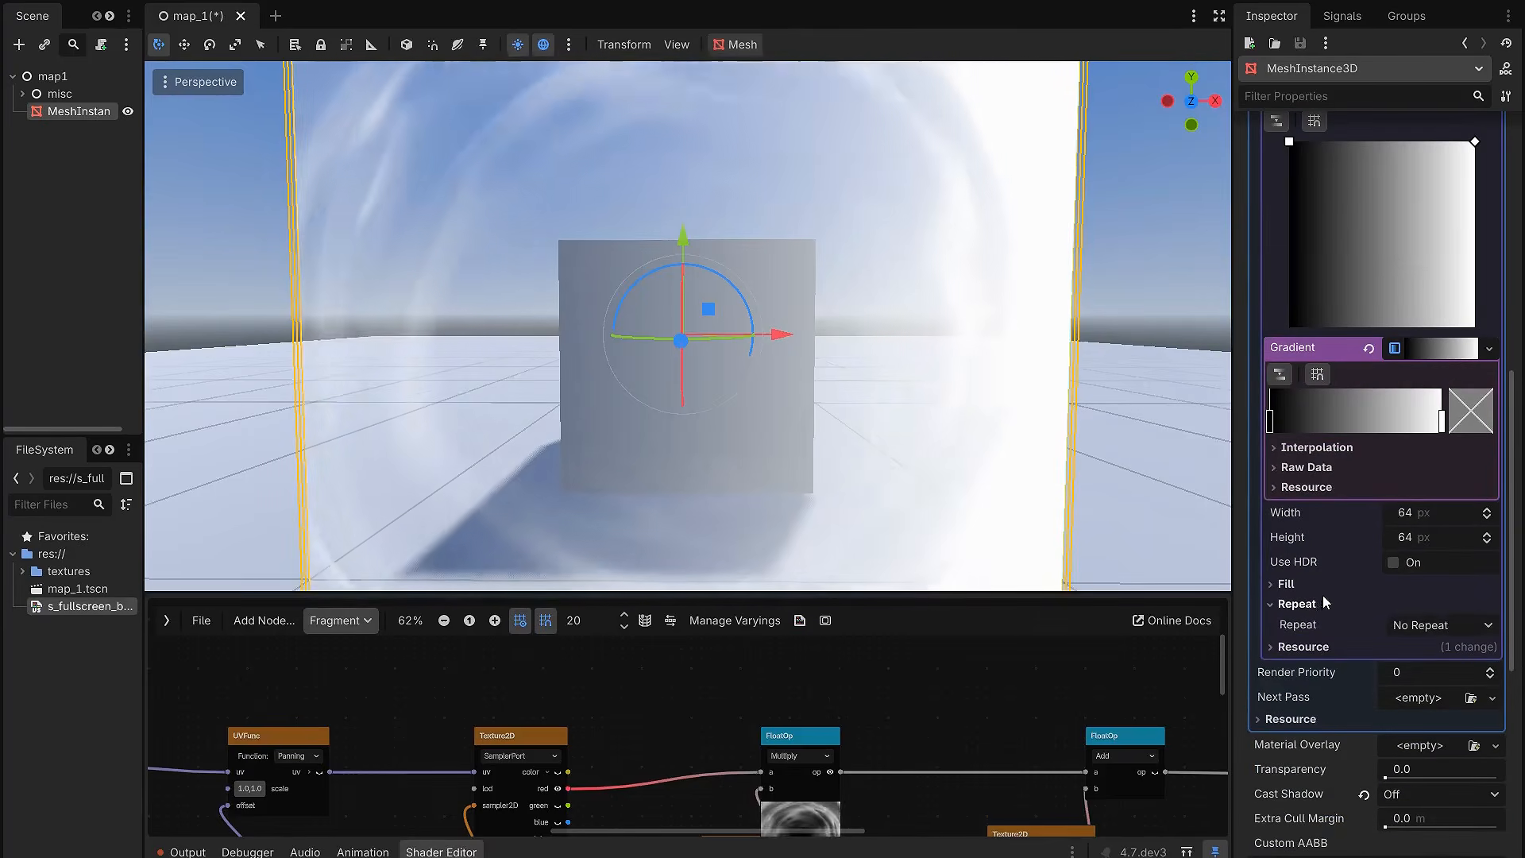
{"action": "left_click", "coordinate": [1320, 591]}
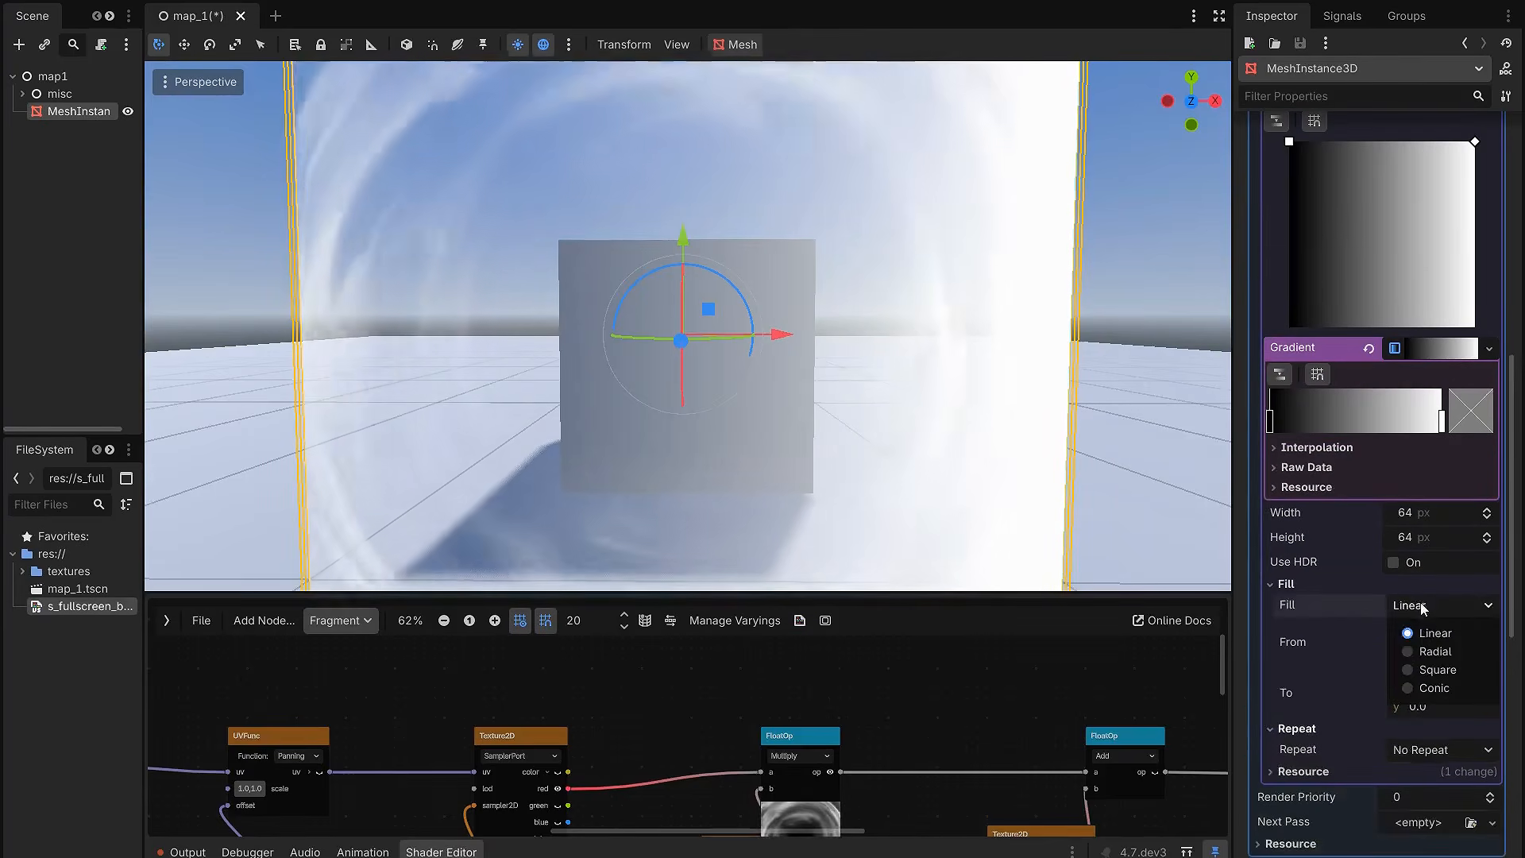
{"action": "left_click", "coordinate": [1440, 670]}
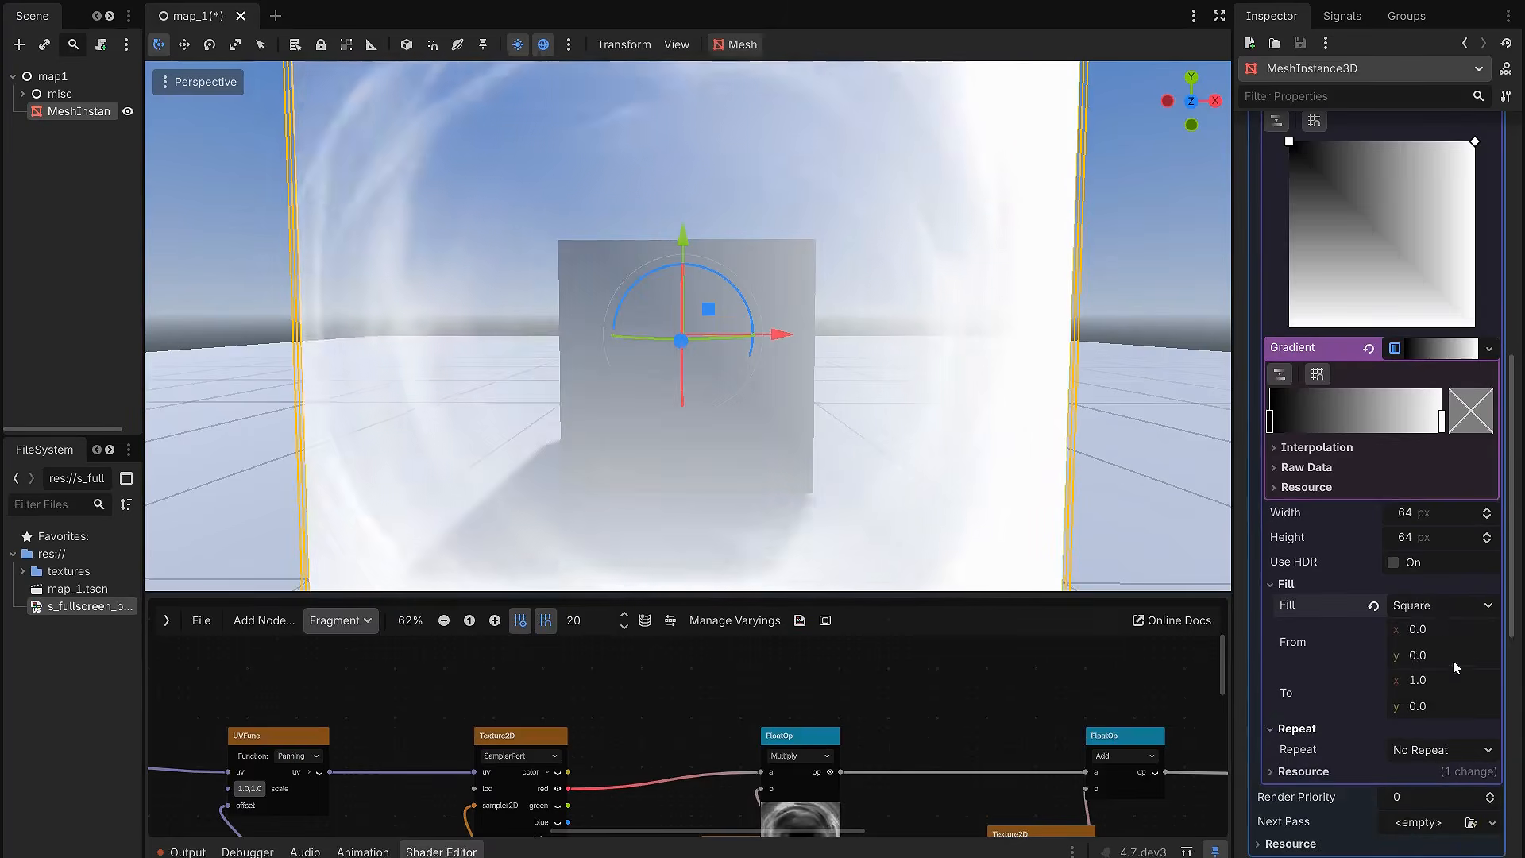
Step: Centre the extra texture's square gradient with its From point at 0.5, 0.5 and its To point at 1.0, 0.5
{"action": "scroll", "coordinate": [1317, 276], "scroll_direction": "up", "scroll_amount": 2}
{"action": "left_click_drag", "start_coordinate": [1292, 236], "coordinate": [1377, 334]}
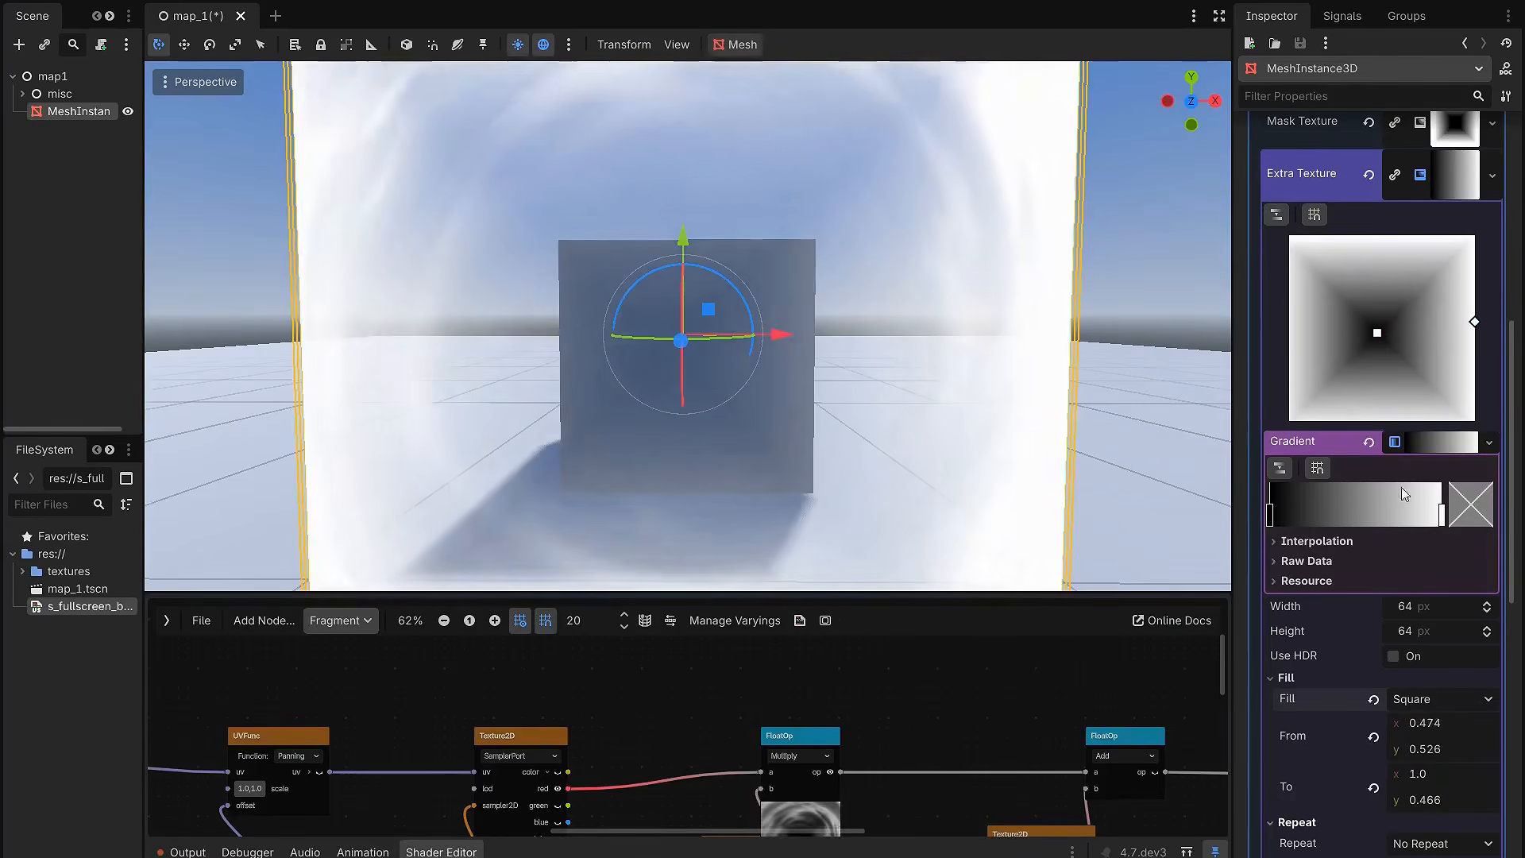
{"action": "scroll", "coordinate": [1449, 673], "scroll_direction": "down", "scroll_amount": 2}
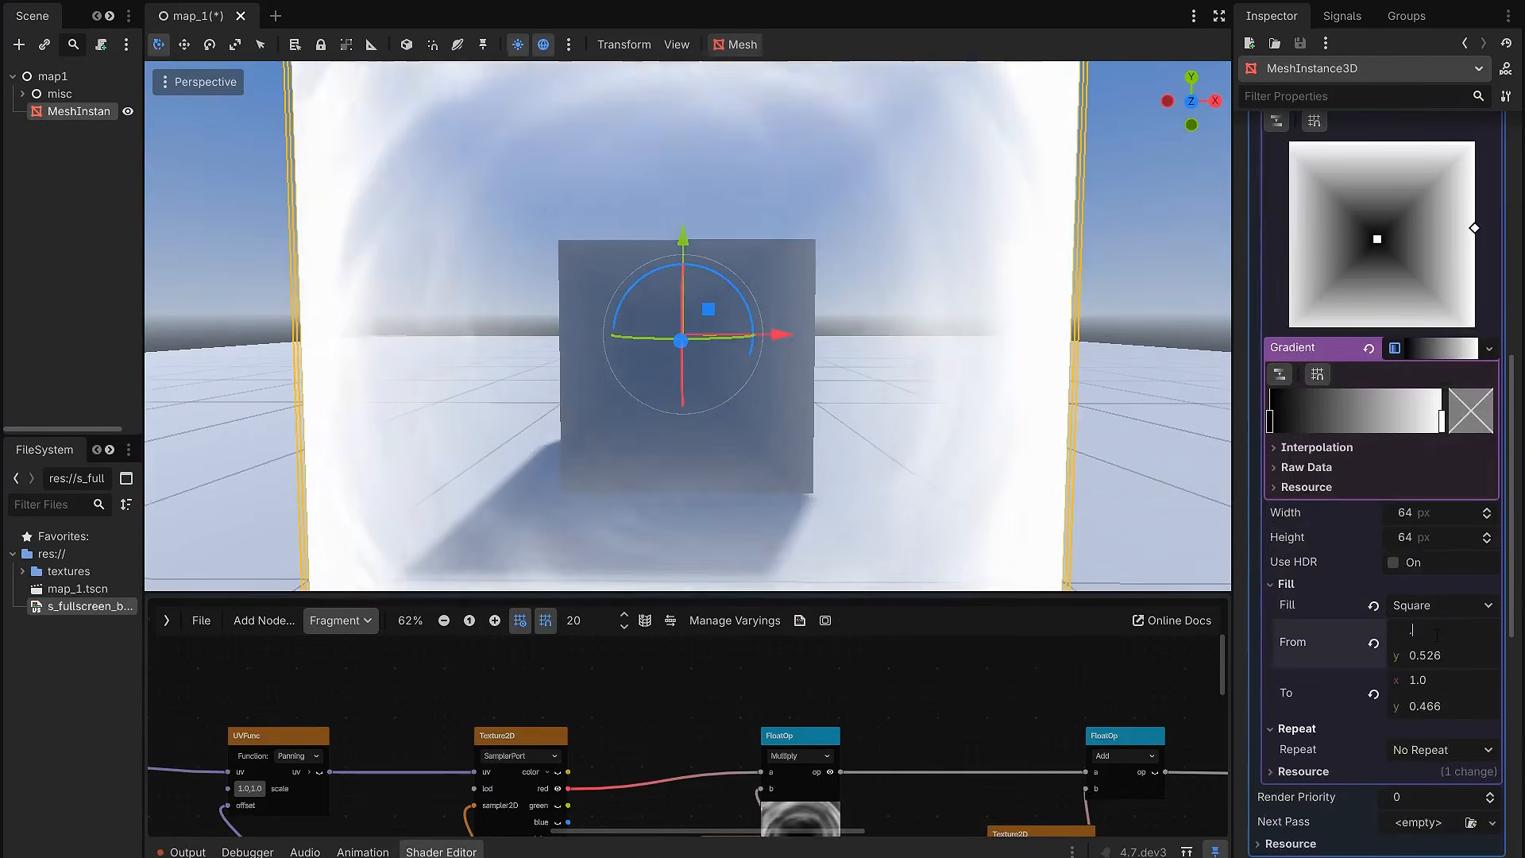
{"action": "type", "text": "0.5"}
{"action": "key", "text": "Tab"}
{"action": "type", "text": ".5"}
{"action": "key", "text": "Tab"}
{"action": "key", "text": "Tab"}
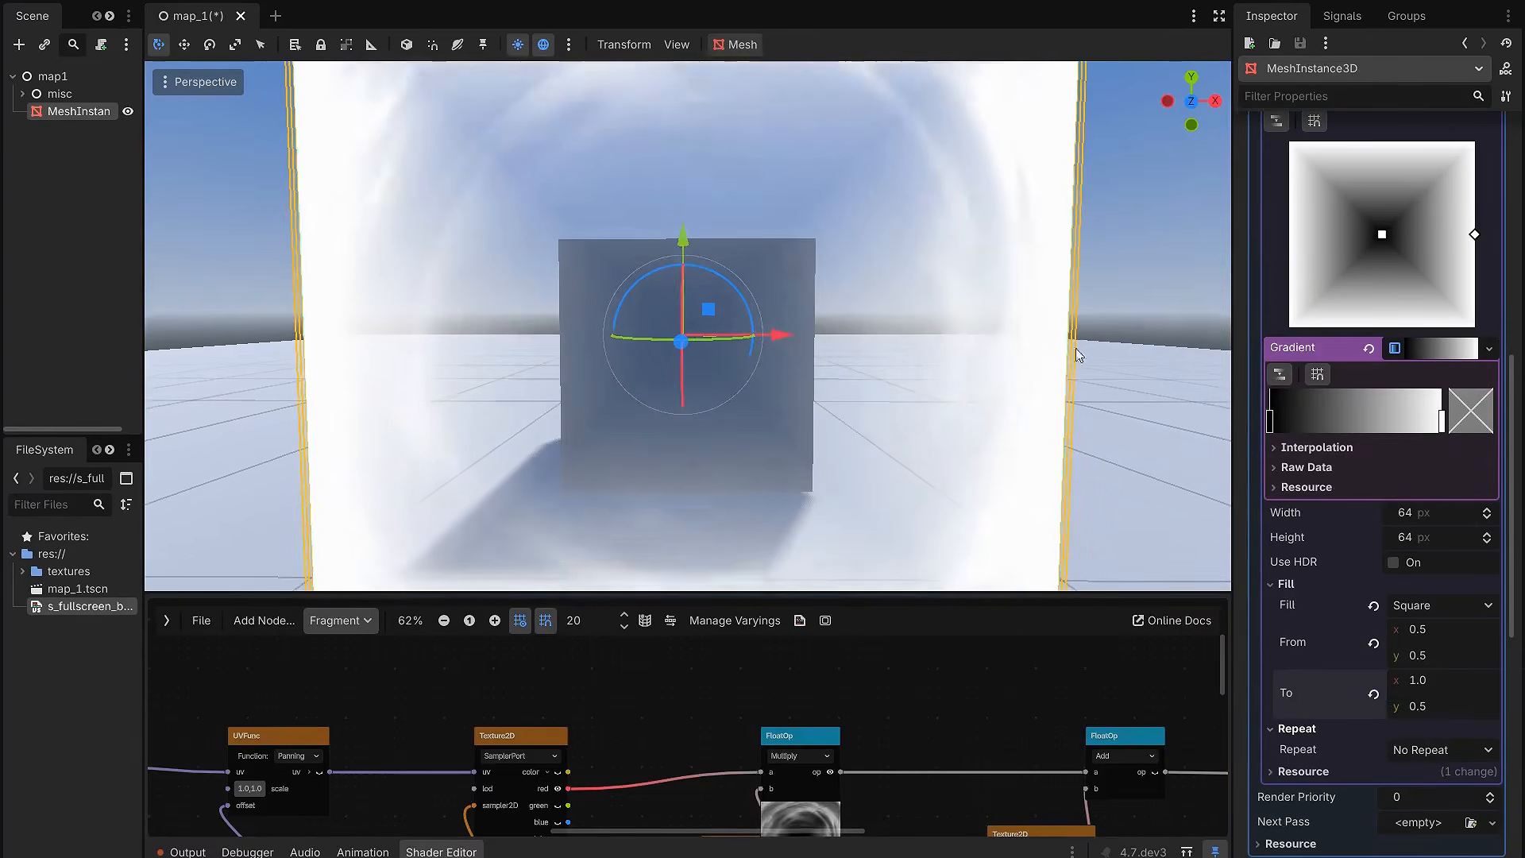
Step: Move the extra texture gradient's black stop close to the white stop, leaving only a thin fade along the square's edges
{"action": "left_click_drag", "start_coordinate": [1271, 421], "coordinate": [1406, 423]}
{"action": "double_click", "coordinate": [1442, 422]}
{"action": "left_click", "coordinate": [1270, 282]}
{"action": "scroll", "coordinate": [985, 399], "scroll_direction": "down", "scroll_amount": 8}
{"action": "middle_click_drag", "start_coordinate": [937, 404], "coordinate": [979, 402]}
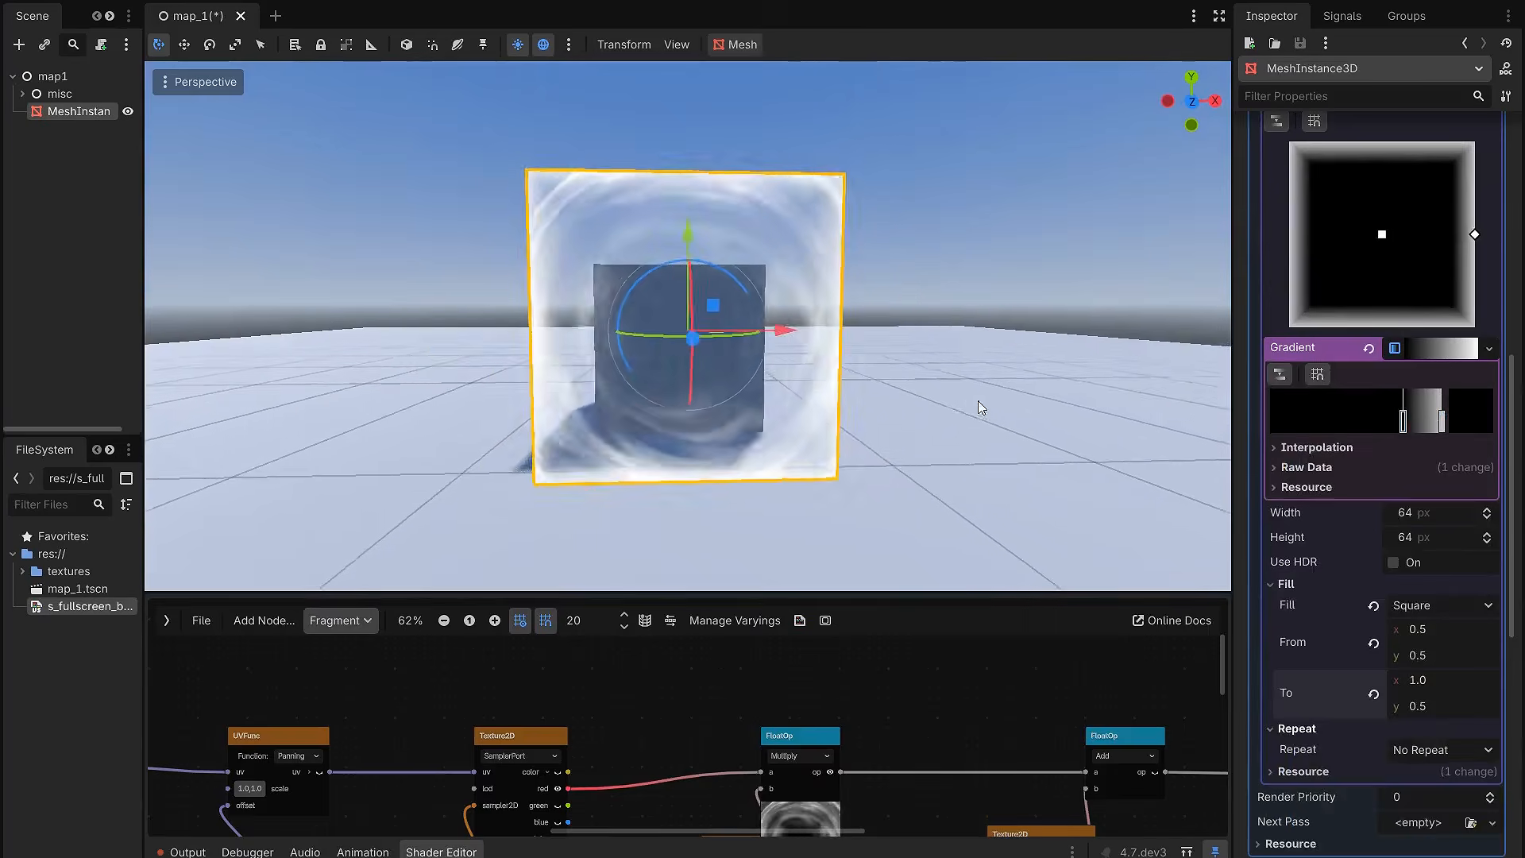
{"action": "scroll", "coordinate": [922, 412], "scroll_direction": "up", "scroll_amount": 11}
{"action": "mouse_move", "coordinate": [1404, 424]}
{"action": "left_mouse_down"}
{"action": "mouse_move", "coordinate": [1387, 424]}
{"action": "mouse_move", "coordinate": [1426, 425]}
{"action": "mouse_move", "coordinate": [1386, 426]}
{"action": "left_mouse_up"}
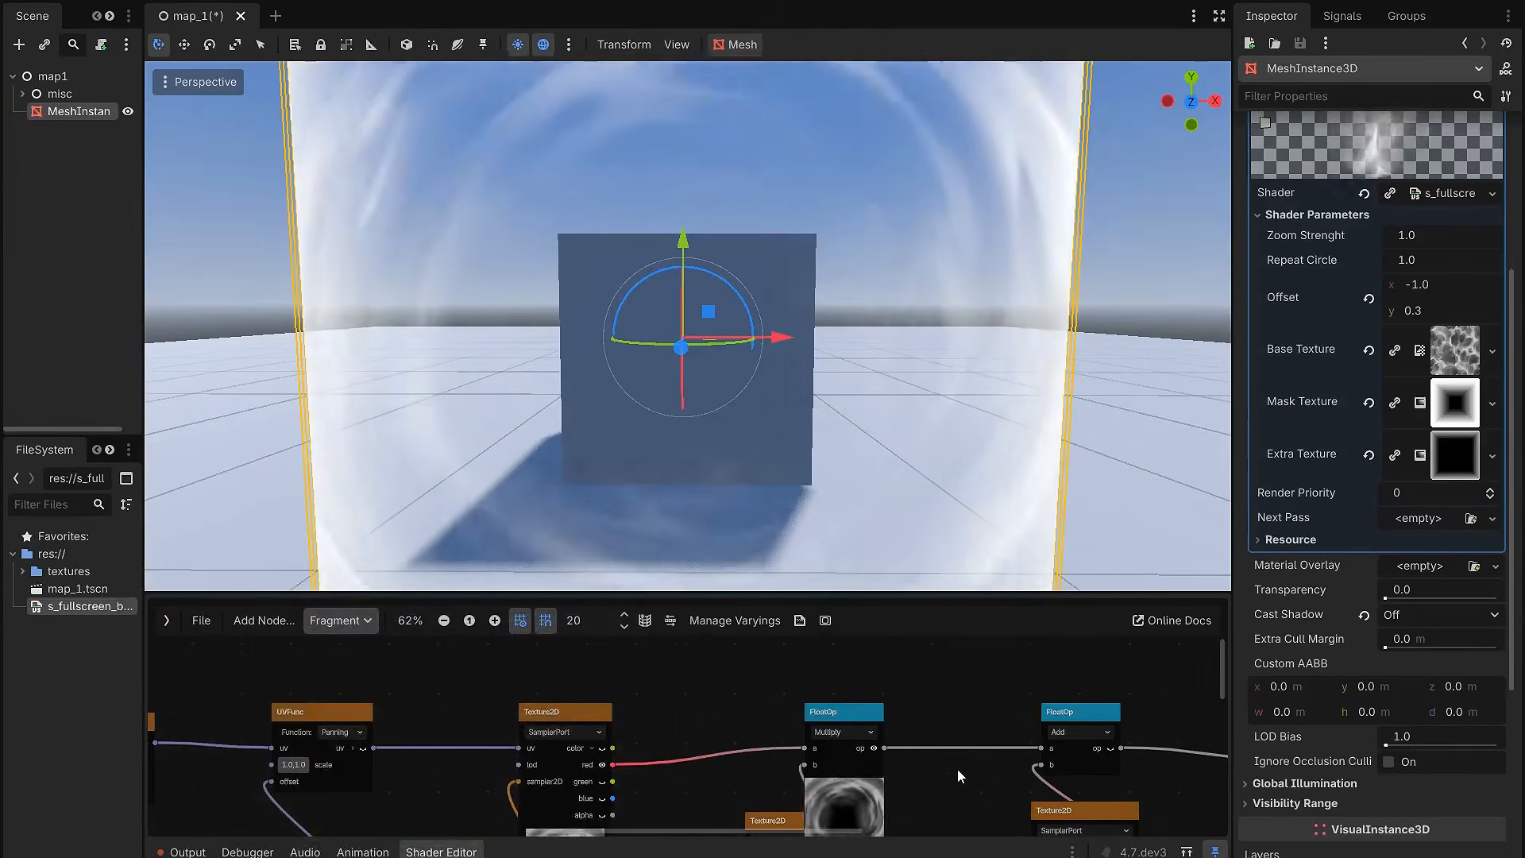
Step: Enlarge the shader editor in distraction-free mode and show the Add node's preview
{"action": "left_click_drag", "start_coordinate": [997, 593], "coordinate": [988, 370]}
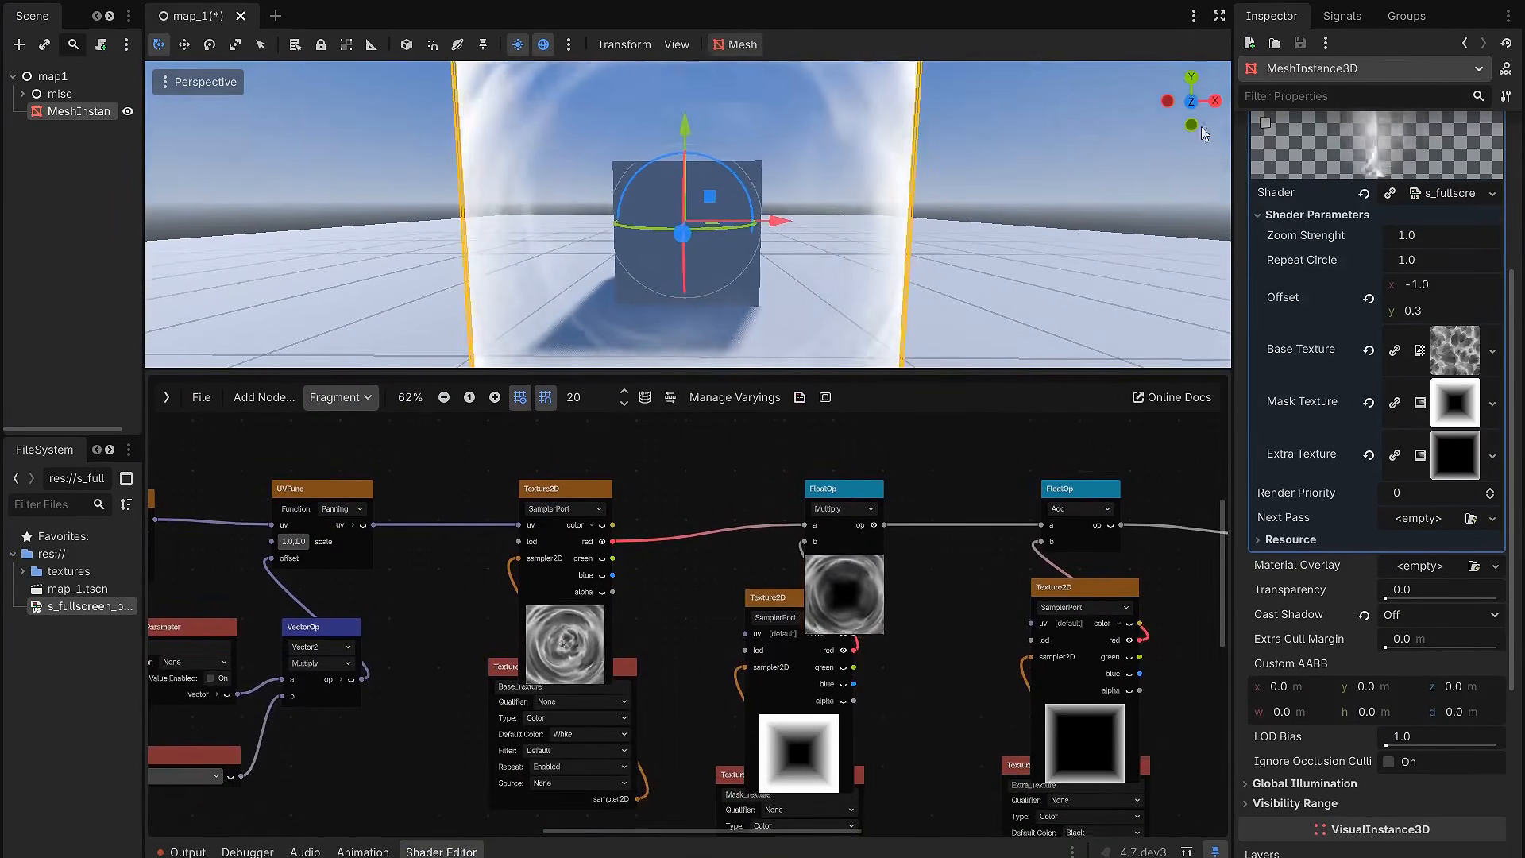
{"action": "left_click", "coordinate": [1220, 16]}
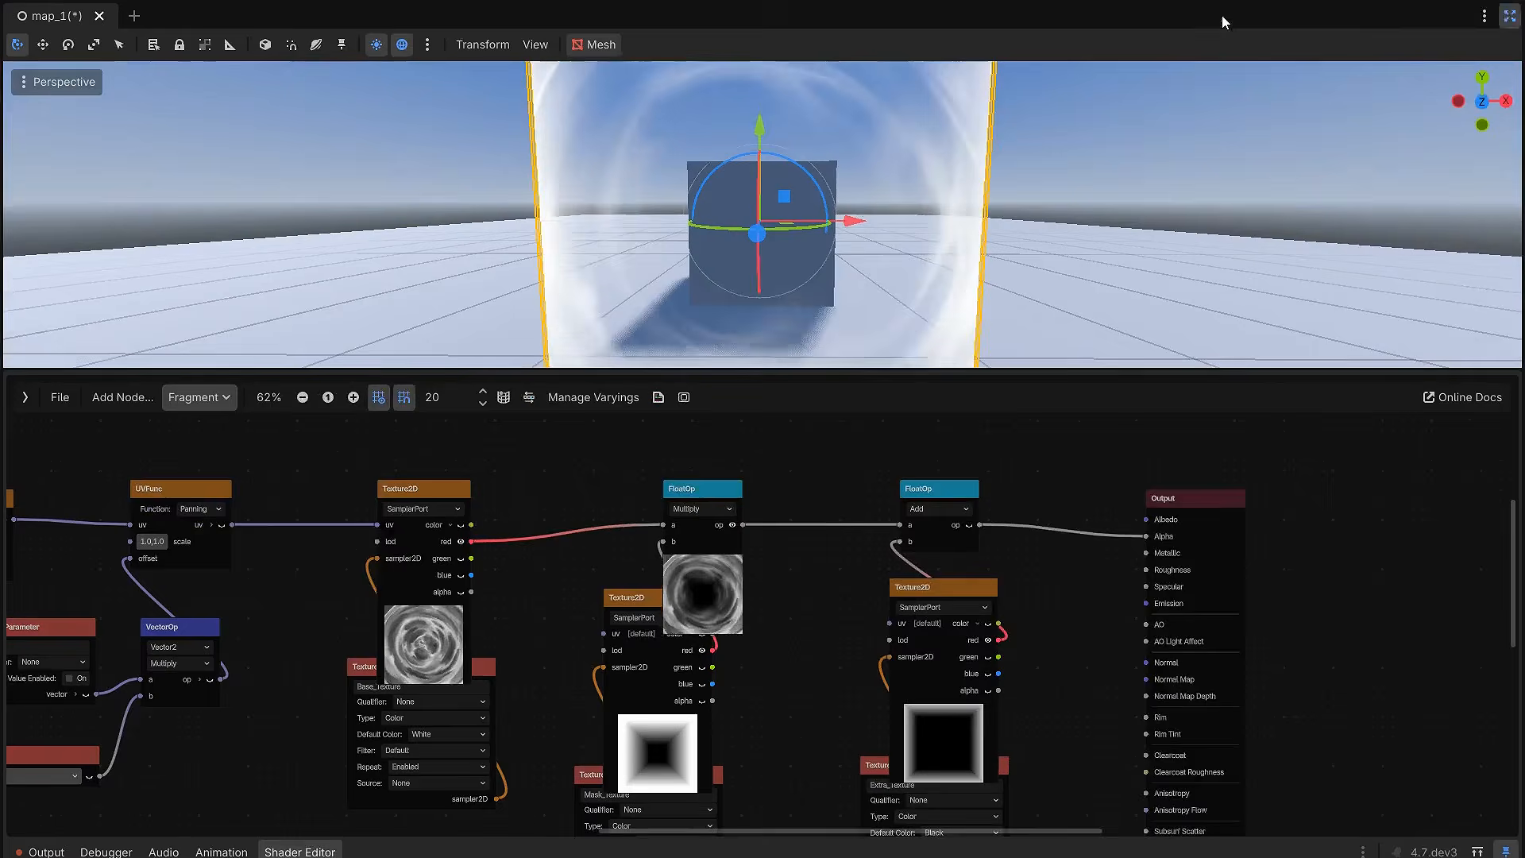
{"action": "scroll", "coordinate": [1051, 457], "scroll_direction": "down", "scroll_amount": 2}
{"action": "scroll", "coordinate": [1125, 473], "scroll_direction": "up", "scroll_amount": 2}
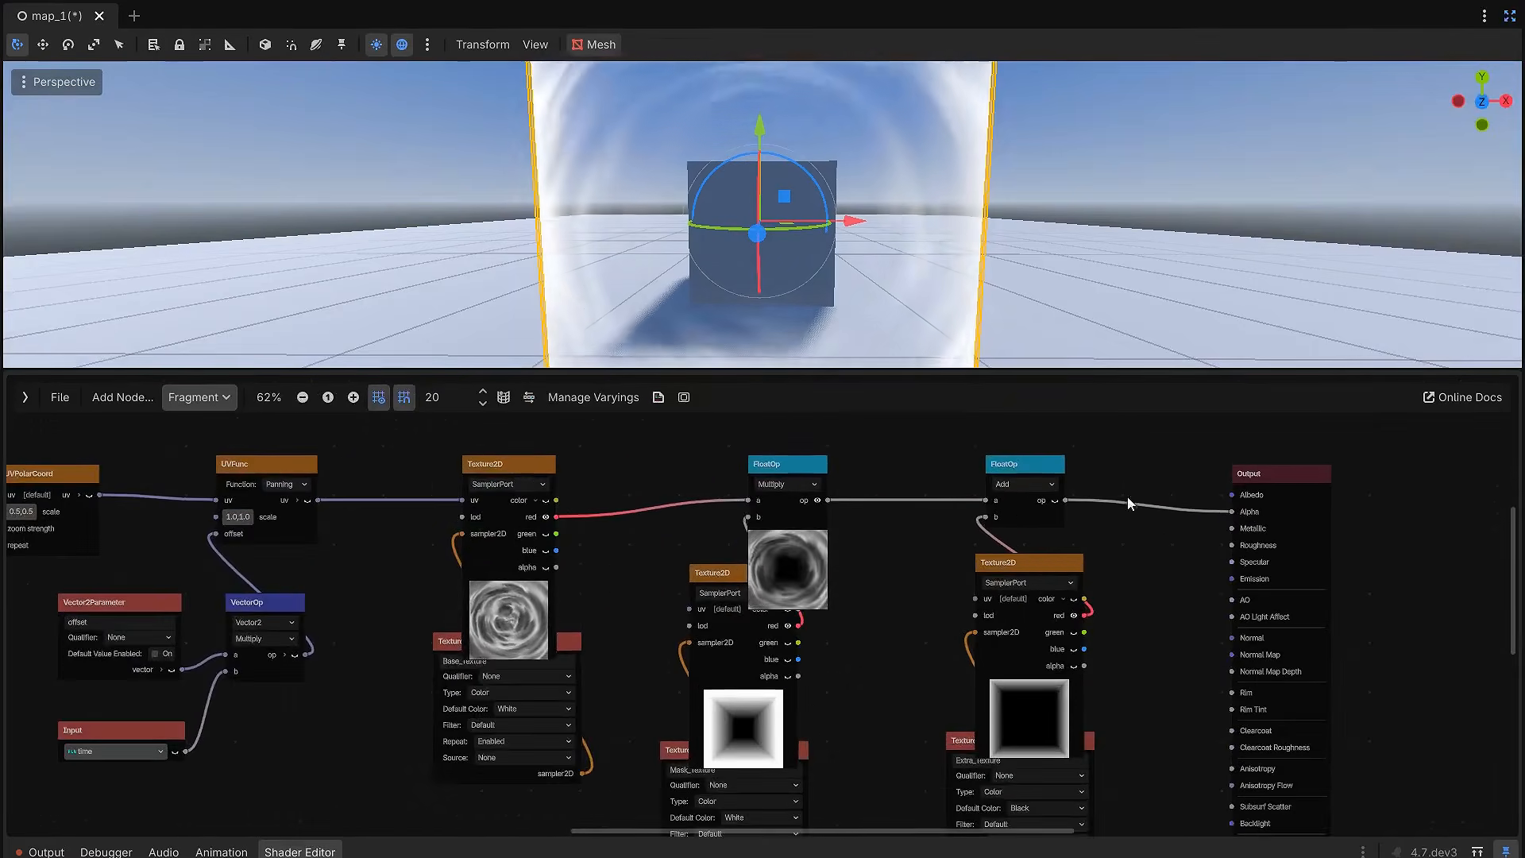
{"action": "middle_click_drag", "start_coordinate": [1123, 545], "coordinate": [1146, 495]}
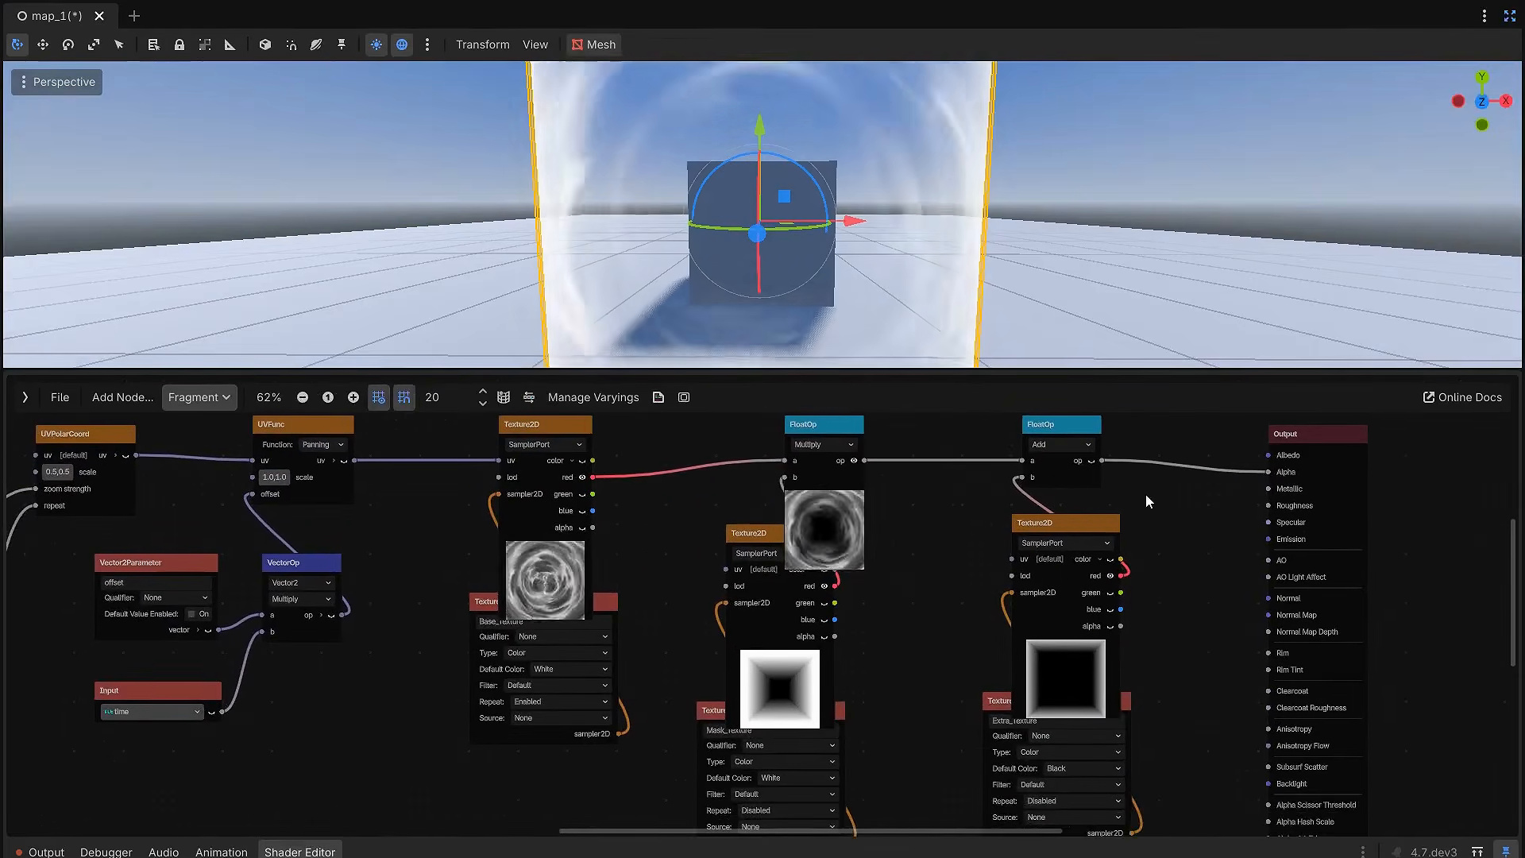
{"action": "left_click", "coordinate": [1090, 462]}
{"action": "scroll", "coordinate": [1160, 525], "scroll_direction": "down", "scroll_amount": 2}
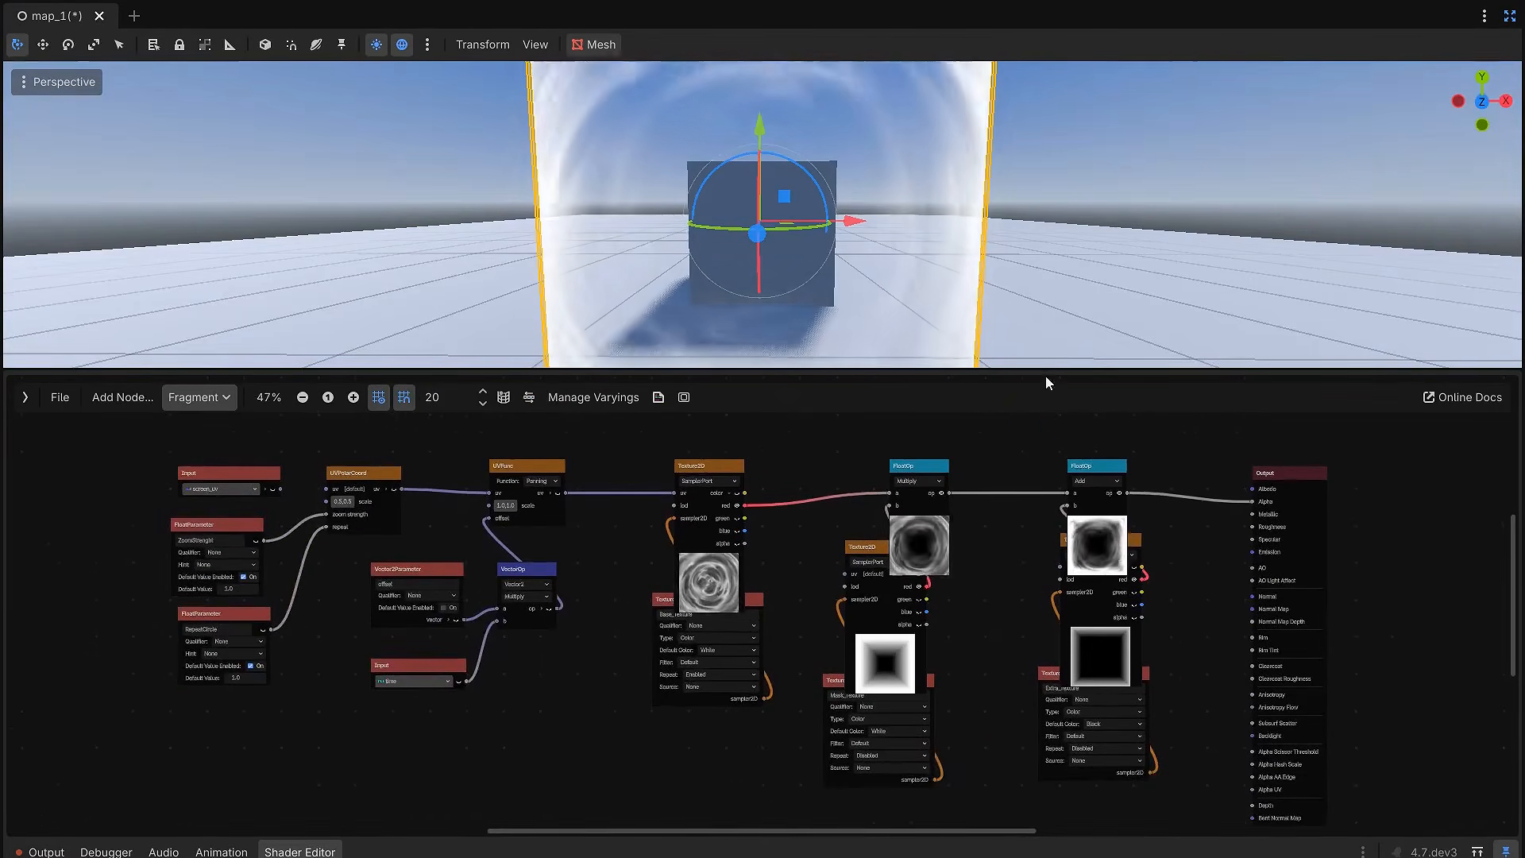
{"action": "left_click_drag", "start_coordinate": [1046, 373], "coordinate": [1041, 308]}
{"action": "middle_click_drag", "start_coordinate": [1023, 368], "coordinate": [1022, 377]}
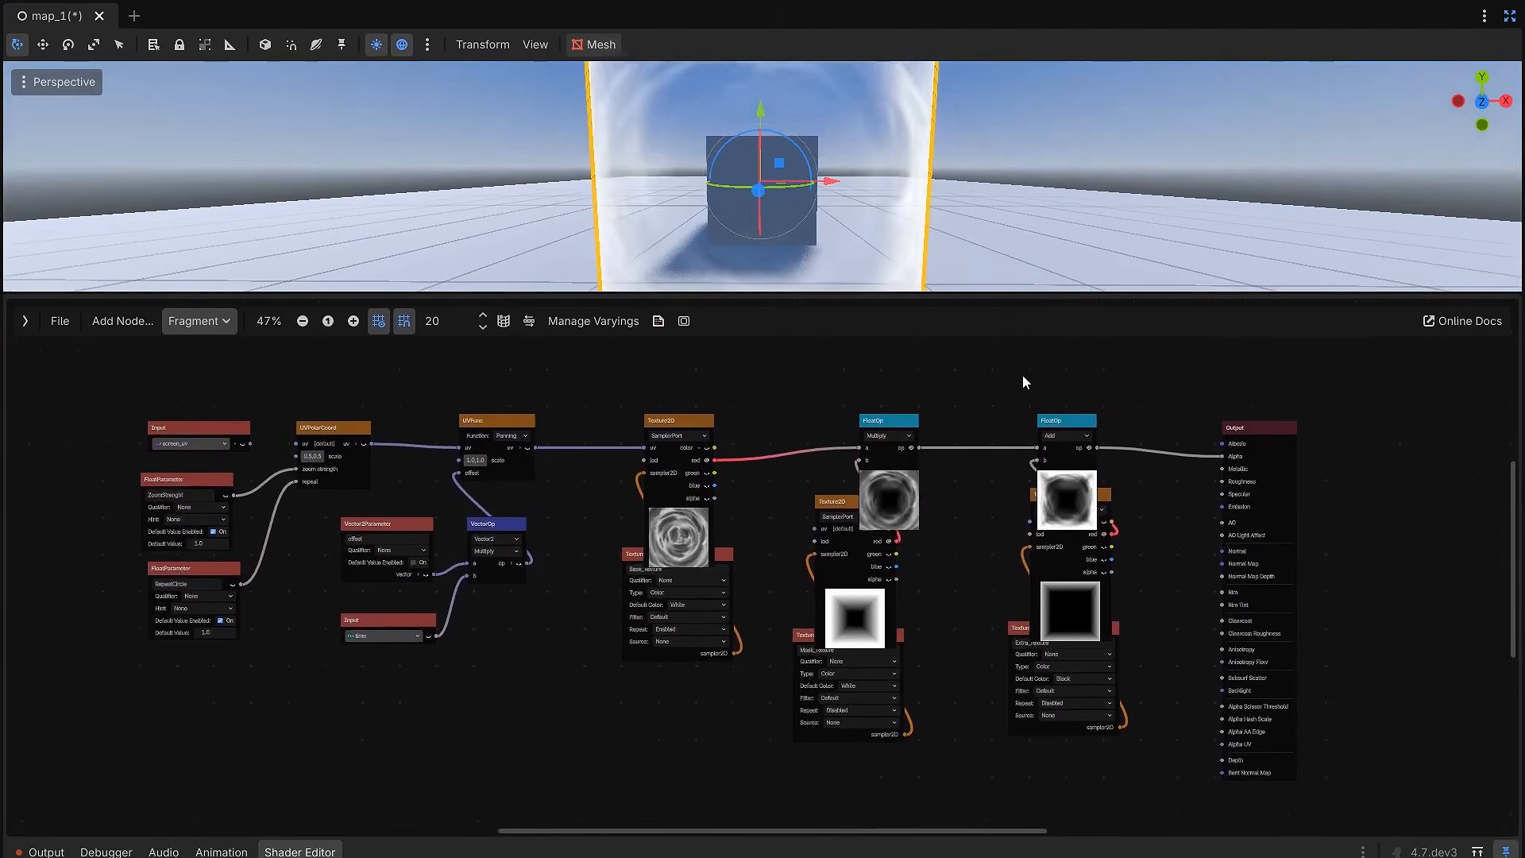
{"action": "scroll", "coordinate": [1016, 389], "scroll_direction": "up", "scroll_amount": 2}
{"action": "scroll", "coordinate": [1019, 394], "scroll_direction": "down", "scroll_amount": 1}
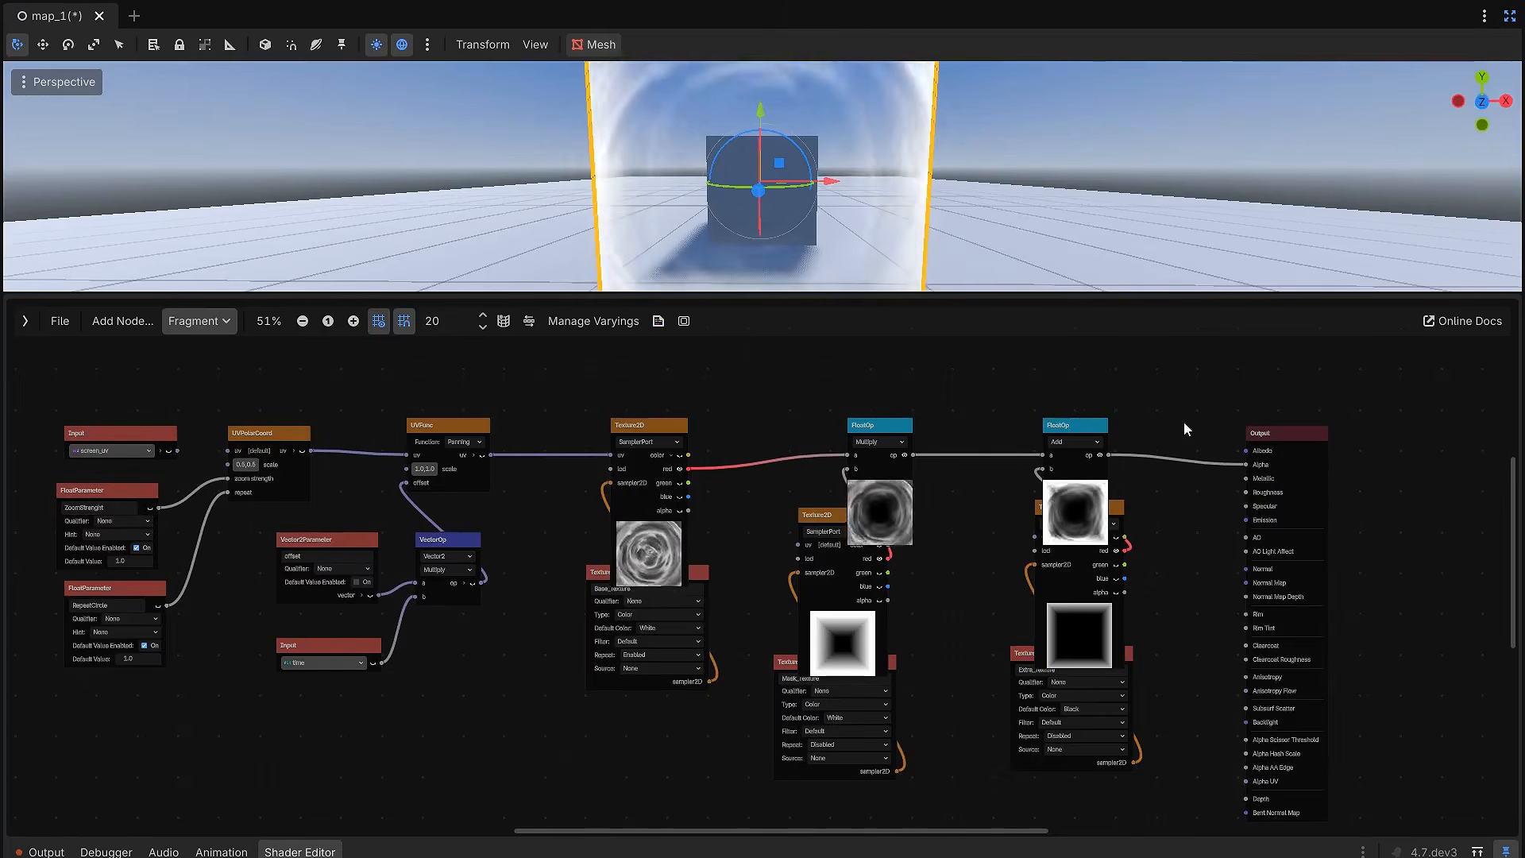
Step: Move the Output node farther from the Add node to make room in the shader graph
{"action": "left_click_drag", "start_coordinate": [1300, 434], "coordinate": [1382, 420]}
{"action": "left_click", "coordinate": [1212, 548]}
{"action": "middle_click_drag", "start_coordinate": [1174, 562], "coordinate": [976, 519]}
{"action": "scroll", "coordinate": [979, 518], "scroll_direction": "up", "scroll_amount": 1}
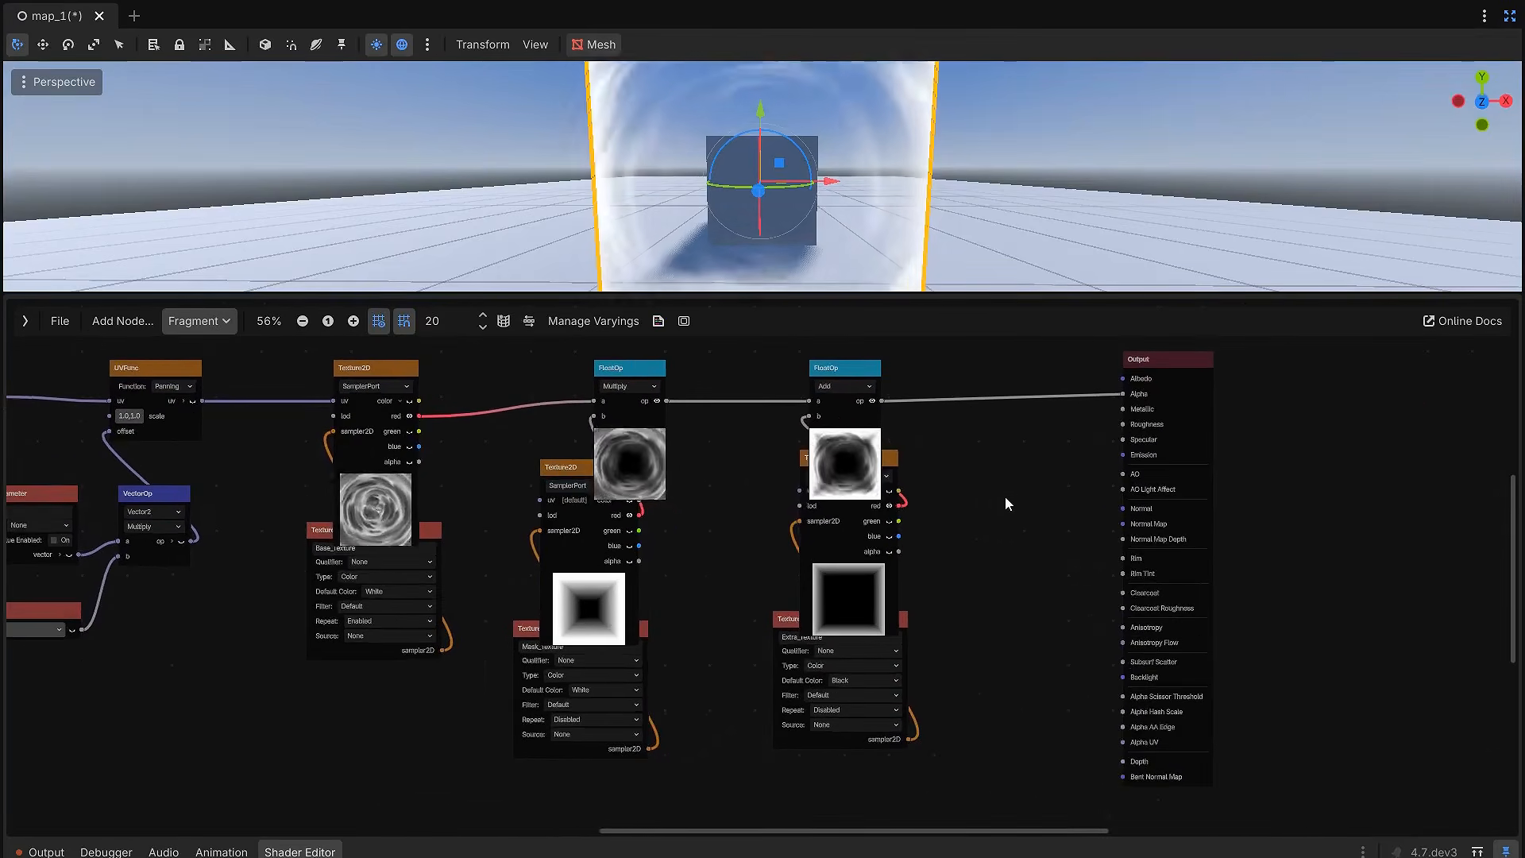
{"action": "scroll", "coordinate": [1025, 483], "scroll_direction": "up", "scroll_amount": 1}
{"action": "left_click_drag", "start_coordinate": [1179, 362], "coordinate": [1256, 359]}
{"action": "left_click", "coordinate": [1049, 485]}
{"action": "scroll", "coordinate": [1033, 491], "scroll_direction": "up", "scroll_amount": 1}
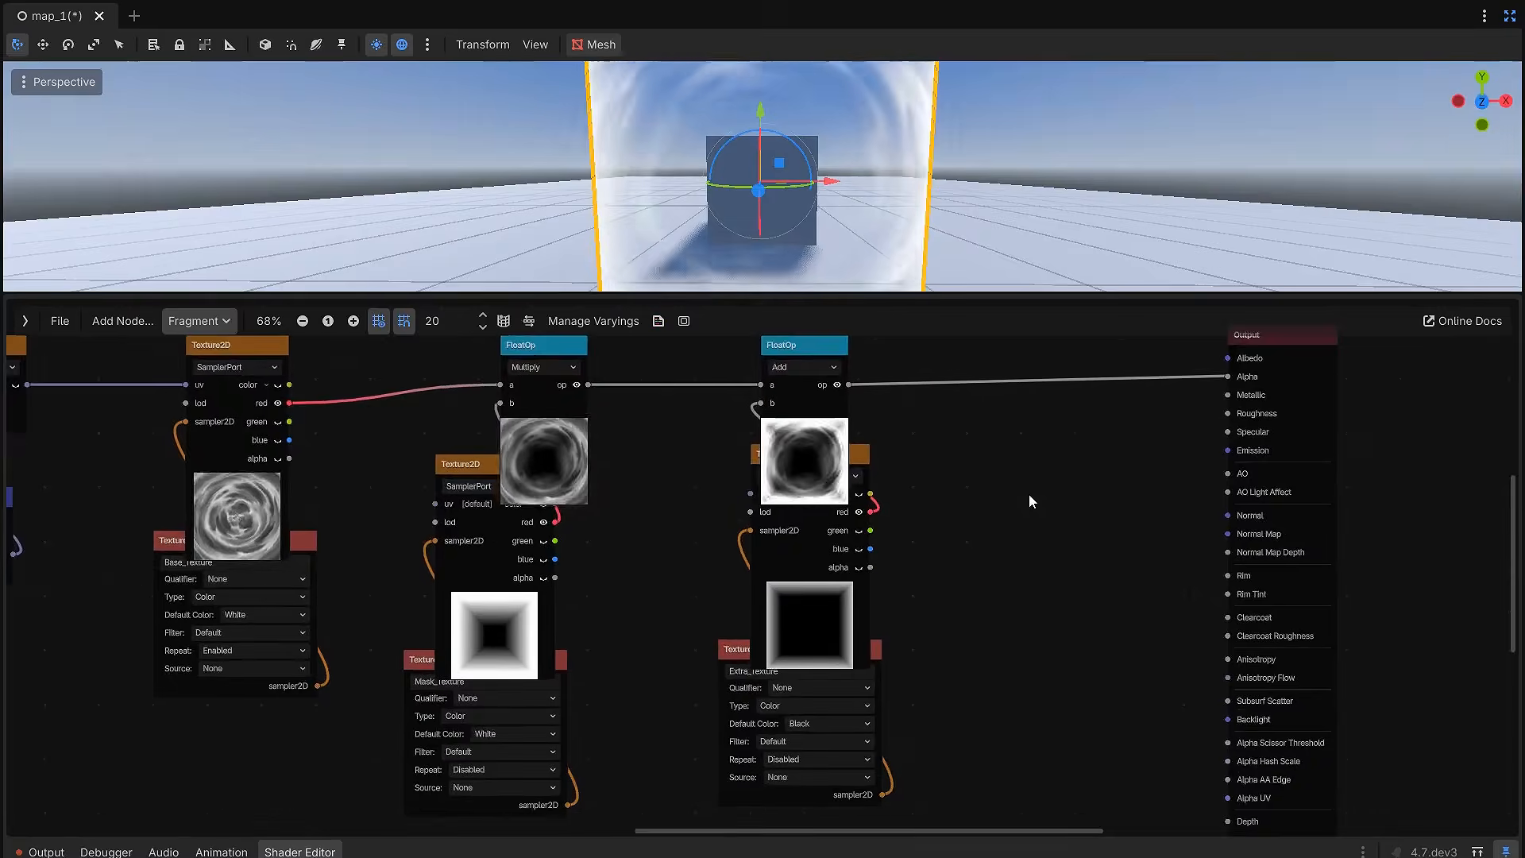
Step: Add a Texture2DParameter node between the Add and Output nodes and name it Color_1D_Gradient
{"action": "middle_click_drag", "start_coordinate": [1029, 499], "coordinate": [918, 513]}
{"action": "right_click", "coordinate": [918, 513]}
{"action": "type", "text": "texture"}
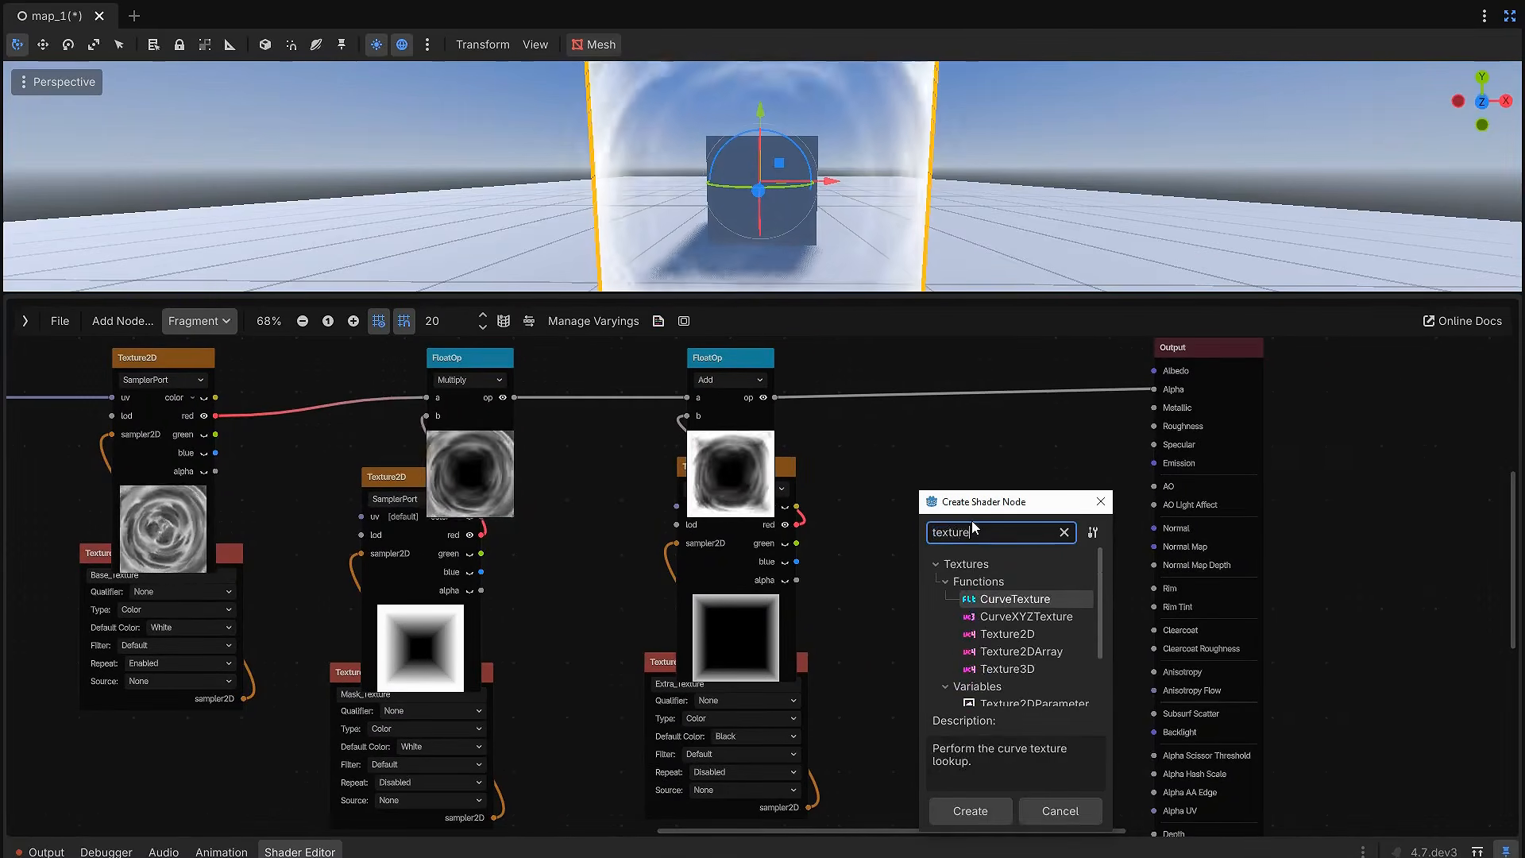
{"action": "type", "text": "2d"}
{"action": "key", "text": "Down"}
{"action": "key", "text": "Down"}
{"action": "key", "text": "Return"}
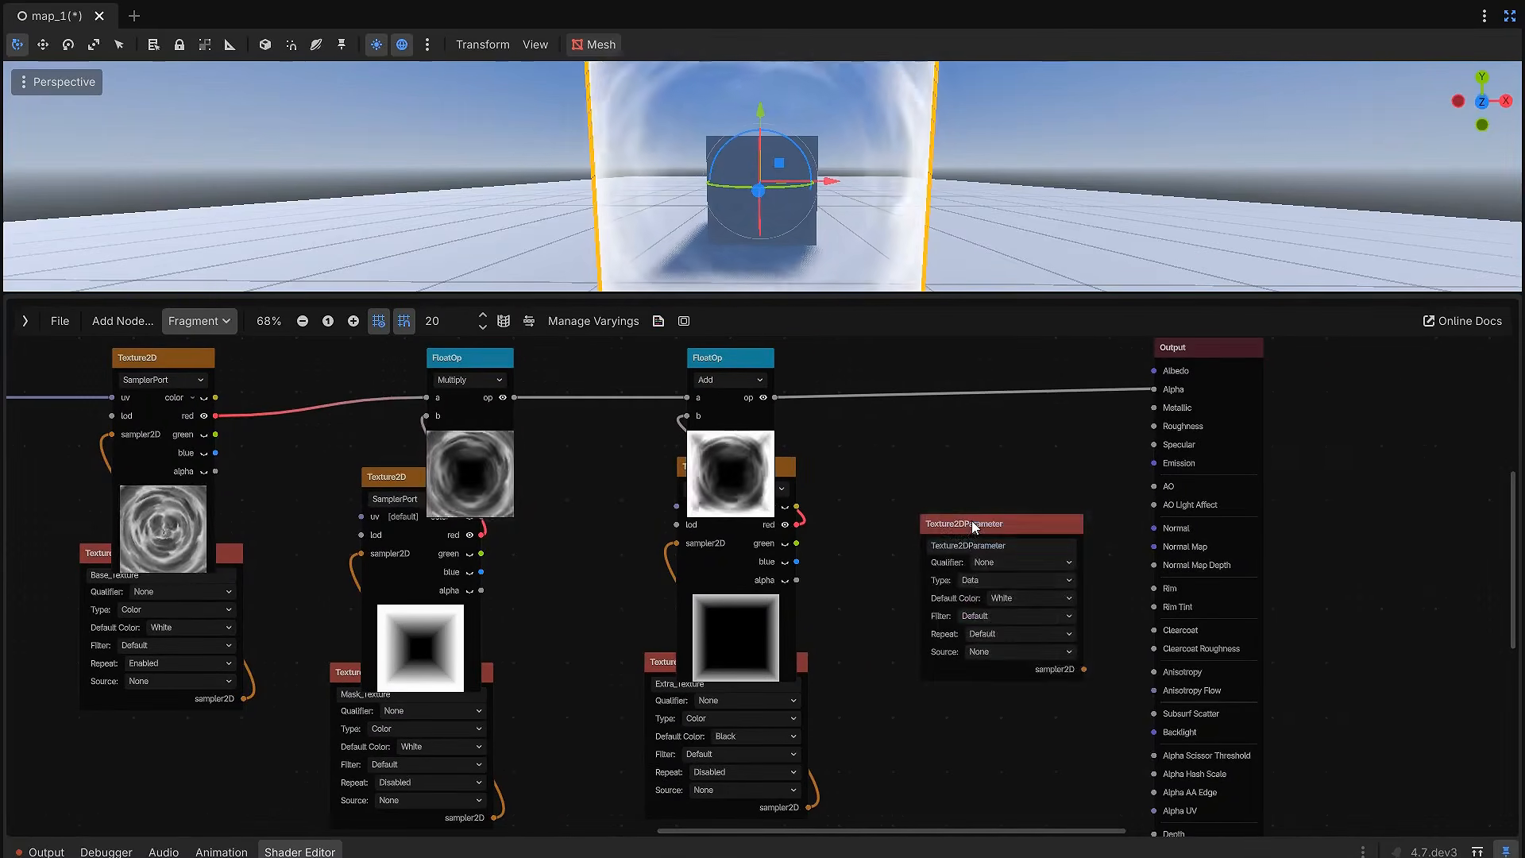
{"action": "scroll", "coordinate": [973, 523], "scroll_direction": "up", "scroll_amount": 2}
{"action": "left_click_drag", "start_coordinate": [1022, 550], "coordinate": [917, 551]}
{"action": "type", "text": "Co"}
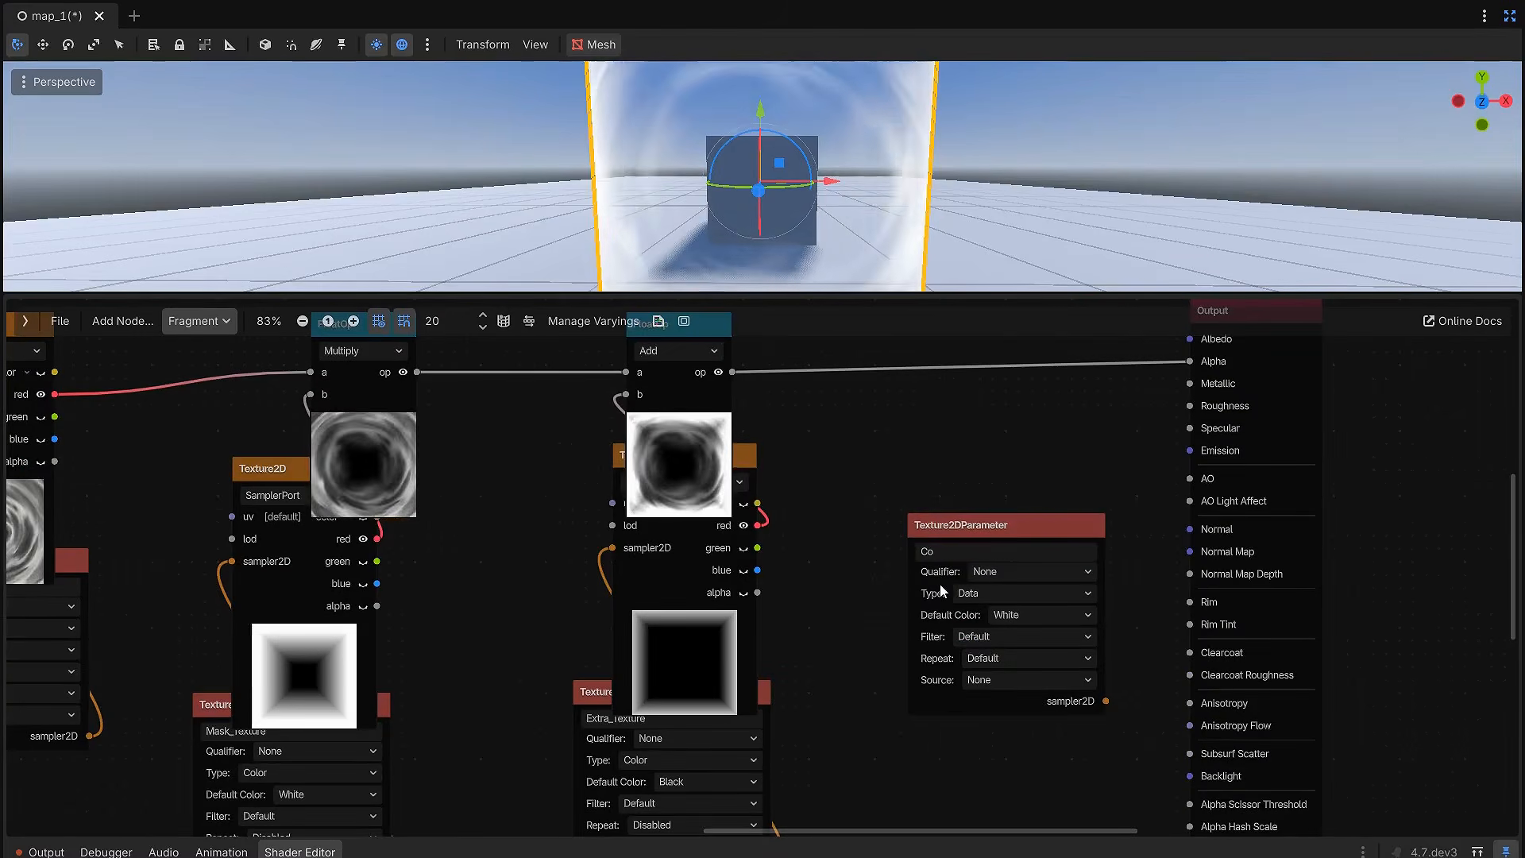
{"action": "type", "text": "lor_1D_Gradient"}
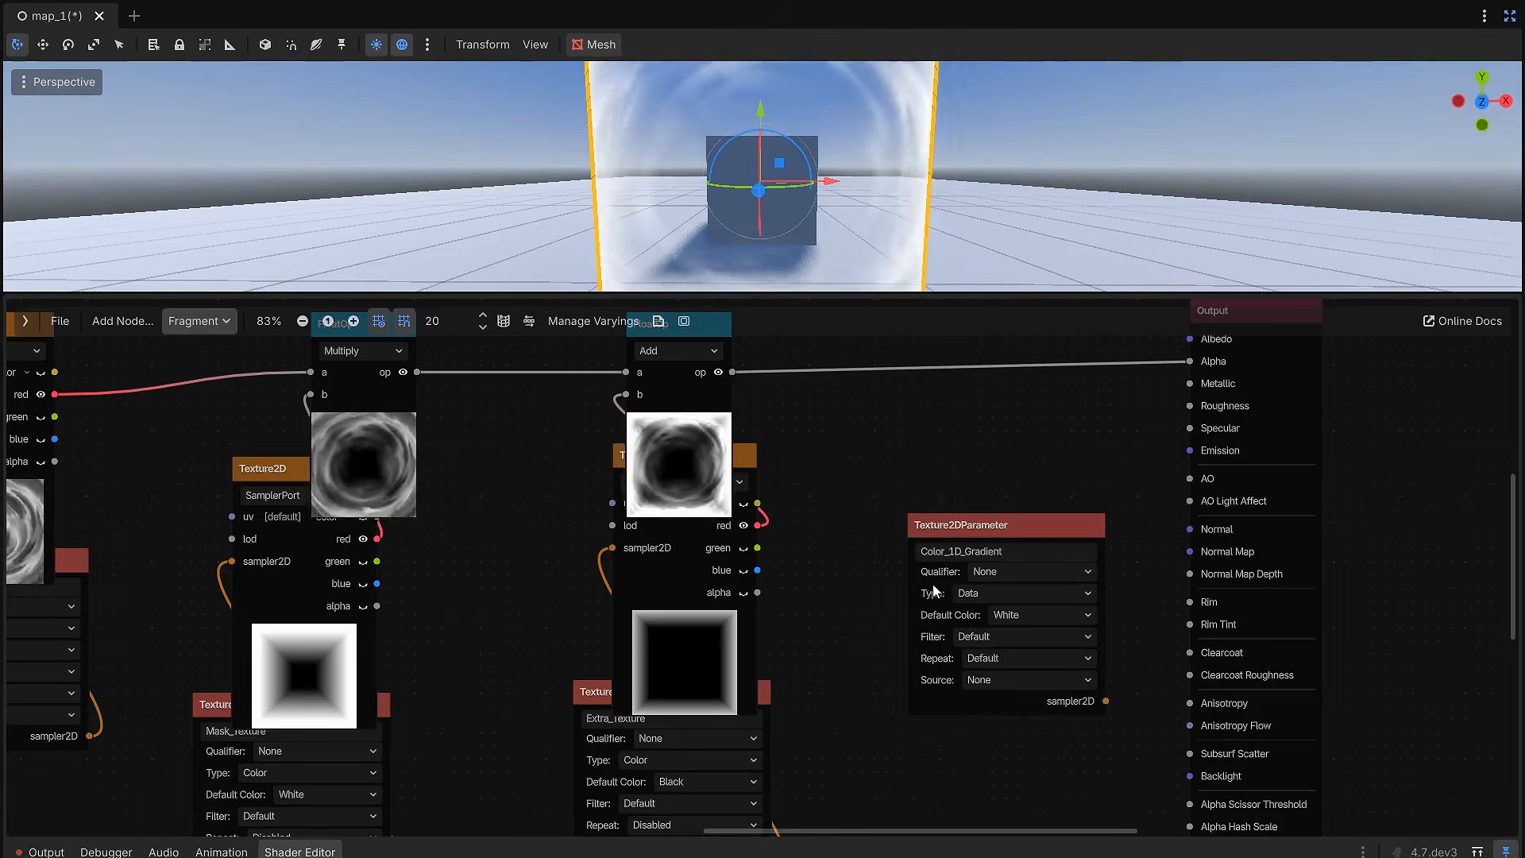
Step: Set the Color_1D_Gradient parameter's Type to Color and its Repeat to Disabled
{"action": "left_click", "coordinate": [998, 638]}
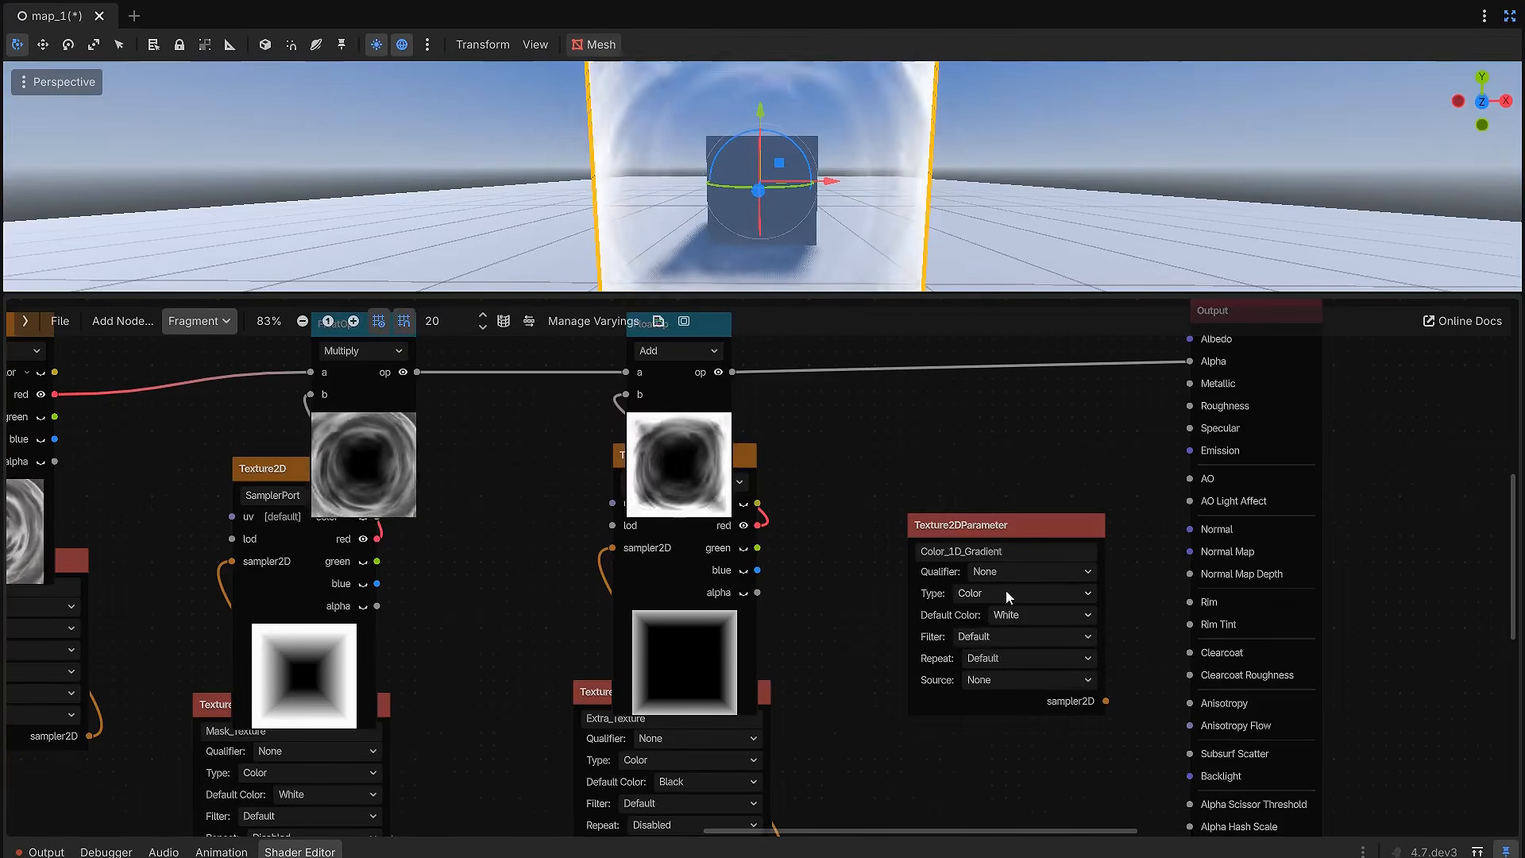
{"action": "left_click", "coordinate": [1018, 661]}
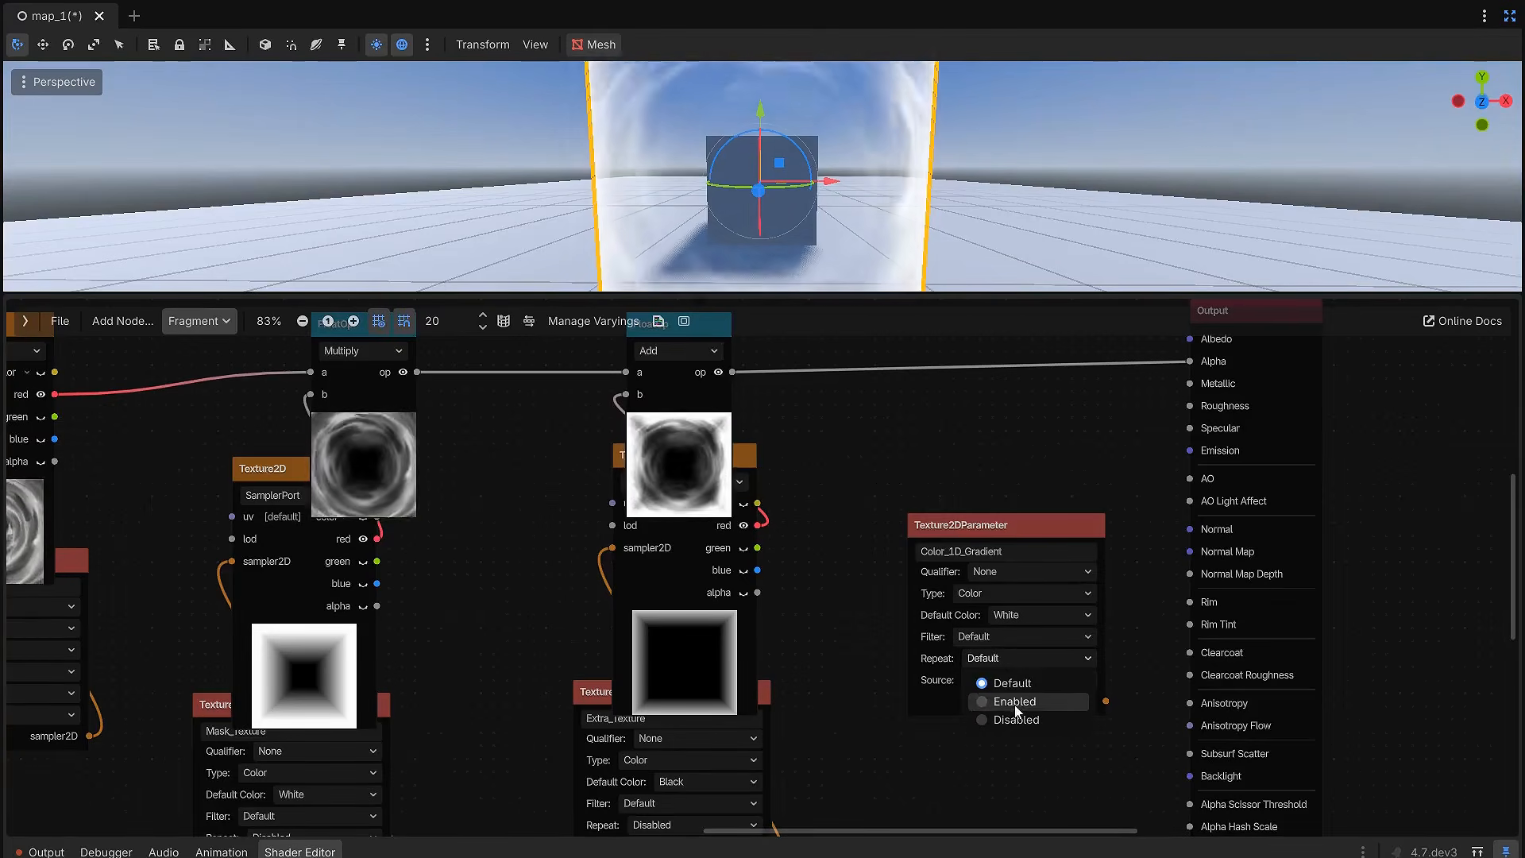
{"action": "left_click", "coordinate": [1014, 701]}
{"action": "scroll", "coordinate": [1009, 673], "scroll_direction": "down", "scroll_amount": 2}
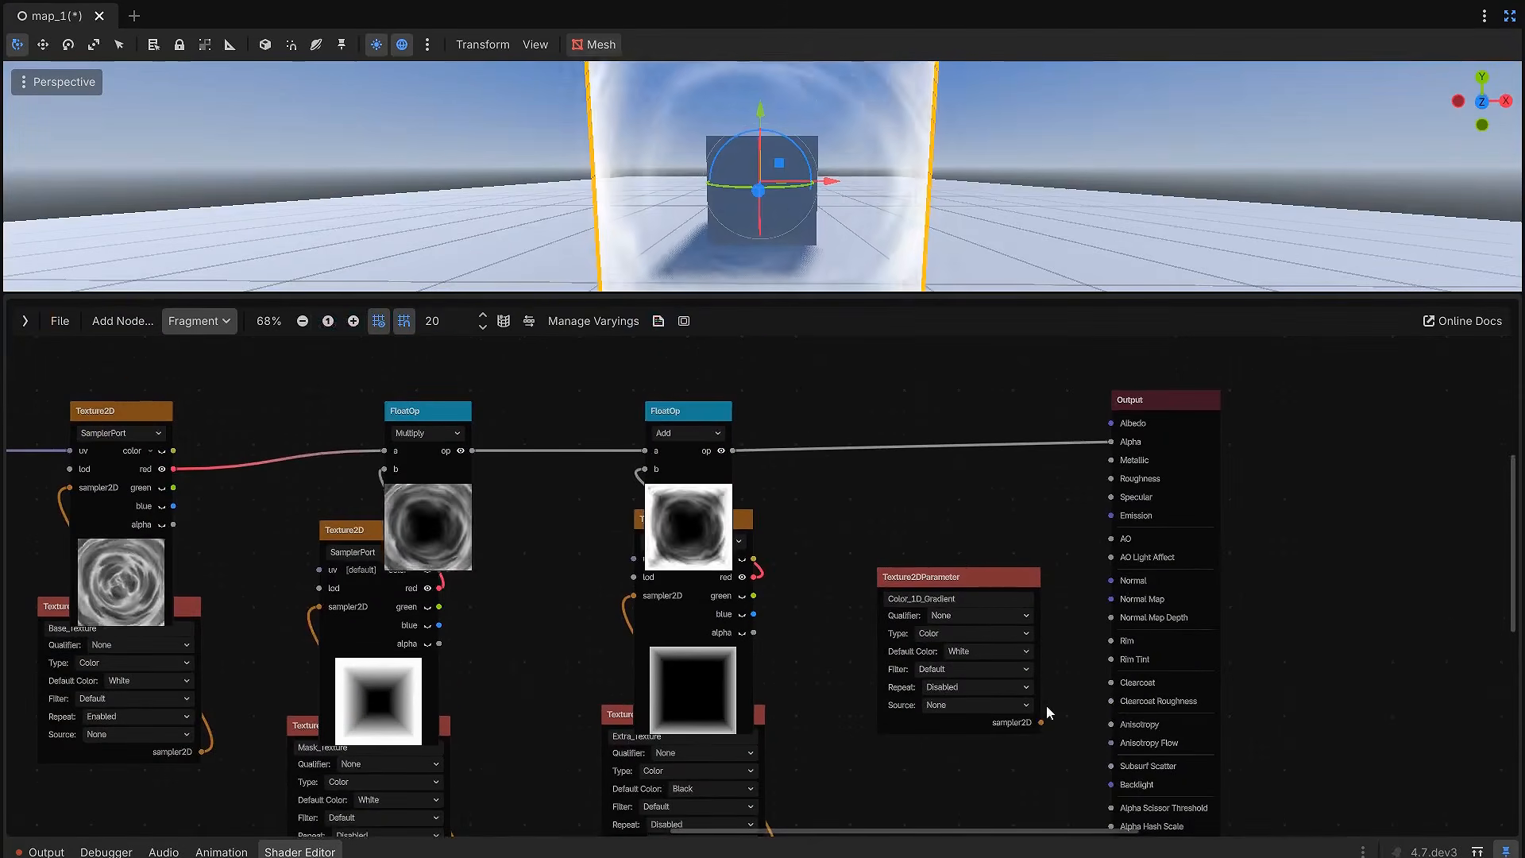
Step: Add a Texture2D node in SamplerPort mode fed by the Color_1D_Gradient parameter and arrange it just above that parameter
{"action": "left_click_drag", "start_coordinate": [935, 540], "coordinate": [936, 542]}
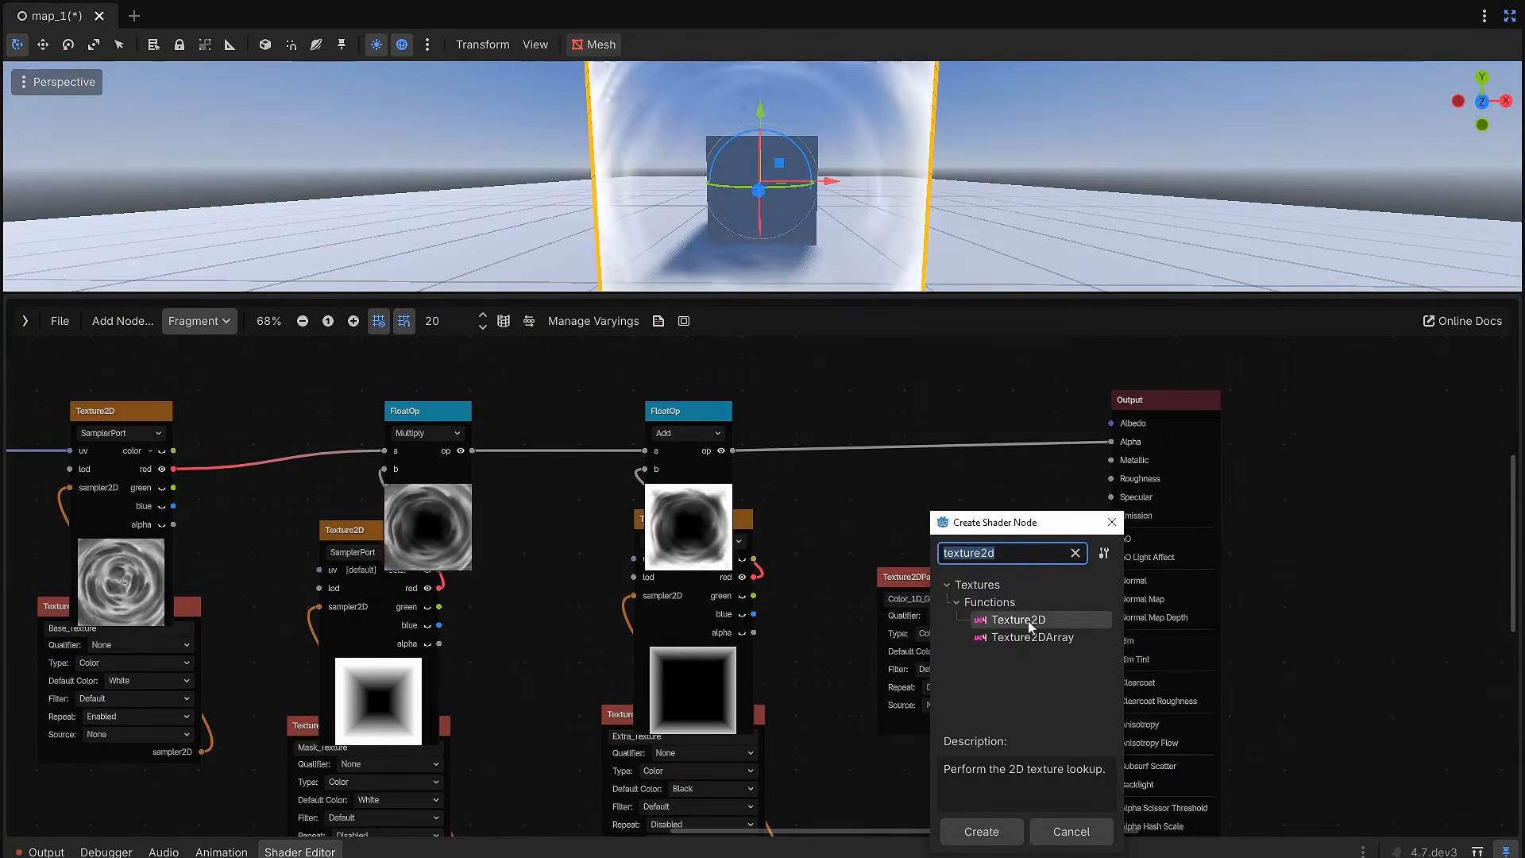
{"action": "double_click", "coordinate": [1028, 622]}
{"action": "left_click", "coordinate": [937, 545]}
{"action": "left_click", "coordinate": [938, 587]}
{"action": "mouse_move", "coordinate": [946, 493]}
{"action": "left_mouse_down"}
{"action": "mouse_move", "coordinate": [957, 483]}
{"action": "mouse_move", "coordinate": [963, 516]}
{"action": "left_mouse_up"}
{"action": "mouse_move", "coordinate": [958, 474]}
{"action": "left_mouse_down"}
{"action": "mouse_move", "coordinate": [957, 527]}
{"action": "mouse_move", "coordinate": [968, 482]}
{"action": "left_mouse_up"}
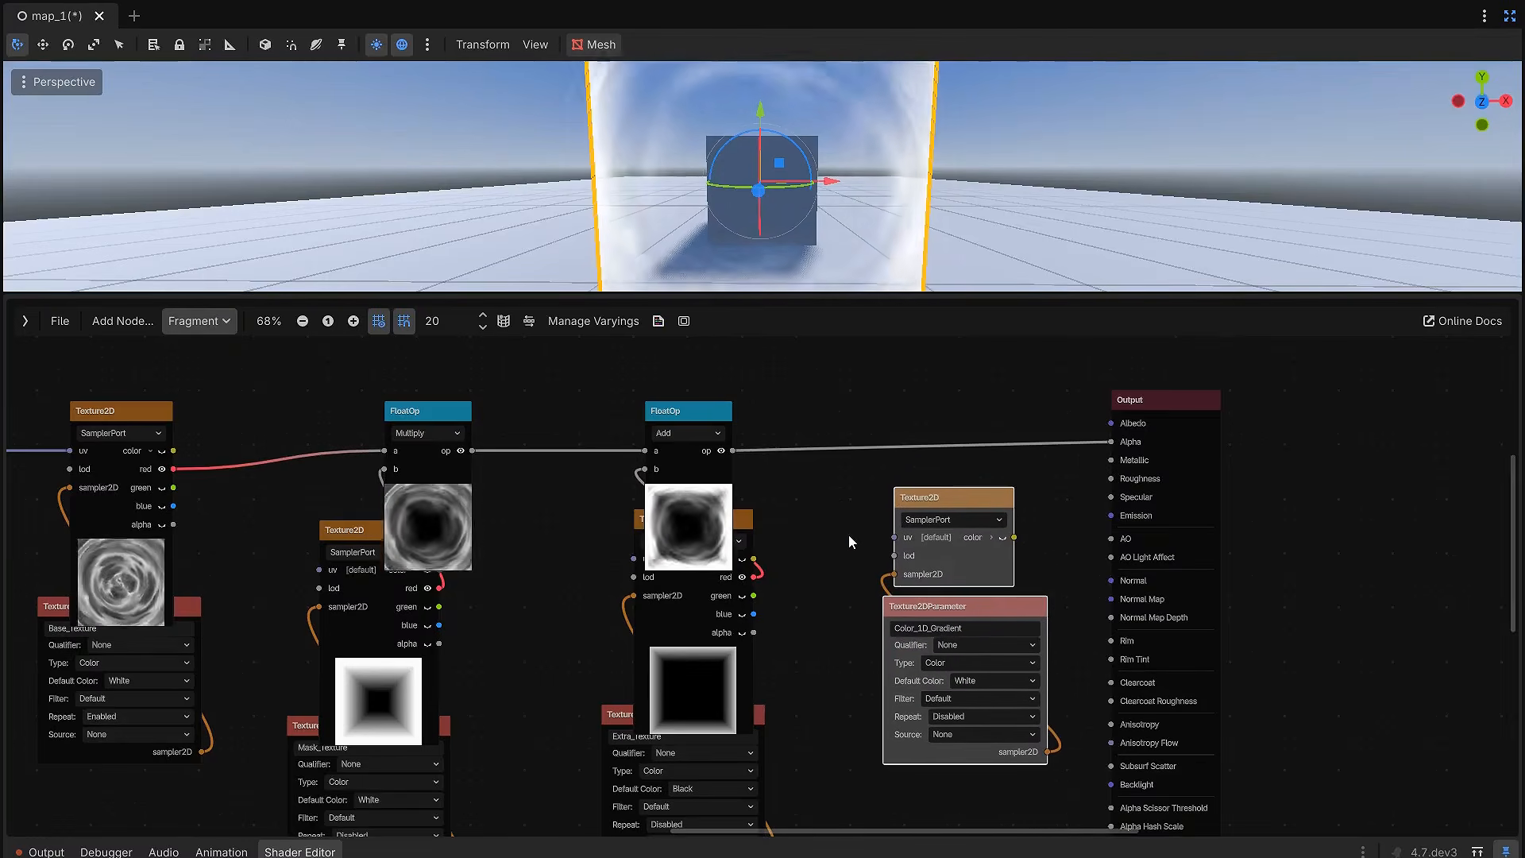
{"action": "left_click", "coordinate": [869, 530]}
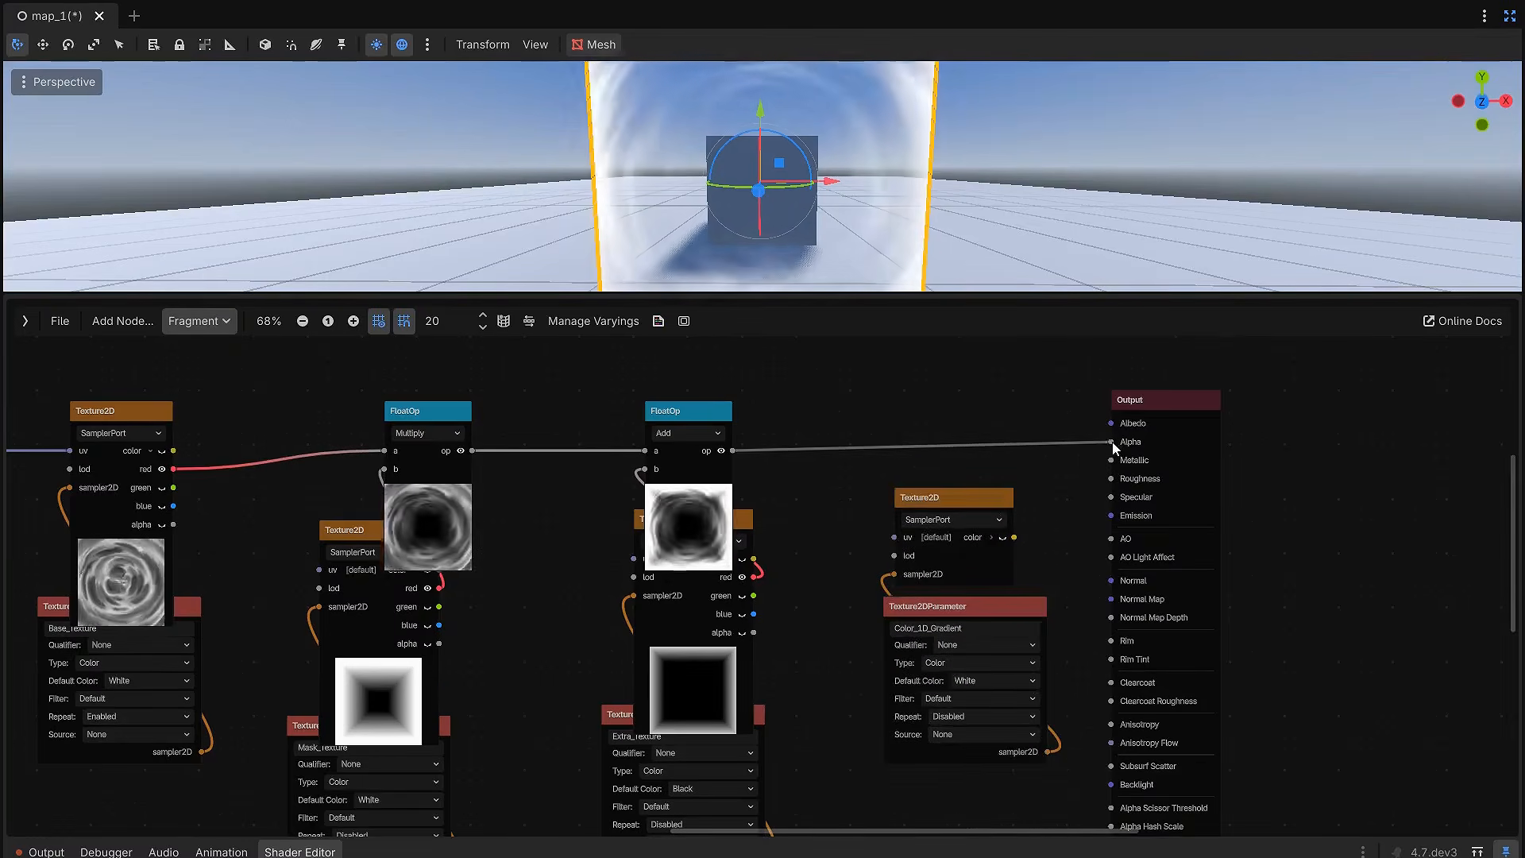
Step: Reroute the Add node's result from the Output's Alpha to the new Texture2D's uv and align that node with the main chain
{"action": "left_click_drag", "start_coordinate": [1112, 442], "coordinate": [982, 431]}
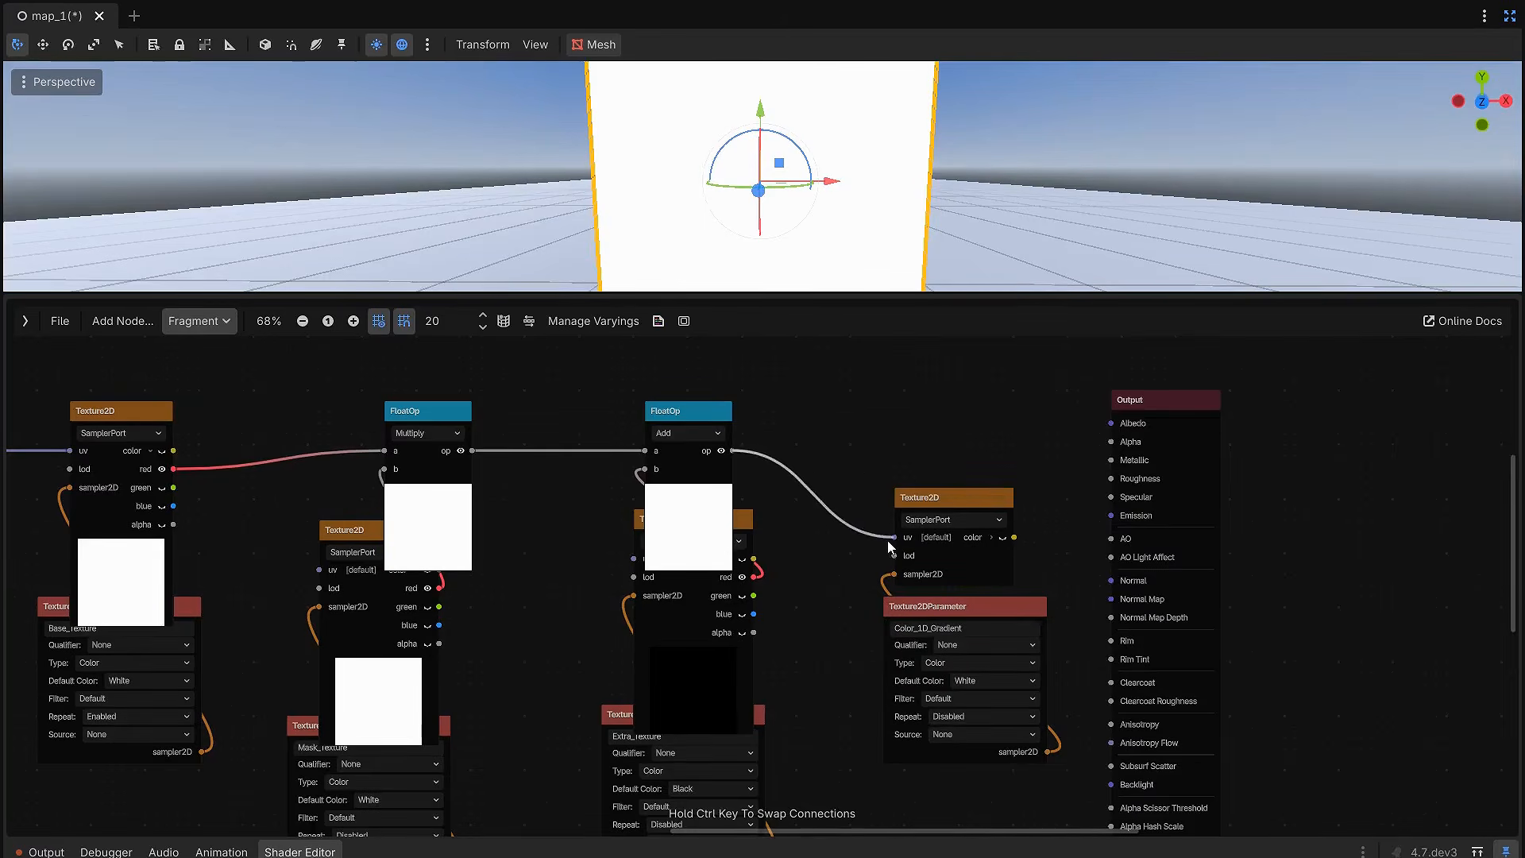
{"action": "left_click_drag", "start_coordinate": [962, 600], "coordinate": [983, 637]}
{"action": "left_click_drag", "start_coordinate": [950, 497], "coordinate": [921, 395]}
{"action": "left_click", "coordinate": [981, 481]}
{"action": "middle_click_drag", "start_coordinate": [981, 480], "coordinate": [893, 538]}
{"action": "scroll", "coordinate": [891, 537], "scroll_direction": "up", "scroll_amount": 1}
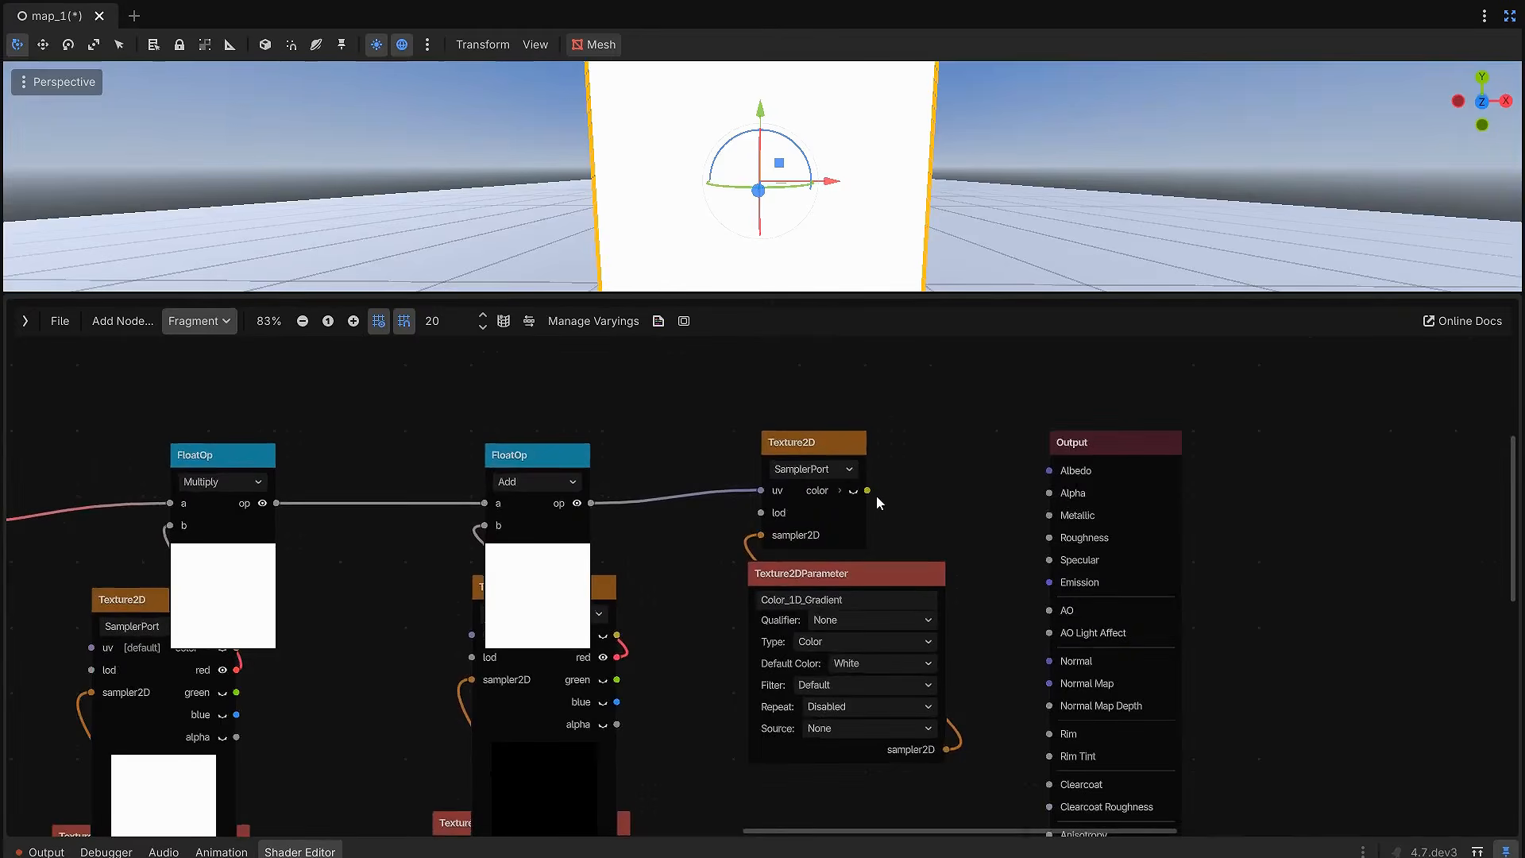
Step: Connect the gradient Texture2D's color to Albedo and its alpha to Alpha, and move the parameter node clear below it
{"action": "left_click_drag", "start_coordinate": [869, 489], "coordinate": [1031, 475]}
{"action": "left_click", "coordinate": [841, 490]}
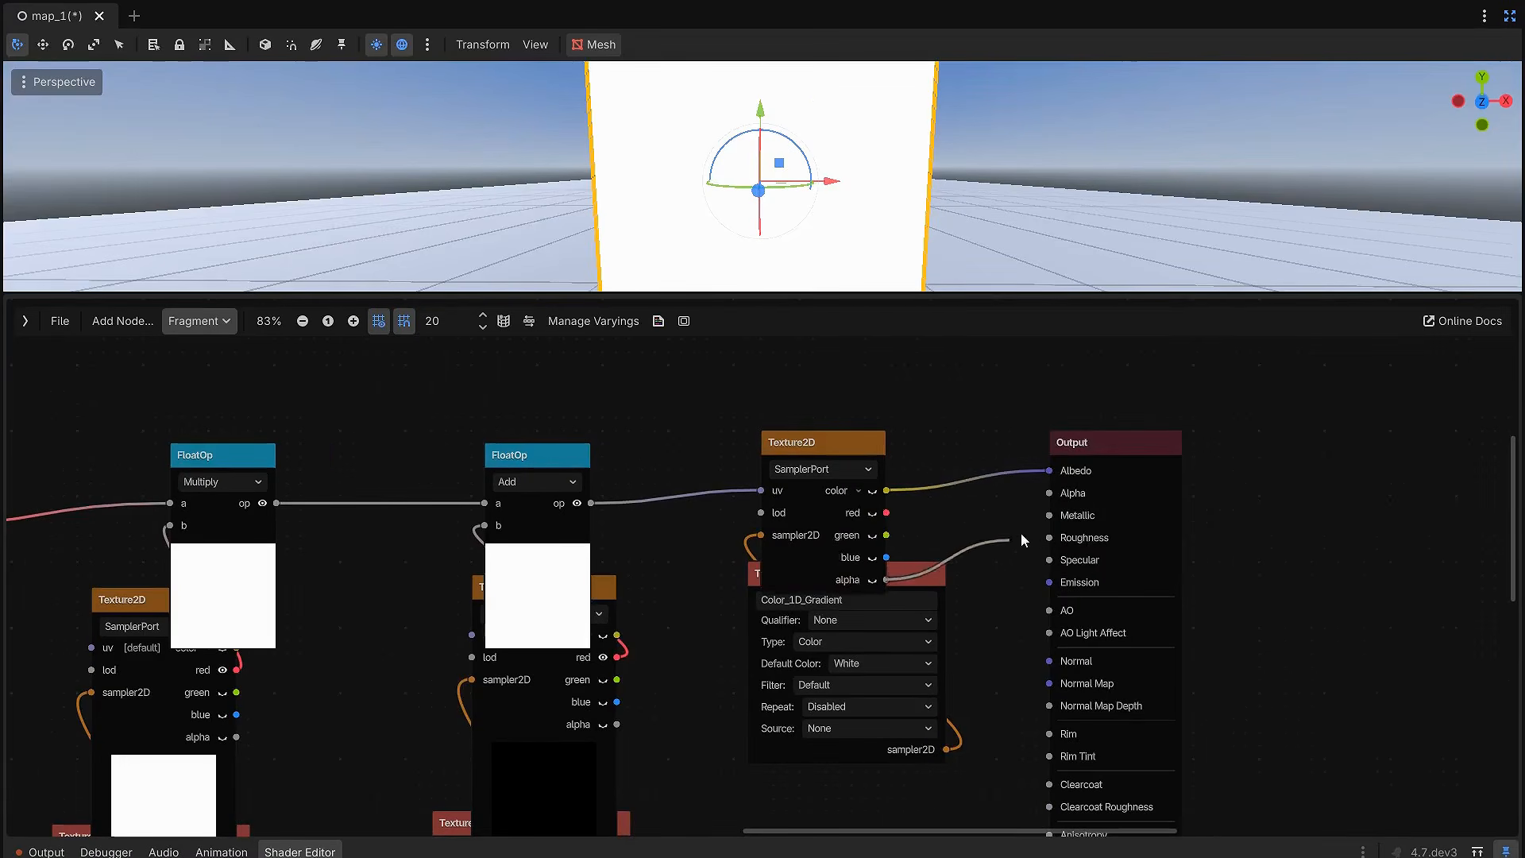
{"action": "left_click_drag", "start_coordinate": [937, 585], "coordinate": [924, 623]}
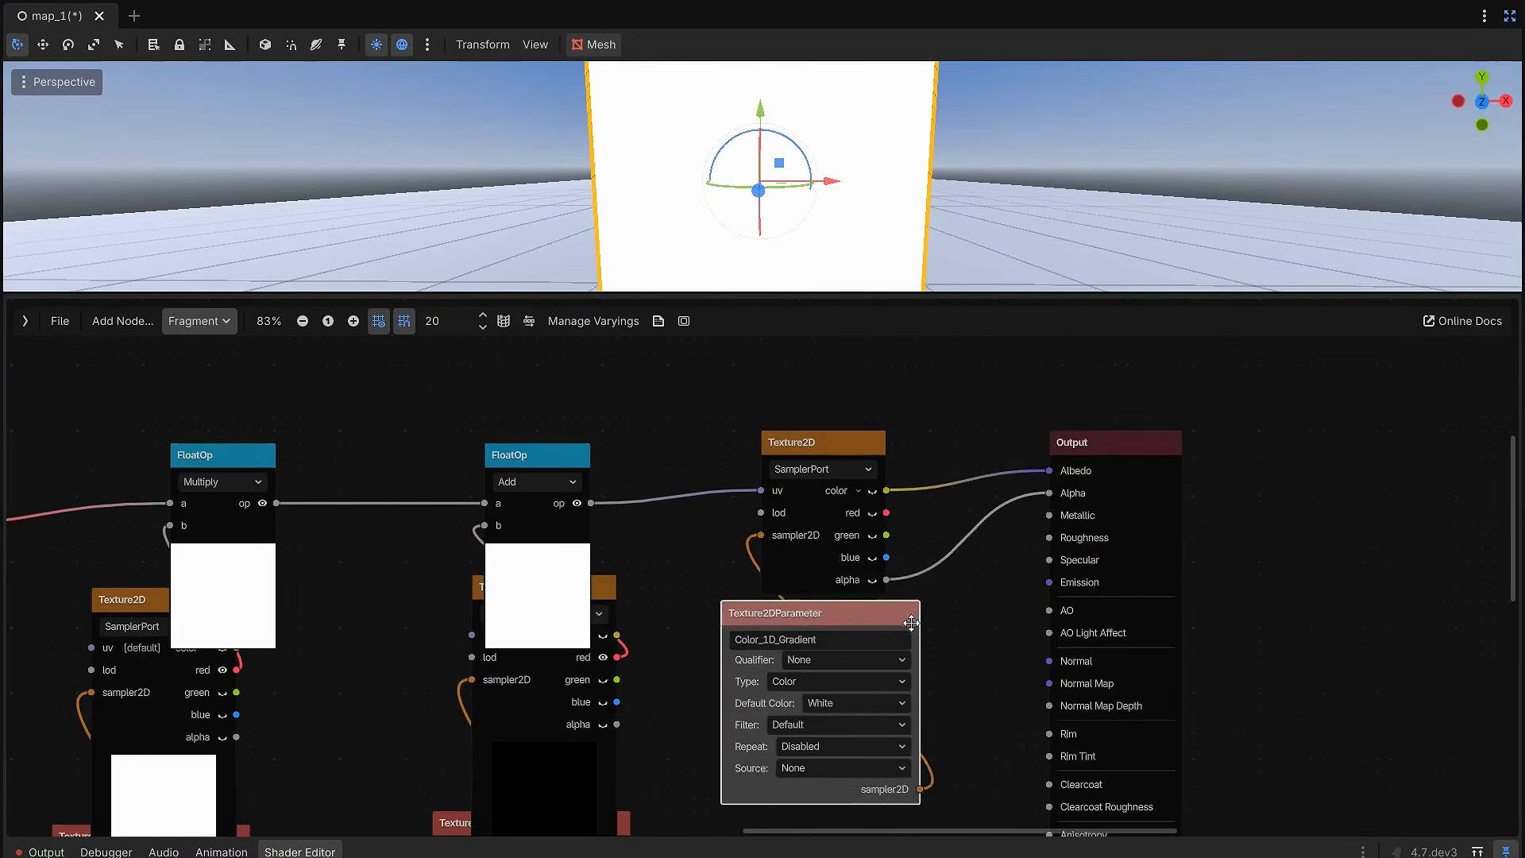
Step: Copy the parameters from the material into the shader preview so the node previews use the assigned textures, and hide the preview pane
{"action": "scroll", "coordinate": [985, 442], "scroll_direction": "down", "scroll_amount": 5}
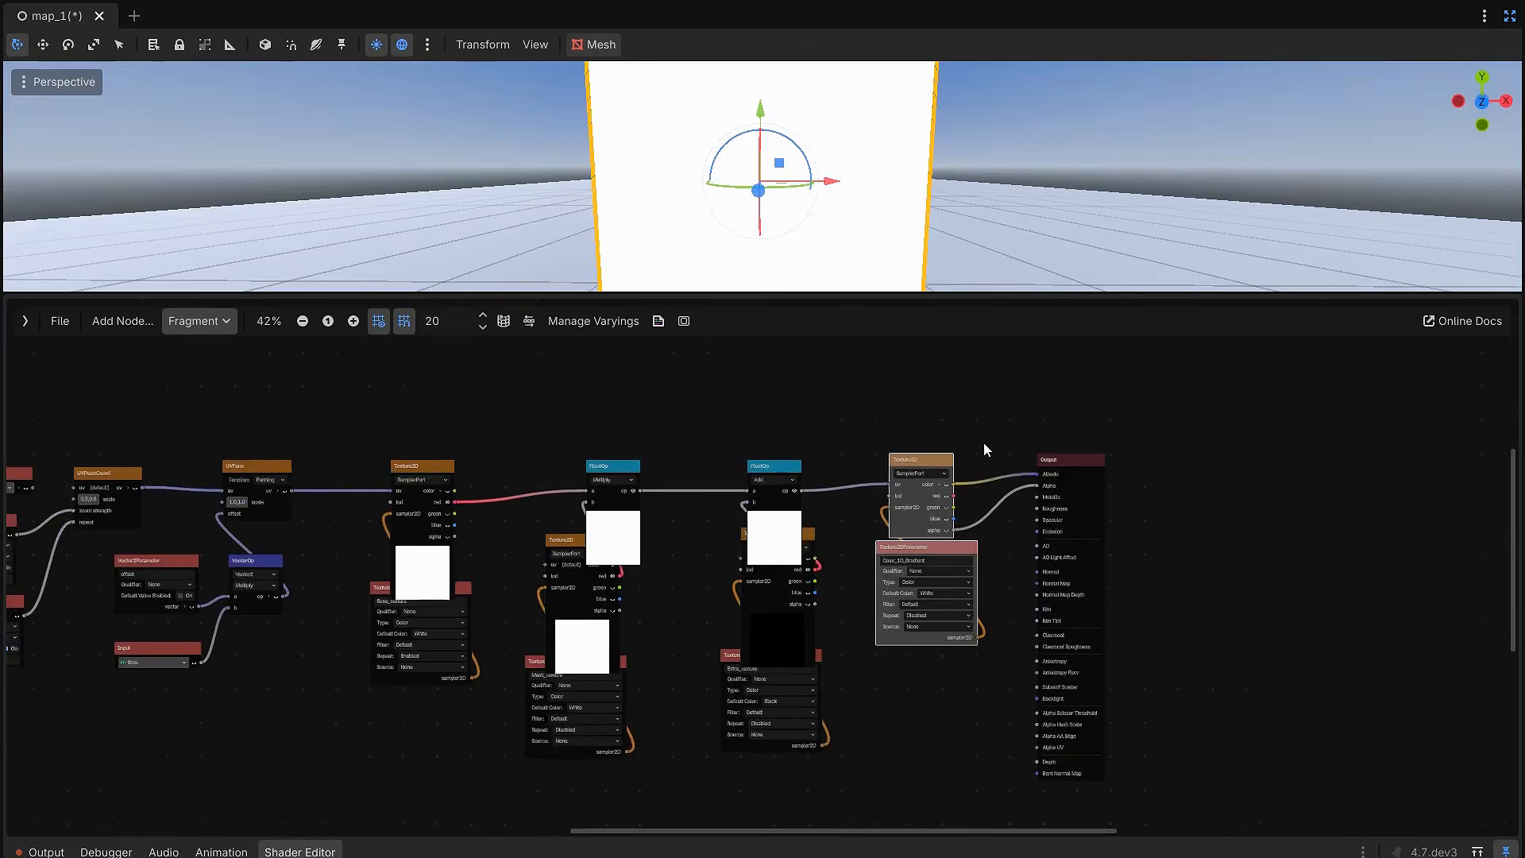
{"action": "scroll", "coordinate": [1033, 473], "scroll_direction": "up", "scroll_amount": 2}
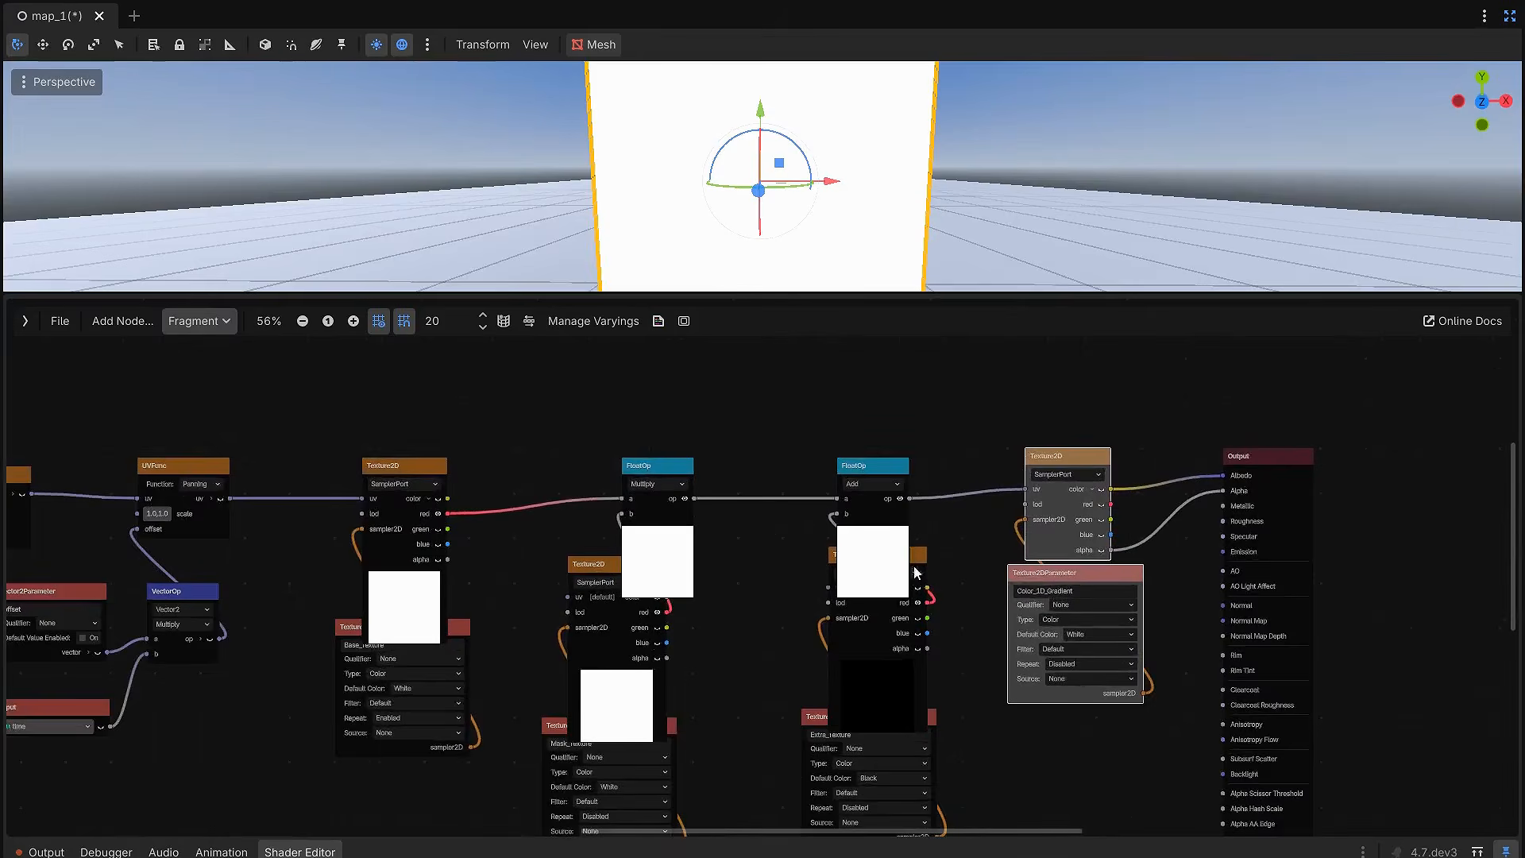
{"action": "left_click", "coordinate": [684, 322]}
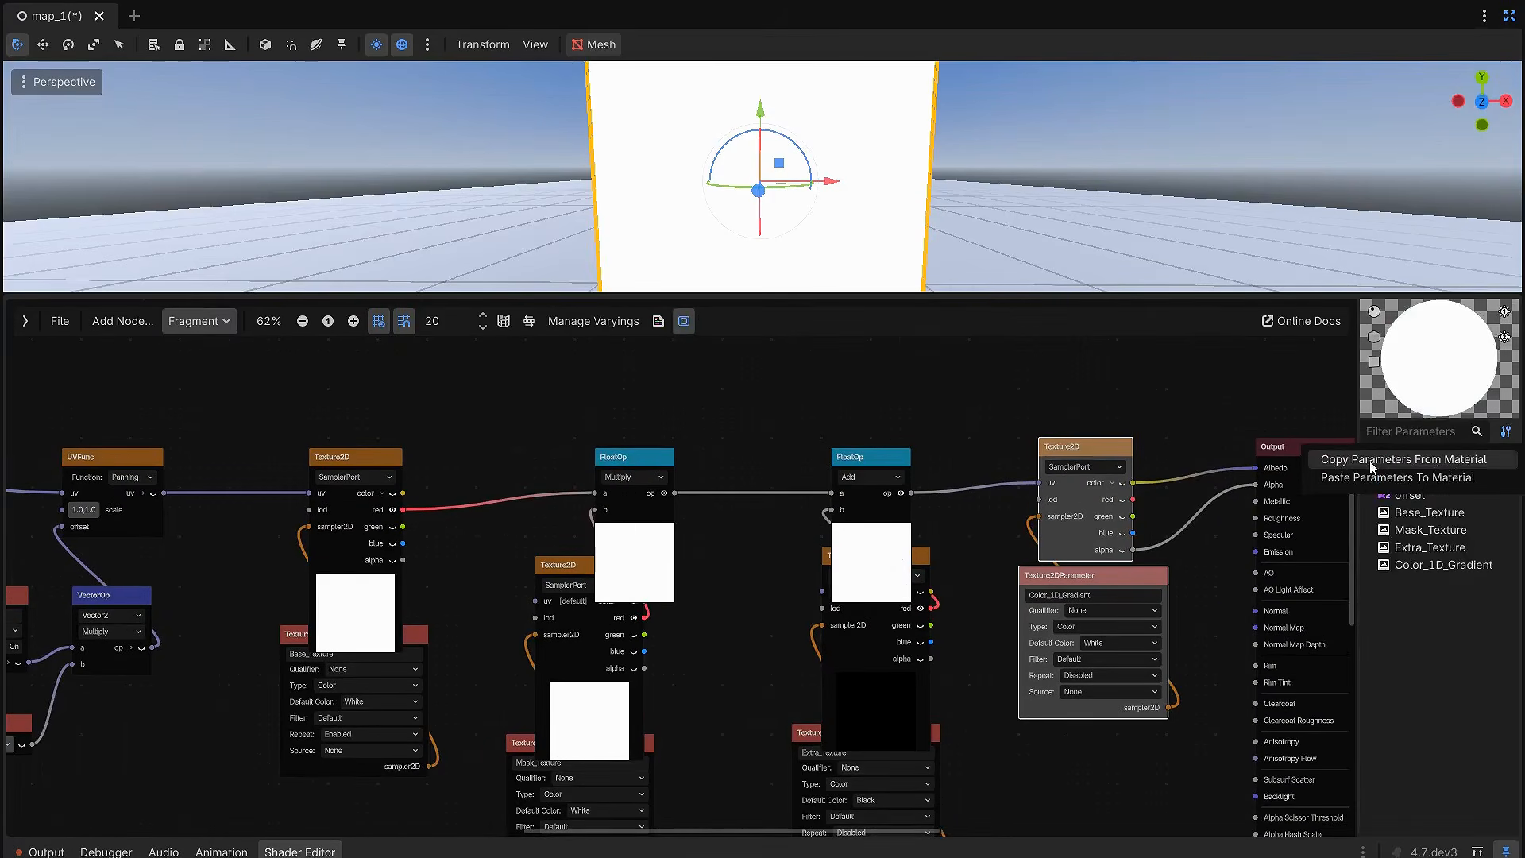
{"action": "left_click", "coordinate": [1368, 461]}
{"action": "left_click", "coordinate": [684, 321]}
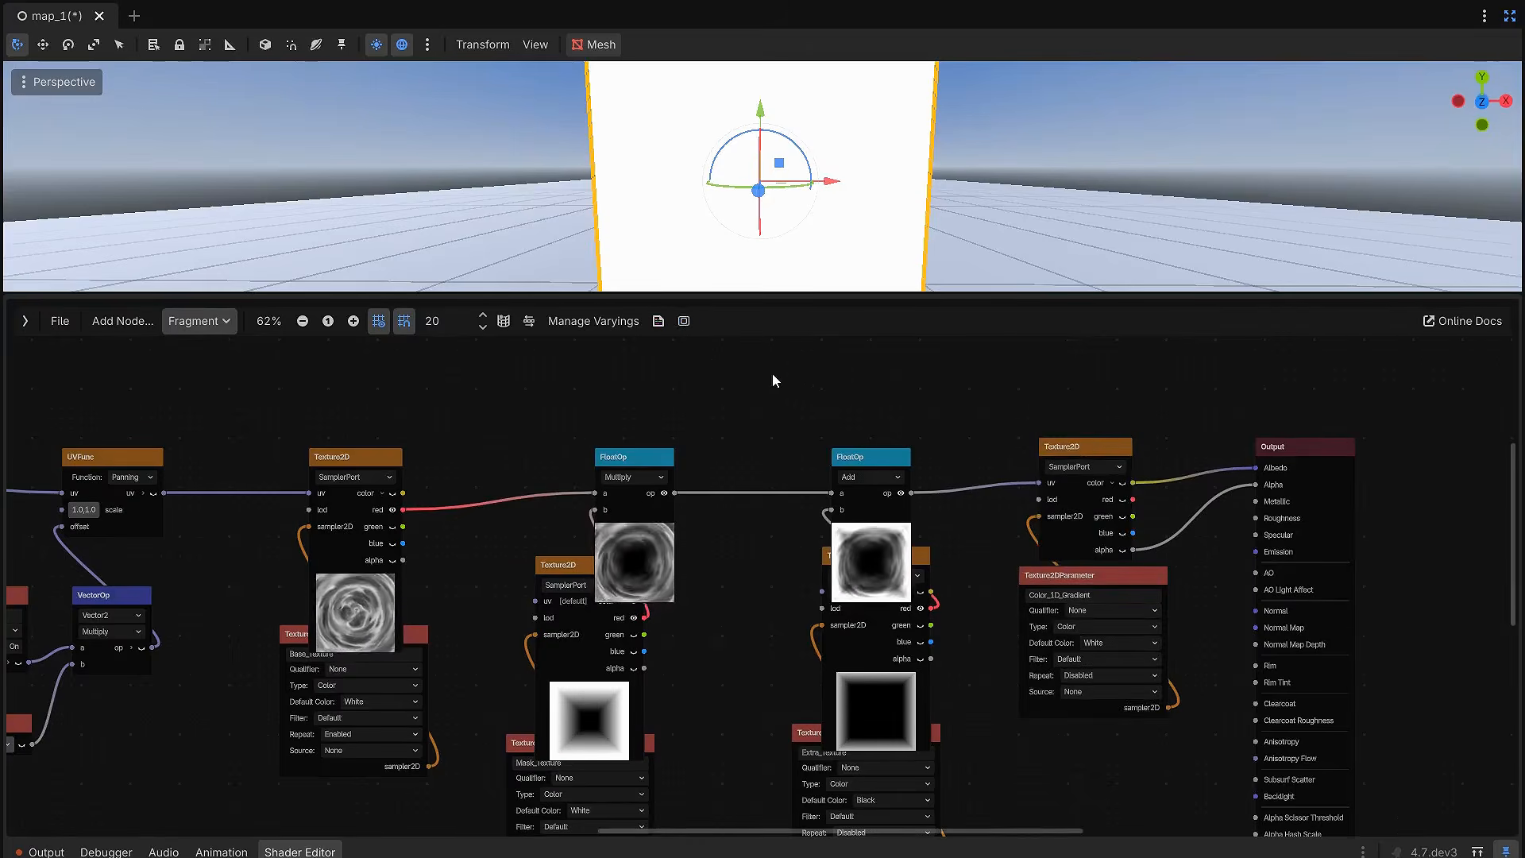
{"action": "scroll", "coordinate": [831, 403], "scroll_direction": "down", "scroll_amount": 2}
{"action": "scroll", "coordinate": [831, 403], "scroll_direction": "up", "scroll_amount": 2}
Step: Shrink the shader editor, leave distraction-free mode, and assign a new GradientTexture1D to the Color 1D Gradient parameter
{"action": "left_click_drag", "start_coordinate": [942, 294], "coordinate": [946, 715]}
{"action": "left_click", "coordinate": [1511, 17]}
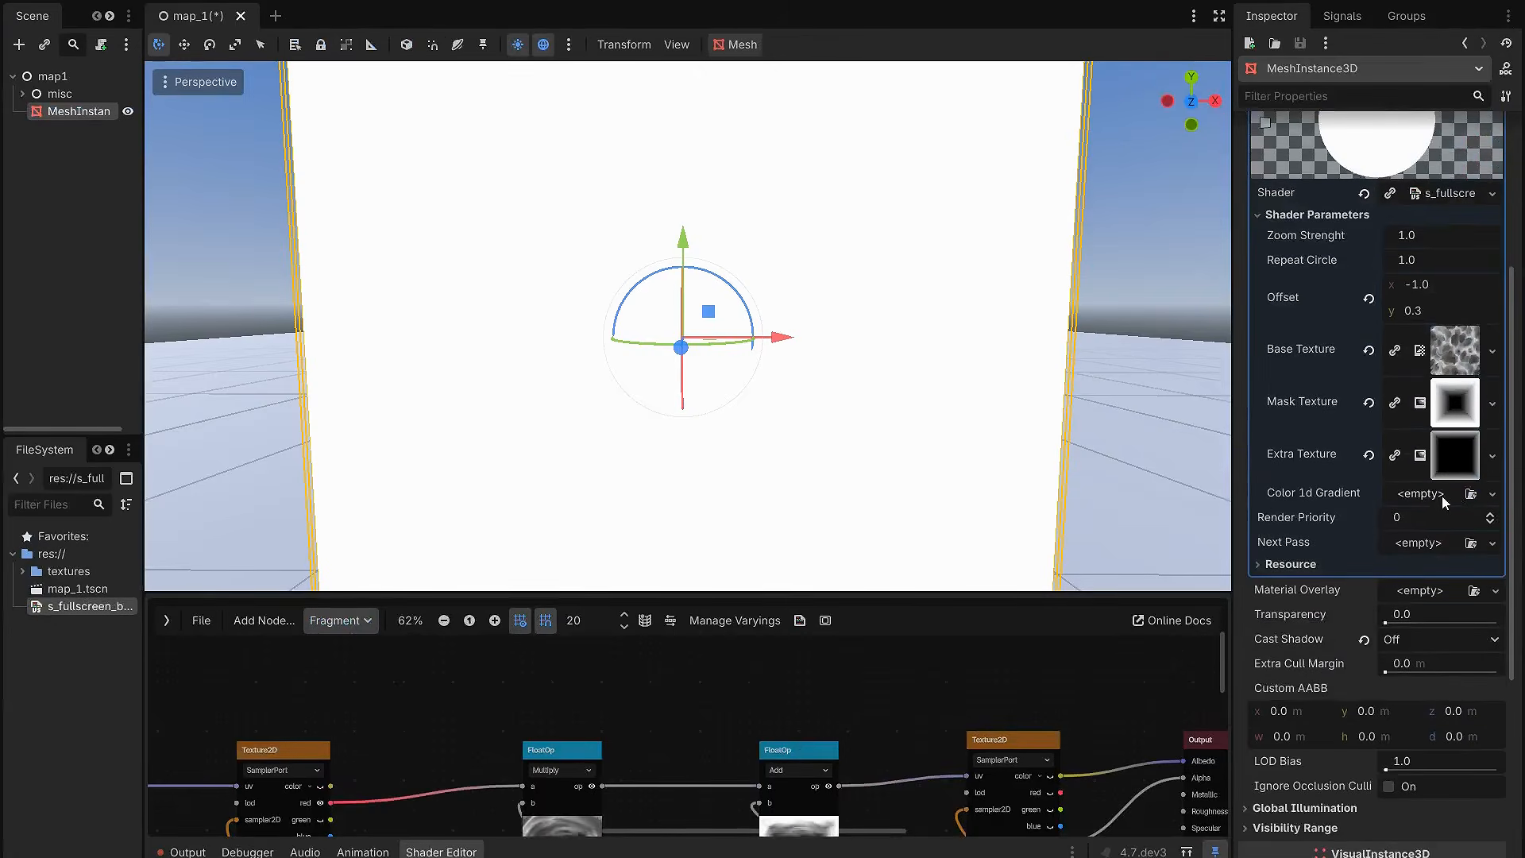
{"action": "left_click", "coordinate": [1493, 494]}
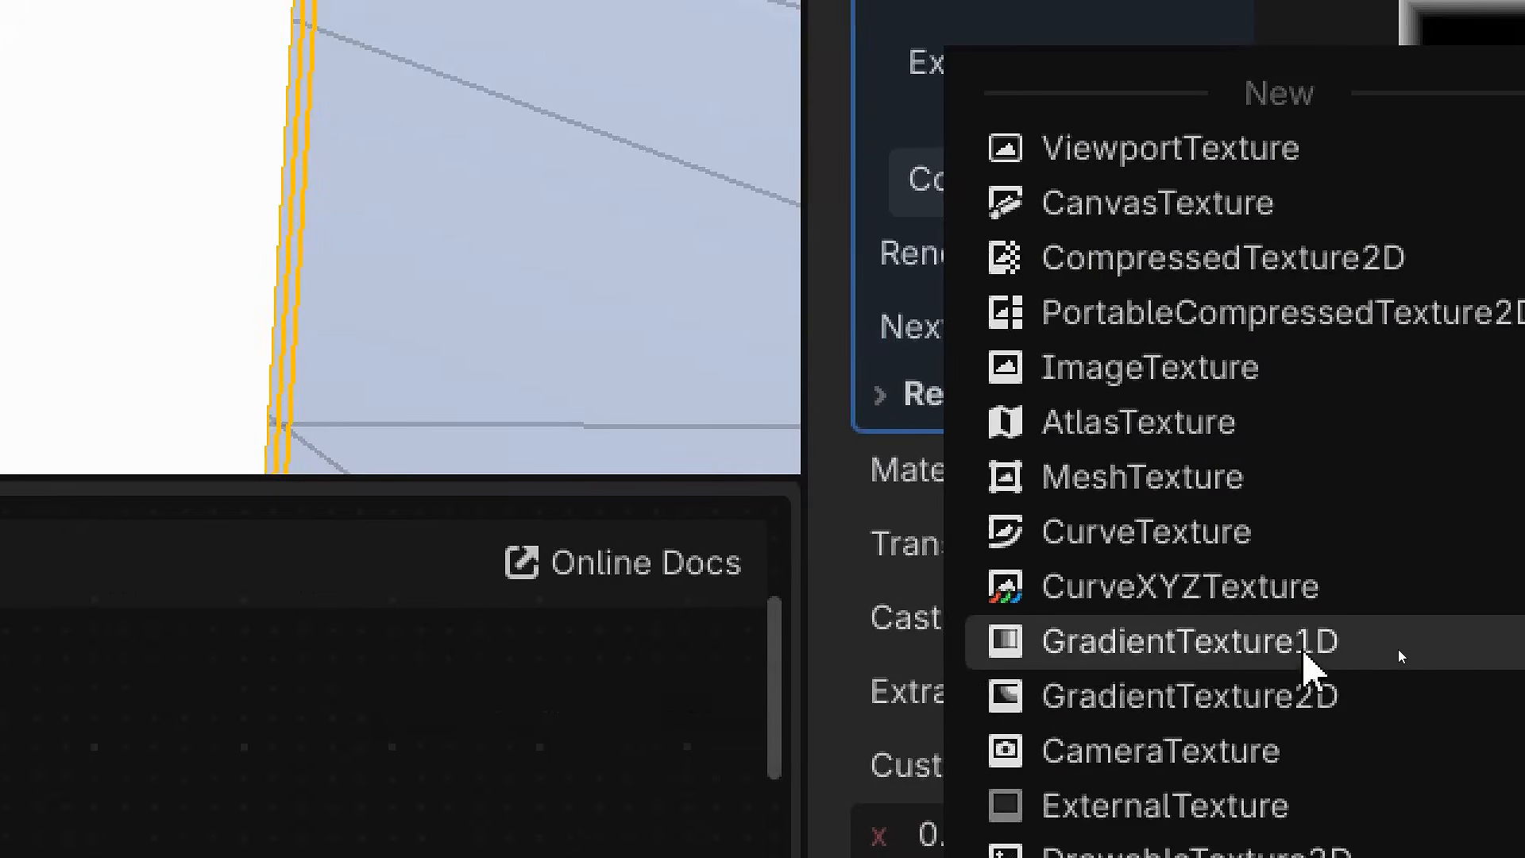
{"action": "left_click", "coordinate": [1303, 645]}
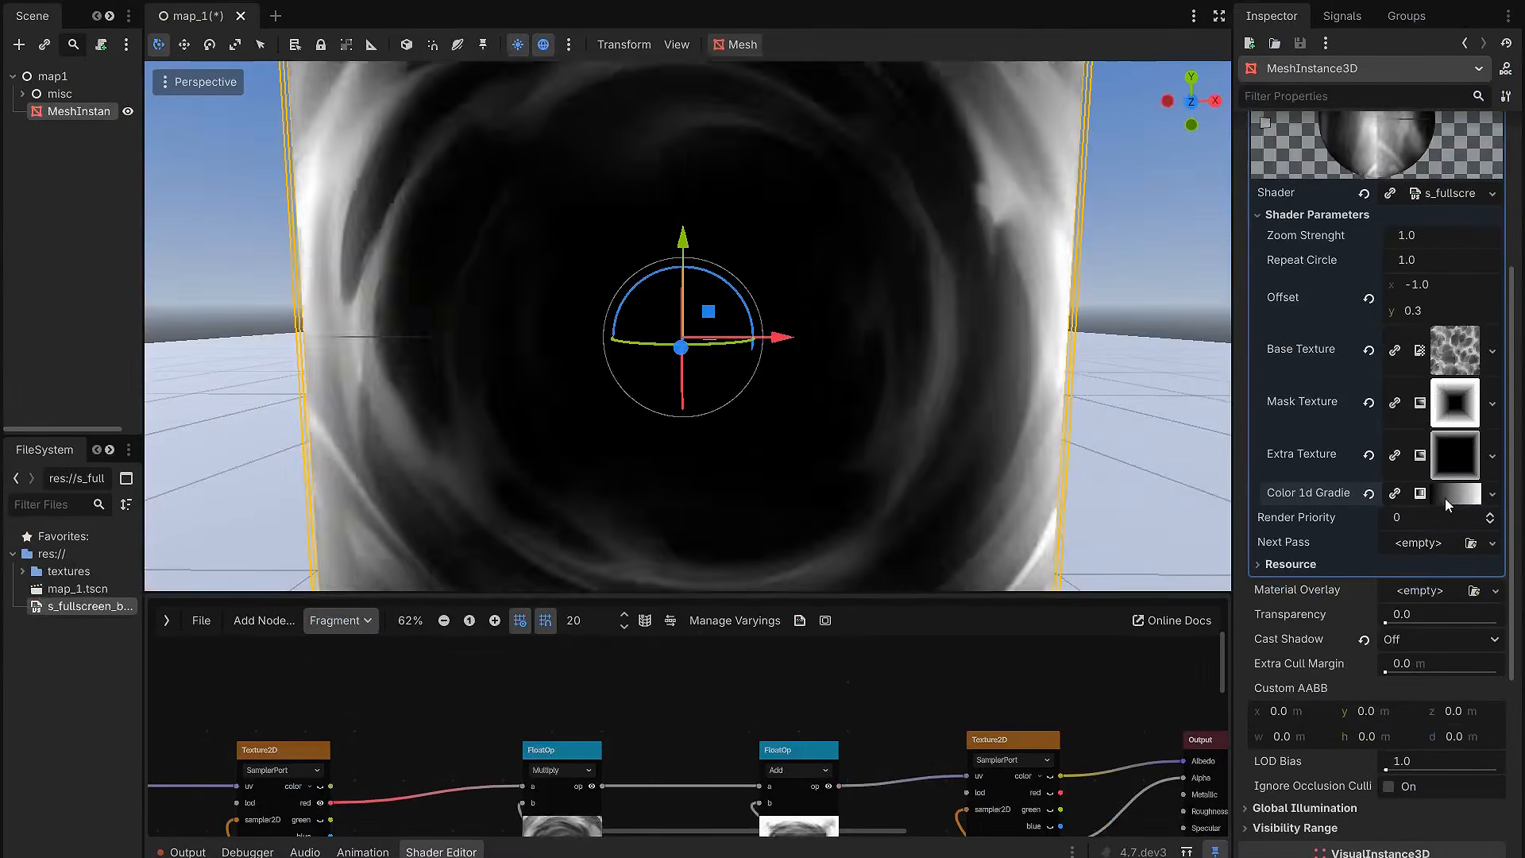
Step: Expand the new colour gradient and recolour its white end stop to red, ff2626
{"action": "left_click", "coordinate": [1445, 498]}
{"action": "left_click", "coordinate": [1444, 525]}
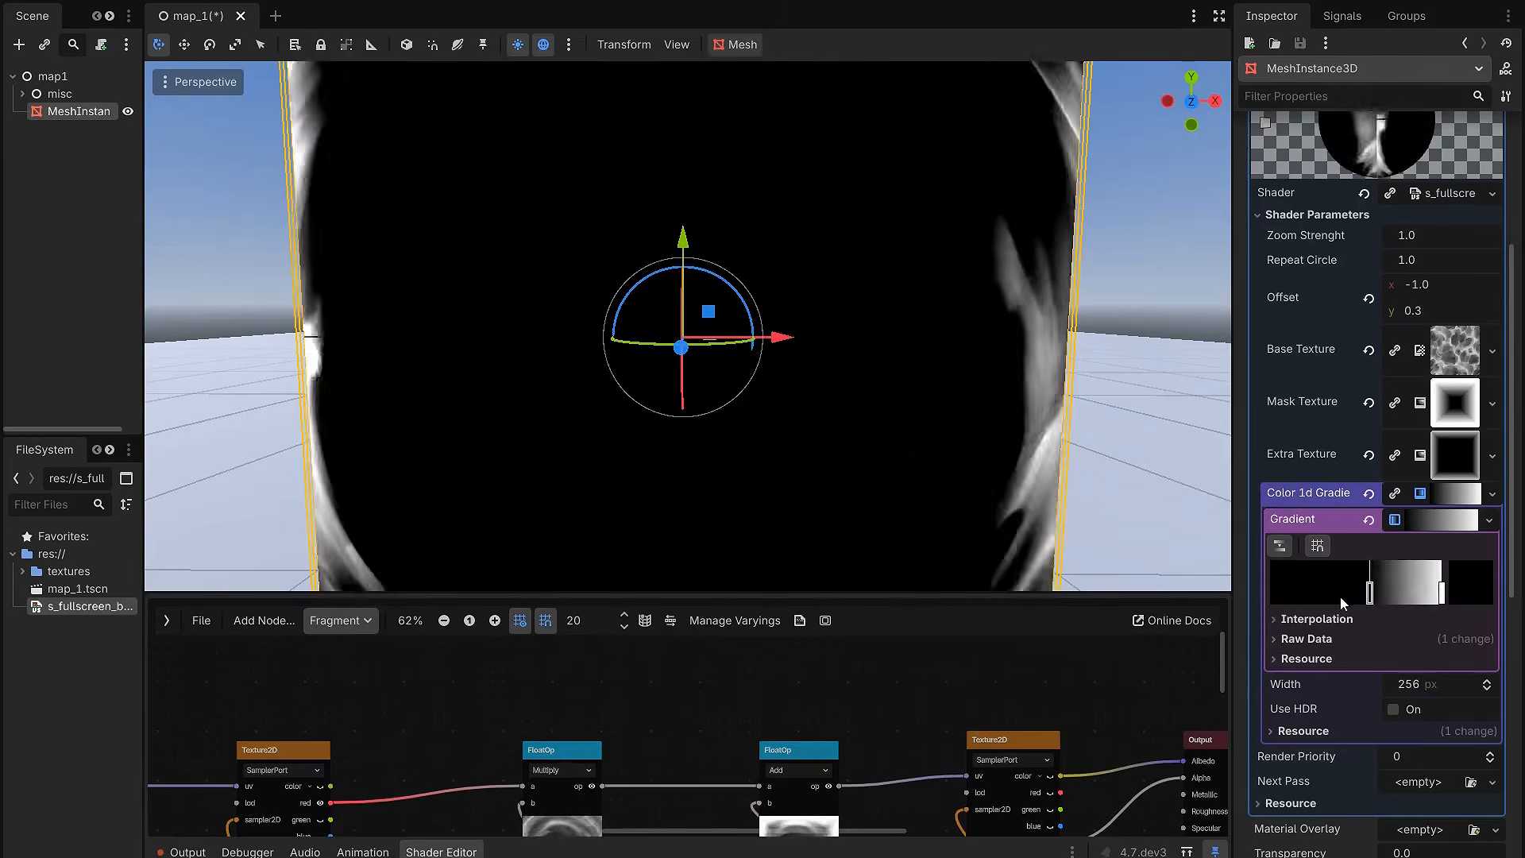
{"action": "double_click", "coordinate": [1442, 596]}
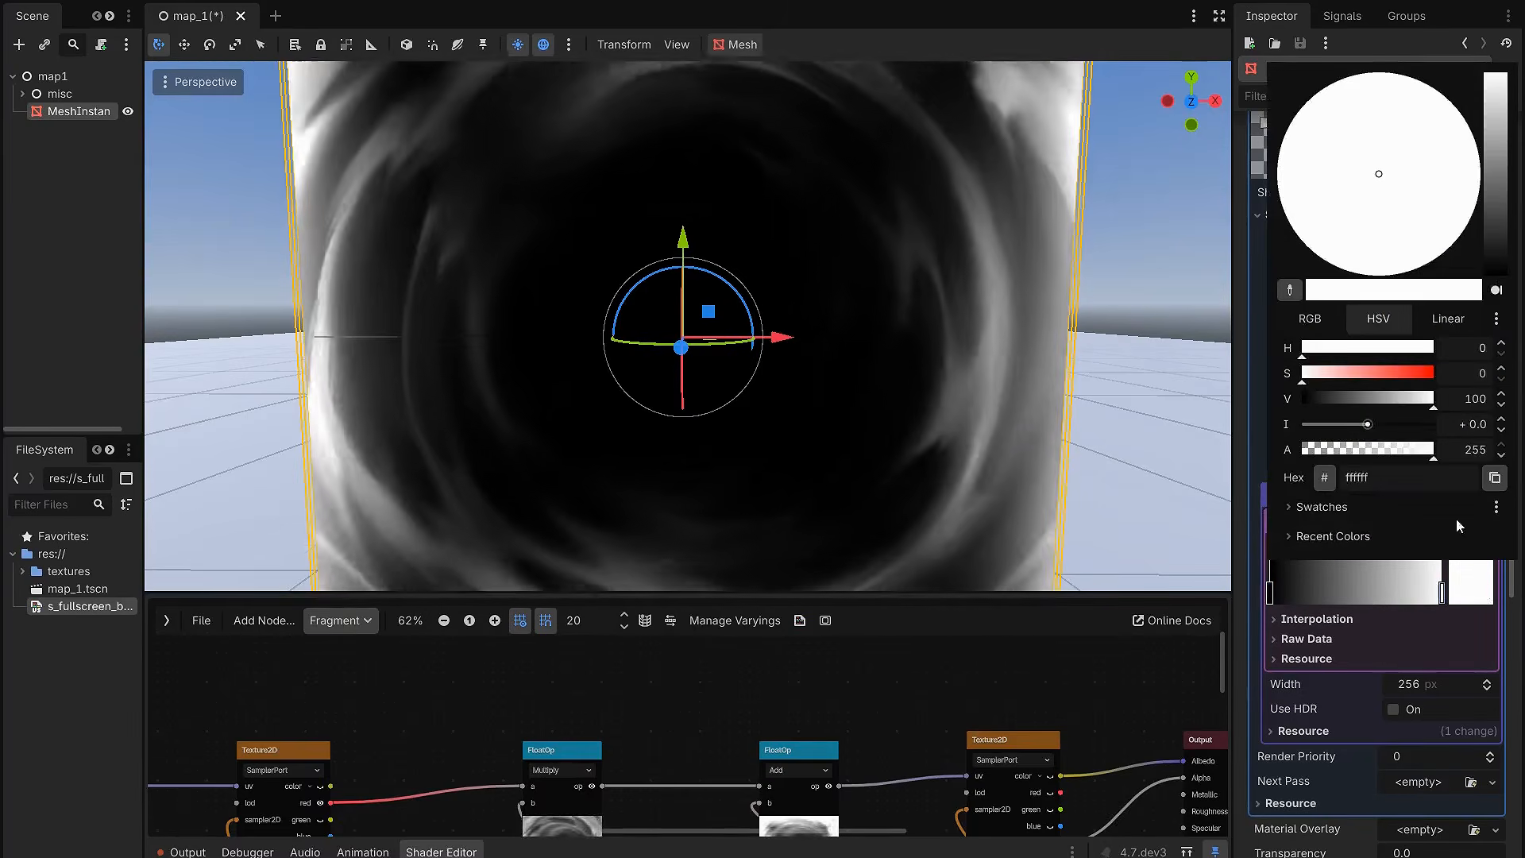
{"action": "mouse_move", "coordinate": [1405, 380]}
{"action": "left_mouse_down"}
{"action": "mouse_move", "coordinate": [1423, 380]}
{"action": "mouse_move", "coordinate": [1389, 380]}
{"action": "mouse_move", "coordinate": [1414, 380]}
{"action": "left_mouse_up"}
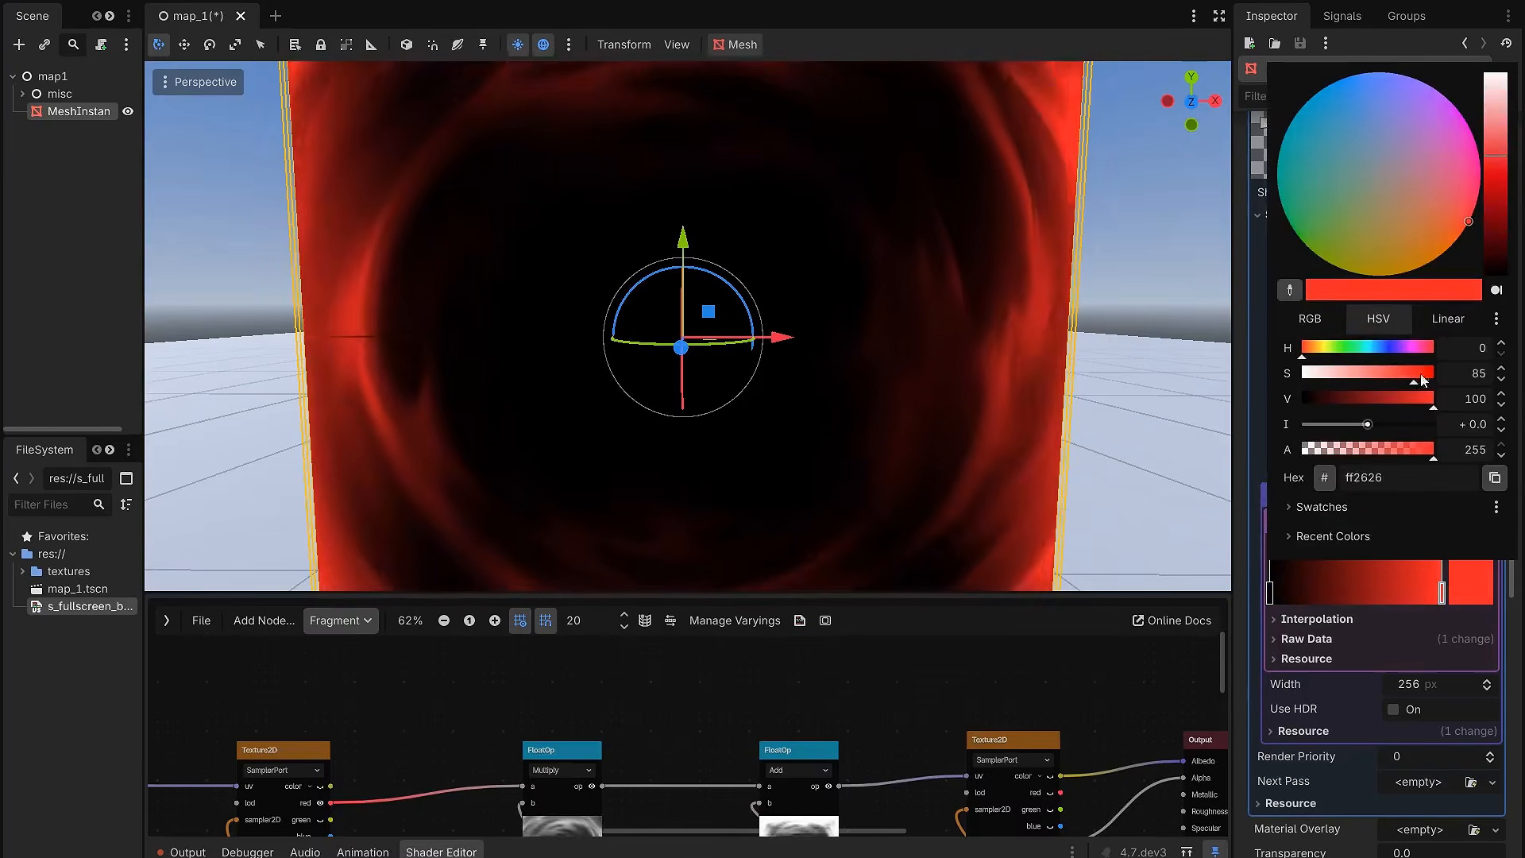
{"action": "left_click", "coordinate": [1350, 624]}
Step: Make the gradient's black start stop fully transparent with alpha 0, raise its value to 100, and tint it blue
{"action": "mouse_move", "coordinate": [1271, 595]}
{"action": "left_mouse_down"}
{"action": "mouse_move", "coordinate": [1308, 586]}
{"action": "mouse_move", "coordinate": [1254, 594]}
{"action": "left_mouse_up"}
{"action": "left_click", "coordinate": [1457, 592]}
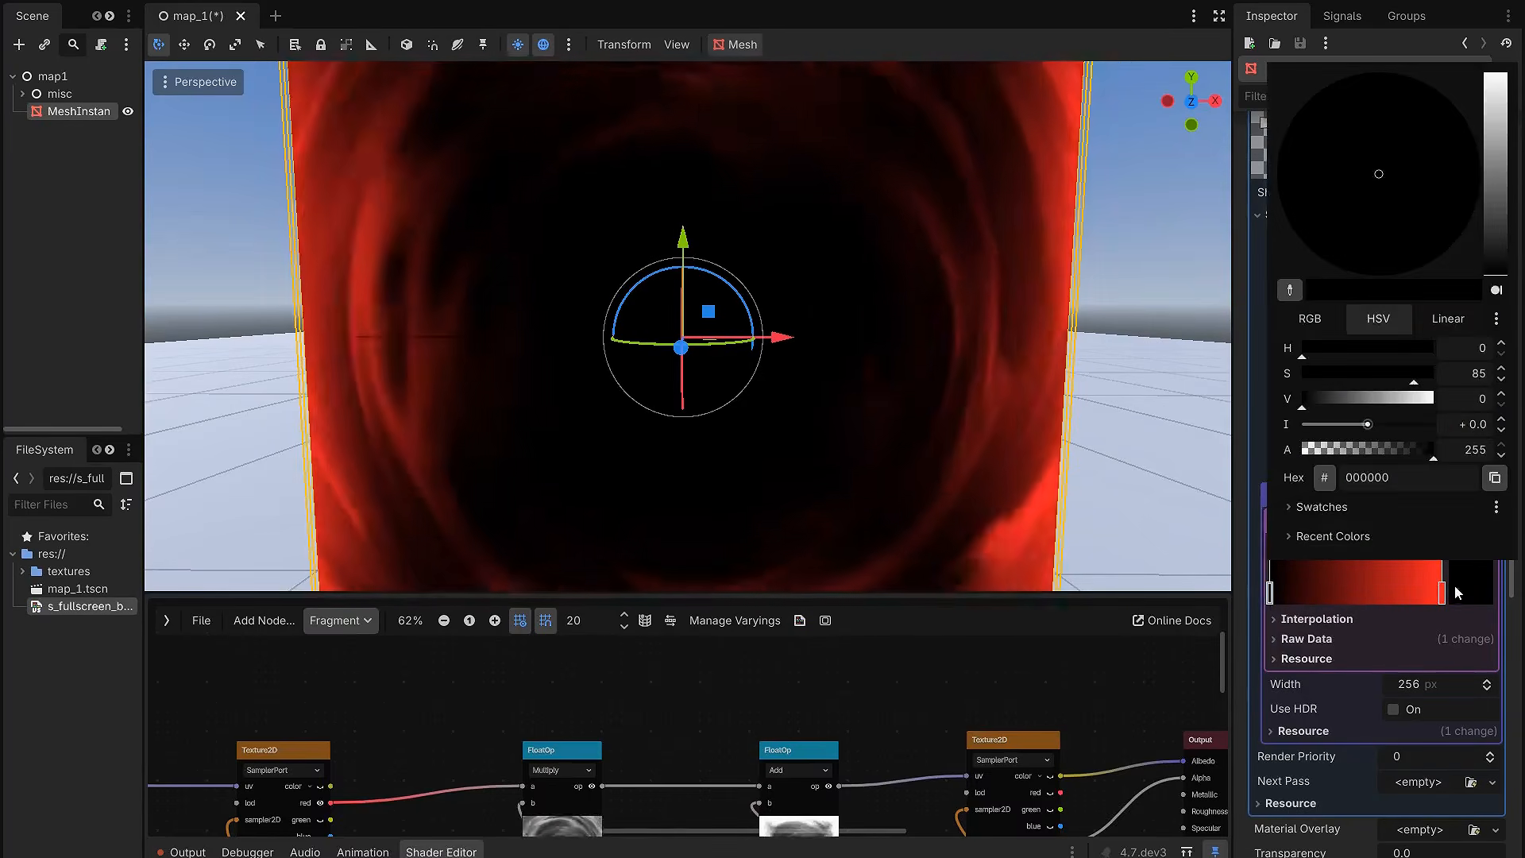
{"action": "left_click_drag", "start_coordinate": [1428, 455], "coordinate": [1216, 456]}
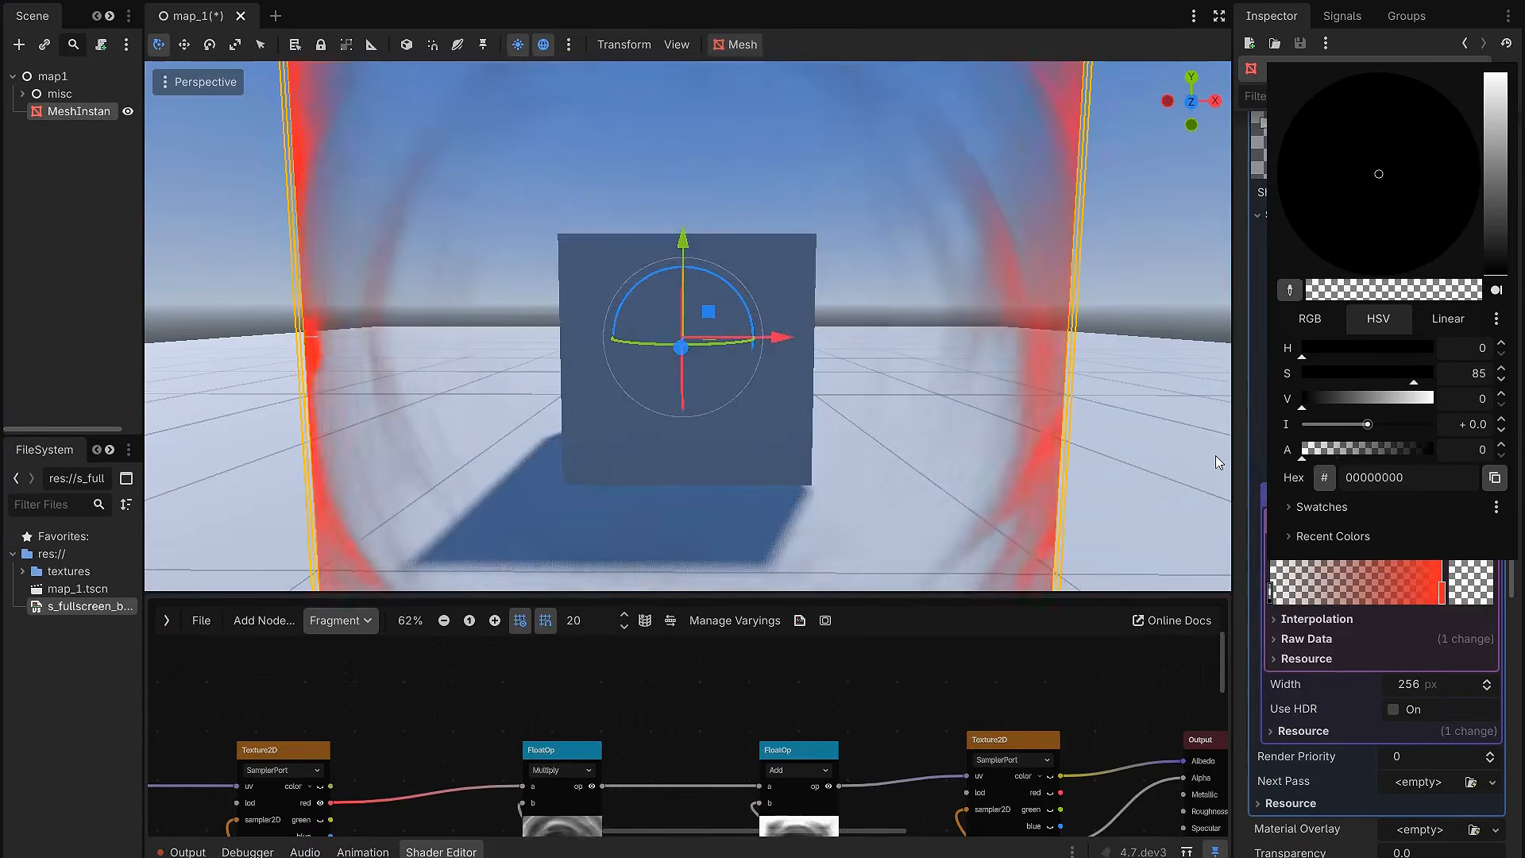
{"action": "left_click_drag", "start_coordinate": [1369, 399], "coordinate": [1497, 388]}
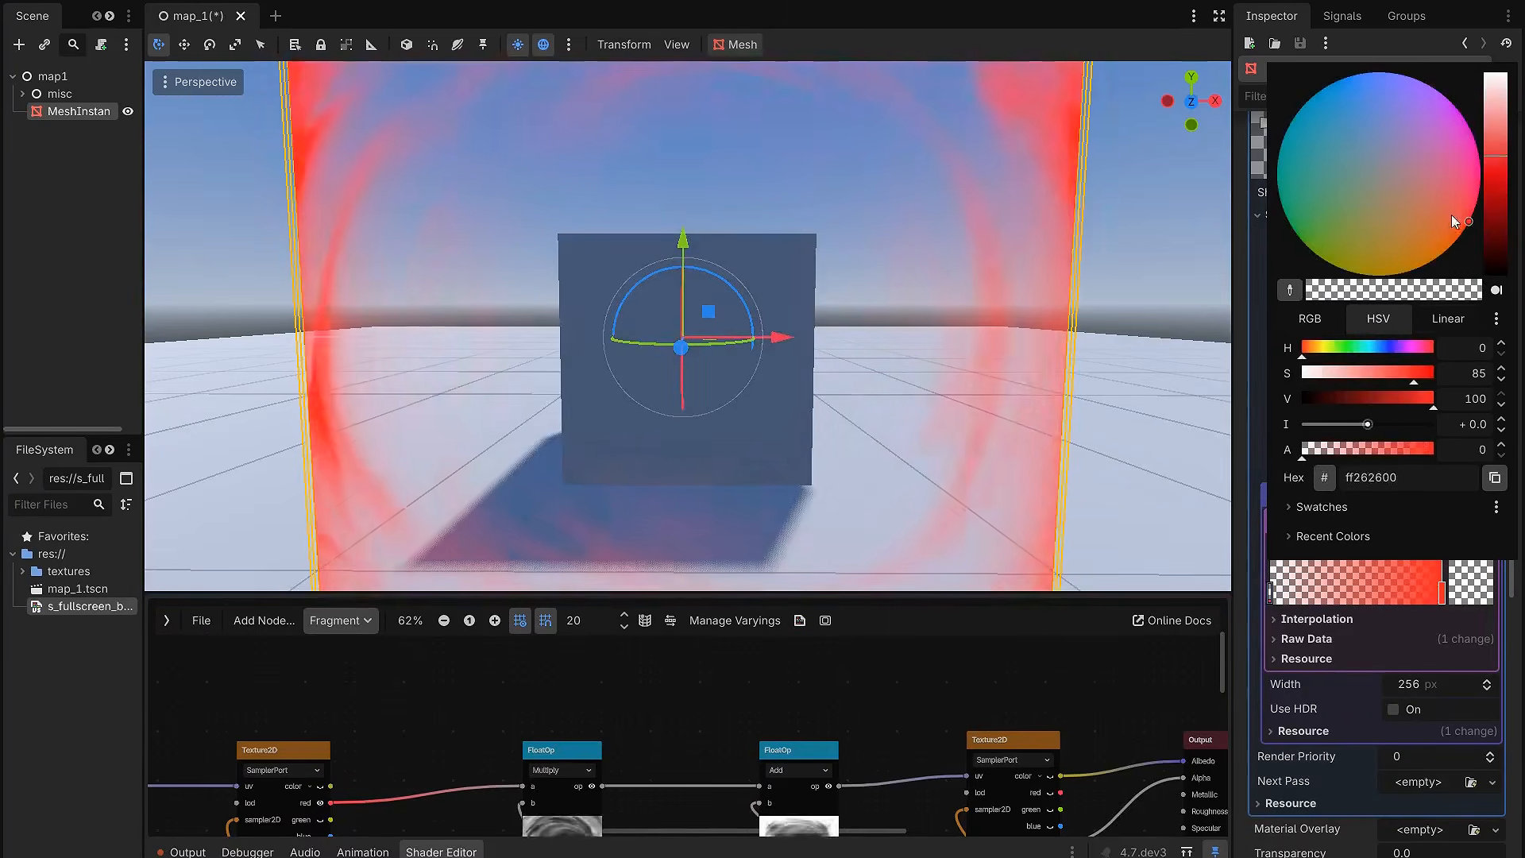
{"action": "left_click_drag", "start_coordinate": [1384, 107], "coordinate": [1379, 33]}
{"action": "left_click", "coordinate": [1386, 631]}
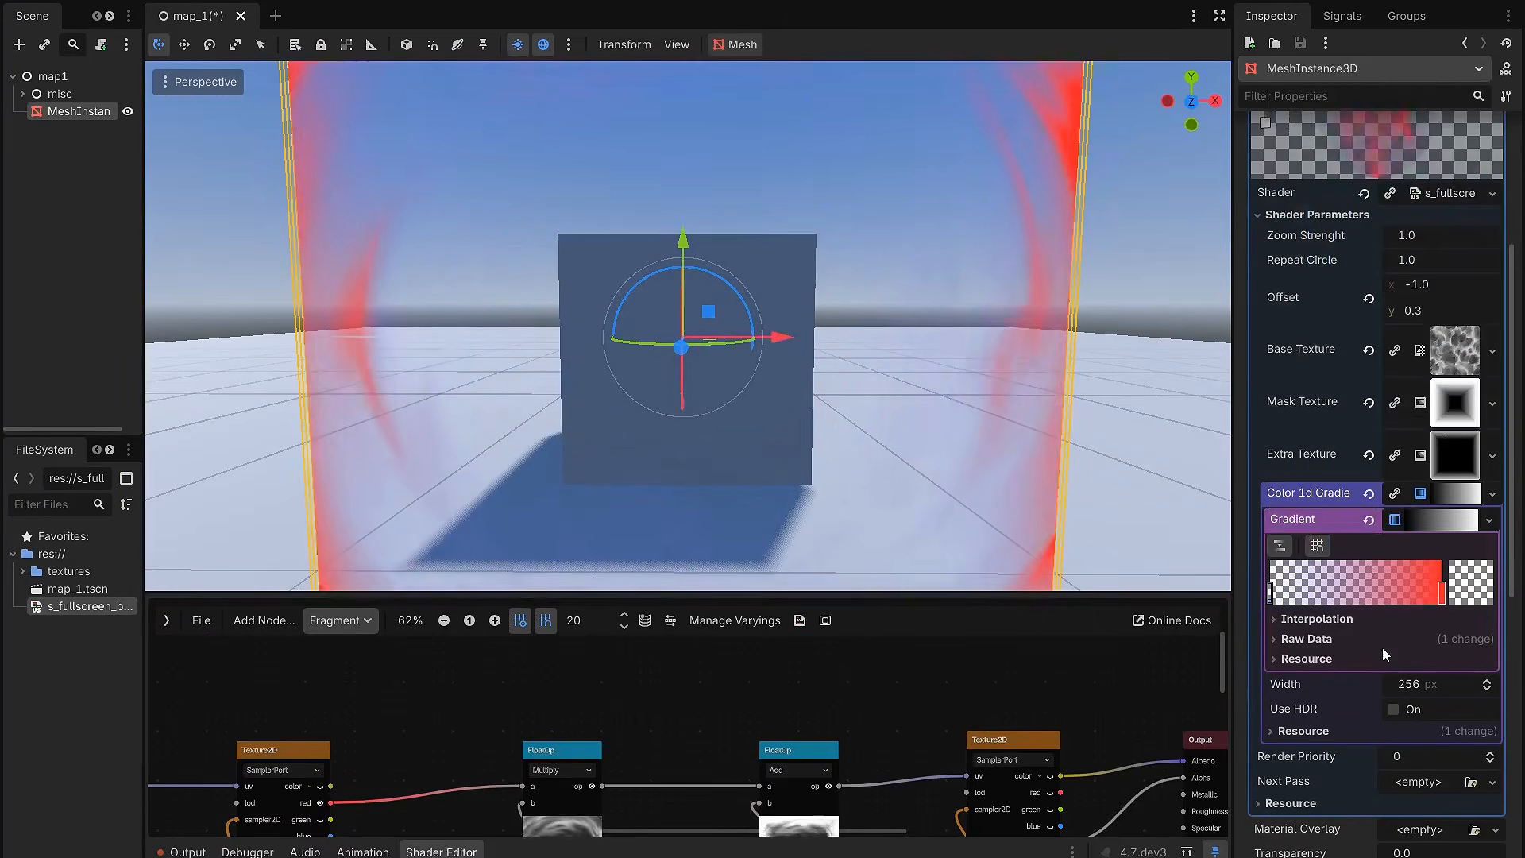
Step: Add a middle stop to the colour gradient and colour it blue, 0069a4
{"action": "left_click_drag", "start_coordinate": [1439, 588], "coordinate": [1353, 598]}
{"action": "double_click", "coordinate": [1418, 586]}
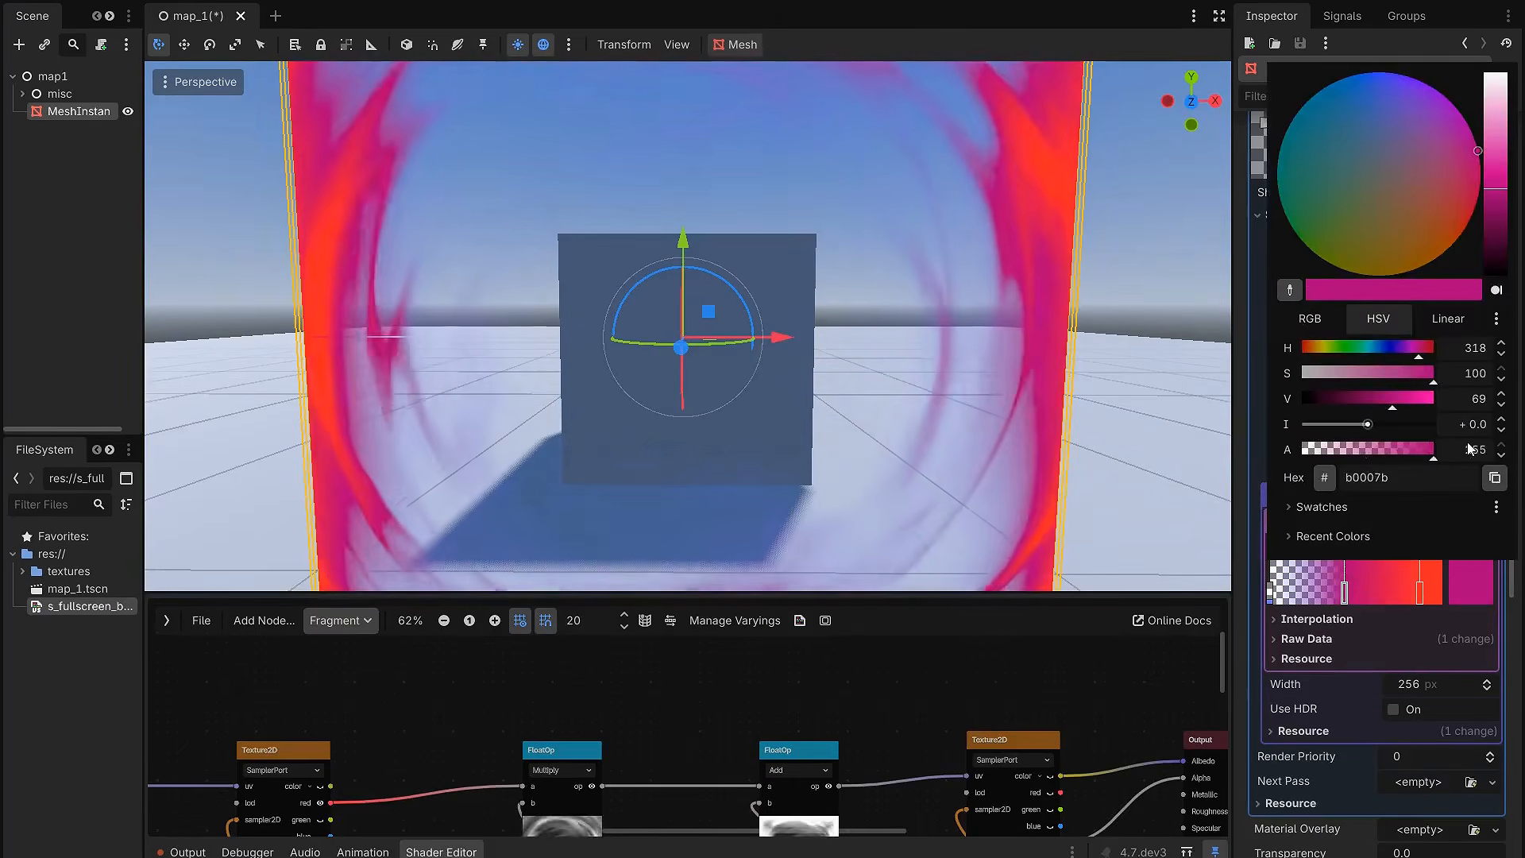
{"action": "left_click_drag", "start_coordinate": [1411, 265], "coordinate": [1288, 95]}
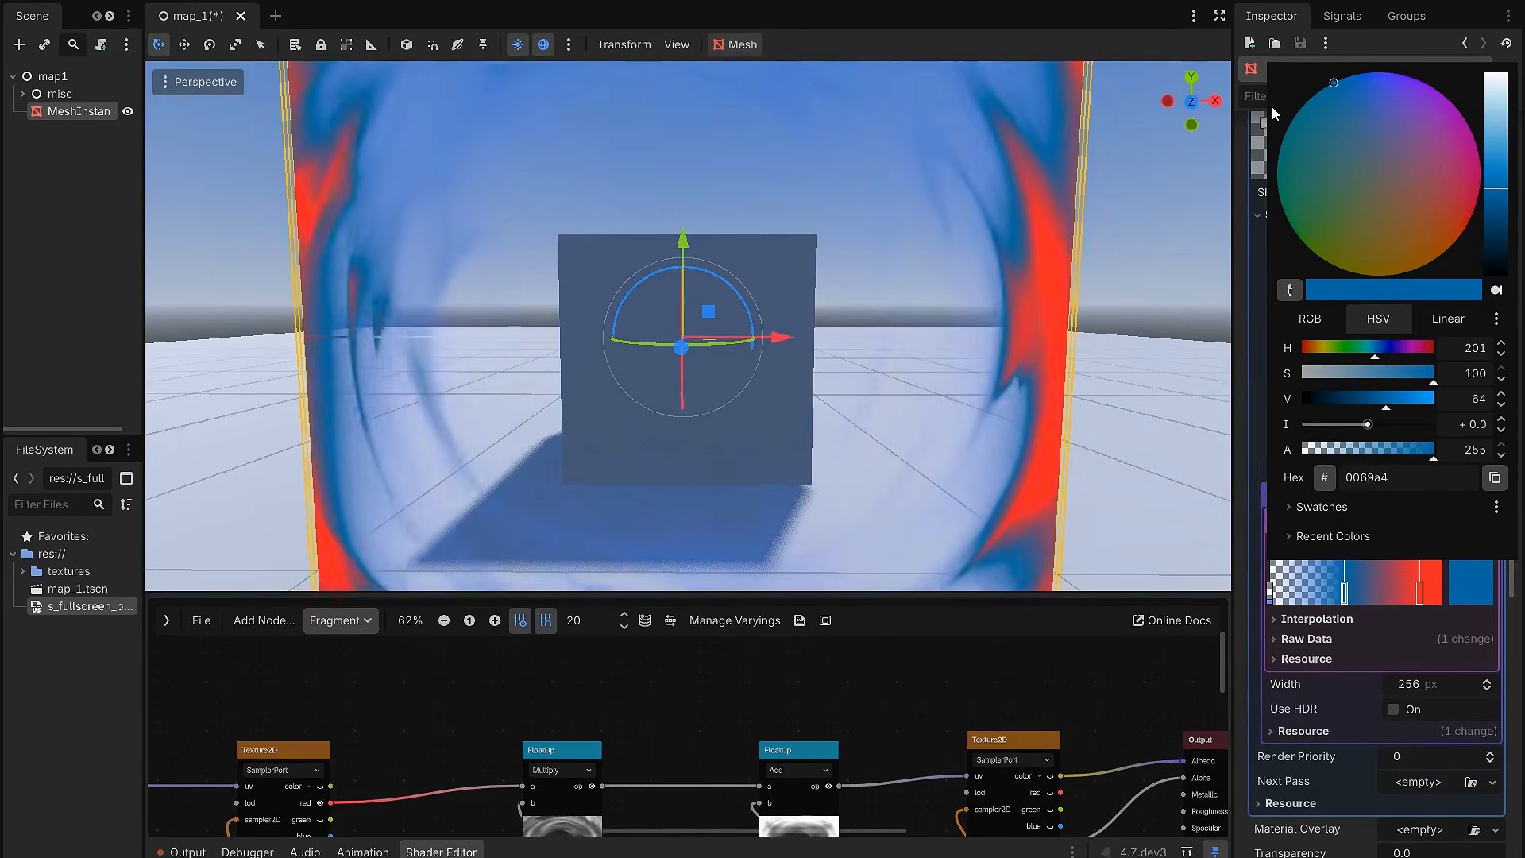
{"action": "left_click", "coordinate": [956, 355]}
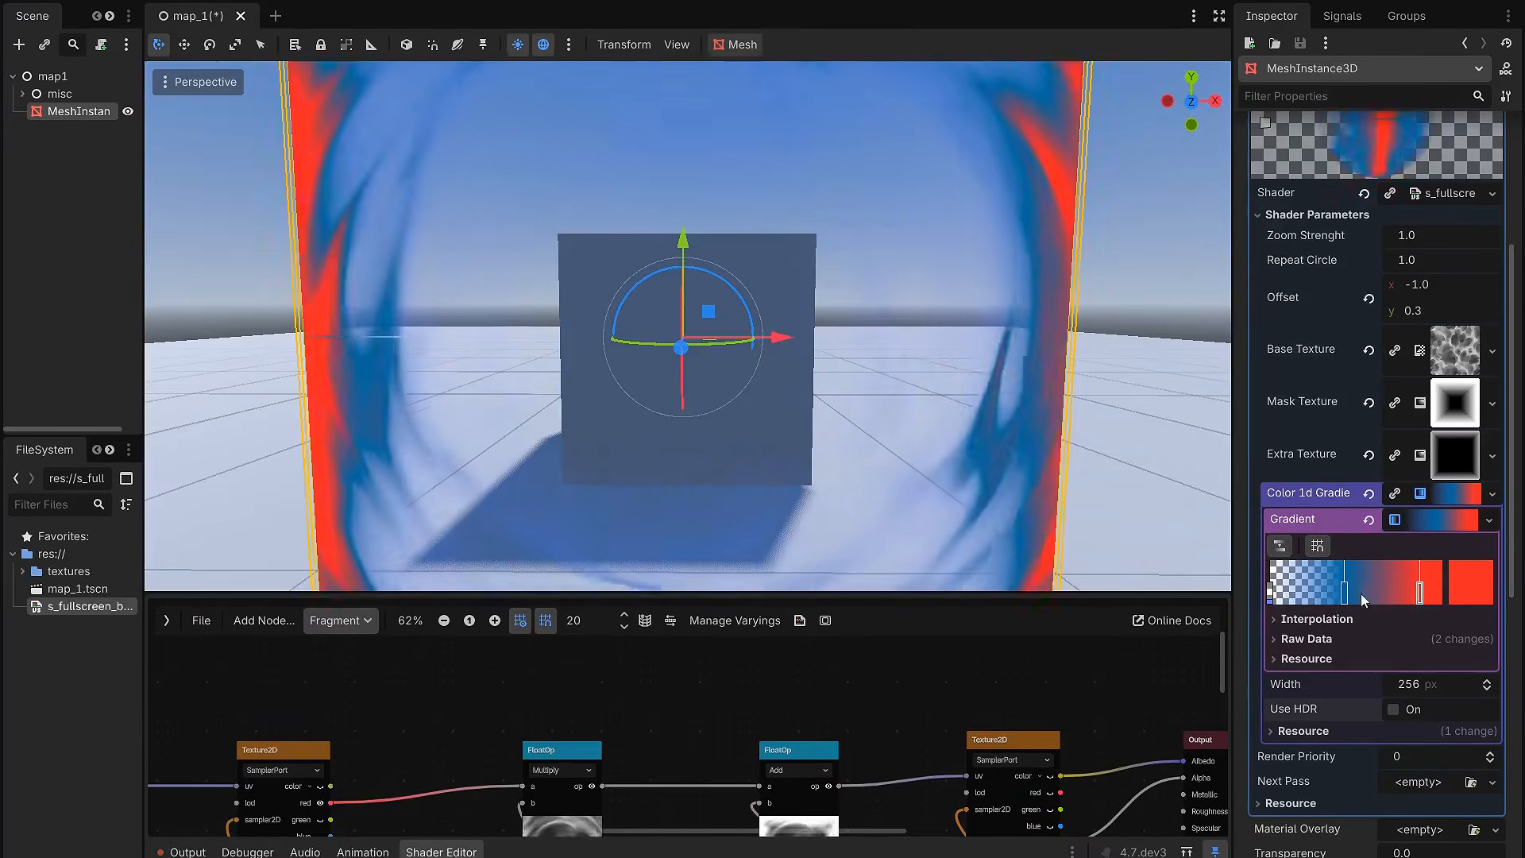
Step: Remove the blue middle stop and recolour the red stop bright green with hue 104 and a raised intensity
{"action": "right_click", "coordinate": [1348, 593]}
{"action": "left_click_drag", "start_coordinate": [1422, 596], "coordinate": [1410, 595]}
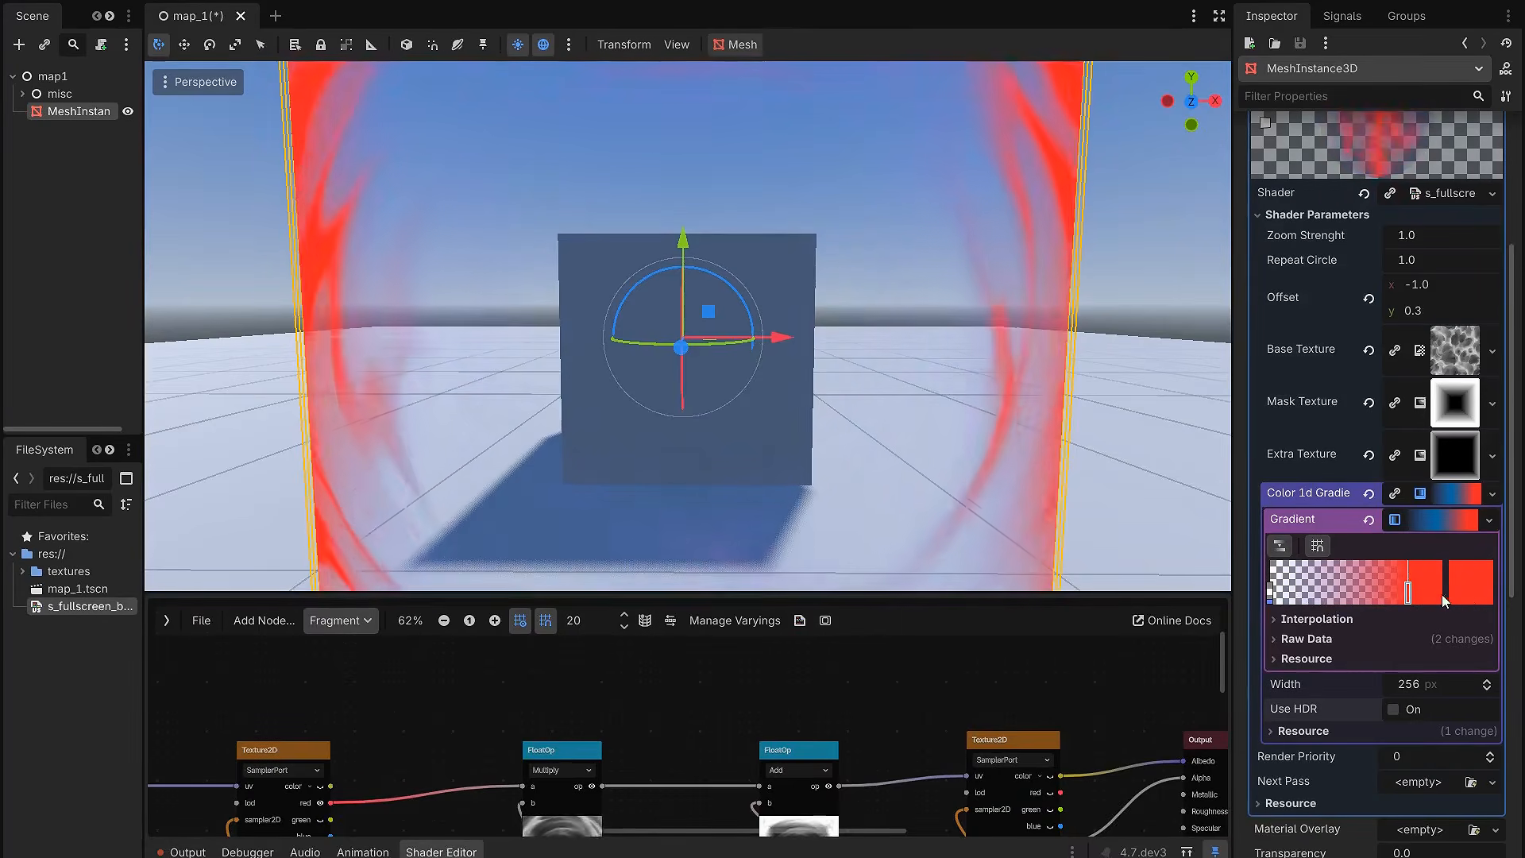
{"action": "left_click", "coordinate": [1473, 595]}
{"action": "left_click_drag", "start_coordinate": [1338, 352], "coordinate": [1352, 357]}
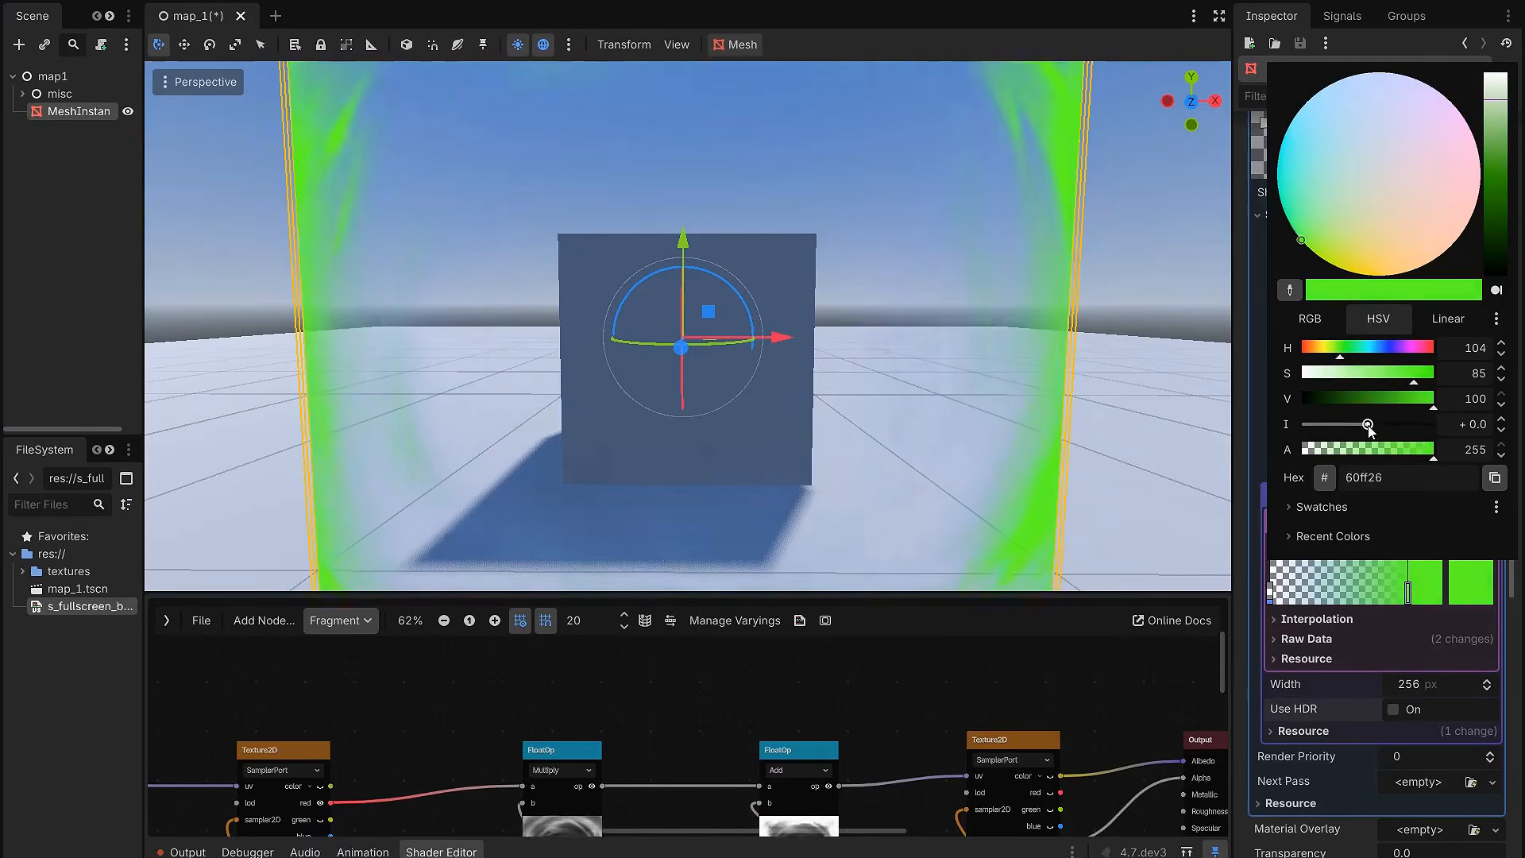
{"action": "left_click_drag", "start_coordinate": [1371, 427], "coordinate": [1388, 426]}
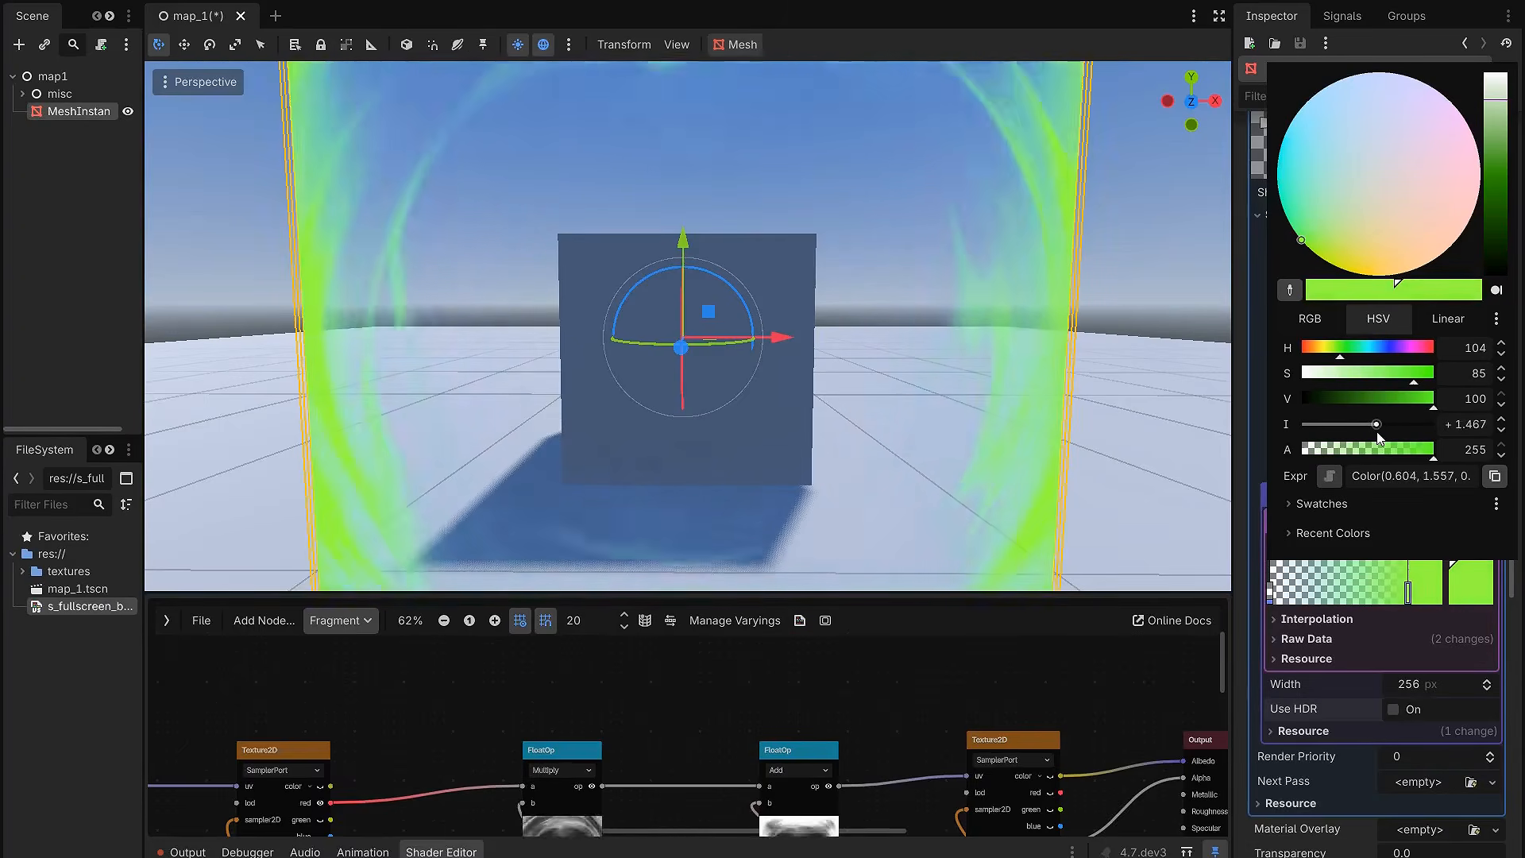
Step: Turn on Use HDR for the gradient texture and add further green stops, from dark to bright, along the colour gradient
{"action": "left_click", "coordinate": [1400, 711]}
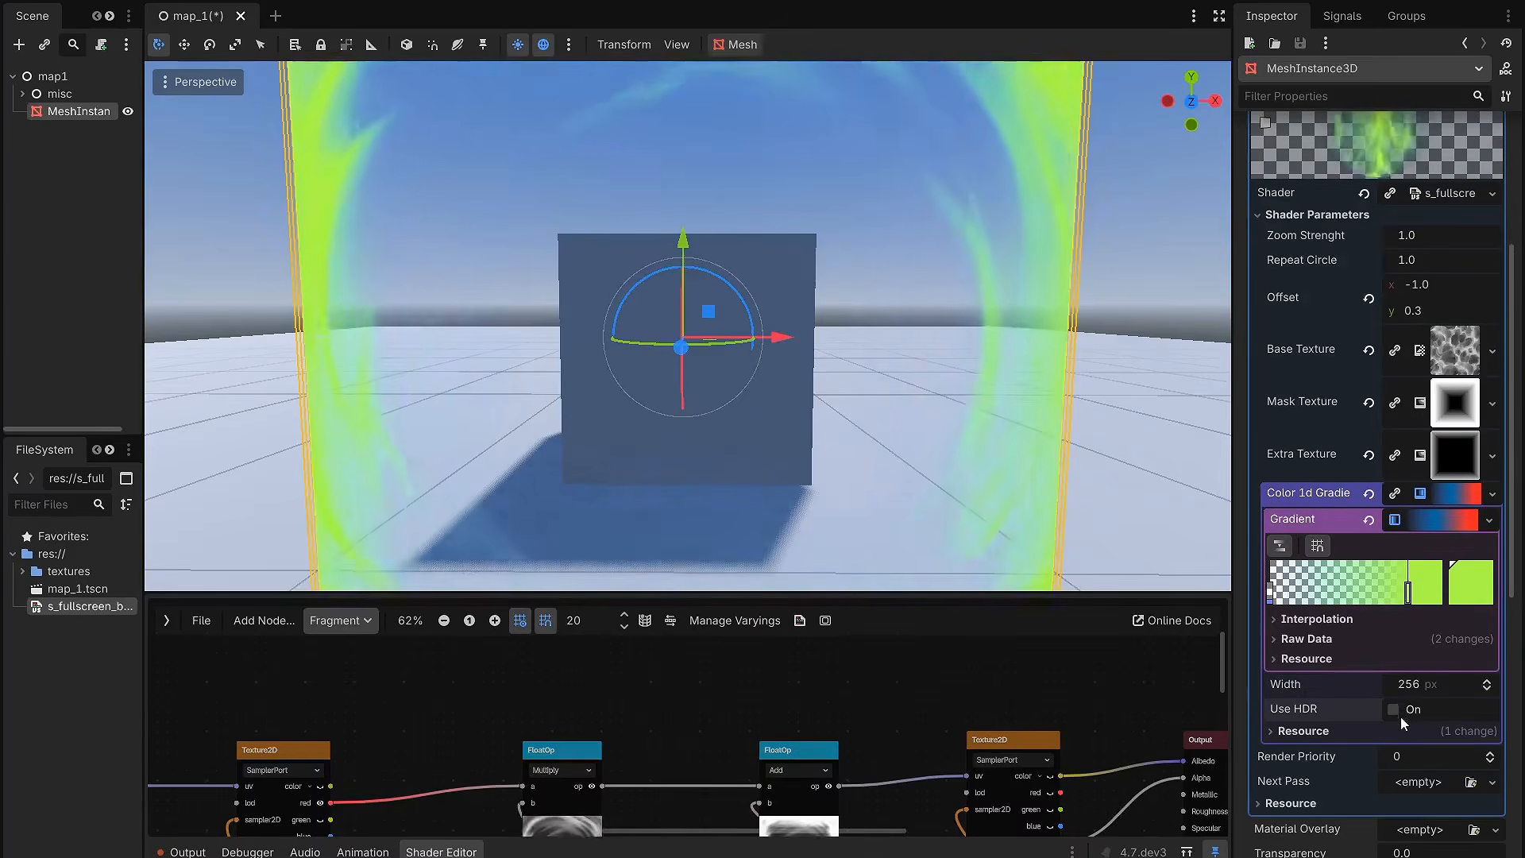
{"action": "left_click", "coordinate": [1460, 593]}
{"action": "mouse_move", "coordinate": [1382, 426]}
{"action": "left_mouse_down"}
{"action": "mouse_move", "coordinate": [1433, 427]}
{"action": "mouse_move", "coordinate": [1385, 429]}
{"action": "left_mouse_up"}
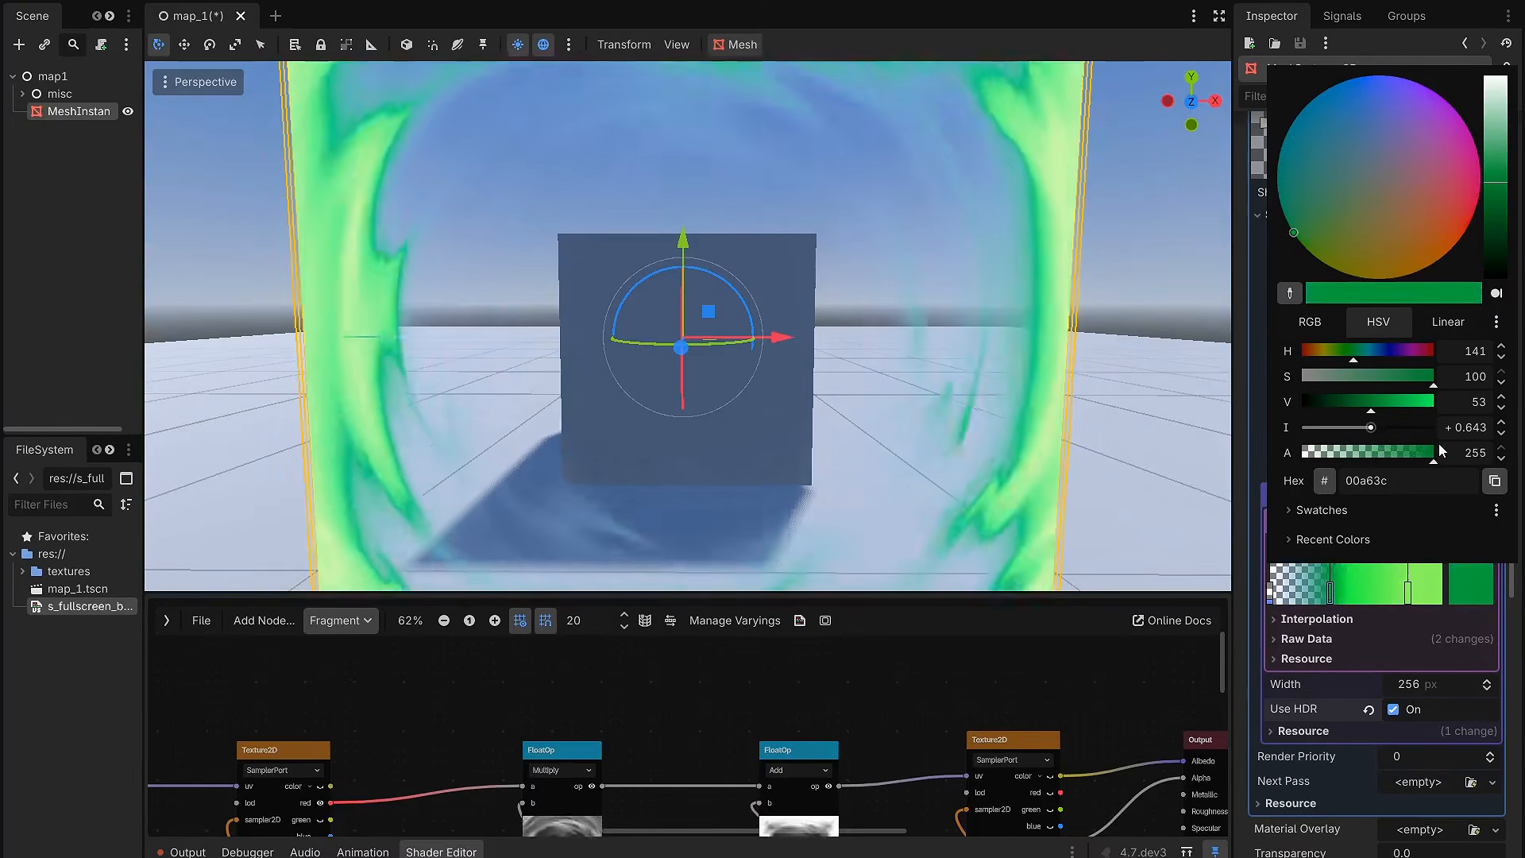
{"action": "left_click", "coordinate": [1402, 674]}
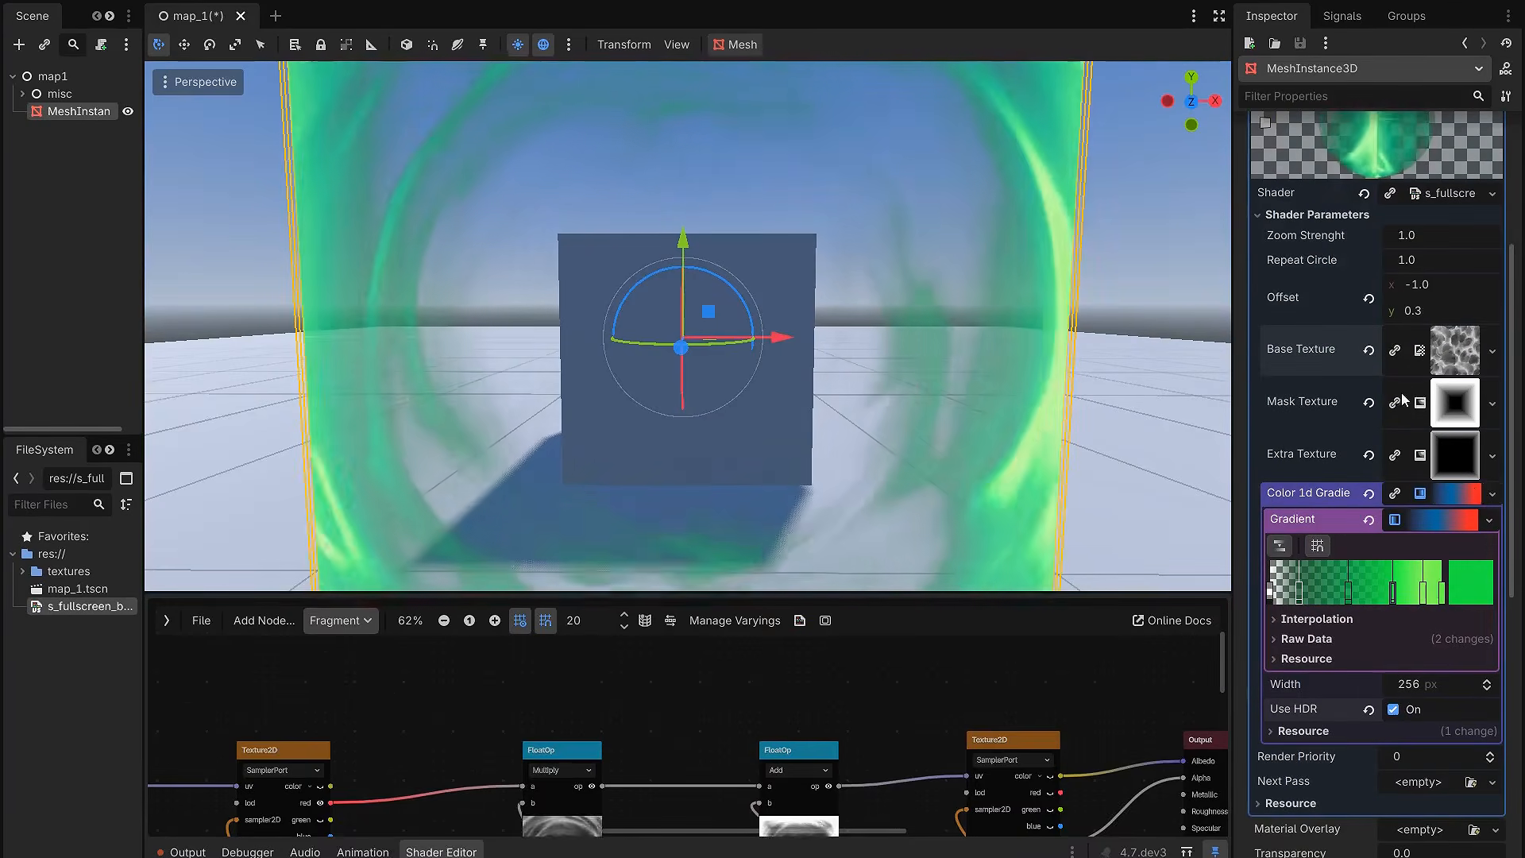
Step: Clear the Base Texture shader parameter and load T_Noise_Wf4.png in its place
{"action": "left_click", "coordinate": [1370, 354]}
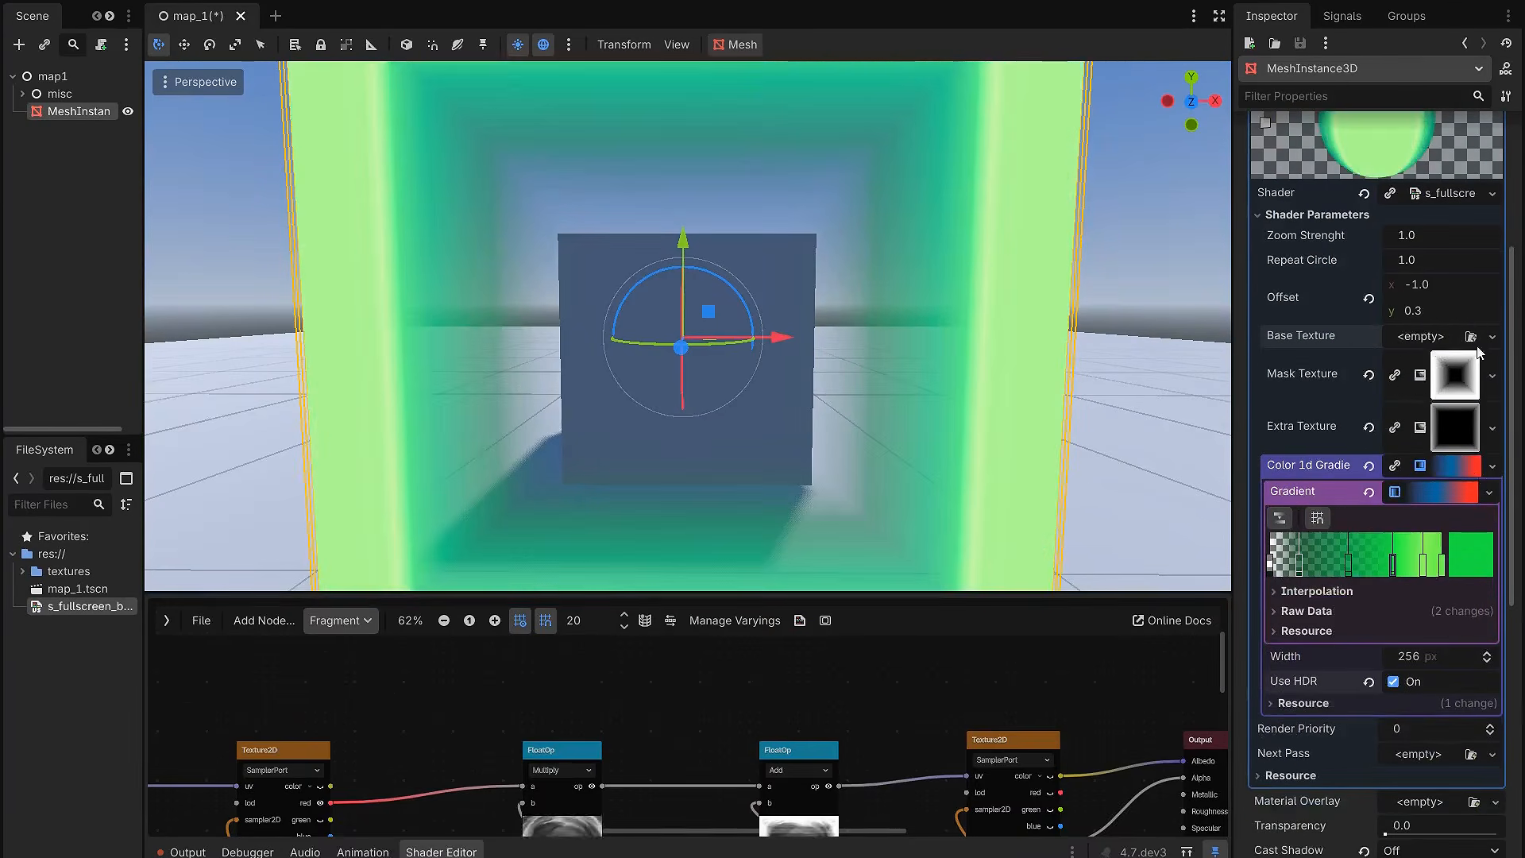
{"action": "left_click", "coordinate": [1470, 337]}
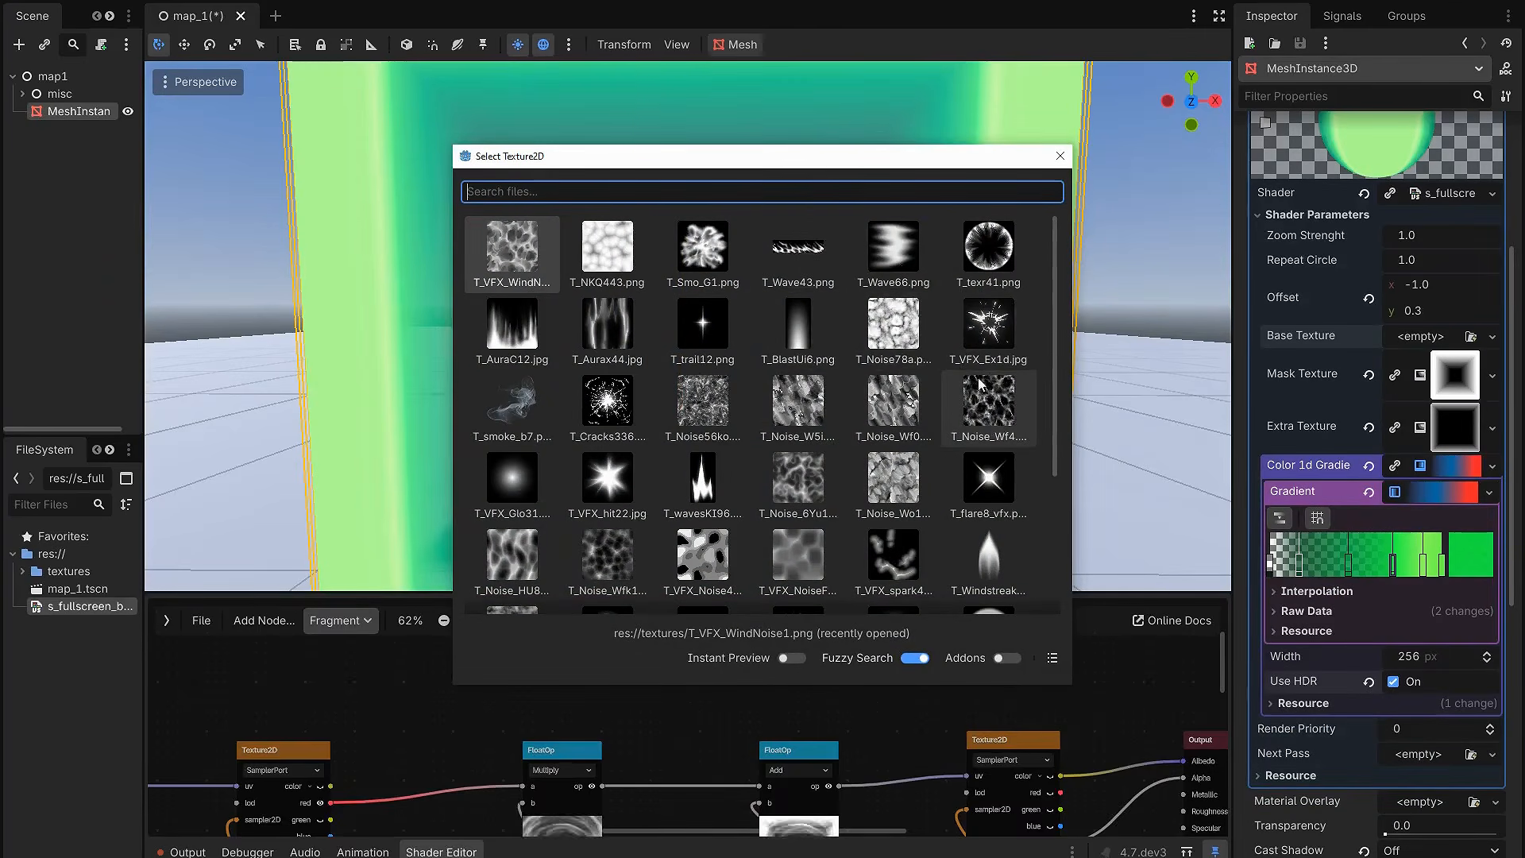
{"action": "left_click", "coordinate": [989, 421]}
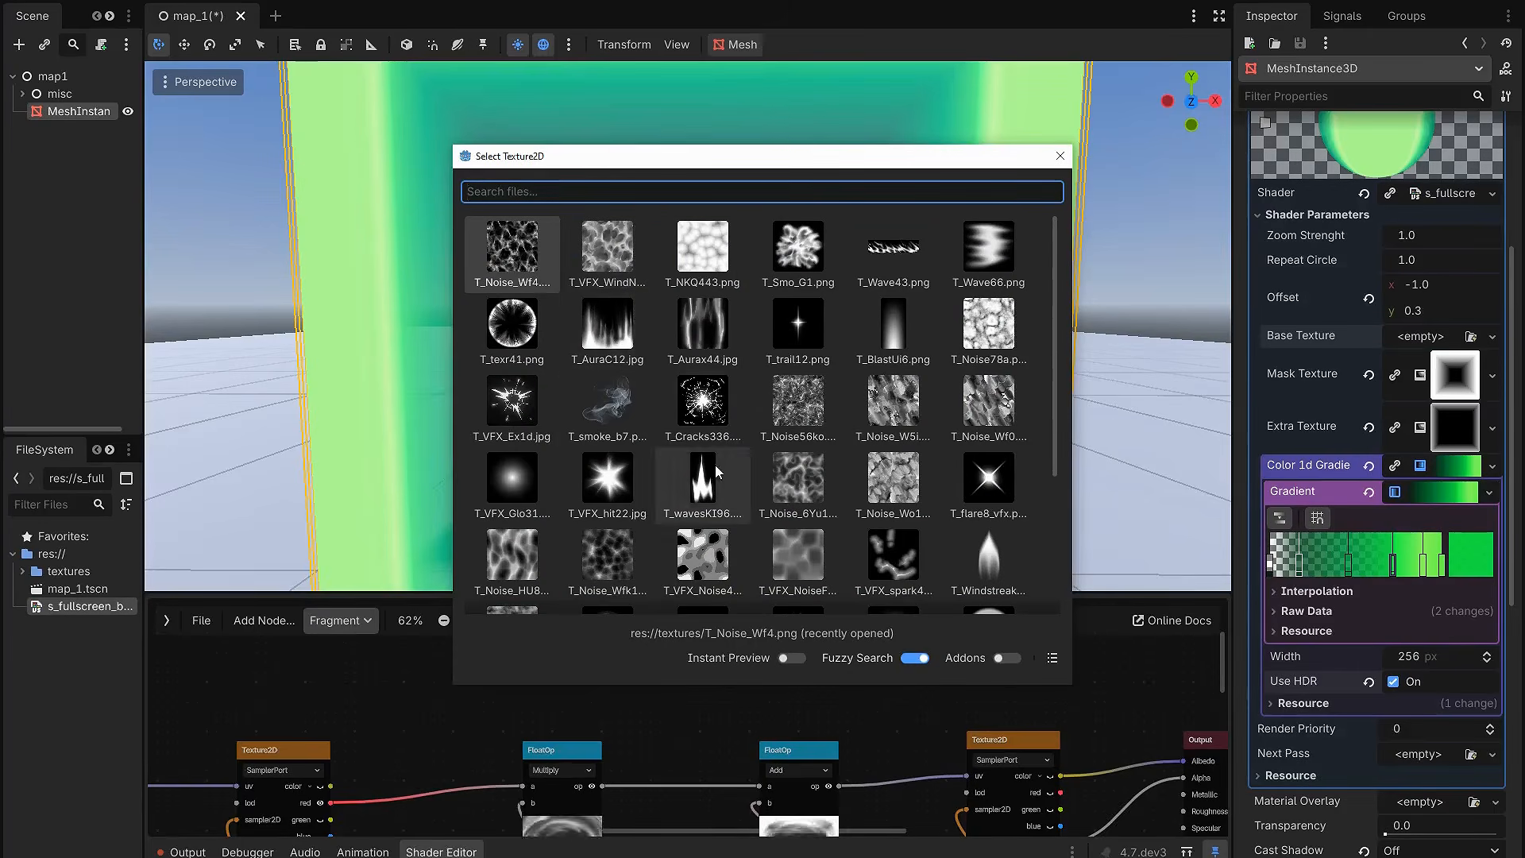
{"action": "left_click", "coordinate": [525, 271]}
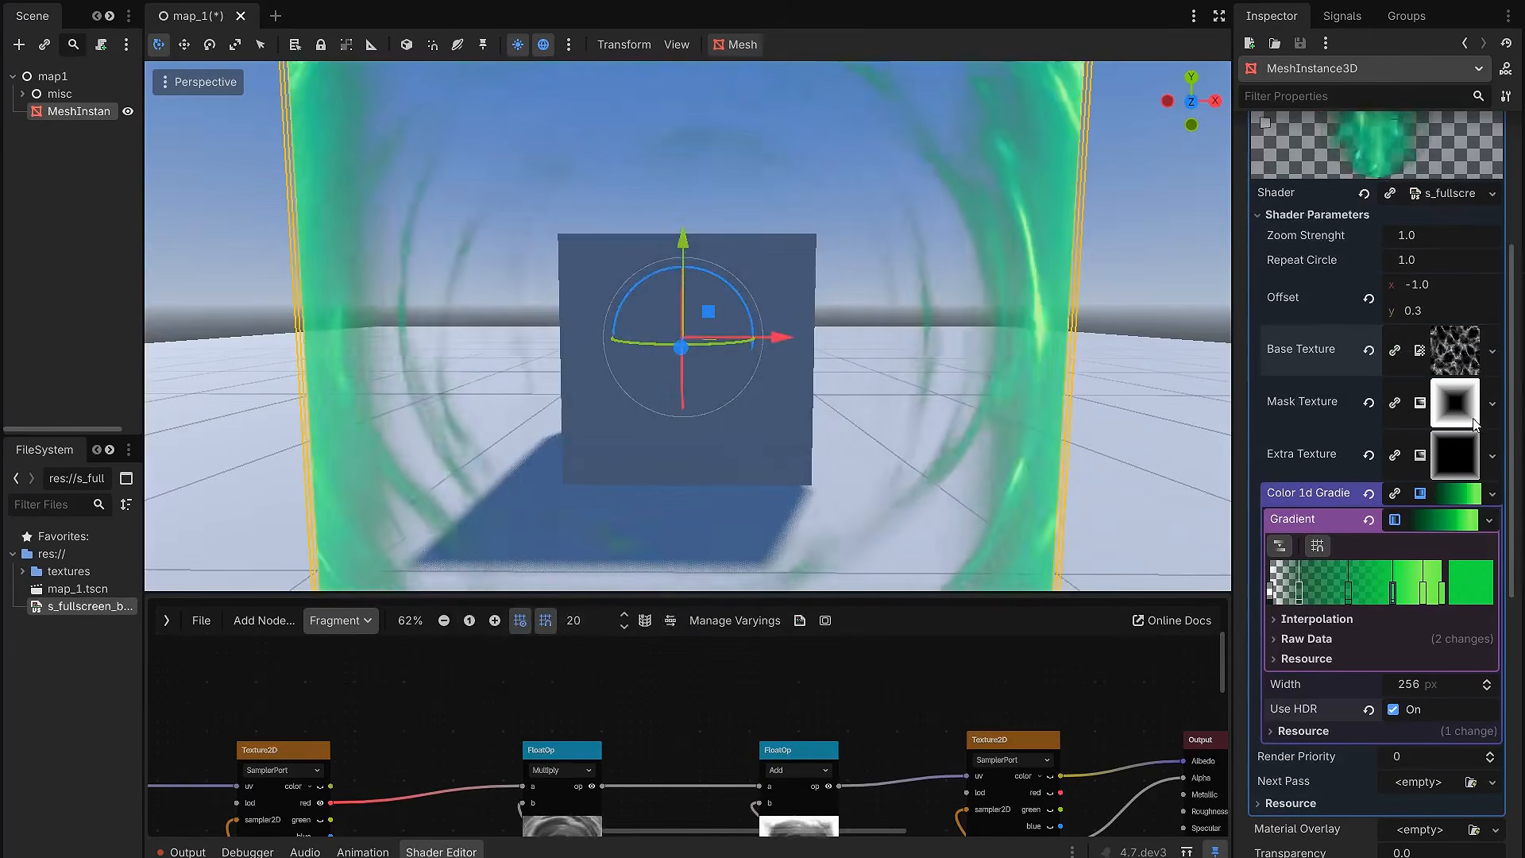
Step: Set the shader parameters to Offset x 0.2 and y 0.02, Zoom Strenght 0.5 and Repeat Circle 3.0
{"action": "left_click", "coordinate": [1454, 286]}
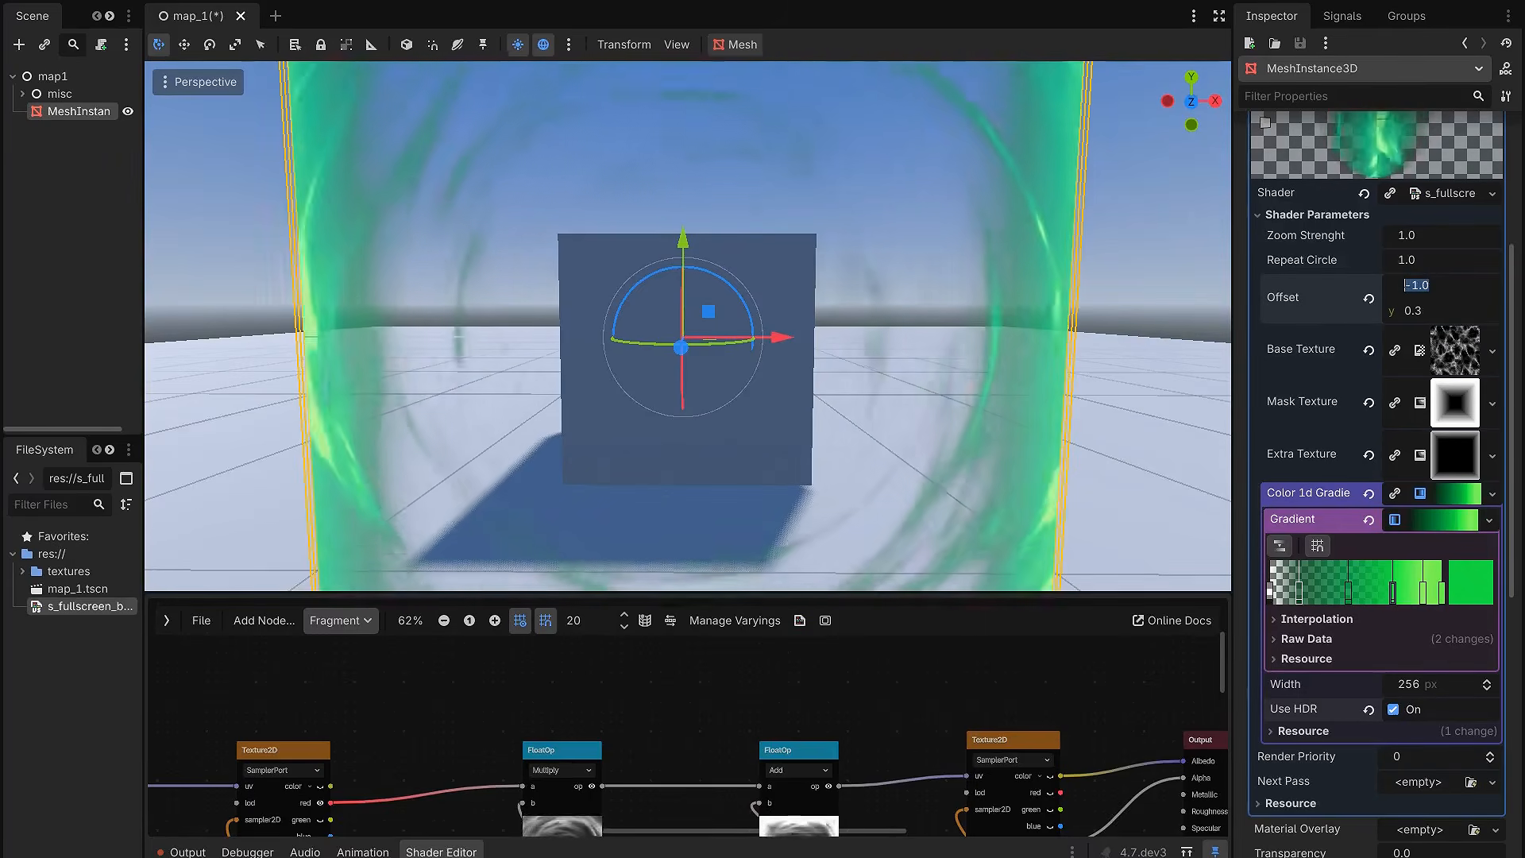
{"action": "left_click", "coordinate": [1448, 305]}
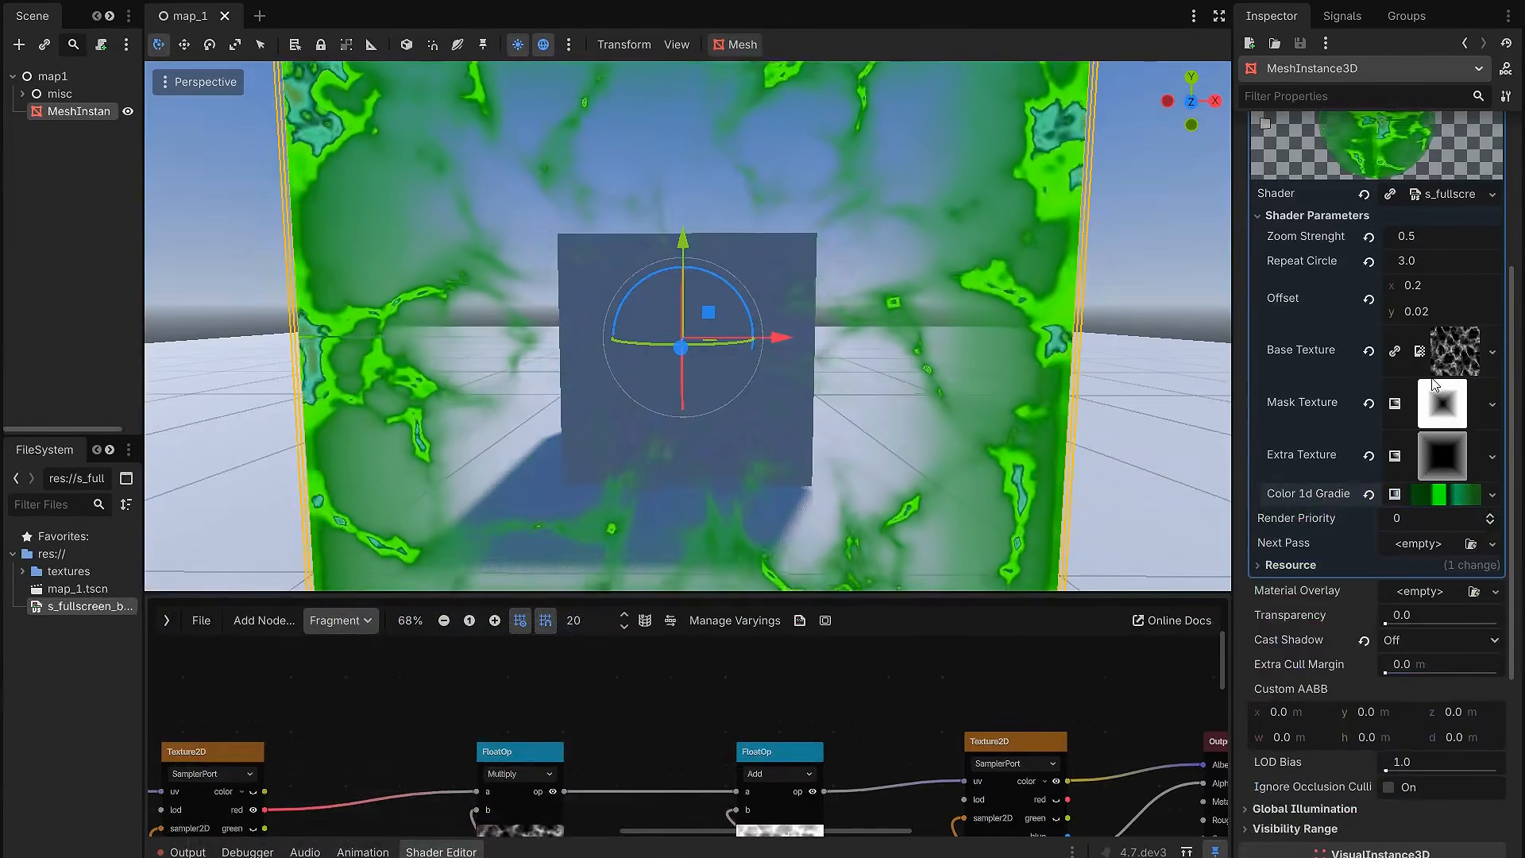
{"action": "scroll", "coordinate": [1428, 435], "scroll_direction": "up", "scroll_amount": 2}
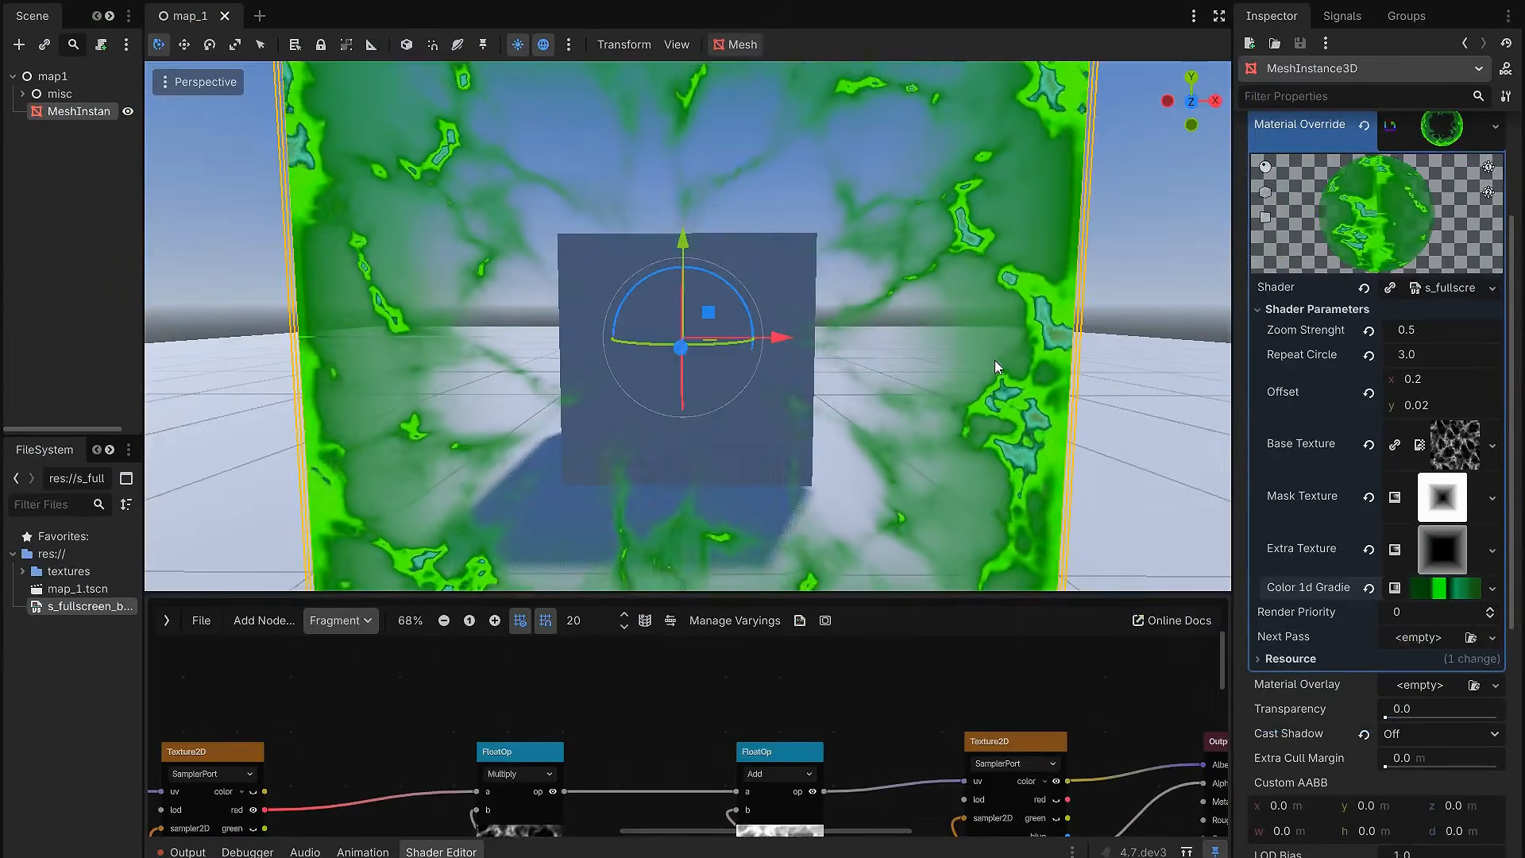
{"action": "scroll", "coordinate": [909, 373], "scroll_direction": "down", "scroll_amount": 3}
Step: Hide the side docks and enlarge the shader graph area to reach the UV nodes at the start of the graph
{"action": "key", "text": "ctrl+shift+F11"}
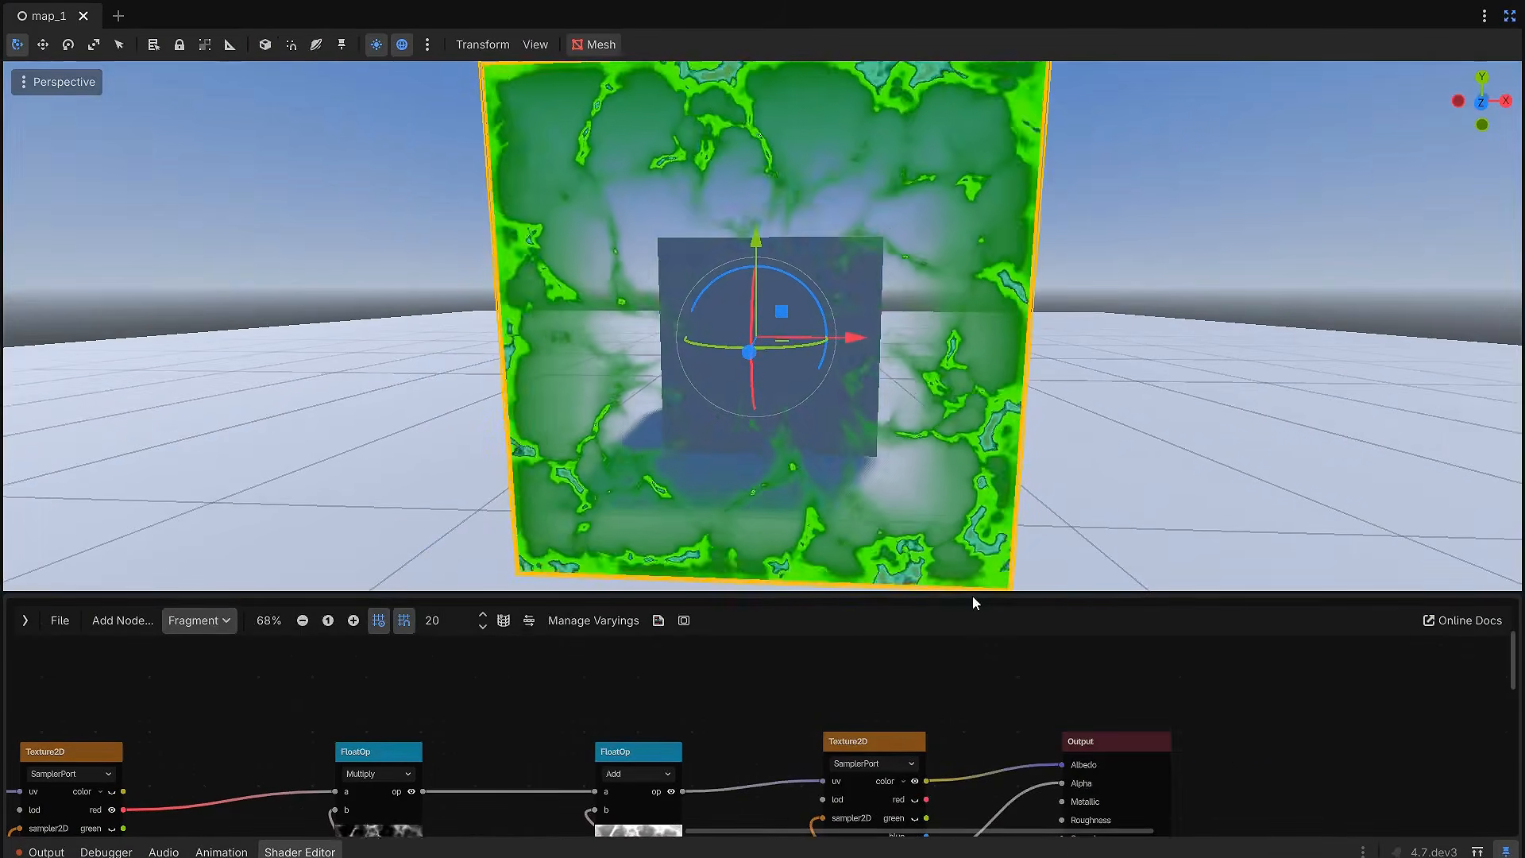
{"action": "left_click_drag", "start_coordinate": [972, 596], "coordinate": [914, 359]}
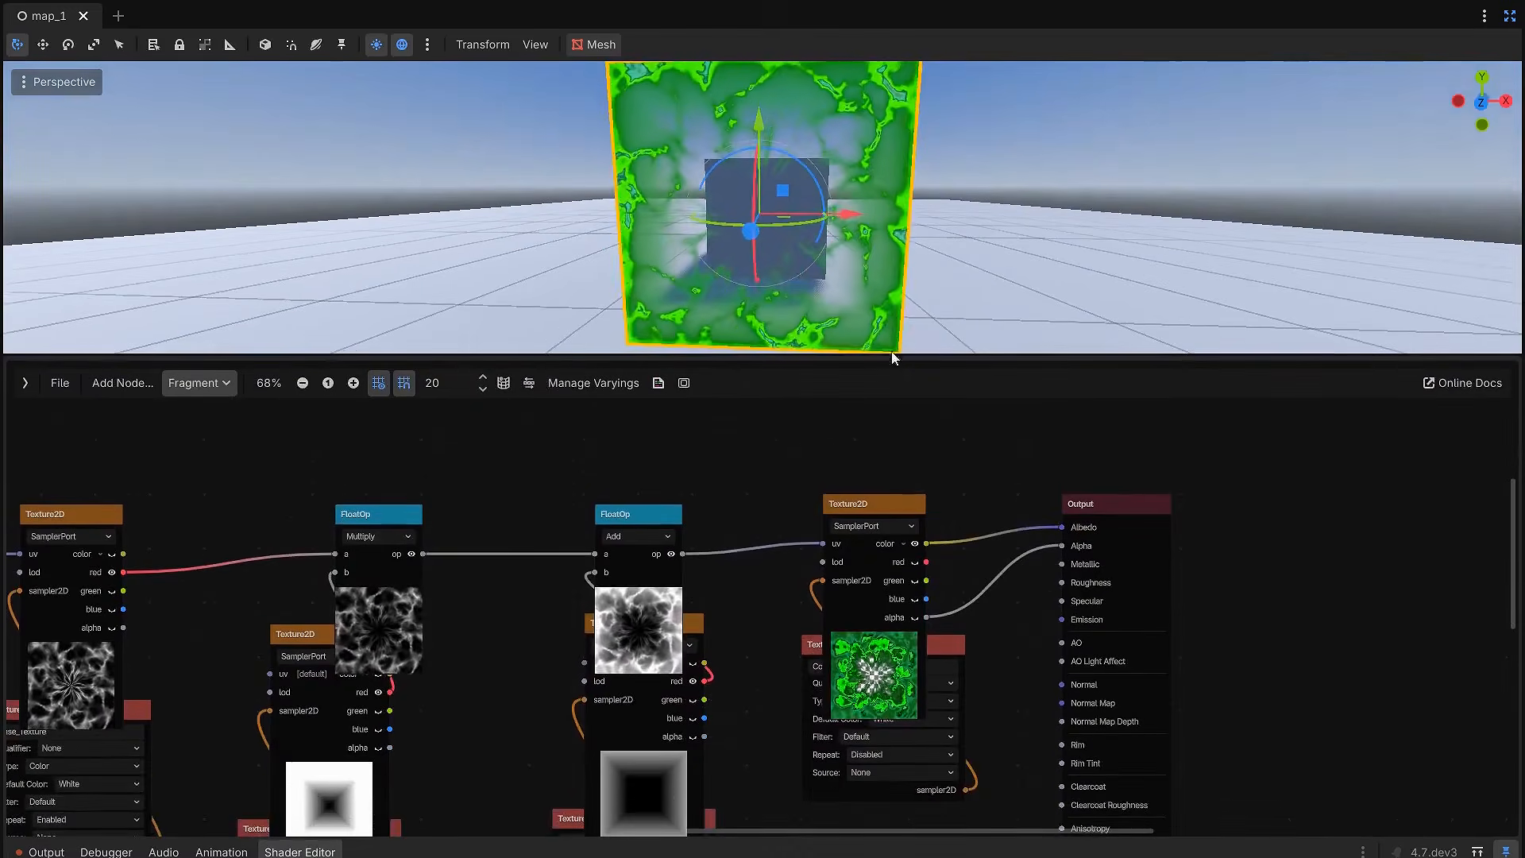
{"action": "scroll", "coordinate": [838, 429], "scroll_direction": "down", "scroll_amount": 3}
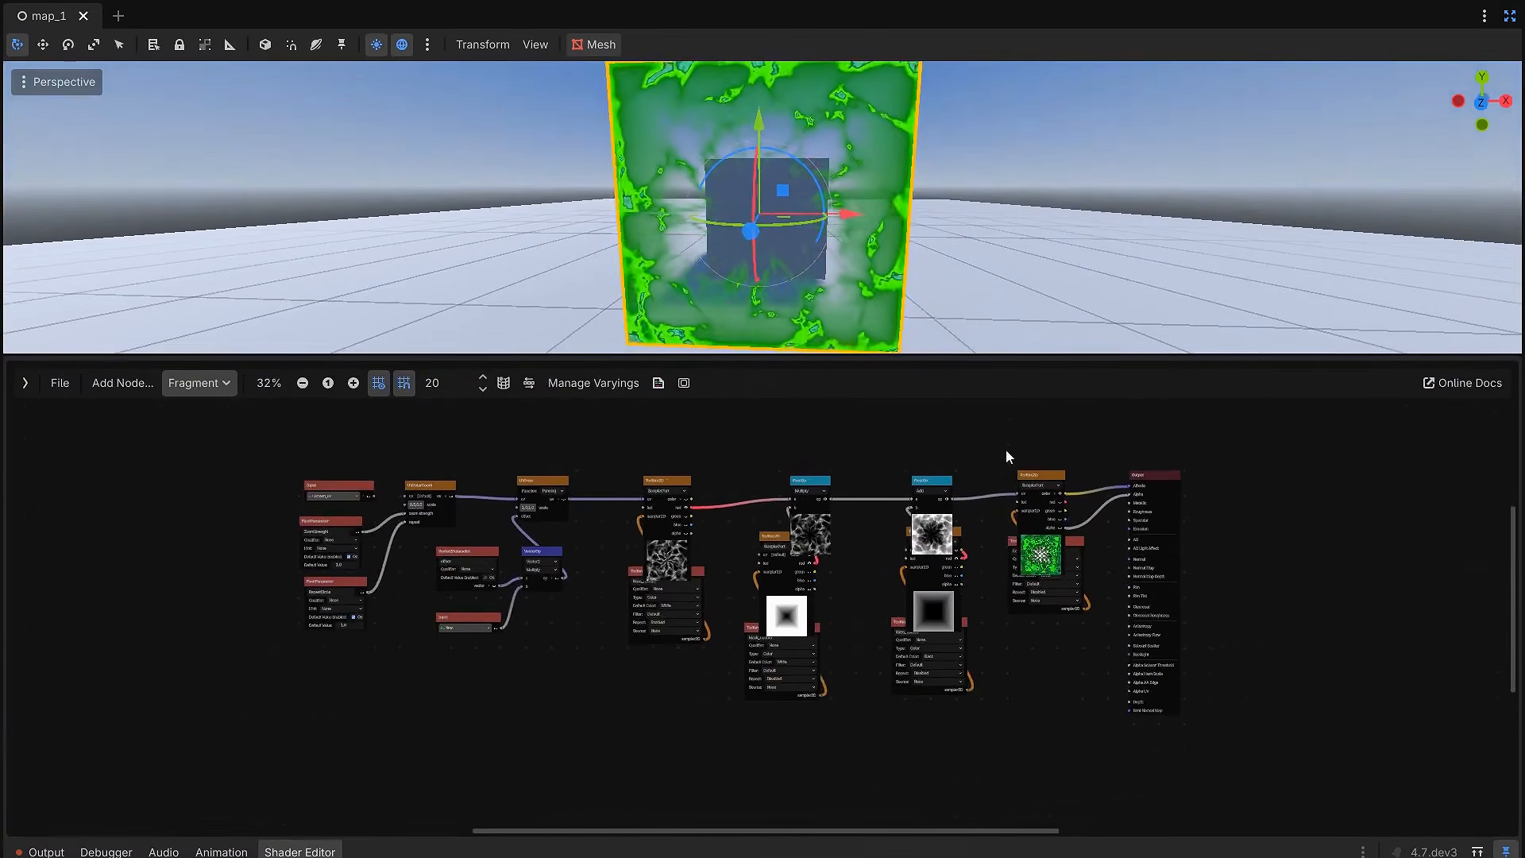
{"action": "middle_click_drag", "start_coordinate": [271, 474], "coordinate": [645, 491]}
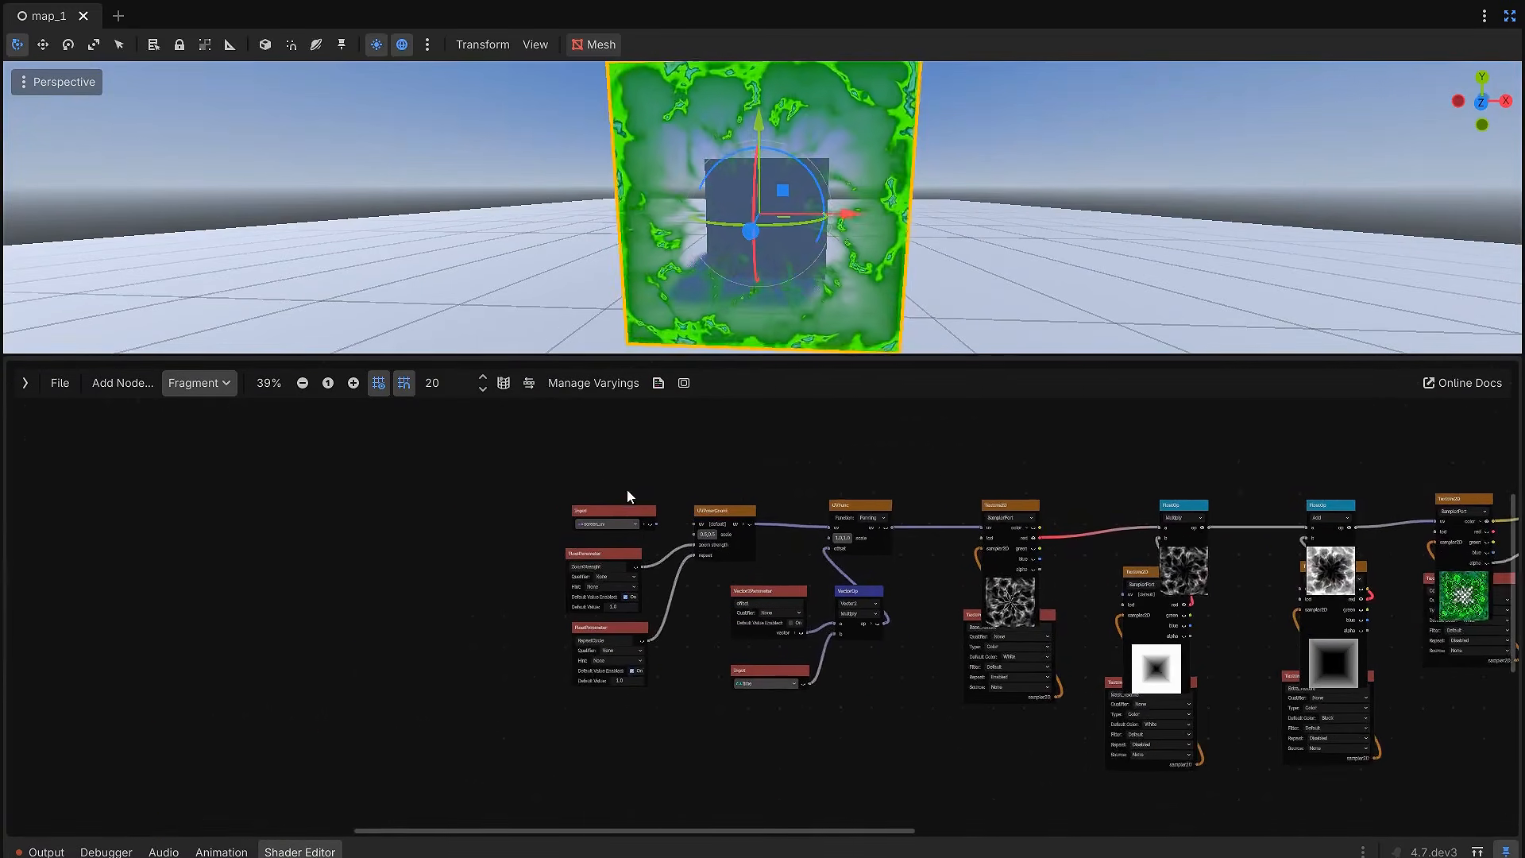
Step: Connect the screen_uv Input node to the uv port of the UVPolarCoord node
{"action": "scroll", "coordinate": [645, 493], "scroll_direction": "up", "scroll_amount": 4}
{"action": "mouse_move", "coordinate": [599, 530]}
{"action": "left_mouse_down"}
{"action": "mouse_move", "coordinate": [546, 518]}
{"action": "mouse_move", "coordinate": [573, 518]}
{"action": "left_mouse_up"}
{"action": "middle_click_drag", "start_coordinate": [969, 257], "coordinate": [932, 240]}
{"action": "scroll", "coordinate": [933, 234], "scroll_direction": "up", "scroll_amount": 2}
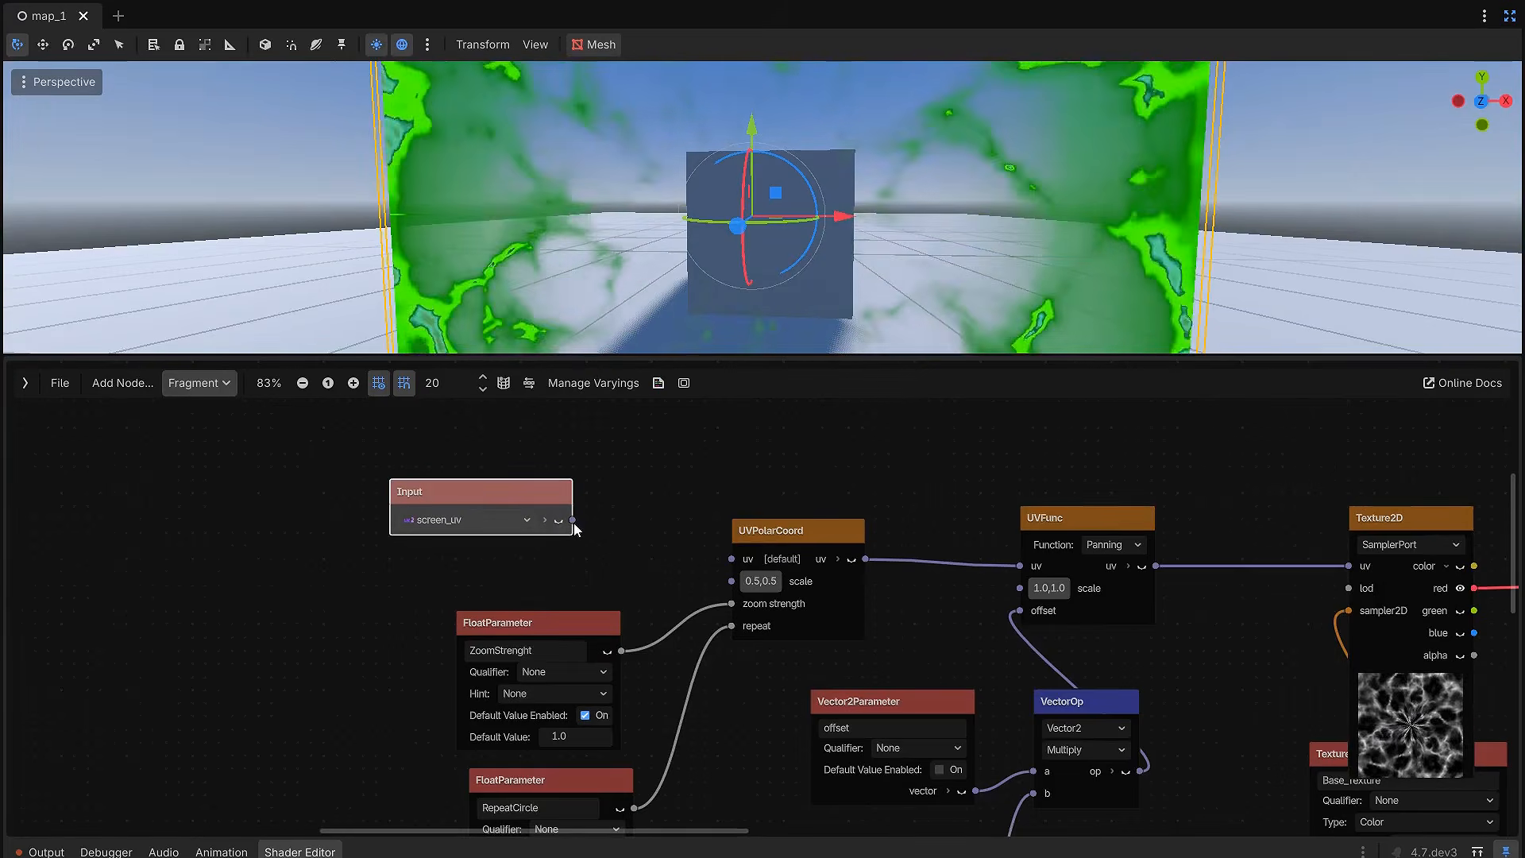
{"action": "left_click_drag", "start_coordinate": [725, 562], "coordinate": [733, 566]}
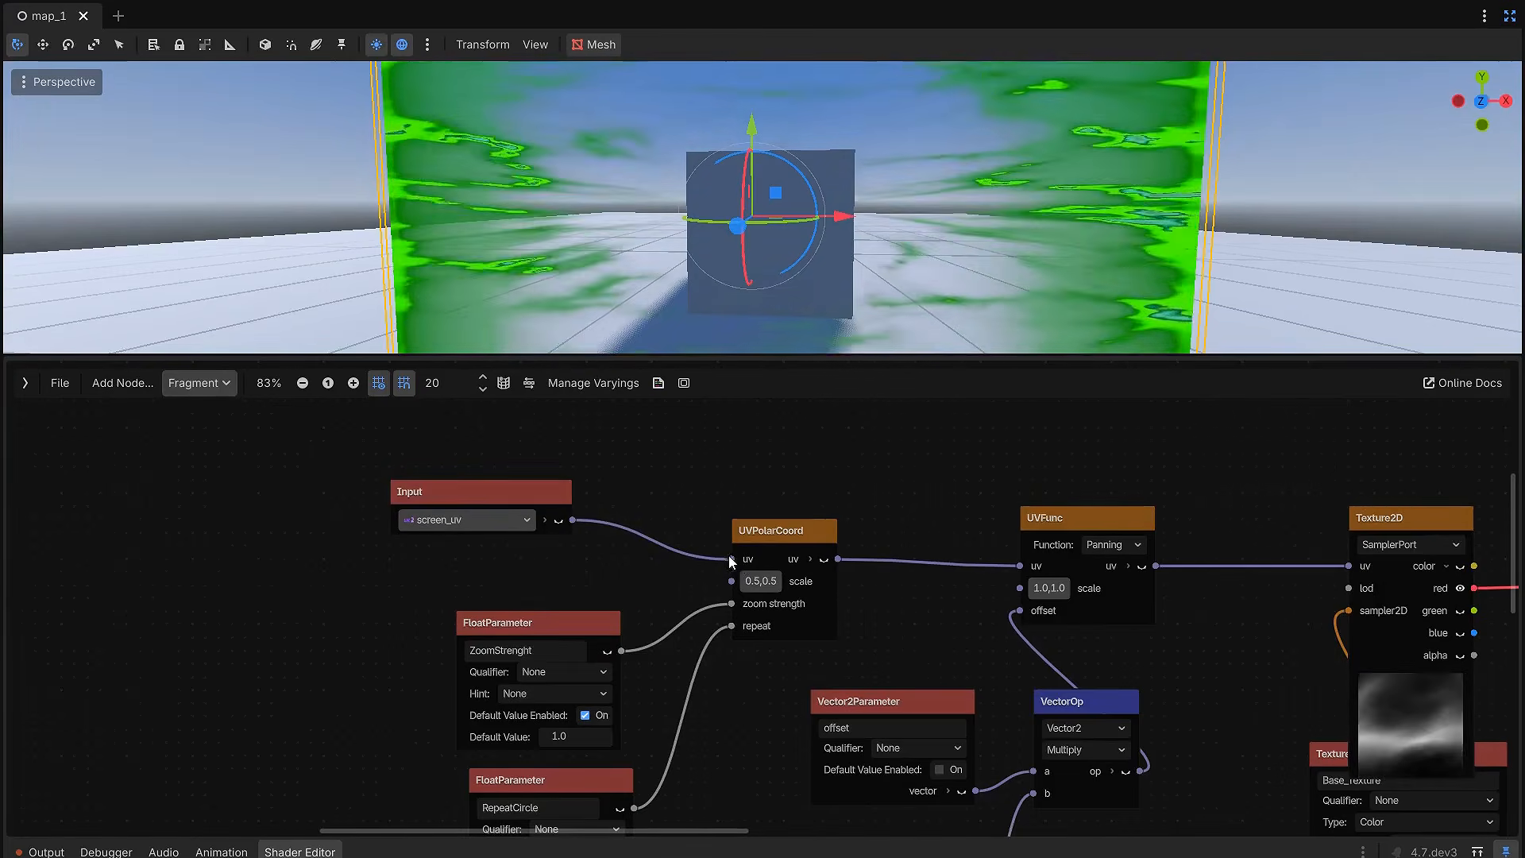
Step: Move the Mask_Texture sampler nodes down and feed the mask's Texture2D uv from another screen_uv Input node
{"action": "scroll", "coordinate": [567, 524], "scroll_direction": "down", "scroll_amount": 5}
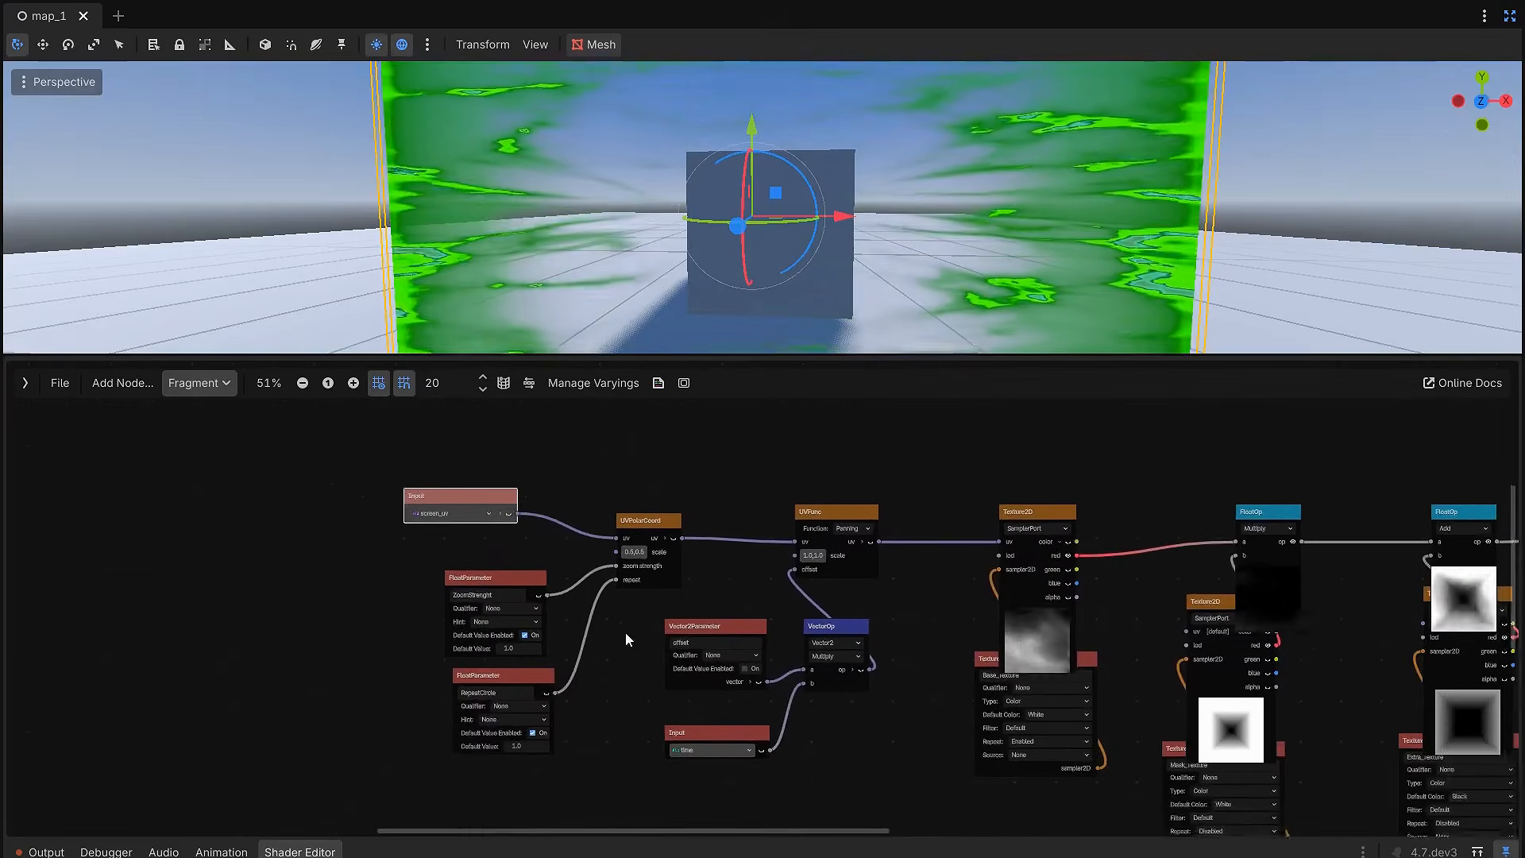
{"action": "middle_click_drag", "start_coordinate": [845, 726], "coordinate": [572, 645]}
{"action": "scroll", "coordinate": [688, 483], "scroll_direction": "up", "scroll_amount": 4}
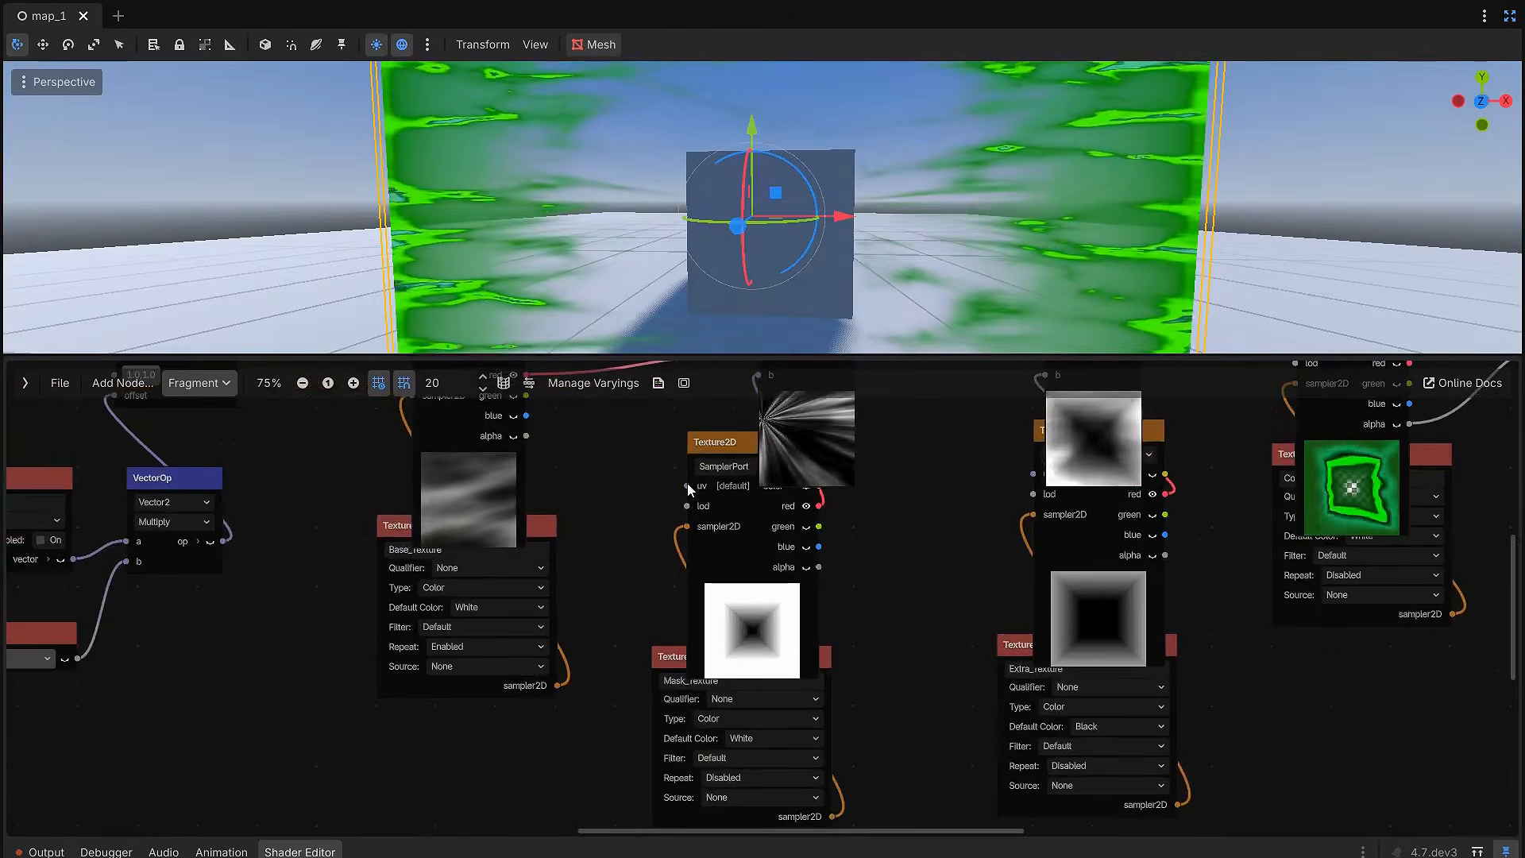
{"action": "left_click_drag", "start_coordinate": [888, 719], "coordinate": [737, 575]}
{"action": "left_click_drag", "start_coordinate": [727, 510], "coordinate": [799, 701]}
{"action": "left_click", "coordinate": [713, 671]}
{"action": "middle_click_drag", "start_coordinate": [704, 743], "coordinate": [741, 664]}
{"action": "scroll", "coordinate": [741, 665], "scroll_direction": "up", "scroll_amount": 4}
{"action": "right_click", "coordinate": [635, 684]}
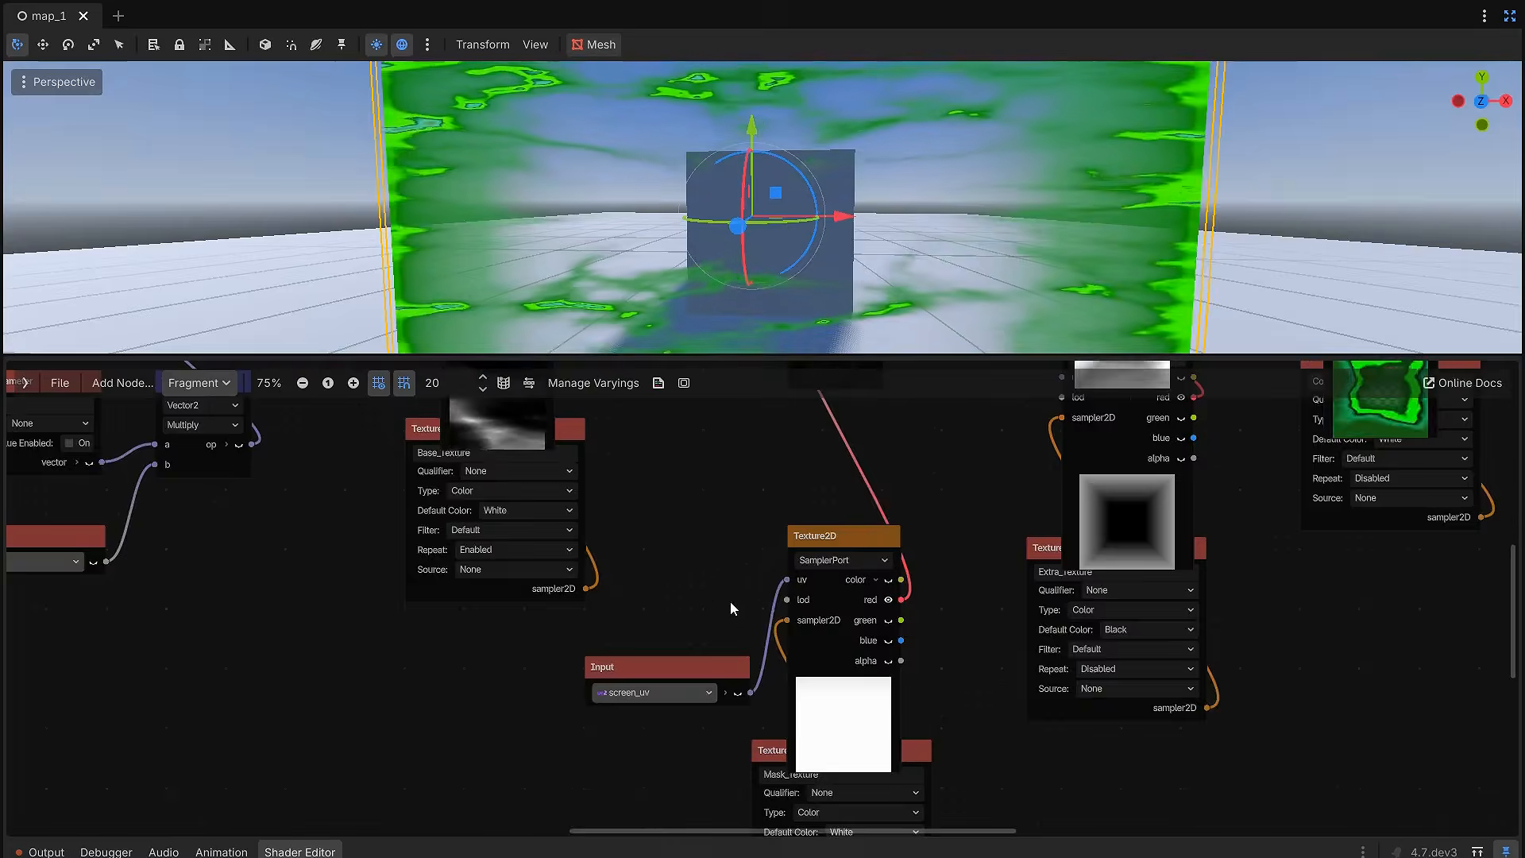
Step: Duplicate the screen_uv Input node for the Extra_Texture sampler and connect it to that Texture2D's uv
{"action": "scroll", "coordinate": [732, 604], "scroll_direction": "down", "scroll_amount": 6}
{"action": "middle_click_drag", "start_coordinate": [884, 550], "coordinate": [832, 614]}
{"action": "scroll", "coordinate": [832, 615], "scroll_direction": "up", "scroll_amount": 1}
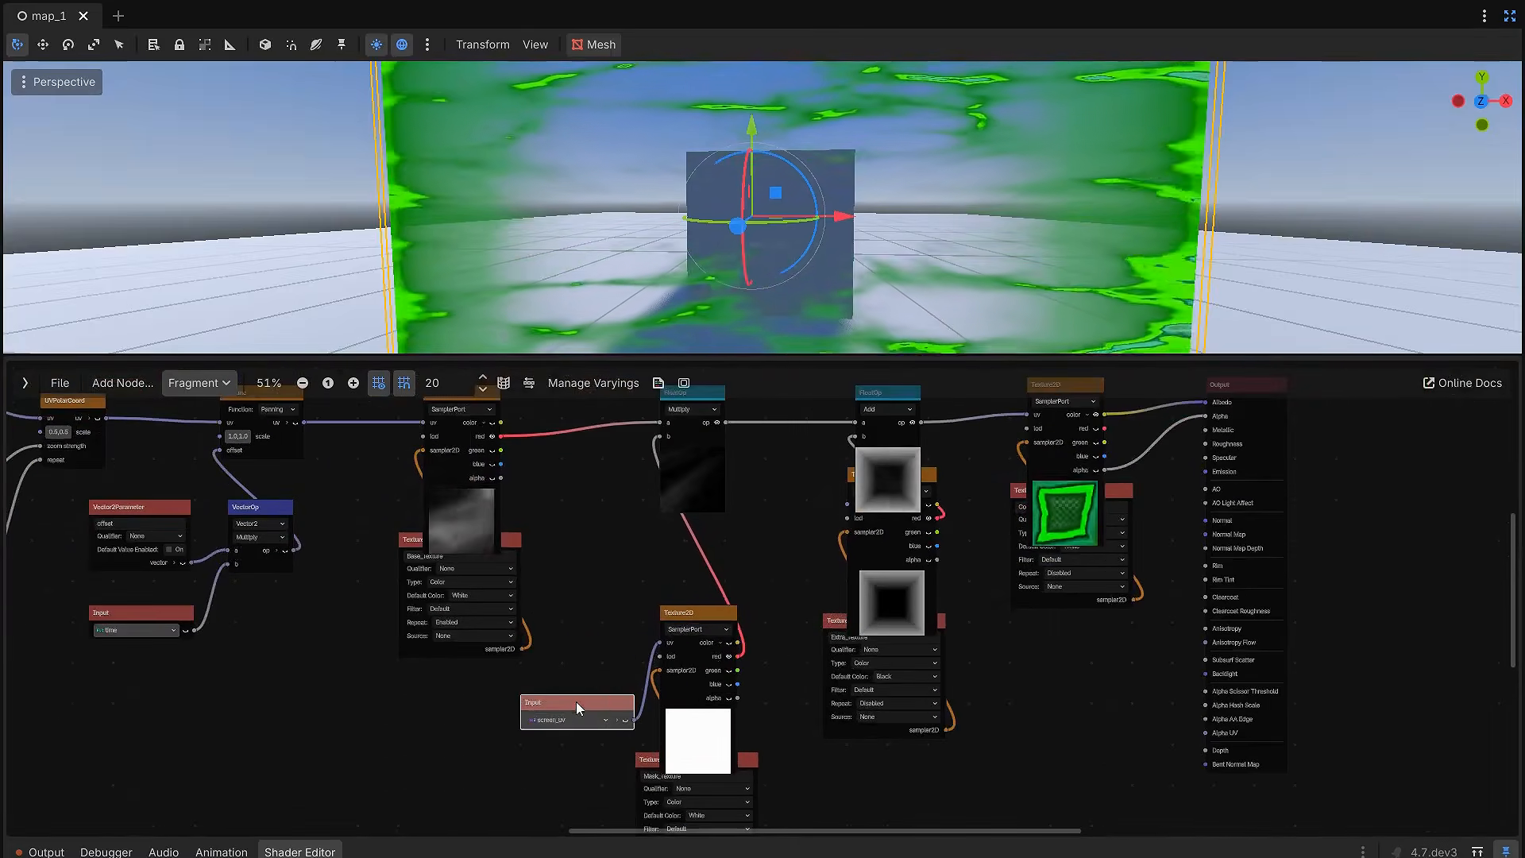
{"action": "mouse_move", "coordinate": [596, 701]}
{"action": "left_mouse_down"}
{"action": "mouse_move", "coordinate": [616, 719]}
{"action": "mouse_move", "coordinate": [607, 709]}
{"action": "left_mouse_up"}
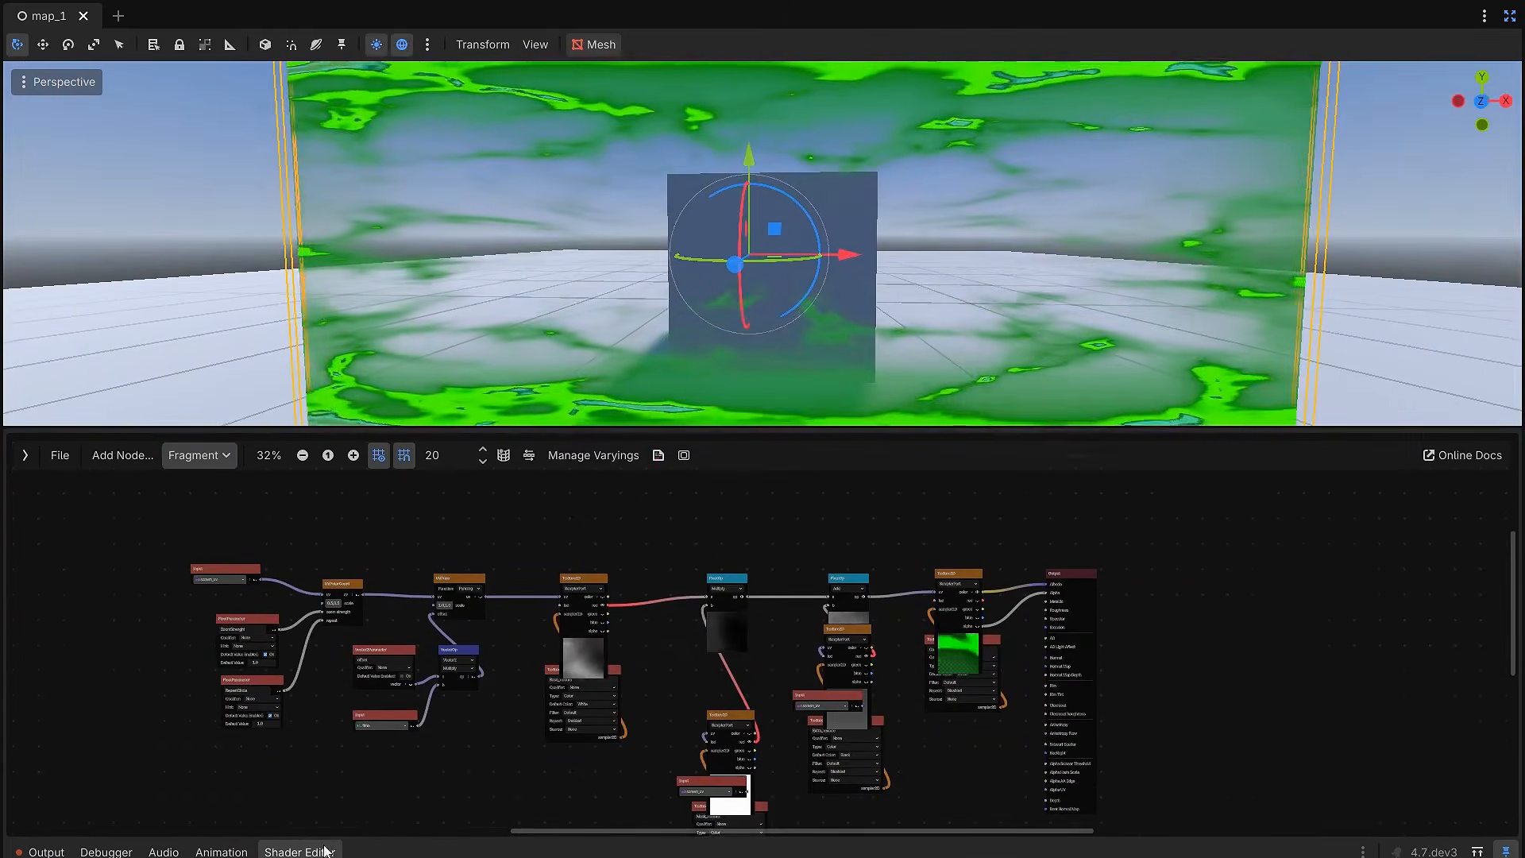
Step: Collapse the shader editor to view the screen-space effect, restore the side docks, and widen the Scene dock
{"action": "left_click", "coordinate": [325, 852]}
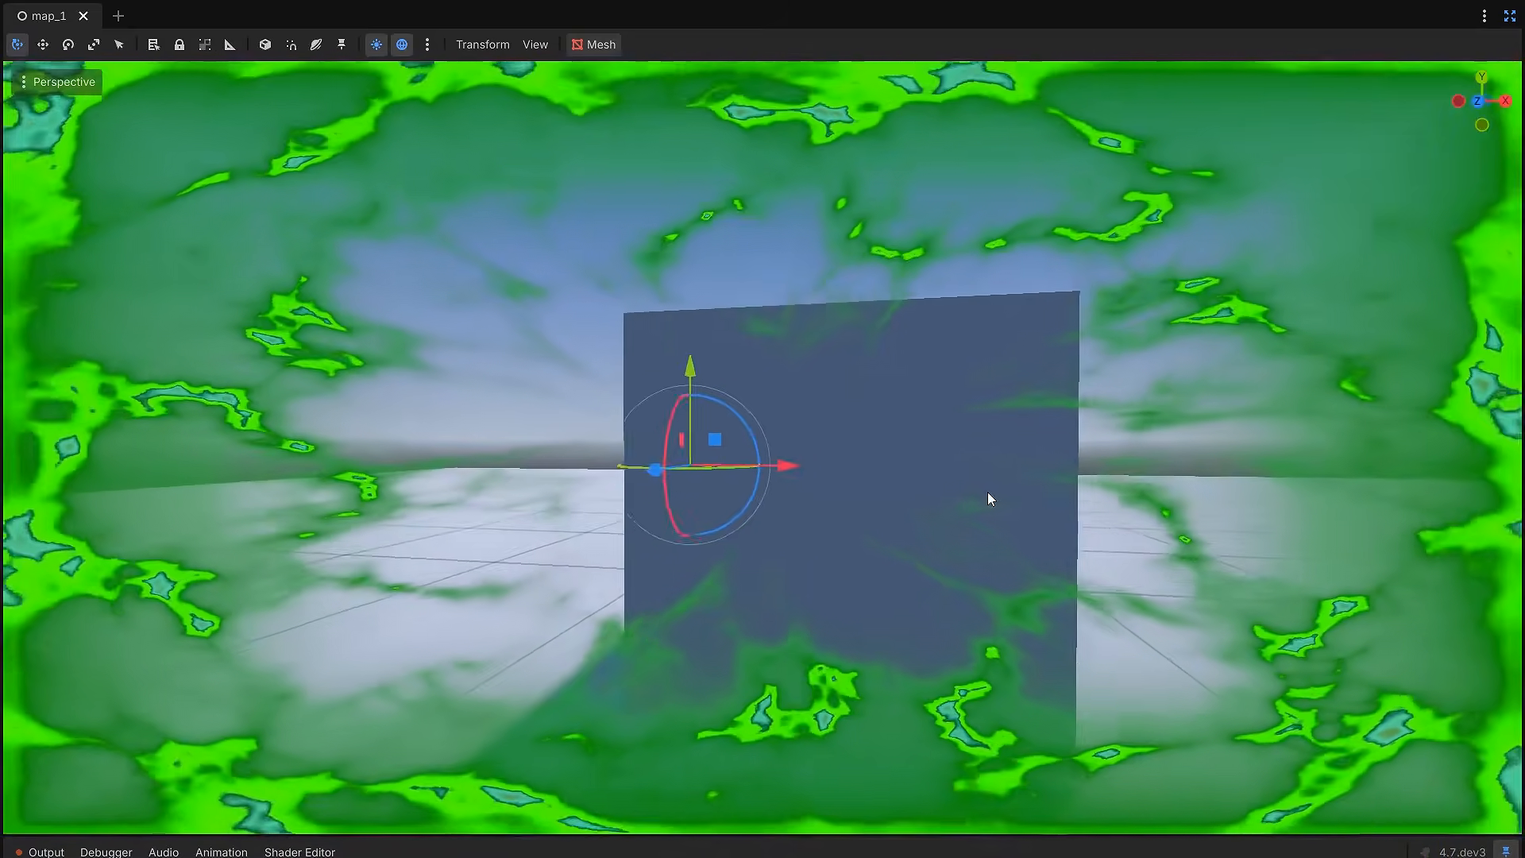
{"action": "mouse_move", "coordinate": [989, 492]}
{"action": "middle_mouse_down"}
{"action": "mouse_move", "coordinate": [1060, 502]}
{"action": "mouse_move", "coordinate": [926, 502]}
{"action": "mouse_move", "coordinate": [1002, 502]}
{"action": "middle_mouse_up"}
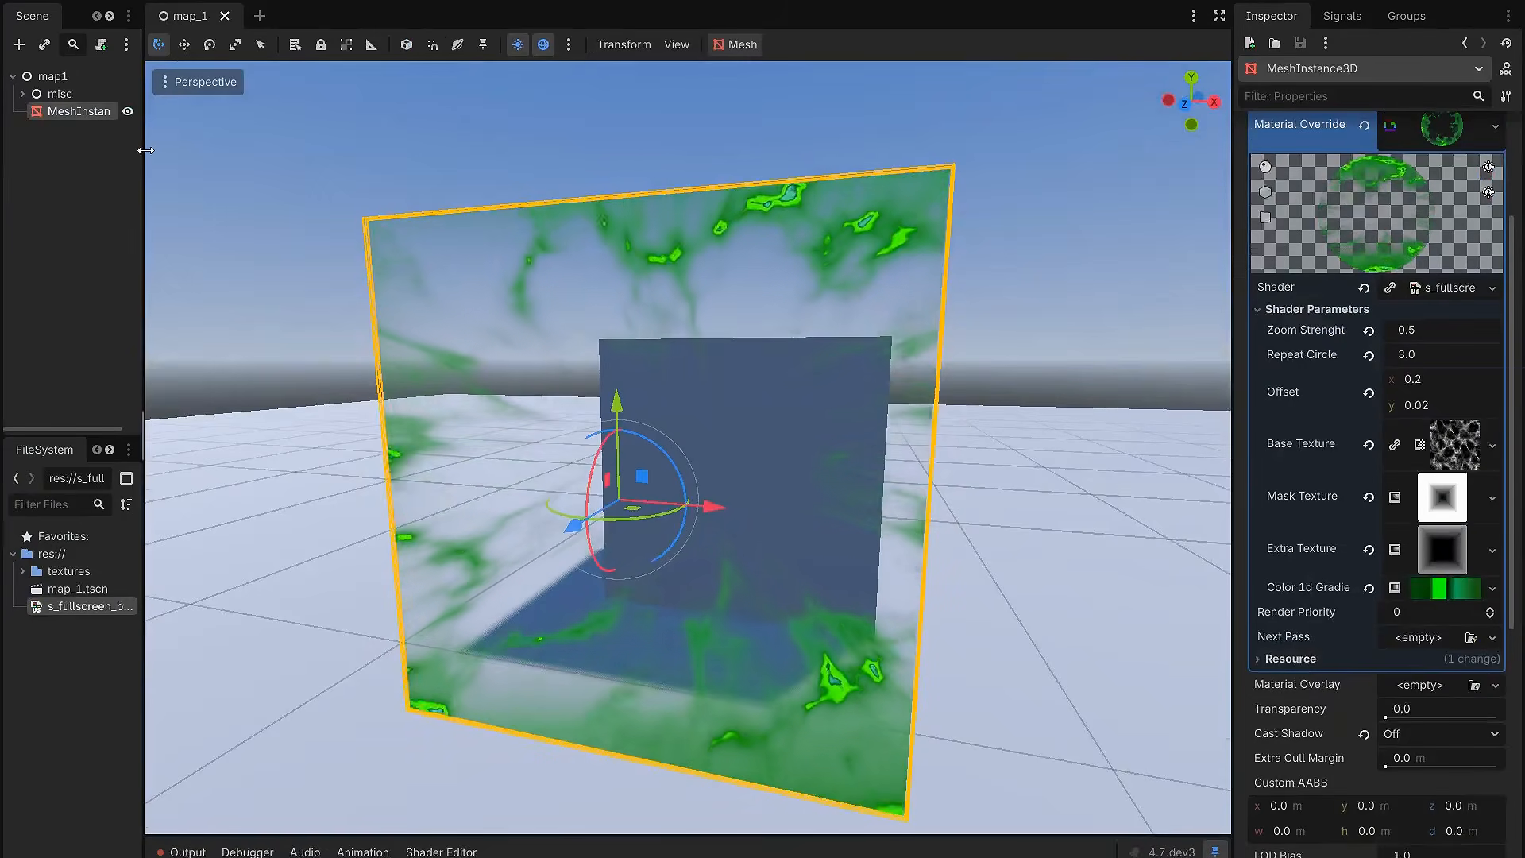
{"action": "left_click_drag", "start_coordinate": [146, 150], "coordinate": [224, 162]}
Step: Rename the MeshInstance3D node as VFX_ScreenPlane
{"action": "left_click", "coordinate": [127, 113]}
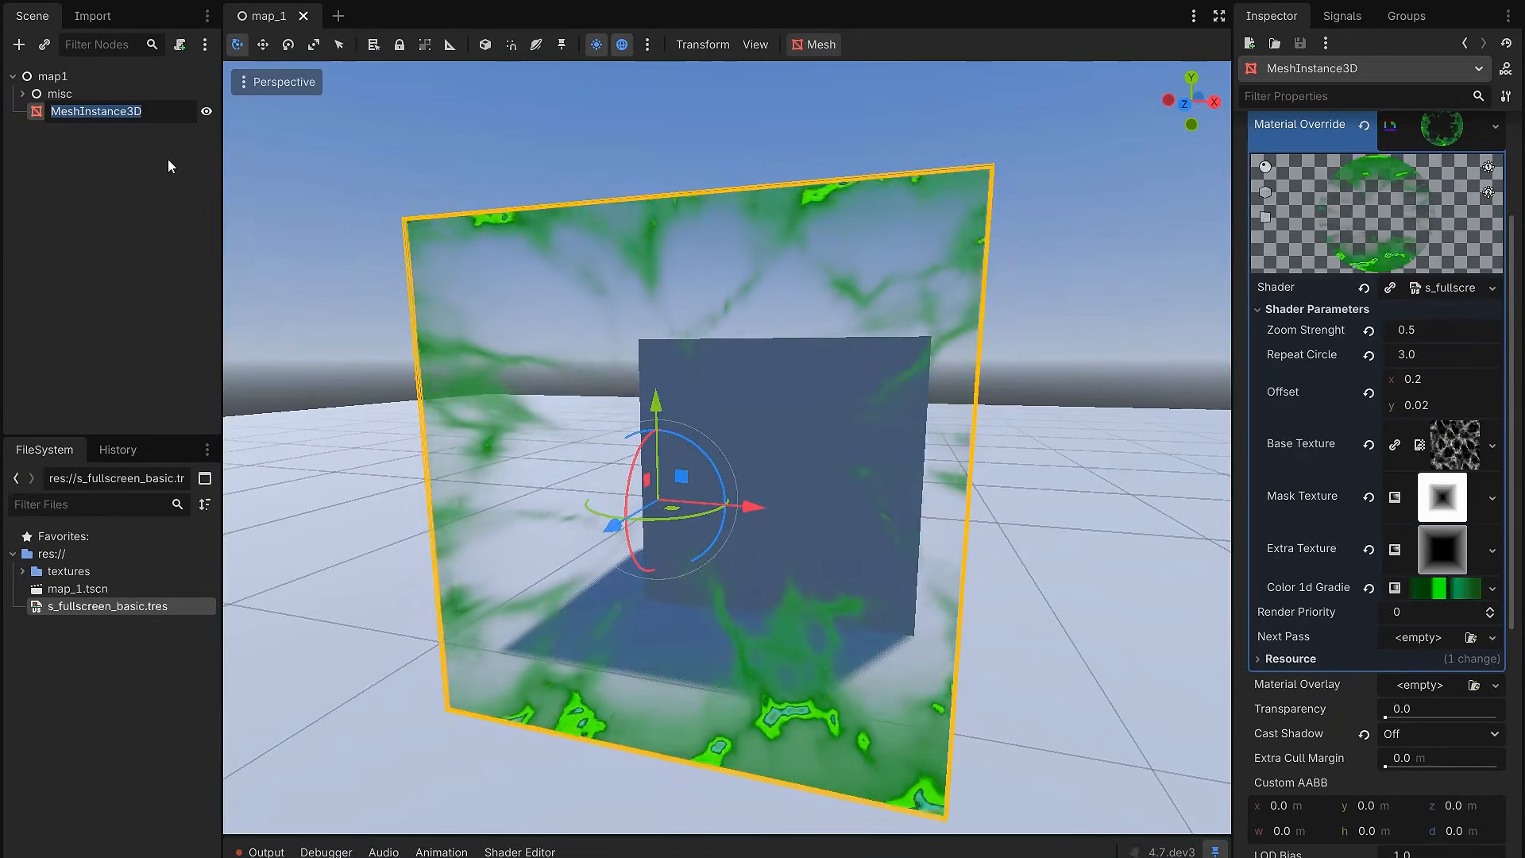
{"action": "type", "text": "VFX_Scr"}
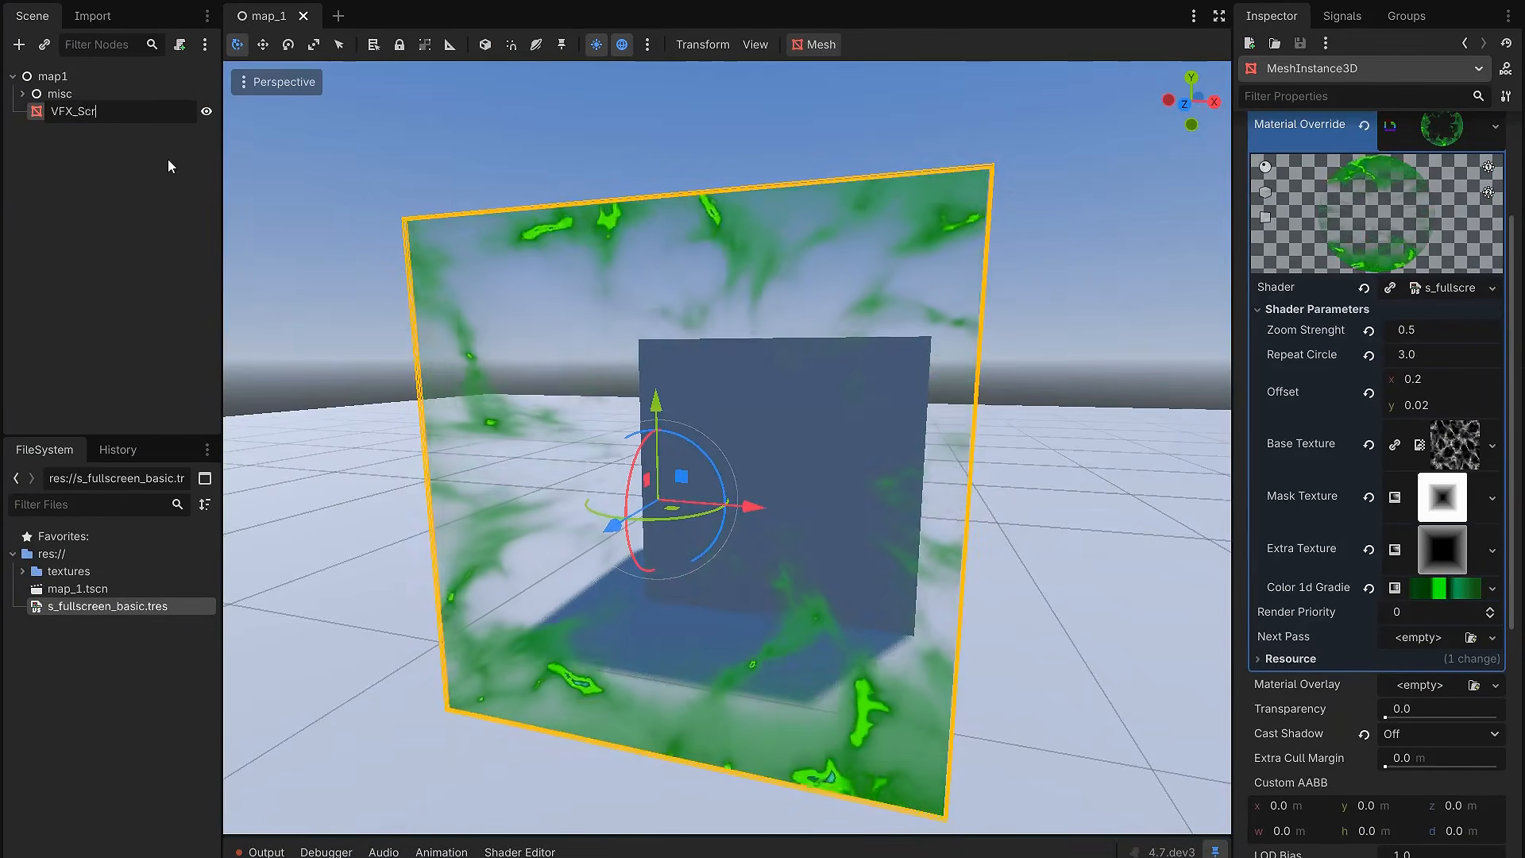
{"action": "type", "text": "eenPlane"}
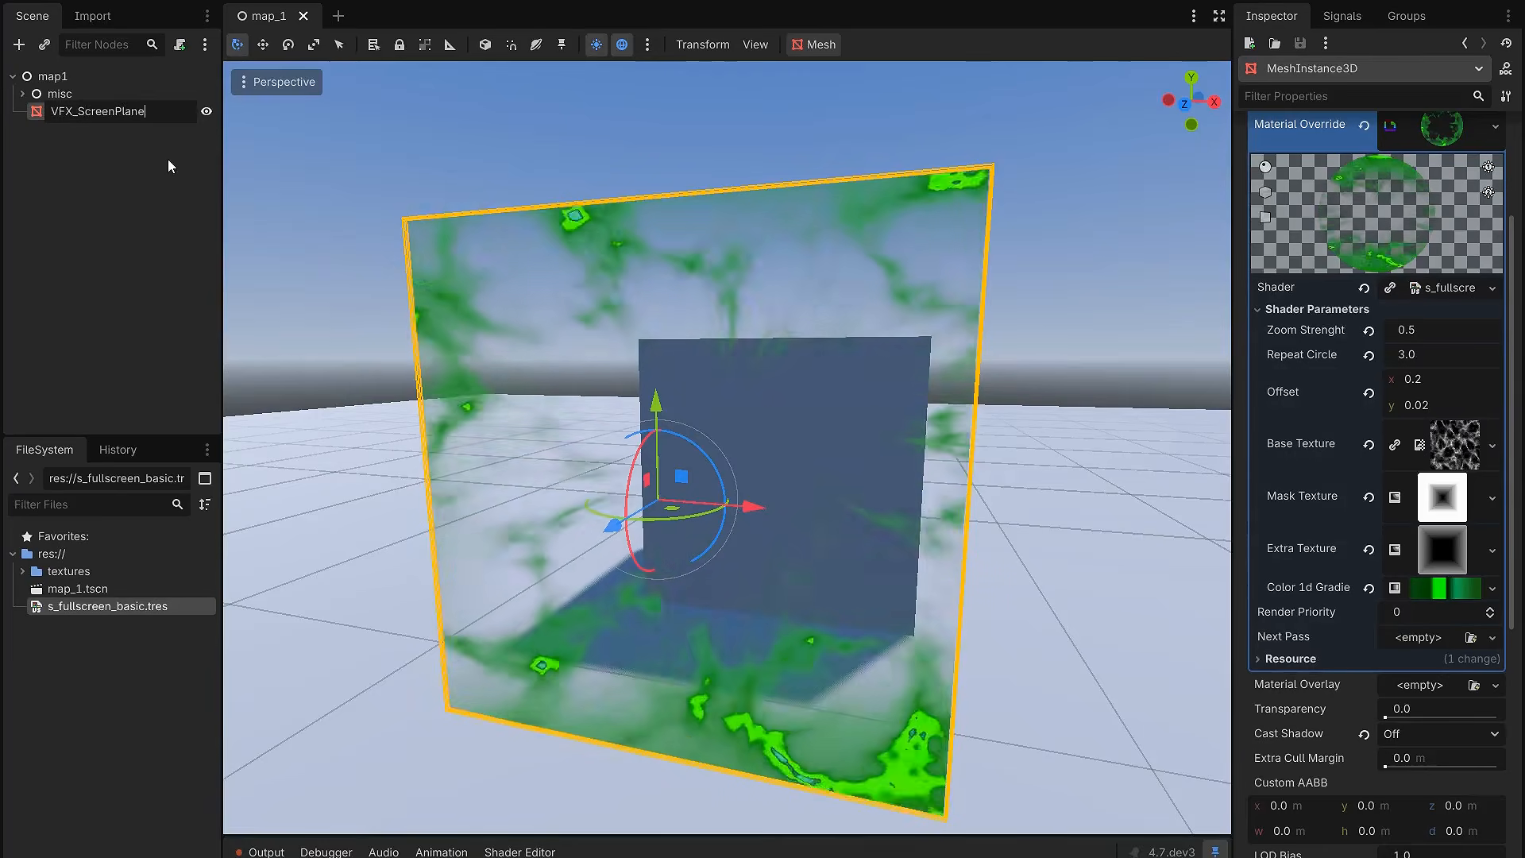
{"action": "key", "text": "Return"}
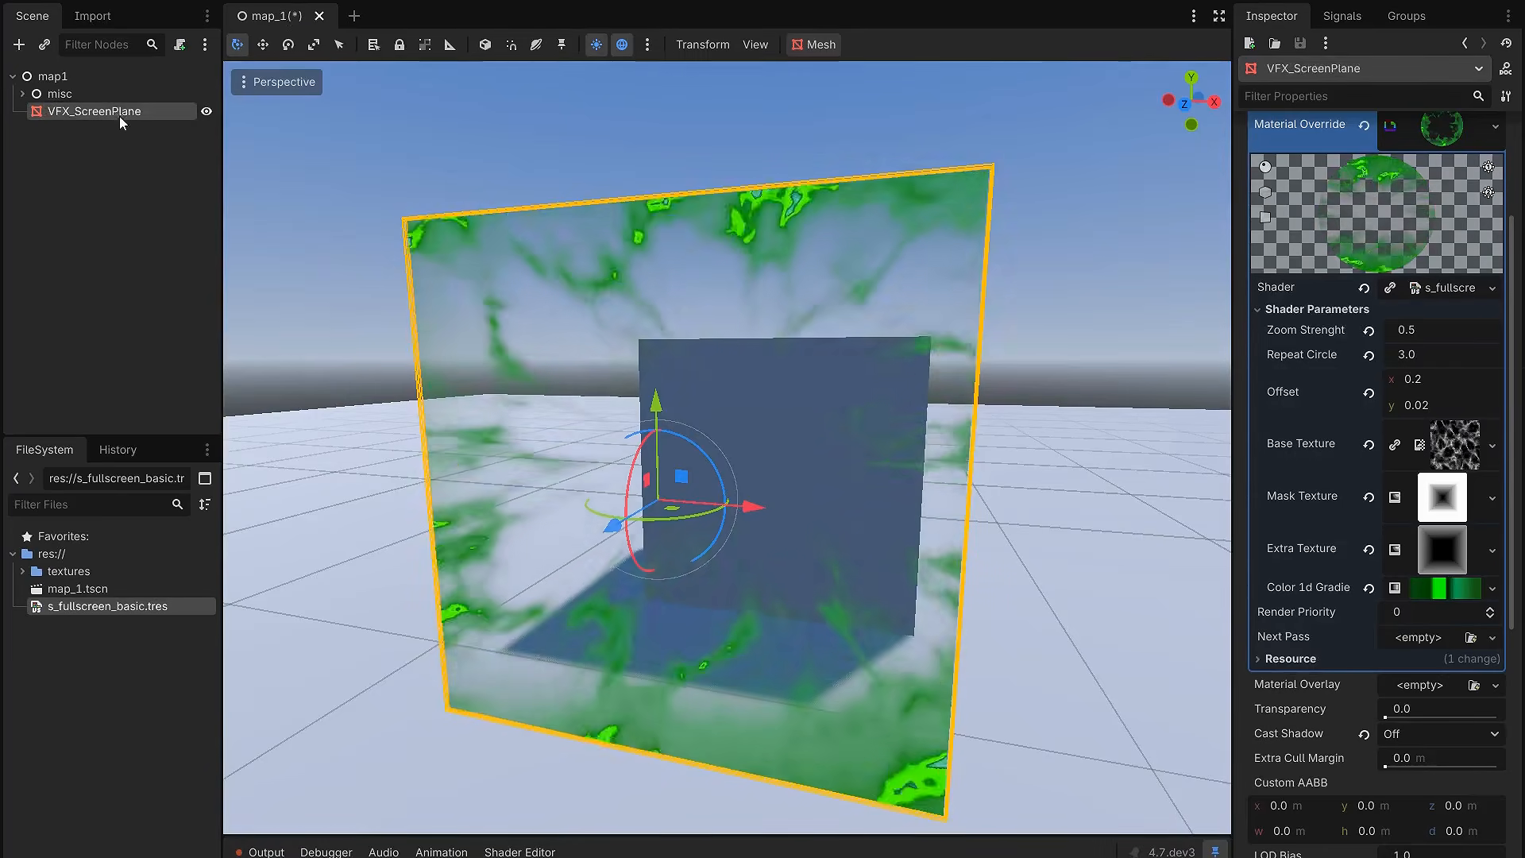
Step: Add a Camera3D node under map1 and pull it back so that it faces the screen plane and the box
{"action": "left_click", "coordinate": [88, 79]}
{"action": "key", "text": "ctrl+a"}
{"action": "type", "text": "came"}
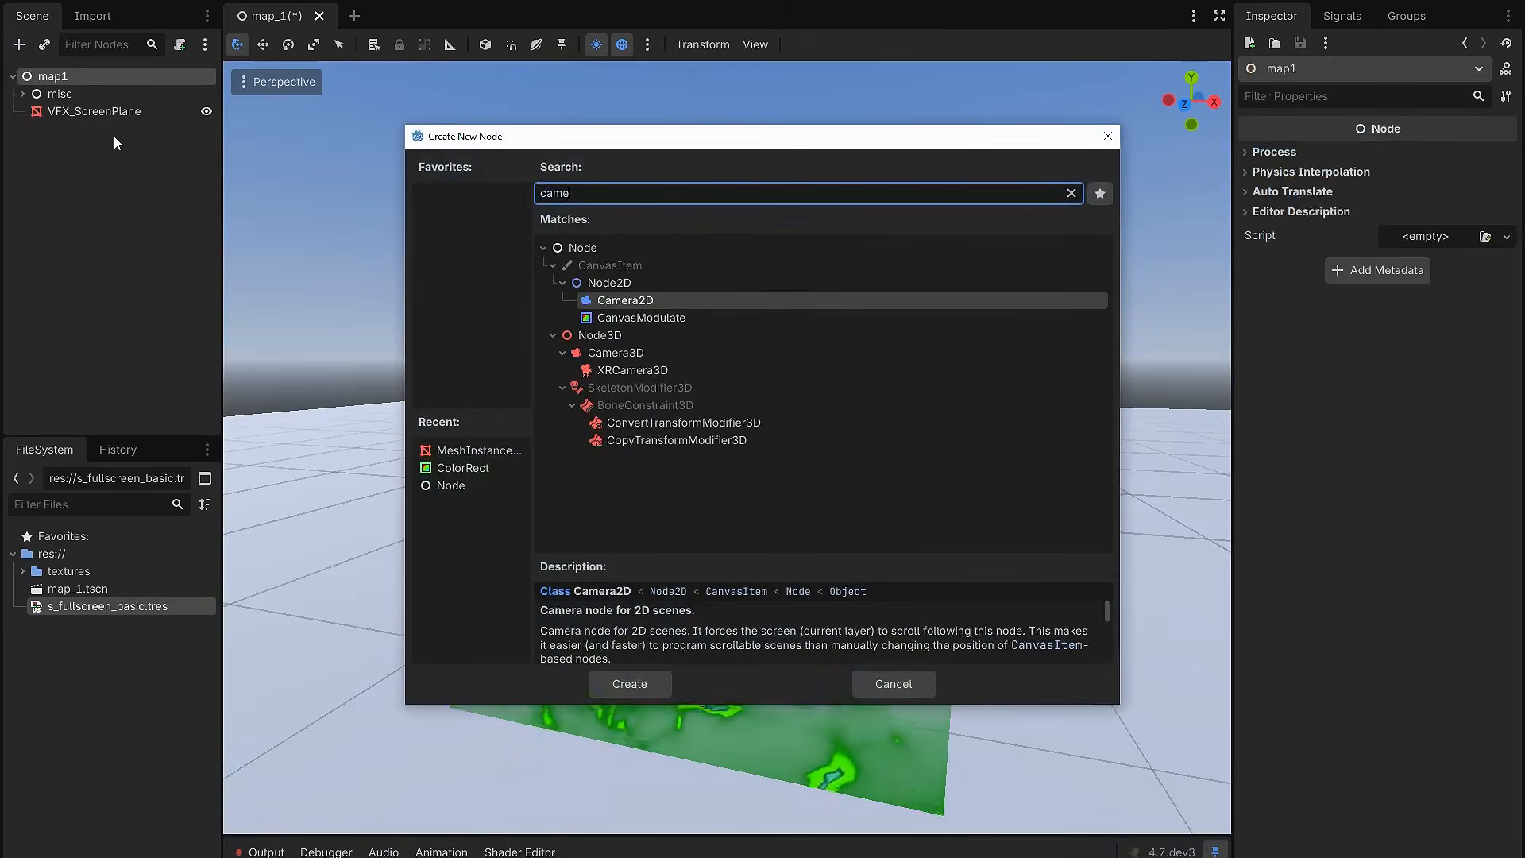
{"action": "double_click", "coordinate": [624, 356]}
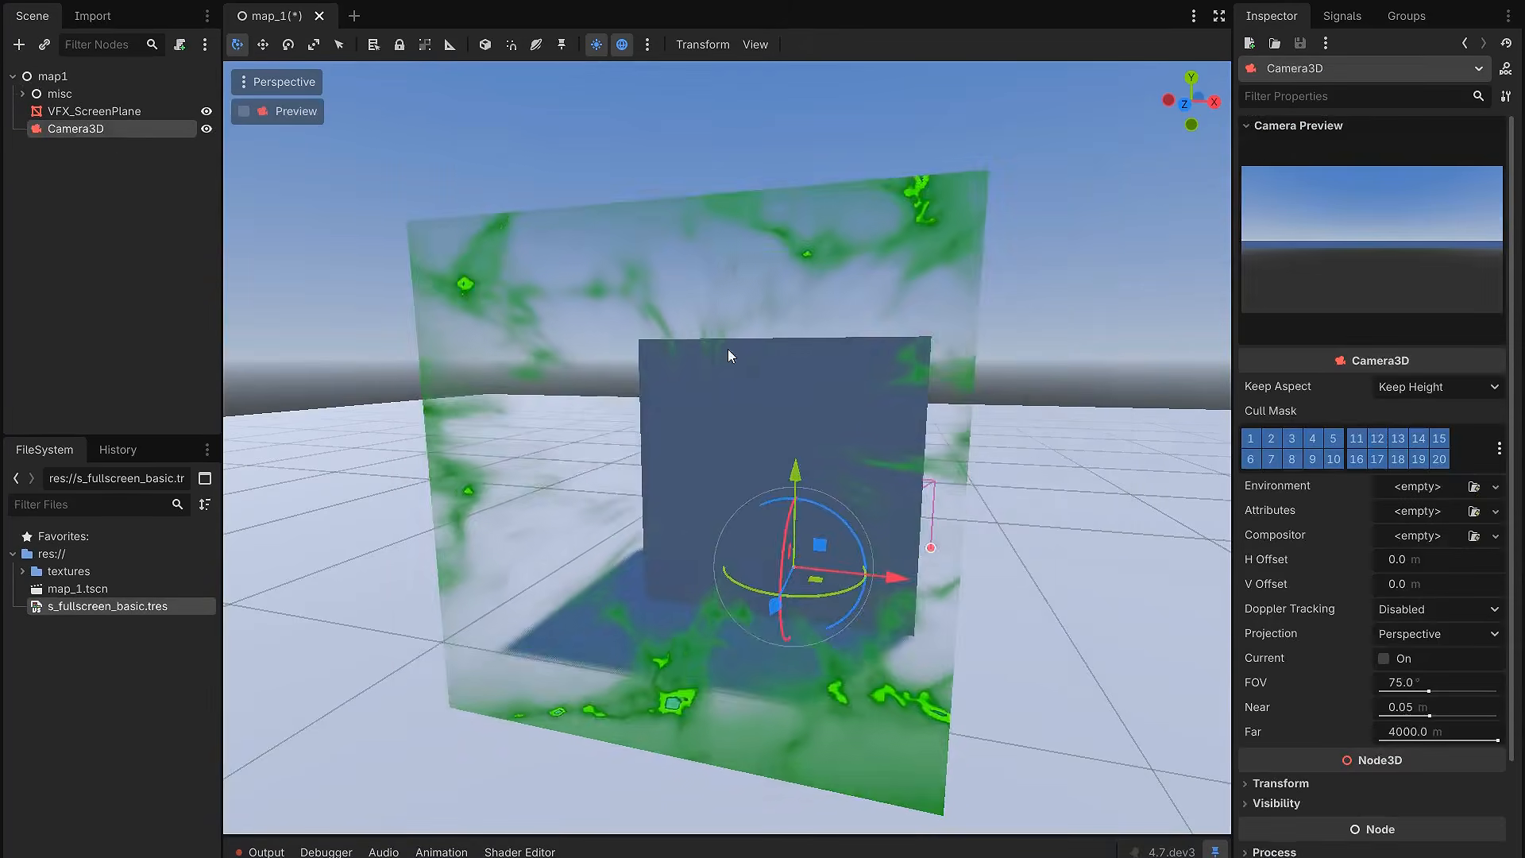
{"action": "middle_click_drag", "start_coordinate": [724, 346], "coordinate": [668, 403]}
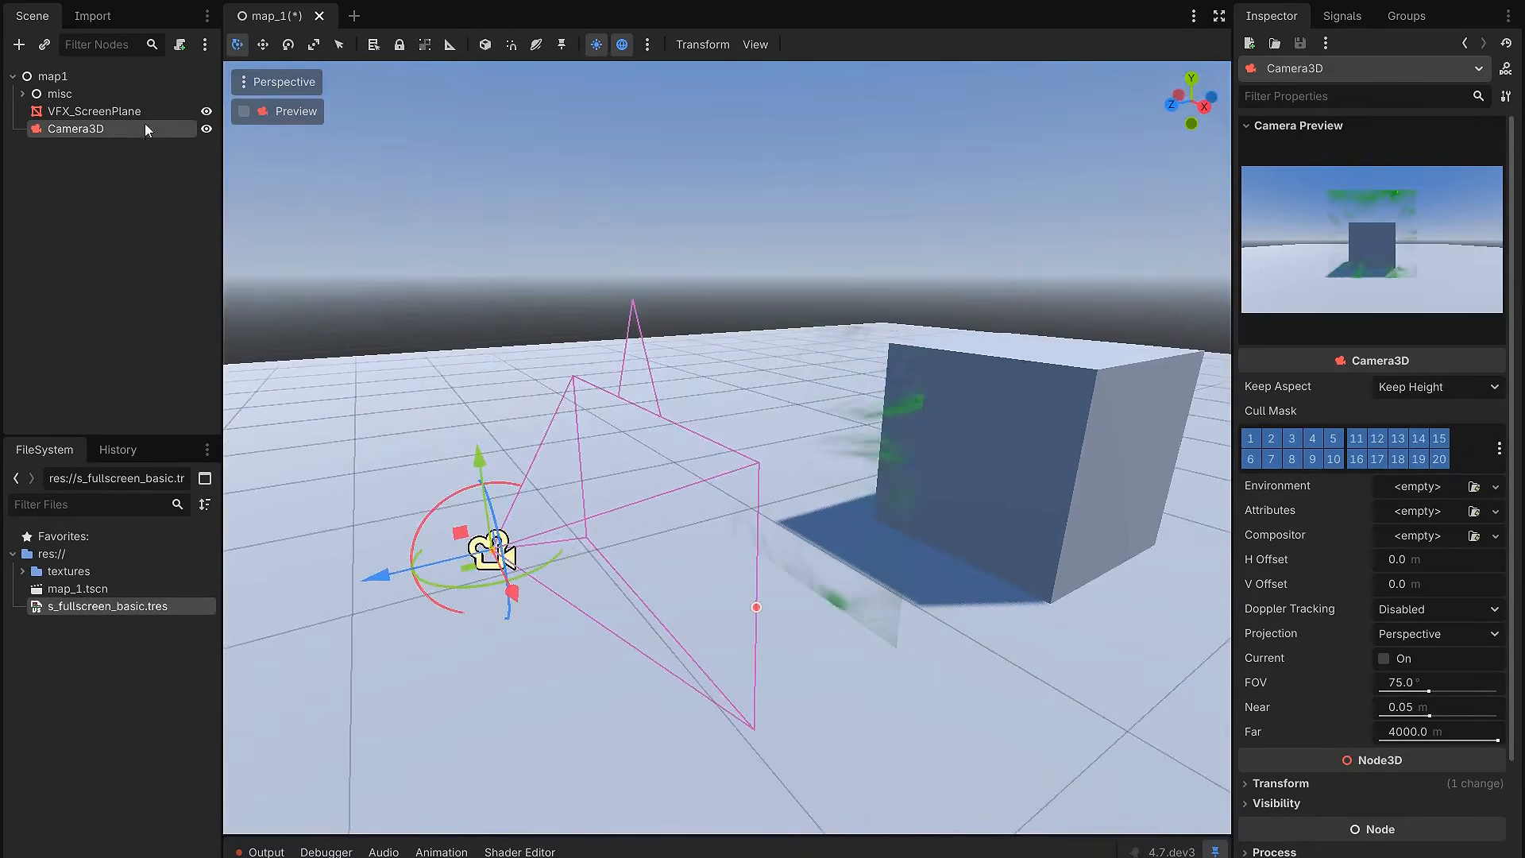
Step: Make VFX_ScreenPlane a child of Camera3D and move the camera to test that the plane follows it
{"action": "left_click", "coordinate": [129, 115]}
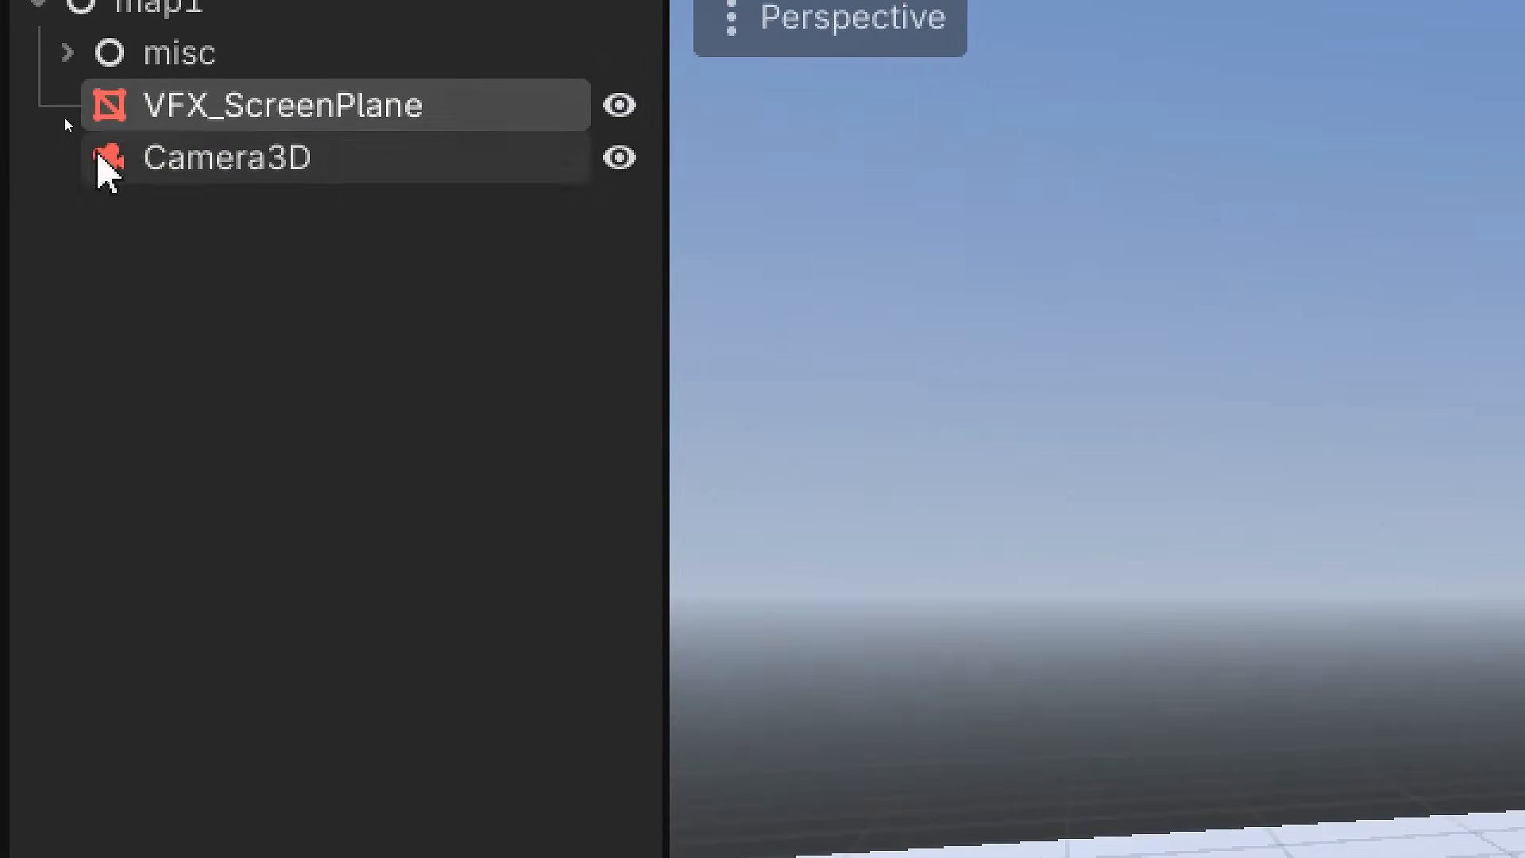
{"action": "left_click_drag", "start_coordinate": [273, 110], "coordinate": [291, 168]}
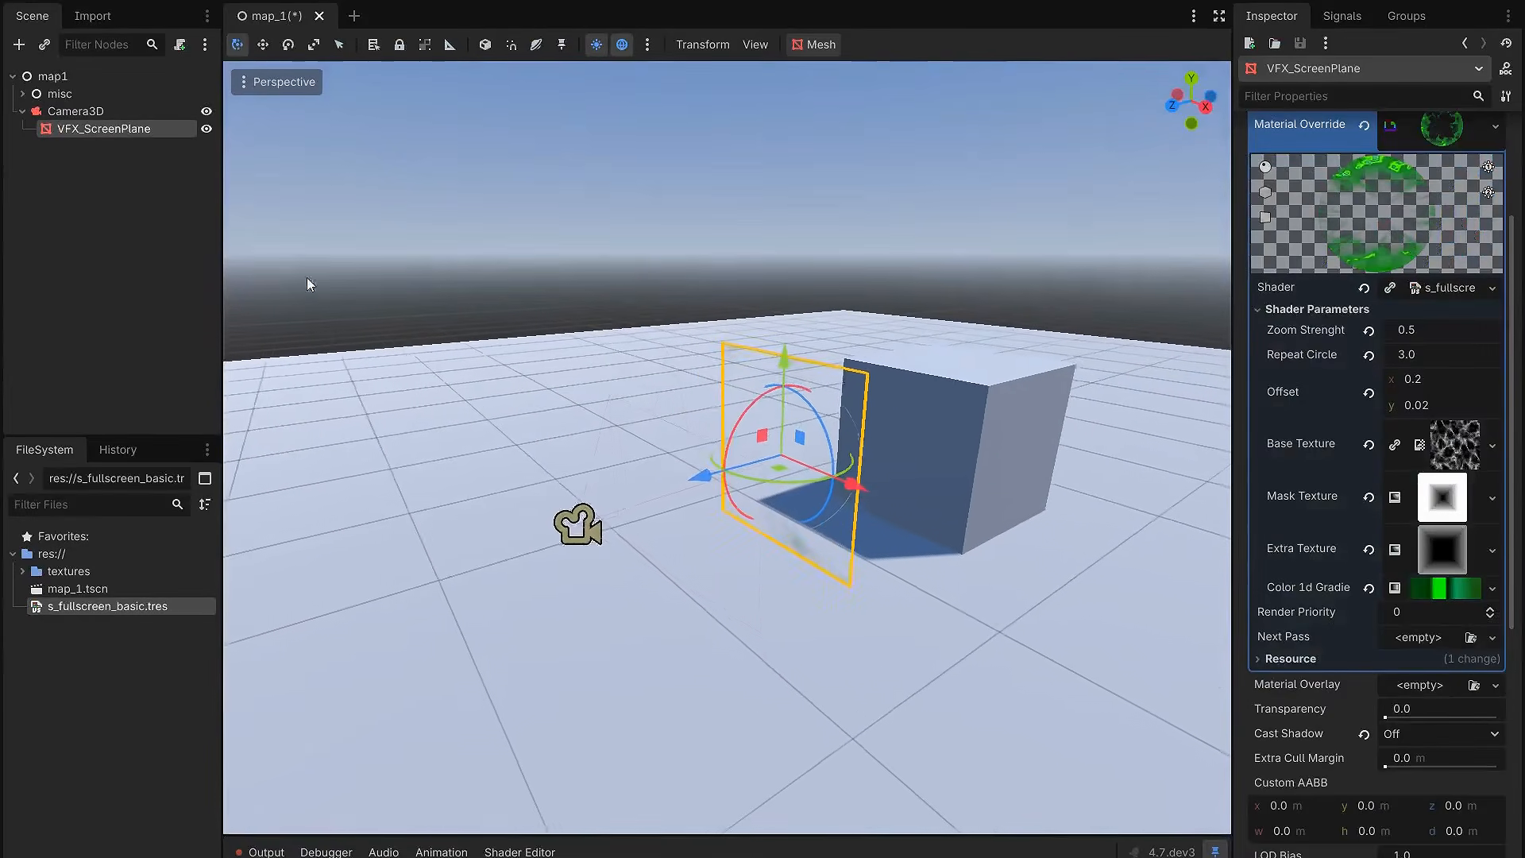
{"action": "left_click", "coordinate": [132, 112]}
{"action": "left_click_drag", "start_coordinate": [571, 463], "coordinate": [588, 246]}
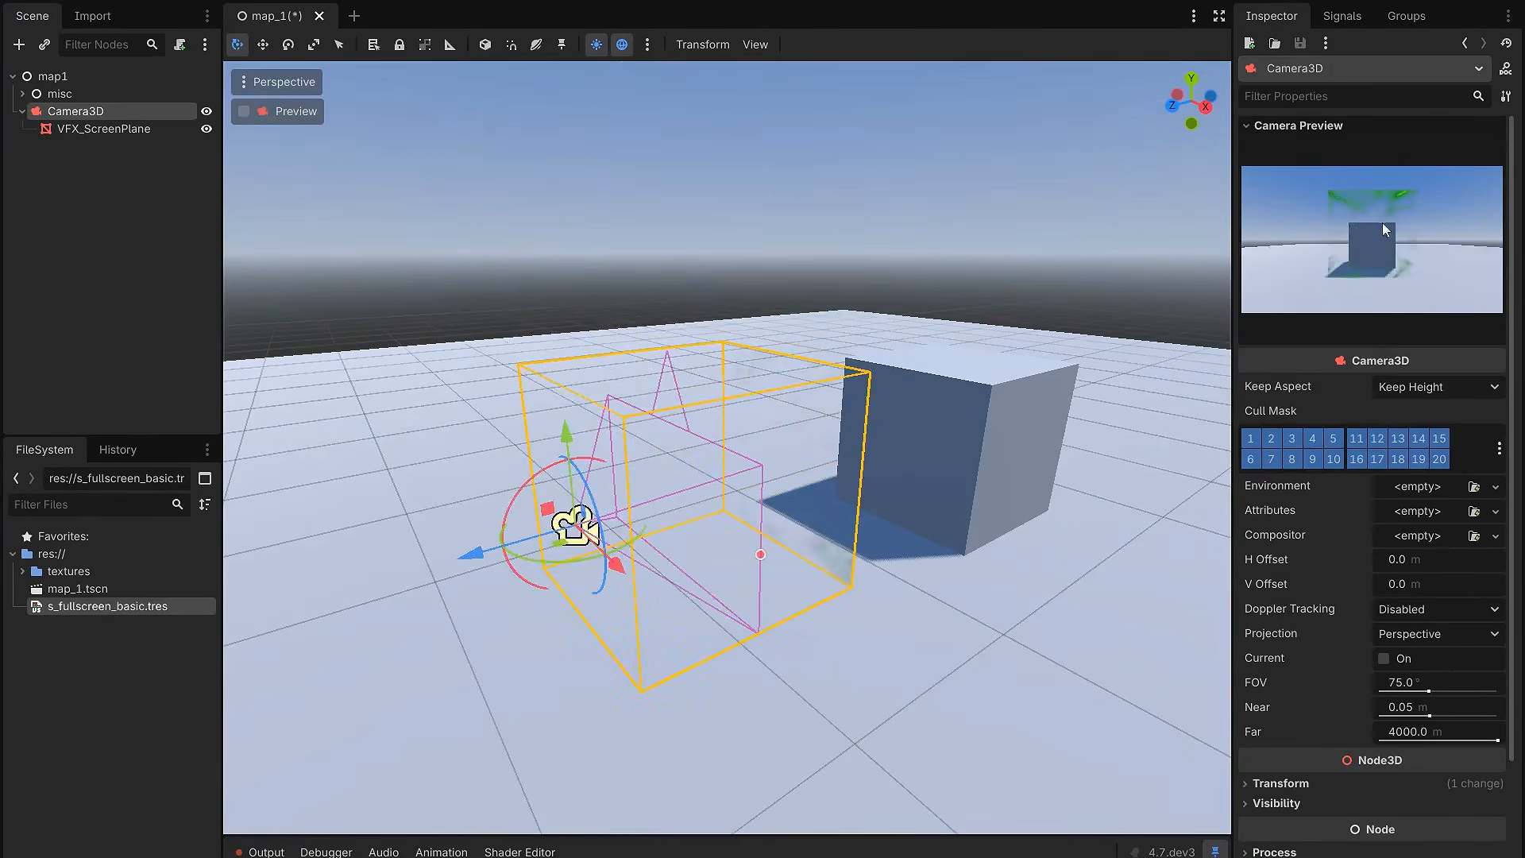
{"action": "middle_click_drag", "start_coordinate": [862, 397], "coordinate": [948, 405]}
Step: Move VFX_ScreenPlane along its Z axis closer to the camera
{"action": "left_click", "coordinate": [127, 127]}
{"action": "middle_click_drag", "start_coordinate": [620, 332], "coordinate": [516, 340]}
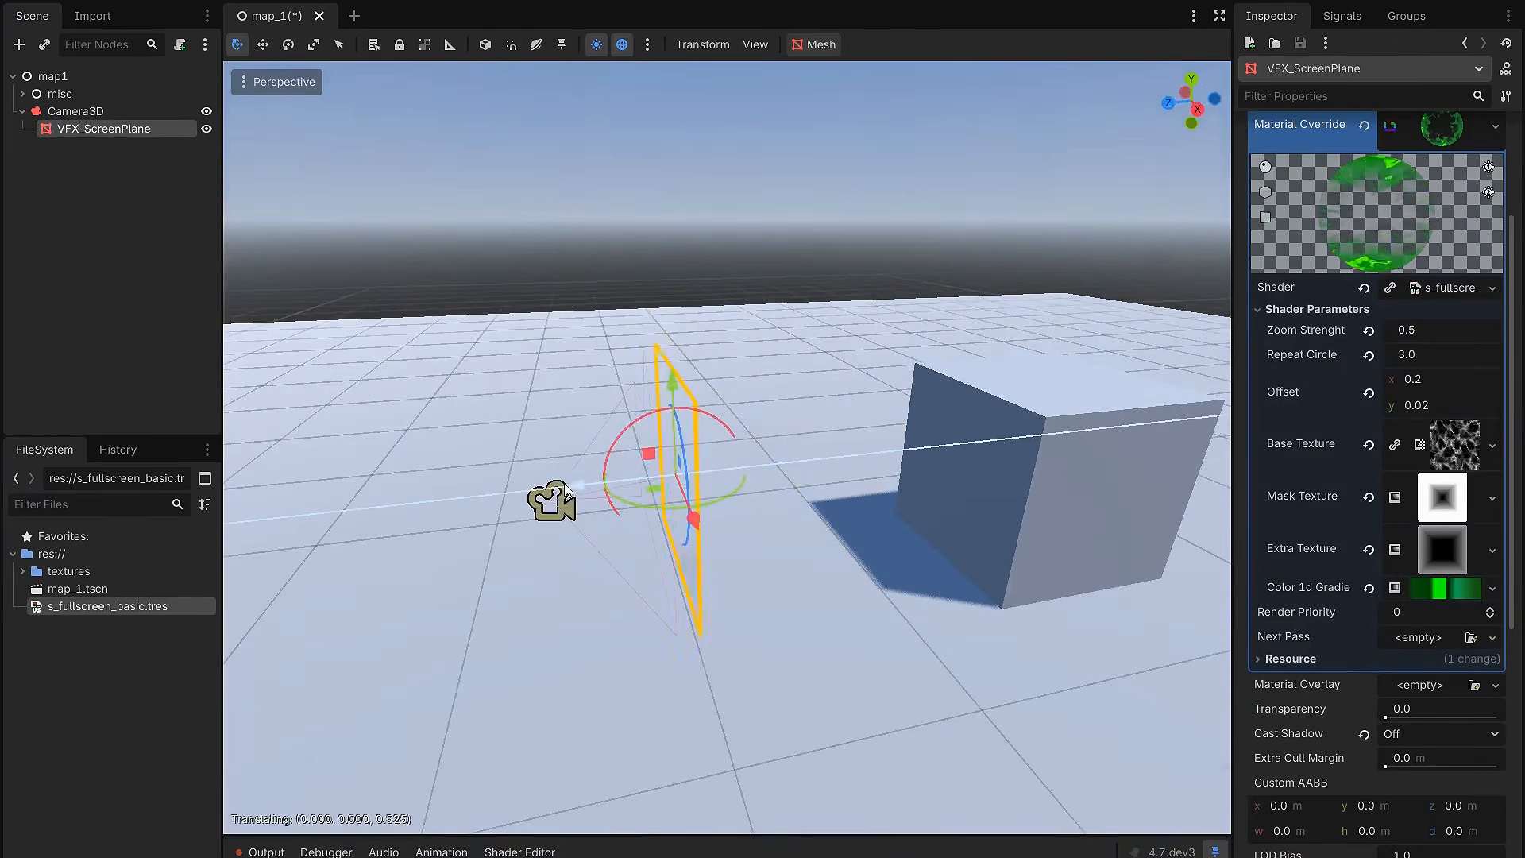
{"action": "middle_click_drag", "start_coordinate": [843, 464], "coordinate": [1020, 434]}
Step: Set the size of the VFX_ScreenPlane mesh to 2 m by 2 m
{"action": "scroll", "coordinate": [1344, 286], "scroll_direction": "up", "scroll_amount": 3}
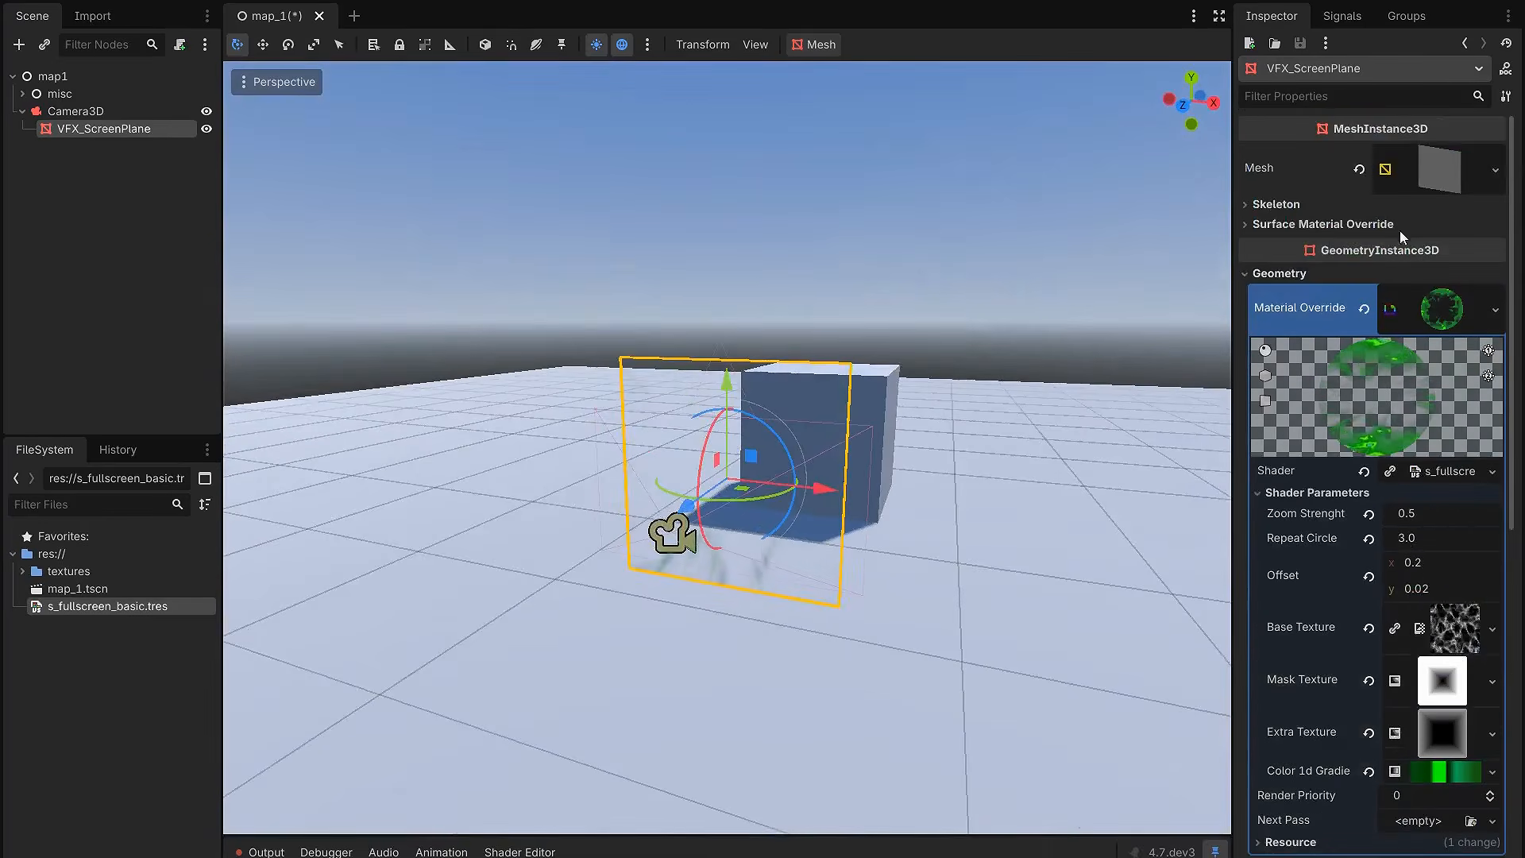
{"action": "left_click", "coordinate": [1443, 171]}
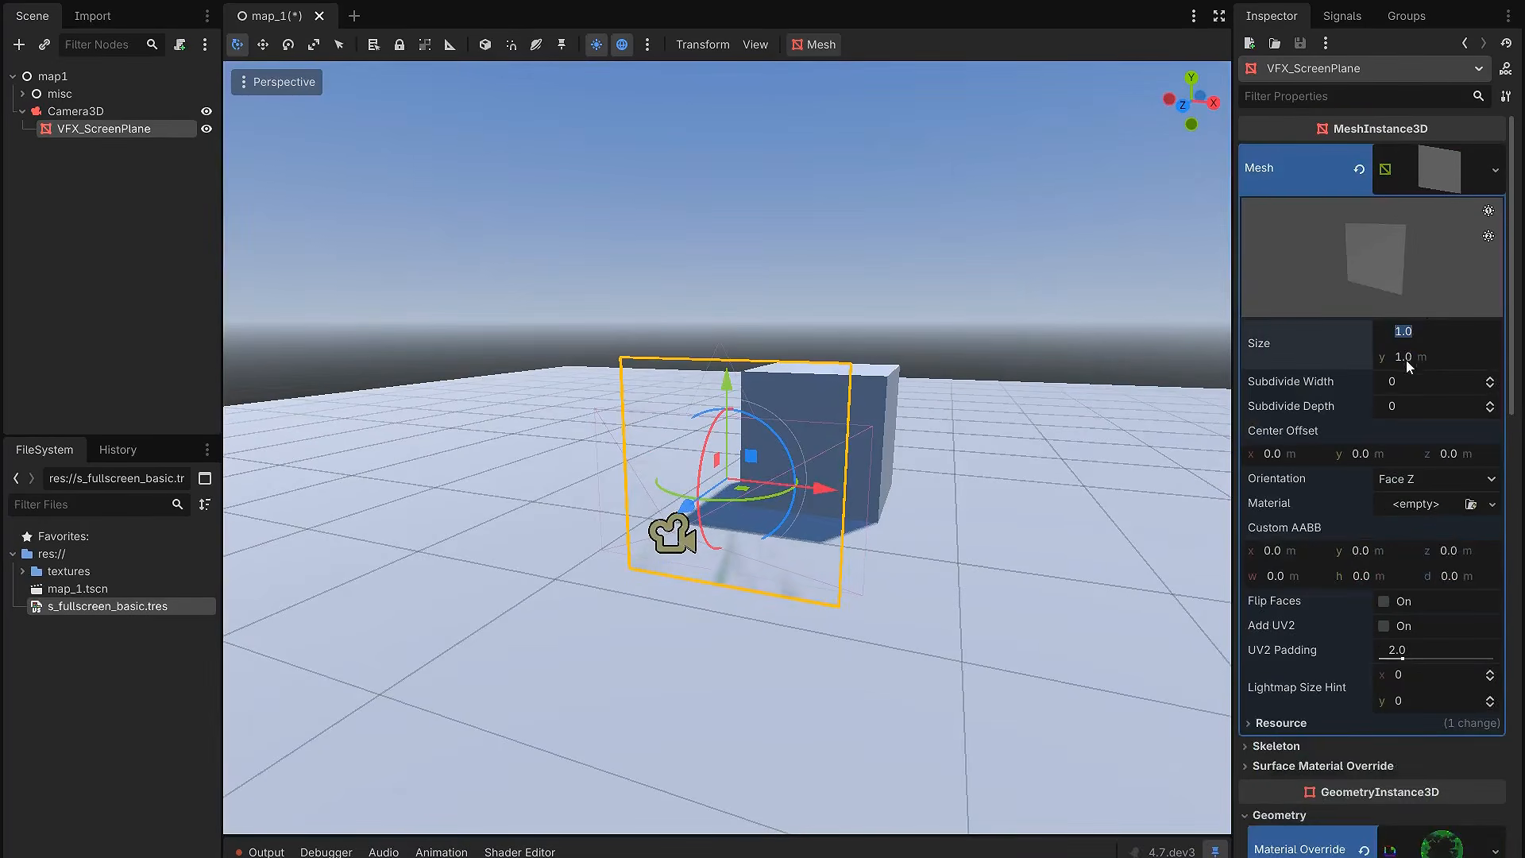
{"action": "key", "text": "Tab"}
{"action": "type", "text": "2"}
{"action": "key", "text": "Return"}
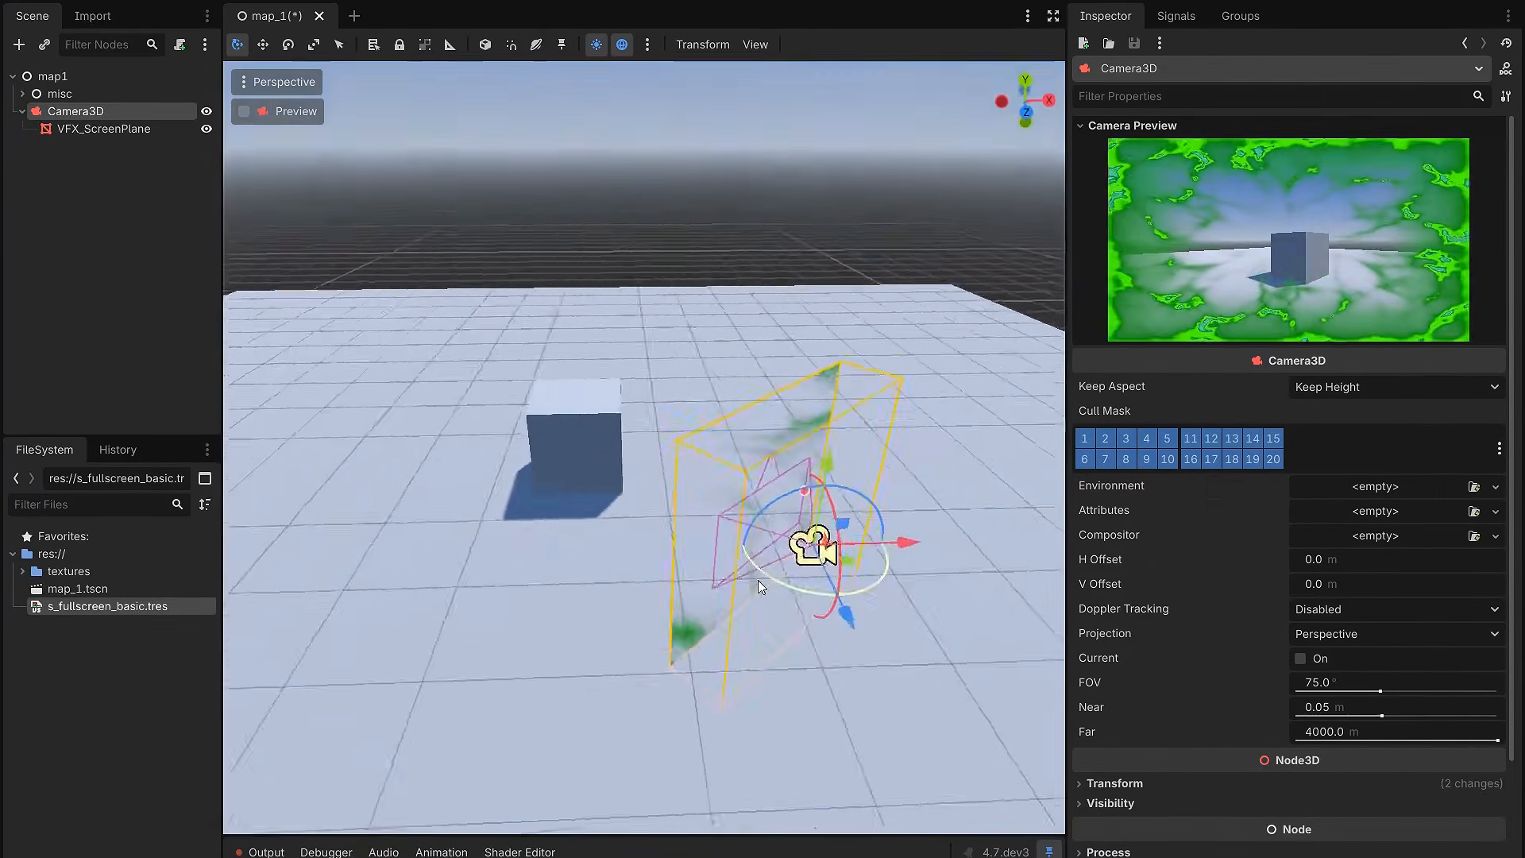
Step: Reposition Camera3D while checking the effect in an enlarged camera preview, and reselect VFX_ScreenPlane
{"action": "left_click_drag", "start_coordinate": [758, 580], "coordinate": [713, 627]}
{"action": "left_click_drag", "start_coordinate": [799, 604], "coordinate": [642, 537]}
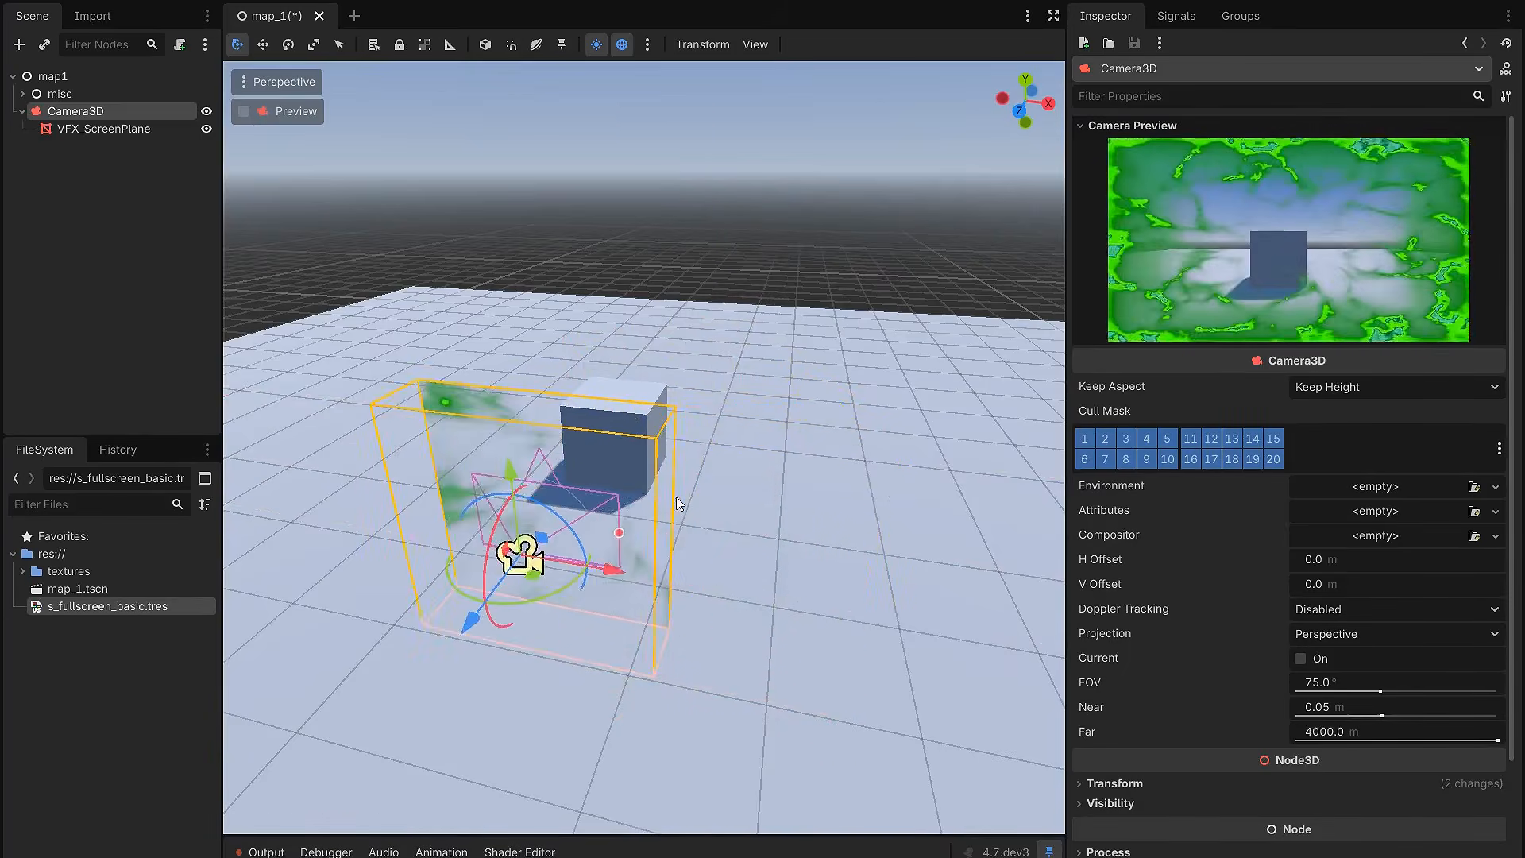
{"action": "scroll", "coordinate": [683, 485], "scroll_direction": "up", "scroll_amount": 3}
{"action": "left_click", "coordinate": [146, 129]}
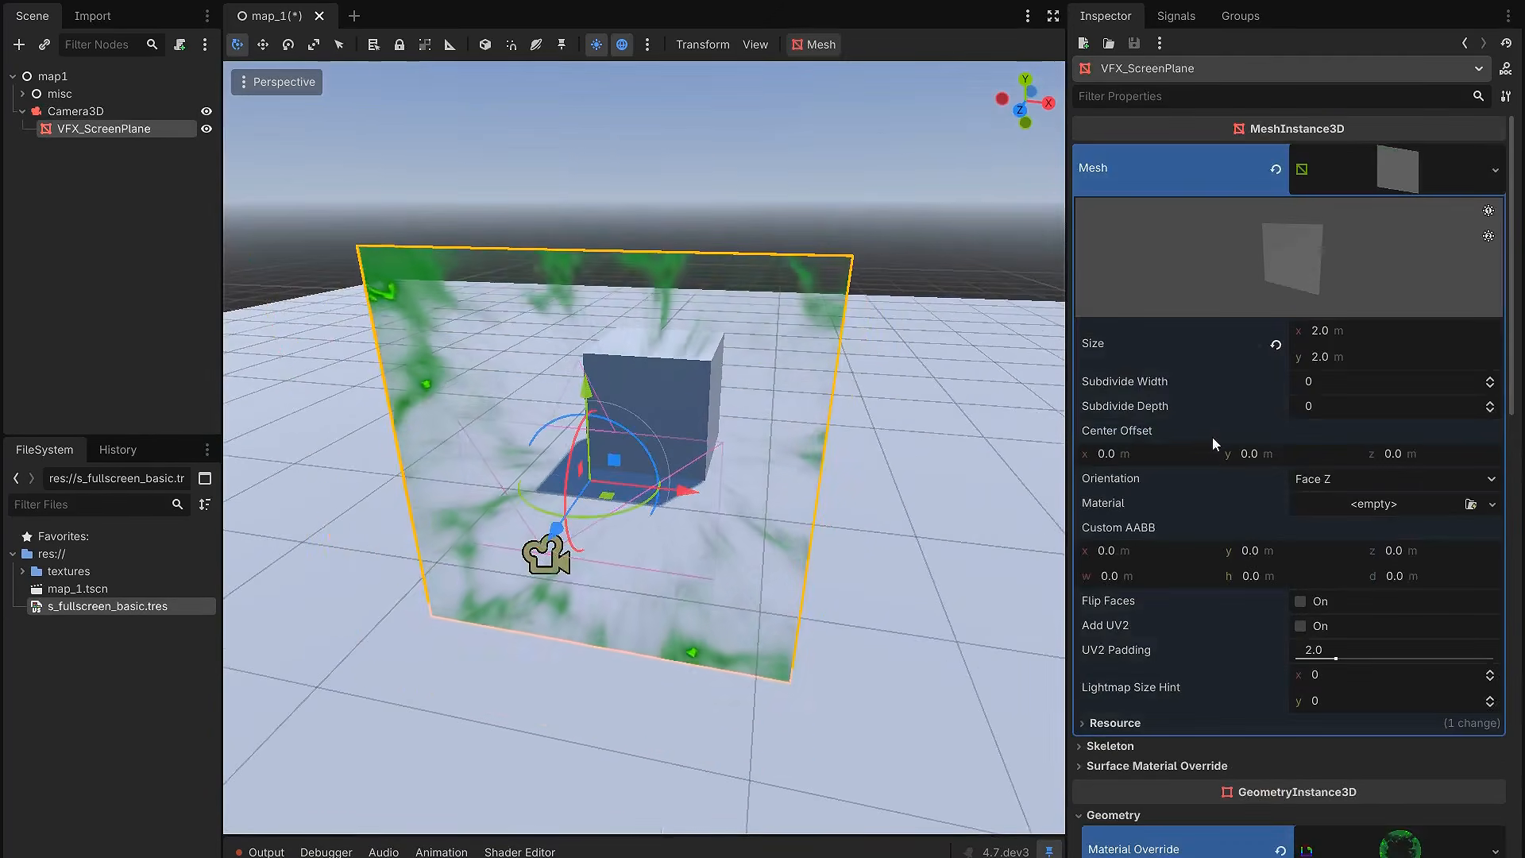
Step: Try moving the black stop of the Mask Texture gradient toward the white end, and undo the changes
{"action": "scroll", "coordinate": [1209, 440], "scroll_direction": "down", "scroll_amount": 10}
{"action": "scroll", "coordinate": [906, 472], "scroll_direction": "up", "scroll_amount": 4}
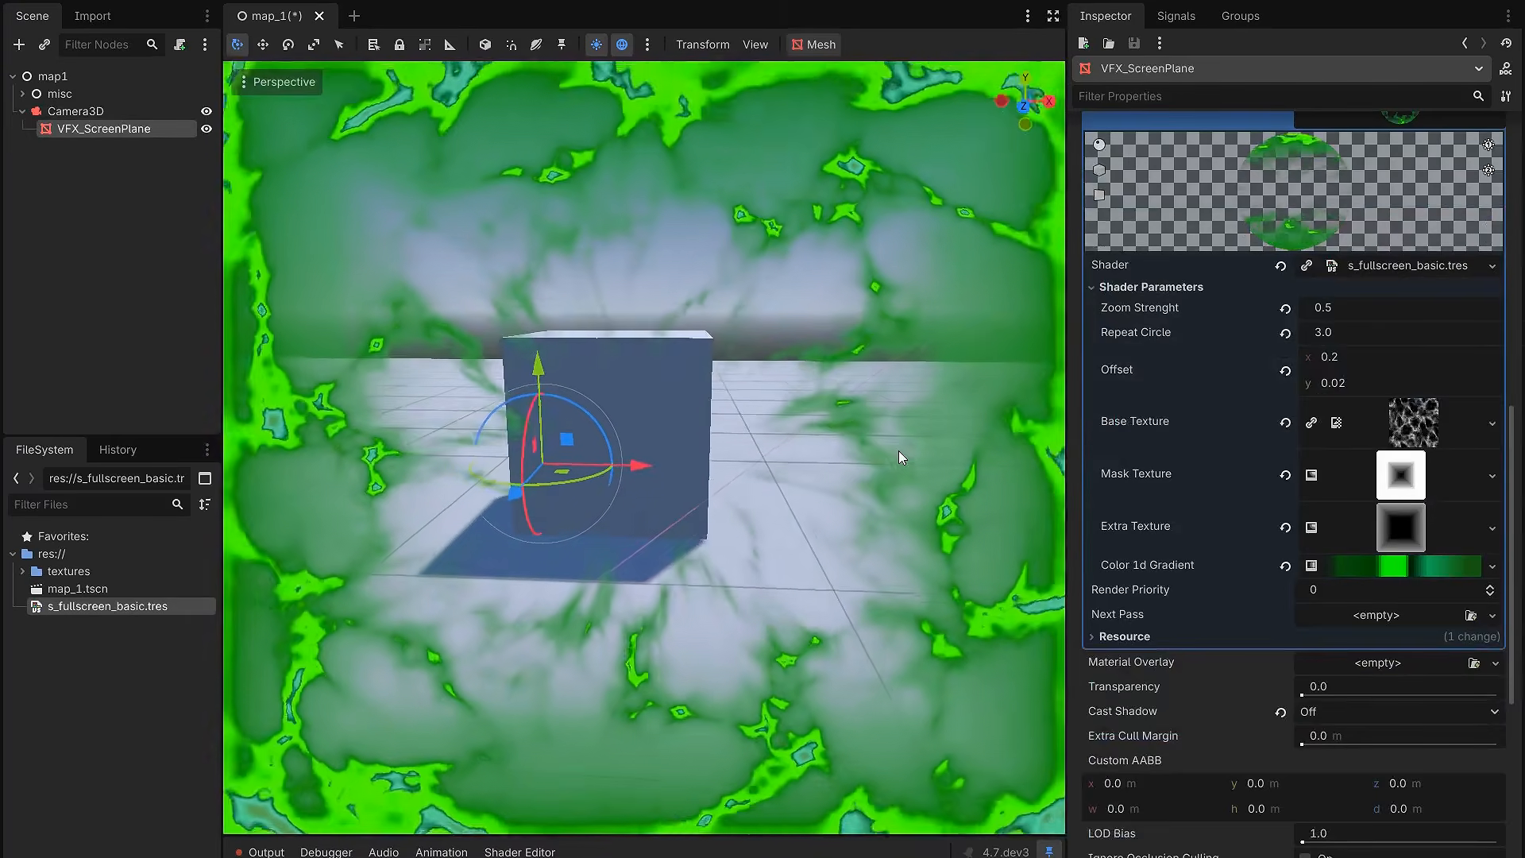
{"action": "left_click", "coordinate": [1401, 475]}
{"action": "scroll", "coordinate": [1132, 656], "scroll_direction": "down", "scroll_amount": 3}
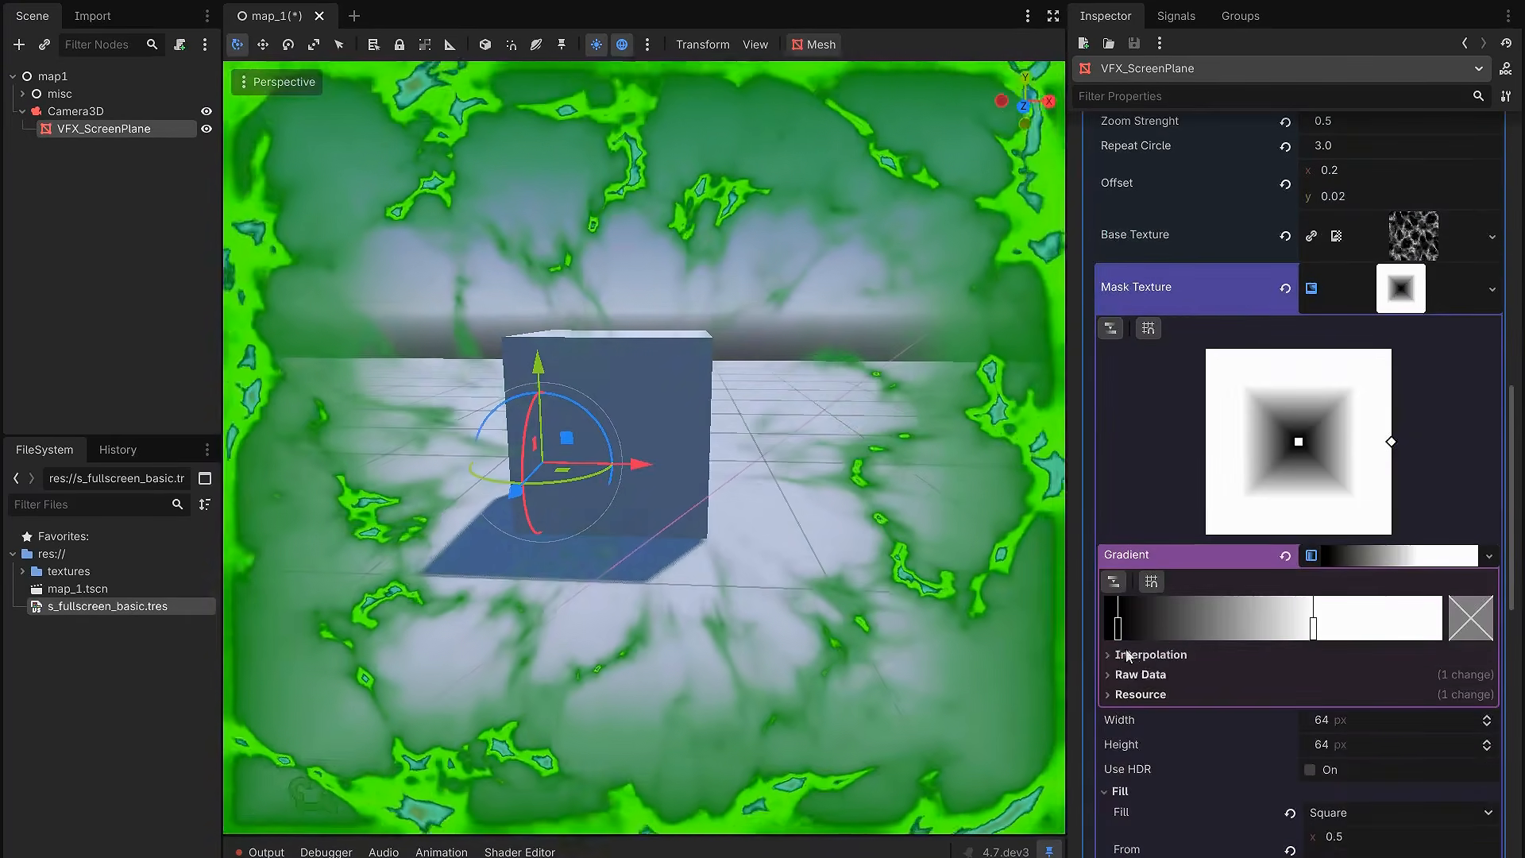
{"action": "left_click_drag", "start_coordinate": [1117, 628], "coordinate": [1486, 610]}
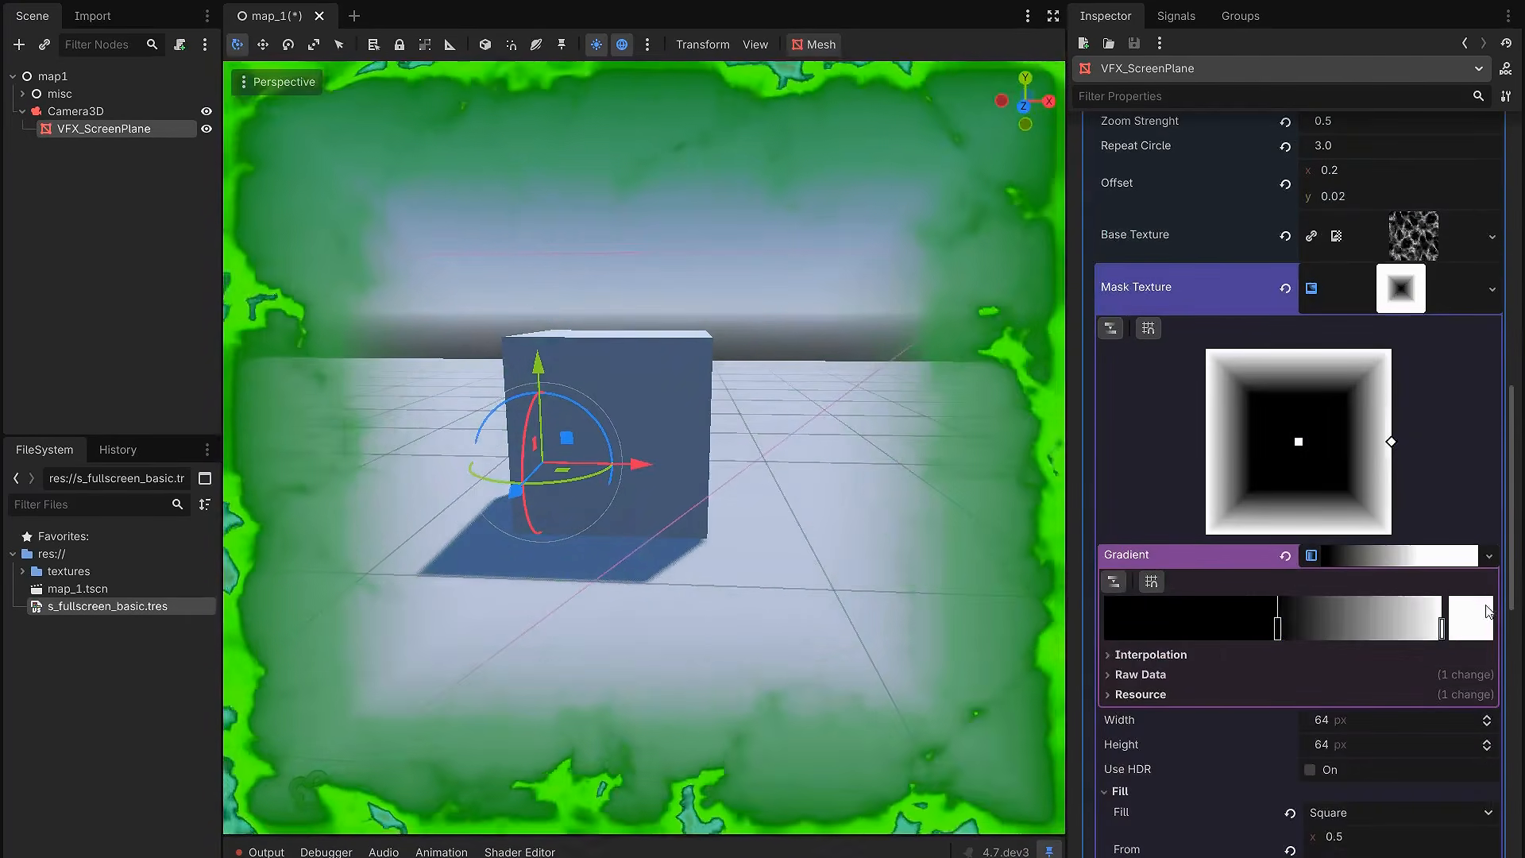
{"action": "left_click_drag", "start_coordinate": [1281, 632], "coordinate": [1457, 621]}
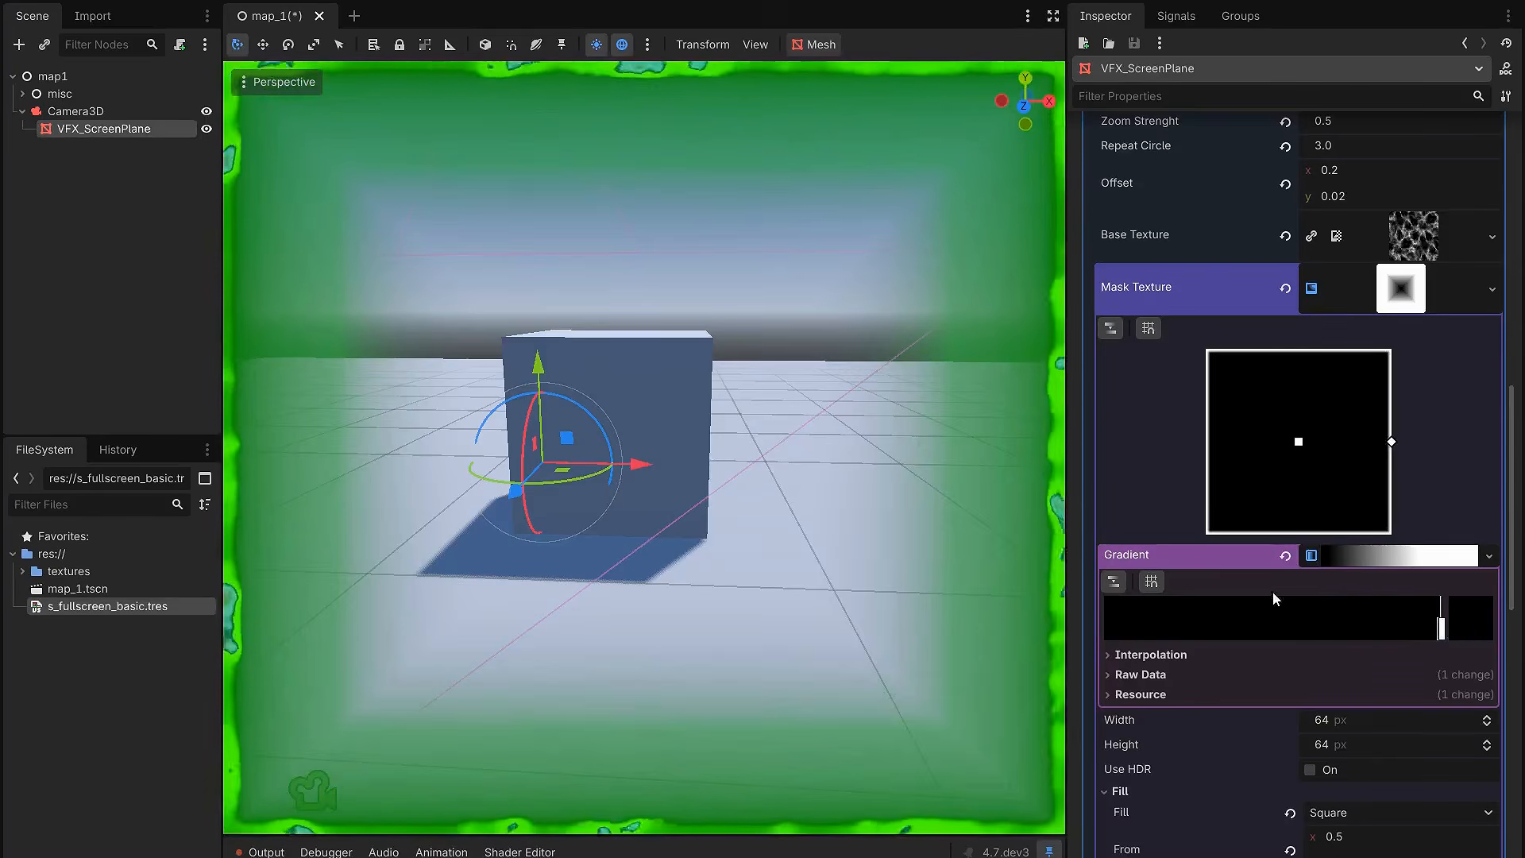
{"action": "key", "text": "ctrl+z"}
{"action": "key", "text": "ctrl+z"}
{"action": "left_click", "coordinate": [1400, 302]}
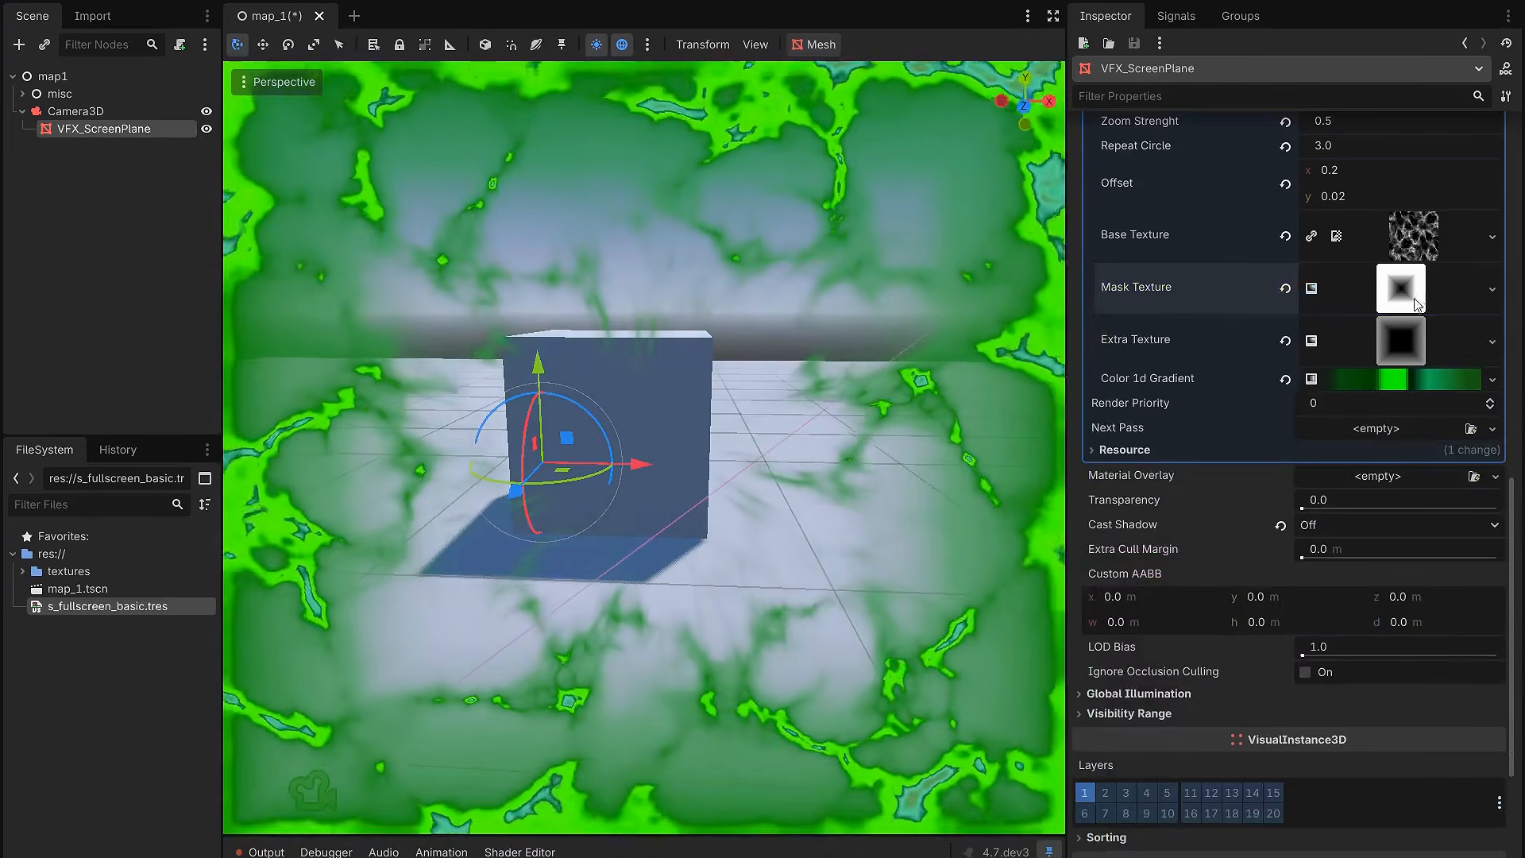
{"action": "scroll", "coordinate": [1386, 397], "scroll_direction": "up", "scroll_amount": 3}
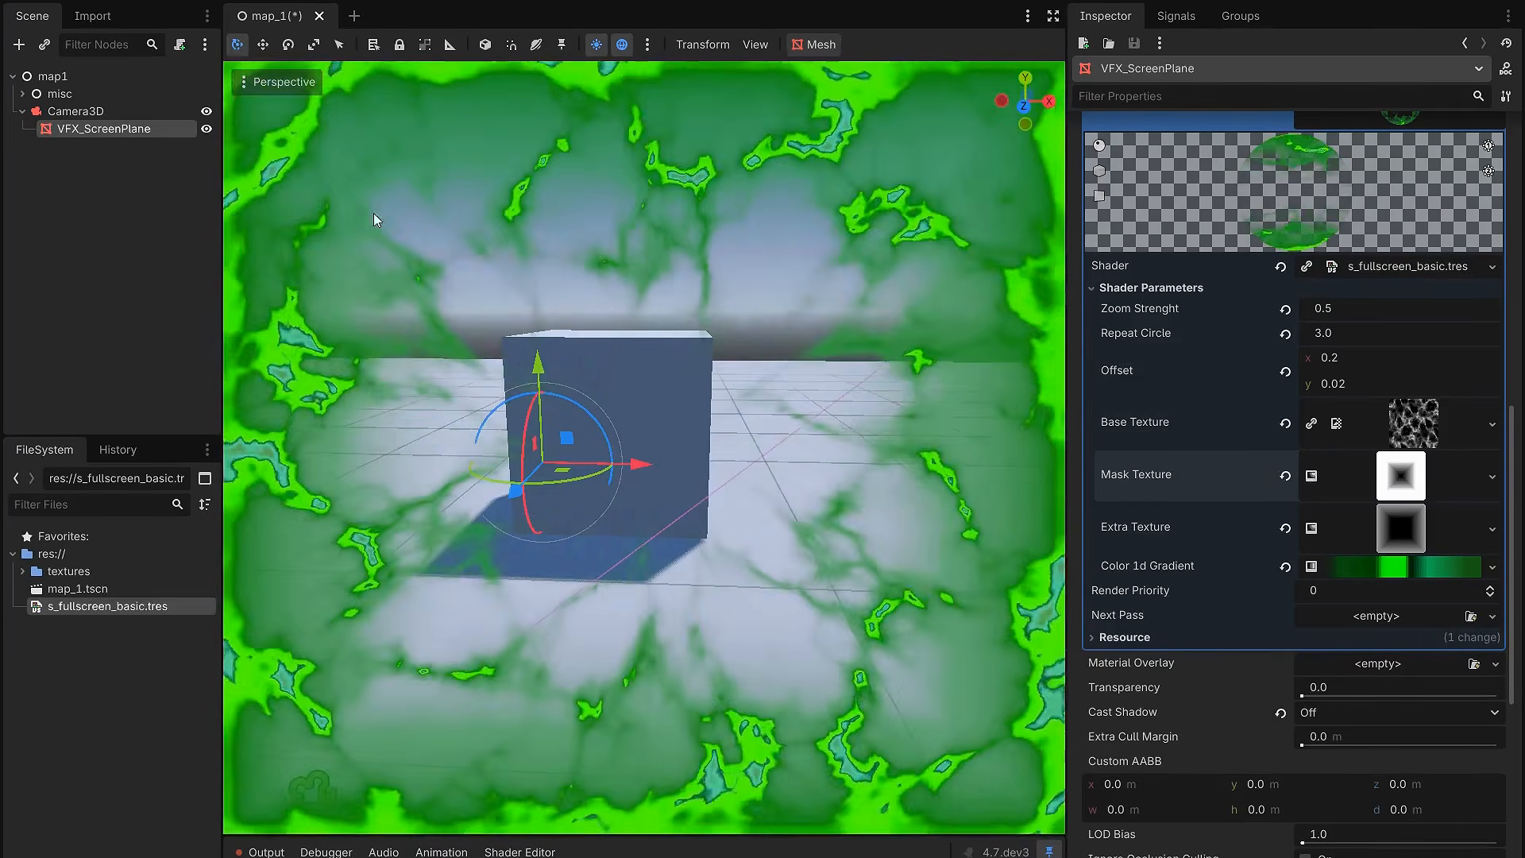
Step: Hide VFX_ScreenPlane while viewing the plane and the camera from an angle outside the camera
{"action": "mouse_move", "coordinate": [588, 311]}
{"action": "middle_mouse_down"}
{"action": "mouse_move", "coordinate": [575, 349]}
{"action": "mouse_move", "coordinate": [569, 325]}
{"action": "middle_mouse_up"}
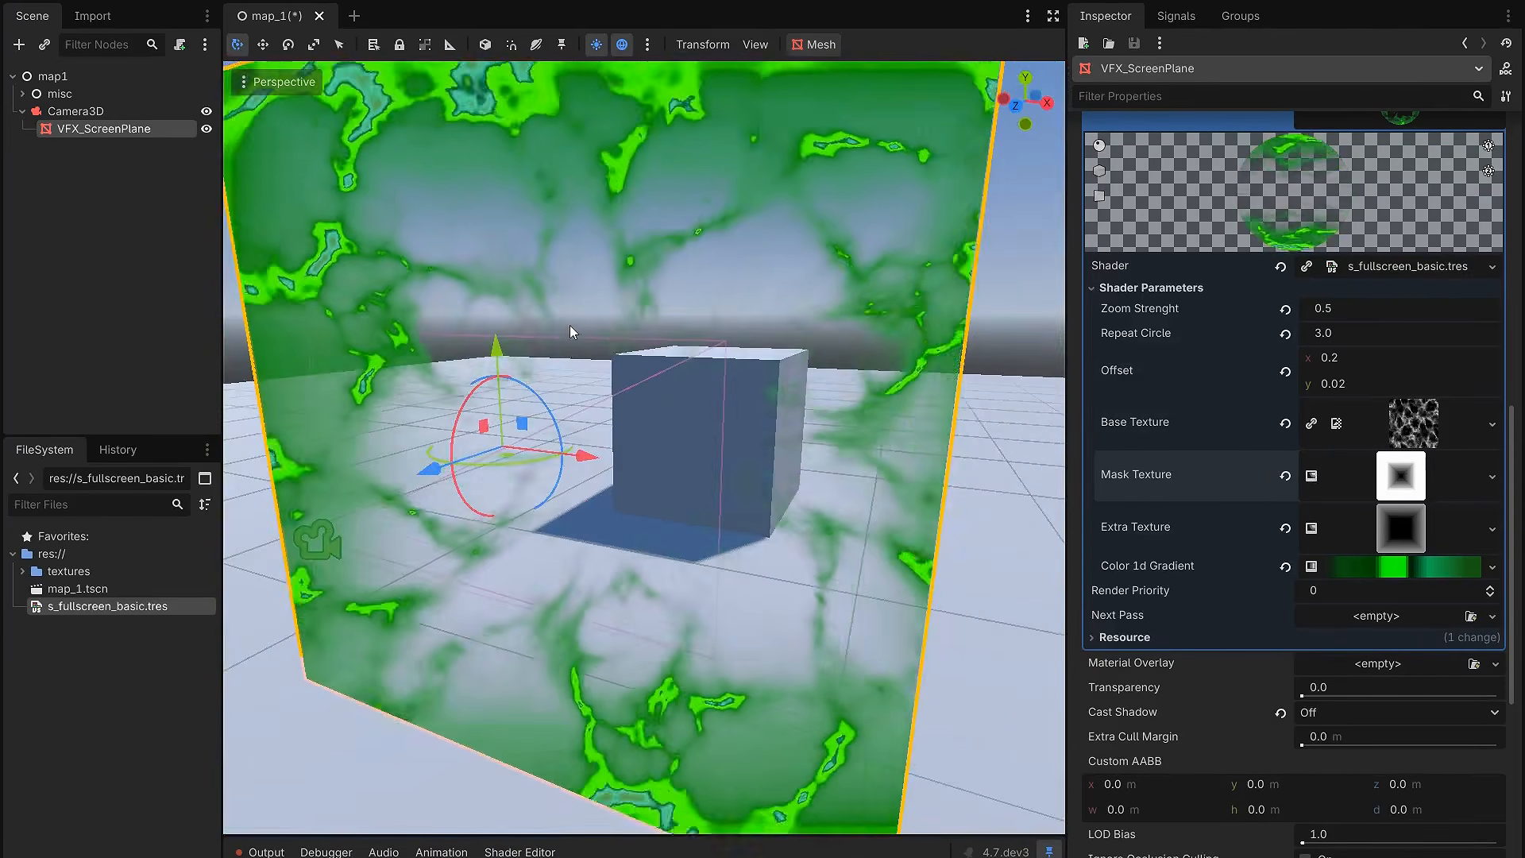
{"action": "scroll", "coordinate": [569, 326], "scroll_direction": "down", "scroll_amount": 2}
{"action": "left_click", "coordinate": [205, 131]}
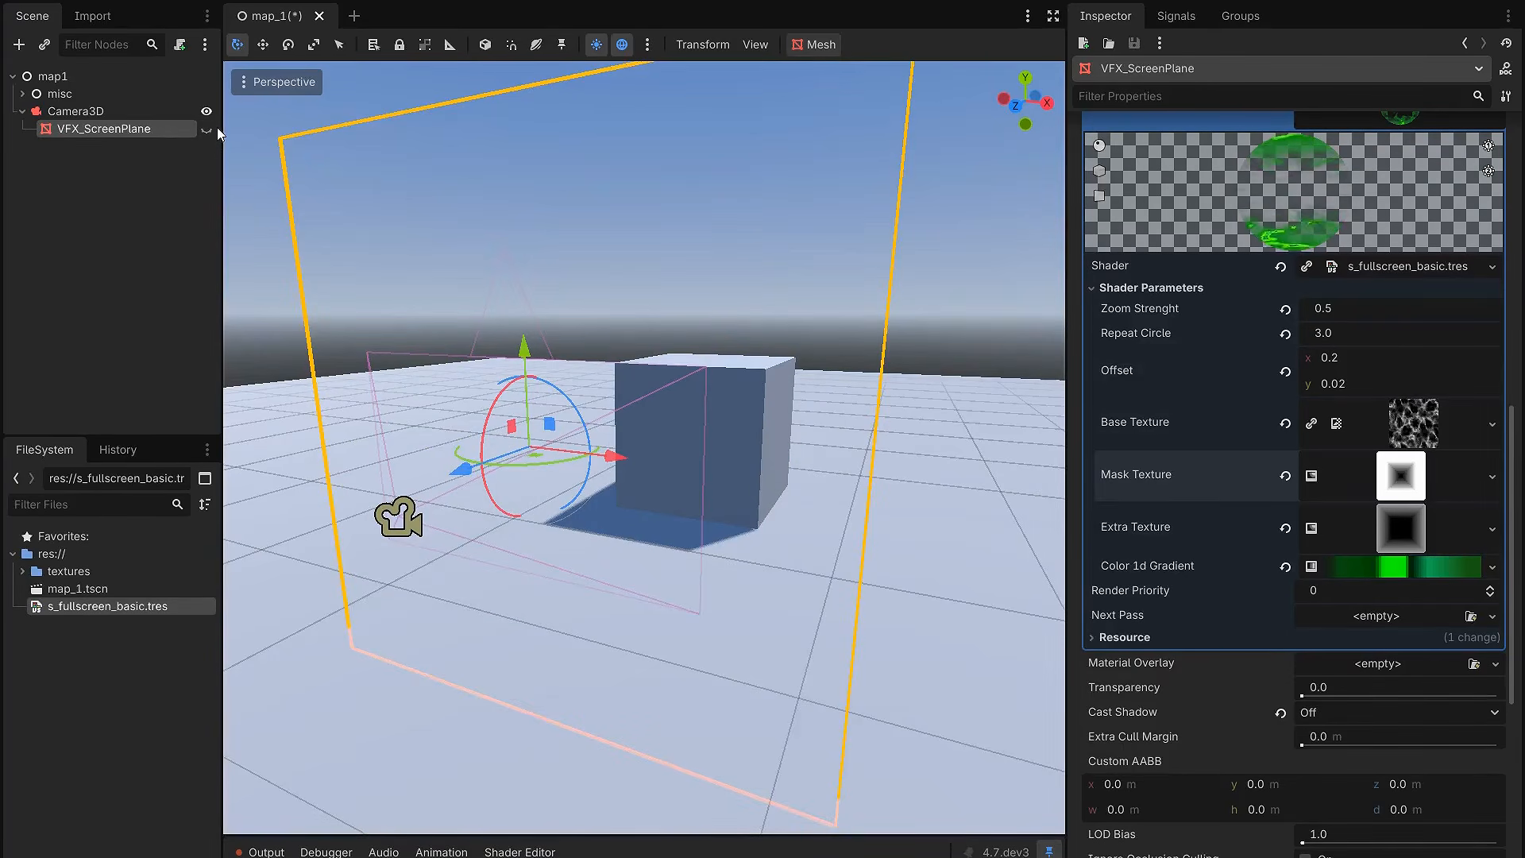
{"action": "middle_click_drag", "start_coordinate": [417, 267], "coordinate": [530, 280]}
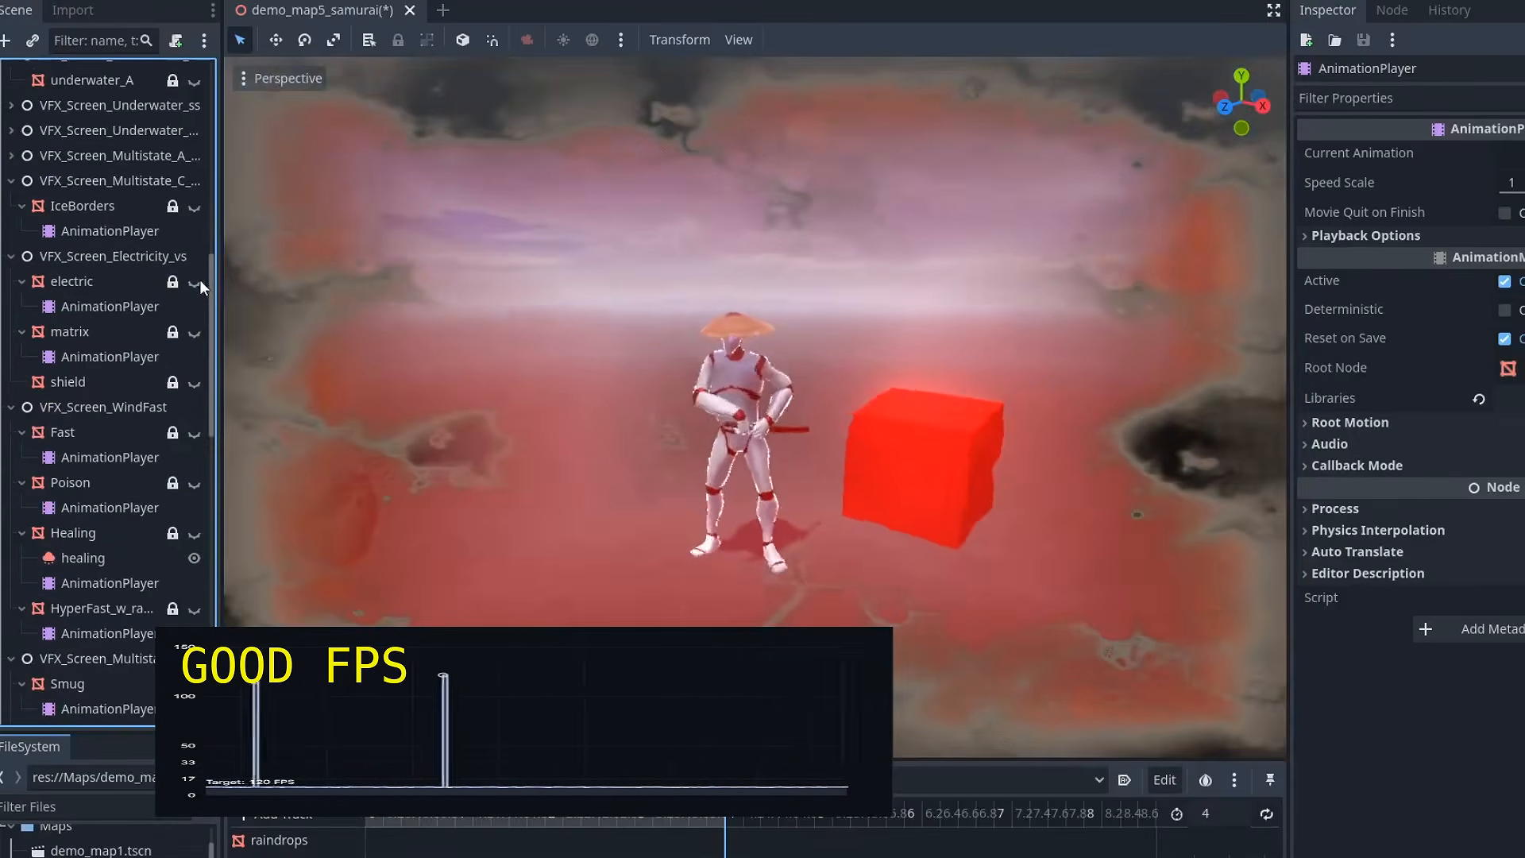
Step: Toggle the visibility of several fullscreen effect planes in the demo_map5_samurai scene
{"action": "scroll", "coordinate": [201, 467], "scroll_direction": "up", "scroll_amount": 10}
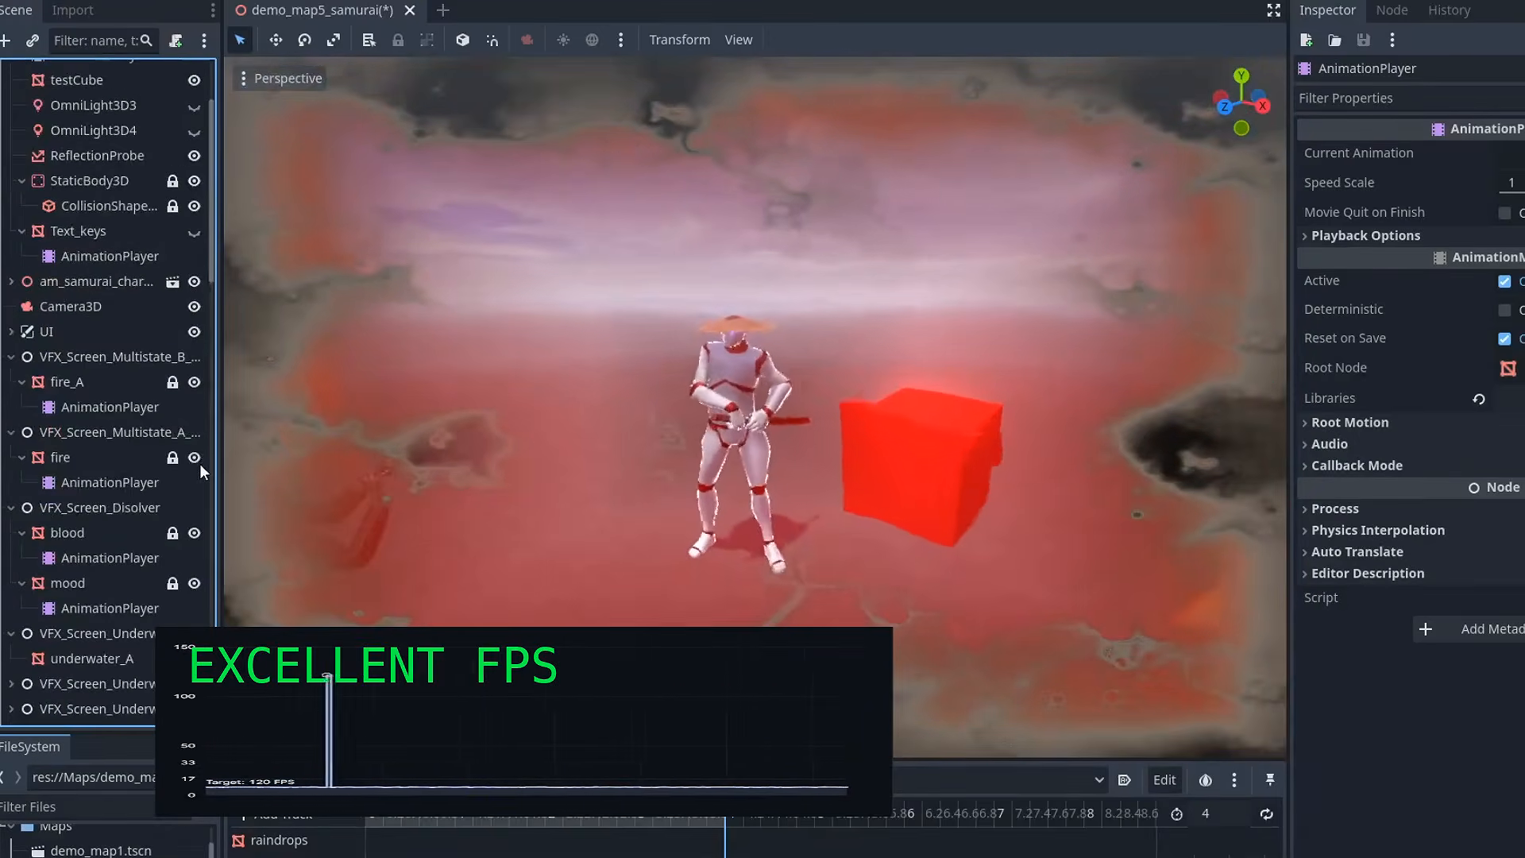
{"action": "scroll", "coordinate": [200, 464], "scroll_direction": "down", "scroll_amount": 1}
{"action": "left_click", "coordinate": [195, 279]}
{"action": "left_click", "coordinate": [194, 354]}
{"action": "left_click", "coordinate": [195, 430]}
{"action": "left_click", "coordinate": [195, 480]}
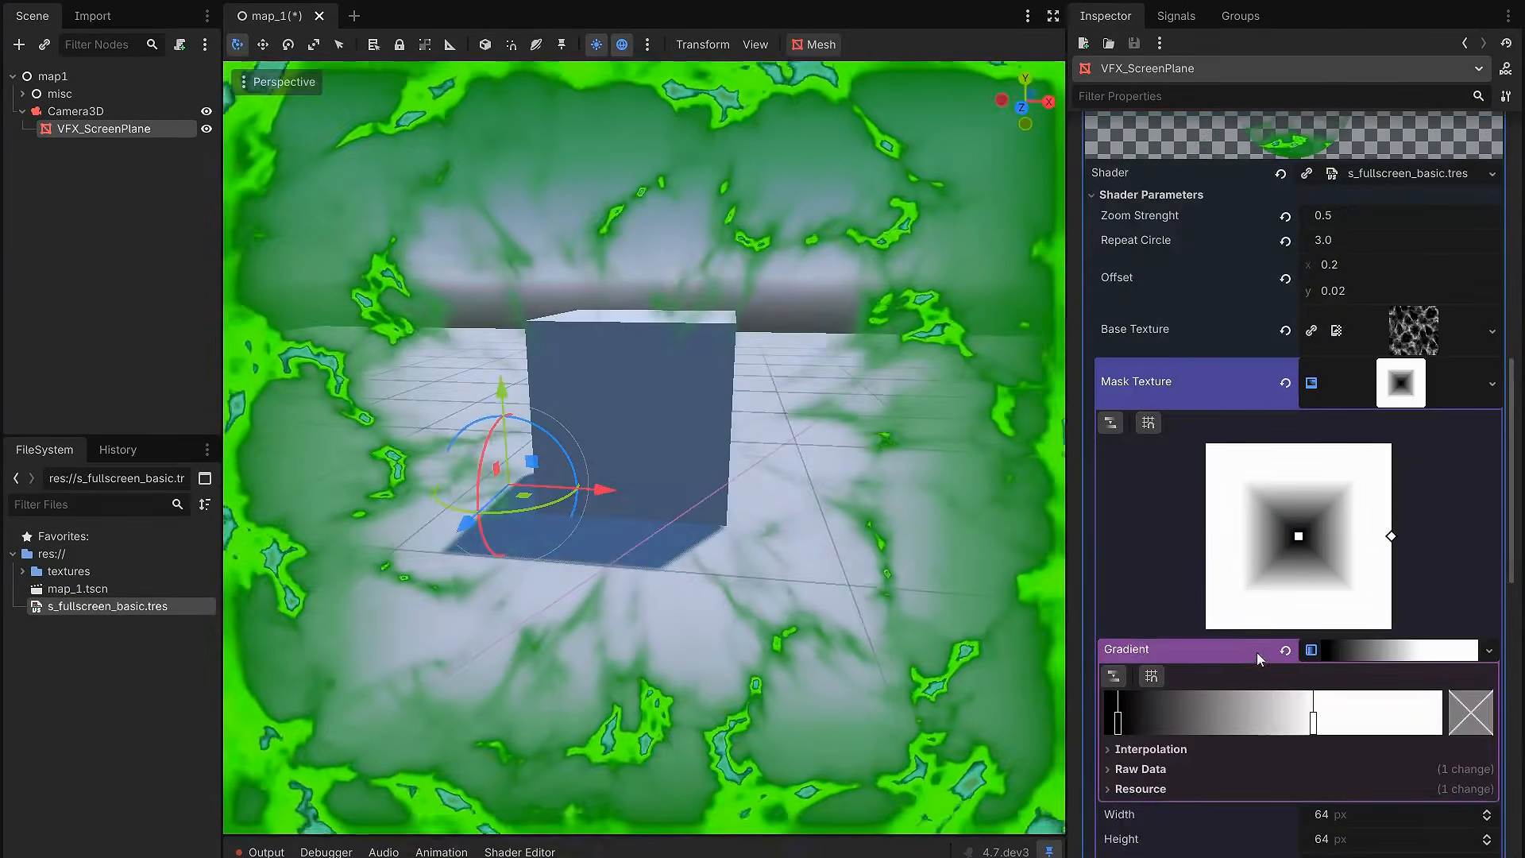
Step: Move the black stop of VFX_ScreenPlane's Mask Texture gradient past the white stop to invert the square mask
{"action": "left_click_drag", "start_coordinate": [1116, 723], "coordinate": [1303, 721]}
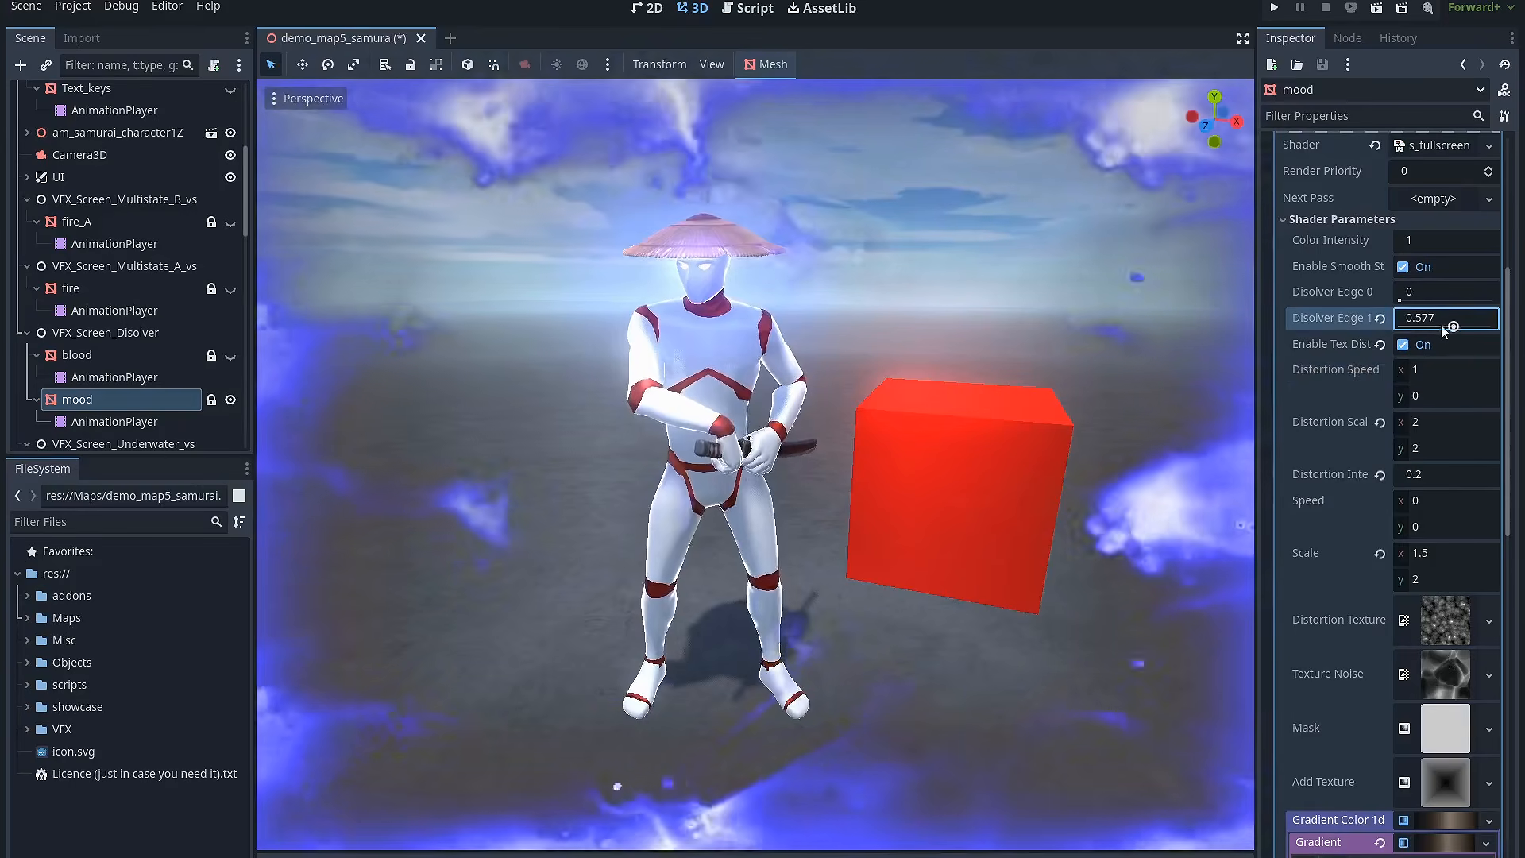
{"action": "left_click_drag", "start_coordinate": [1444, 328], "coordinate": [1402, 327]}
{"action": "mouse_move", "coordinate": [1442, 517]}
{"action": "left_mouse_down"}
{"action": "mouse_move", "coordinate": [1462, 517]}
{"action": "mouse_move", "coordinate": [1434, 517]}
{"action": "left_mouse_up"}
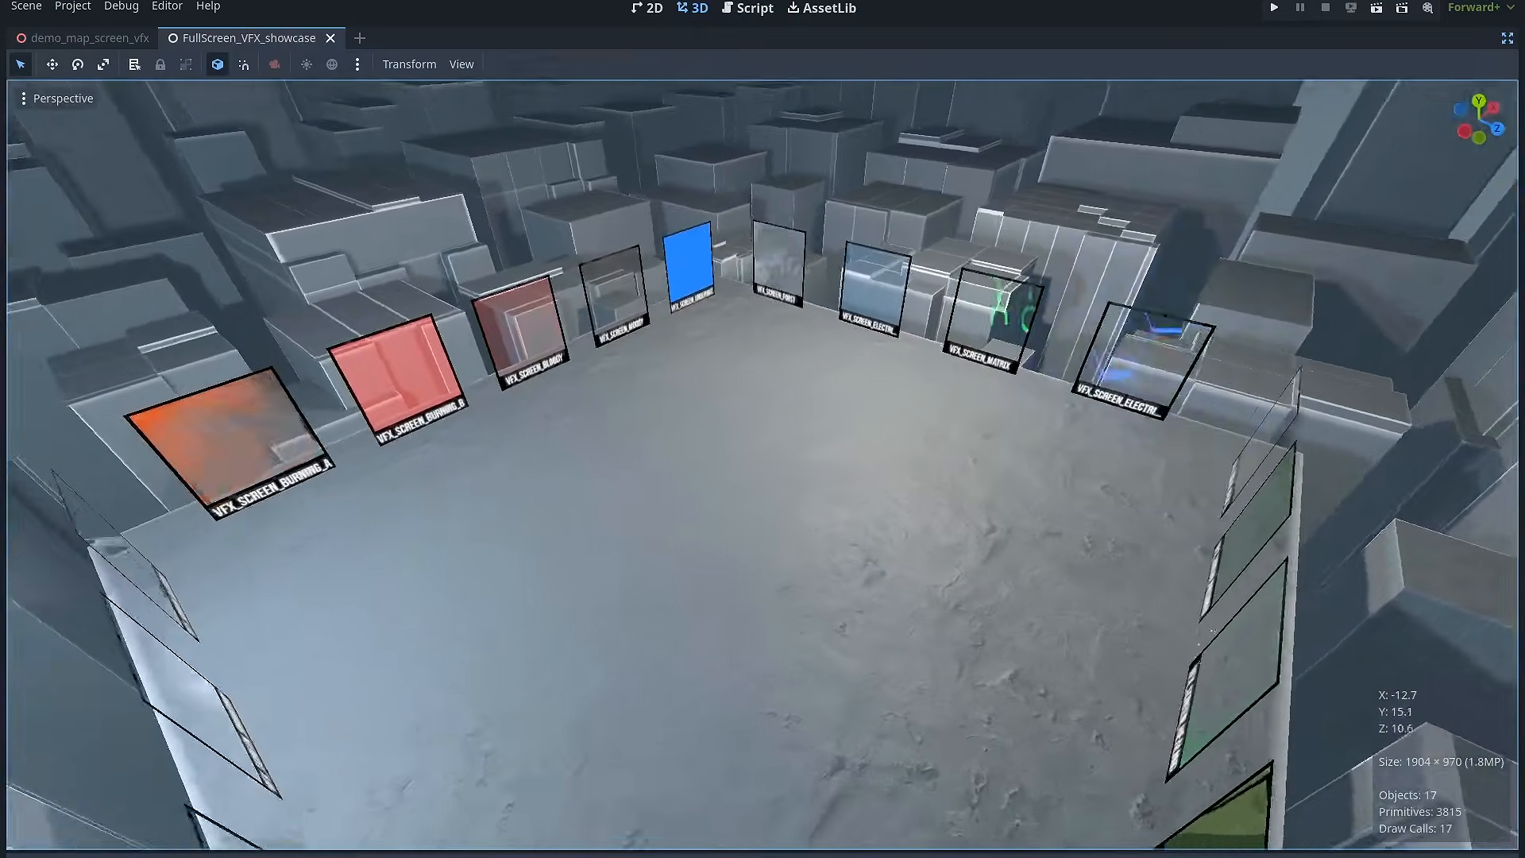
Step: Examine the Electrified effect in the running demo and the framed screen effects throughout the FullScreen_VFX_showcase scene
{"action": "key", "text": "w"}
{"action": "right_click_drag", "start_coordinate": [763, 465], "coordinate": [727, 461]}
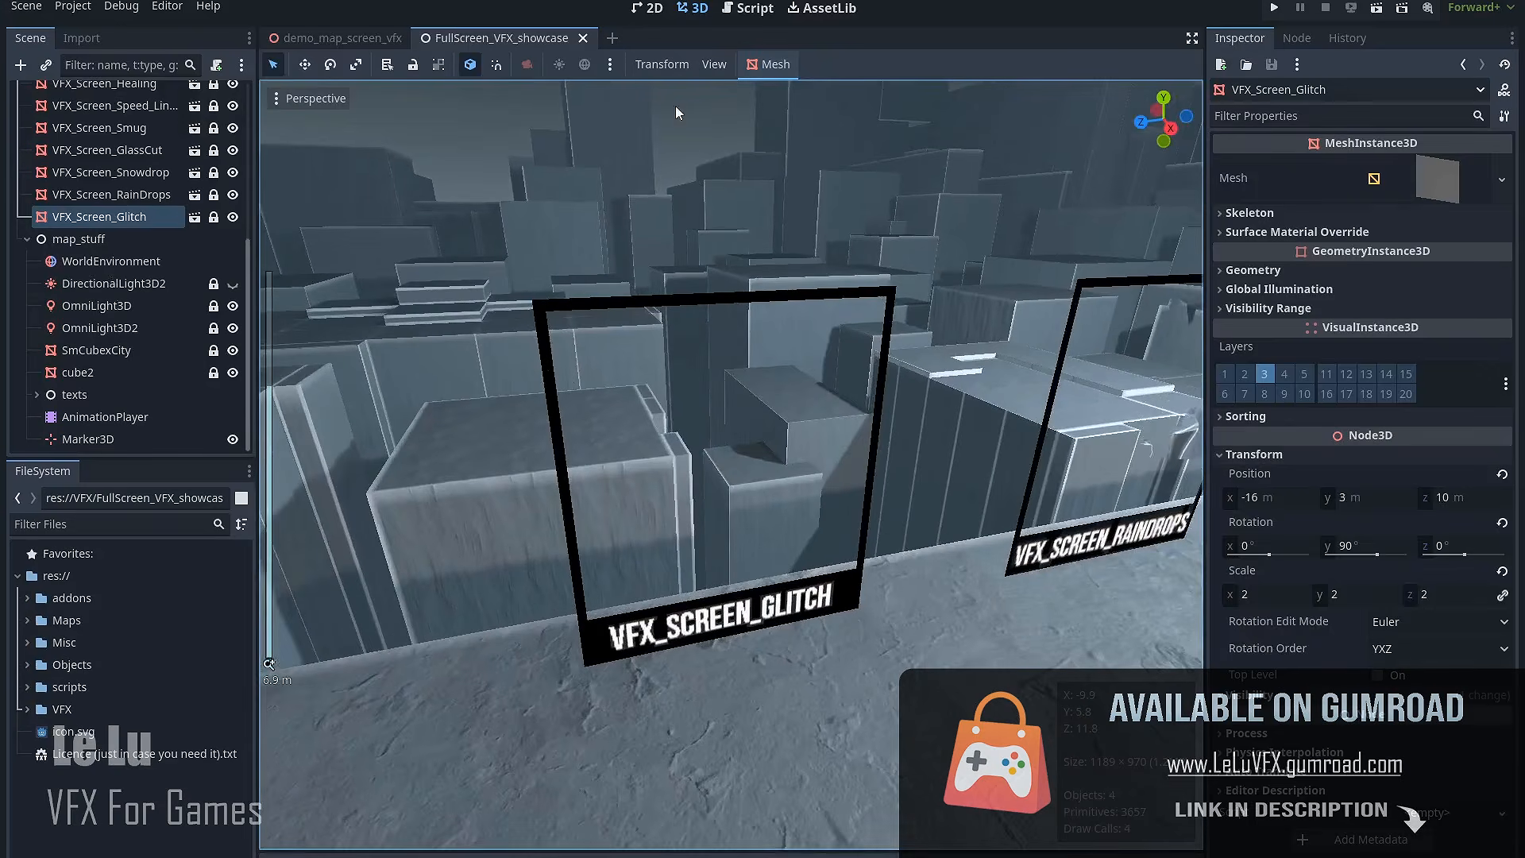
{"action": "middle_click_drag", "start_coordinate": [750, 311], "coordinate": [802, 358]}
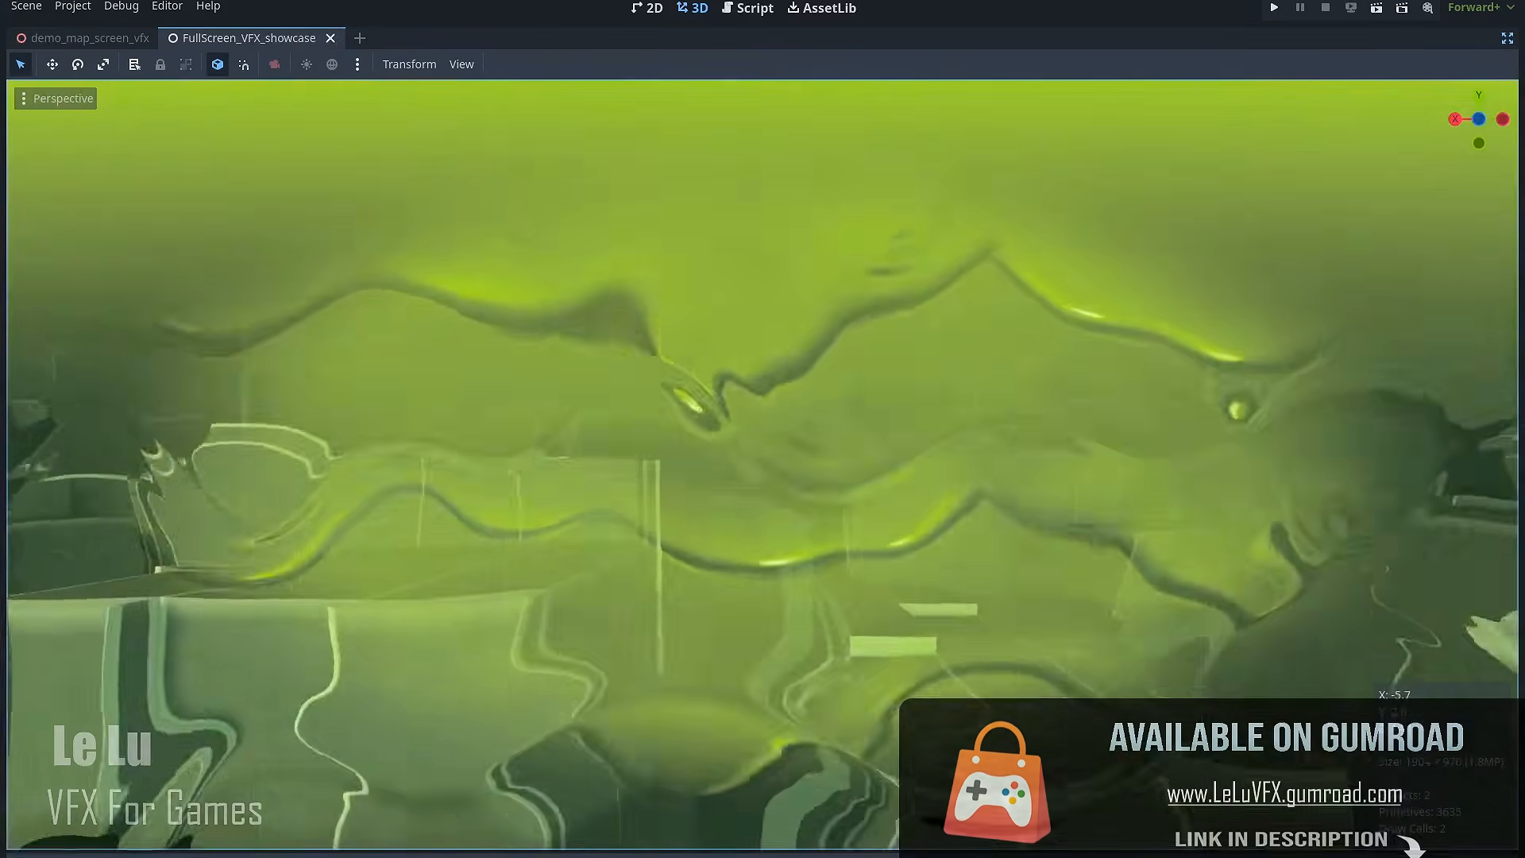
{"action": "key", "text": "s"}
{"action": "key", "text": "d"}
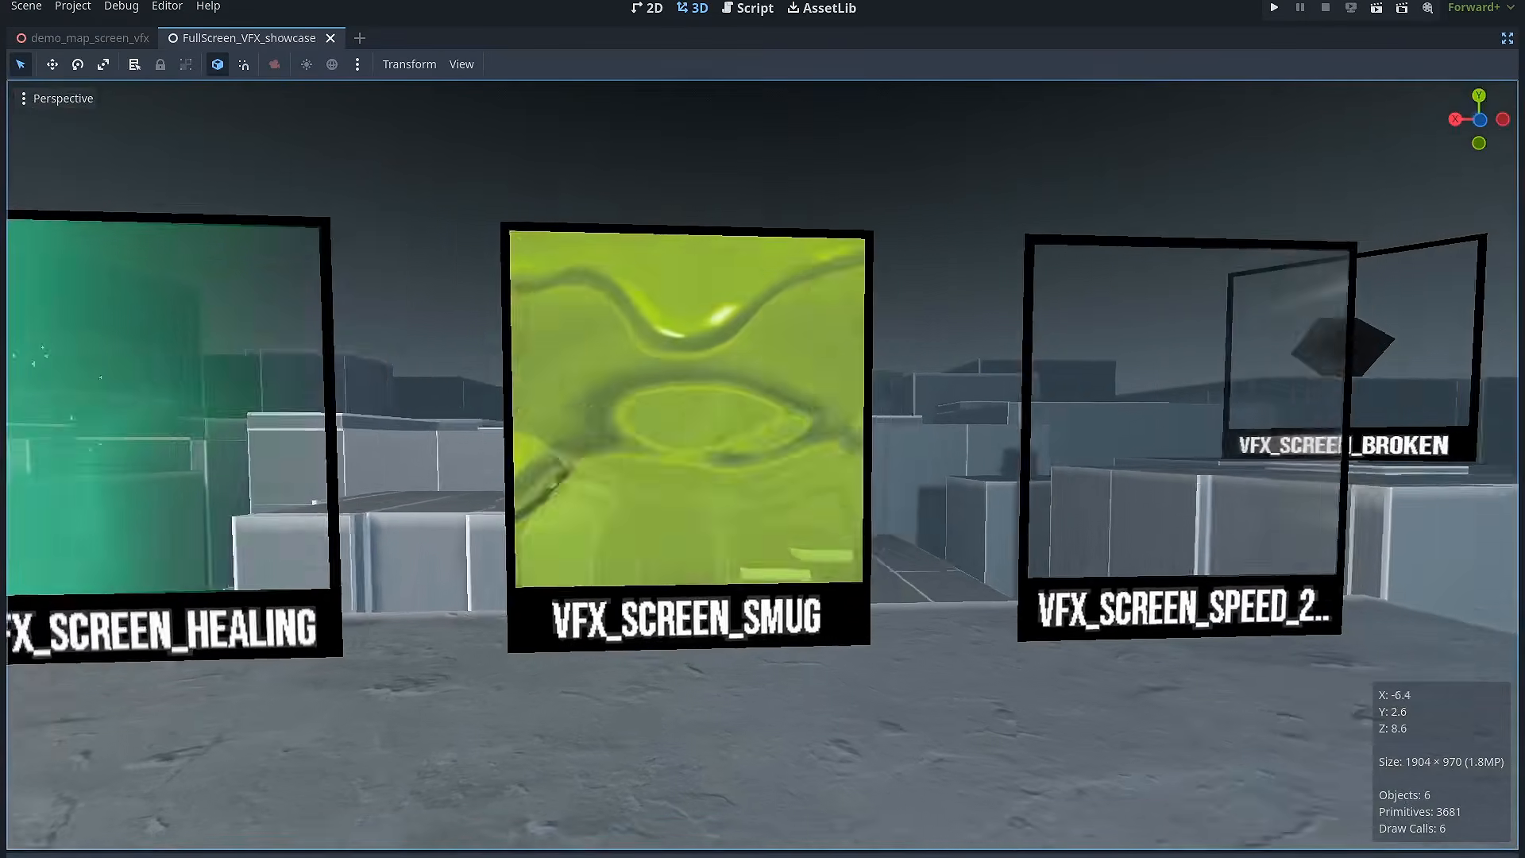
{"action": "key", "text": "w"}
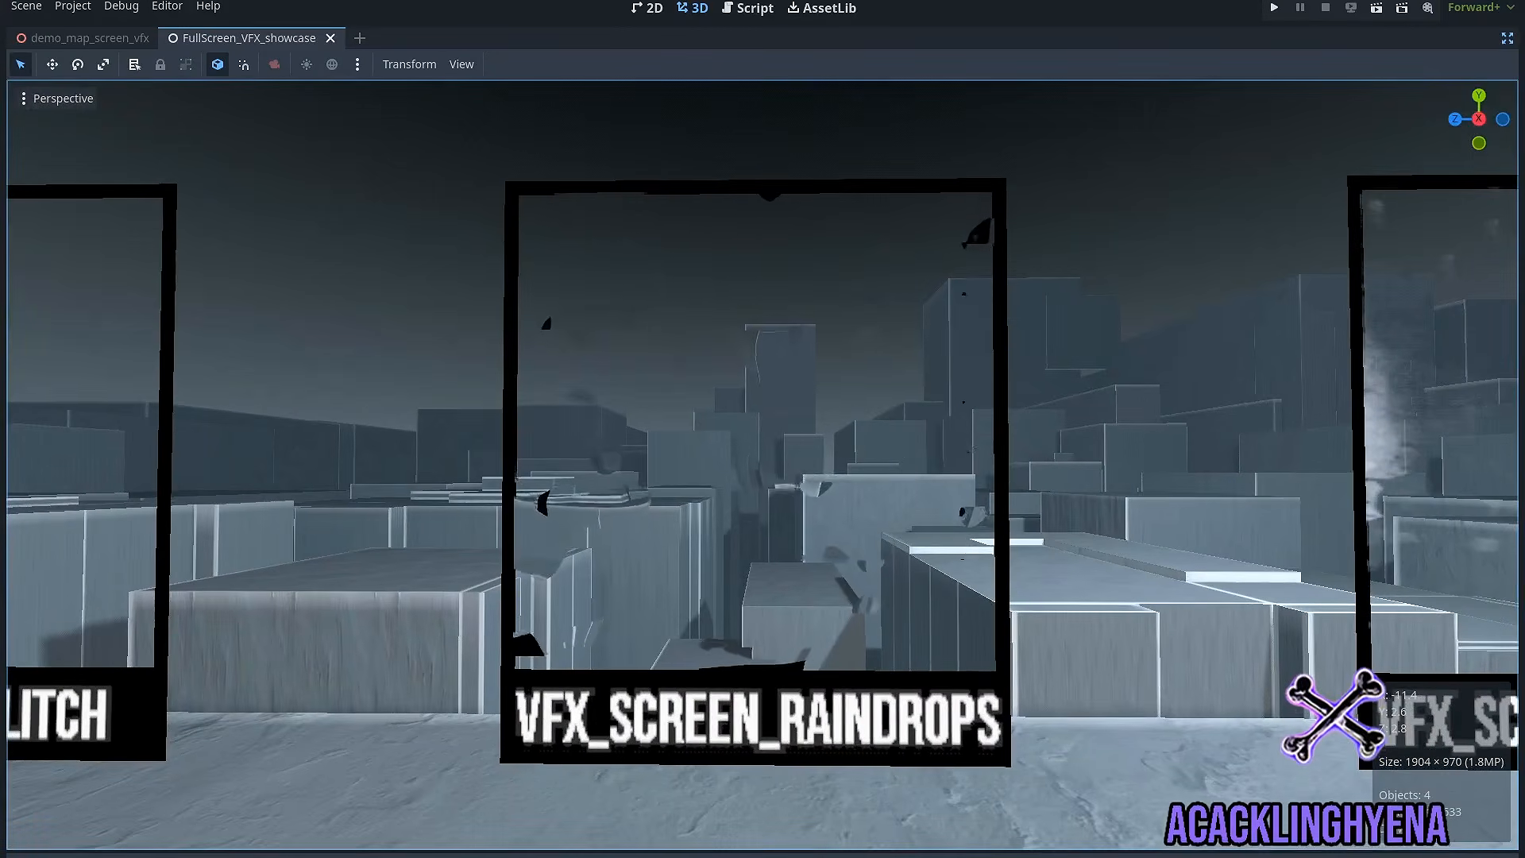
{"action": "key", "text": "d"}
{"action": "key", "text": "w"}
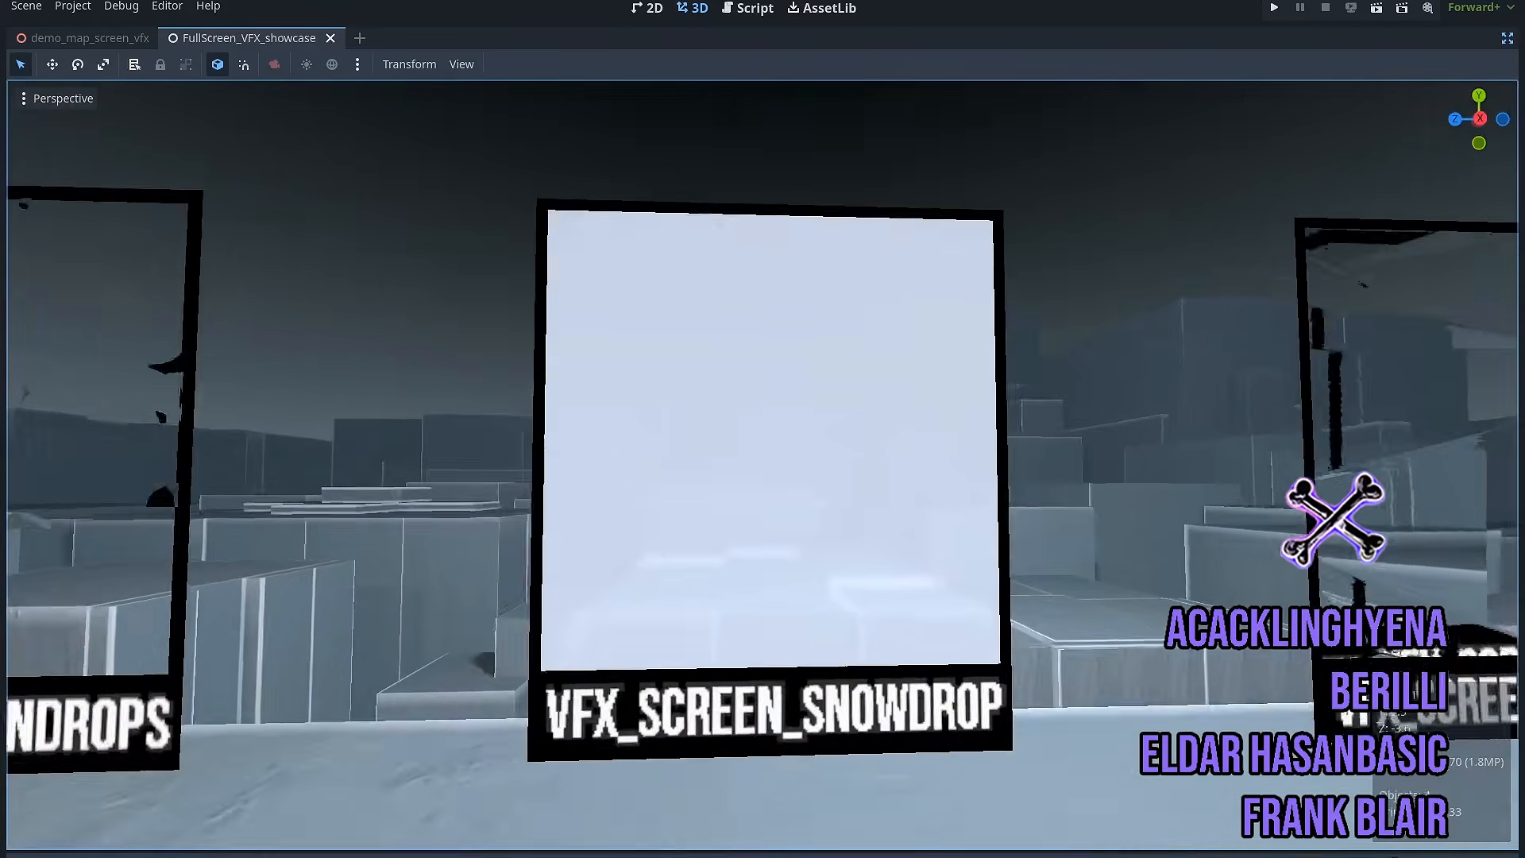
{"action": "key", "text": "d"}
{"action": "key", "text": "w"}
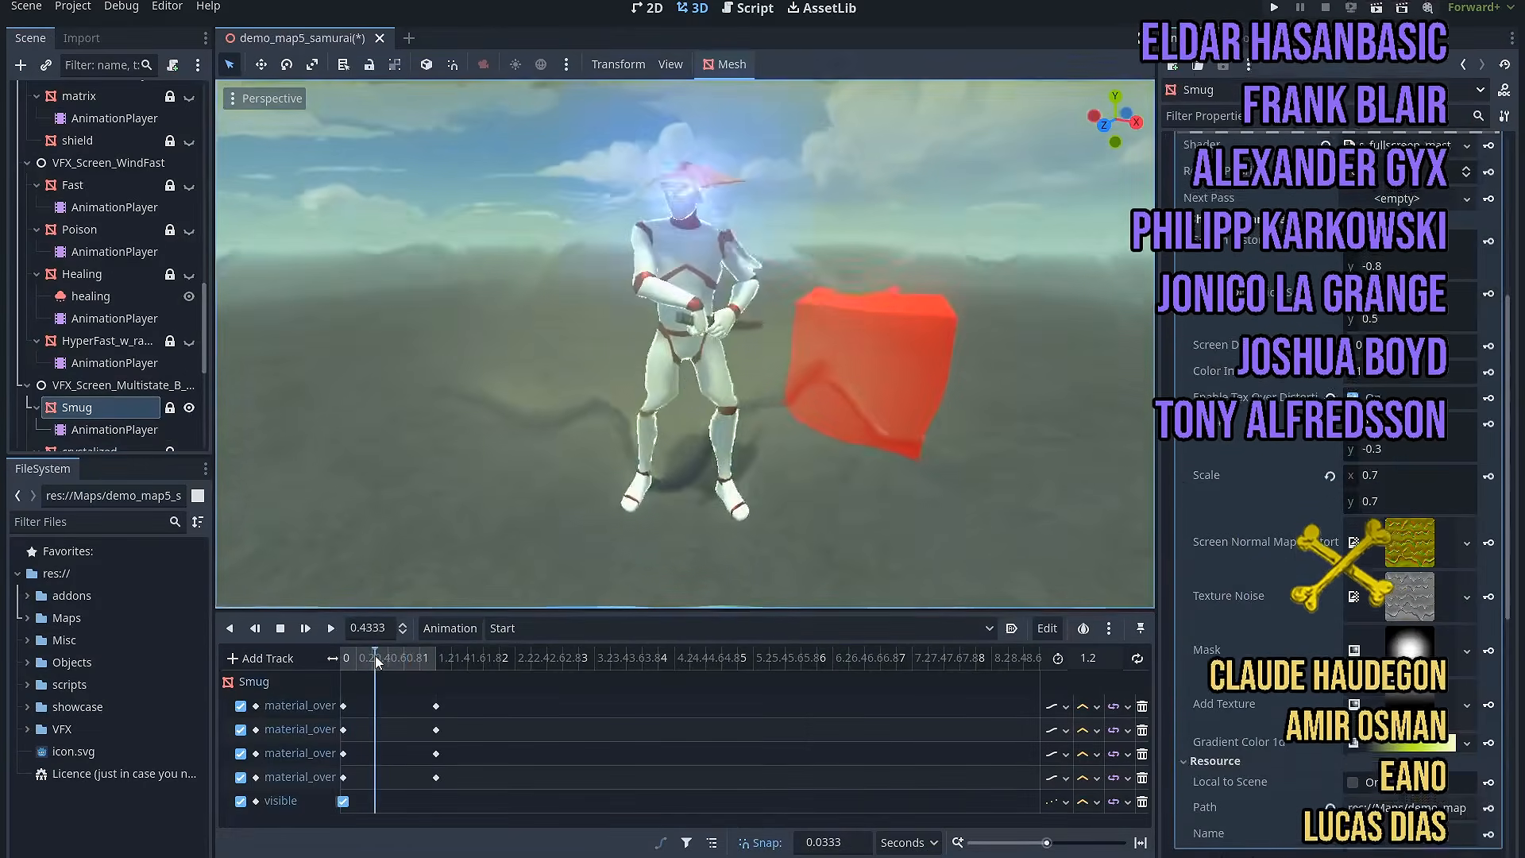
Step: Shrink the Smug effect's animation timeline in demo_map5_samurai to give the 3D viewport more height
{"action": "left_click_drag", "start_coordinate": [513, 612], "coordinate": [501, 743]}
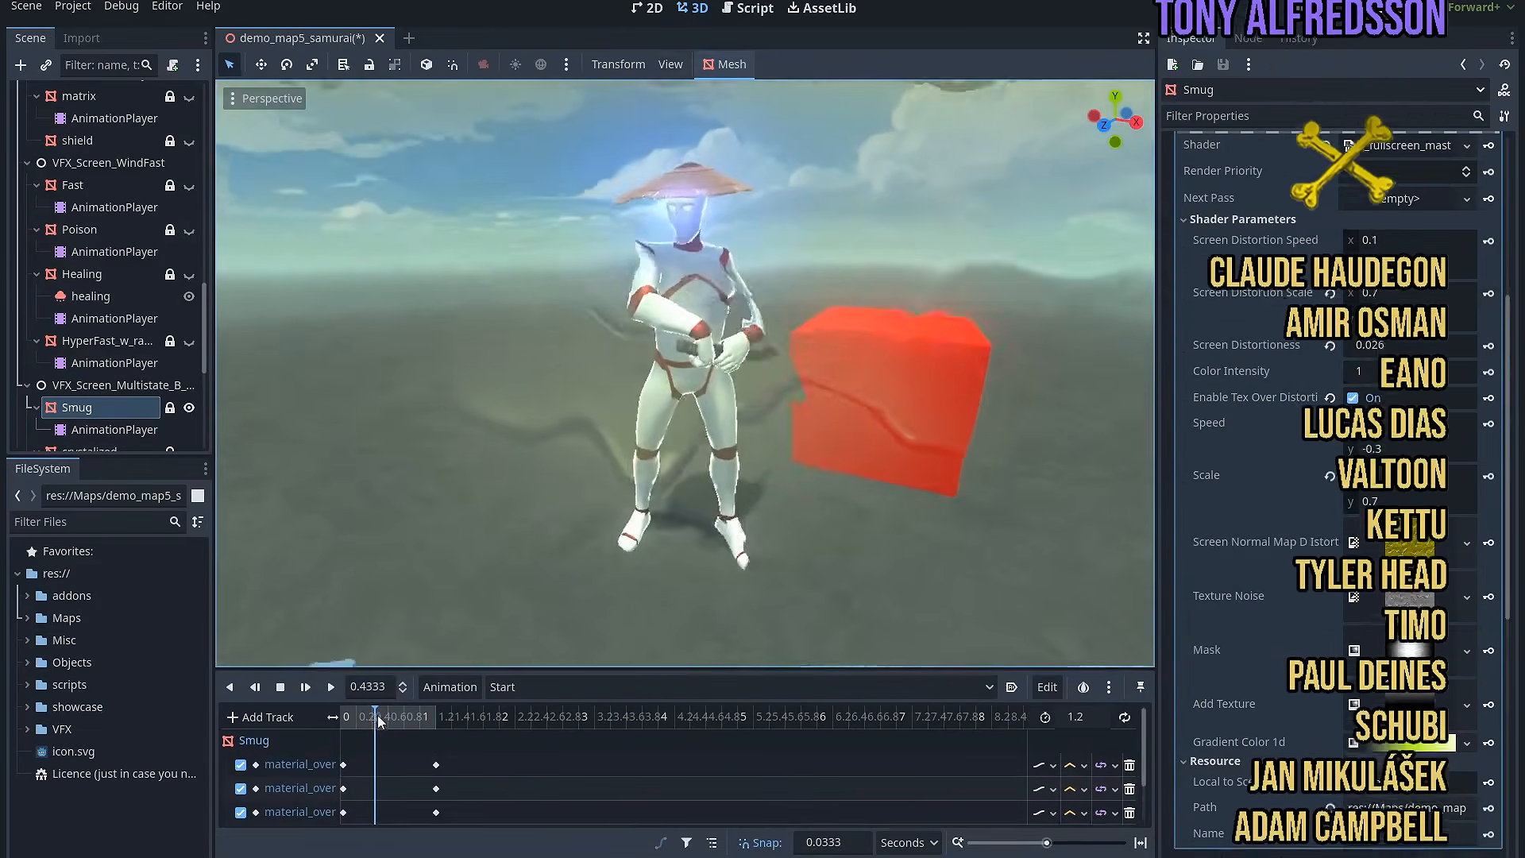